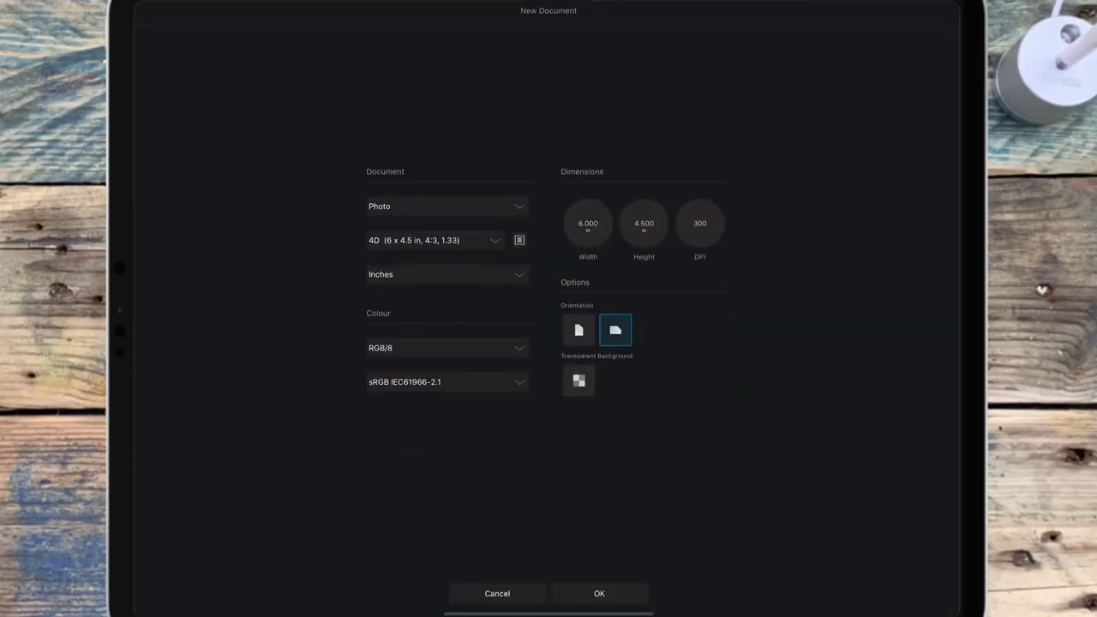
Step: Create the 6 × 4.5 in document and search Pexels stock for 'city scape'
{"action": "key", "text": "Return"}
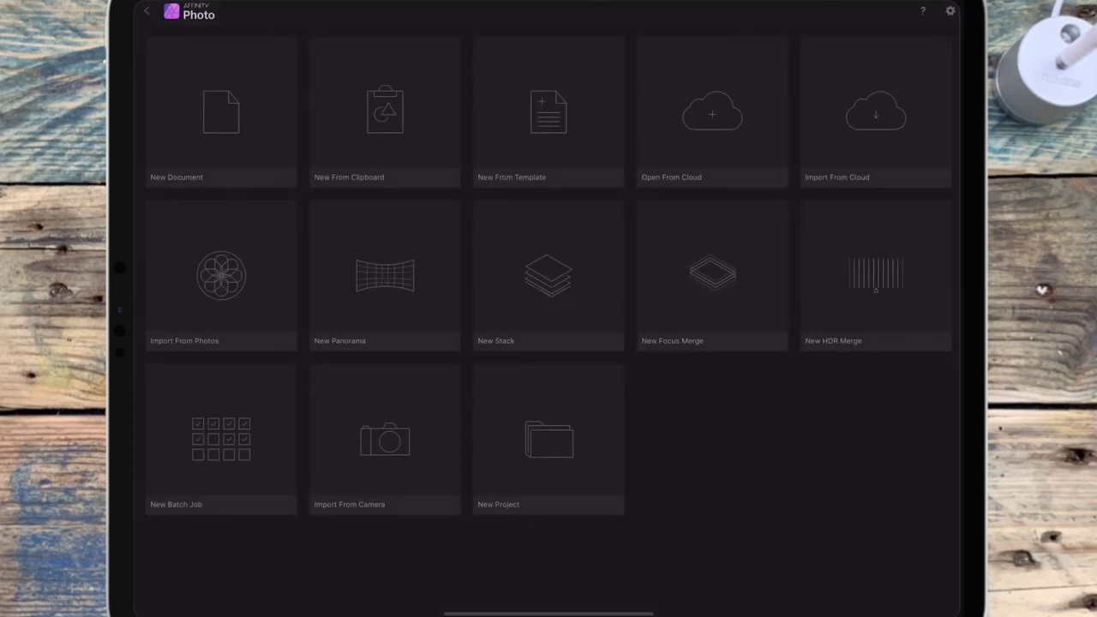
{"action": "scroll", "coordinate": [741, 386], "scroll_direction": "down", "scroll_amount": 3}
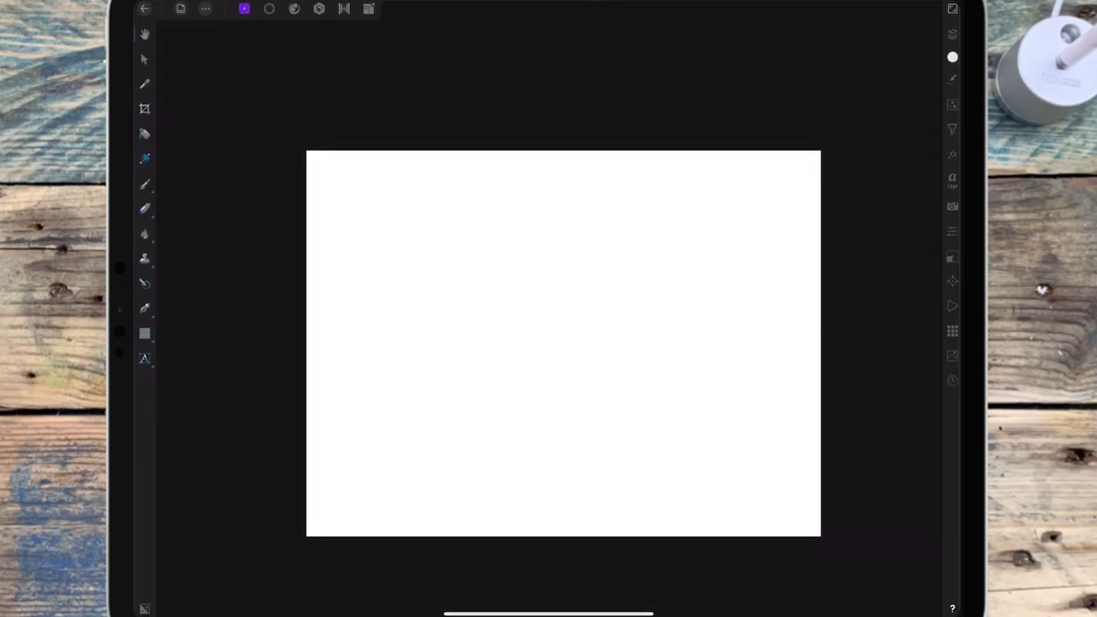
{"action": "left_click", "coordinate": [947, 358]}
{"action": "left_click", "coordinate": [884, 55]}
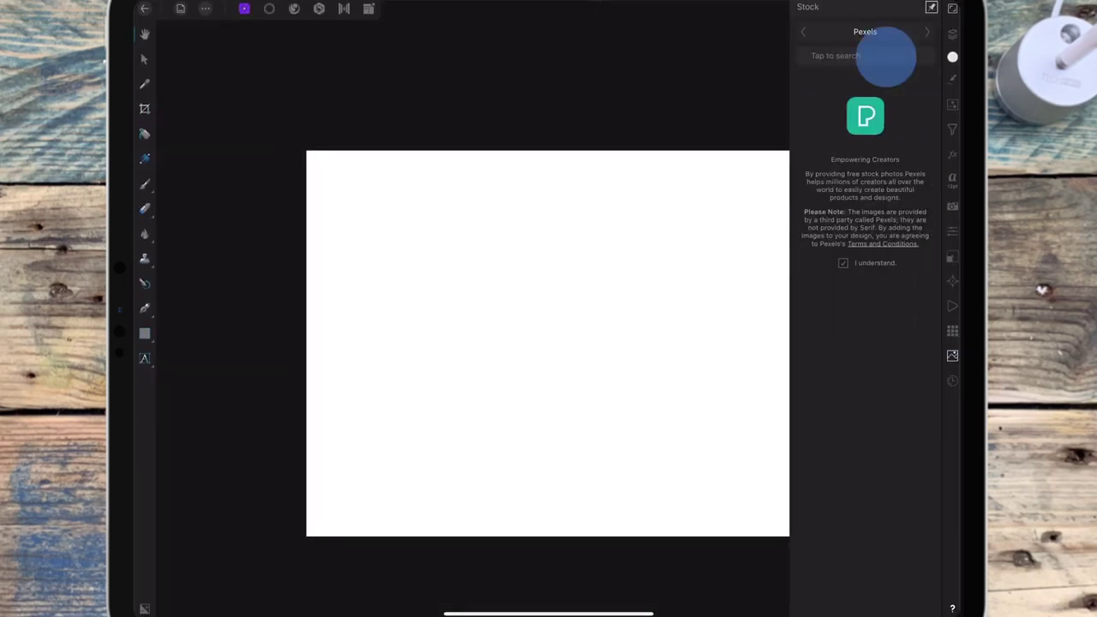
{"action": "type", "text": "c"}
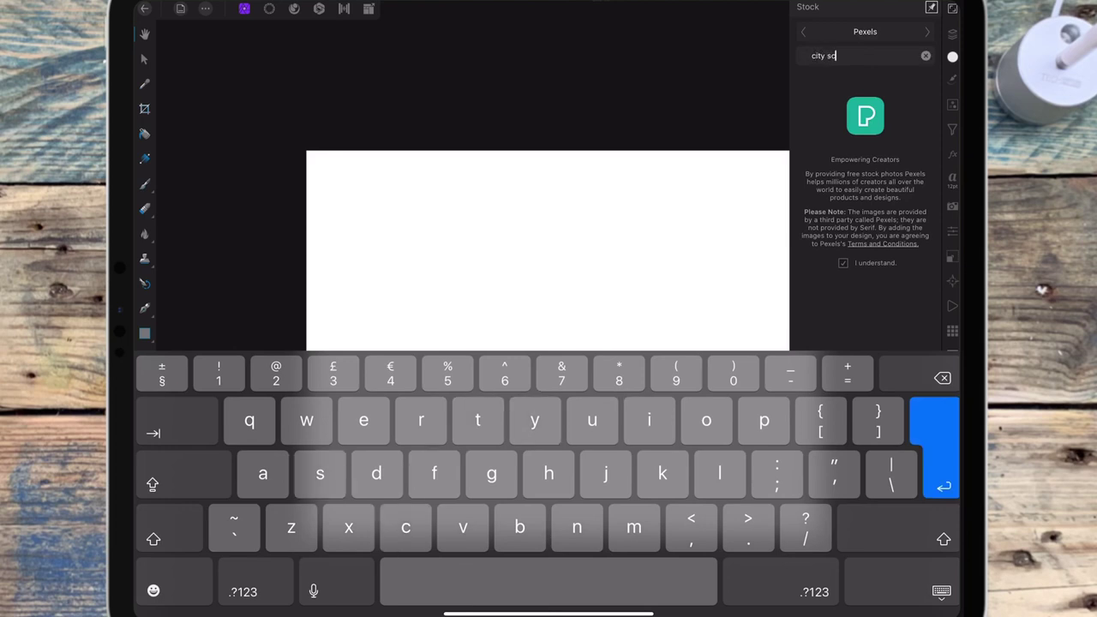
{"action": "type", "text": "ape"}
{"action": "key", "text": "Return"}
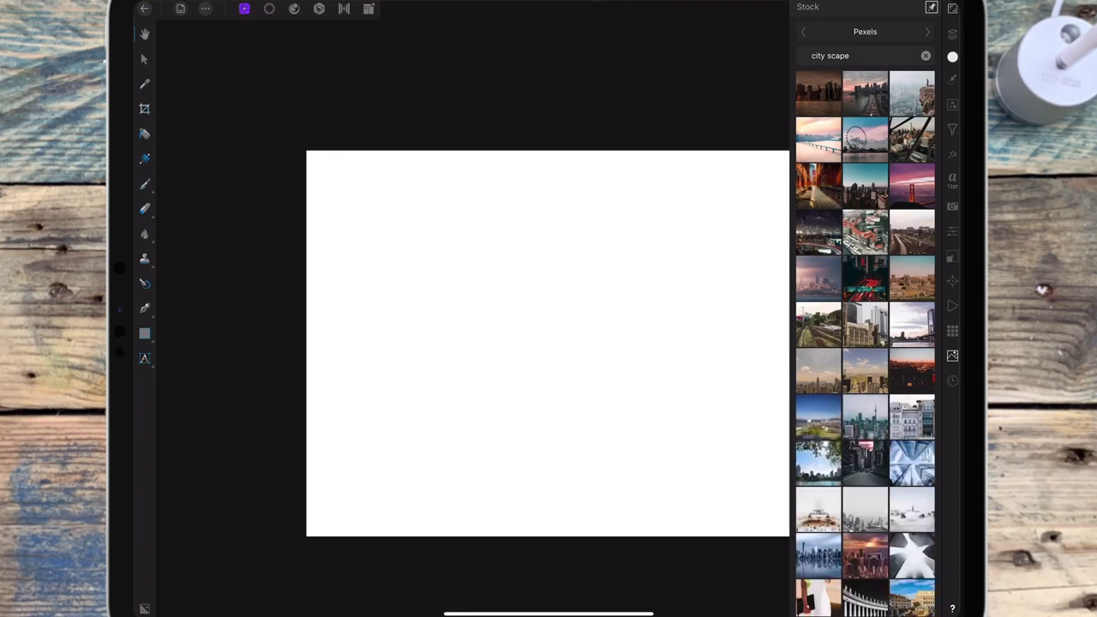
{"action": "scroll", "coordinate": [866, 343], "scroll_direction": "down", "scroll_amount": 5}
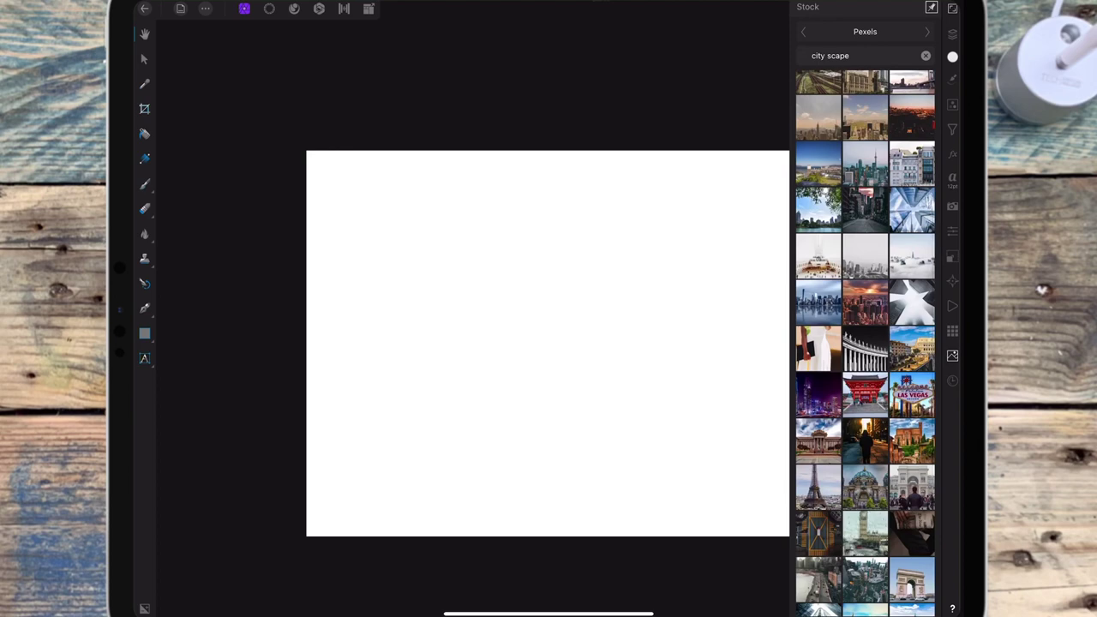
Step: Drop the purple night city photo onto the canvas and close the Stock library
{"action": "left_click_drag", "start_coordinate": [819, 394], "coordinate": [578, 320]}
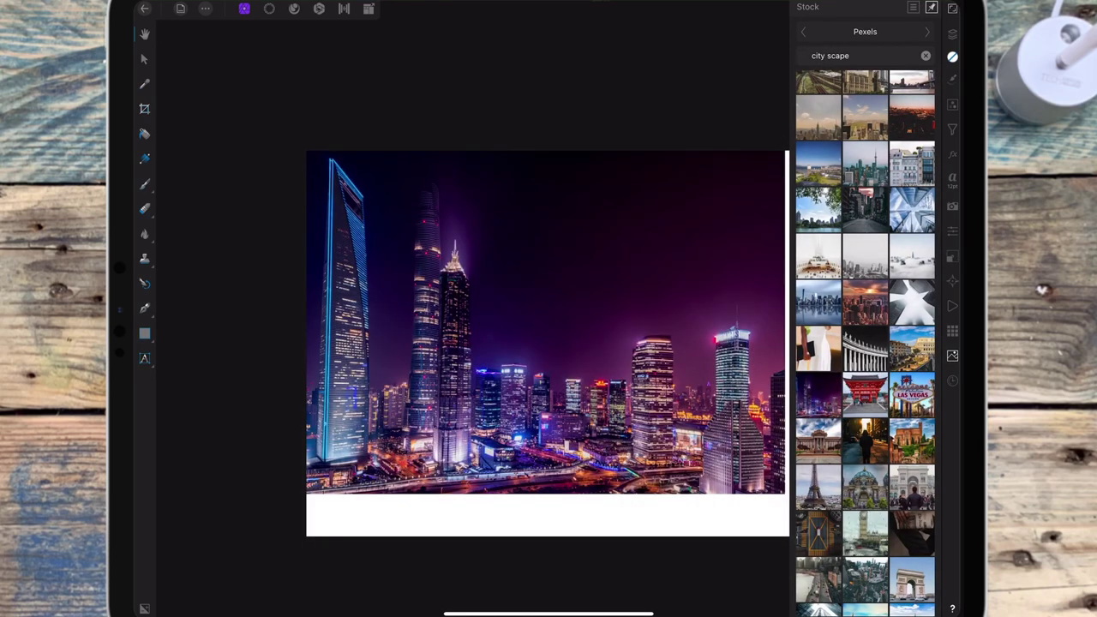
{"action": "left_click", "coordinate": [144, 59]}
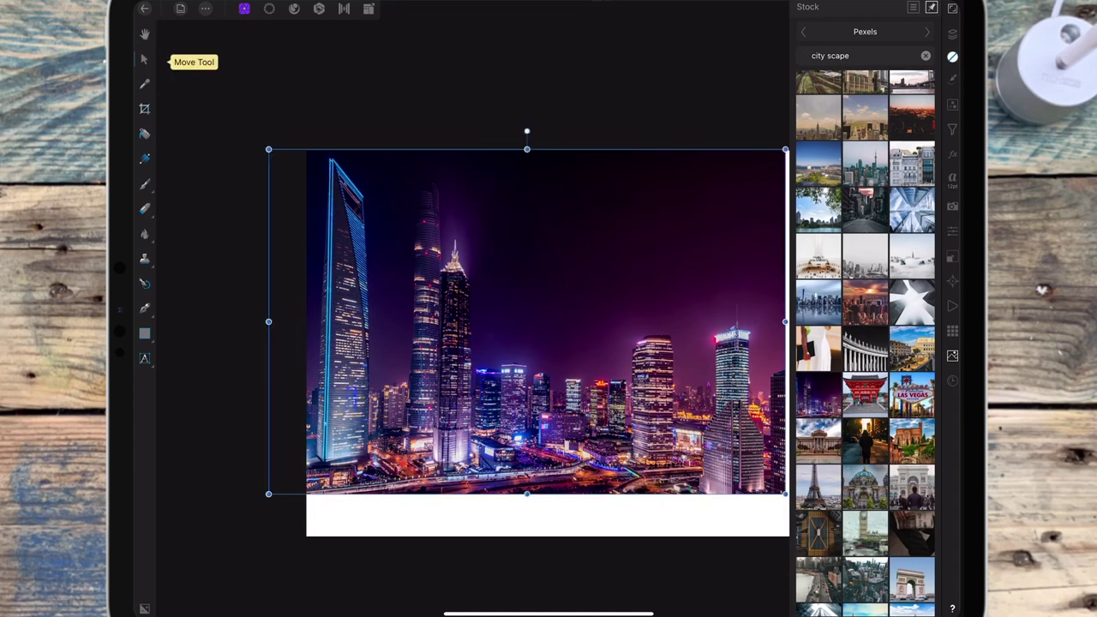
{"action": "left_click", "coordinate": [932, 6]}
{"action": "scroll", "coordinate": [788, 346], "scroll_direction": "down", "scroll_amount": 3}
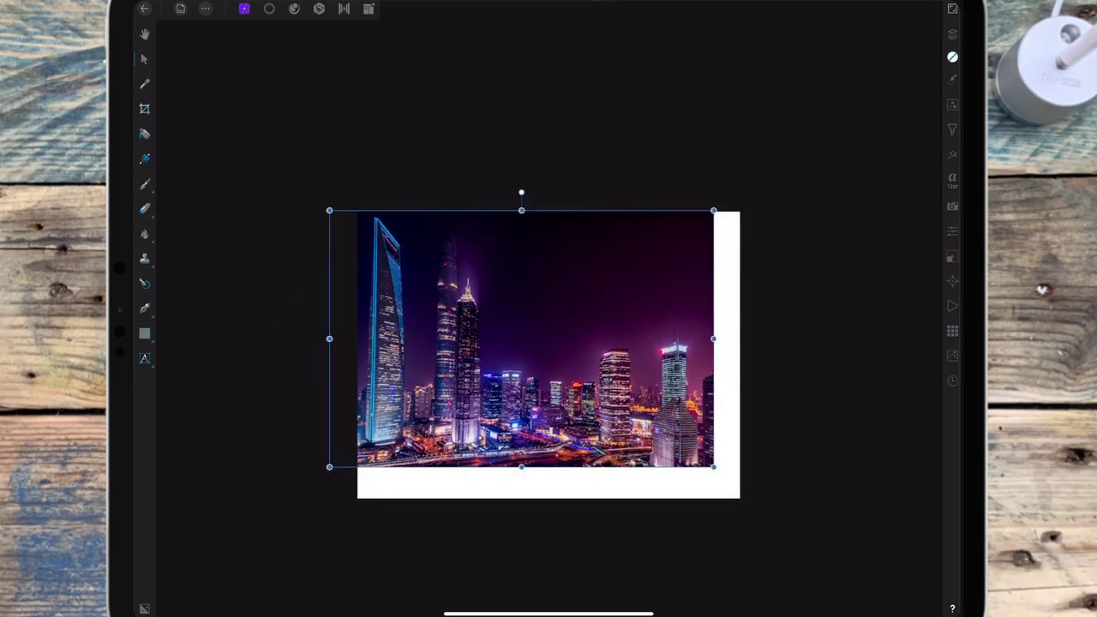
Step: Scale and position the city photo so it fills and overhangs the page
{"action": "left_click_drag", "start_coordinate": [714, 210], "coordinate": [793, 158]}
{"action": "mouse_move", "coordinate": [760, 252]}
{"action": "left_mouse_down"}
{"action": "mouse_move", "coordinate": [705, 252]}
{"action": "mouse_move", "coordinate": [747, 252]}
{"action": "mouse_move", "coordinate": [750, 232]}
{"action": "mouse_move", "coordinate": [750, 286]}
{"action": "left_mouse_up"}
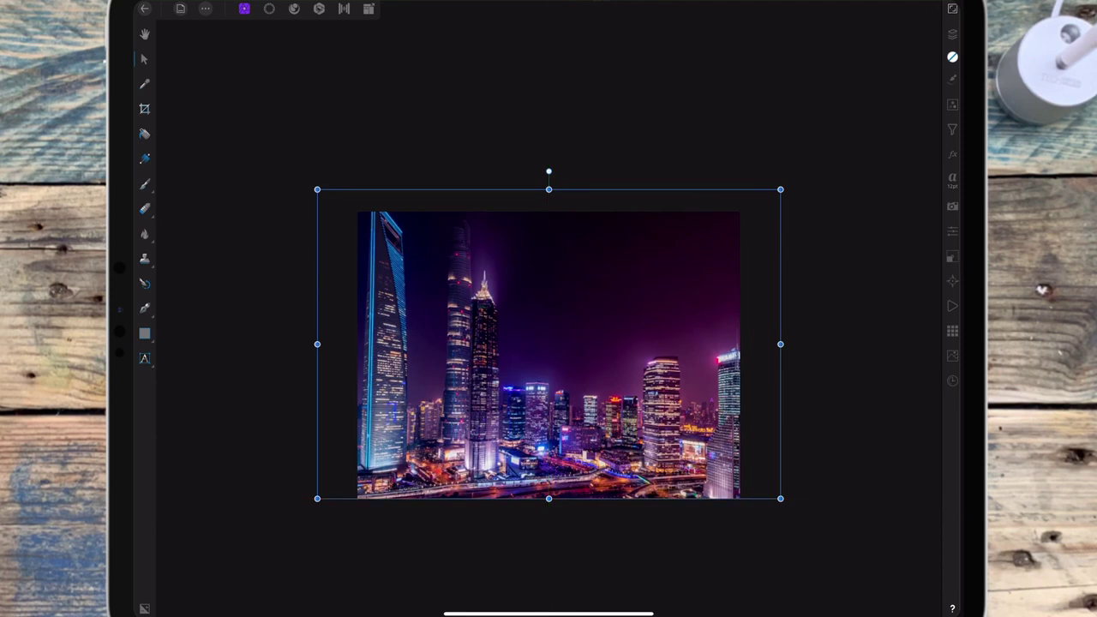
{"action": "left_click_drag", "start_coordinate": [780, 189], "coordinate": [748, 211]}
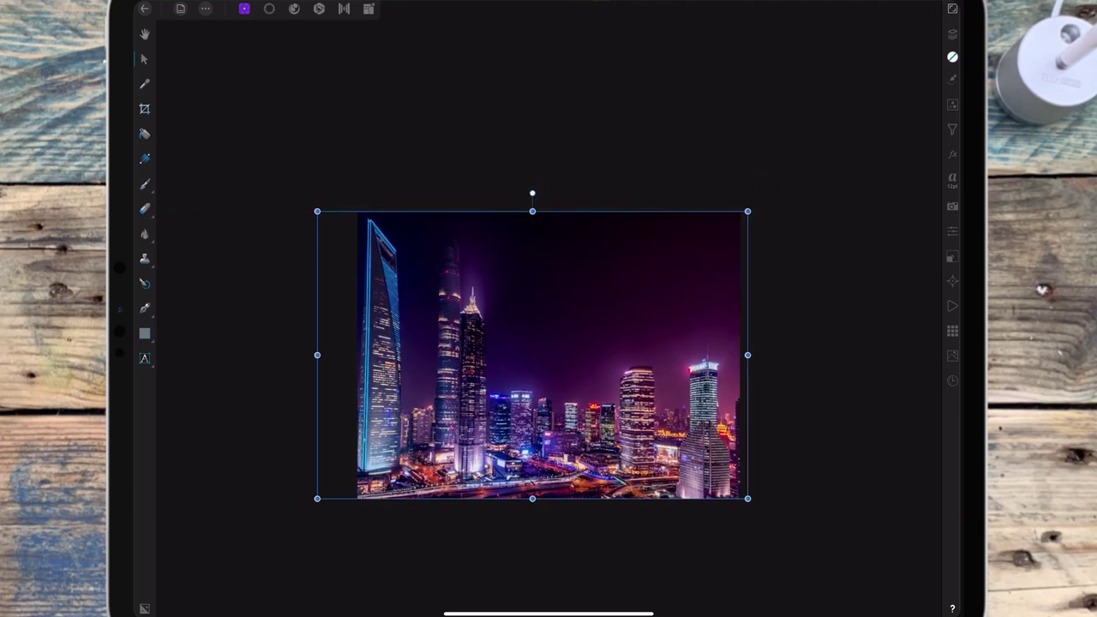
{"action": "left_click_drag", "start_coordinate": [748, 211], "coordinate": [869, 135]}
{"action": "left_click_drag", "start_coordinate": [779, 238], "coordinate": [757, 237]}
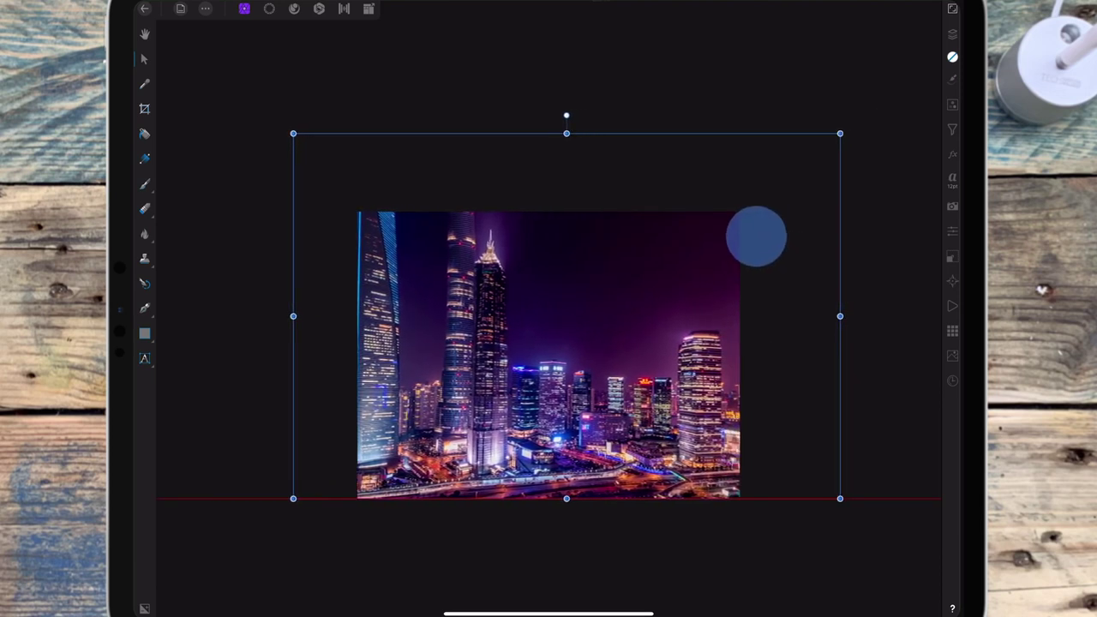
{"action": "left_click_drag", "start_coordinate": [756, 236], "coordinate": [760, 244]}
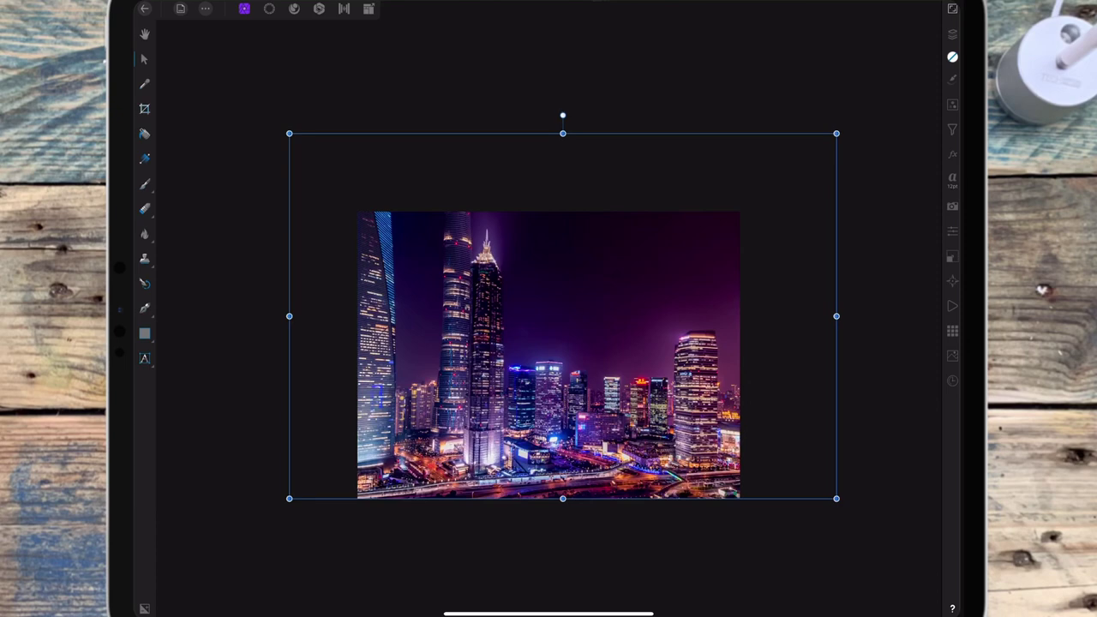
{"action": "left_click", "coordinate": [205, 8]}
Step: Place the rocks-and-sky photo from Photos and resize its frame to fit
{"action": "left_click", "coordinate": [225, 99]}
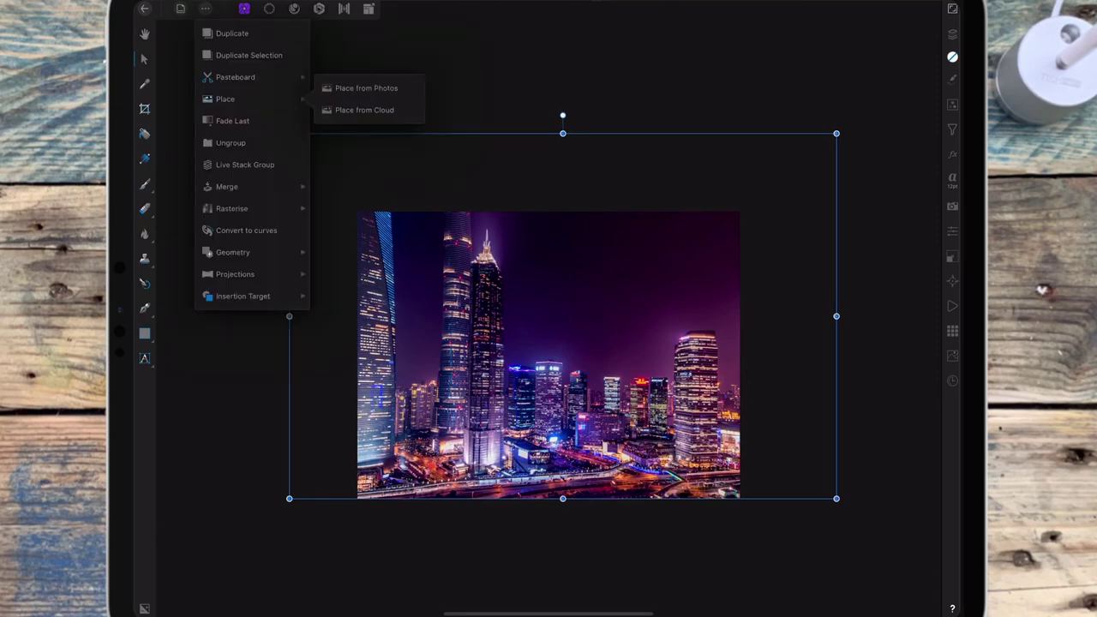
{"action": "left_click", "coordinate": [360, 88]}
{"action": "left_click_drag", "start_coordinate": [791, 238], "coordinate": [643, 249]}
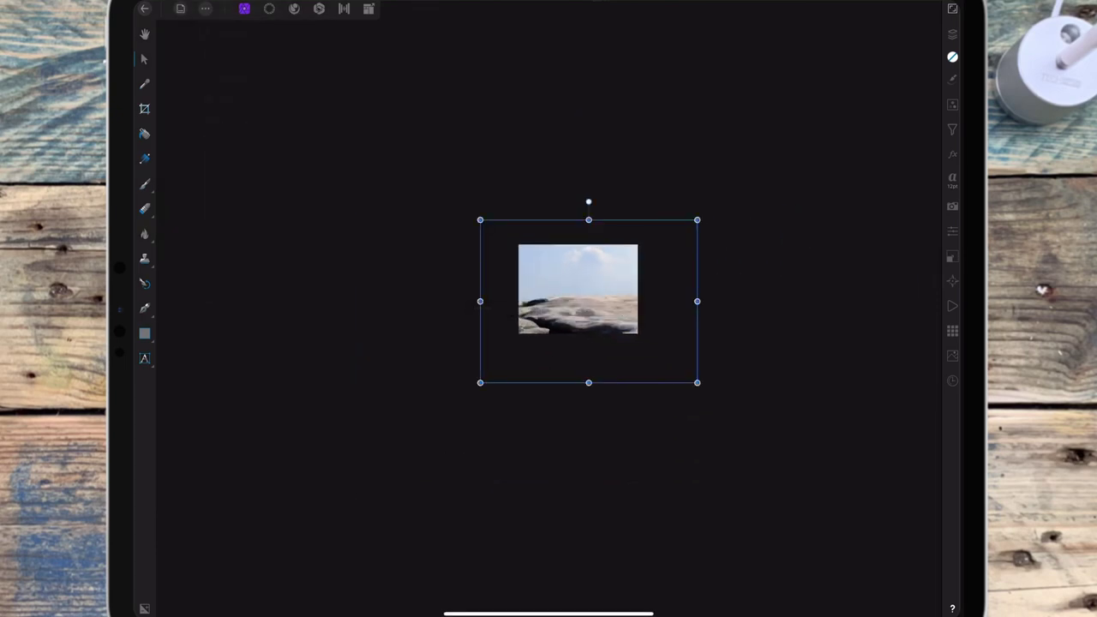
{"action": "left_click_drag", "start_coordinate": [697, 220], "coordinate": [666, 241]}
{"action": "left_click_drag", "start_coordinate": [481, 382], "coordinate": [518, 347]}
{"action": "left_click_drag", "start_coordinate": [665, 347], "coordinate": [638, 333]}
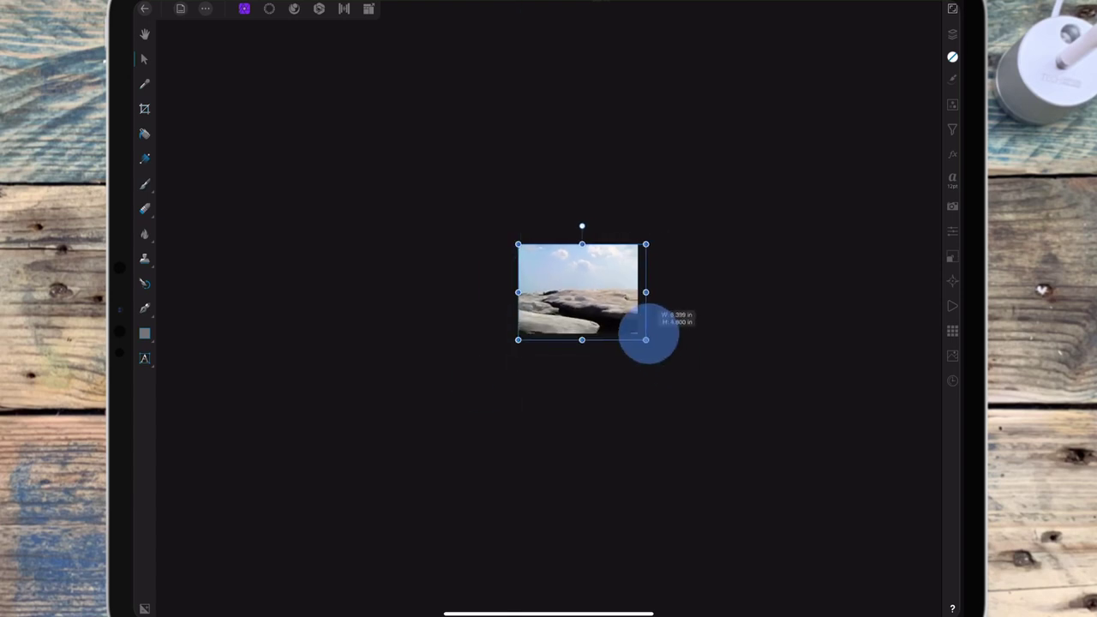
{"action": "scroll", "coordinate": [480, 332], "scroll_direction": "up", "scroll_amount": 5}
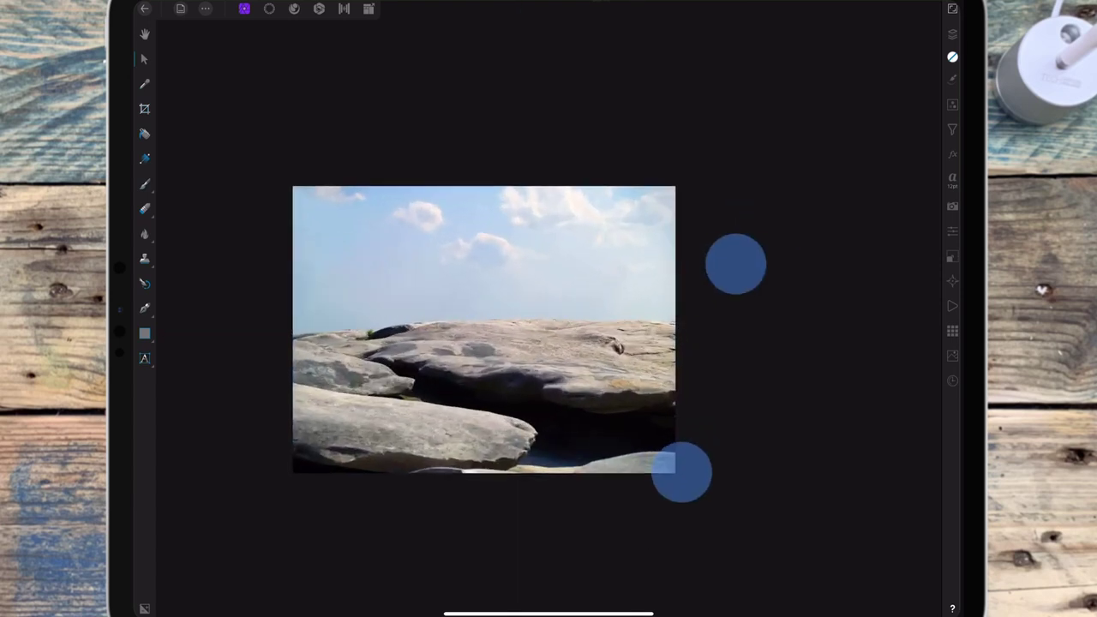
Step: Lower the rock photo to 51% opacity, position it low over the city, then restore opacity
{"action": "left_click", "coordinate": [952, 34]}
{"action": "left_click", "coordinate": [930, 61]}
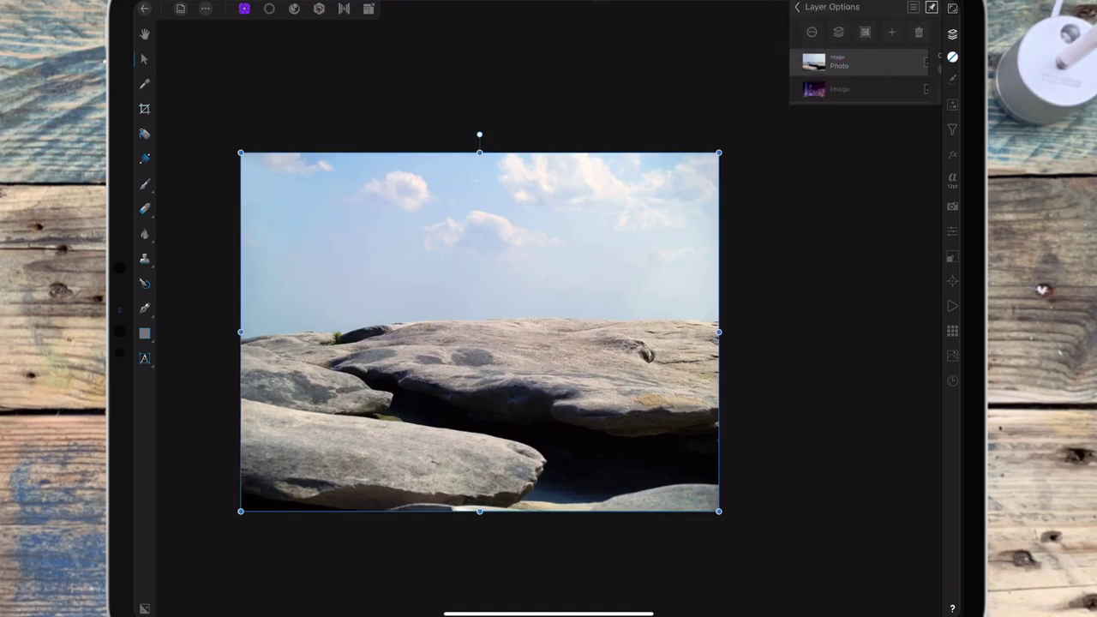
{"action": "left_click_drag", "start_coordinate": [924, 70], "coordinate": [866, 70]}
{"action": "mouse_move", "coordinate": [643, 428]}
{"action": "left_mouse_down"}
{"action": "mouse_move", "coordinate": [644, 476]}
{"action": "mouse_move", "coordinate": [649, 443]}
{"action": "mouse_move", "coordinate": [653, 463]}
{"action": "mouse_move", "coordinate": [646, 482]}
{"action": "mouse_move", "coordinate": [608, 431]}
{"action": "left_mouse_up"}
{"action": "left_click_drag", "start_coordinate": [479, 220], "coordinate": [480, 269]}
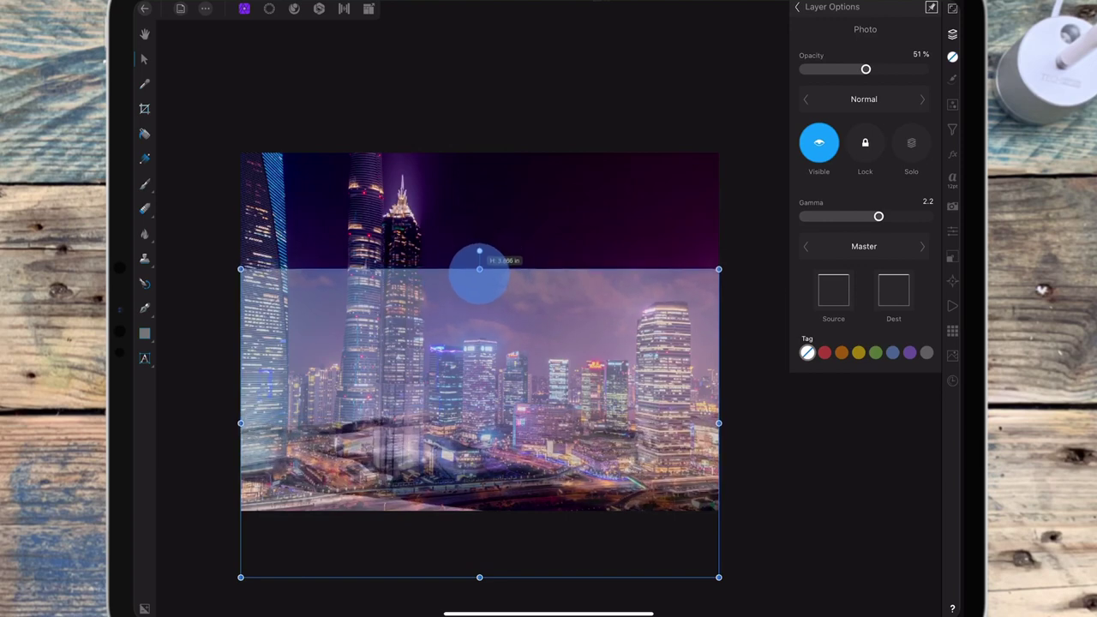
{"action": "mouse_move", "coordinate": [866, 68]}
{"action": "left_mouse_down"}
{"action": "mouse_move", "coordinate": [943, 69]}
{"action": "mouse_move", "coordinate": [923, 69]}
{"action": "left_mouse_up"}
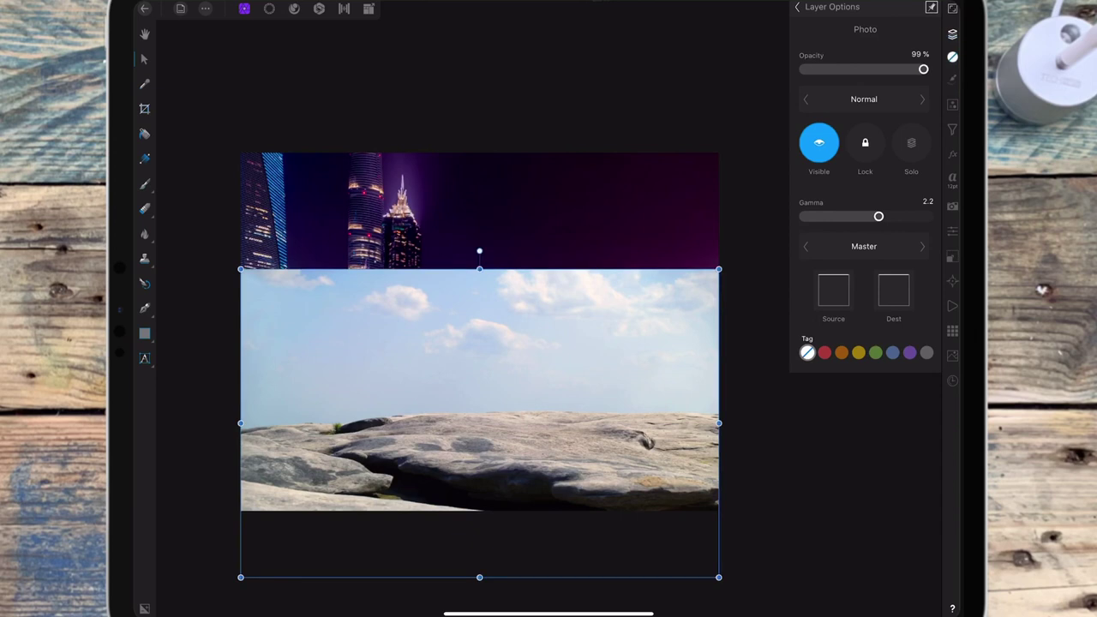
{"action": "left_click_drag", "start_coordinate": [480, 269], "coordinate": [480, 277]}
{"action": "scroll", "coordinate": [480, 369], "scroll_direction": "up", "scroll_amount": 2}
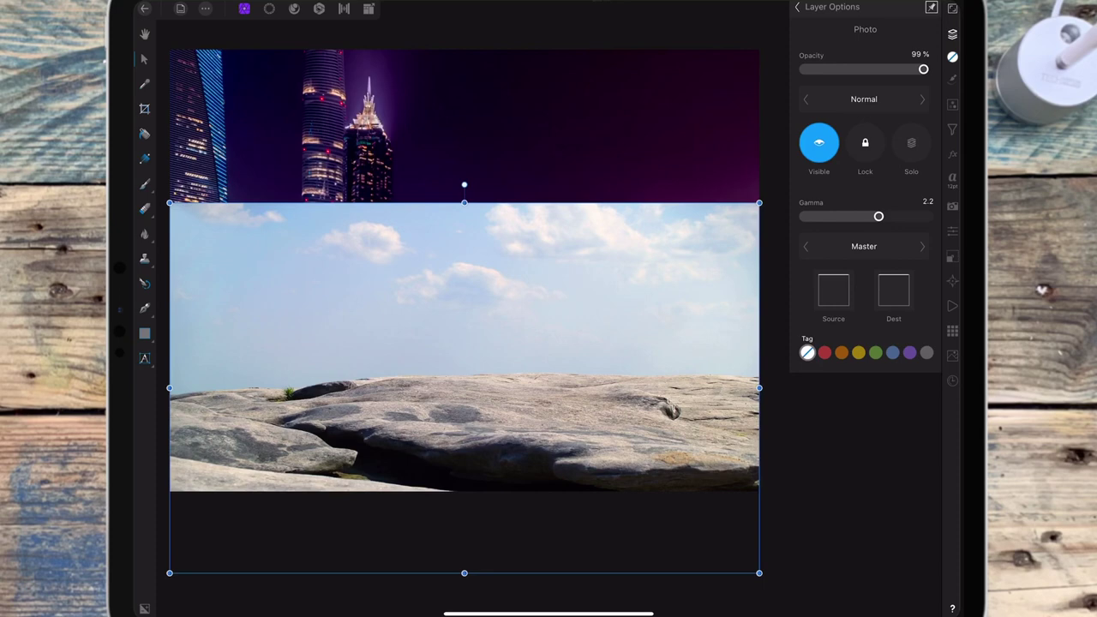
Step: Start a Pen path at the rock horizon with the first nodes along its edge
{"action": "left_click", "coordinate": [145, 308]}
{"action": "left_click", "coordinate": [759, 388]}
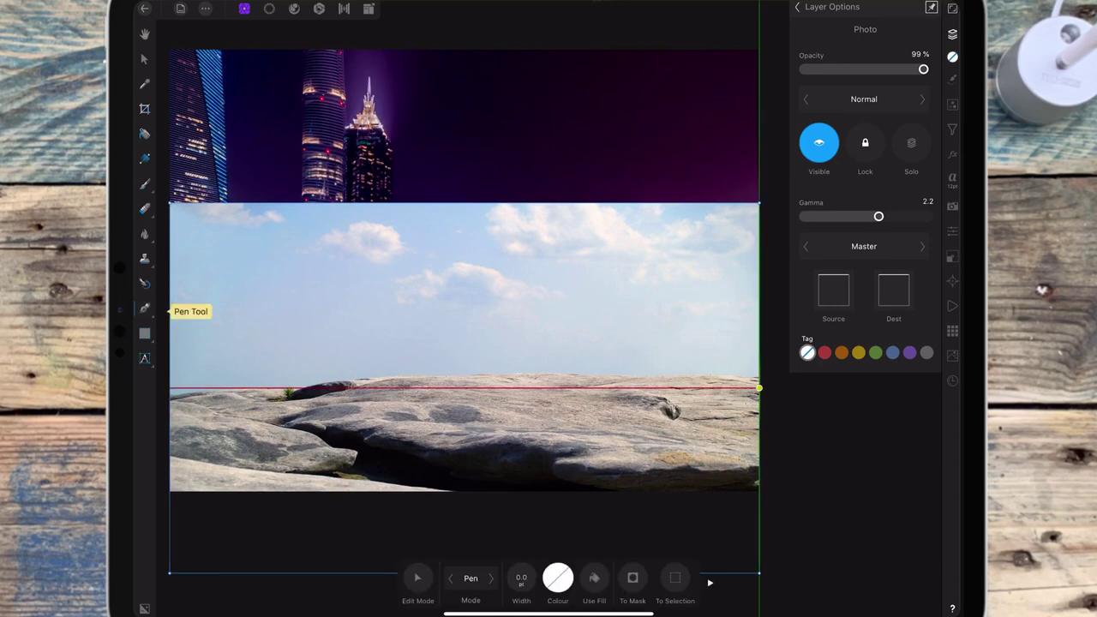
{"action": "left_click_drag", "start_coordinate": [468, 221], "coordinate": [523, 197]}
{"action": "scroll", "coordinate": [514, 360], "scroll_direction": "up", "scroll_amount": 5}
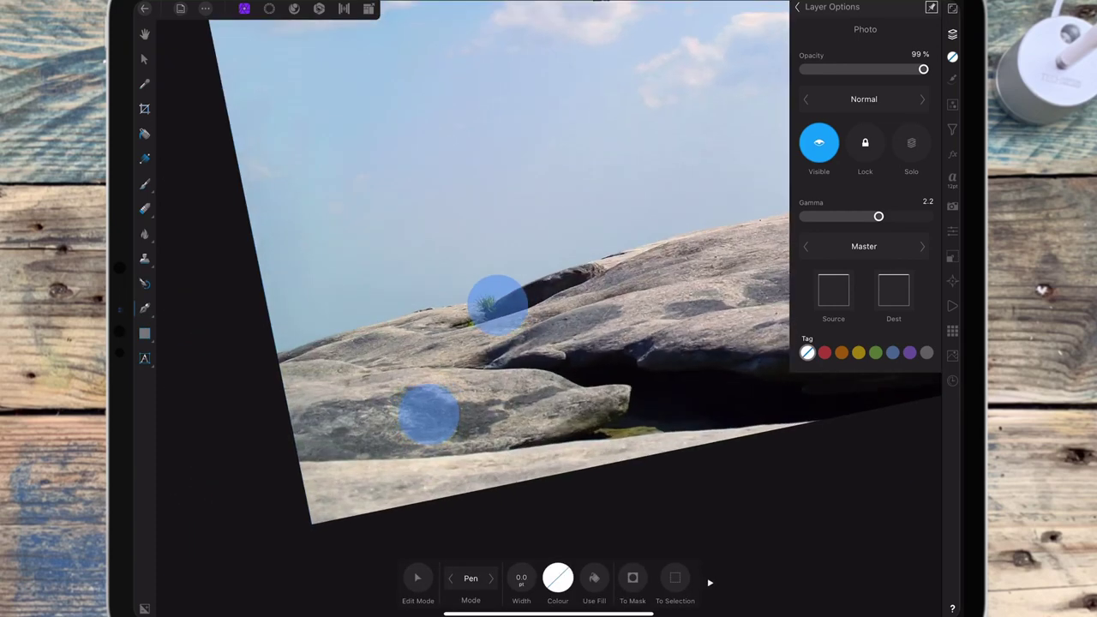
{"action": "scroll", "coordinate": [549, 334], "scroll_direction": "up", "scroll_amount": 3}
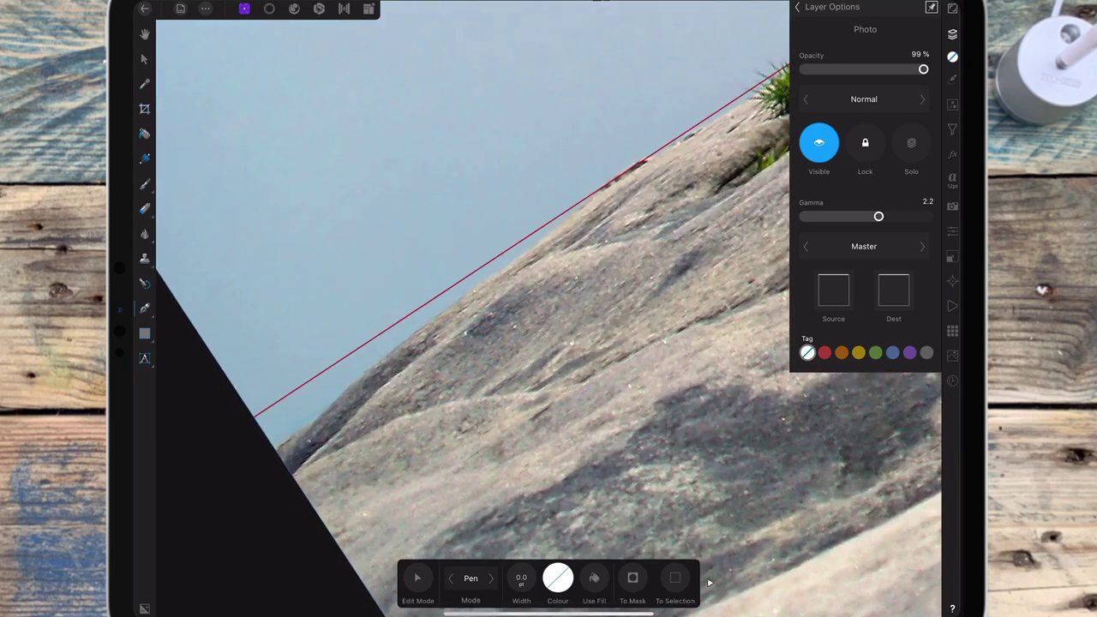
{"action": "left_click", "coordinate": [277, 450]}
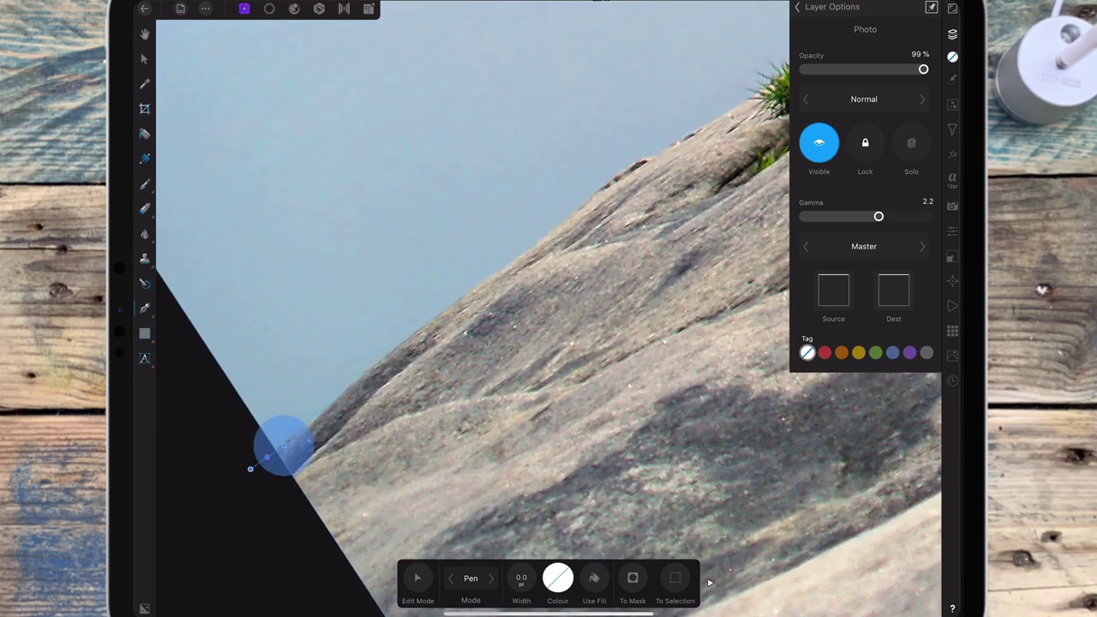
{"action": "left_click_drag", "start_coordinate": [341, 396], "coordinate": [357, 379]}
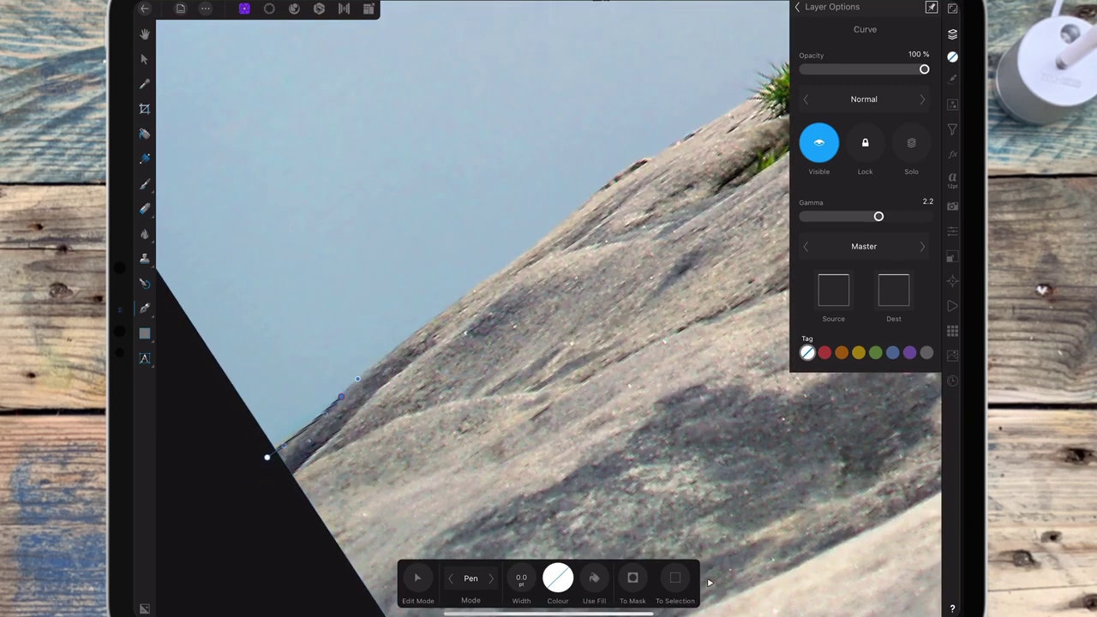
{"action": "left_click", "coordinate": [501, 580]}
{"action": "scroll", "coordinate": [591, 360], "scroll_direction": "up", "scroll_amount": 5}
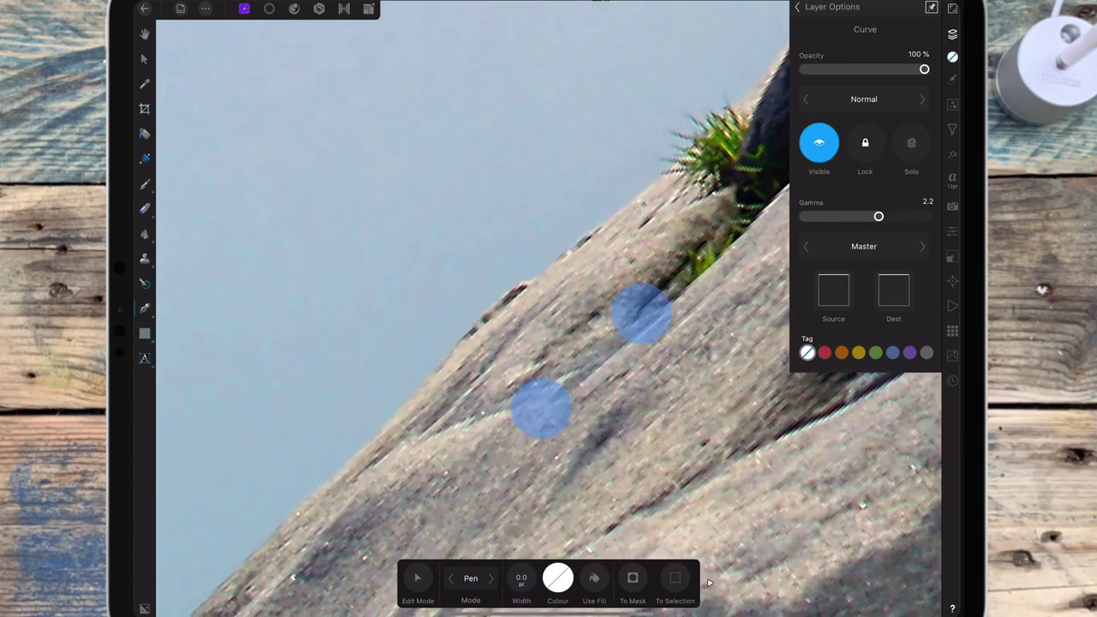
{"action": "scroll", "coordinate": [592, 360], "scroll_direction": "down", "scroll_amount": 5}
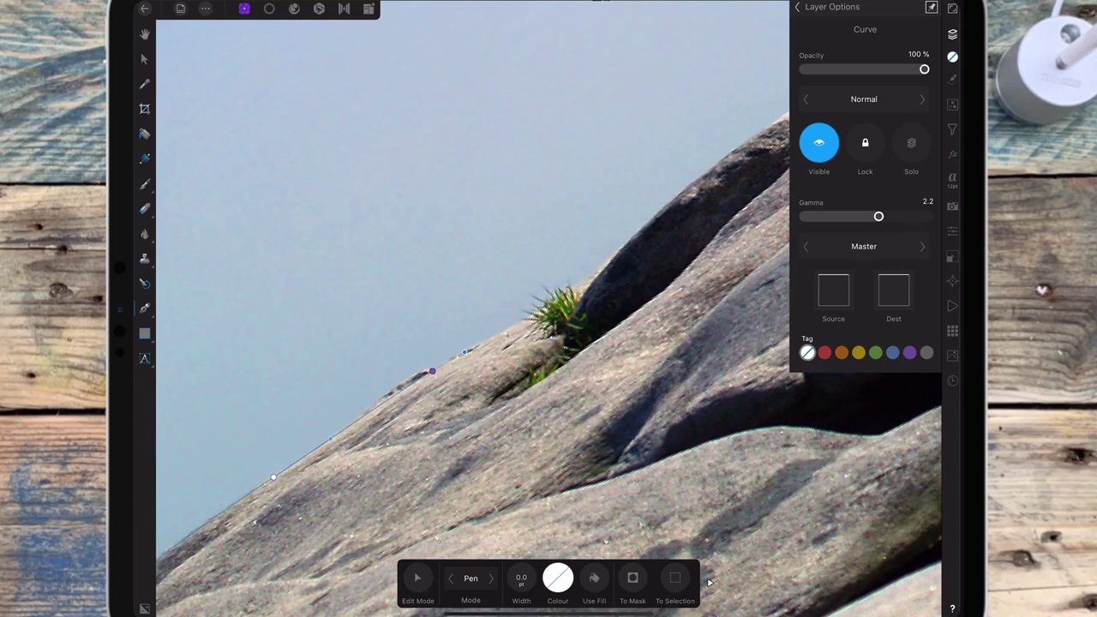
Step: Continue placing nodes along the rock's skyline edge to close the curve
{"action": "left_click", "coordinate": [519, 314]}
{"action": "left_click", "coordinate": [625, 245]}
{"action": "key", "text": "ctrl+z"}
{"action": "scroll", "coordinate": [514, 386], "scroll_direction": "up", "scroll_amount": 5}
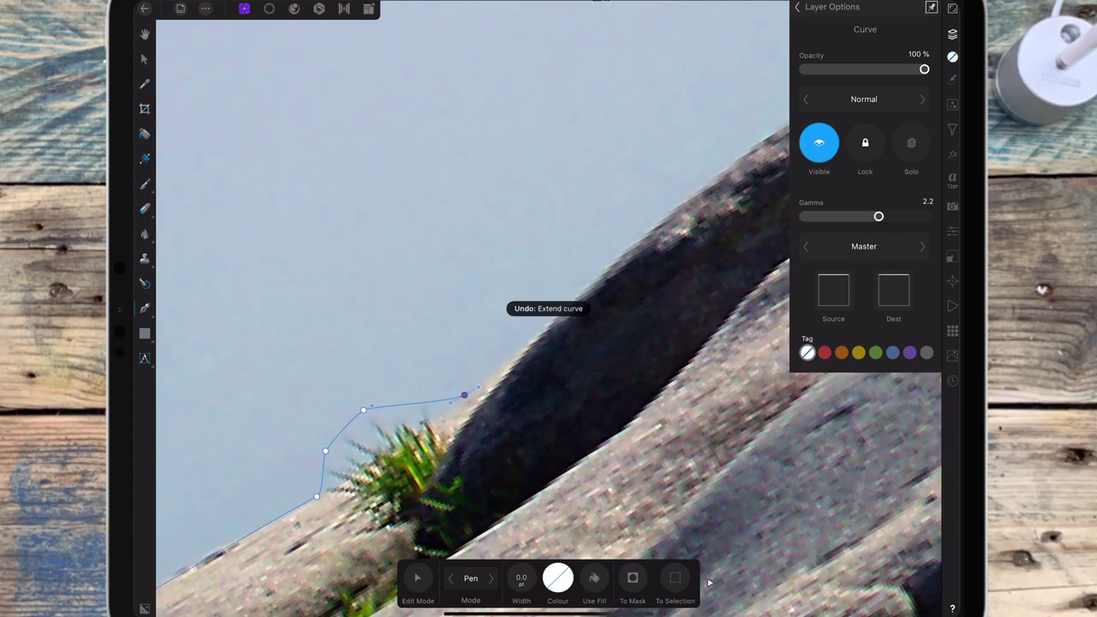
{"action": "scroll", "coordinate": [600, 404], "scroll_direction": "up", "scroll_amount": 3}
{"action": "left_click", "coordinate": [436, 395]}
{"action": "left_click_drag", "start_coordinate": [522, 341], "coordinate": [640, 250]}
{"action": "scroll", "coordinate": [515, 386], "scroll_direction": "down", "scroll_amount": 5}
{"action": "left_click", "coordinate": [644, 338]}
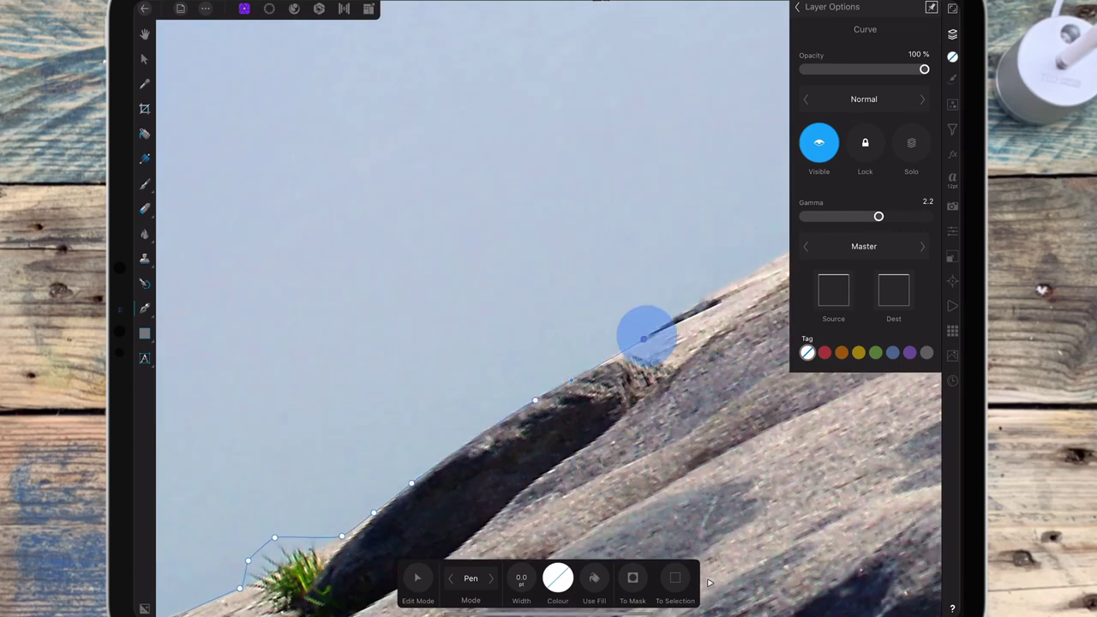
{"action": "scroll", "coordinate": [549, 386], "scroll_direction": "down", "scroll_amount": 2}
{"action": "left_click", "coordinate": [612, 355]}
{"action": "left_click", "coordinate": [752, 289]}
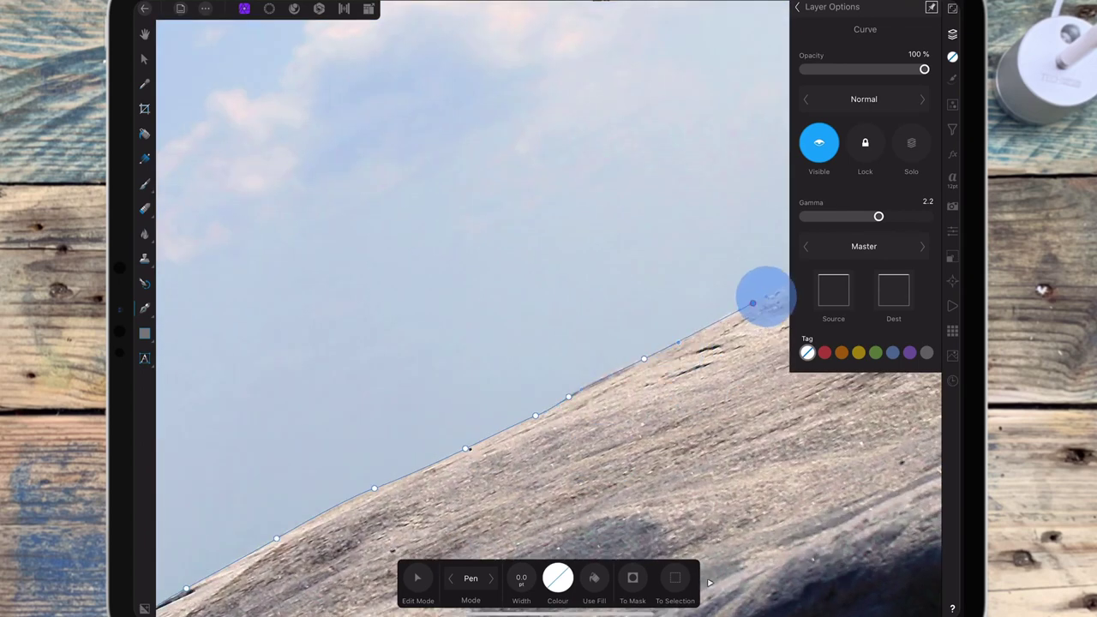
{"action": "scroll", "coordinate": [674, 437], "scroll_direction": "up", "scroll_amount": 3}
{"action": "scroll", "coordinate": [674, 437], "scroll_direction": "down", "scroll_amount": 3}
{"action": "left_click", "coordinate": [703, 360]}
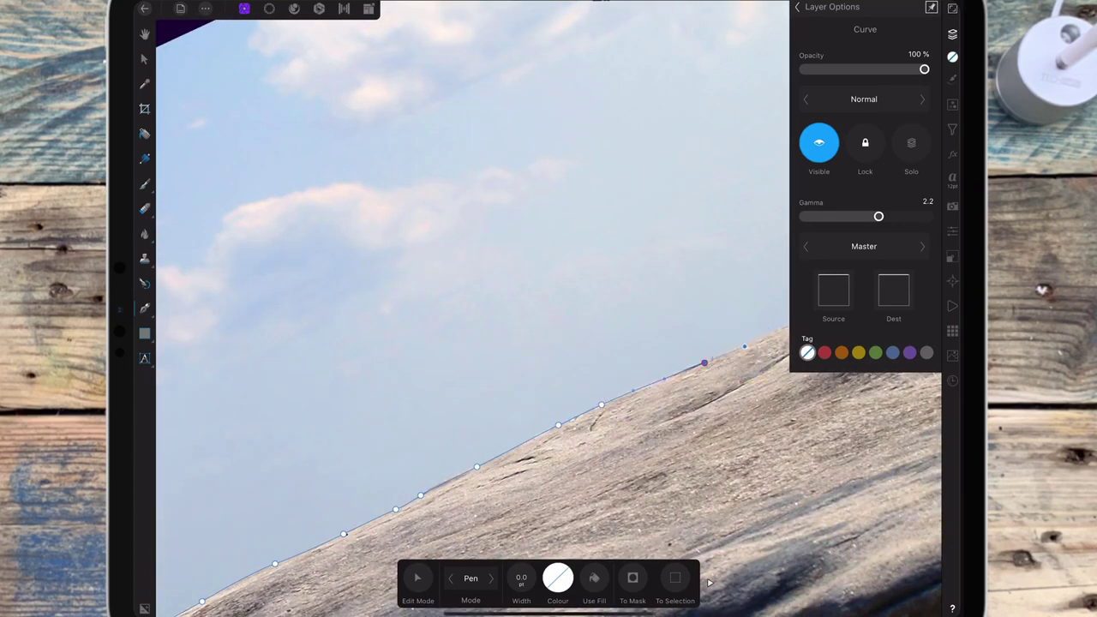
Step: Convert the closed rock curve into a selection
{"action": "scroll", "coordinate": [549, 343], "scroll_direction": "down", "scroll_amount": 3}
{"action": "scroll", "coordinate": [652, 386], "scroll_direction": "up", "scroll_amount": 3}
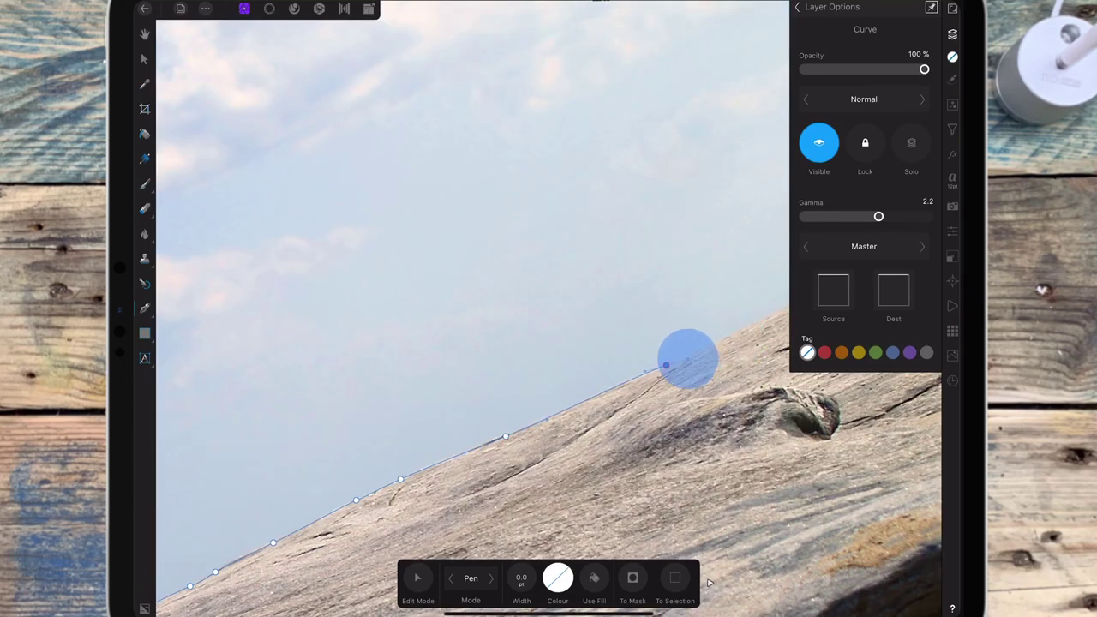
{"action": "scroll", "coordinate": [725, 338], "scroll_direction": "down", "scroll_amount": 3}
{"action": "scroll", "coordinate": [691, 321], "scroll_direction": "up", "scroll_amount": 3}
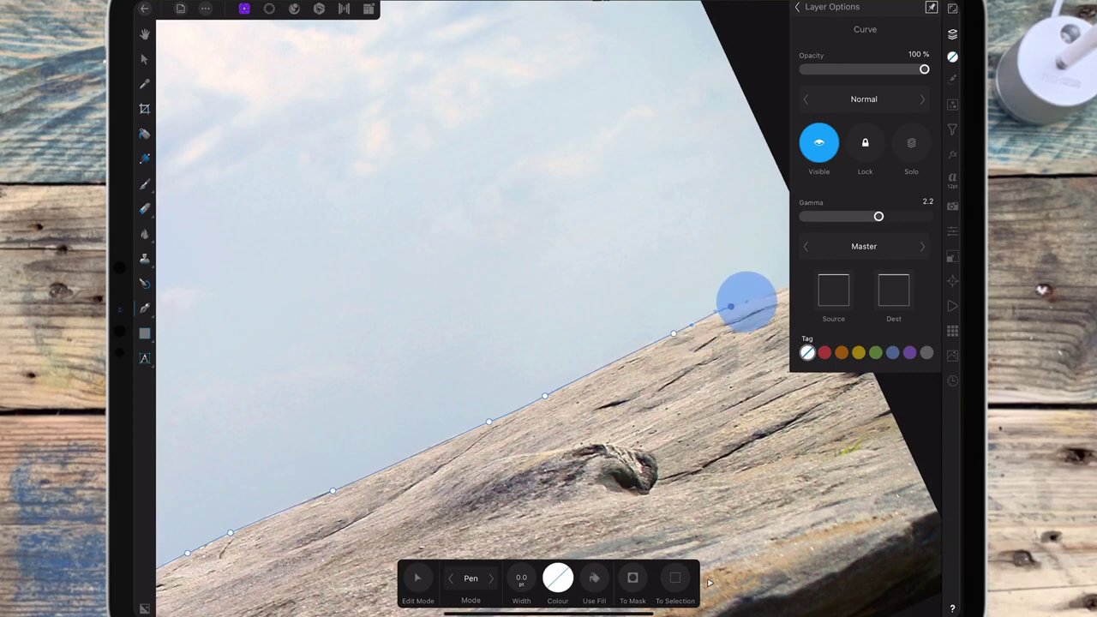
{"action": "scroll", "coordinate": [745, 299], "scroll_direction": "down", "scroll_amount": 1}
{"action": "scroll", "coordinate": [742, 331], "scroll_direction": "down", "scroll_amount": 1}
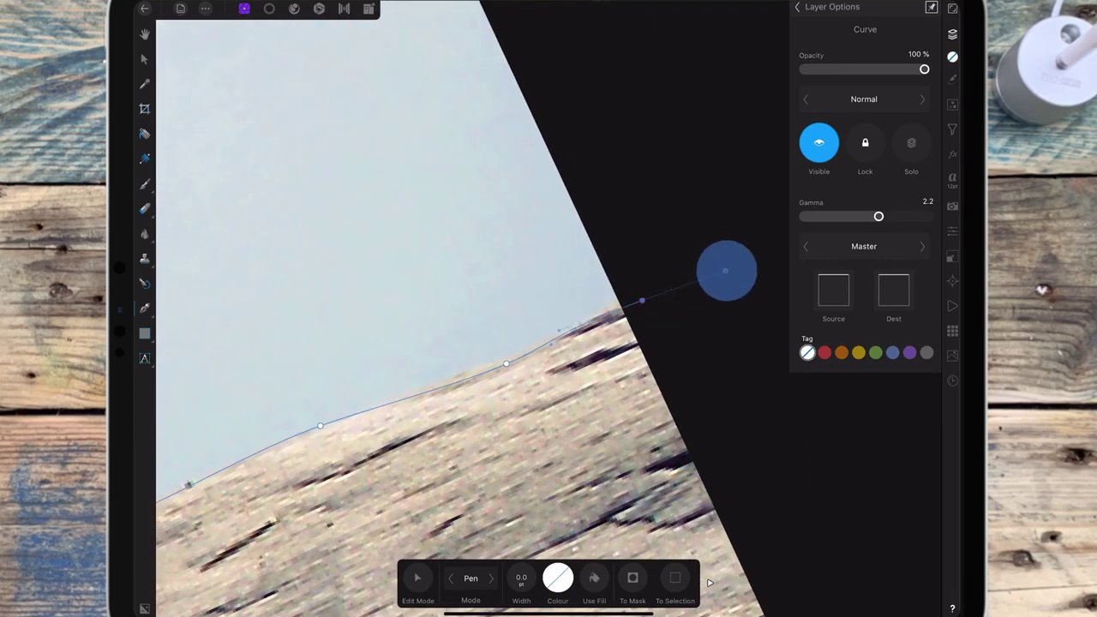
{"action": "scroll", "coordinate": [649, 299], "scroll_direction": "down", "scroll_amount": 3}
{"action": "scroll", "coordinate": [648, 299], "scroll_direction": "down", "scroll_amount": 3}
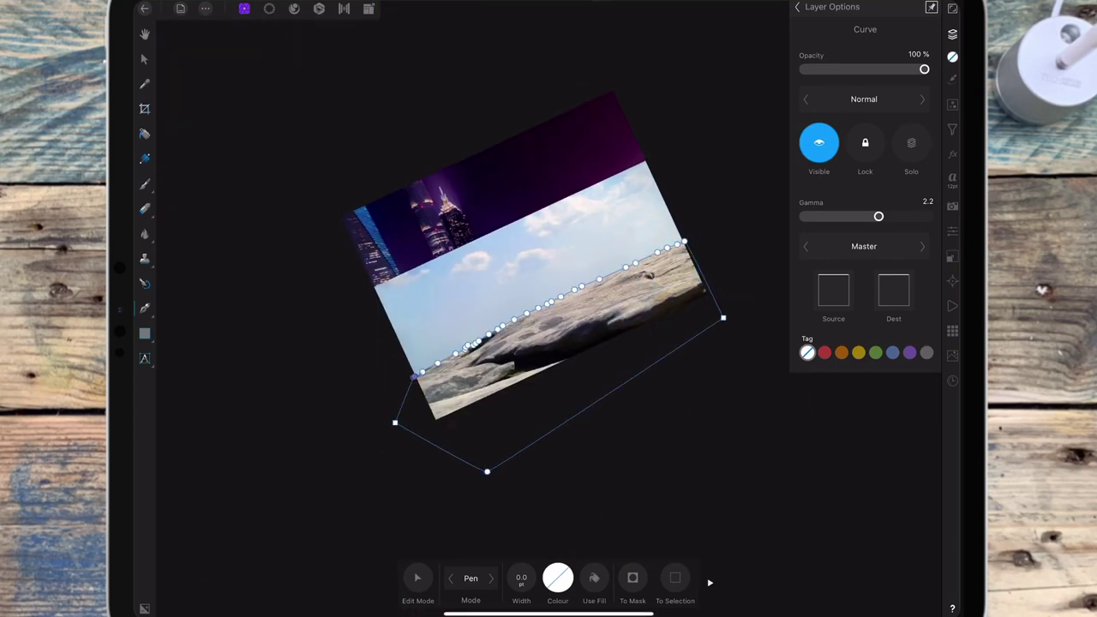
{"action": "left_click", "coordinate": [415, 378]}
{"action": "scroll", "coordinate": [523, 360], "scroll_direction": "up", "scroll_amount": 3}
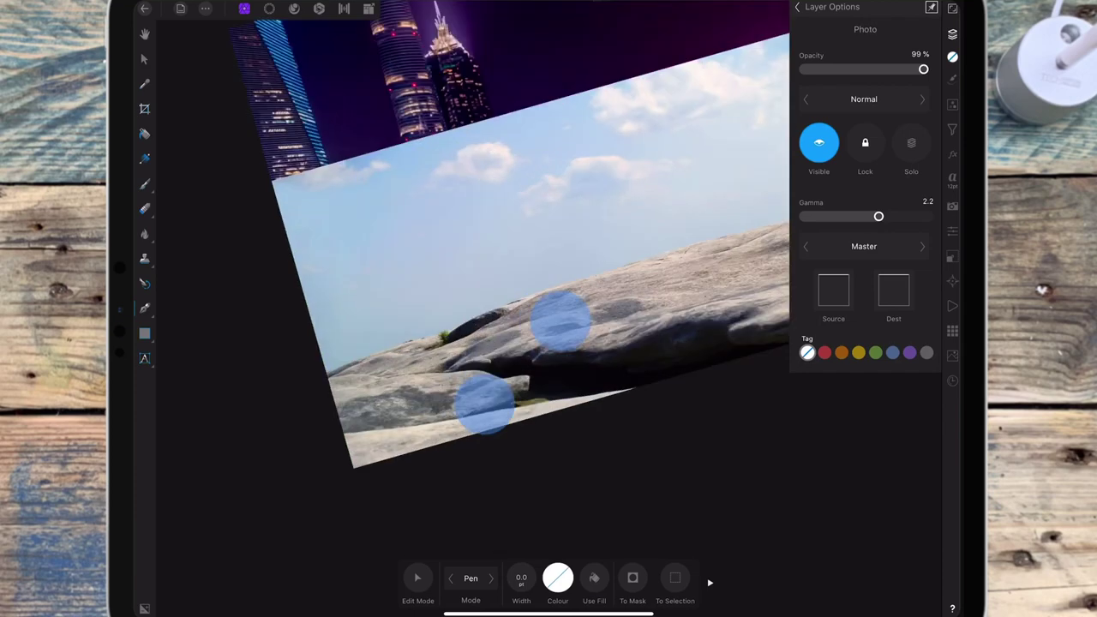
{"action": "scroll", "coordinate": [514, 326], "scroll_direction": "up", "scroll_amount": 3}
{"action": "scroll", "coordinate": [514, 326], "scroll_direction": "up", "scroll_amount": 2}
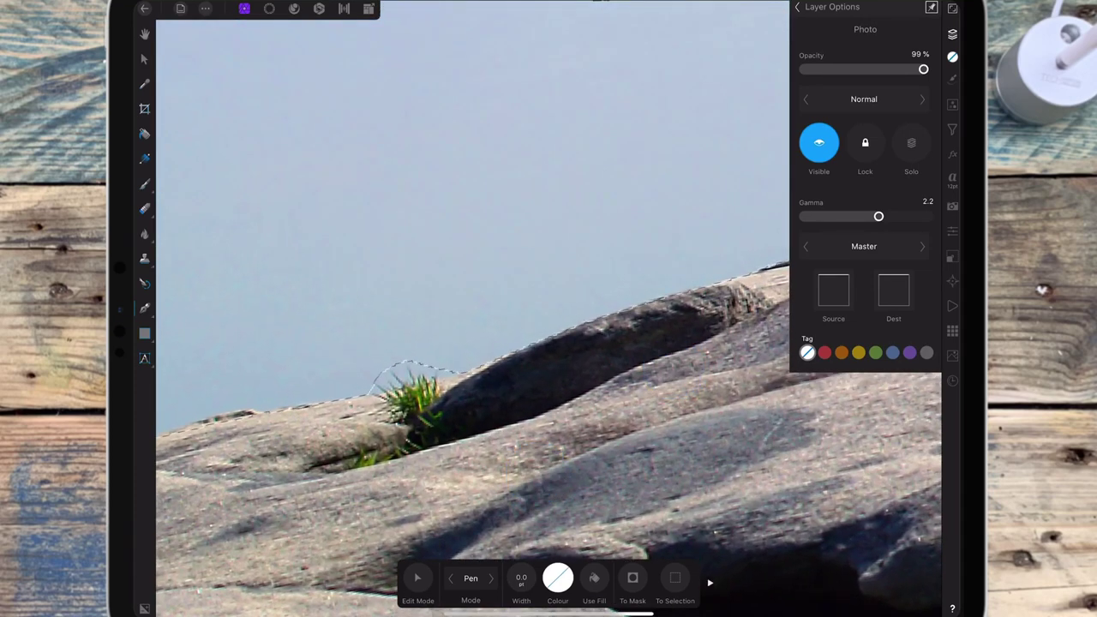
Step: In the Selection persona, start Refine with 5.2 px width and brush along the rock edge
{"action": "key", "text": "ctrl+2"}
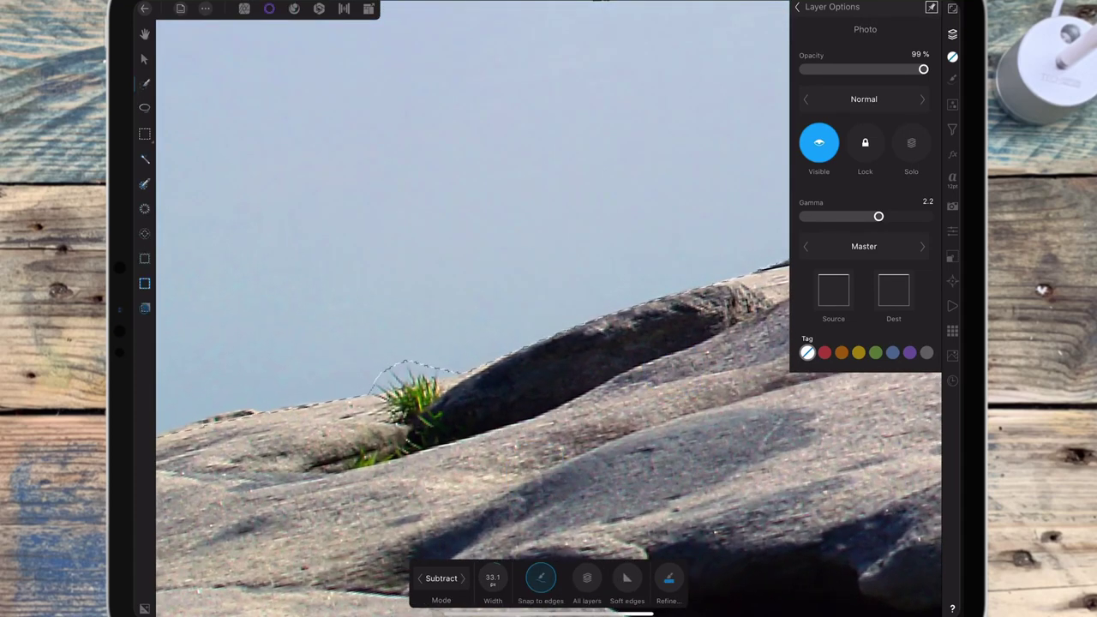
{"action": "left_click", "coordinate": [669, 580]}
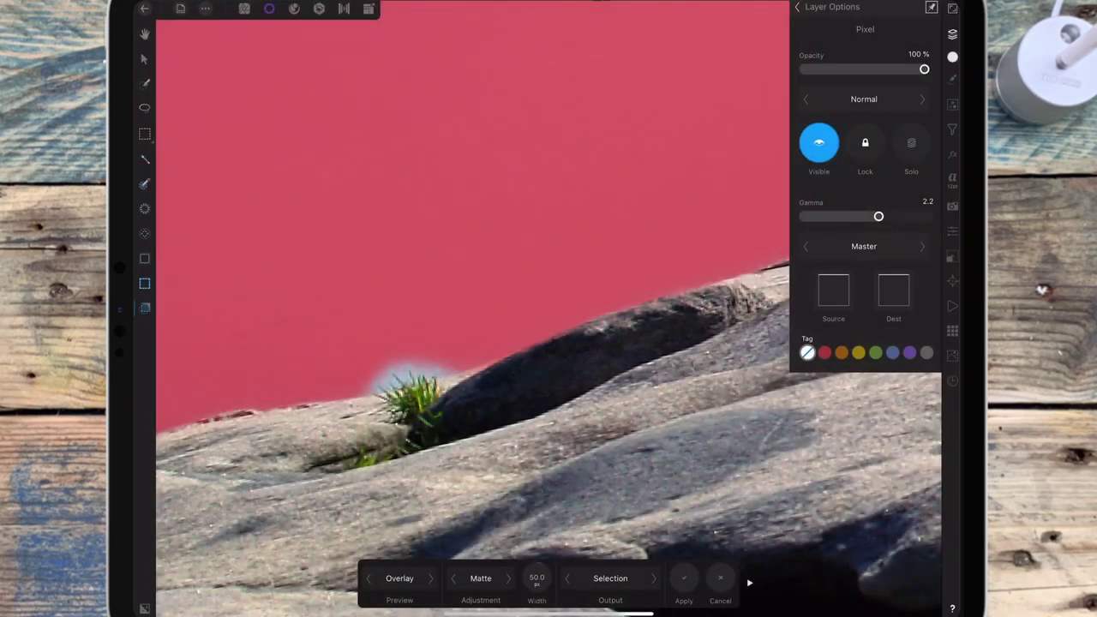
{"action": "left_click_drag", "start_coordinate": [537, 578], "coordinate": [429, 568]}
{"action": "left_click_drag", "start_coordinate": [599, 343], "coordinate": [376, 379]}
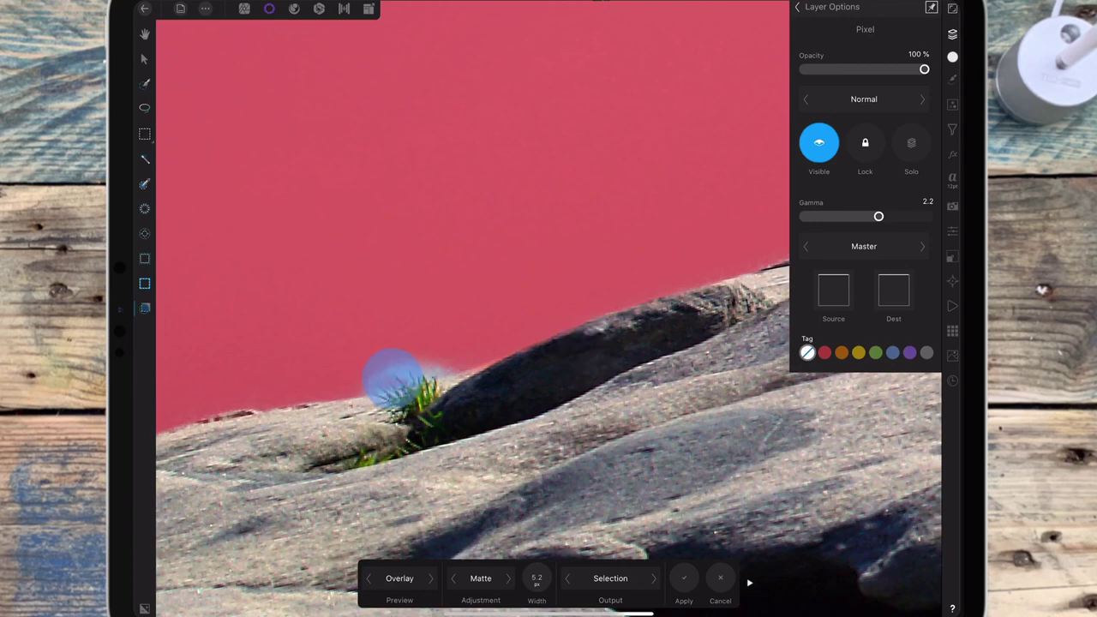
{"action": "mouse_move", "coordinate": [440, 365]}
{"action": "left_mouse_down"}
{"action": "mouse_move", "coordinate": [386, 362]}
{"action": "mouse_move", "coordinate": [376, 388]}
{"action": "left_mouse_up"}
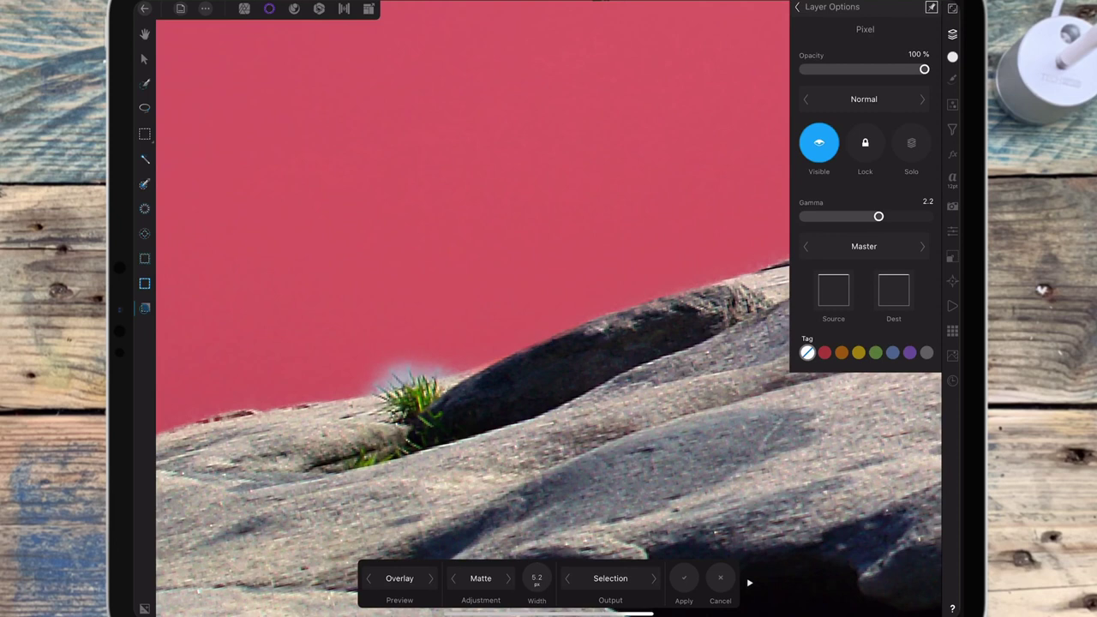
Step: Brush the refine edge around the grass tuft and apply the refinement
{"action": "left_click", "coordinate": [431, 370]}
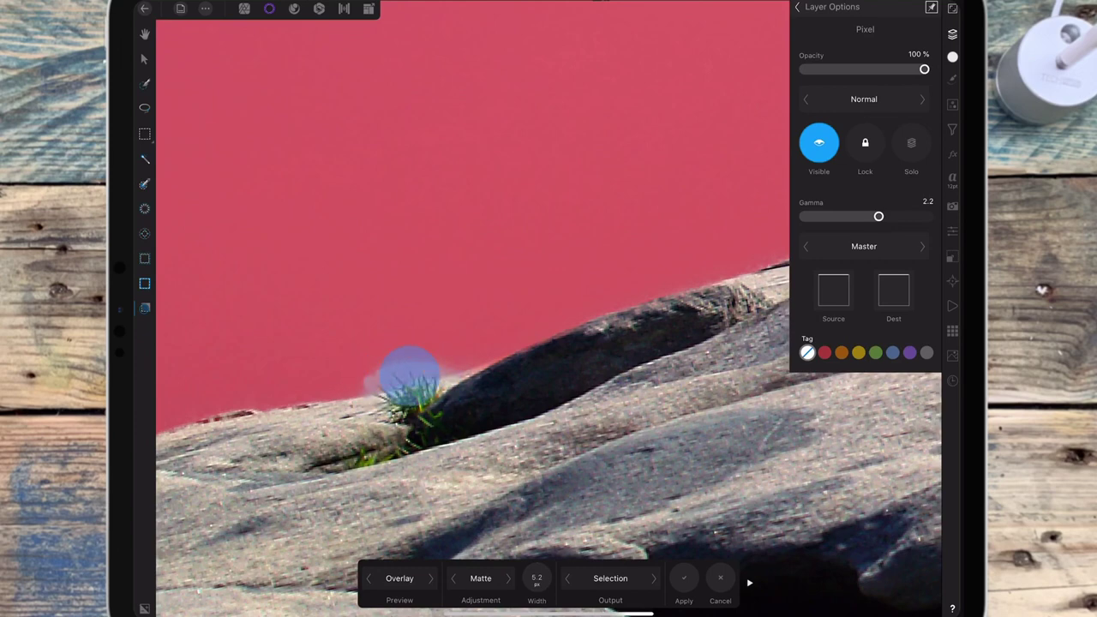
{"action": "left_click_drag", "start_coordinate": [410, 375], "coordinate": [428, 363]}
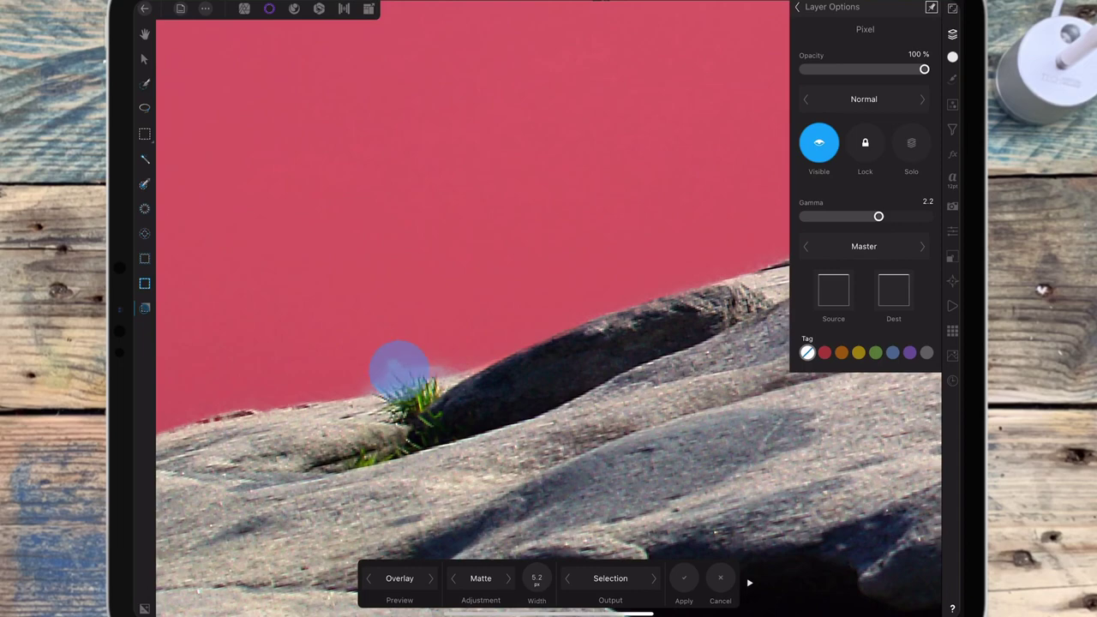
{"action": "left_click_drag", "start_coordinate": [399, 369], "coordinate": [403, 369]}
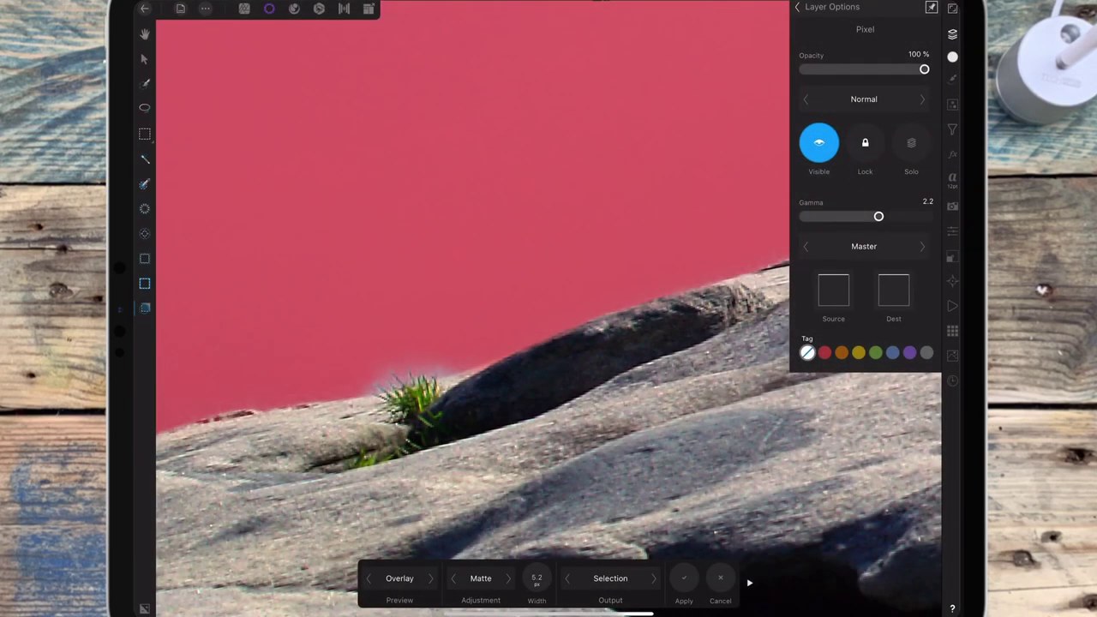
{"action": "left_click", "coordinate": [442, 369]}
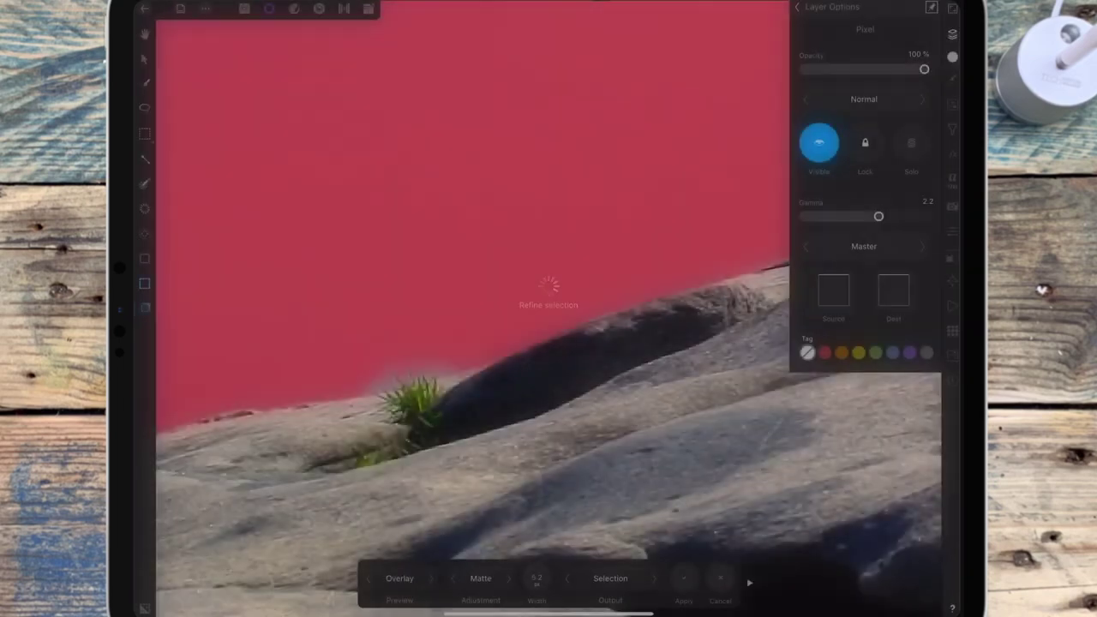
{"action": "left_click", "coordinate": [401, 375]}
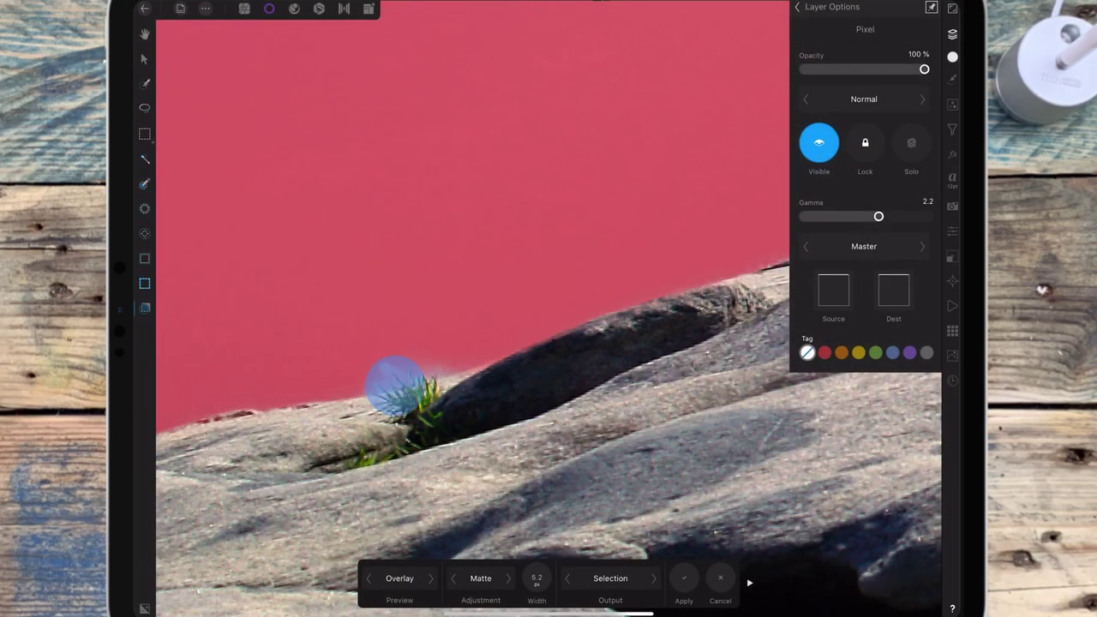
{"action": "left_click_drag", "start_coordinate": [369, 383], "coordinate": [369, 384]}
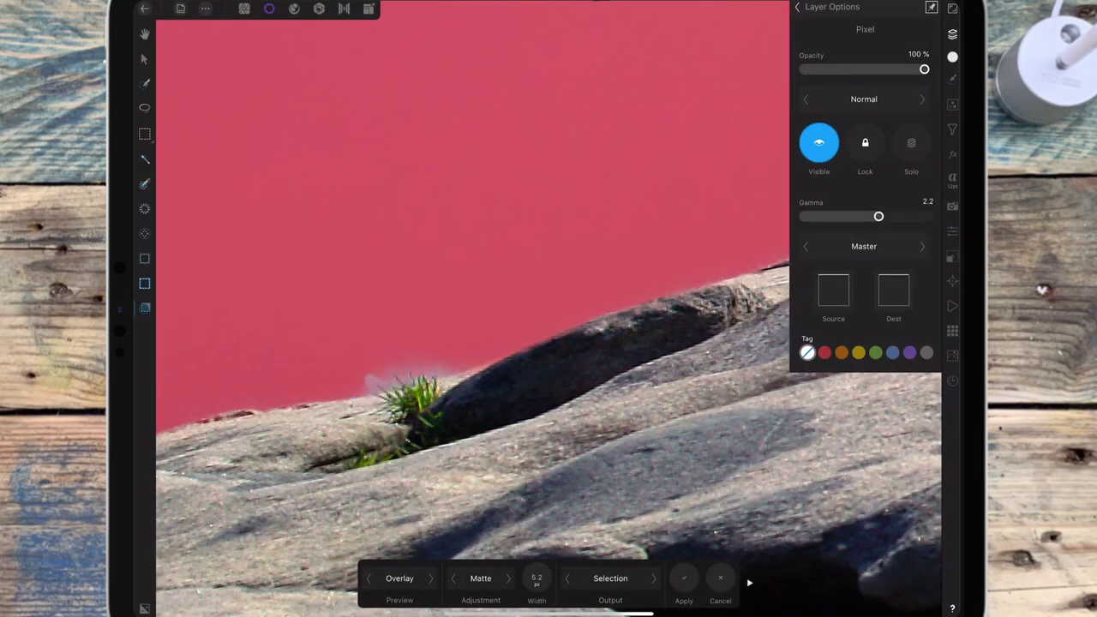
{"action": "left_click_drag", "start_coordinate": [373, 381], "coordinate": [373, 381]}
{"action": "left_click", "coordinate": [391, 370]}
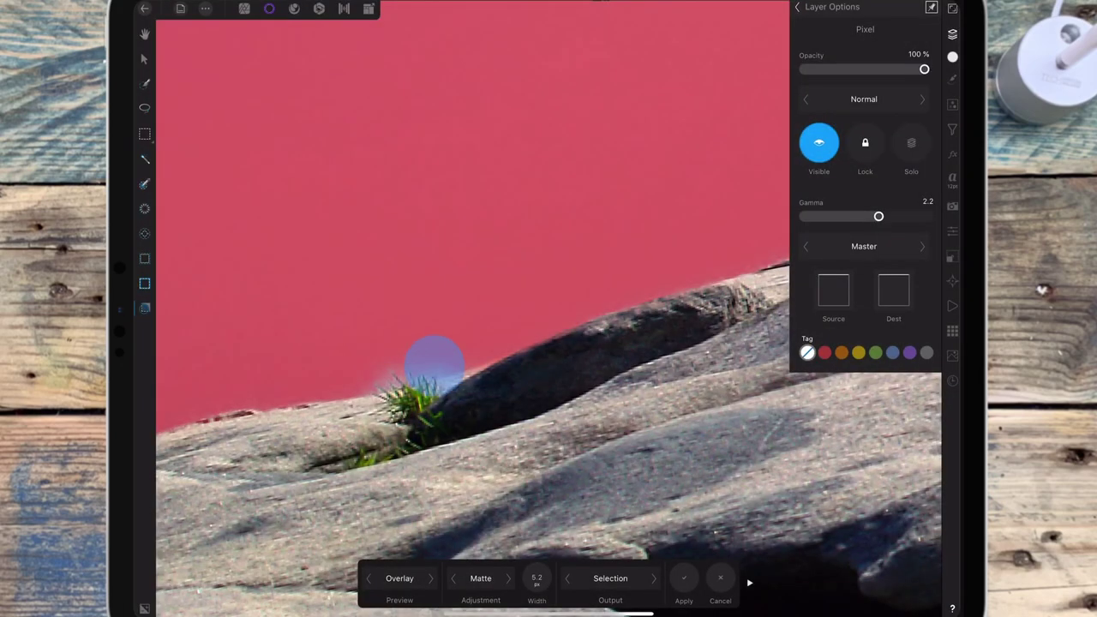
{"action": "left_click", "coordinate": [447, 369]}
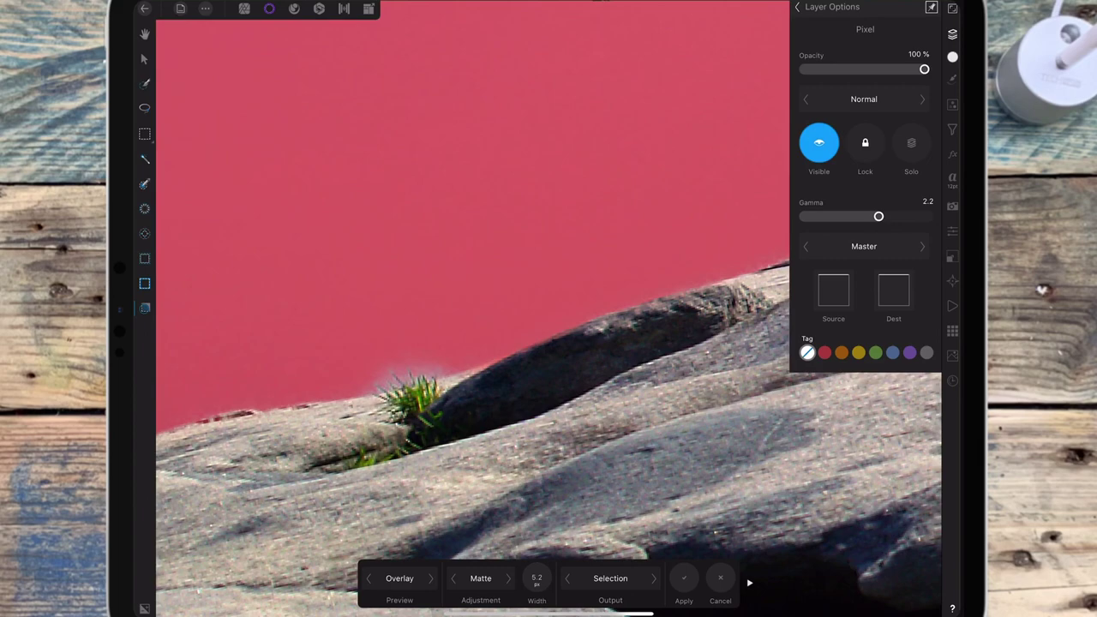
{"action": "left_click", "coordinate": [684, 583]}
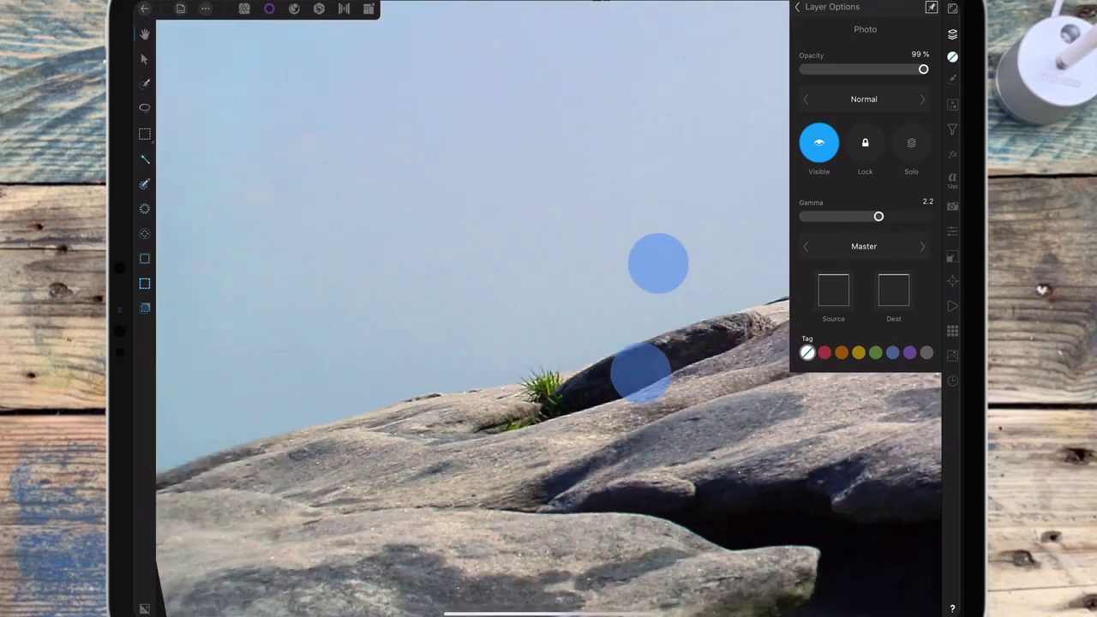
Step: Add a Mask Layer to the Photo layer so its sky is hidden
{"action": "scroll", "coordinate": [649, 317], "scroll_direction": "down", "scroll_amount": 5}
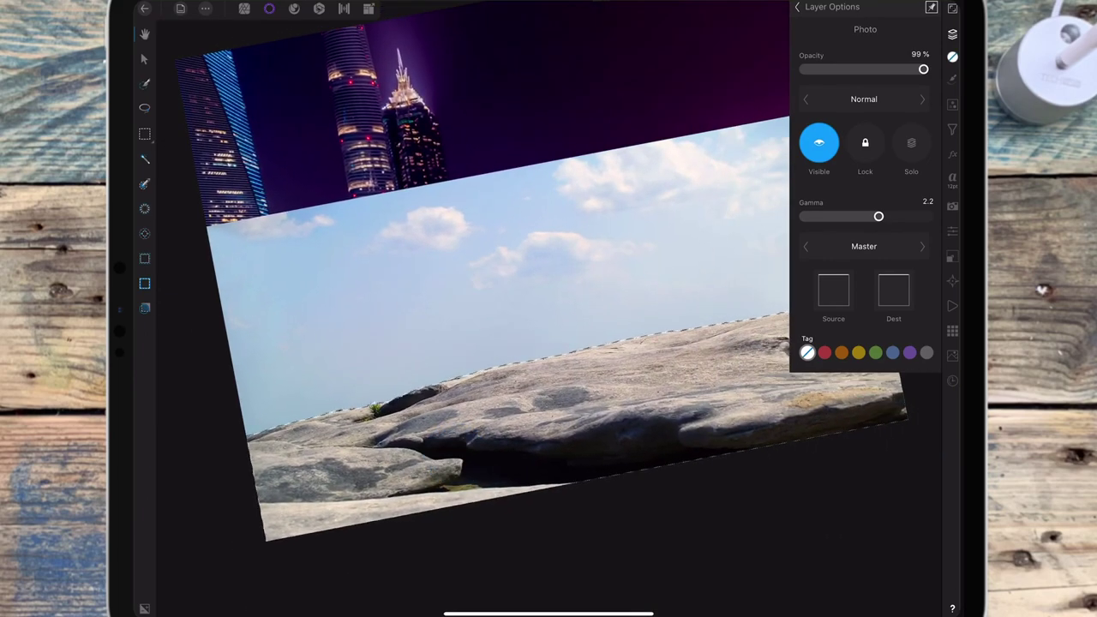
{"action": "left_click", "coordinate": [953, 33]}
{"action": "left_click", "coordinate": [953, 33]}
{"action": "left_click", "coordinate": [798, 7]}
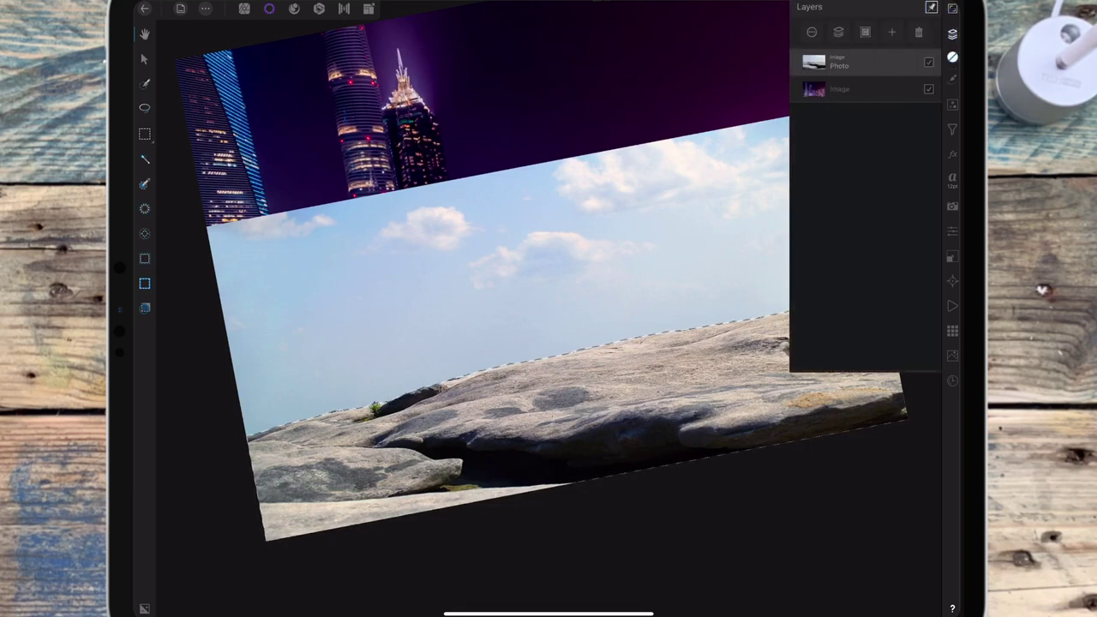
{"action": "left_click", "coordinate": [891, 31]}
{"action": "left_click", "coordinate": [900, 117]}
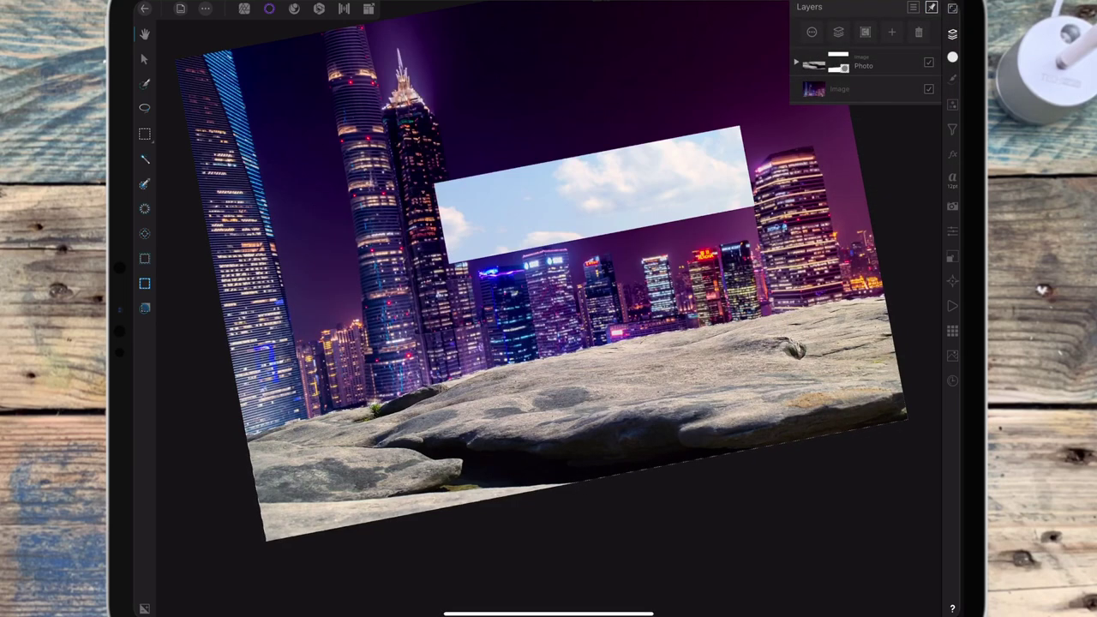
Step: Deselect, then expand the Photo layer to reveal its mask
{"action": "scroll", "coordinate": [723, 355], "scroll_direction": "down", "scroll_amount": 2}
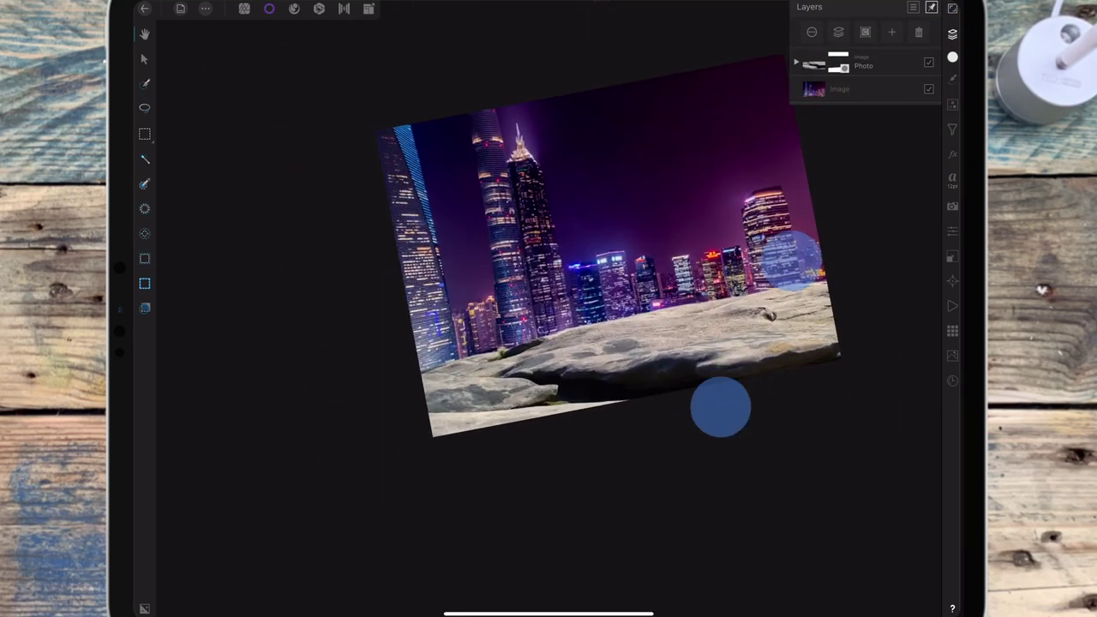
{"action": "left_click", "coordinate": [522, 355]}
{"action": "left_click", "coordinate": [509, 324]}
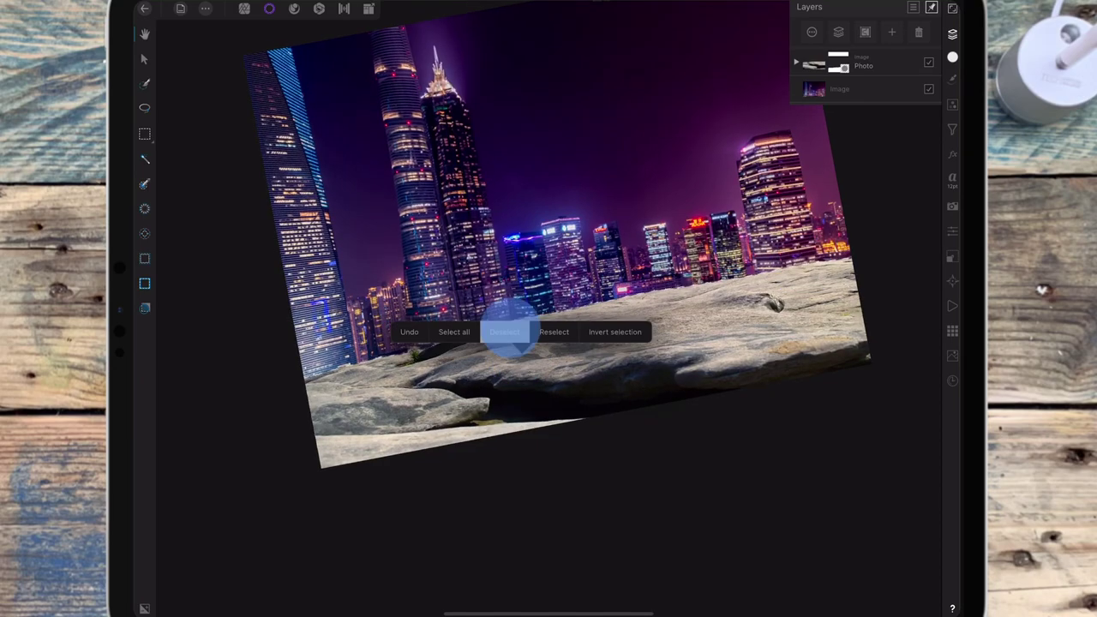
{"action": "scroll", "coordinate": [490, 375], "scroll_direction": "up", "scroll_amount": 5}
{"action": "scroll", "coordinate": [373, 323], "scroll_direction": "up", "scroll_amount": 3}
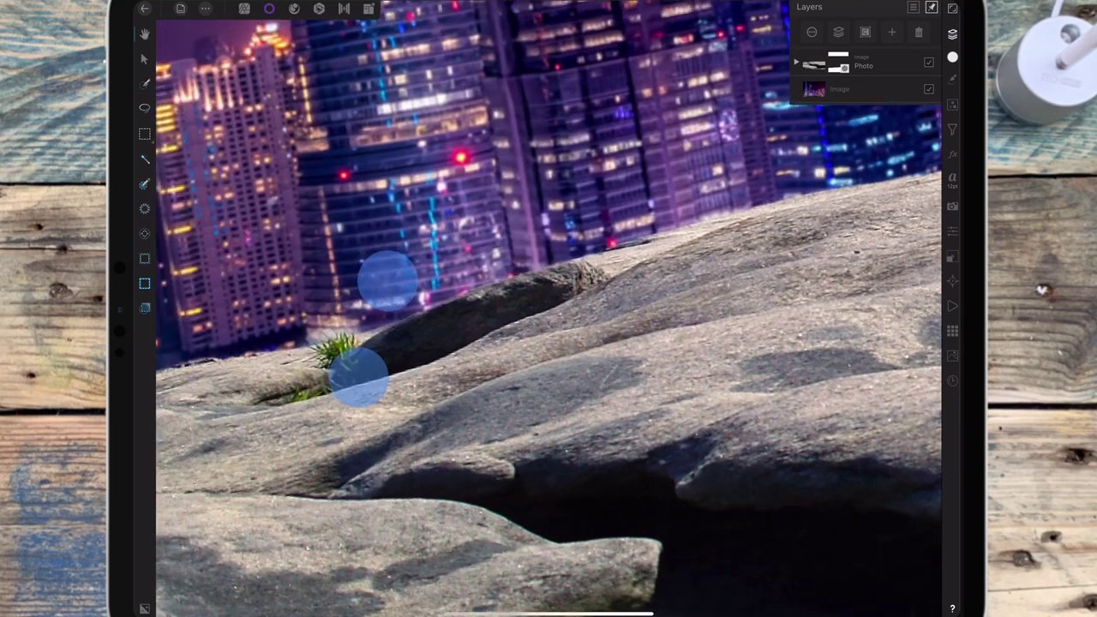
{"action": "scroll", "coordinate": [524, 386], "scroll_direction": "up", "scroll_amount": 3}
{"action": "scroll", "coordinate": [572, 397], "scroll_direction": "up", "scroll_amount": 2}
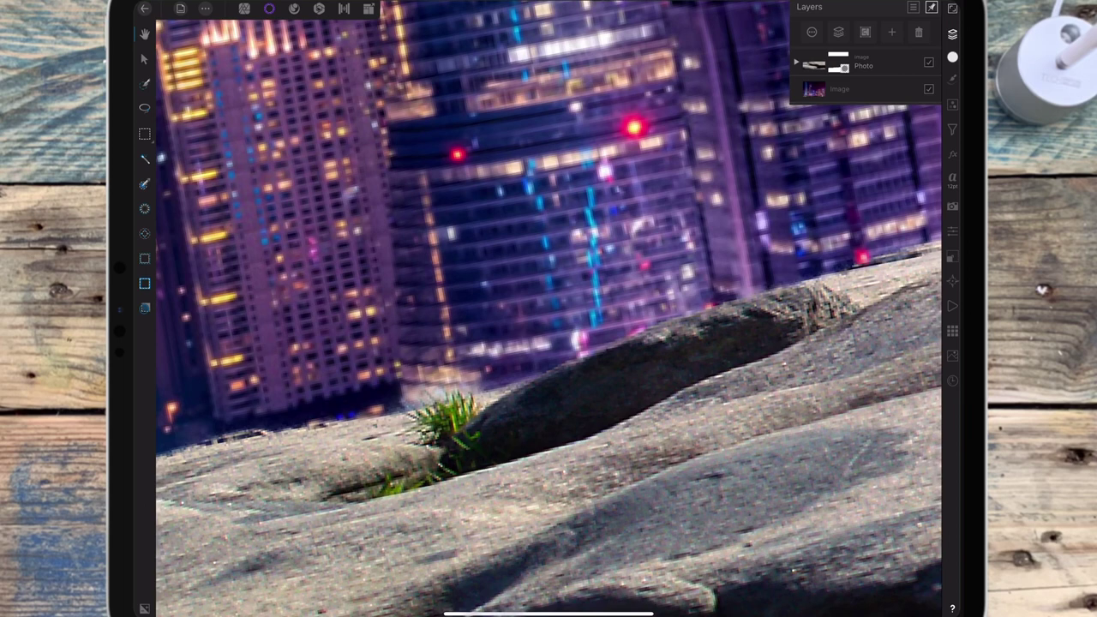
{"action": "left_click", "coordinate": [797, 63]}
{"action": "left_click", "coordinate": [860, 88]}
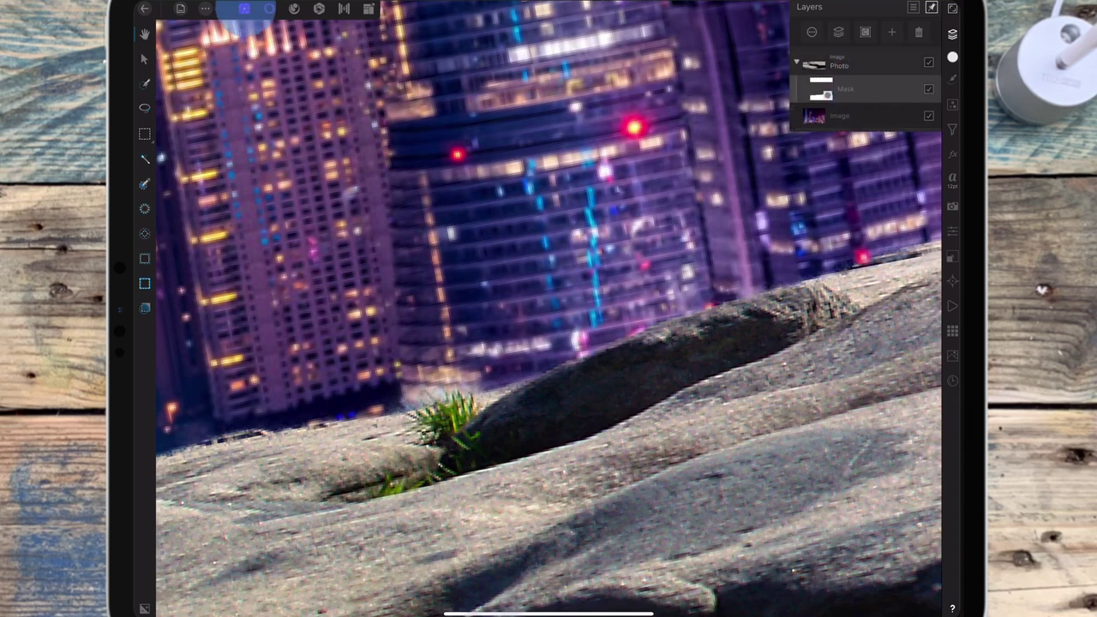
Step: Target the mask with a 4 px brush and touch up the edge beside the grass
{"action": "left_click", "coordinate": [145, 184]}
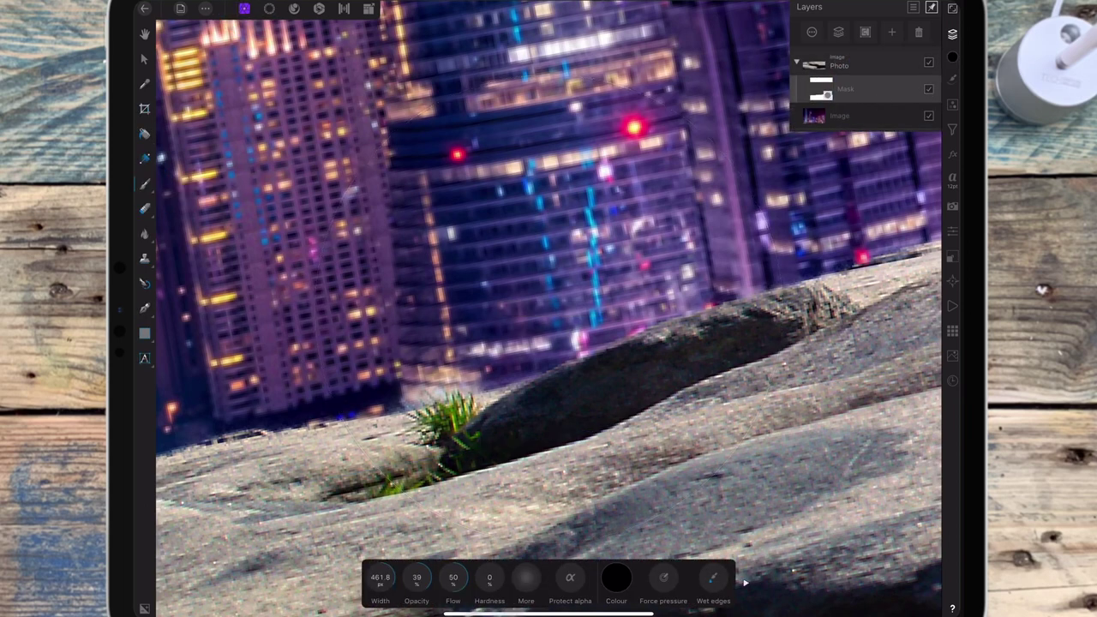
{"action": "left_click_drag", "start_coordinate": [380, 577], "coordinate": [336, 581]}
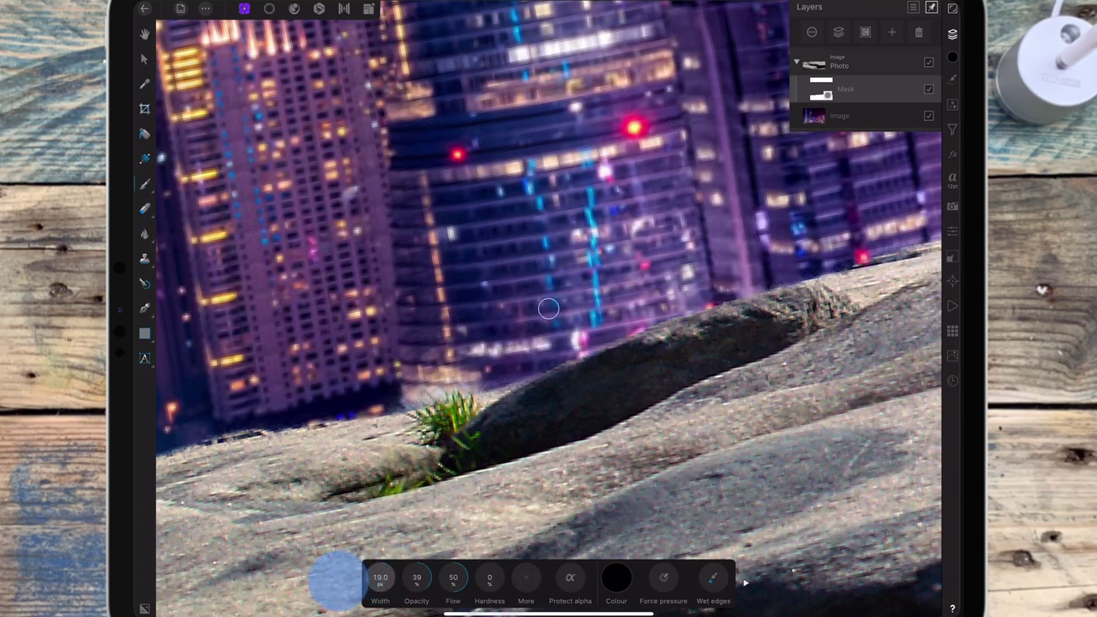
{"action": "left_click_drag", "start_coordinate": [332, 582], "coordinate": [340, 582]}
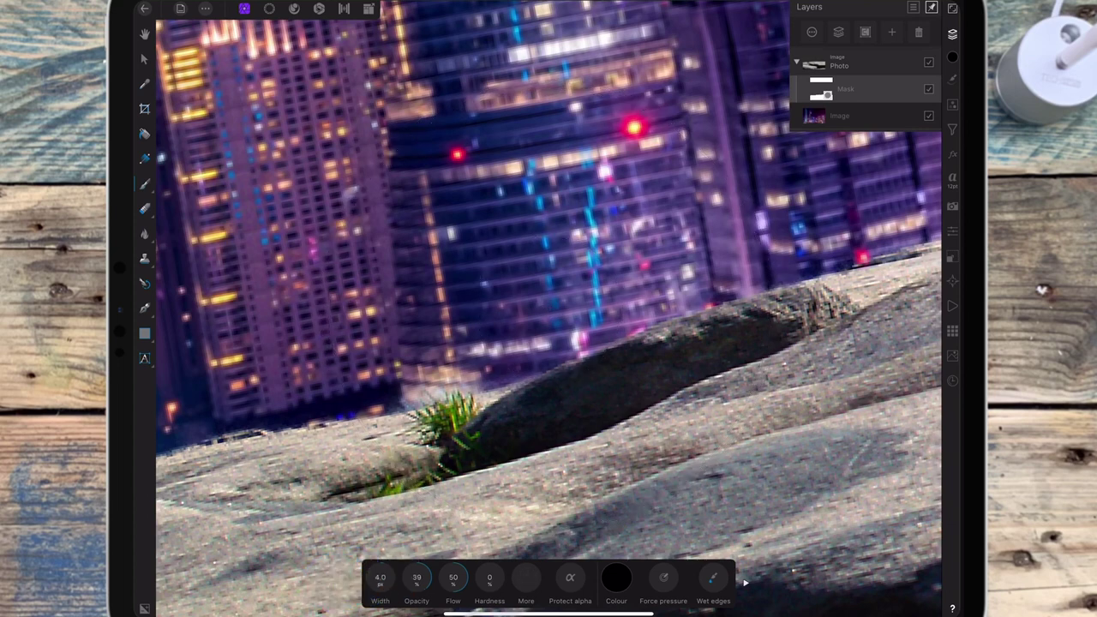
{"action": "scroll", "coordinate": [491, 412], "scroll_direction": "up", "scroll_amount": 5}
{"action": "mouse_move", "coordinate": [328, 394]}
{"action": "left_mouse_down"}
{"action": "mouse_move", "coordinate": [314, 375]}
{"action": "mouse_move", "coordinate": [390, 356]}
{"action": "left_mouse_up"}
{"action": "left_click", "coordinate": [333, 375]}
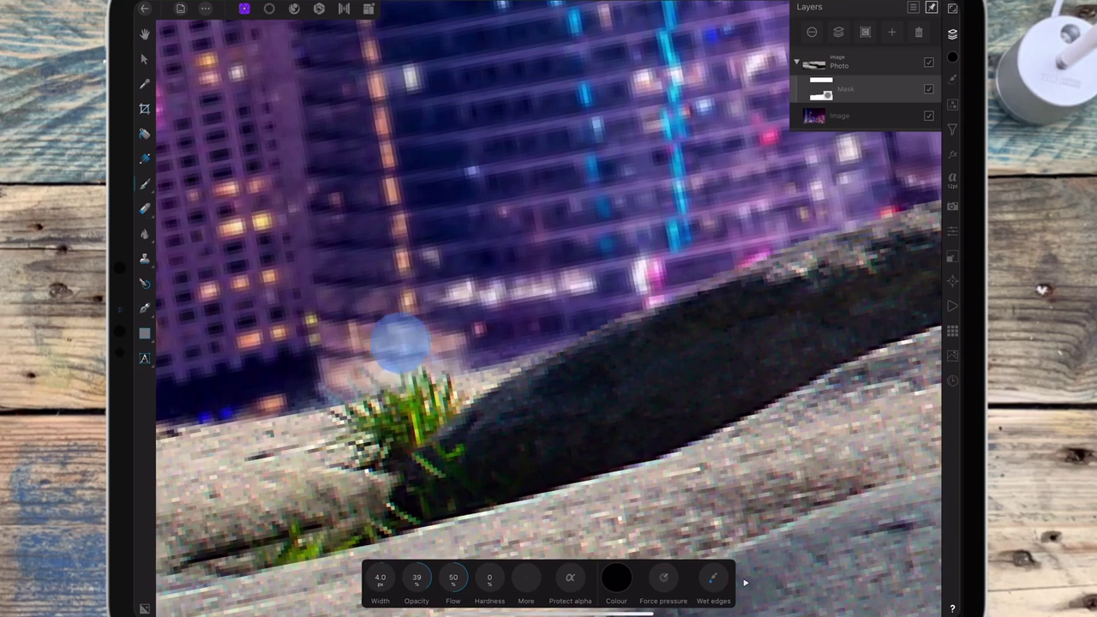
{"action": "mouse_move", "coordinate": [390, 355]}
{"action": "left_mouse_down"}
{"action": "mouse_move", "coordinate": [413, 339]}
{"action": "mouse_move", "coordinate": [385, 368]}
{"action": "left_mouse_up"}
{"action": "left_click", "coordinate": [330, 389]}
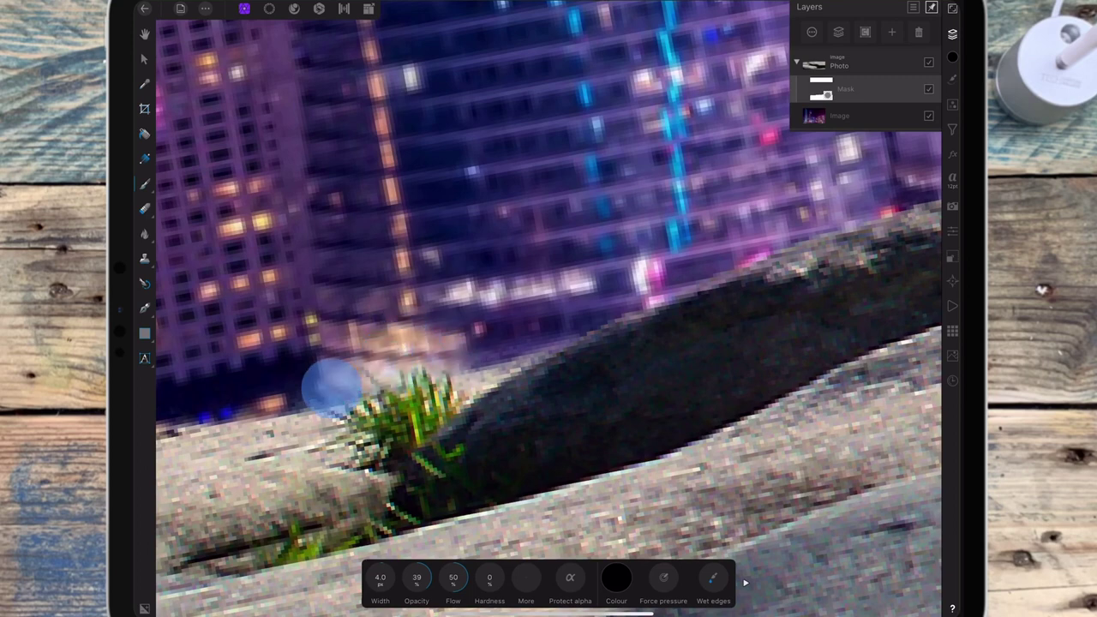
{"action": "left_click_drag", "start_coordinate": [294, 391], "coordinate": [296, 393]}
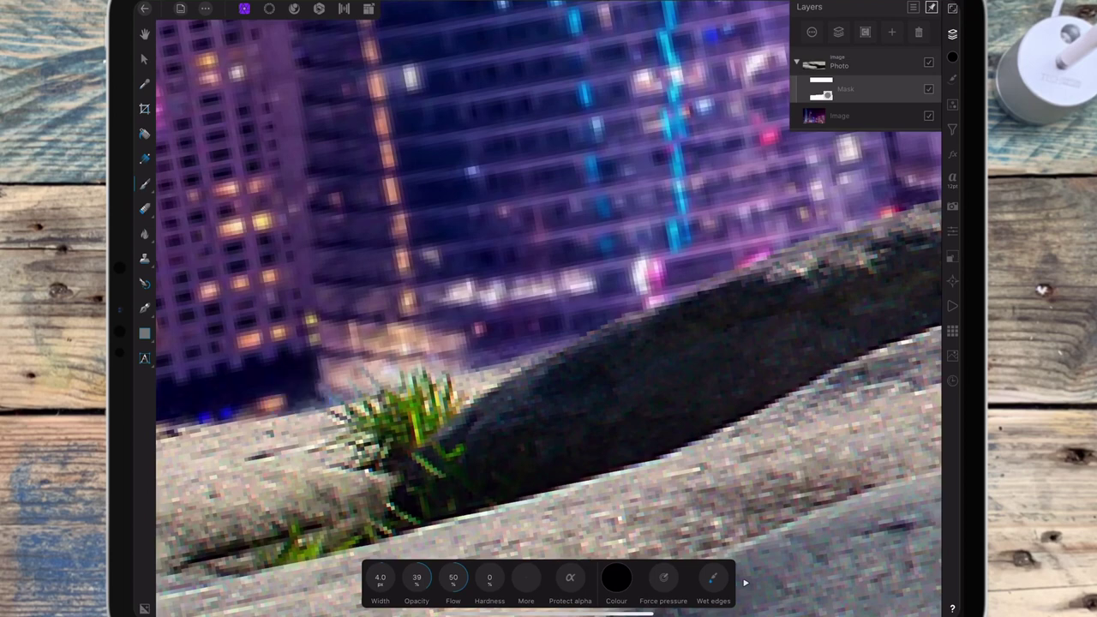
Step: Set the brush to 100% opacity, slightly wider, and paint around the grass tuft
{"action": "scroll", "coordinate": [651, 326], "scroll_direction": "down", "scroll_amount": 5}
{"action": "scroll", "coordinate": [656, 343], "scroll_direction": "down", "scroll_amount": 2}
{"action": "scroll", "coordinate": [626, 343], "scroll_direction": "down", "scroll_amount": 2}
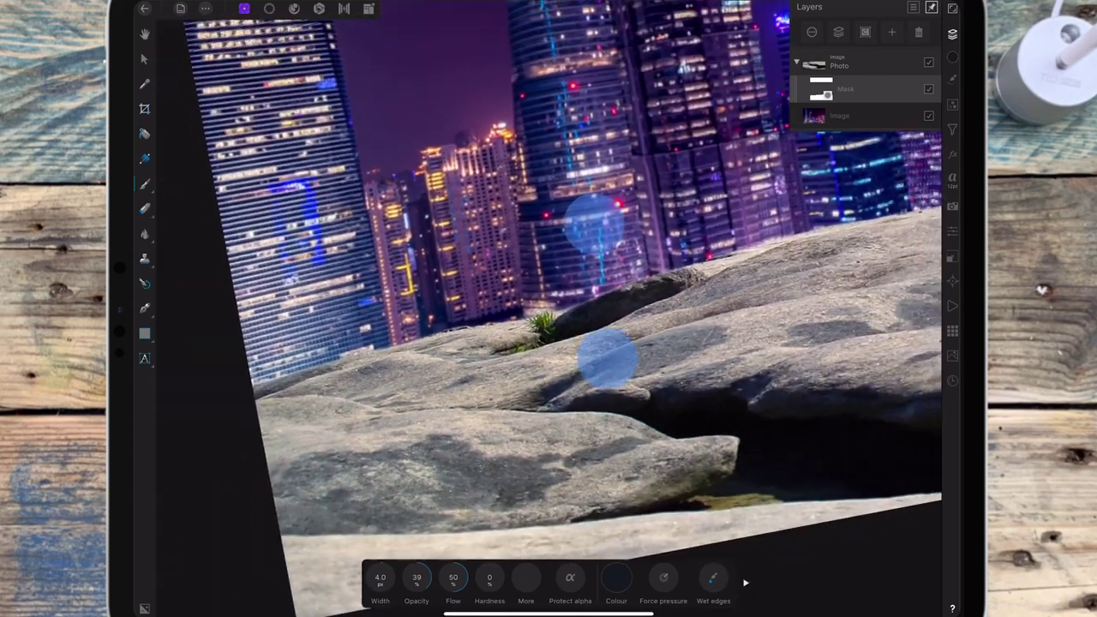
{"action": "scroll", "coordinate": [601, 300], "scroll_direction": "down", "scroll_amount": 2}
{"action": "scroll", "coordinate": [686, 386], "scroll_direction": "up", "scroll_amount": 3}
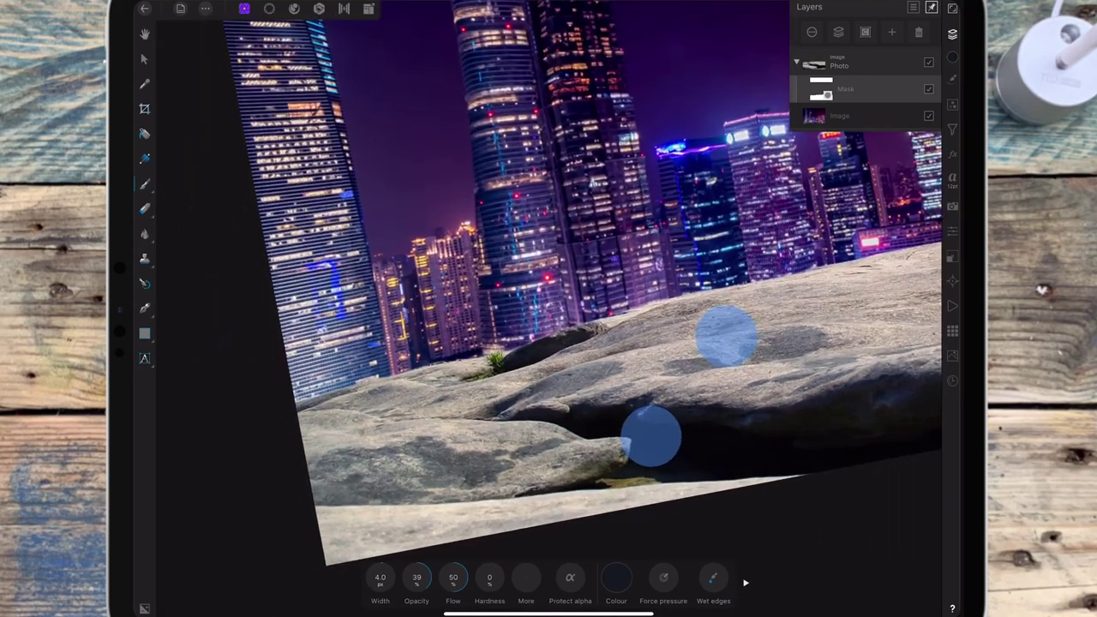
{"action": "scroll", "coordinate": [643, 386], "scroll_direction": "up", "scroll_amount": 3}
{"action": "scroll", "coordinate": [485, 373], "scroll_direction": "up", "scroll_amount": 3}
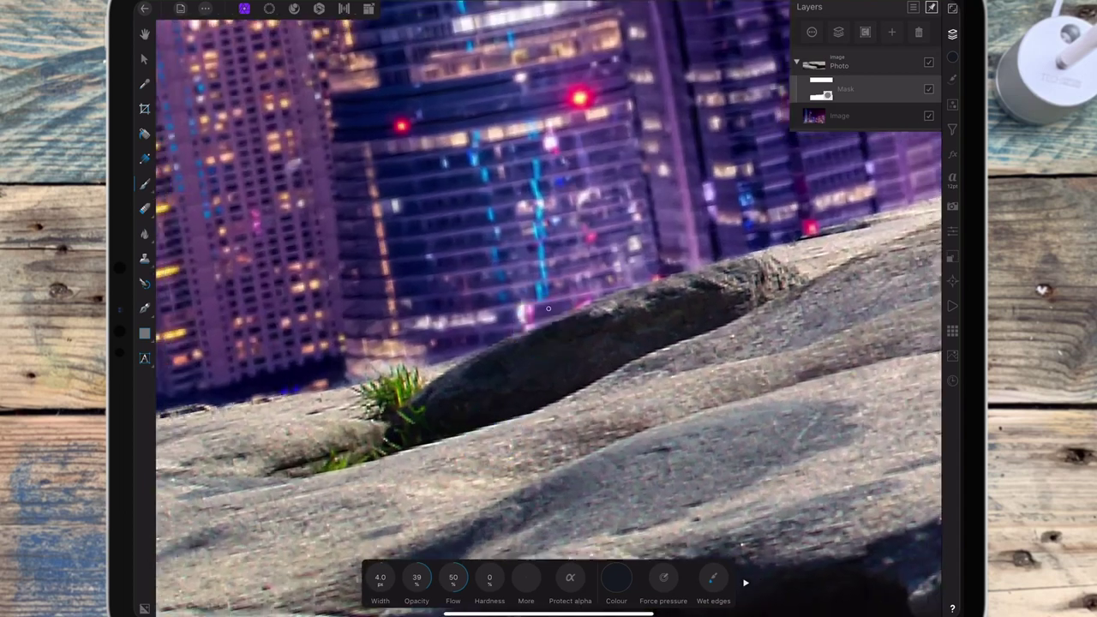
{"action": "left_click", "coordinate": [416, 577]}
{"action": "mouse_move", "coordinate": [380, 577]}
{"action": "left_mouse_down"}
{"action": "mouse_move", "coordinate": [392, 569]}
{"action": "mouse_move", "coordinate": [369, 583]}
{"action": "left_mouse_up"}
{"action": "scroll", "coordinate": [532, 351], "scroll_direction": "up", "scroll_amount": 3}
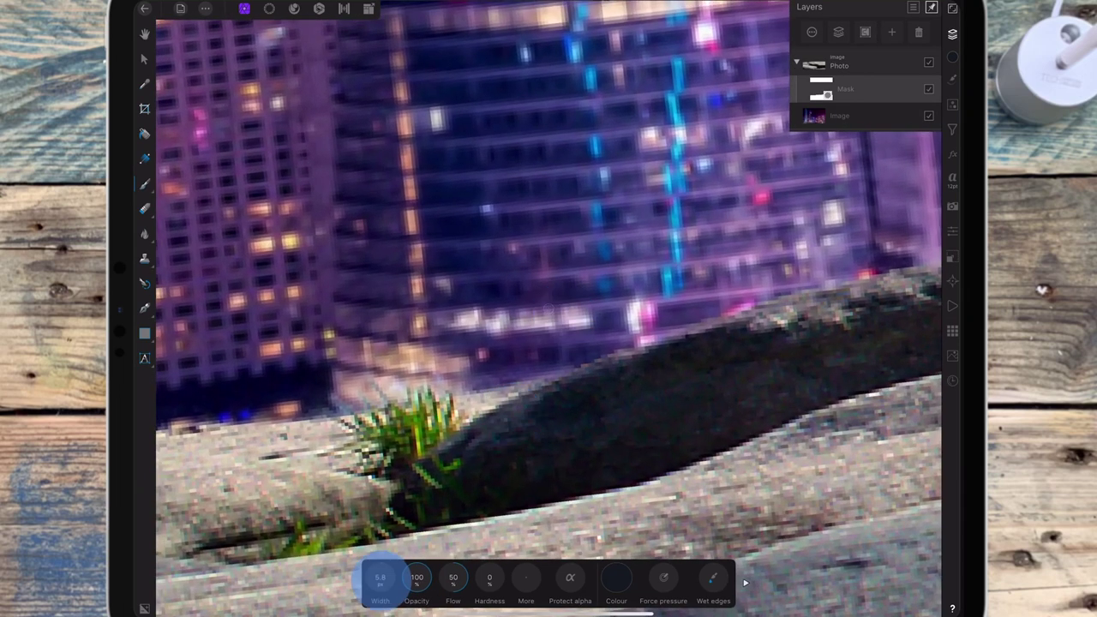
{"action": "mouse_move", "coordinate": [355, 402]}
{"action": "left_mouse_down"}
{"action": "mouse_move", "coordinate": [397, 370]}
{"action": "mouse_move", "coordinate": [441, 362]}
{"action": "mouse_move", "coordinate": [373, 394]}
{"action": "mouse_move", "coordinate": [326, 387]}
{"action": "mouse_move", "coordinate": [319, 406]}
{"action": "mouse_move", "coordinate": [282, 412]}
{"action": "left_mouse_up"}
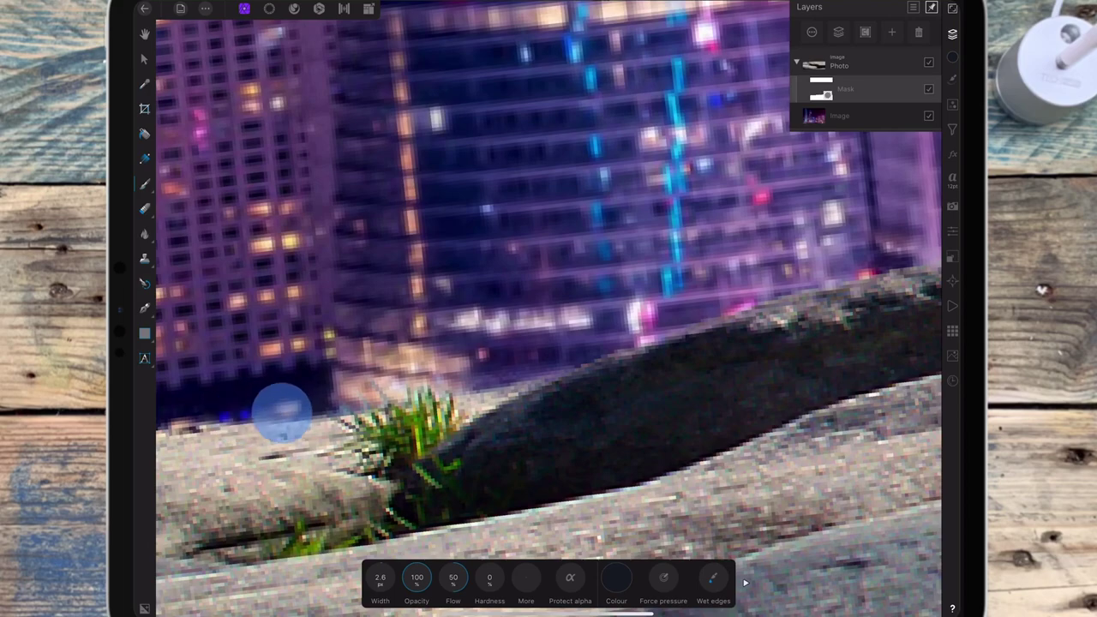
Step: Paint the mask edge smooth along the grass and rock line
{"action": "scroll", "coordinate": [401, 393], "scroll_direction": "down", "scroll_amount": 5}
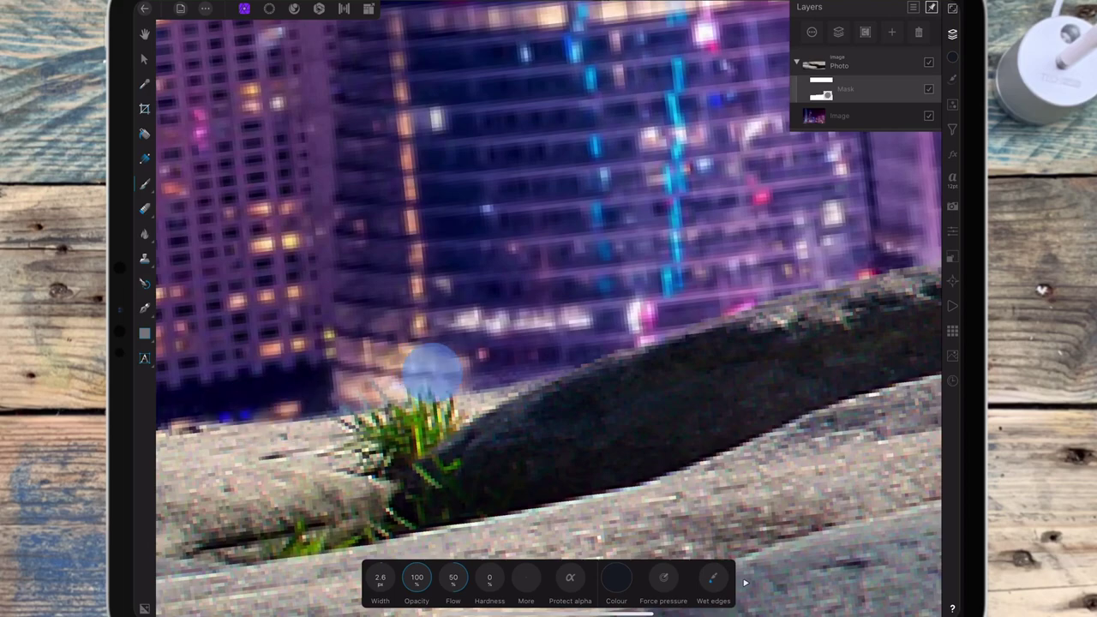
{"action": "scroll", "coordinate": [546, 365], "scroll_direction": "up", "scroll_amount": 1}
{"action": "scroll", "coordinate": [547, 365], "scroll_direction": "down", "scroll_amount": 5}
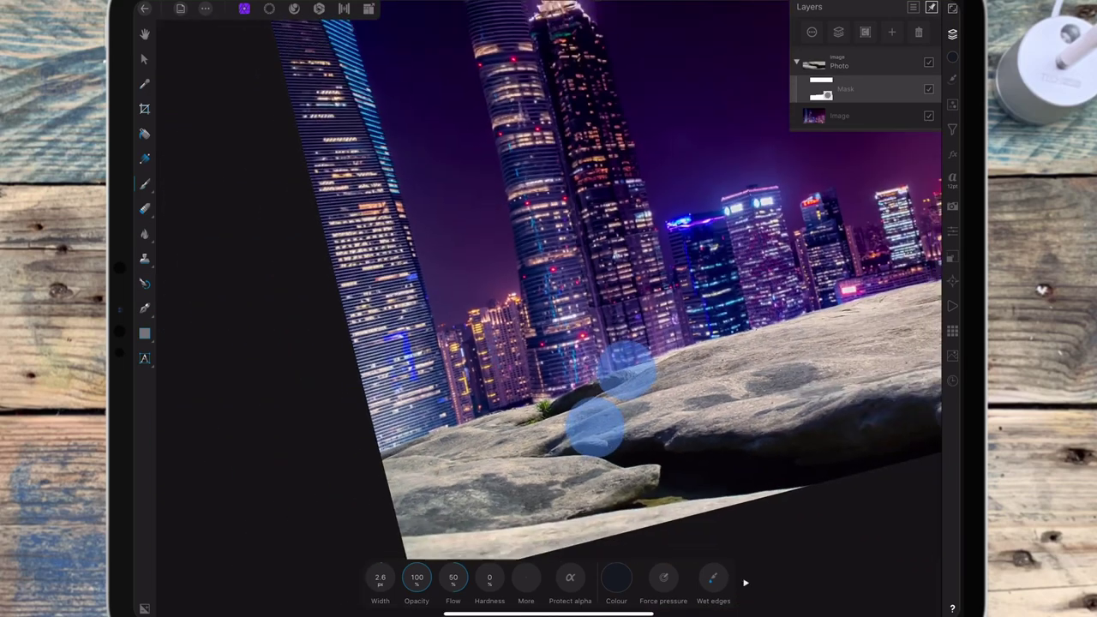
{"action": "scroll", "coordinate": [542, 426], "scroll_direction": "up", "scroll_amount": 3}
{"action": "scroll", "coordinate": [542, 427], "scroll_direction": "up", "scroll_amount": 3}
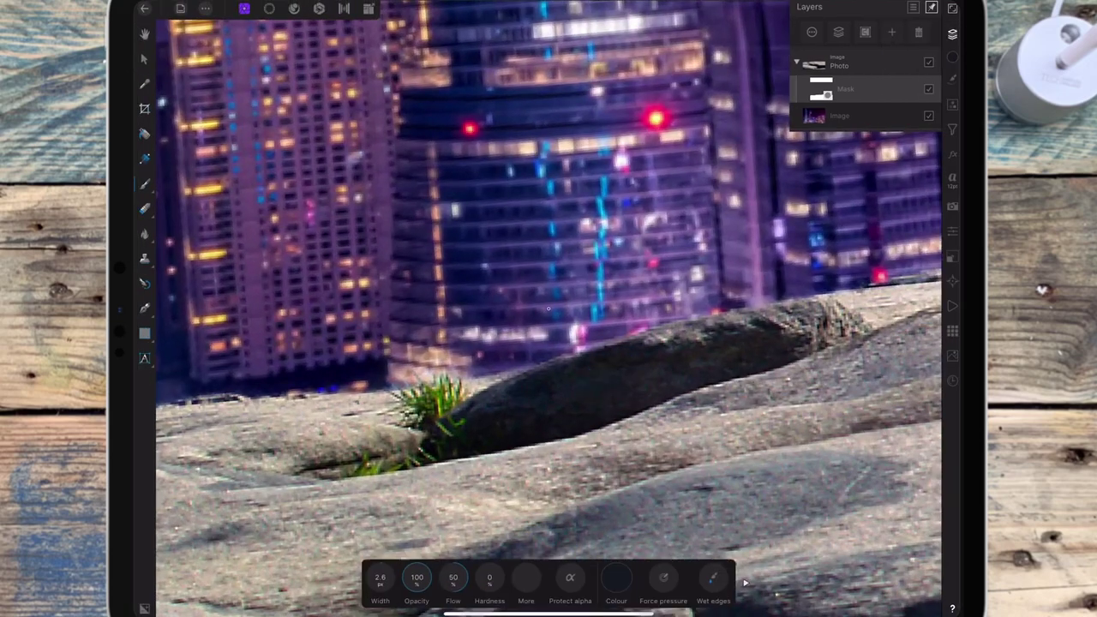
{"action": "scroll", "coordinate": [553, 418], "scroll_direction": "up", "scroll_amount": 3}
{"action": "scroll", "coordinate": [553, 417], "scroll_direction": "up", "scroll_amount": 3}
{"action": "mouse_move", "coordinate": [475, 355]}
{"action": "left_mouse_down"}
{"action": "mouse_move", "coordinate": [486, 358]}
{"action": "mouse_move", "coordinate": [399, 369]}
{"action": "mouse_move", "coordinate": [362, 351]}
{"action": "mouse_move", "coordinate": [362, 364]}
{"action": "left_mouse_up"}
{"action": "scroll", "coordinate": [480, 377], "scroll_direction": "down", "scroll_amount": 3}
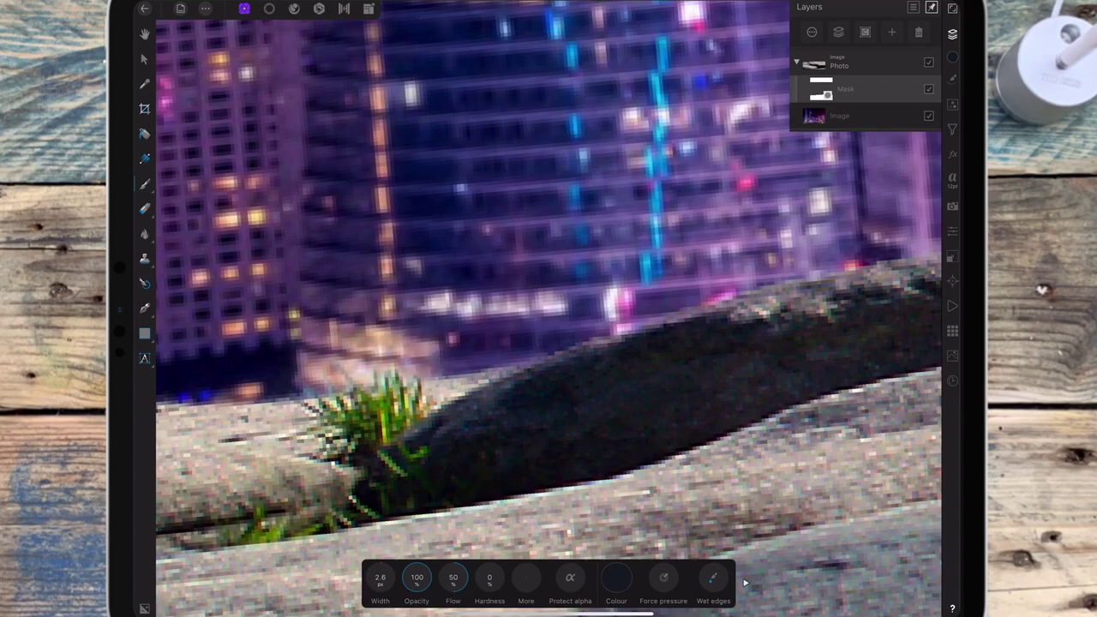
{"action": "scroll", "coordinate": [578, 417], "scroll_direction": "down", "scroll_amount": 3}
{"action": "scroll", "coordinate": [726, 374], "scroll_direction": "down", "scroll_amount": 3}
{"action": "scroll", "coordinate": [726, 373], "scroll_direction": "down", "scroll_amount": 3}
{"action": "scroll", "coordinate": [649, 409], "scroll_direction": "up", "scroll_amount": 5}
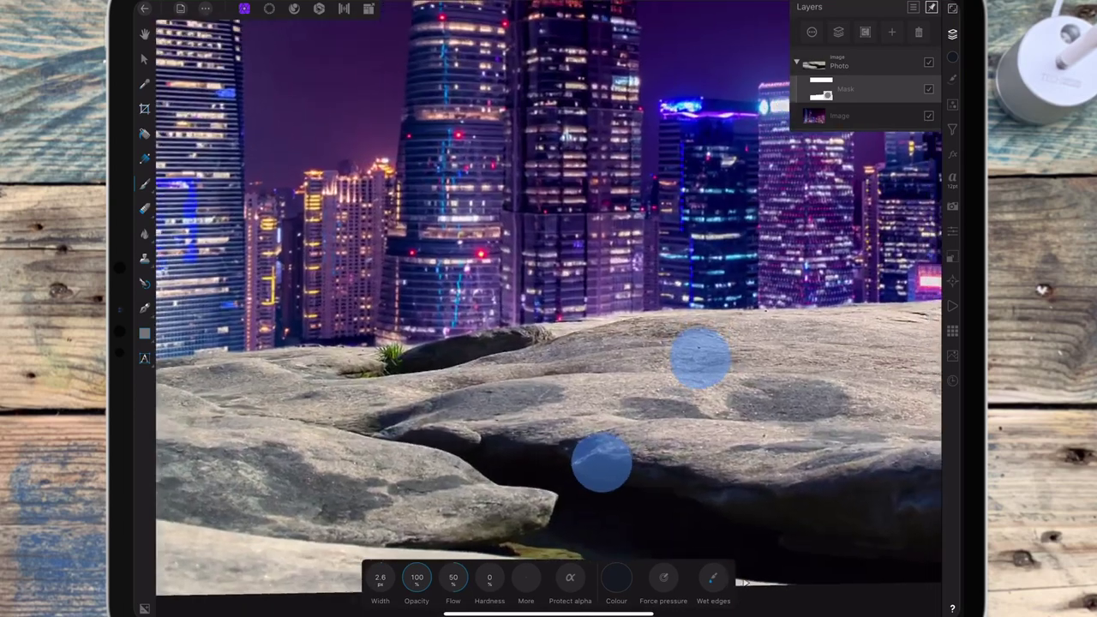
{"action": "scroll", "coordinate": [722, 384], "scroll_direction": "down", "scroll_amount": 1}
{"action": "scroll", "coordinate": [716, 432], "scroll_direction": "up", "scroll_amount": 5}
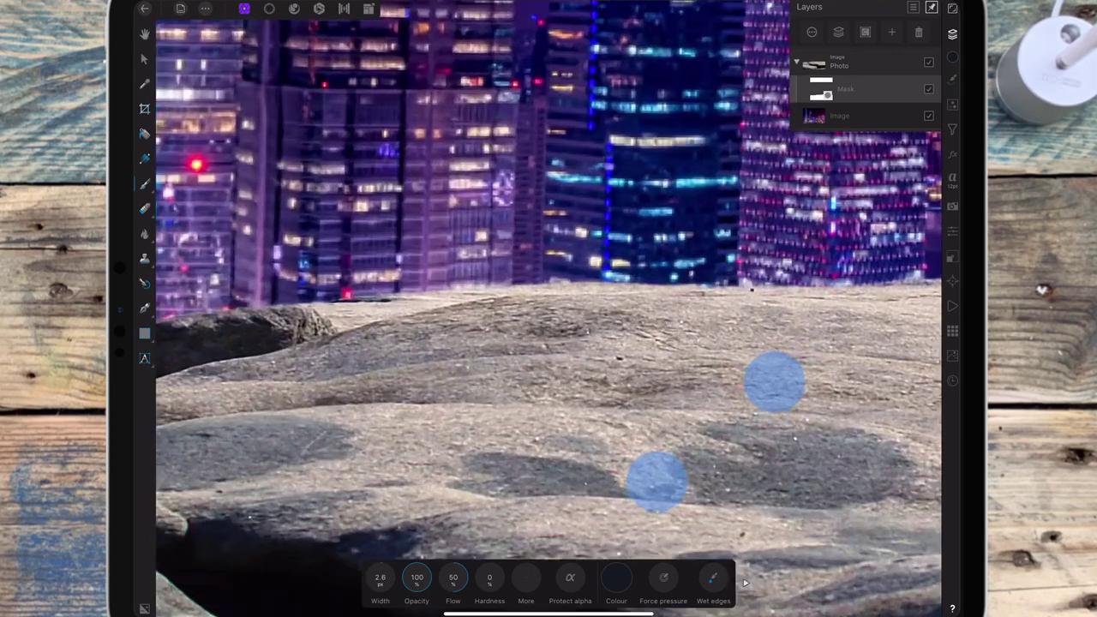
{"action": "scroll", "coordinate": [738, 409], "scroll_direction": "down", "scroll_amount": 2}
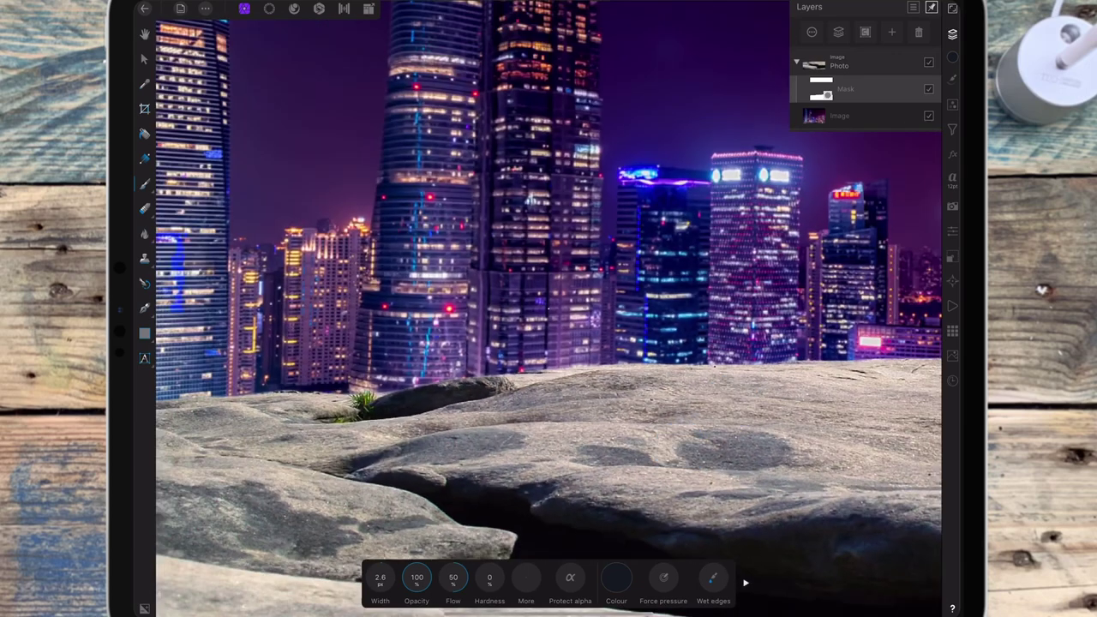
{"action": "scroll", "coordinate": [720, 444], "scroll_direction": "up", "scroll_amount": 5}
{"action": "scroll", "coordinate": [721, 429], "scroll_direction": "down", "scroll_amount": 5}
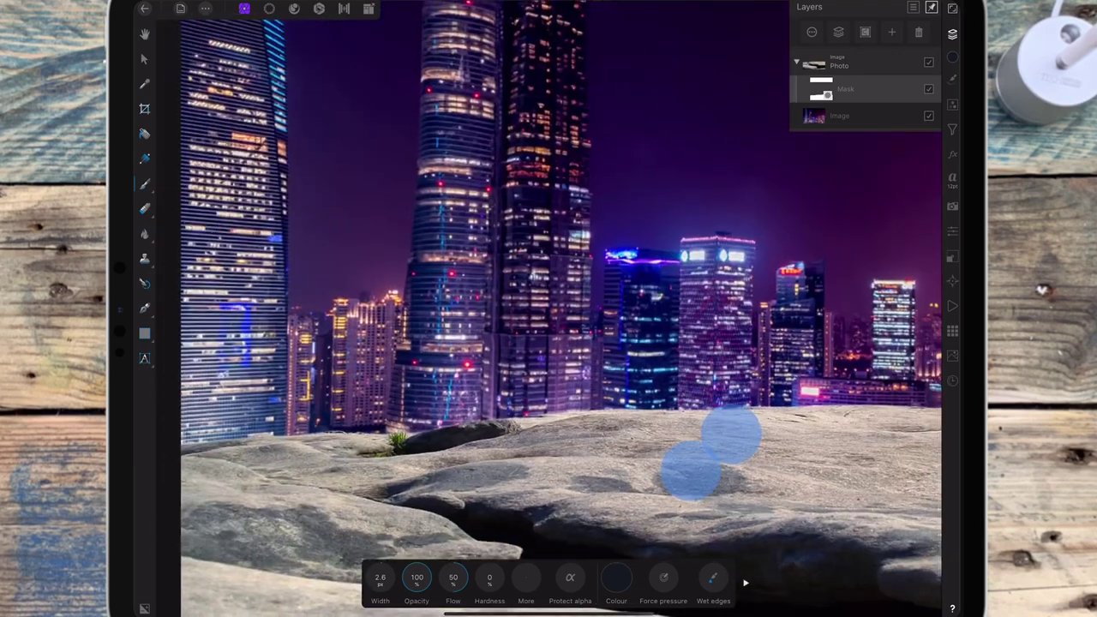
{"action": "scroll", "coordinate": [686, 429], "scroll_direction": "down", "scroll_amount": 5}
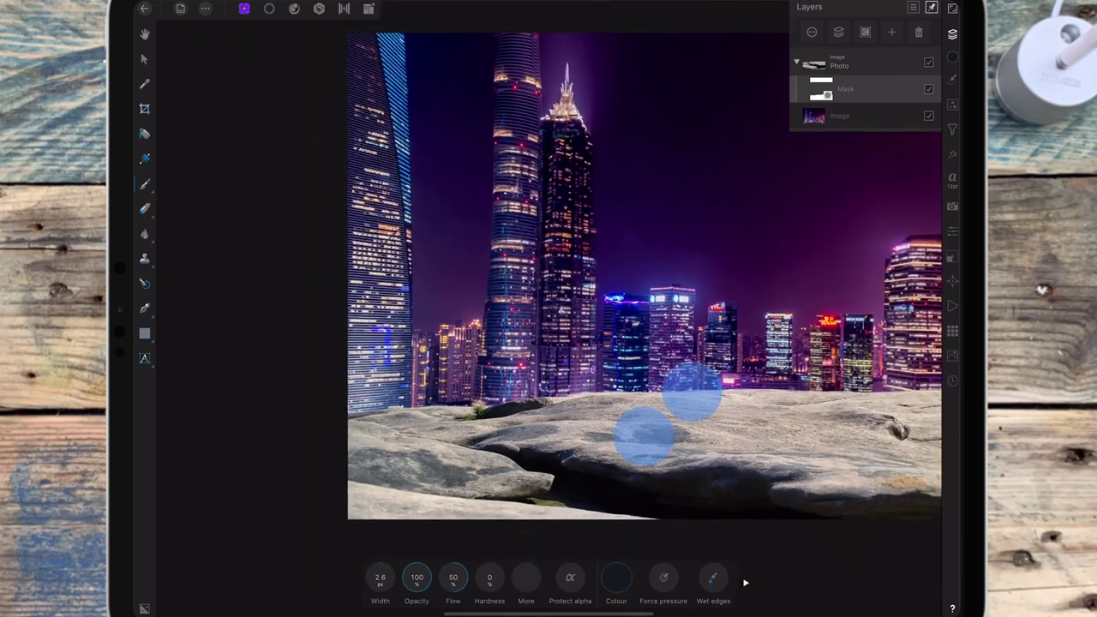
{"action": "scroll", "coordinate": [703, 429], "scroll_direction": "up", "scroll_amount": 3}
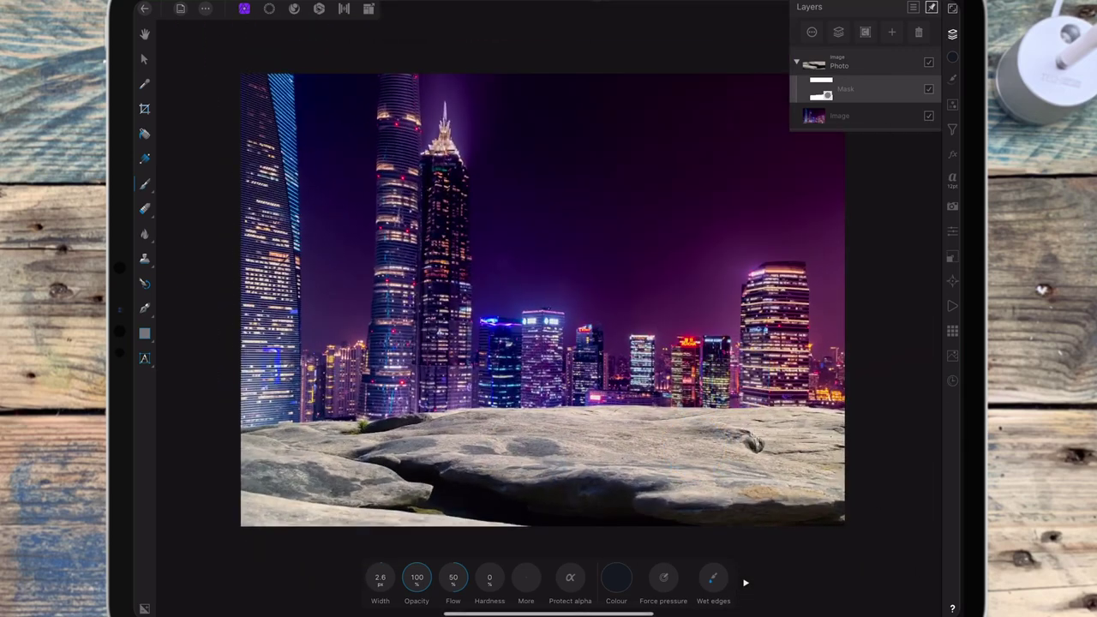
Step: Add an Exposure adjustment at -3.31 nested inside the rock Photo group
{"action": "left_click", "coordinate": [953, 104]}
{"action": "scroll", "coordinate": [890, 343], "scroll_direction": "down", "scroll_amount": 3}
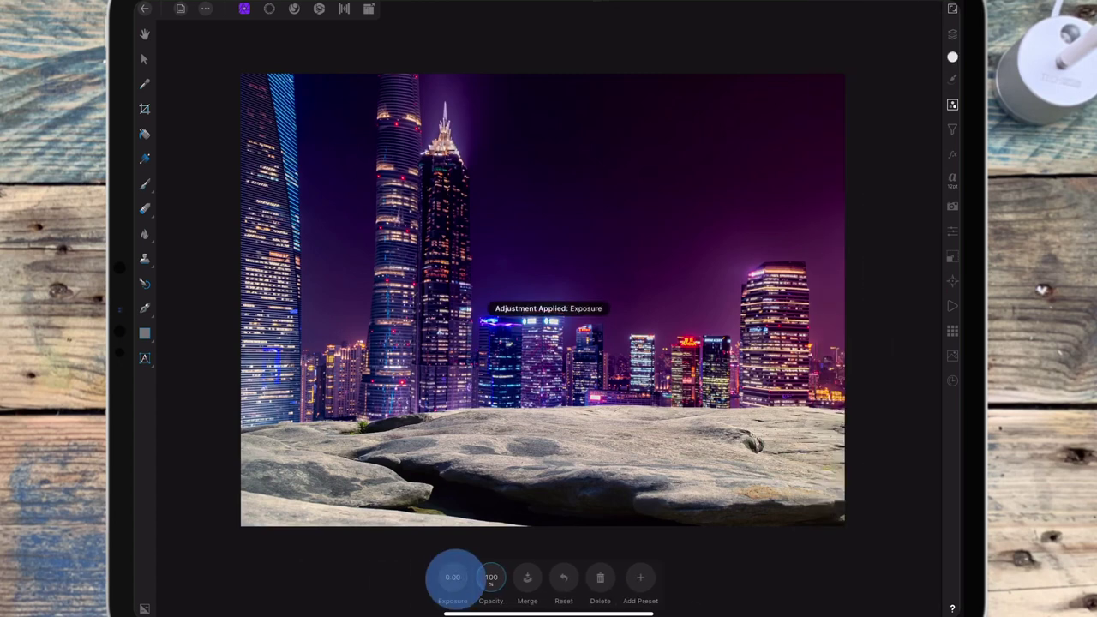
{"action": "left_click_drag", "start_coordinate": [453, 577], "coordinate": [418, 577]}
{"action": "left_click", "coordinate": [953, 33]}
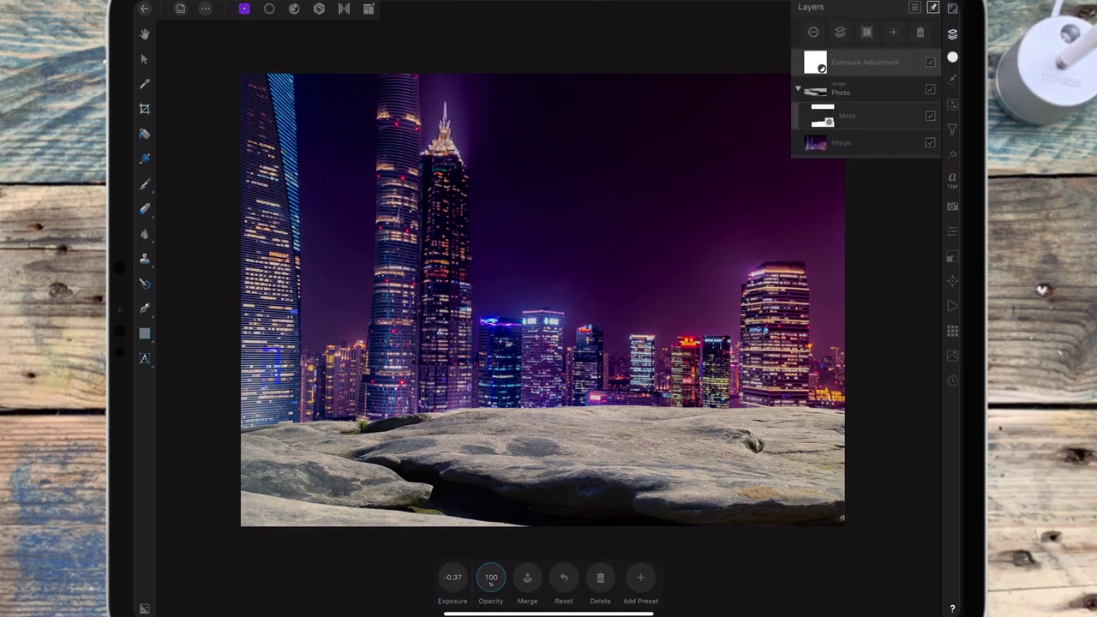
{"action": "left_click_drag", "start_coordinate": [815, 63], "coordinate": [822, 116]}
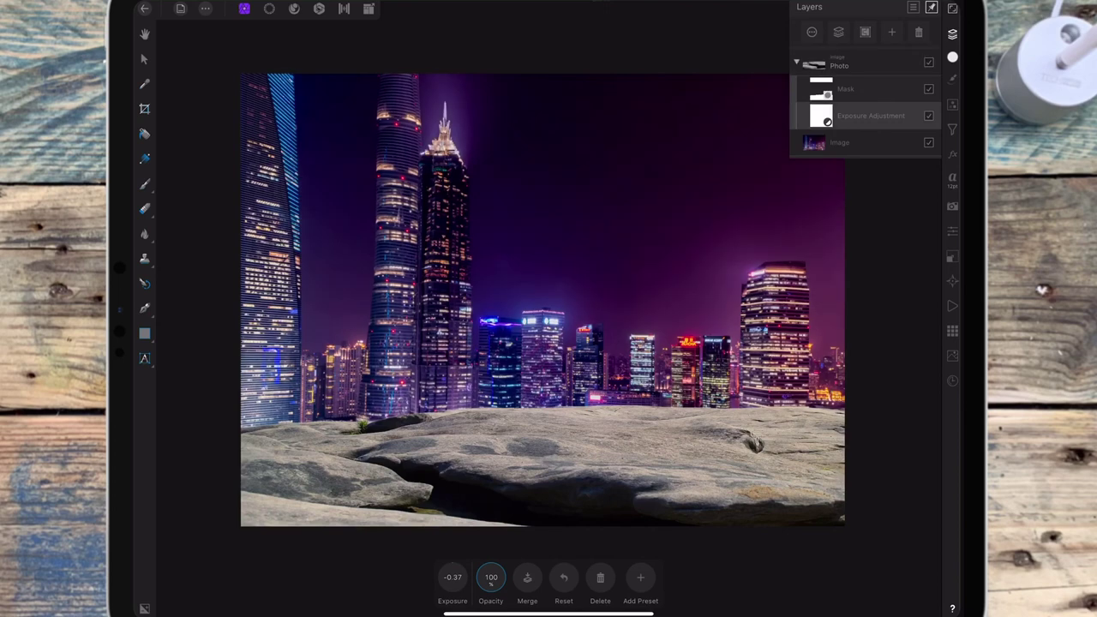
{"action": "mouse_move", "coordinate": [452, 577]}
{"action": "left_mouse_down"}
{"action": "mouse_move", "coordinate": [262, 583]}
{"action": "mouse_move", "coordinate": [434, 579]}
{"action": "mouse_move", "coordinate": [380, 580]}
{"action": "mouse_move", "coordinate": [413, 579]}
{"action": "left_mouse_up"}
{"action": "scroll", "coordinate": [758, 349], "scroll_direction": "down", "scroll_amount": 3}
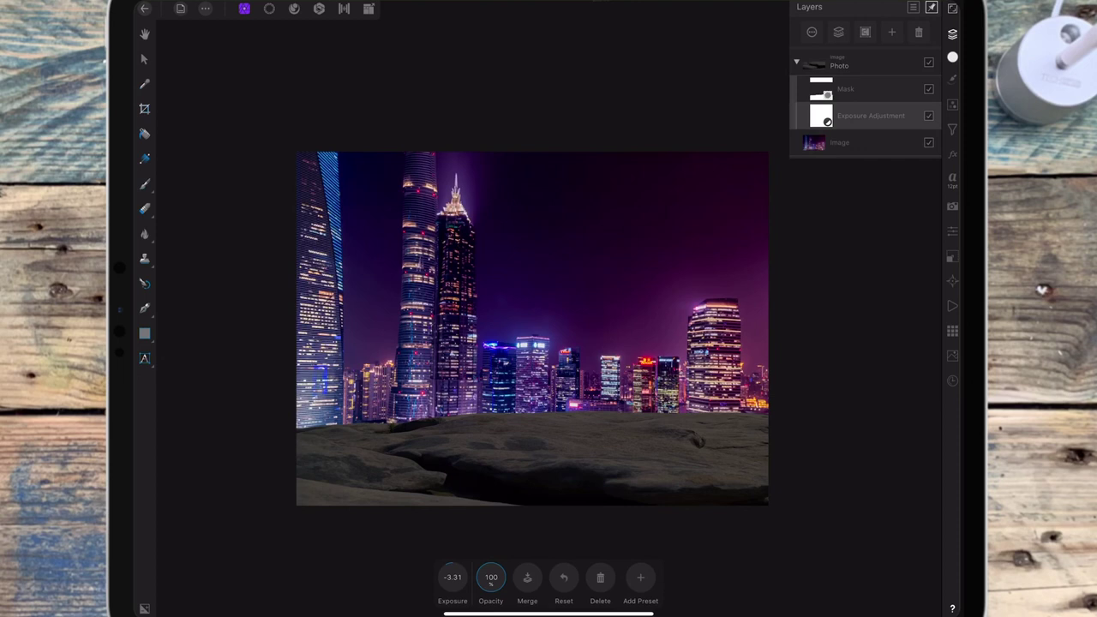
{"action": "left_click", "coordinate": [892, 31]}
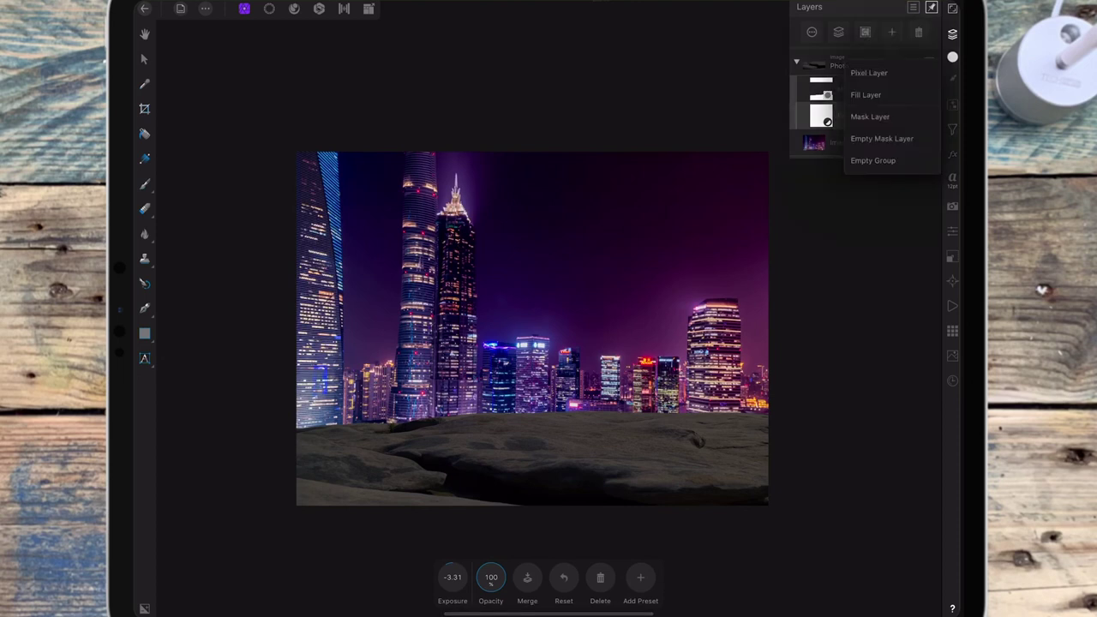
Step: Add a Fill Layer in the rock group, coloured a dark violet sampled from the image
{"action": "left_click", "coordinate": [866, 94]}
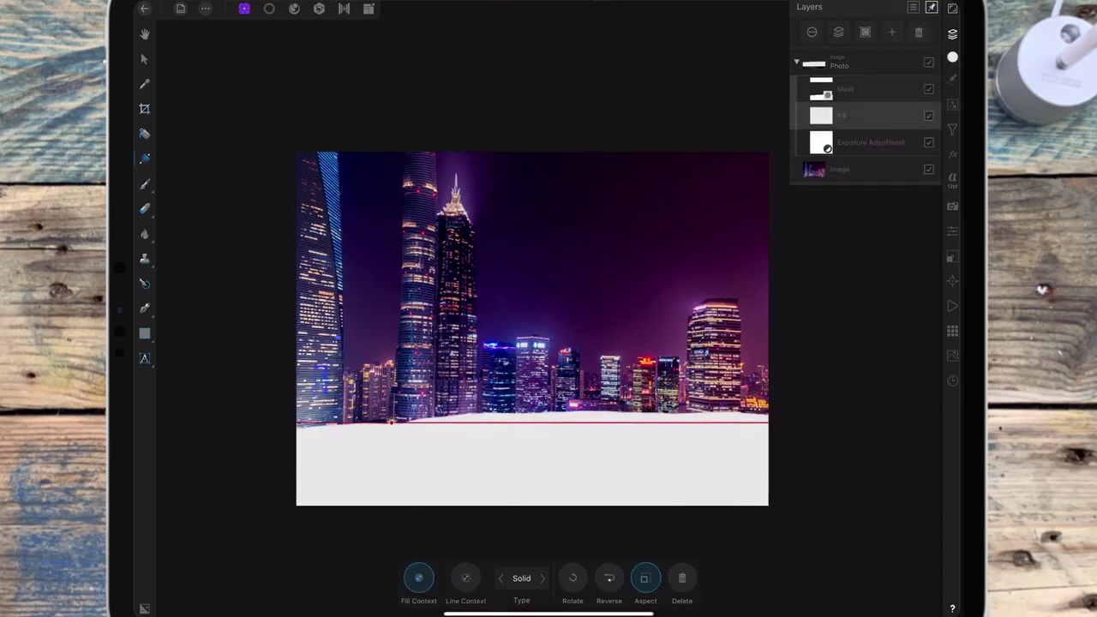
{"action": "left_click", "coordinate": [952, 57]}
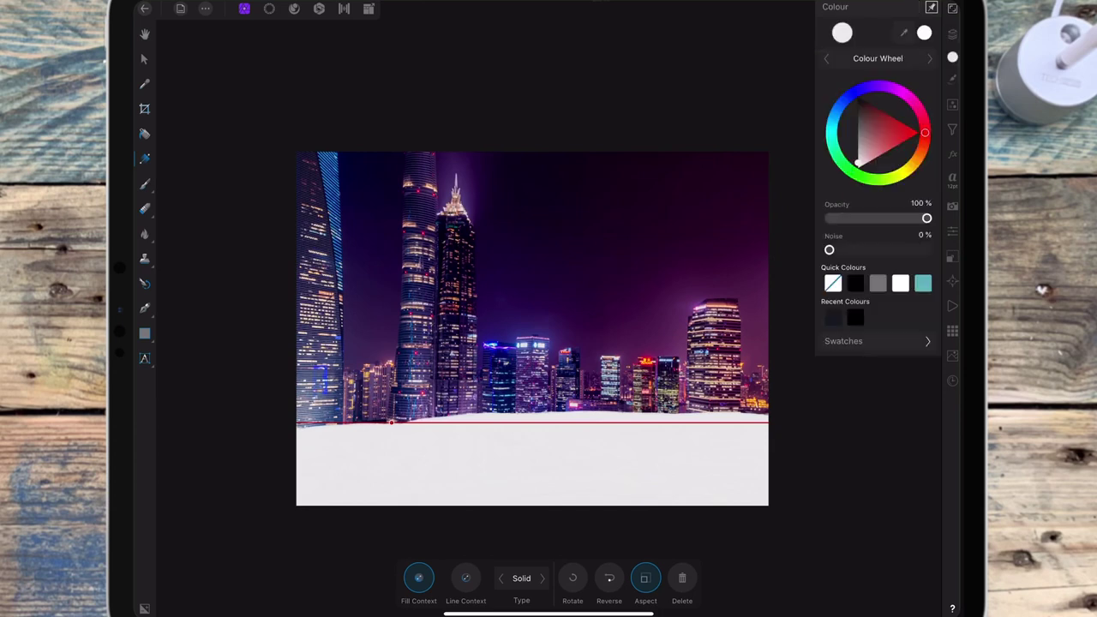
{"action": "mouse_move", "coordinate": [843, 33]}
{"action": "left_mouse_down"}
{"action": "mouse_move", "coordinate": [630, 356]}
{"action": "mouse_move", "coordinate": [592, 360]}
{"action": "left_mouse_up"}
{"action": "left_click", "coordinate": [925, 33]}
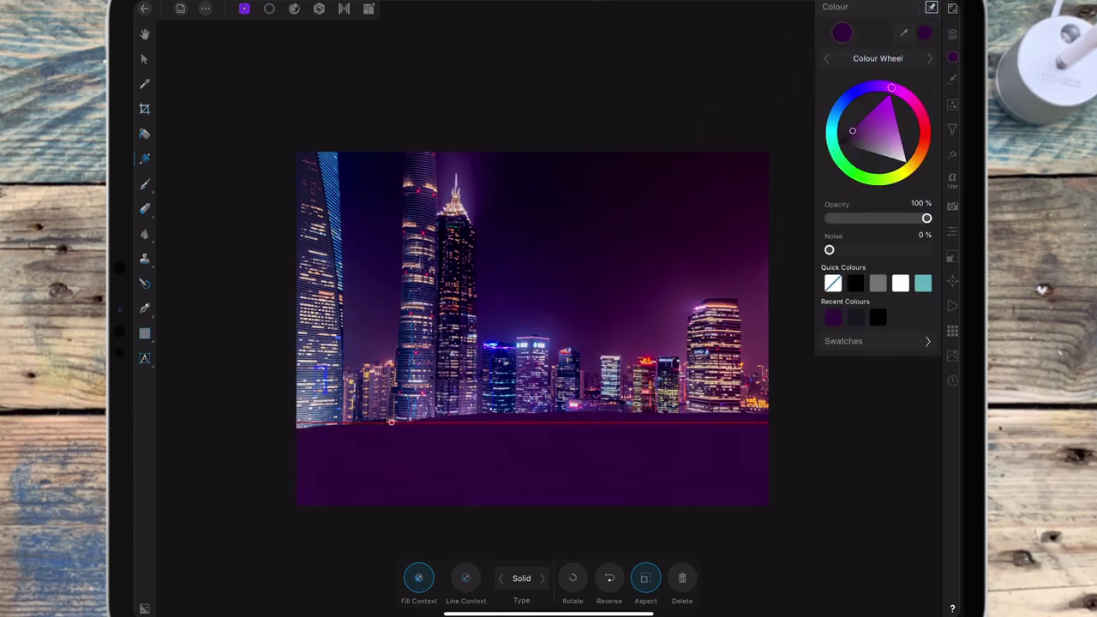
{"action": "left_click_drag", "start_coordinate": [924, 34], "coordinate": [542, 342]}
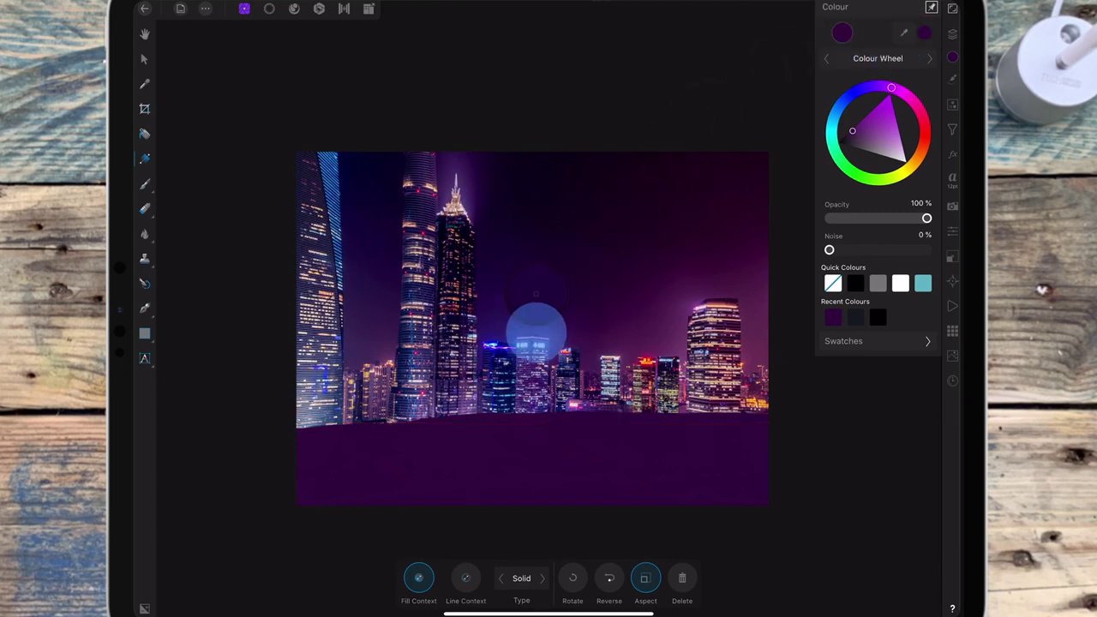
{"action": "left_click", "coordinate": [904, 32]}
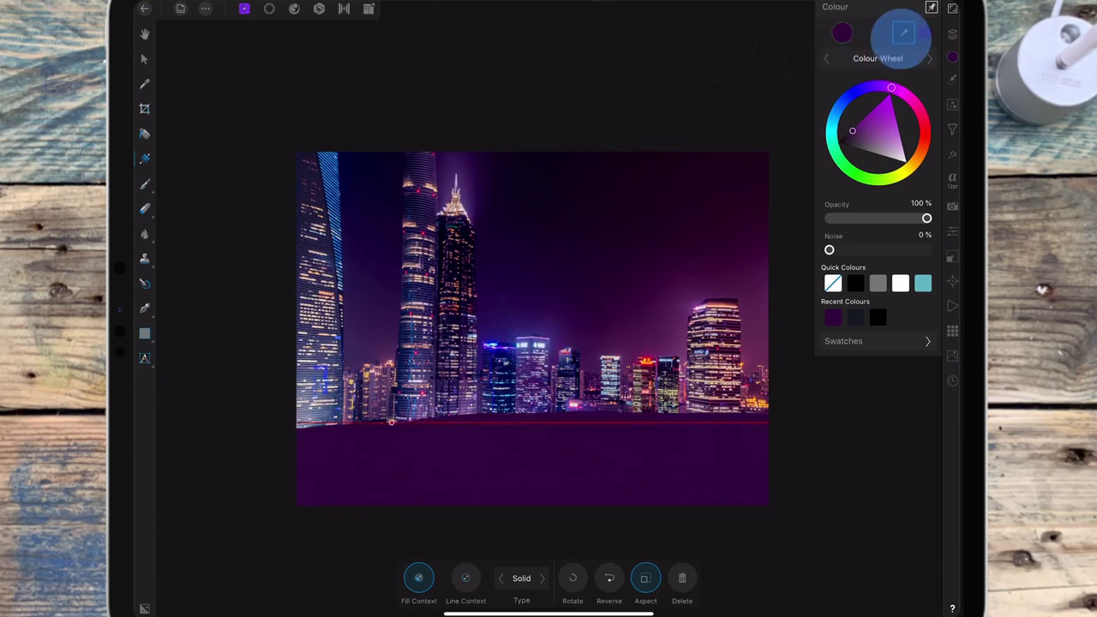
{"action": "left_click_drag", "start_coordinate": [904, 33], "coordinate": [600, 223]}
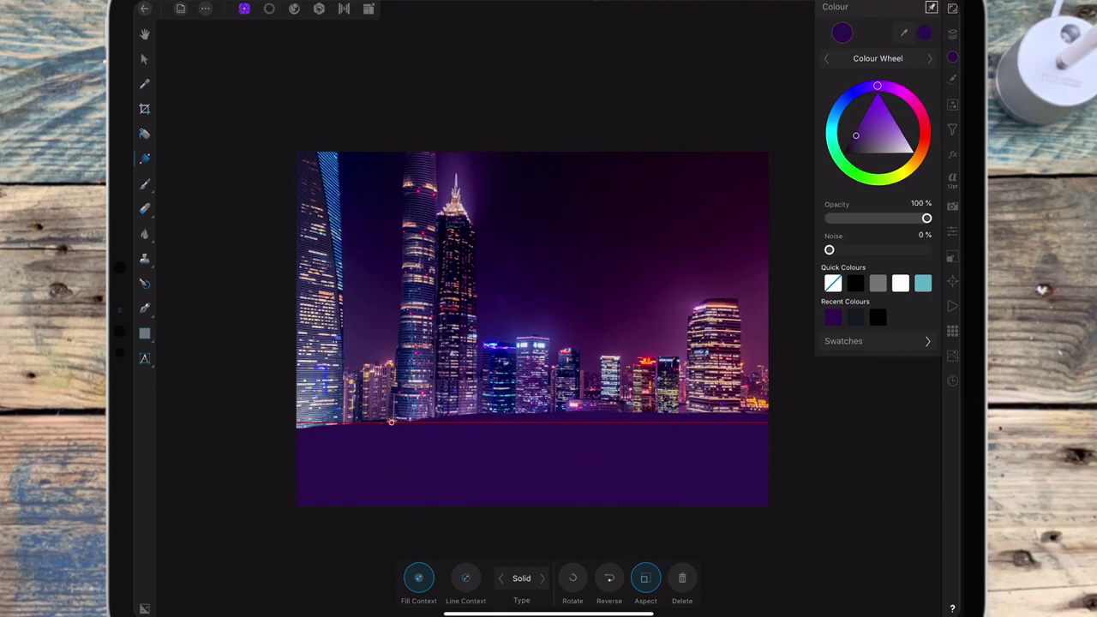
{"action": "left_click", "coordinate": [952, 33]}
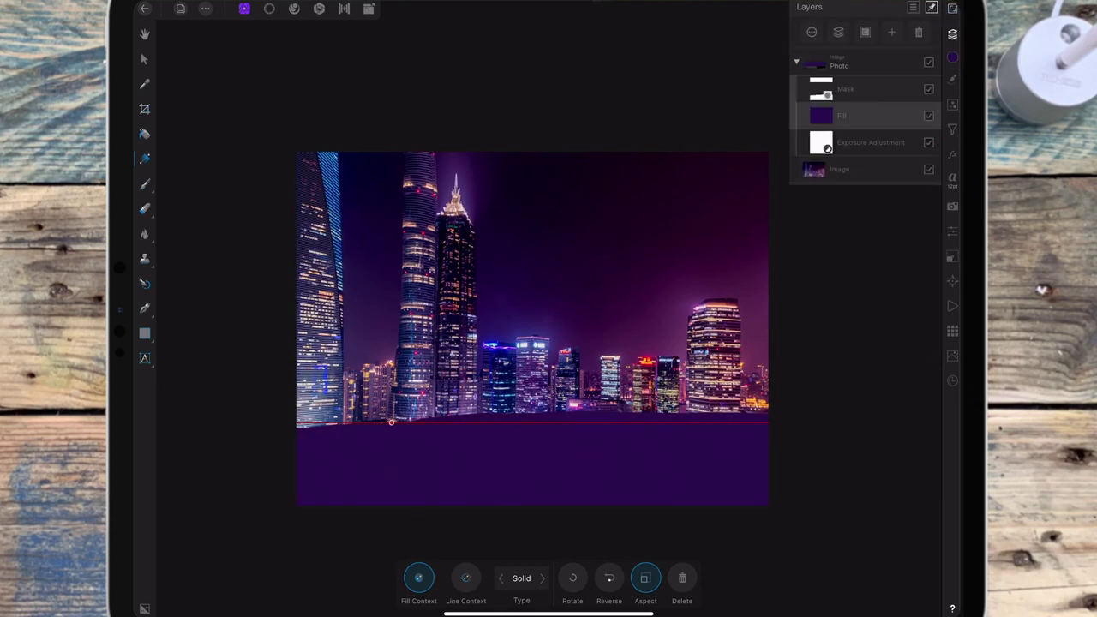
Step: Try Screen and Soft Light blending on the fill layer and lower its opacity
{"action": "left_click", "coordinate": [934, 116]}
{"action": "left_click", "coordinate": [864, 98]}
{"action": "left_click_drag", "start_coordinate": [747, 309], "coordinate": [732, 226]}
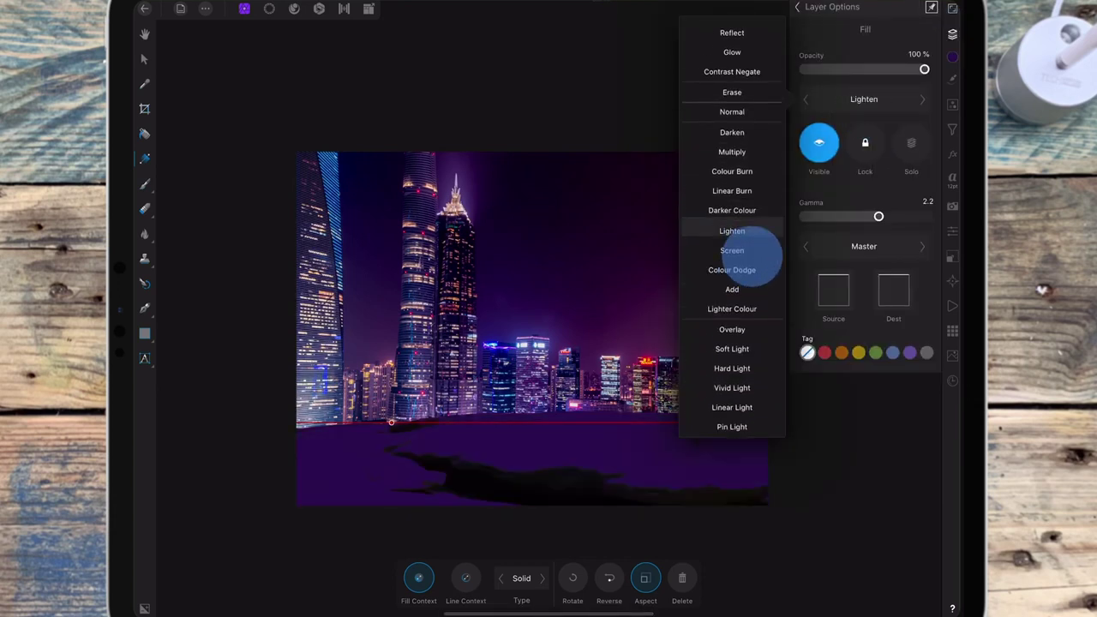
{"action": "left_click", "coordinate": [732, 325]}
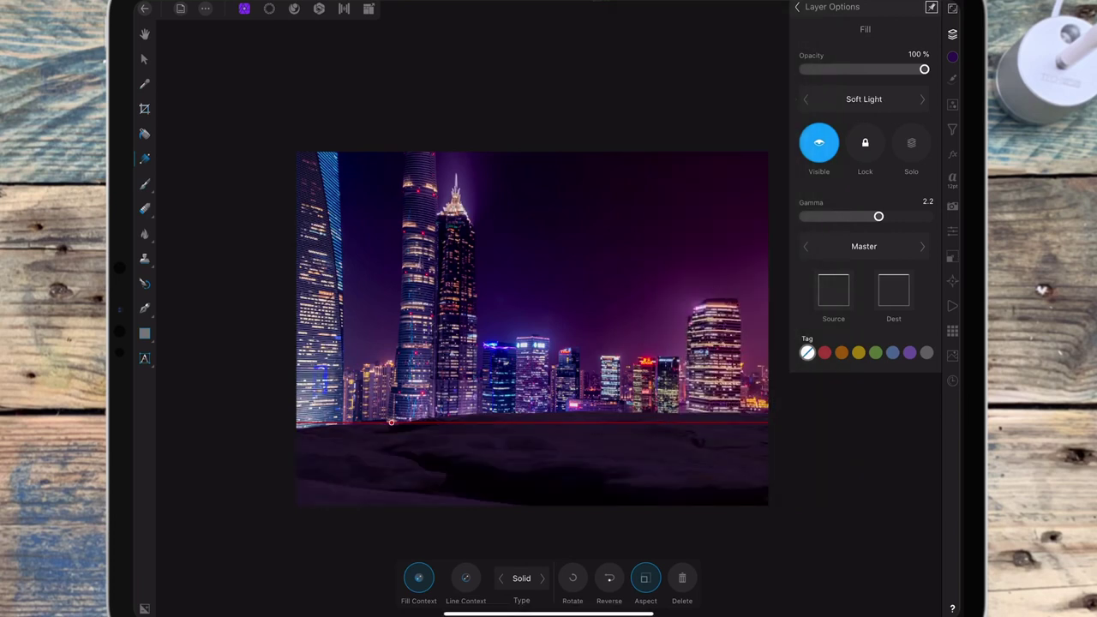
{"action": "mouse_move", "coordinate": [924, 69]}
{"action": "left_mouse_down"}
{"action": "mouse_move", "coordinate": [844, 69]}
{"action": "mouse_move", "coordinate": [774, 93]}
{"action": "mouse_move", "coordinate": [805, 88]}
{"action": "left_mouse_up"}
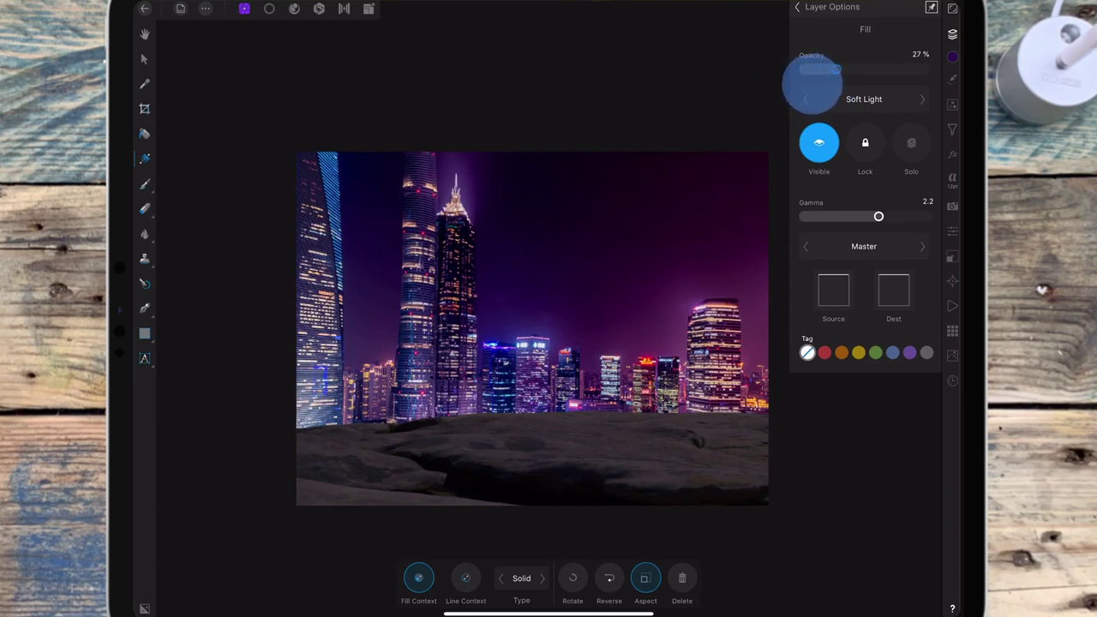
Step: Switch the fill layer to Overlay blending and fine-tune its opacity to 11%
{"action": "left_click", "coordinate": [864, 98]}
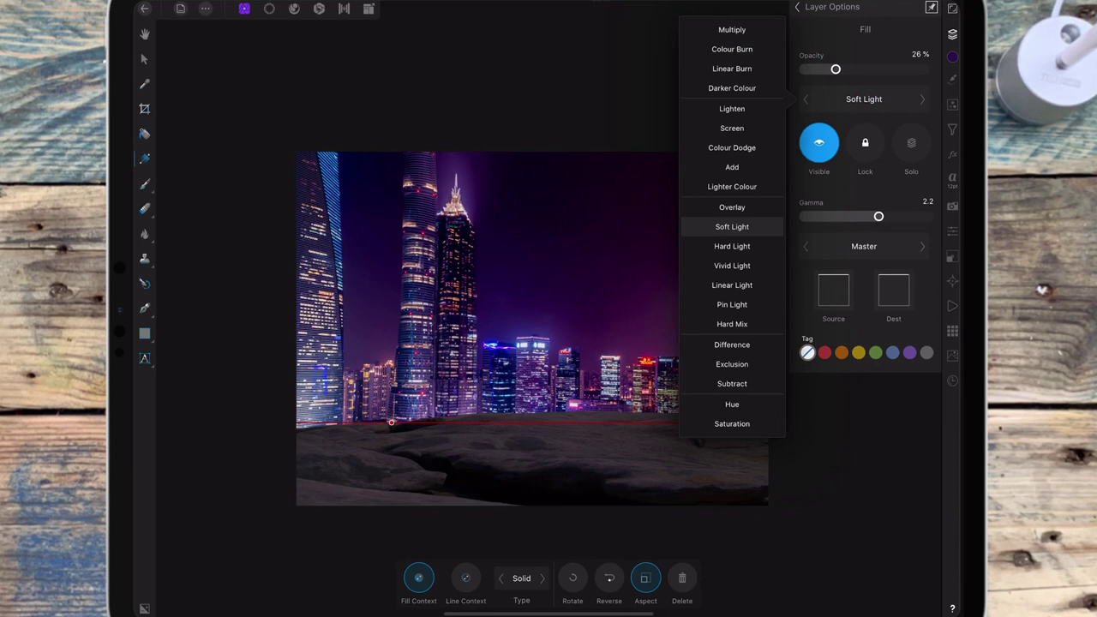
{"action": "left_click", "coordinate": [733, 206]}
{"action": "left_click_drag", "start_coordinate": [836, 69], "coordinate": [813, 69]}
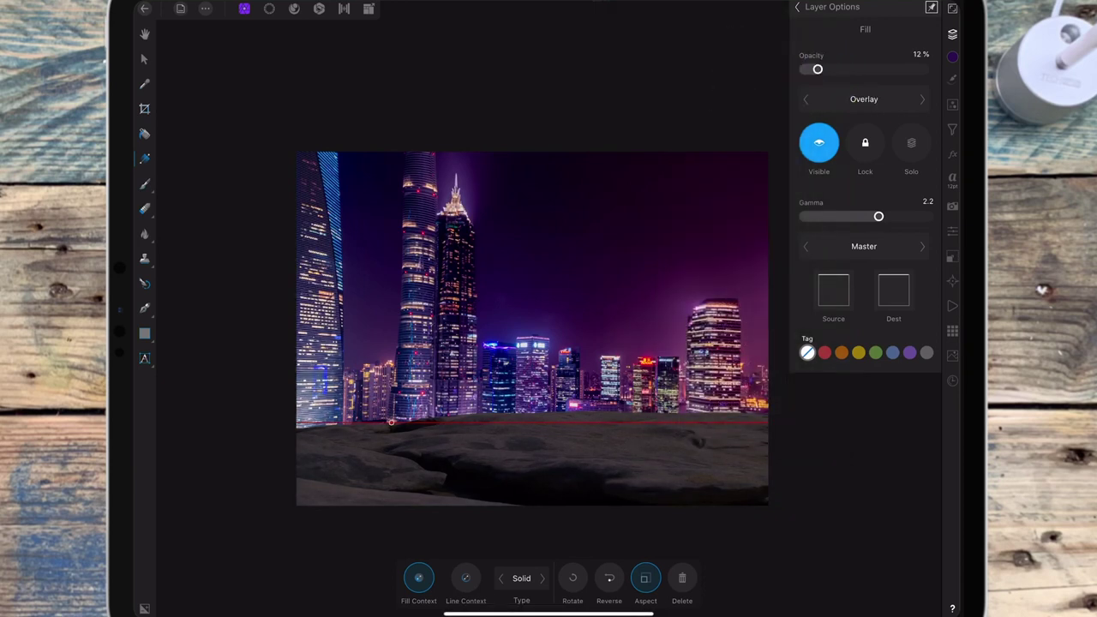
{"action": "left_click_drag", "start_coordinate": [818, 68], "coordinate": [830, 69]}
{"action": "left_click_drag", "start_coordinate": [818, 69], "coordinate": [818, 69]}
{"action": "left_click", "coordinate": [797, 7]}
Step: Deepen the Exposure adjustment to about -3.89
{"action": "left_click", "coordinate": [870, 143]}
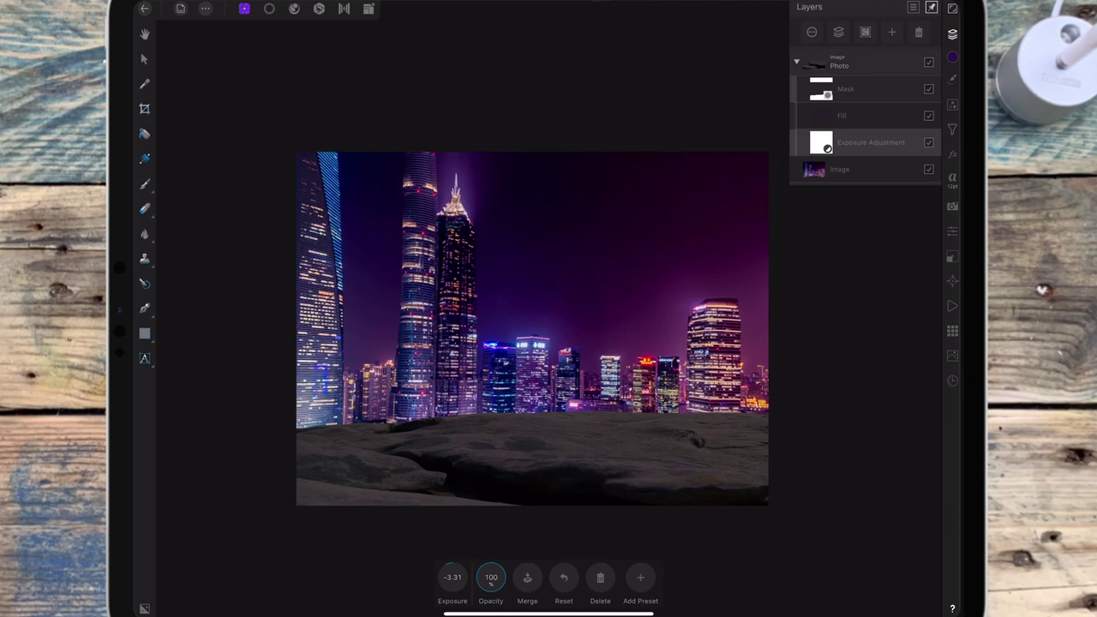
{"action": "left_click_drag", "start_coordinate": [453, 577], "coordinate": [408, 577]}
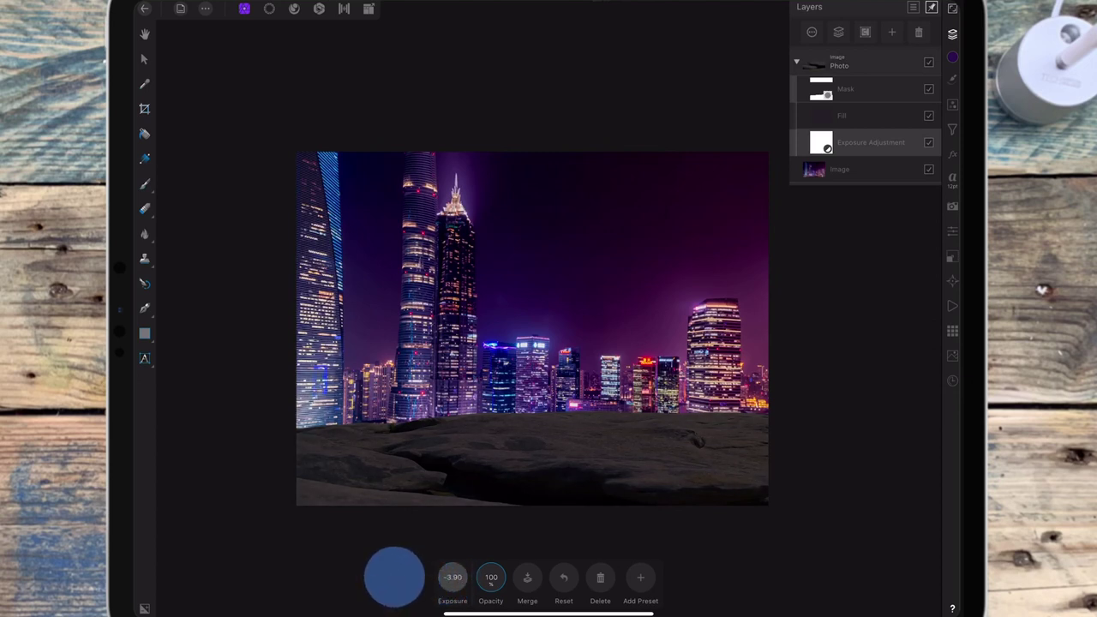
{"action": "left_click_drag", "start_coordinate": [390, 577], "coordinate": [394, 577]}
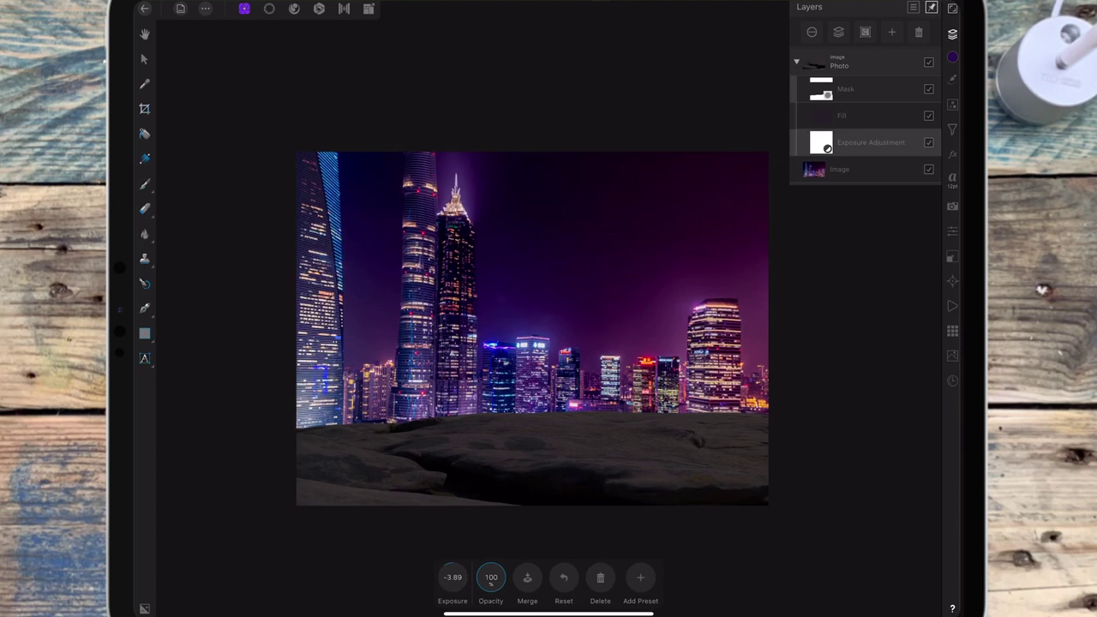
Step: Set up a black Paint Brush about 411 px wide at 27% opacity
{"action": "left_click", "coordinate": [146, 184]}
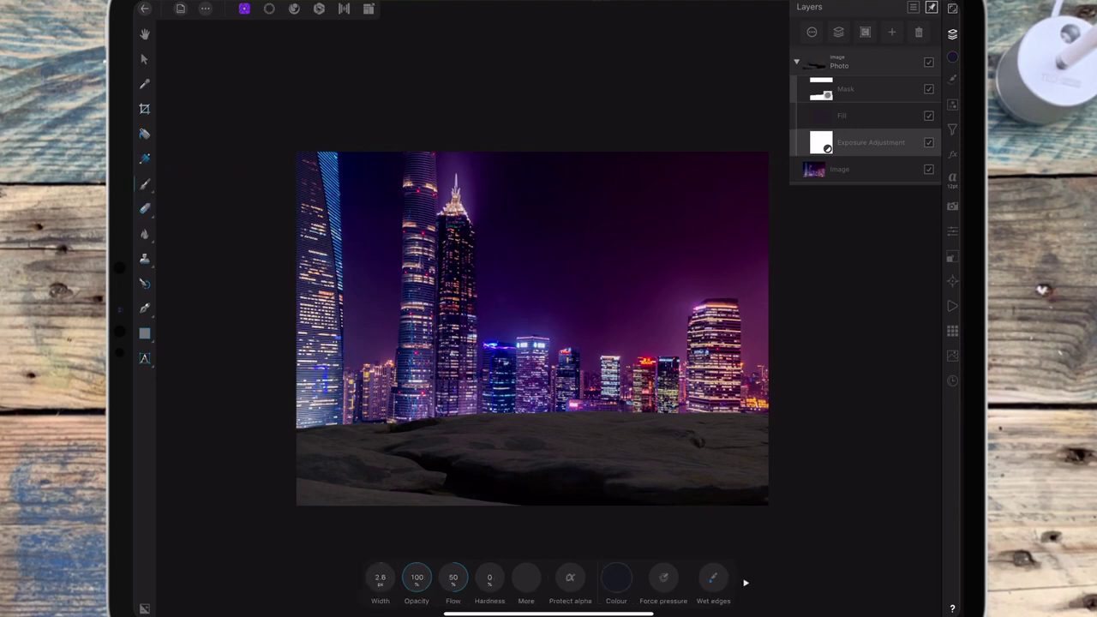
{"action": "left_click", "coordinate": [617, 577]}
{"action": "left_click", "coordinate": [612, 508]}
{"action": "left_click", "coordinate": [617, 577]}
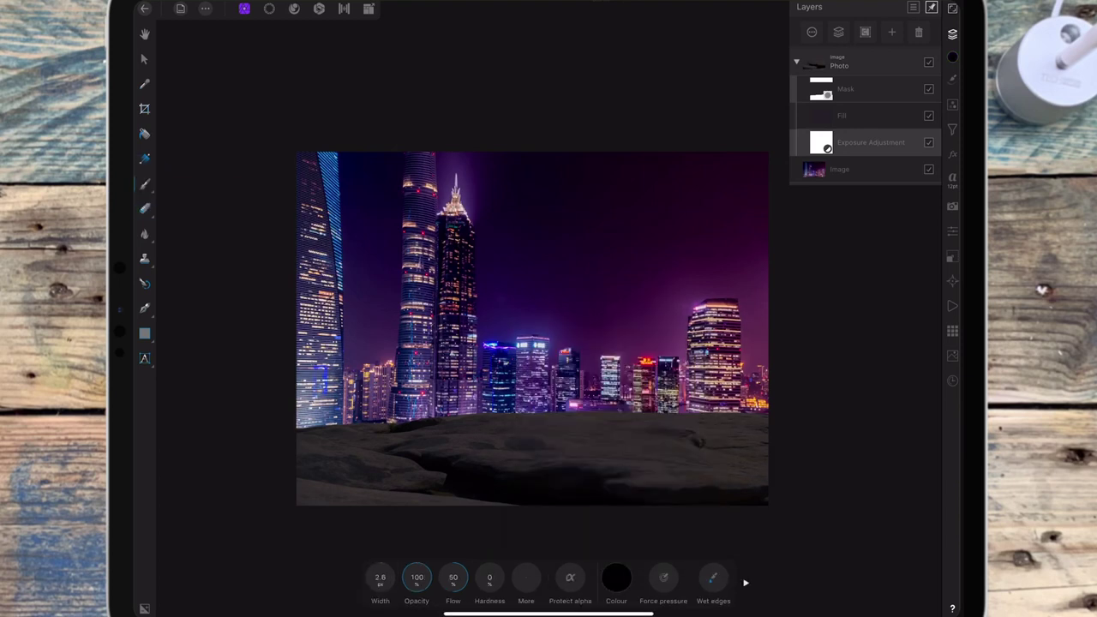
{"action": "left_click_drag", "start_coordinate": [380, 577], "coordinate": [777, 303]}
{"action": "left_click_drag", "start_coordinate": [417, 577], "coordinate": [379, 583]}
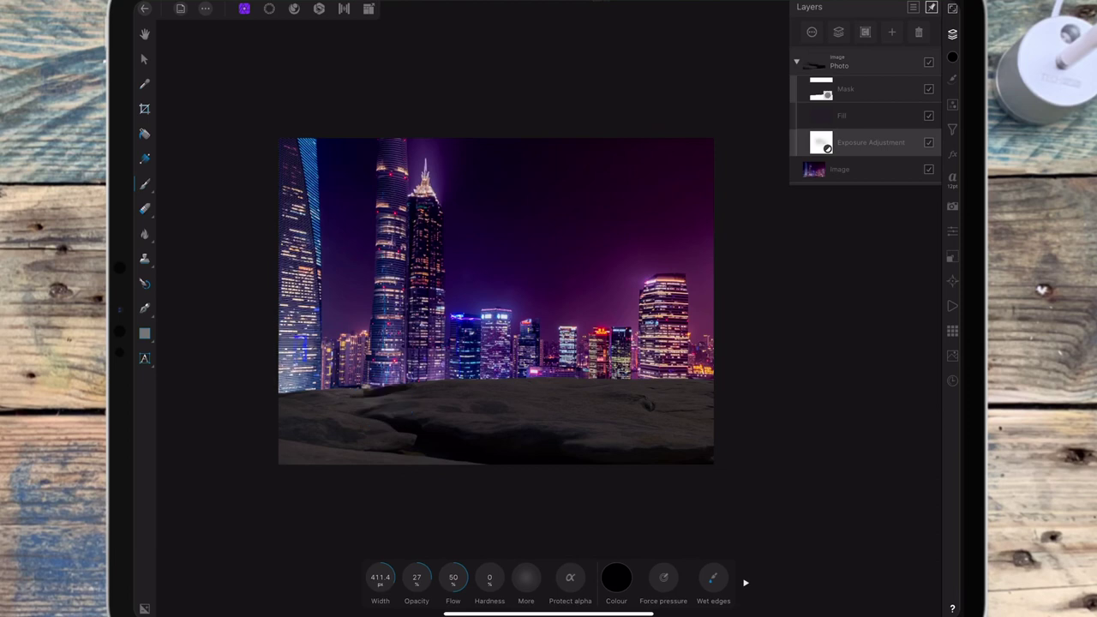
Step: Paint black on the exposure mask across the centre and right foreground rocks
{"action": "left_click_drag", "start_coordinate": [292, 382], "coordinate": [489, 386]}
{"action": "mouse_move", "coordinate": [410, 380]}
{"action": "left_mouse_down"}
{"action": "mouse_move", "coordinate": [630, 390]}
{"action": "mouse_move", "coordinate": [568, 406]}
{"action": "left_mouse_up"}
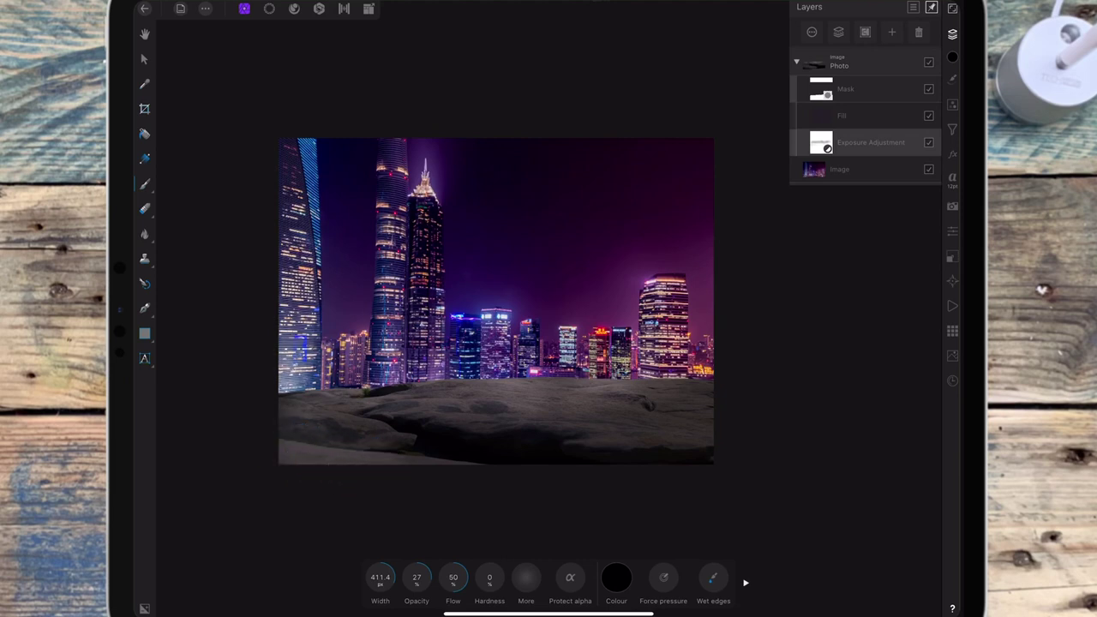
{"action": "left_click_drag", "start_coordinate": [617, 388], "coordinate": [697, 375]}
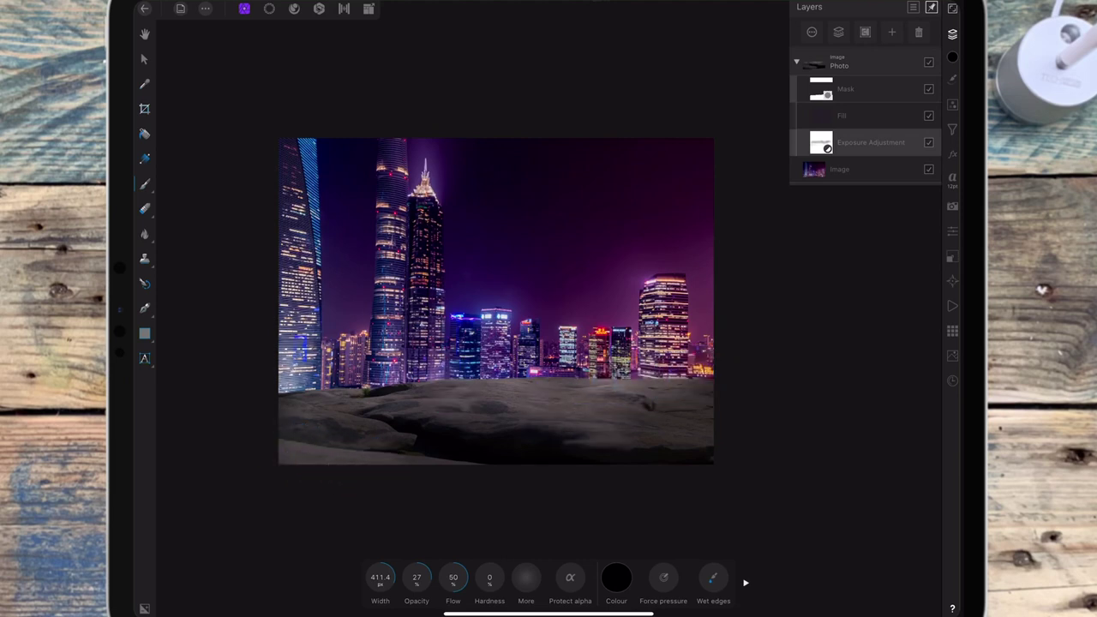
{"action": "left_click_drag", "start_coordinate": [530, 388], "coordinate": [624, 378]}
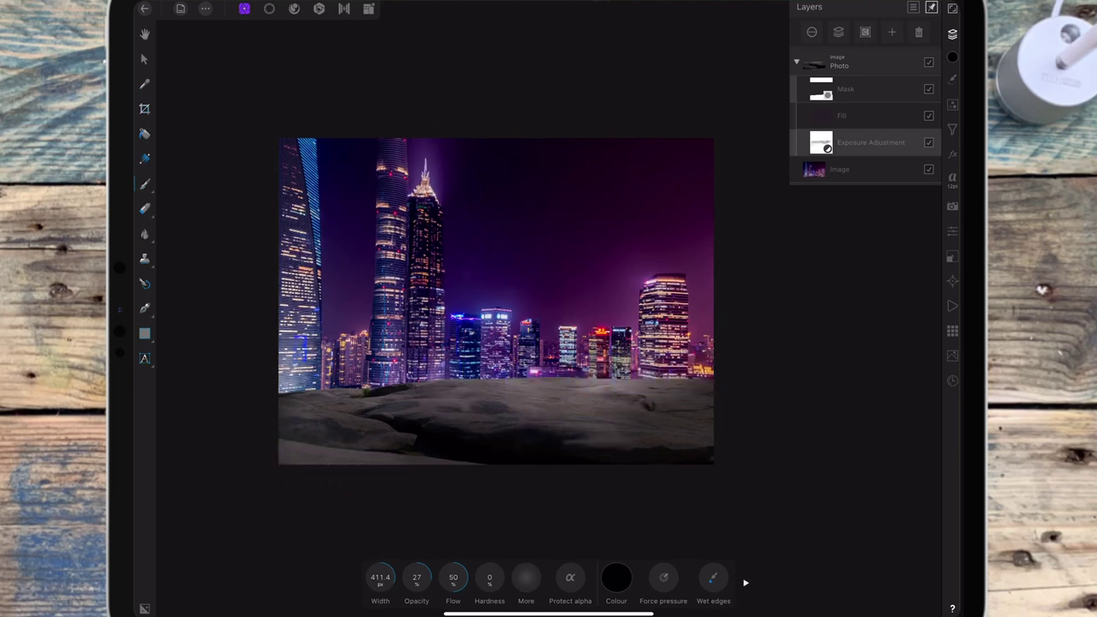
{"action": "left_click", "coordinate": [454, 391]}
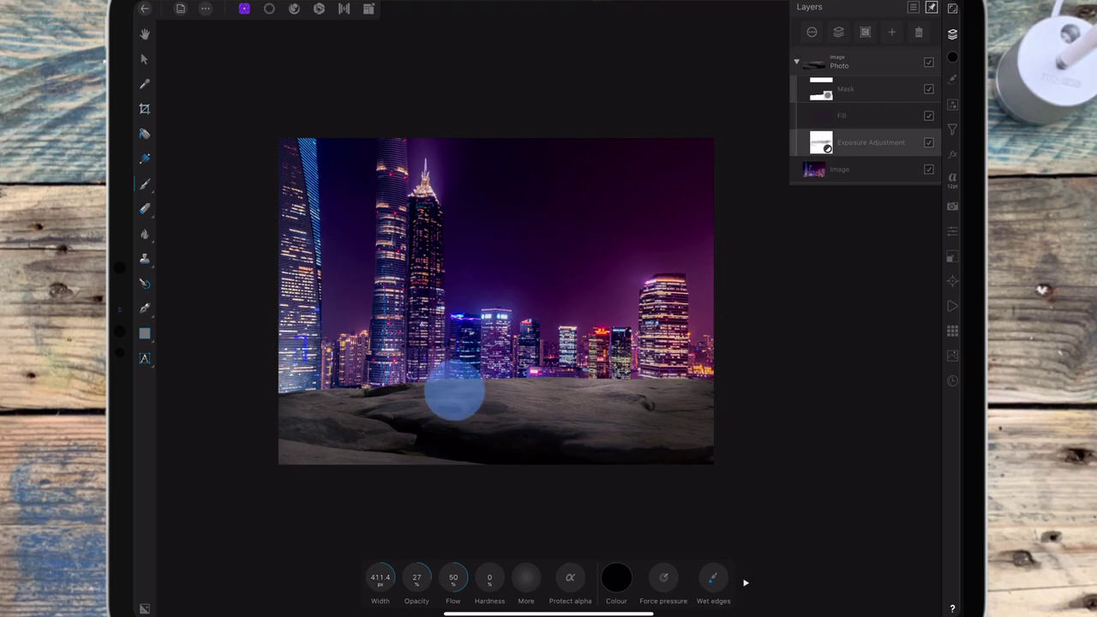
Step: Switch the brush to white and restore darkening on the central and lower-left rocks
{"action": "left_click", "coordinate": [616, 577]}
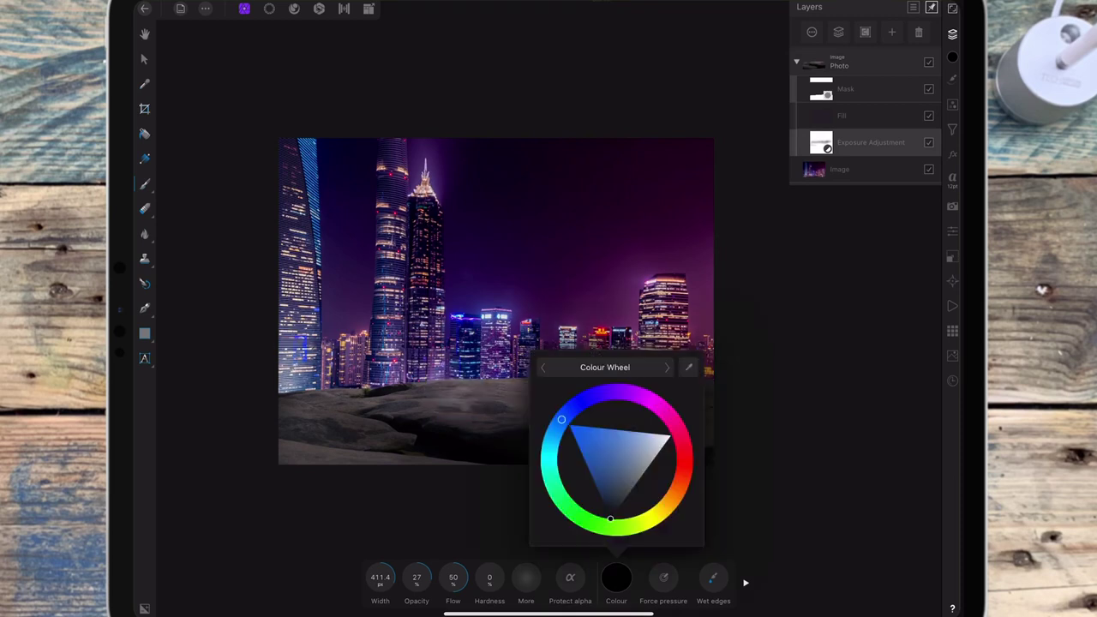
{"action": "left_click", "coordinate": [671, 436]}
{"action": "left_click", "coordinate": [617, 577]}
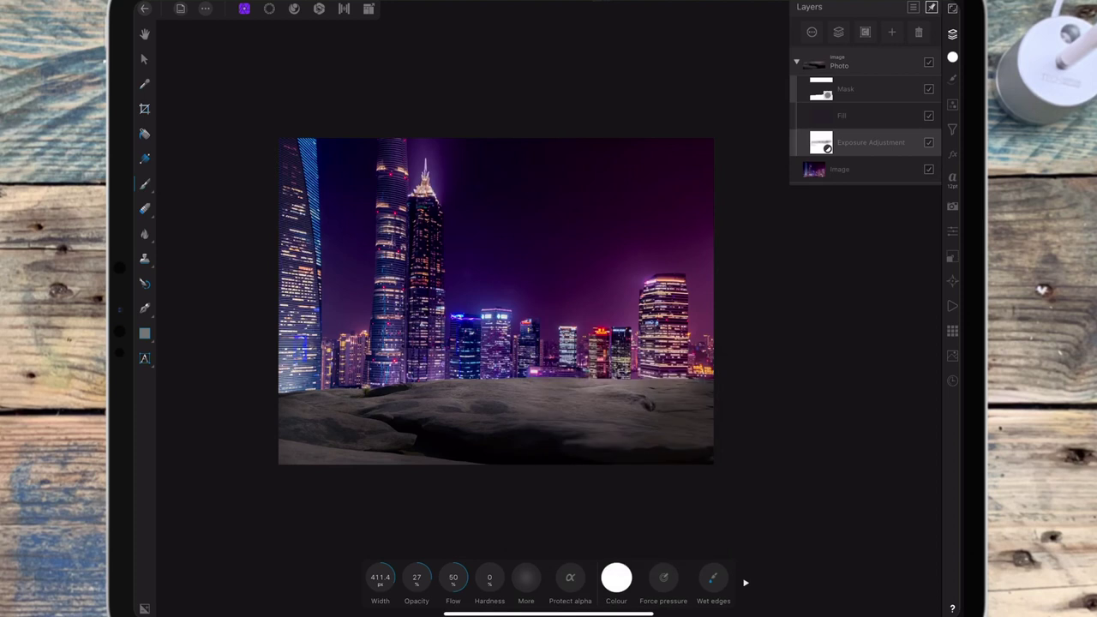
{"action": "left_click", "coordinate": [672, 383]}
{"action": "left_click", "coordinate": [667, 391]}
{"action": "left_click", "coordinate": [612, 448]}
{"action": "left_click", "coordinate": [431, 422]}
{"action": "left_click", "coordinate": [438, 429]}
{"action": "left_click", "coordinate": [388, 441]}
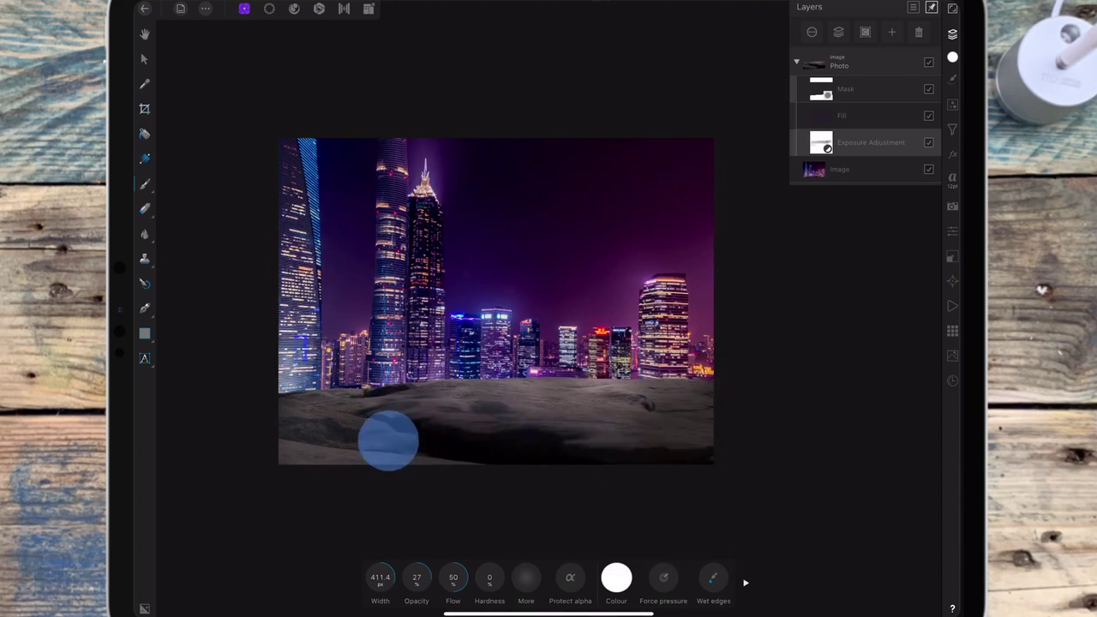
Step: Brush the darkening back onto the lower and right rocks with white
{"action": "mouse_move", "coordinate": [313, 471]}
{"action": "left_mouse_down"}
{"action": "mouse_move", "coordinate": [394, 479]}
{"action": "mouse_move", "coordinate": [462, 466]}
{"action": "left_mouse_up"}
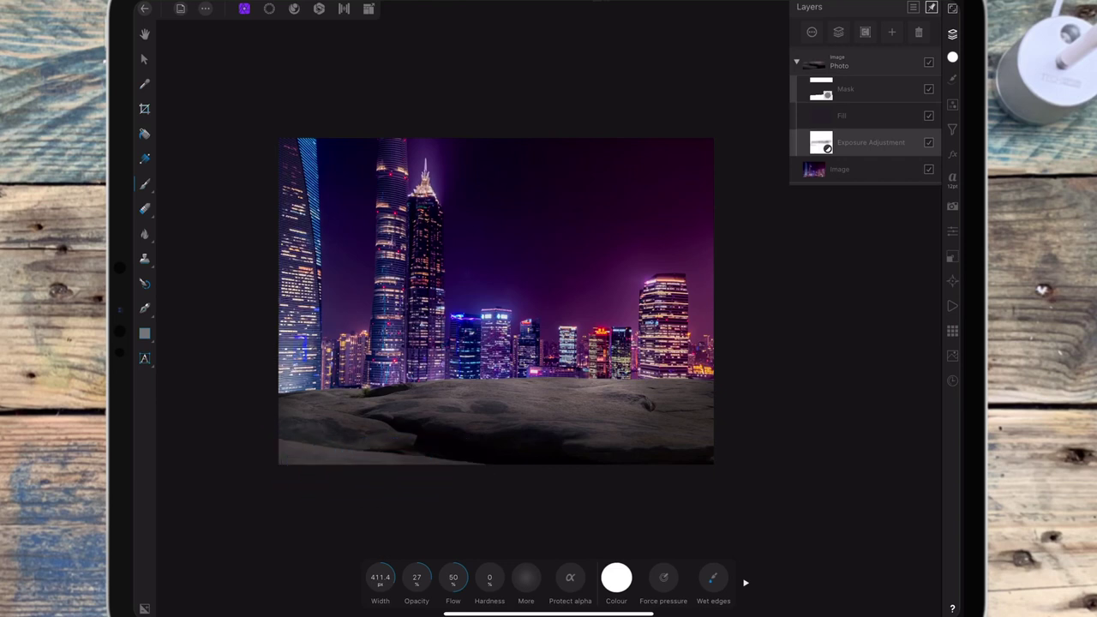
{"action": "left_click_drag", "start_coordinate": [601, 439], "coordinate": [643, 384]}
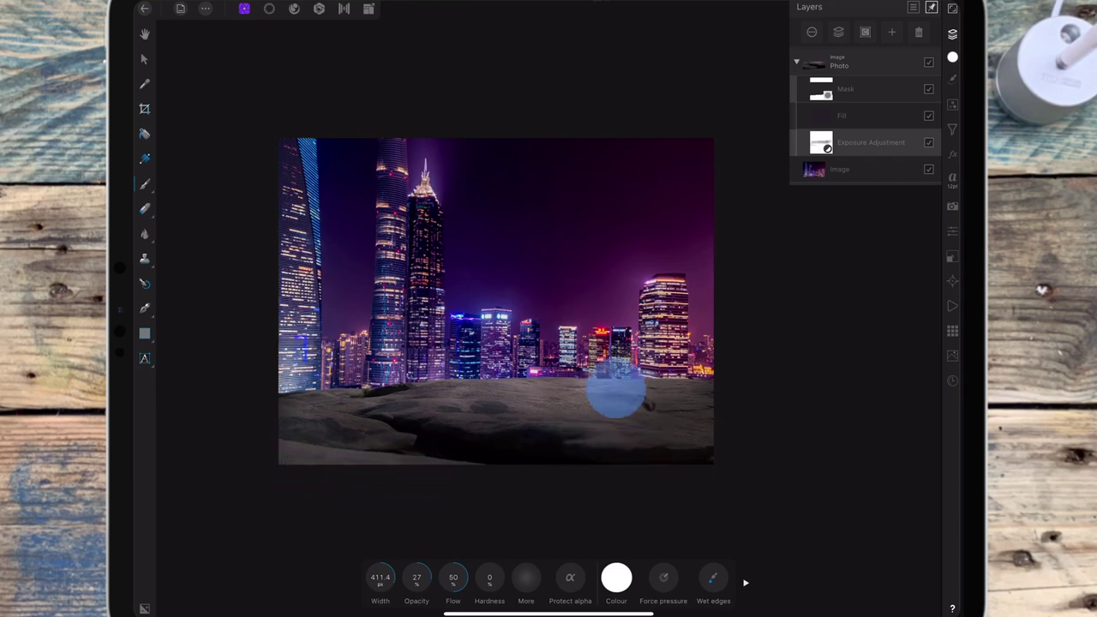
{"action": "left_click_drag", "start_coordinate": [614, 431], "coordinate": [578, 431]}
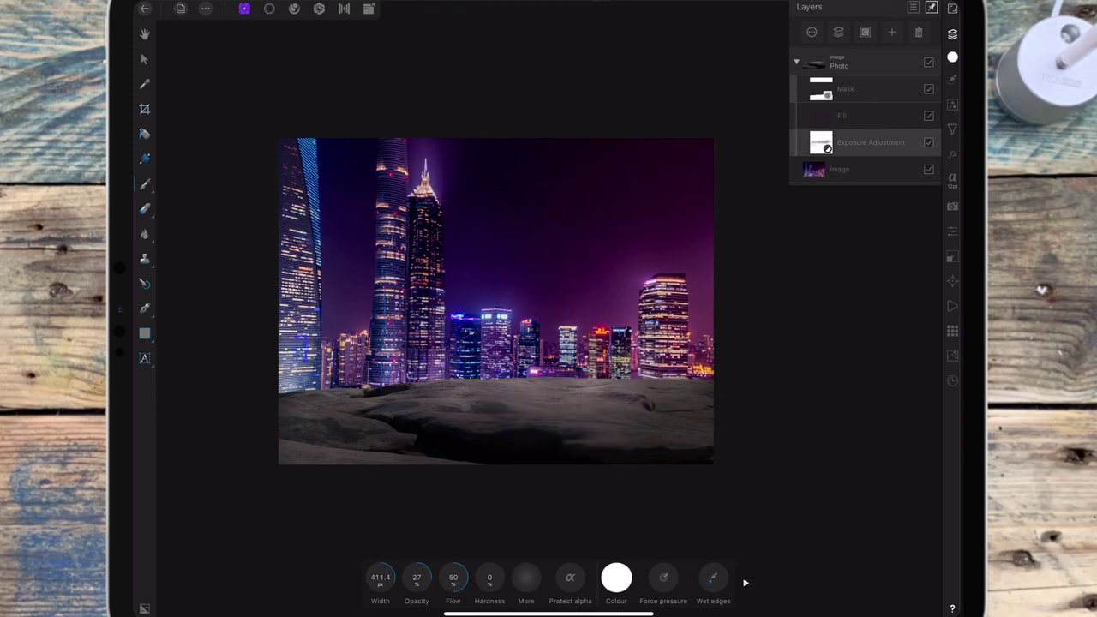
{"action": "left_click_drag", "start_coordinate": [614, 399], "coordinate": [632, 424]}
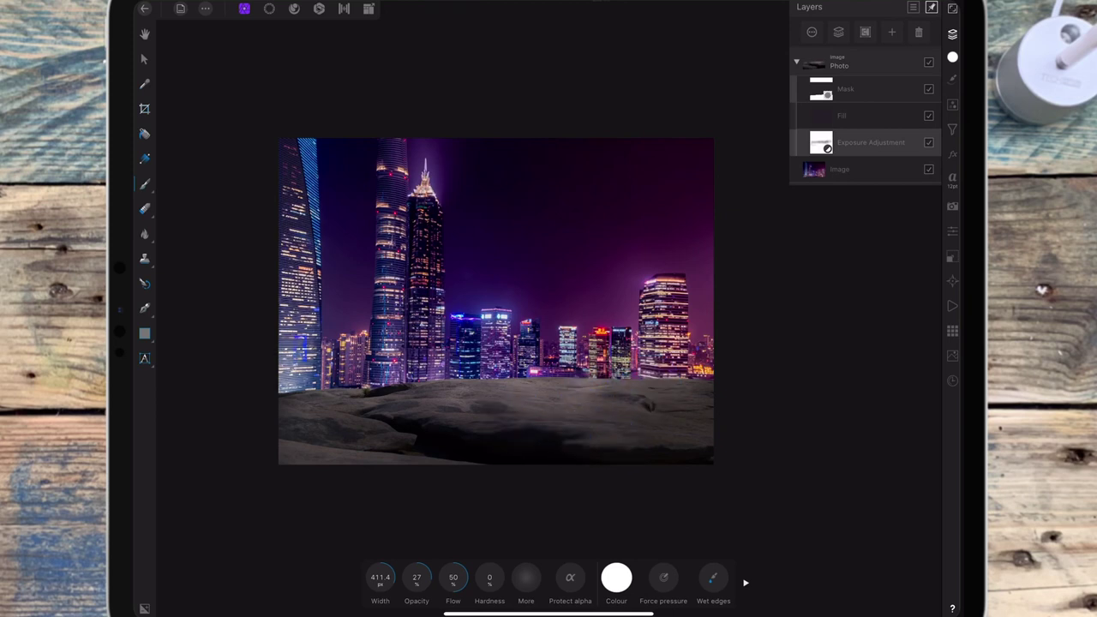
{"action": "left_click", "coordinate": [595, 383]}
{"action": "left_click", "coordinate": [858, 169]}
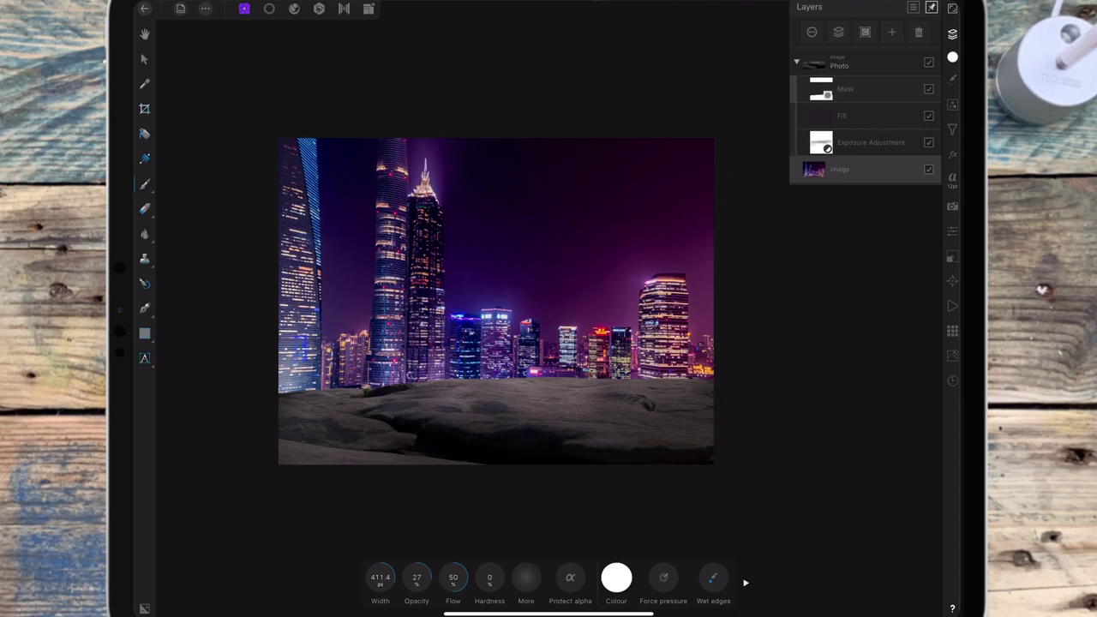
Step: Add a live Gaussian Blur from the Blurs filters to the skyline Image layer
{"action": "left_click", "coordinate": [953, 129]}
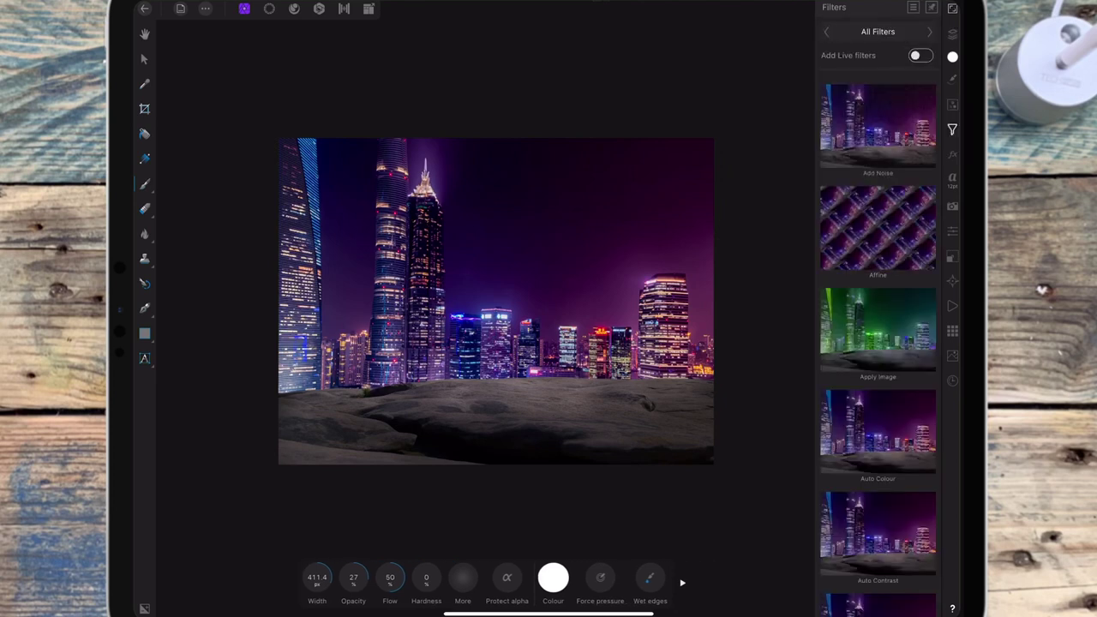
{"action": "left_click", "coordinate": [878, 32]}
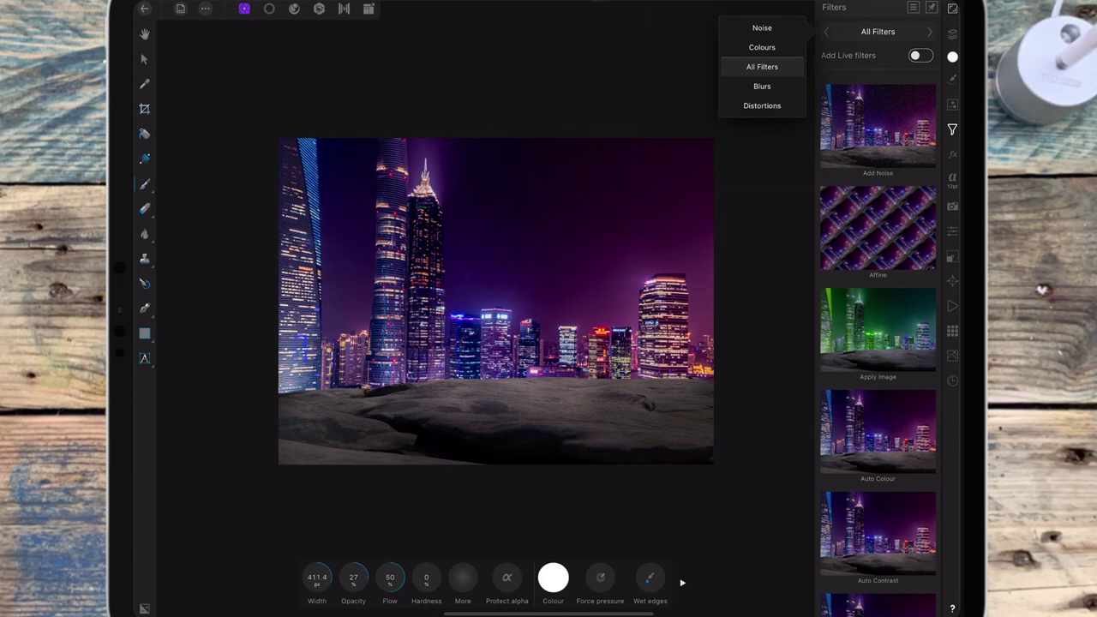
{"action": "left_click", "coordinate": [762, 86]}
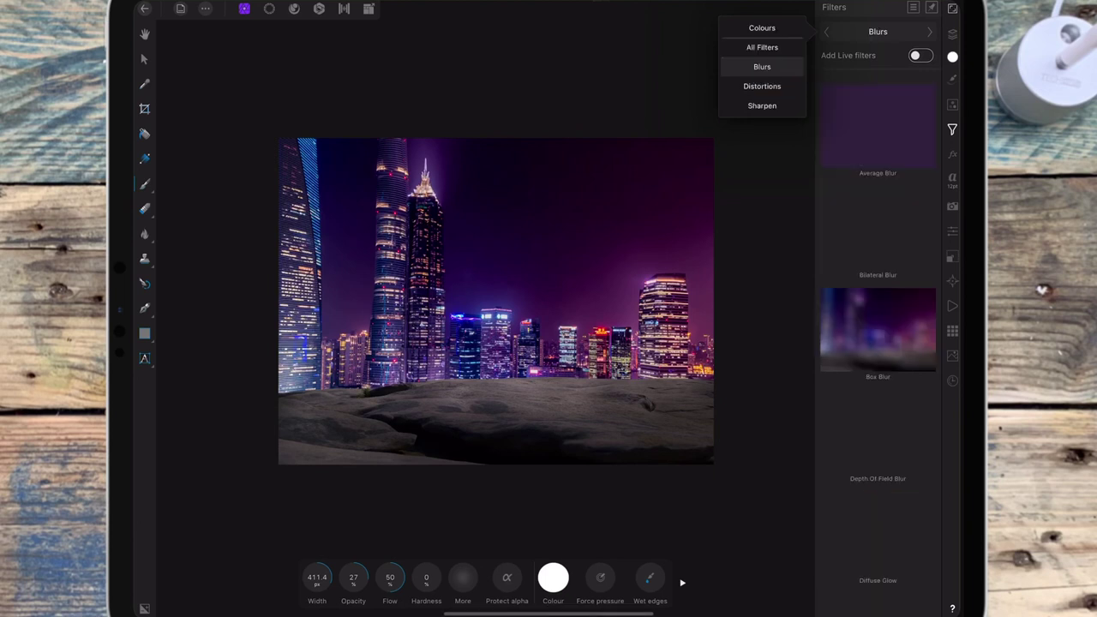
{"action": "scroll", "coordinate": [878, 343], "scroll_direction": "down", "scroll_amount": 1}
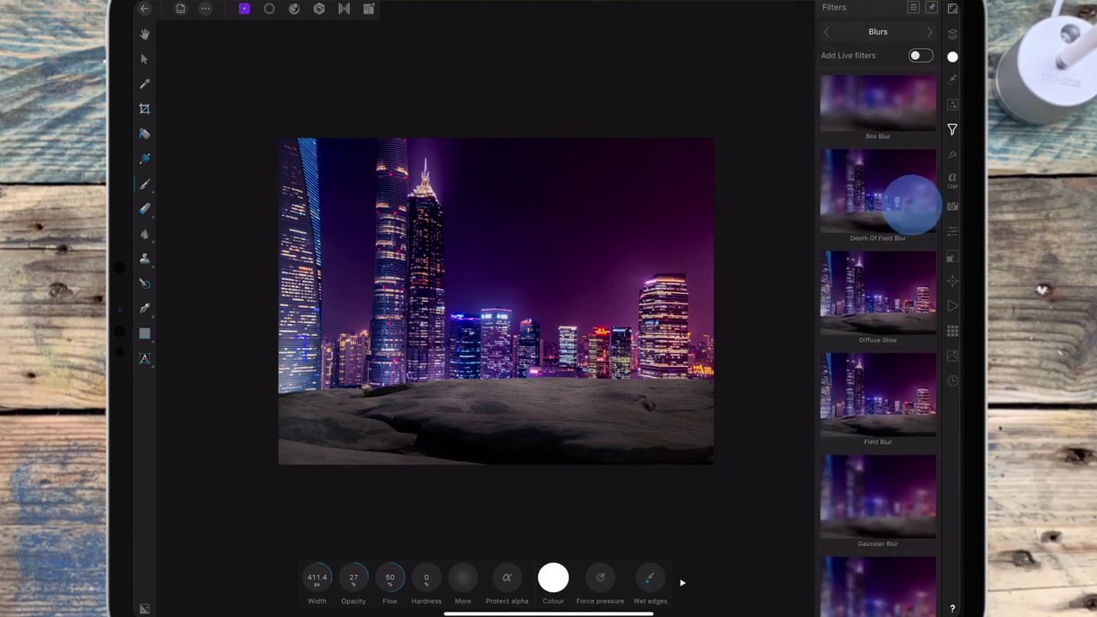
{"action": "scroll", "coordinate": [892, 245], "scroll_direction": "down", "scroll_amount": 5}
{"action": "left_click", "coordinate": [878, 292]}
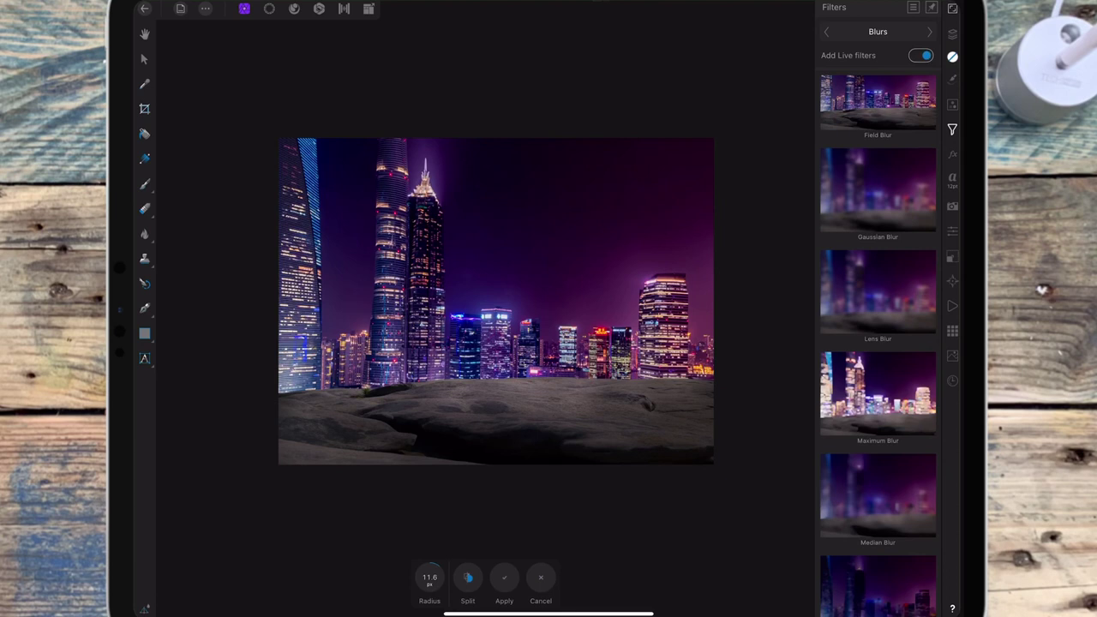
{"action": "scroll", "coordinate": [730, 274], "scroll_direction": "down", "scroll_amount": 3}
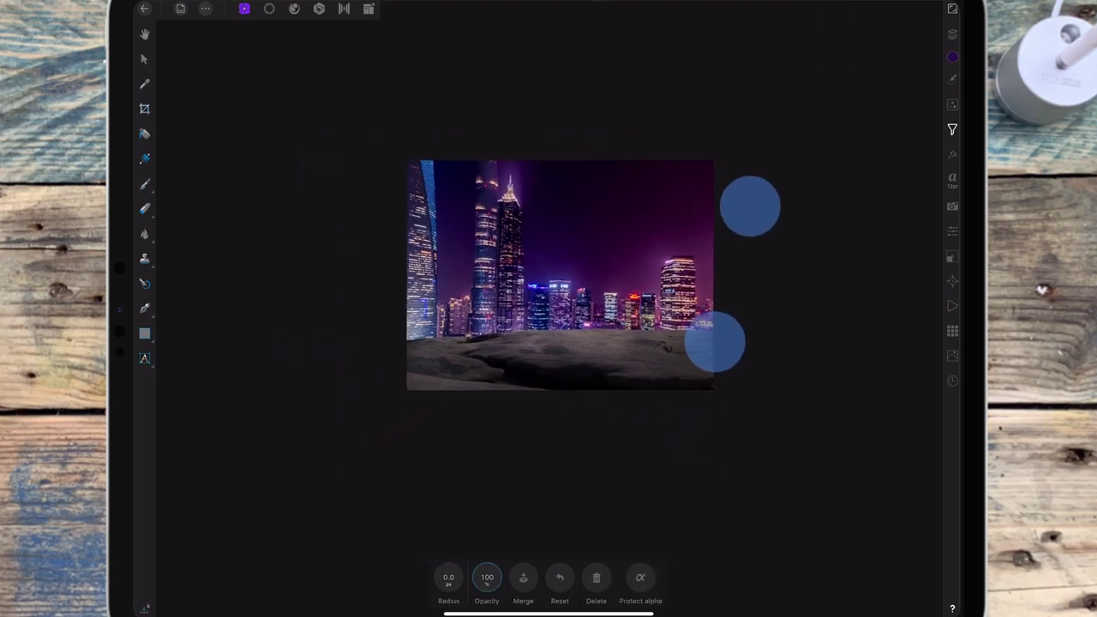
Step: Set the skyline blur radius to about 8 px and confirm it under the Image layer
{"action": "left_click_drag", "start_coordinate": [448, 577], "coordinate": [480, 575]}
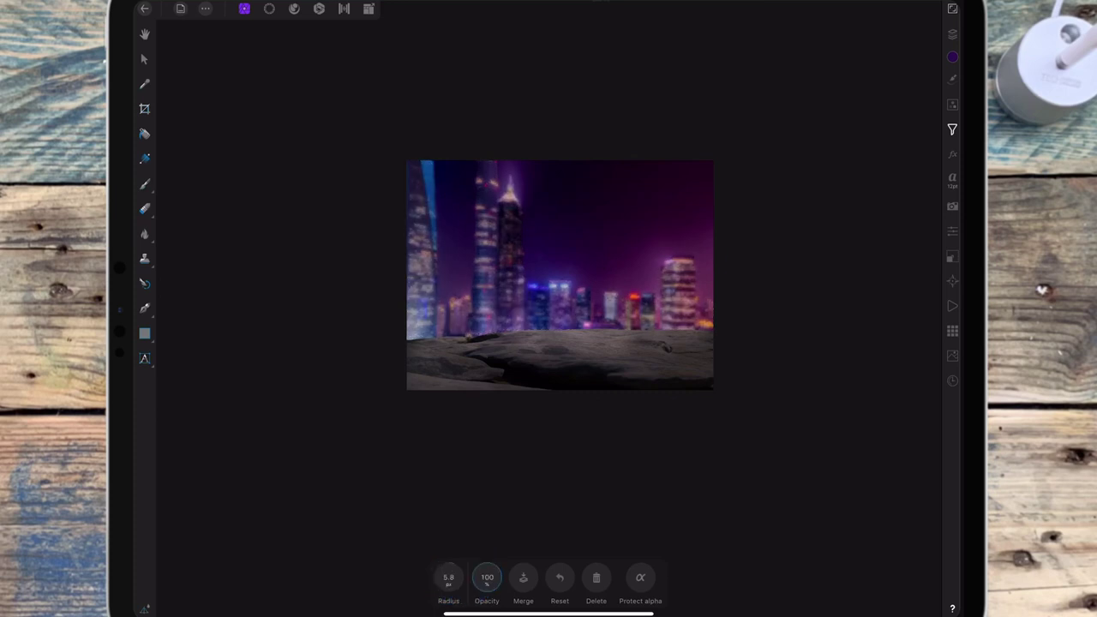
{"action": "scroll", "coordinate": [683, 339], "scroll_direction": "up", "scroll_amount": 3}
{"action": "left_click_drag", "start_coordinate": [454, 581], "coordinate": [470, 578]}
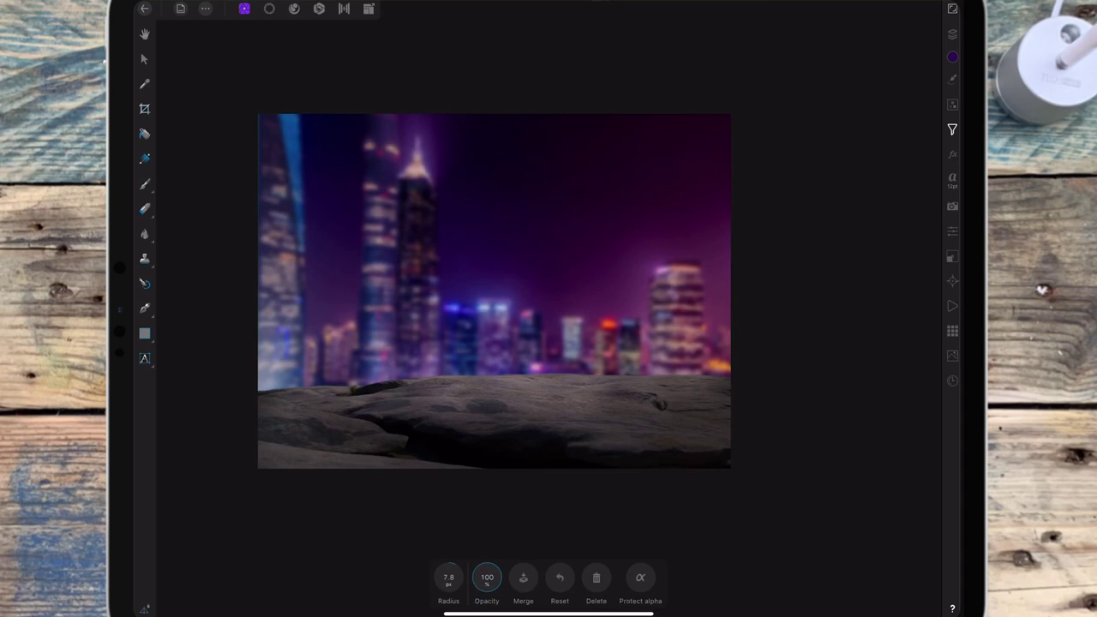
{"action": "left_click_drag", "start_coordinate": [449, 577], "coordinate": [456, 578]}
{"action": "left_click", "coordinate": [953, 34]}
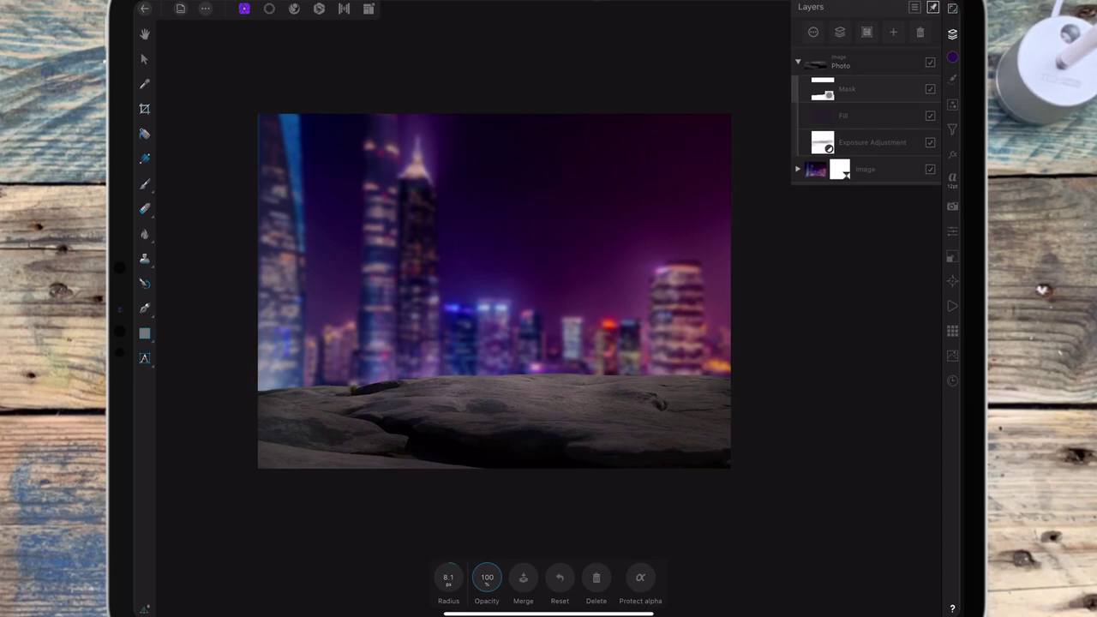
{"action": "left_click", "coordinate": [797, 169]}
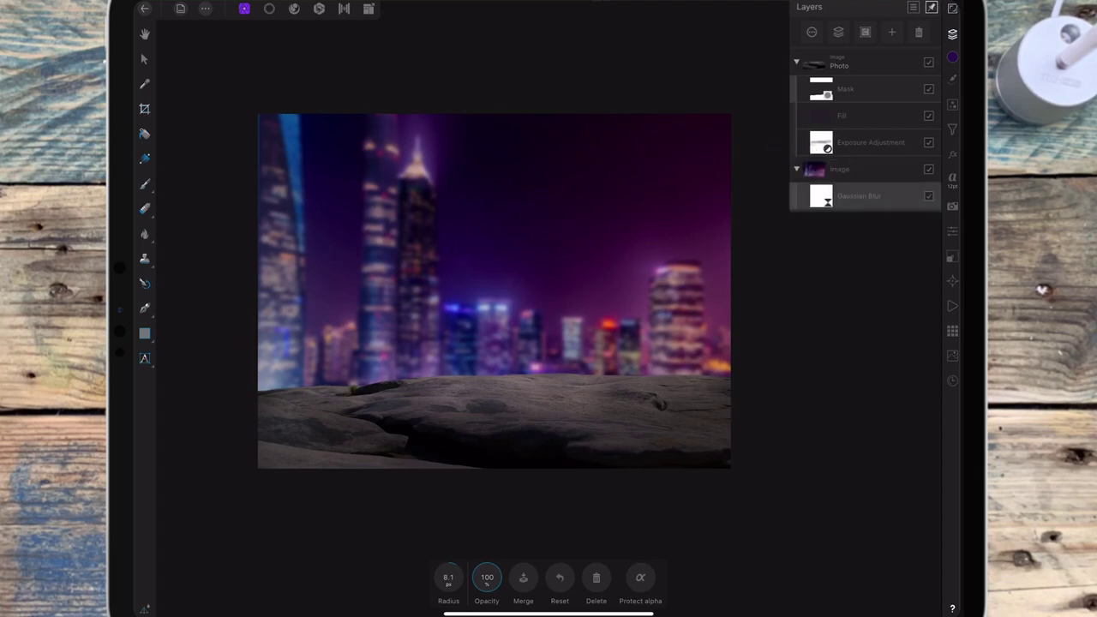
{"action": "left_click", "coordinate": [952, 104]}
Step: Add an Exposure adjustment raised to about 0.40
{"action": "left_click", "coordinate": [878, 364]}
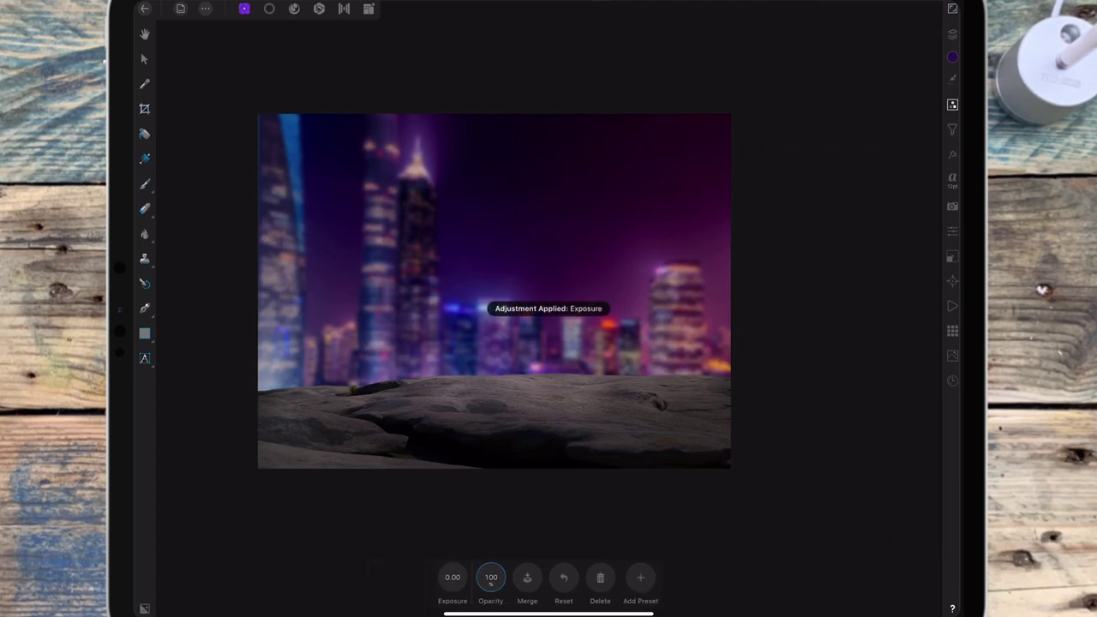
{"action": "mouse_move", "coordinate": [451, 576]}
{"action": "left_mouse_down"}
{"action": "mouse_move", "coordinate": [483, 568]}
{"action": "mouse_move", "coordinate": [444, 572]}
{"action": "left_mouse_up"}
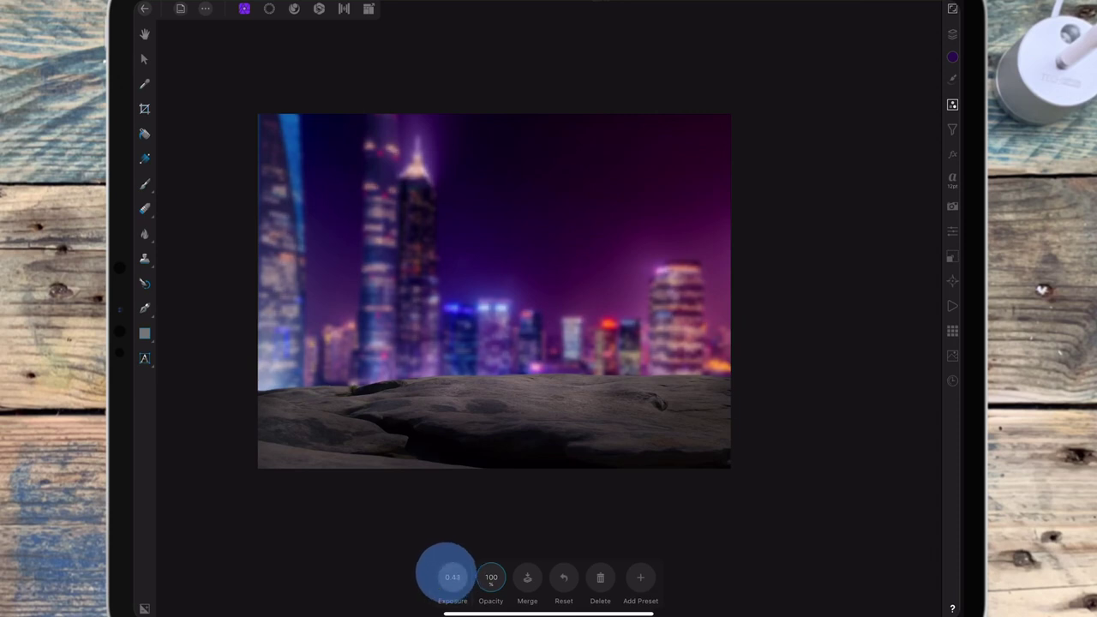
Step: Add a Colour Balance adjustment with midtones C/R -35, M/G 63 and Y/B -82
{"action": "left_click", "coordinate": [953, 104]}
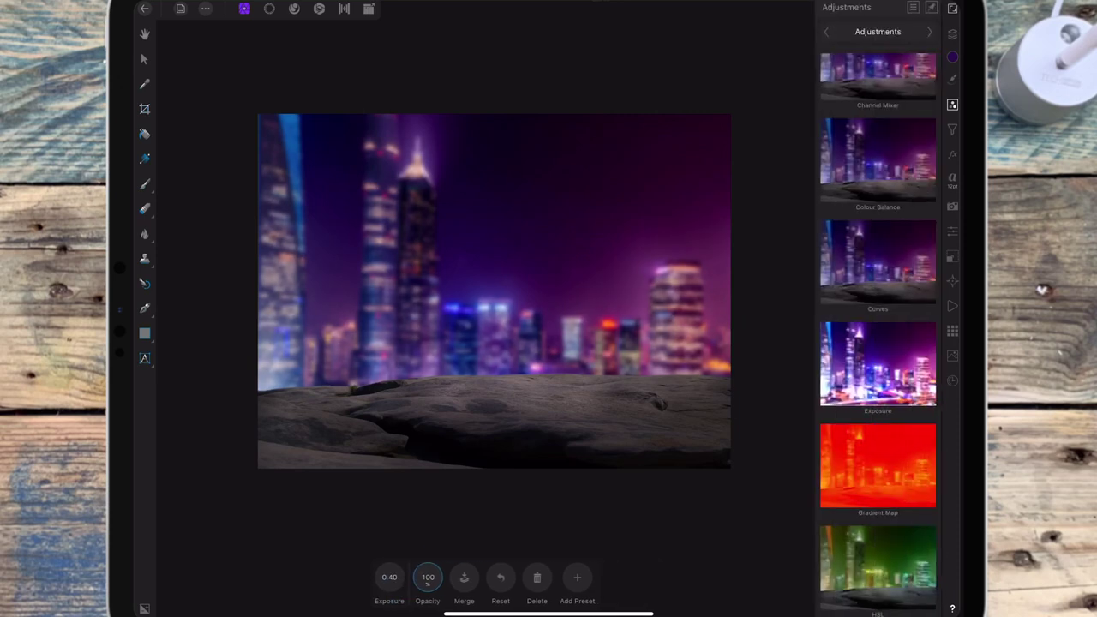
{"action": "left_click", "coordinate": [891, 184]}
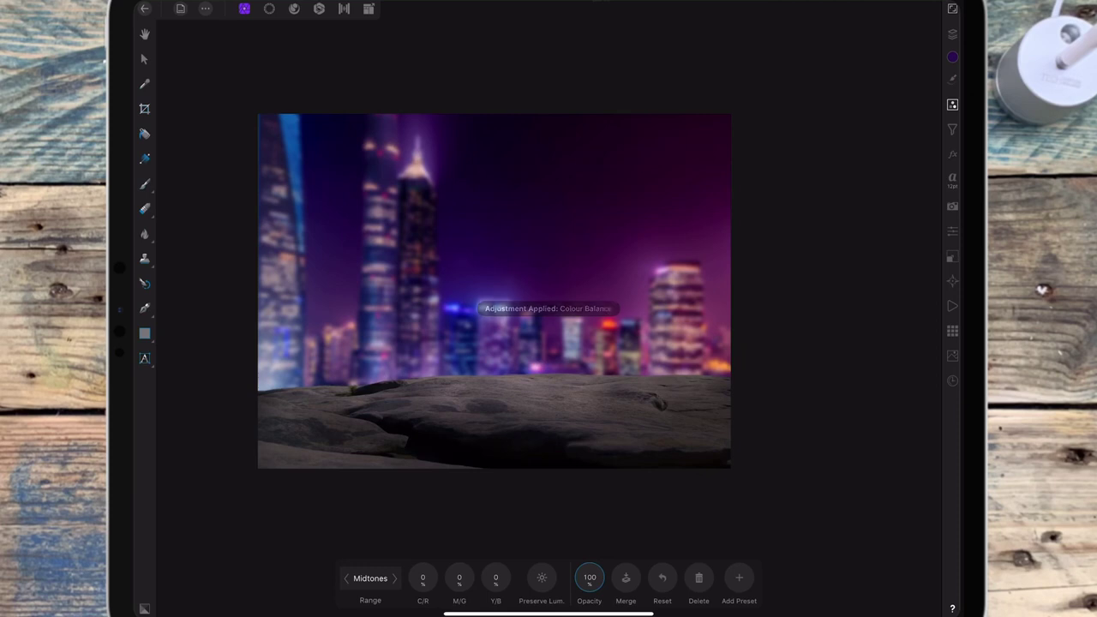
{"action": "mouse_move", "coordinate": [495, 578]}
{"action": "left_mouse_down"}
{"action": "mouse_move", "coordinate": [452, 583]}
{"action": "mouse_move", "coordinate": [490, 573]}
{"action": "mouse_move", "coordinate": [458, 581]}
{"action": "mouse_move", "coordinate": [472, 583]}
{"action": "left_mouse_up"}
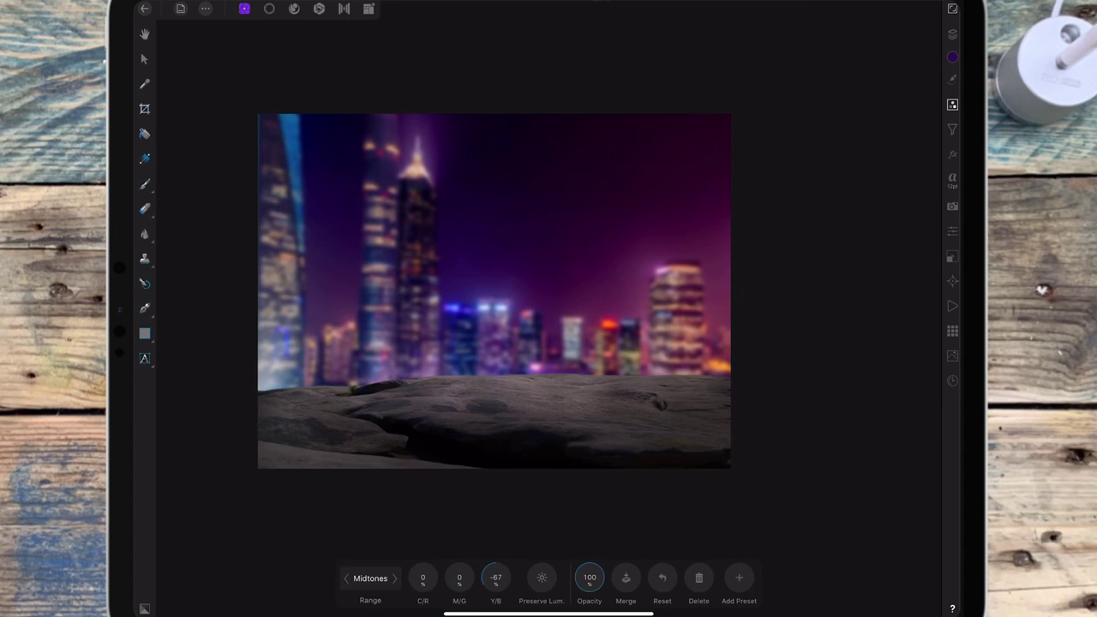
{"action": "left_click_drag", "start_coordinate": [495, 578], "coordinate": [490, 578]}
{"action": "left_click_drag", "start_coordinate": [459, 577], "coordinate": [540, 558]}
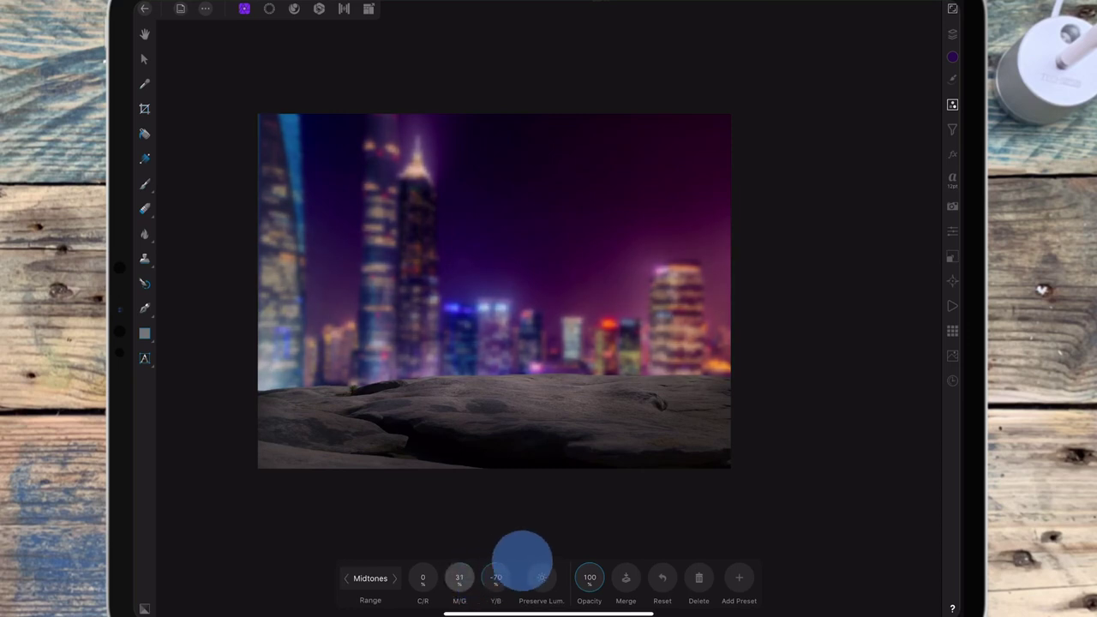
{"action": "mouse_move", "coordinate": [460, 576]}
{"action": "left_mouse_down"}
{"action": "mouse_move", "coordinate": [515, 567]}
{"action": "mouse_move", "coordinate": [323, 592]}
{"action": "mouse_move", "coordinate": [443, 577]}
{"action": "mouse_move", "coordinate": [517, 530]}
{"action": "mouse_move", "coordinate": [354, 542]}
{"action": "mouse_move", "coordinate": [372, 541]}
{"action": "left_mouse_up"}
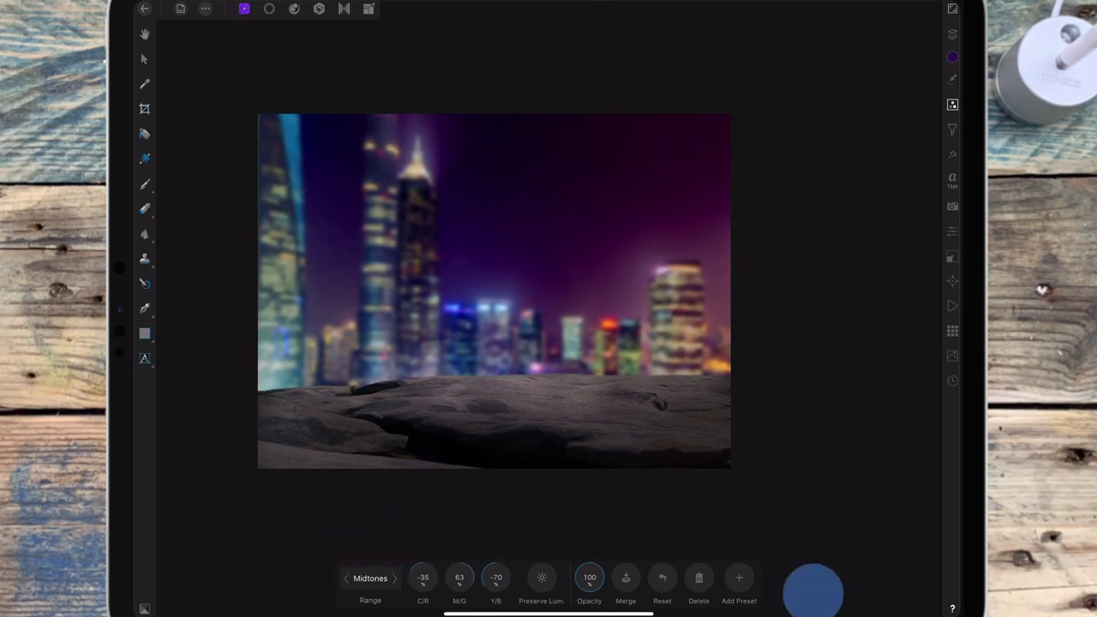
{"action": "left_click_drag", "start_coordinate": [498, 578], "coordinate": [485, 578]}
{"action": "left_click", "coordinate": [541, 578]}
{"action": "left_click", "coordinate": [541, 578]}
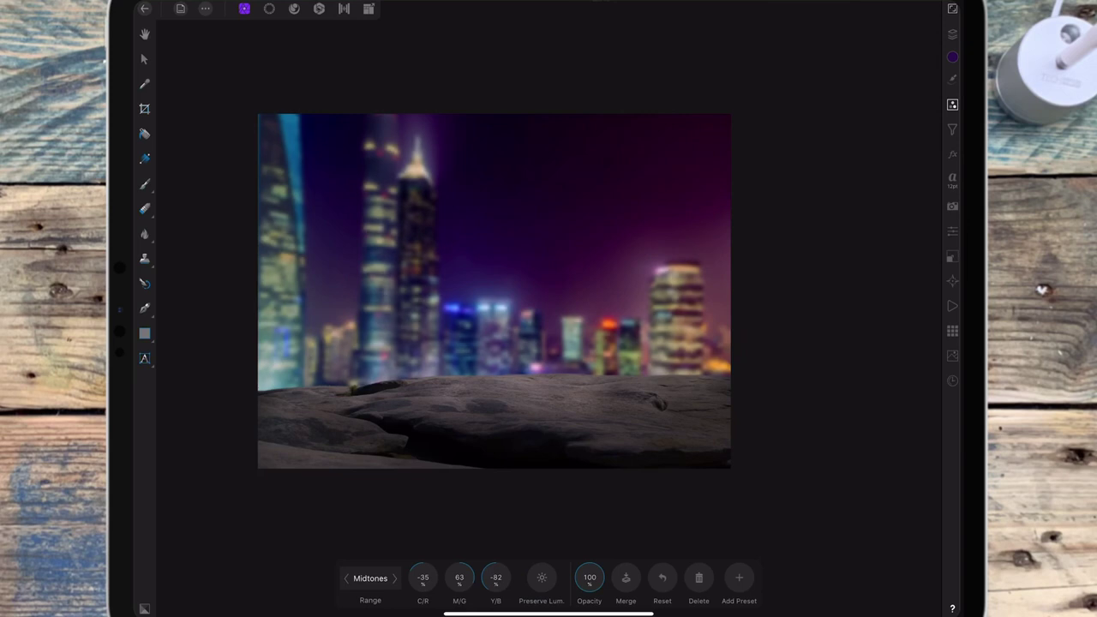
{"action": "left_click", "coordinate": [952, 34]}
Step: Paint gold sampled from the city lights over the skyline on a new pixel layer
{"action": "left_click", "coordinate": [891, 31]}
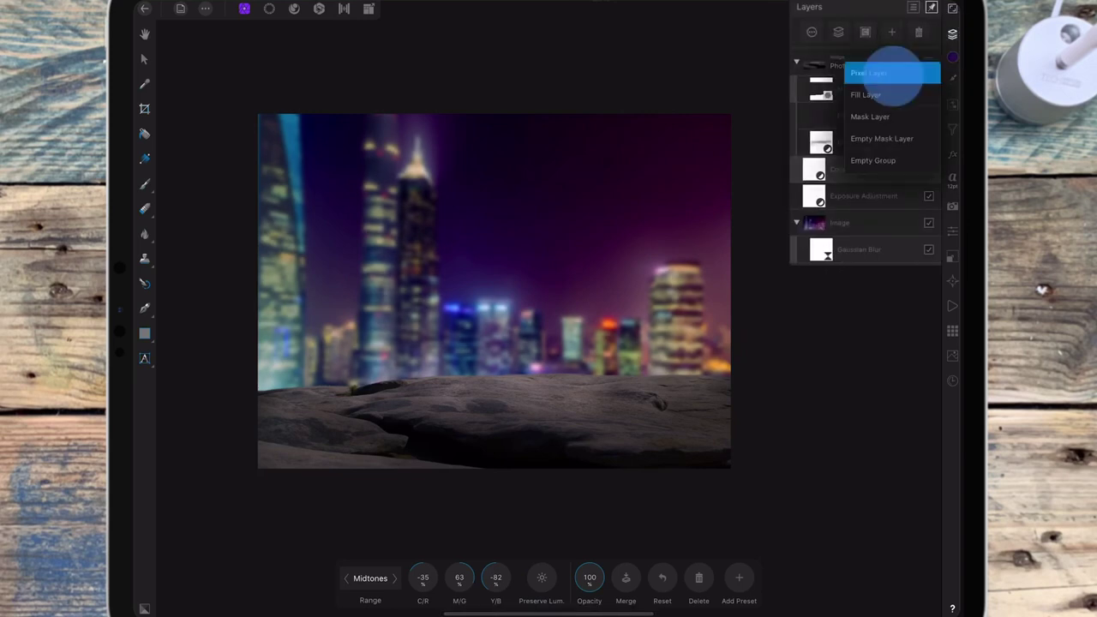
{"action": "left_click", "coordinate": [892, 70]}
{"action": "left_click", "coordinate": [144, 184]}
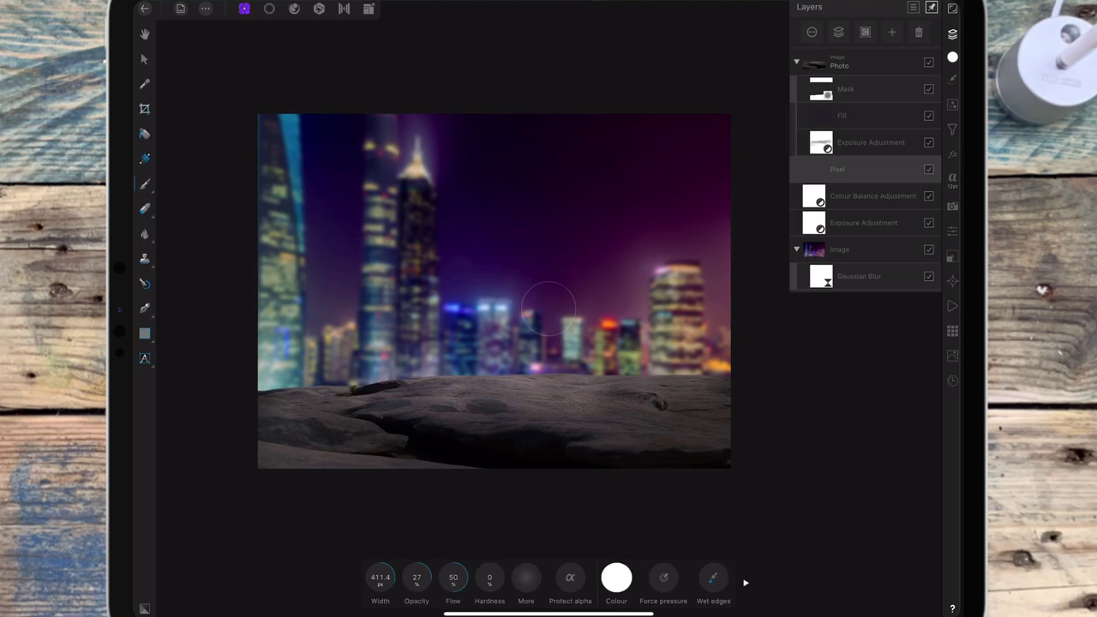
{"action": "left_click", "coordinate": [616, 578]}
{"action": "left_click_drag", "start_coordinate": [688, 367], "coordinate": [682, 285]}
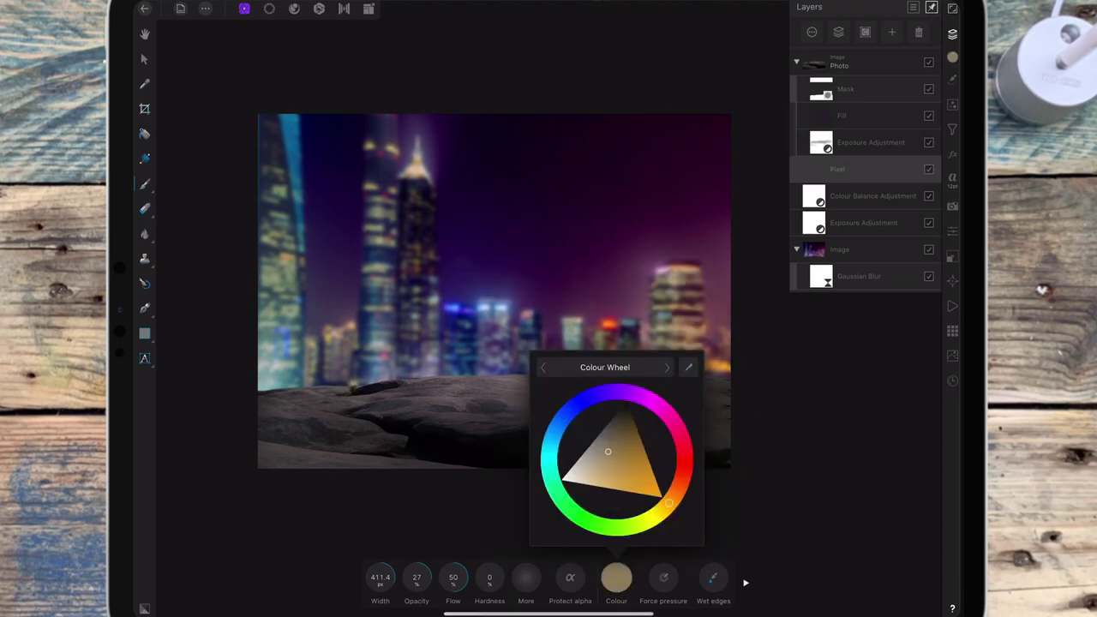
{"action": "left_click", "coordinate": [617, 578]}
{"action": "left_click_drag", "start_coordinate": [417, 577], "coordinate": [446, 577]}
{"action": "left_click_drag", "start_coordinate": [380, 577], "coordinate": [795, 348]}
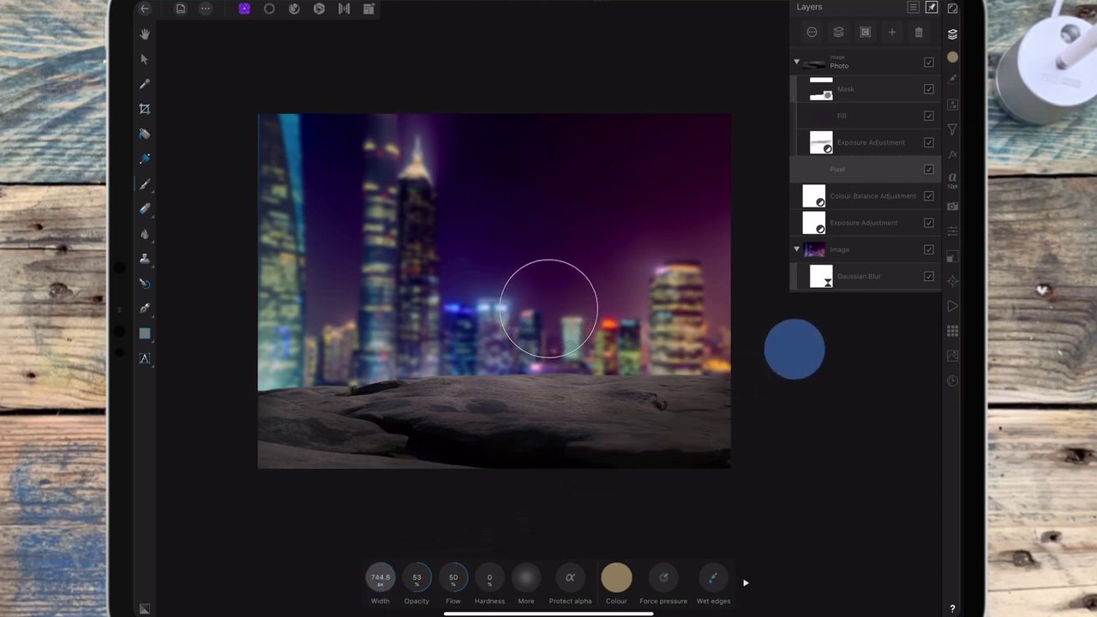
{"action": "mouse_move", "coordinate": [538, 350]}
{"action": "left_mouse_down"}
{"action": "mouse_move", "coordinate": [610, 360]}
{"action": "mouse_move", "coordinate": [575, 375]}
{"action": "mouse_move", "coordinate": [526, 349]}
{"action": "mouse_move", "coordinate": [367, 343]}
{"action": "mouse_move", "coordinate": [276, 249]}
{"action": "mouse_move", "coordinate": [363, 292]}
{"action": "mouse_move", "coordinate": [529, 318]}
{"action": "mouse_move", "coordinate": [734, 304]}
{"action": "mouse_move", "coordinate": [420, 346]}
{"action": "mouse_move", "coordinate": [760, 343]}
{"action": "mouse_move", "coordinate": [383, 343]}
{"action": "left_mouse_up"}
{"action": "mouse_move", "coordinate": [367, 385]}
{"action": "left_mouse_down"}
{"action": "mouse_move", "coordinate": [669, 372]}
{"action": "mouse_move", "coordinate": [460, 375]}
{"action": "mouse_move", "coordinate": [493, 348]}
{"action": "left_mouse_up"}
Step: After testing Soft Light, set the gold layer to Normal blending at 20% opacity
{"action": "left_click", "coordinate": [812, 32]}
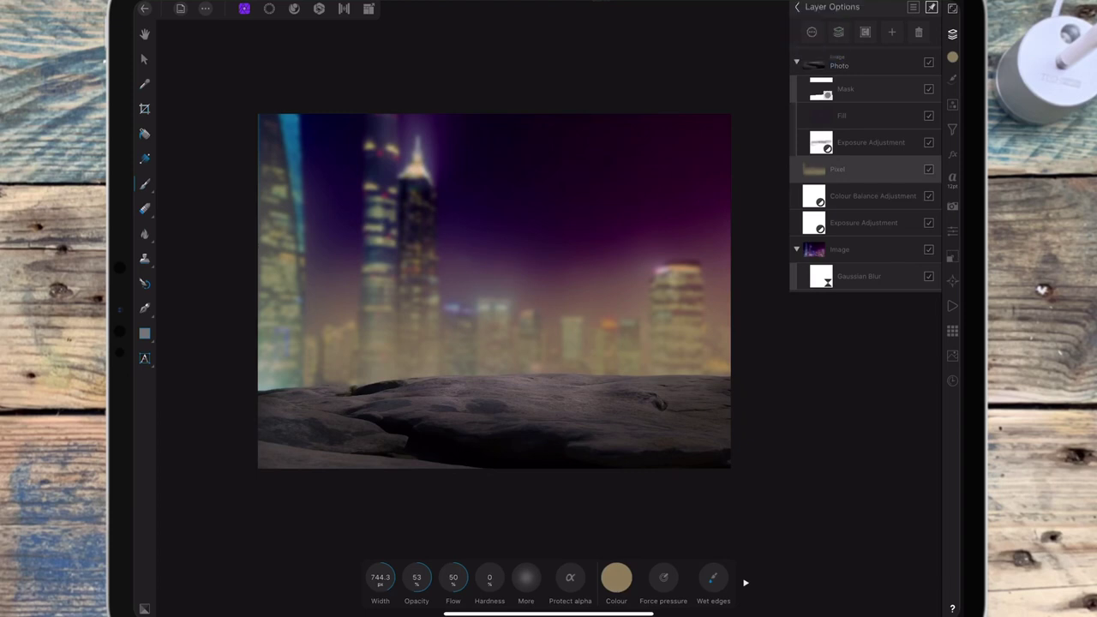
{"action": "left_click", "coordinate": [864, 99]}
{"action": "scroll", "coordinate": [732, 343], "scroll_direction": "down", "scroll_amount": 5}
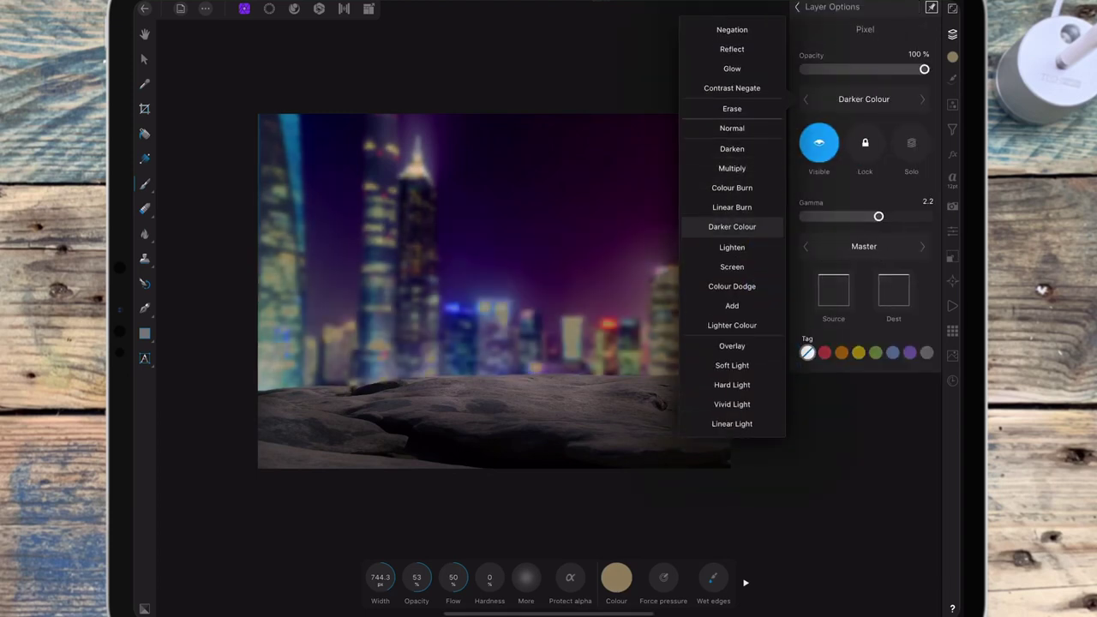
{"action": "scroll", "coordinate": [733, 342], "scroll_direction": "down", "scroll_amount": 7}
{"action": "left_click", "coordinate": [733, 226]}
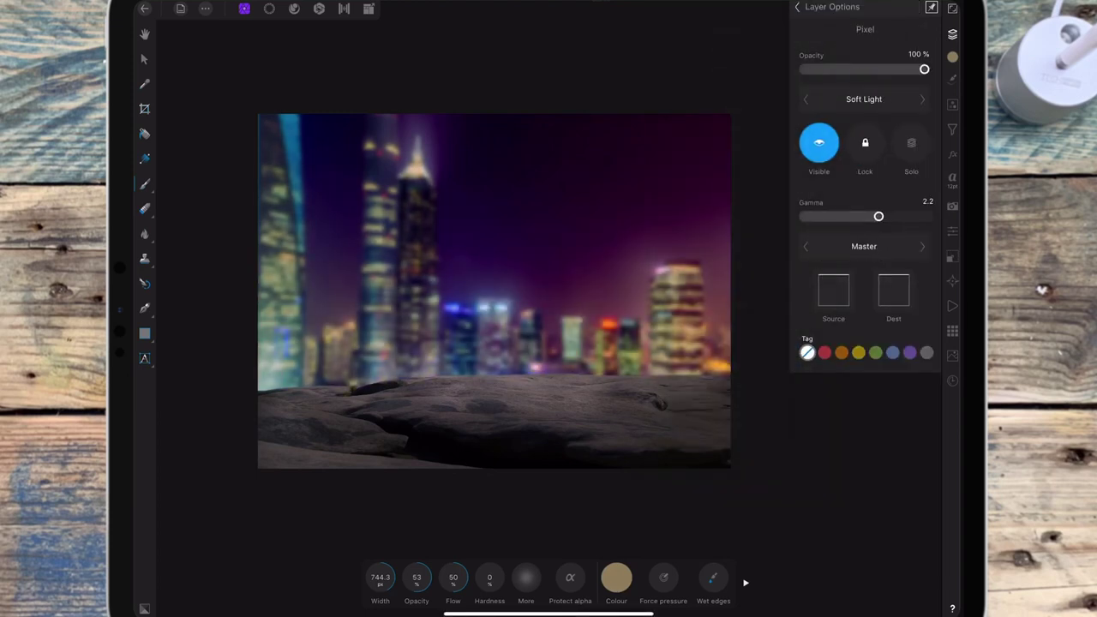
{"action": "left_click", "coordinate": [864, 98]}
{"action": "scroll", "coordinate": [733, 257], "scroll_direction": "up", "scroll_amount": 5}
{"action": "scroll", "coordinate": [732, 257], "scroll_direction": "up", "scroll_amount": 3}
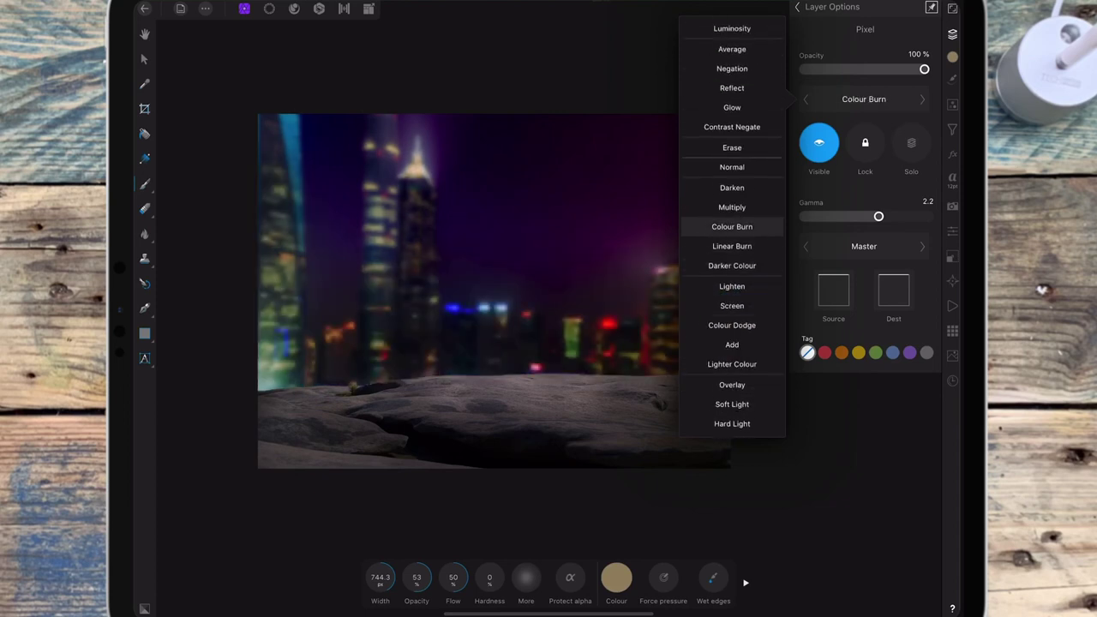
{"action": "left_click", "coordinate": [732, 168]}
{"action": "mouse_move", "coordinate": [924, 69]}
{"action": "left_mouse_down"}
{"action": "mouse_move", "coordinate": [810, 74]}
{"action": "mouse_move", "coordinate": [828, 69]}
{"action": "left_mouse_up"}
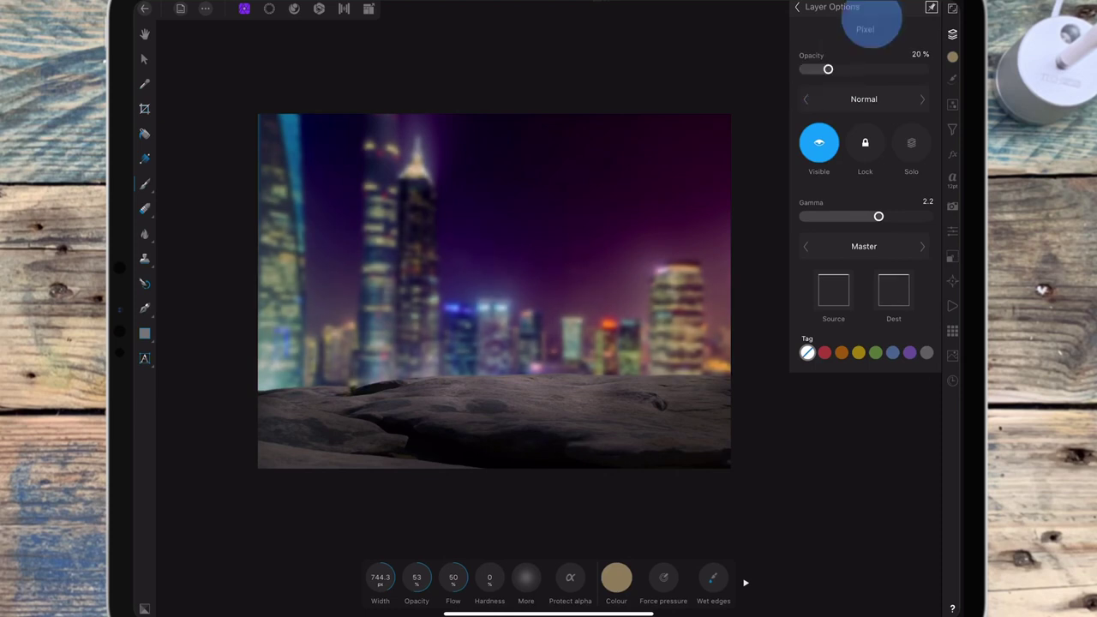
{"action": "left_click", "coordinate": [953, 104]}
{"action": "left_click_drag", "start_coordinate": [894, 397], "coordinate": [898, 356]}
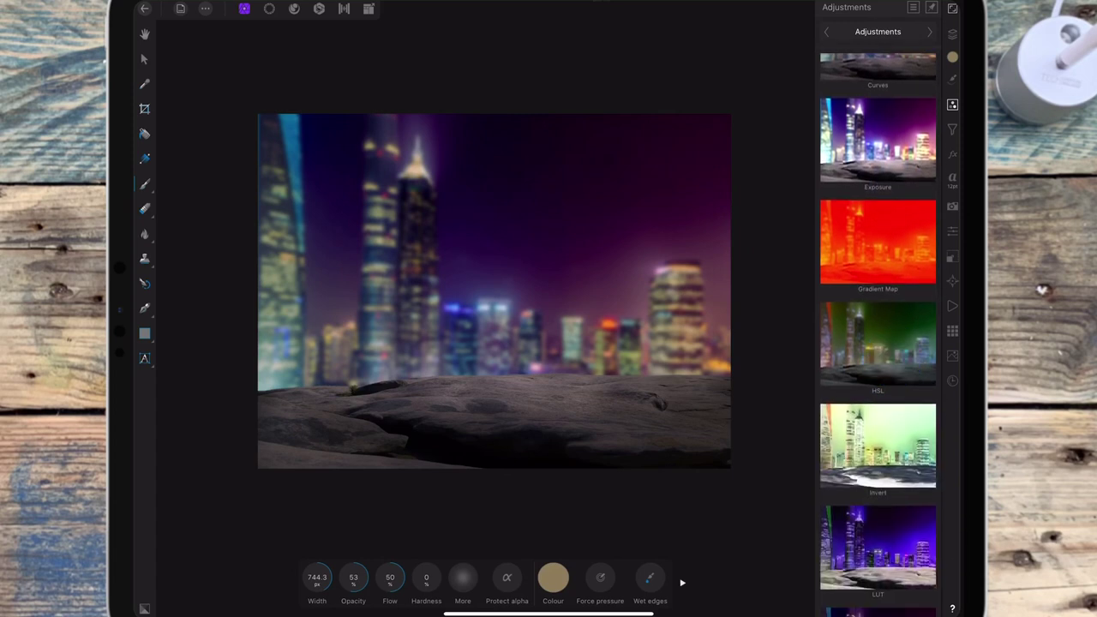
Step: Add an HSL adjustment that desaturates and slightly brightens the magenta range
{"action": "left_click", "coordinate": [878, 343]}
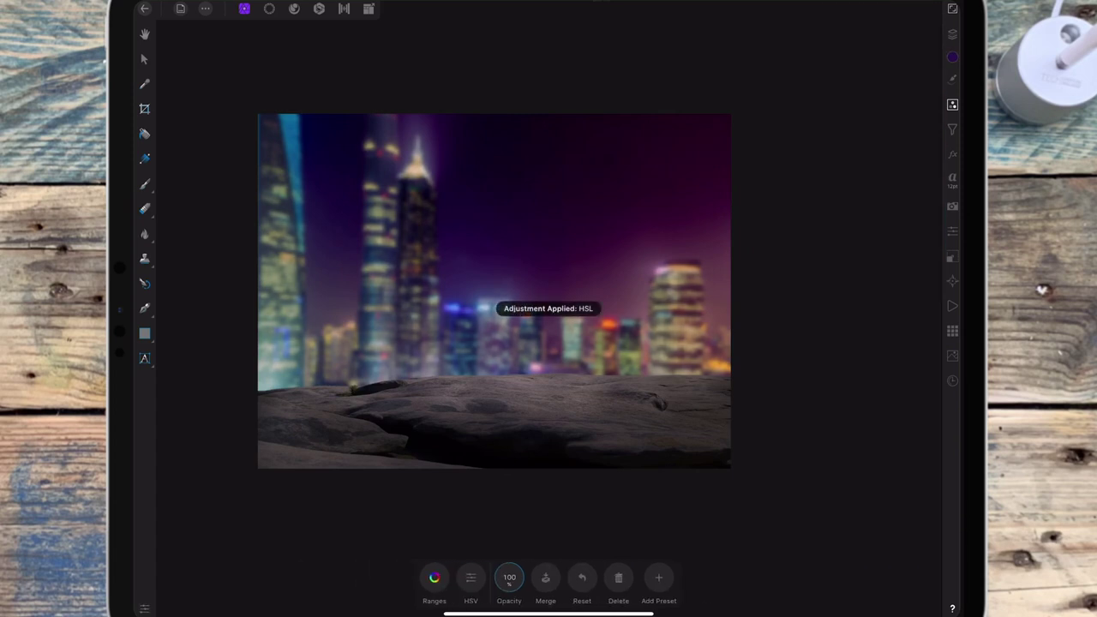
{"action": "left_click", "coordinate": [434, 578]}
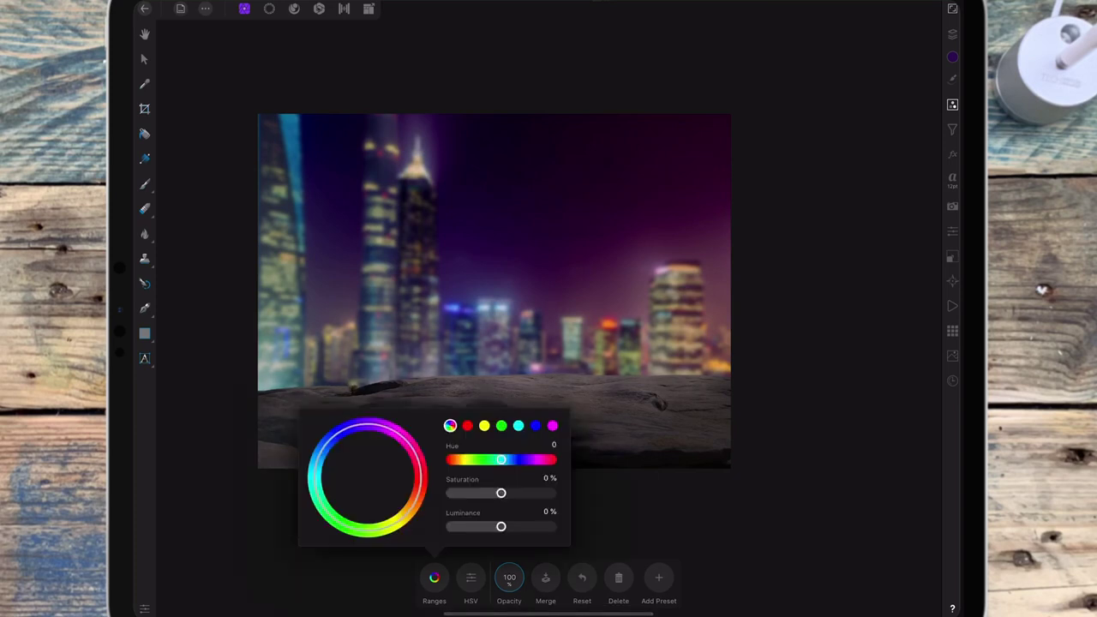
{"action": "left_click", "coordinate": [553, 425]}
{"action": "left_click_drag", "start_coordinate": [501, 493], "coordinate": [482, 493]}
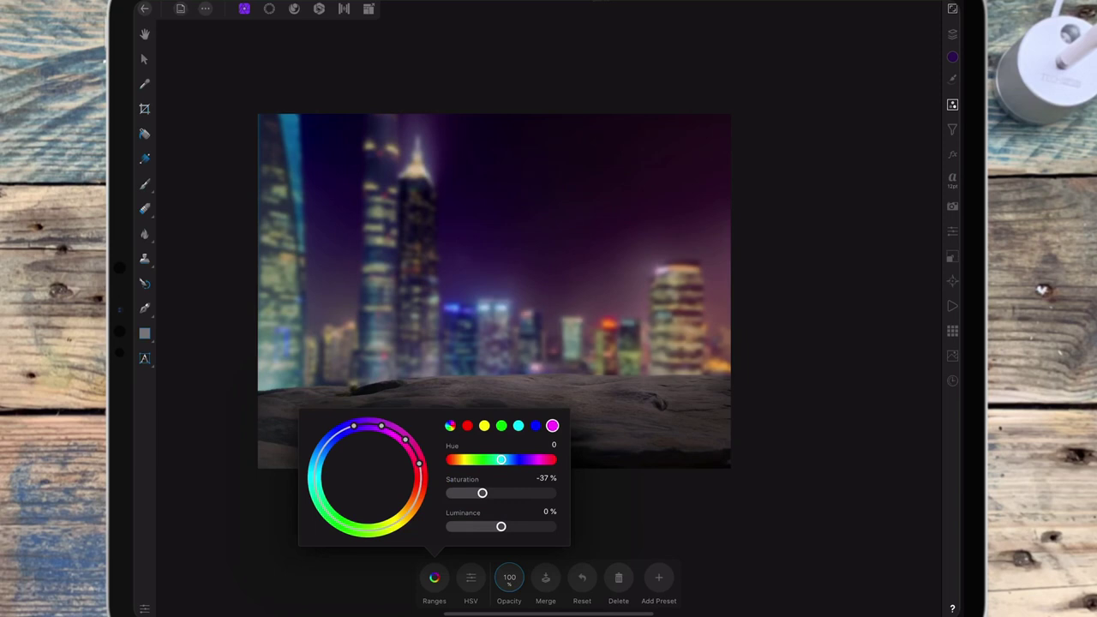
{"action": "left_click_drag", "start_coordinate": [501, 459], "coordinate": [504, 460]}
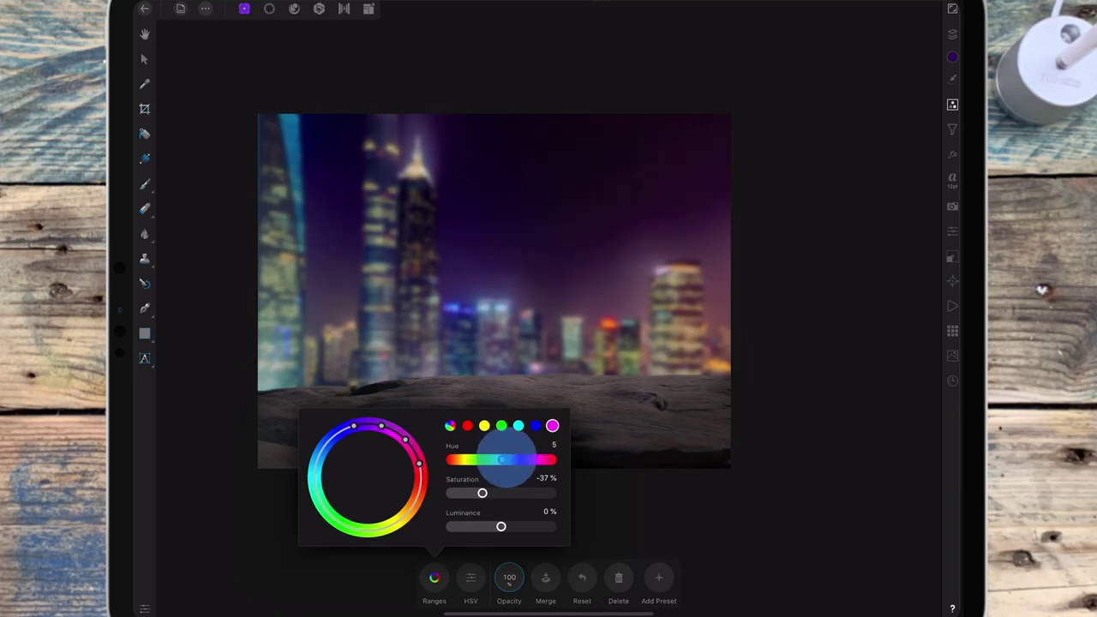
{"action": "mouse_move", "coordinate": [501, 527]}
{"action": "left_mouse_down"}
{"action": "mouse_move", "coordinate": [536, 519]}
{"action": "mouse_move", "coordinate": [521, 520]}
{"action": "left_mouse_up"}
Step: Set the master HSL values to Saturation -25% and Luminance 2%
{"action": "left_click", "coordinate": [450, 425]}
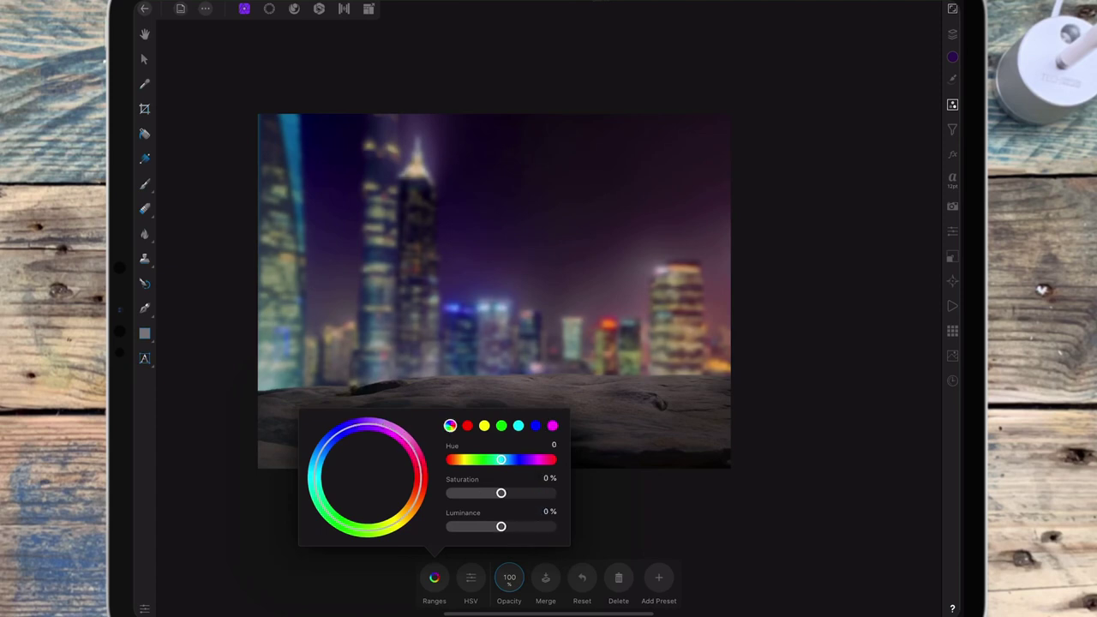
{"action": "left_click_drag", "start_coordinate": [502, 527], "coordinate": [488, 493]}
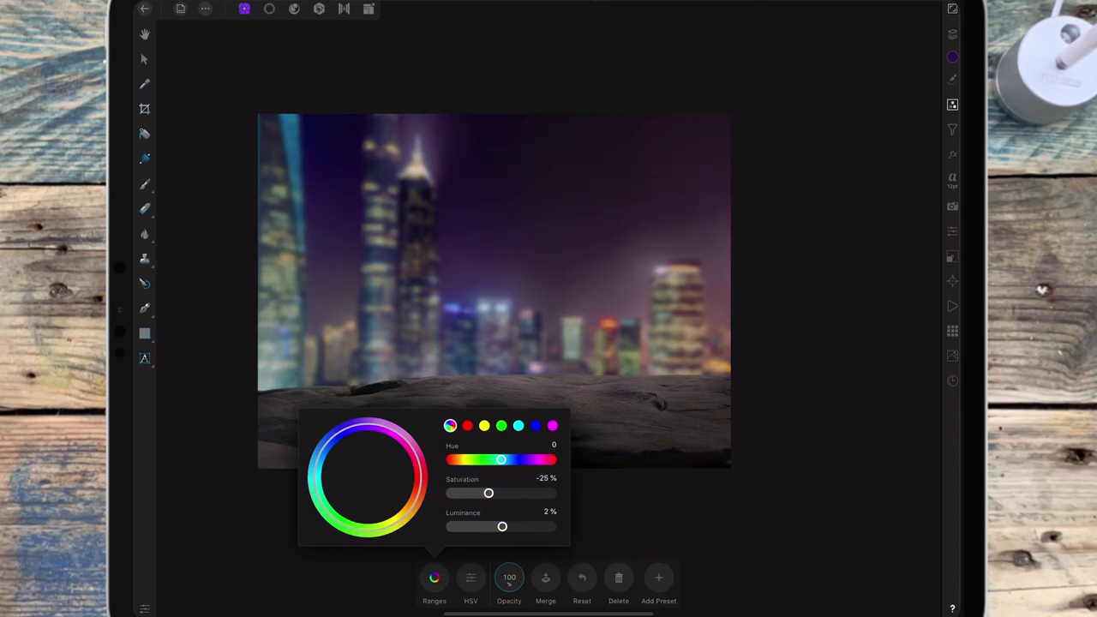
{"action": "left_click", "coordinate": [755, 257]}
{"action": "scroll", "coordinate": [757, 332], "scroll_direction": "down", "scroll_amount": 3}
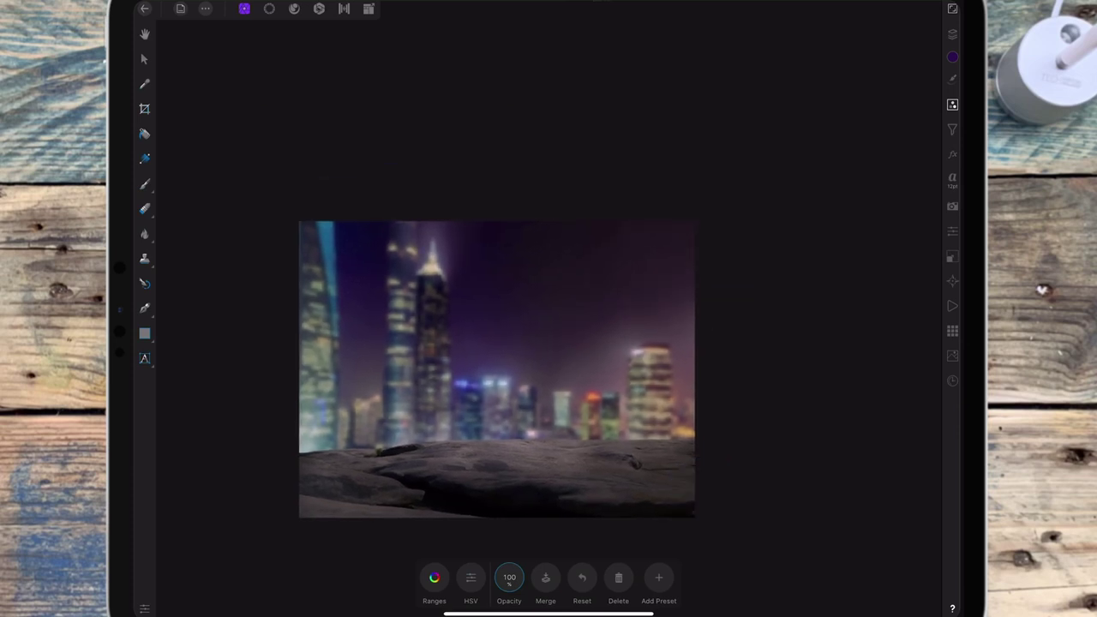
{"action": "left_click", "coordinate": [952, 34]}
{"action": "left_click", "coordinate": [797, 7]}
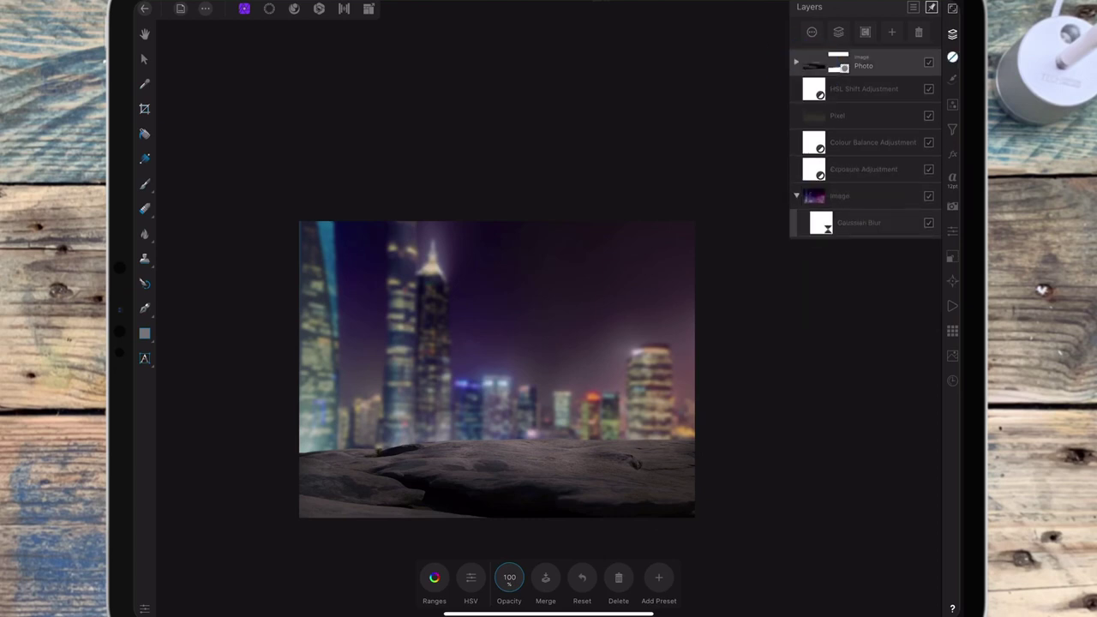
Step: Add a live 3.3 px Gaussian Blur to the rock with Protect Alpha on
{"action": "left_click", "coordinate": [953, 129]}
{"action": "left_click", "coordinate": [912, 176]}
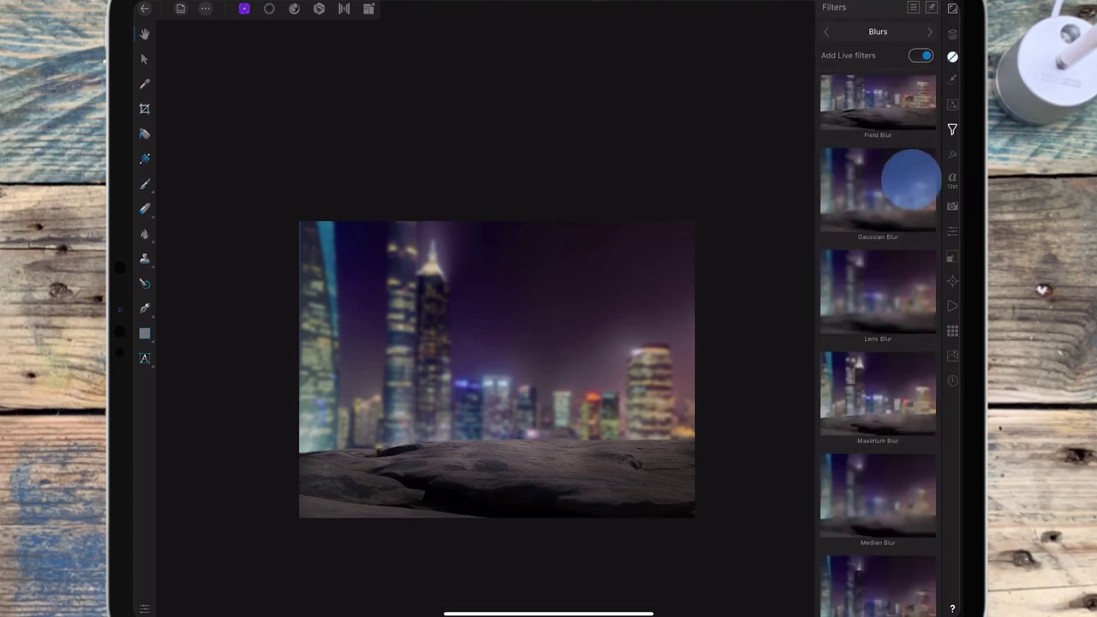
{"action": "left_click", "coordinate": [952, 32]}
{"action": "mouse_move", "coordinate": [449, 577]}
{"action": "left_mouse_down"}
{"action": "mouse_move", "coordinate": [480, 577]}
{"action": "mouse_move", "coordinate": [463, 577]}
{"action": "left_mouse_up"}
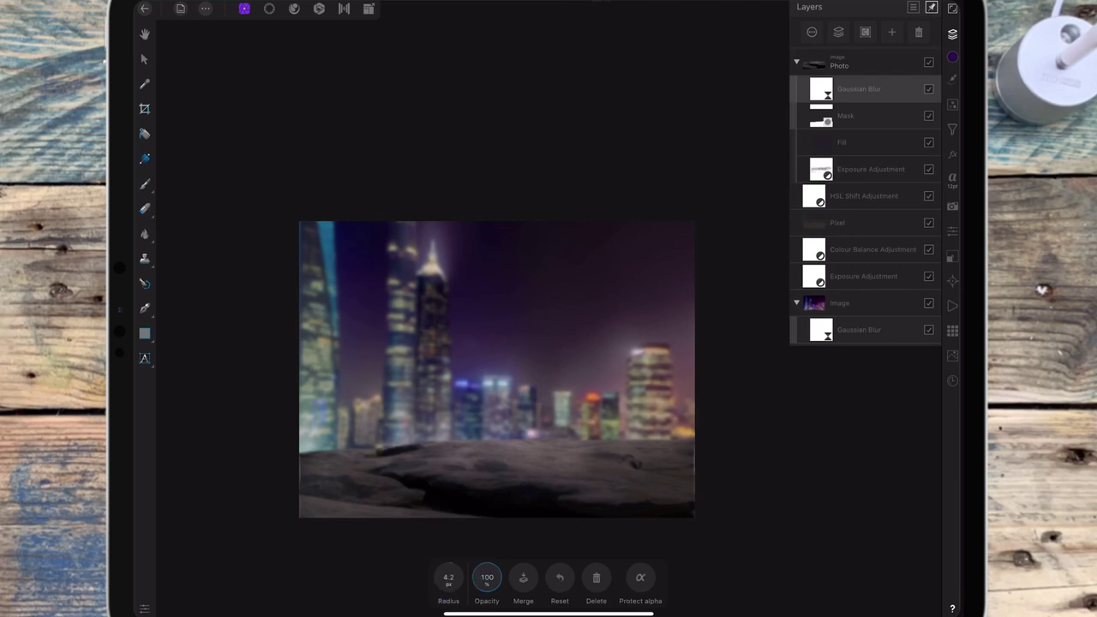
{"action": "left_click", "coordinate": [641, 577]}
{"action": "left_click_drag", "start_coordinate": [448, 577], "coordinate": [436, 577]}
{"action": "left_click_drag", "start_coordinate": [449, 577], "coordinate": [455, 577]}
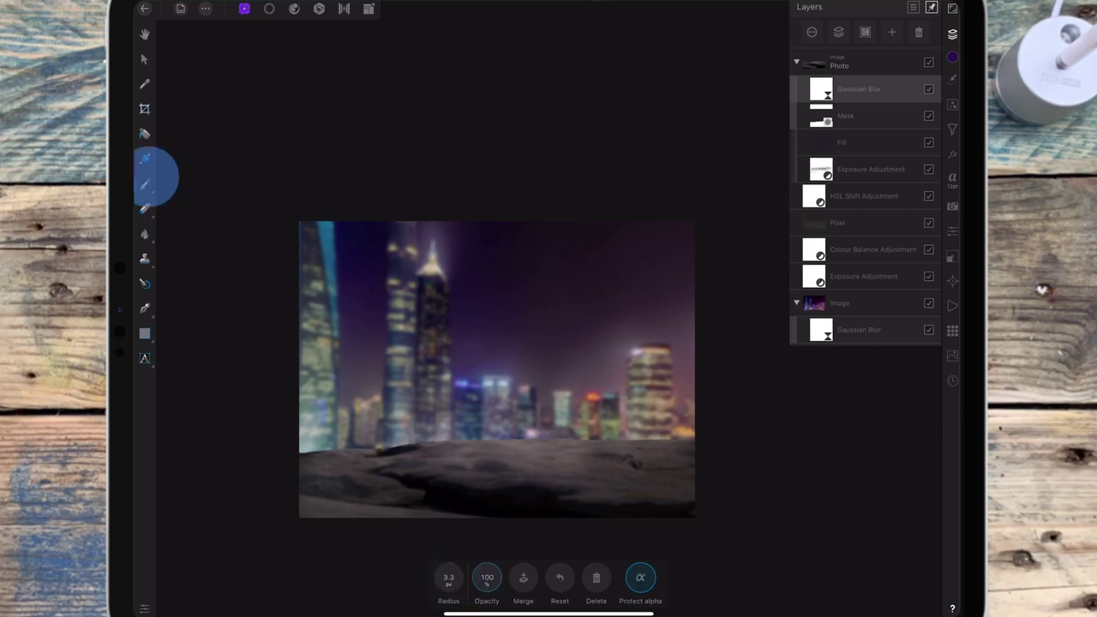
Step: Paint black on the blur mask along the lower-left rock and its top edge
{"action": "left_click", "coordinate": [145, 183]}
{"action": "left_click", "coordinate": [615, 577]}
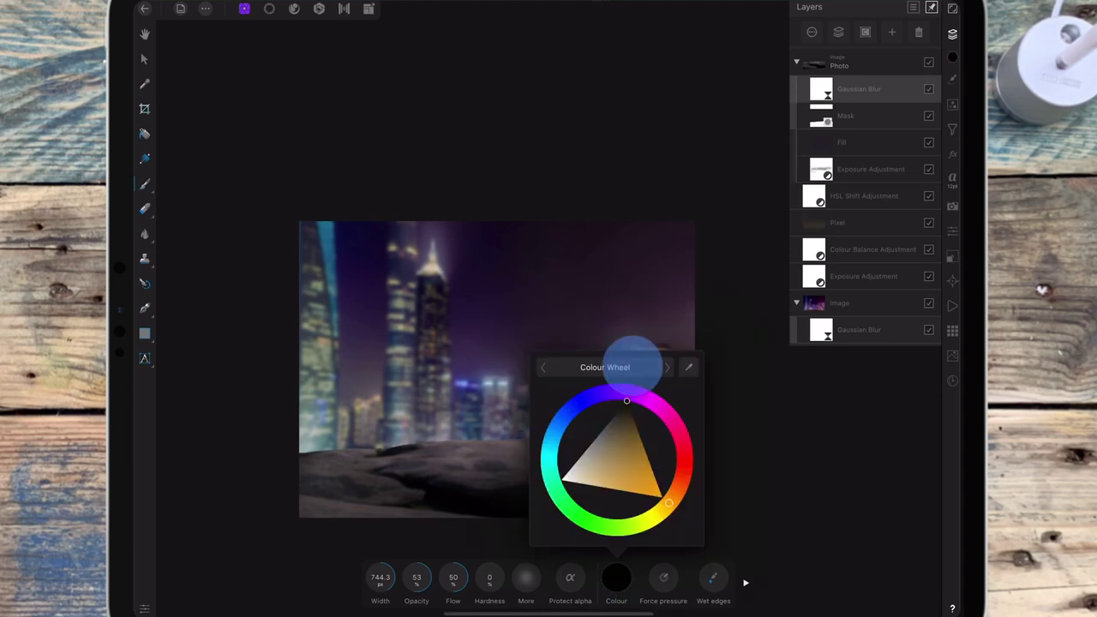
{"action": "left_click", "coordinate": [633, 360]}
{"action": "left_click", "coordinate": [422, 445]}
{"action": "mouse_move", "coordinate": [399, 450]}
{"action": "left_mouse_down"}
{"action": "mouse_move", "coordinate": [364, 449]}
{"action": "mouse_move", "coordinate": [384, 458]}
{"action": "mouse_move", "coordinate": [548, 446]}
{"action": "left_mouse_up"}
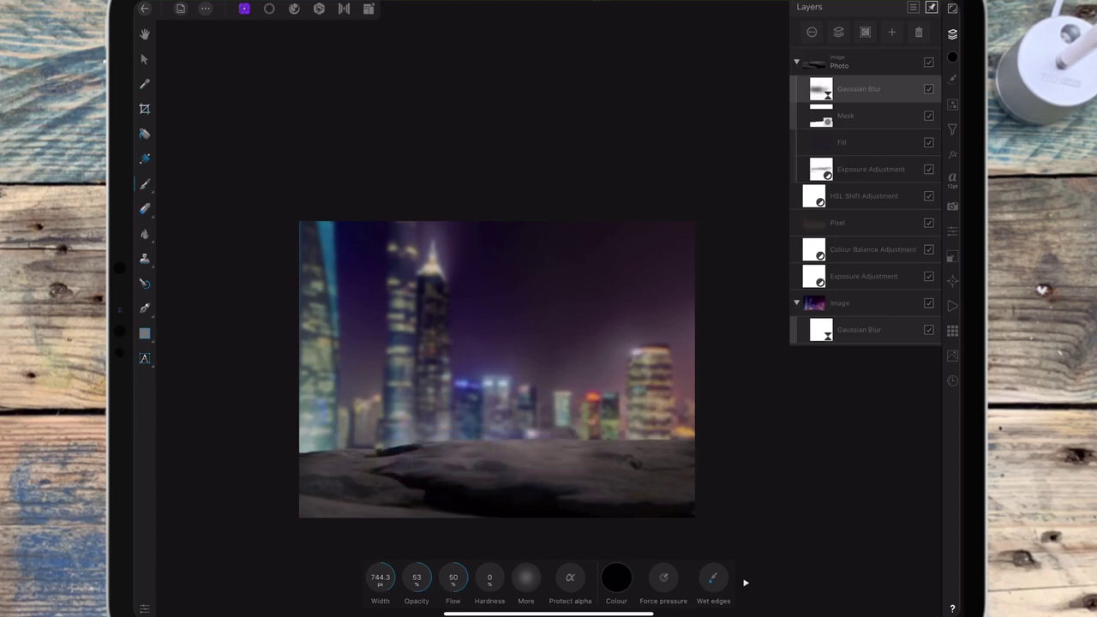
{"action": "left_click", "coordinate": [565, 445]}
{"action": "mouse_move", "coordinate": [564, 446]}
{"action": "left_mouse_down"}
{"action": "mouse_move", "coordinate": [666, 438]}
{"action": "mouse_move", "coordinate": [533, 440]}
{"action": "left_mouse_up"}
{"action": "left_click", "coordinate": [615, 435]}
Step: Mask out more blur across the lower rock and the skyline-rock edge
{"action": "left_click", "coordinate": [513, 440]}
{"action": "left_click", "coordinate": [407, 442]}
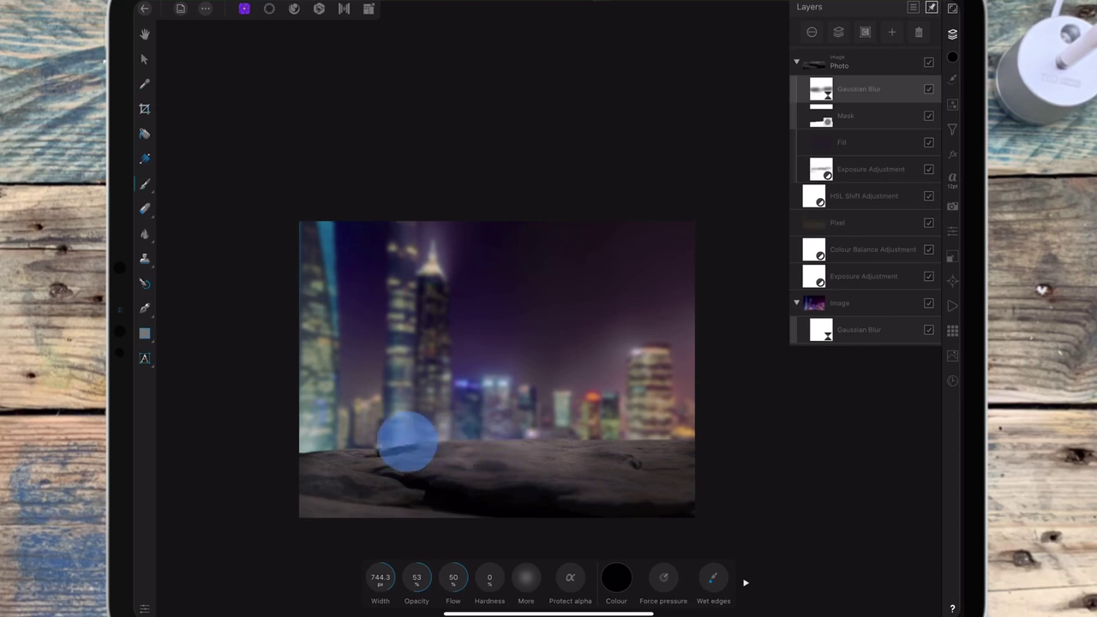
{"action": "left_click_drag", "start_coordinate": [377, 448], "coordinate": [526, 460]}
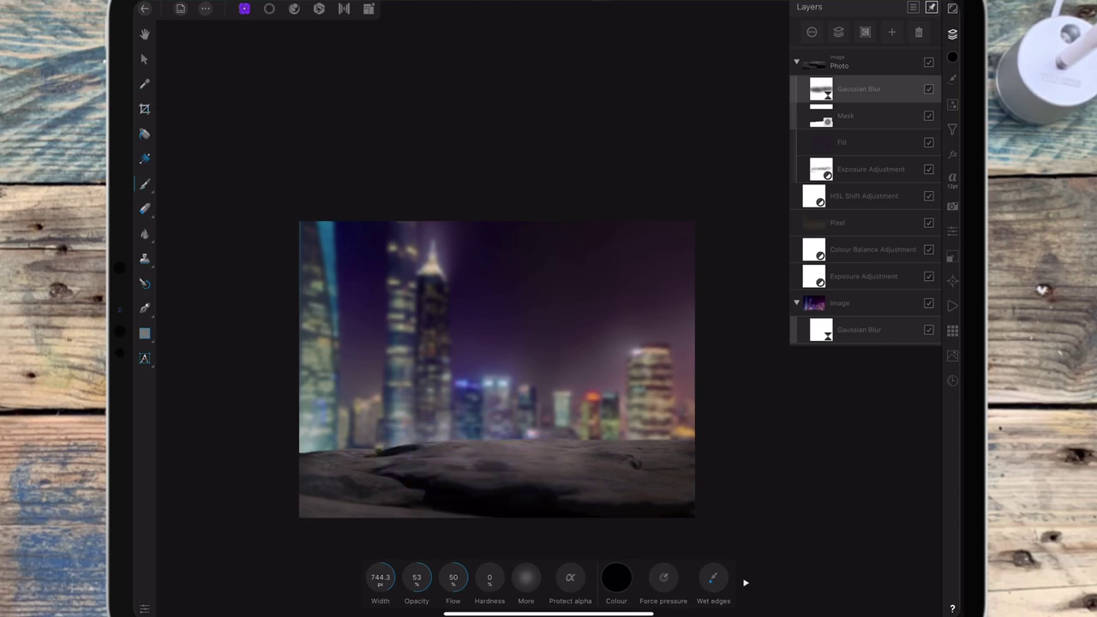
{"action": "left_click", "coordinate": [493, 473]}
{"action": "mouse_move", "coordinate": [334, 458]}
{"action": "left_mouse_down"}
{"action": "mouse_move", "coordinate": [561, 428]}
{"action": "mouse_move", "coordinate": [694, 429]}
{"action": "left_mouse_up"}
{"action": "left_click", "coordinate": [672, 430]}
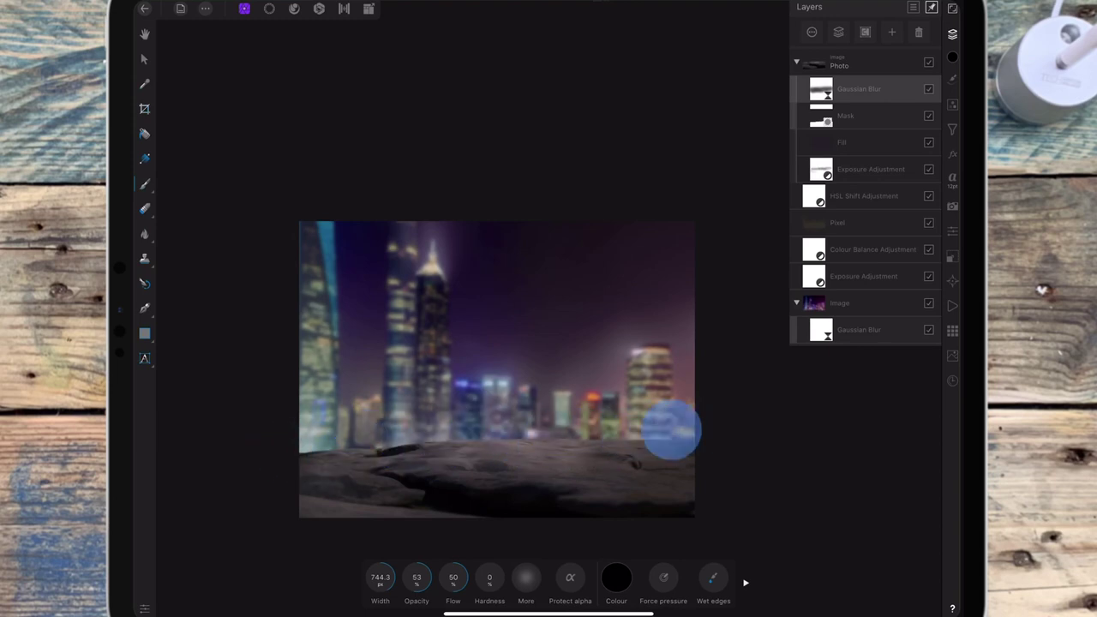
{"action": "left_click_drag", "start_coordinate": [465, 458], "coordinate": [543, 463]}
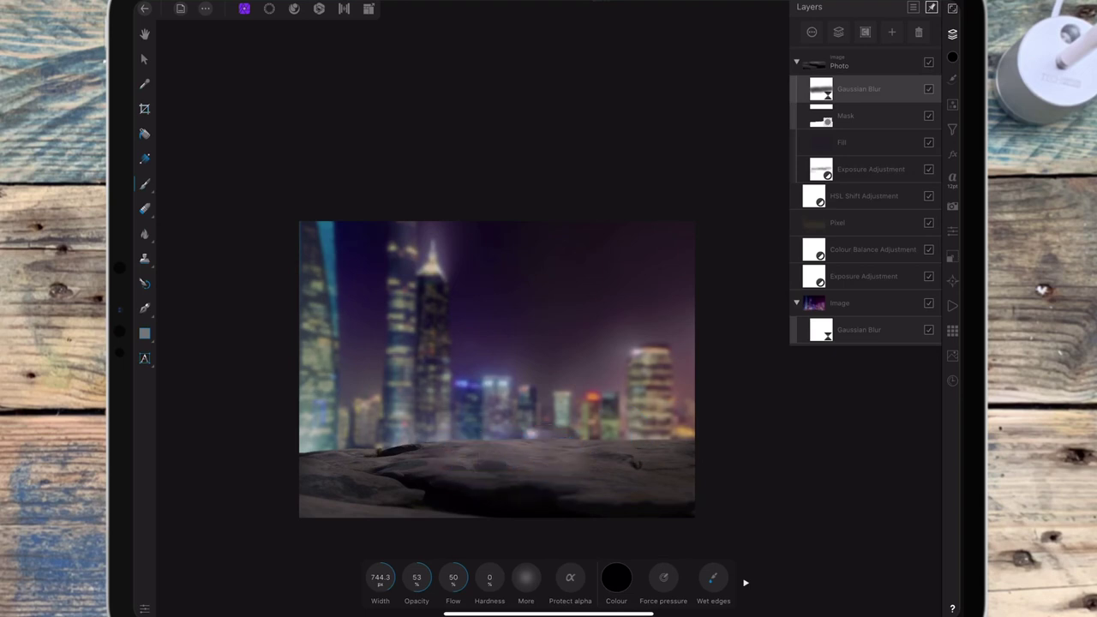
Step: Raise the rock Photo group's Gaussian Blur radius to 7.4 px
{"action": "left_click", "coordinate": [877, 86]}
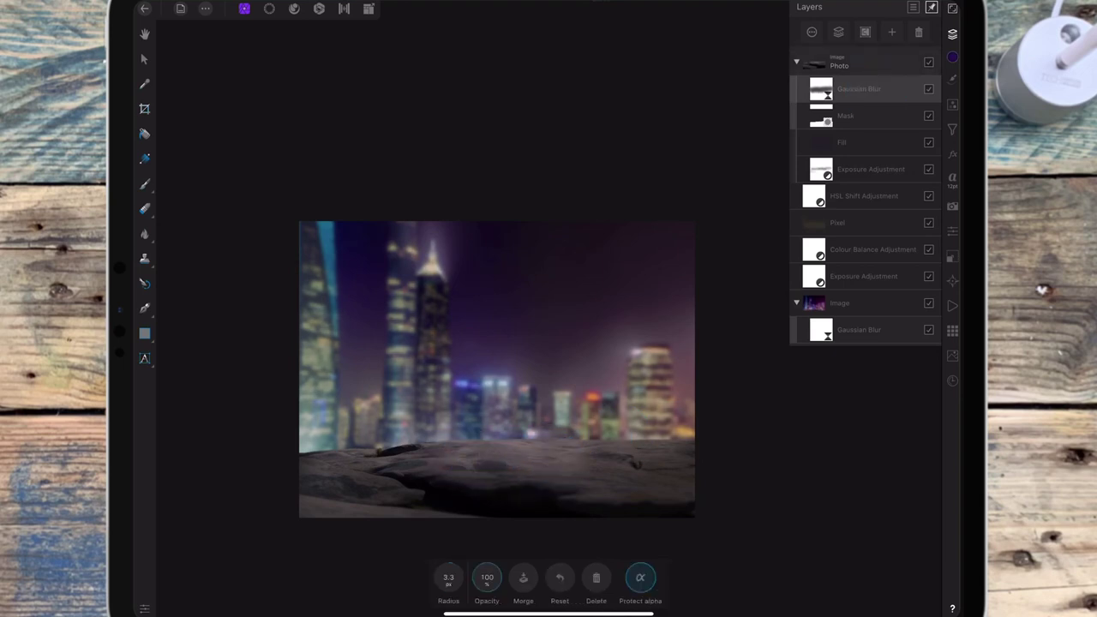
{"action": "left_click_drag", "start_coordinate": [449, 577], "coordinate": [463, 577]}
{"action": "left_click_drag", "start_coordinate": [449, 577], "coordinate": [467, 574]}
Step: Paint extra blur onto the lower-left and middle rock on the blur mask with a white brush at 37% opacity
{"action": "left_click", "coordinate": [144, 184]}
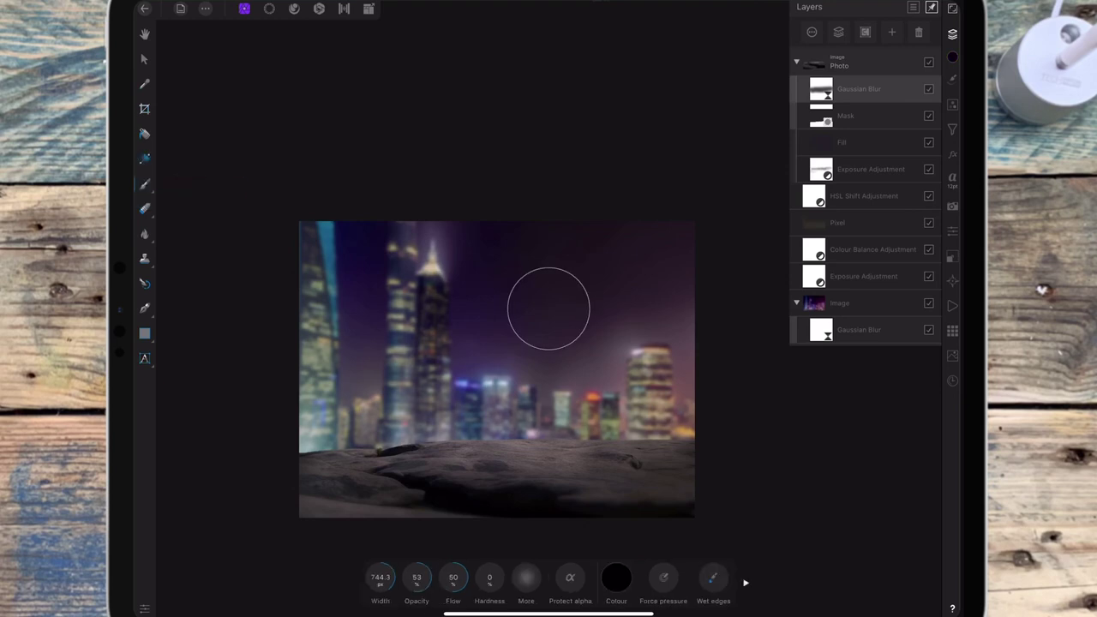
{"action": "left_click", "coordinate": [616, 577]}
{"action": "left_click", "coordinate": [566, 485]}
{"action": "left_click", "coordinate": [521, 514]}
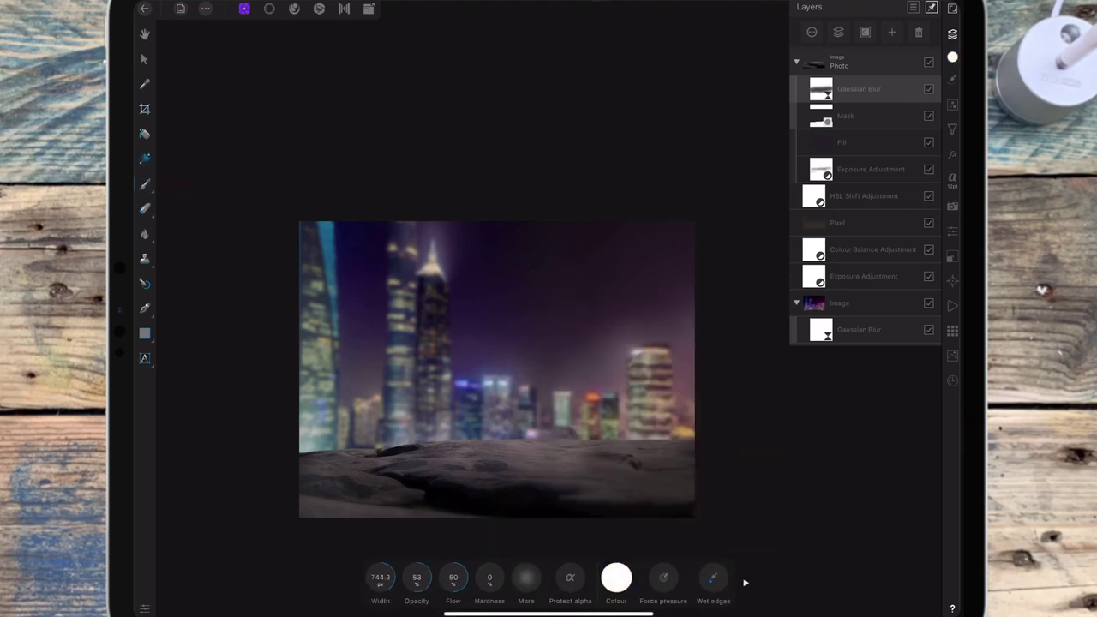
{"action": "left_click_drag", "start_coordinate": [399, 572], "coordinate": [369, 571]}
{"action": "left_click_drag", "start_coordinate": [321, 485], "coordinate": [362, 501]}
{"action": "left_click", "coordinate": [546, 504]}
{"action": "left_click_drag", "start_coordinate": [581, 477], "coordinate": [521, 480]}
{"action": "left_click", "coordinate": [467, 472]}
Step: Paint with black to remove blur from the right-hand rock and along the foreground
{"action": "left_click", "coordinate": [616, 577]}
{"action": "left_click", "coordinate": [617, 433]}
{"action": "left_click", "coordinate": [626, 358]}
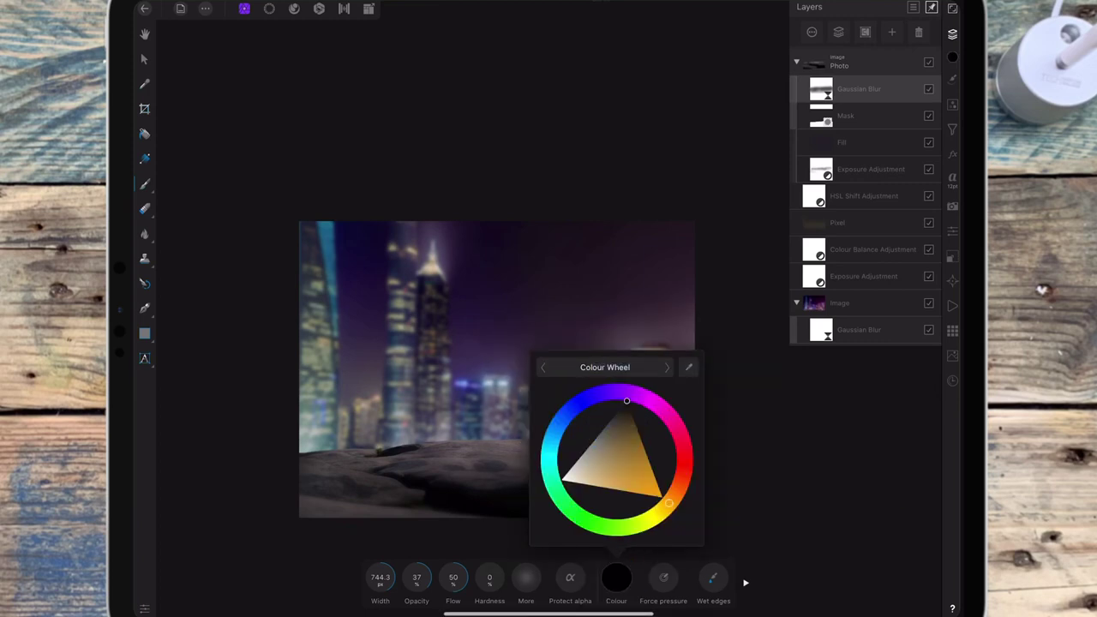
{"action": "left_click_drag", "start_coordinate": [636, 493], "coordinate": [671, 493]}
{"action": "left_click", "coordinate": [689, 489]}
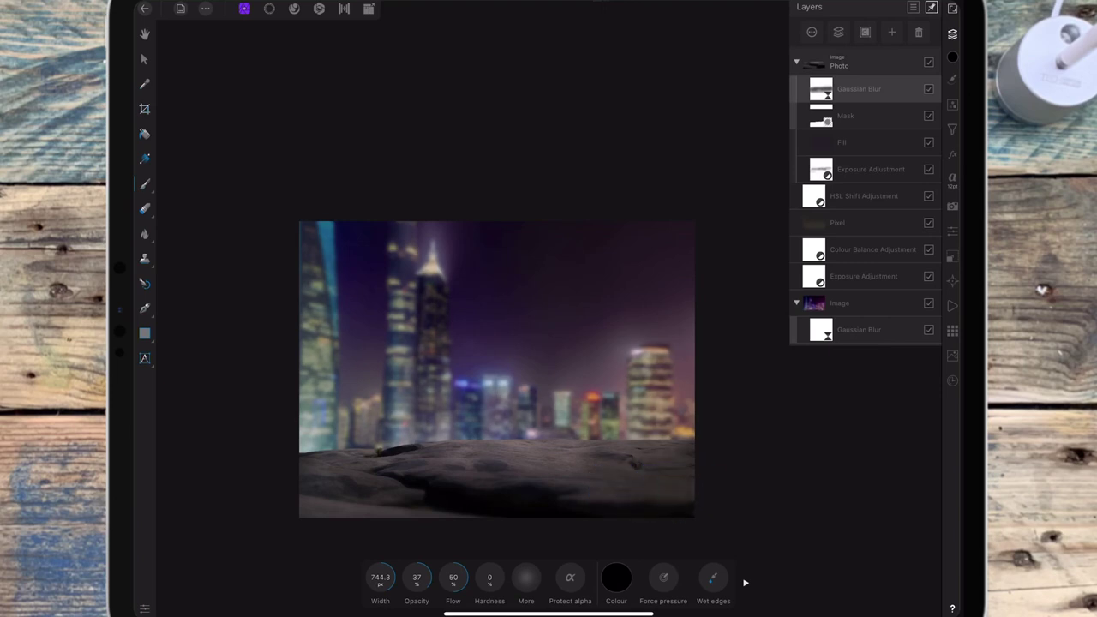
{"action": "left_click", "coordinate": [692, 482]}
{"action": "left_click_drag", "start_coordinate": [470, 466], "coordinate": [532, 456]}
Step: Collapse the Photo group and move Exposure, Colour Balance, Pixel and HSL Shift into the Image group
{"action": "left_click", "coordinate": [797, 62]}
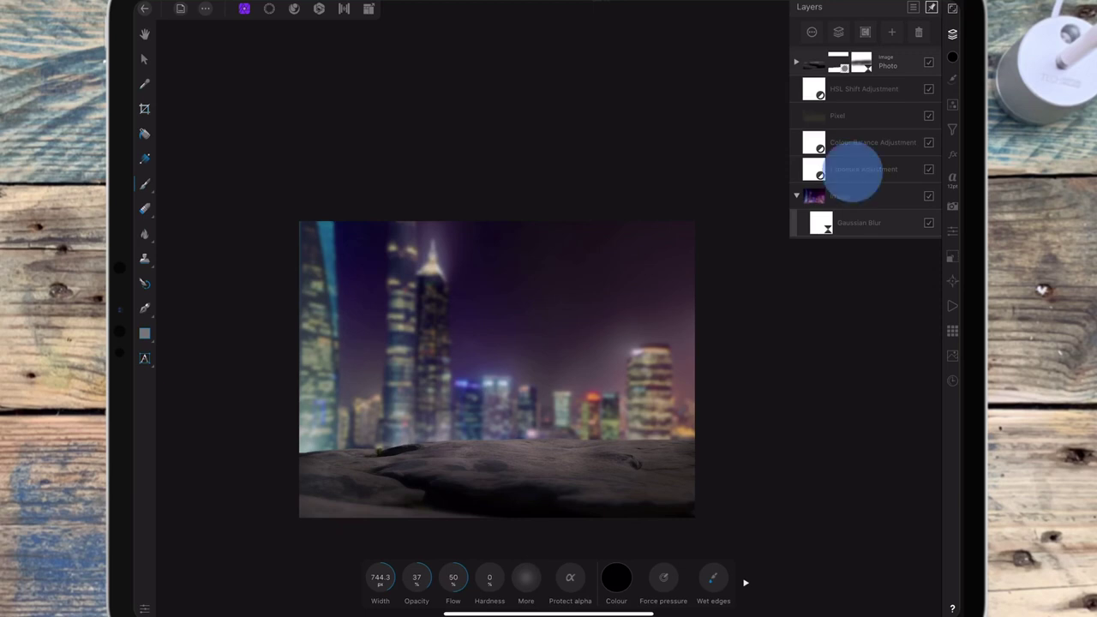
{"action": "left_click_drag", "start_coordinate": [857, 169], "coordinate": [875, 210]}
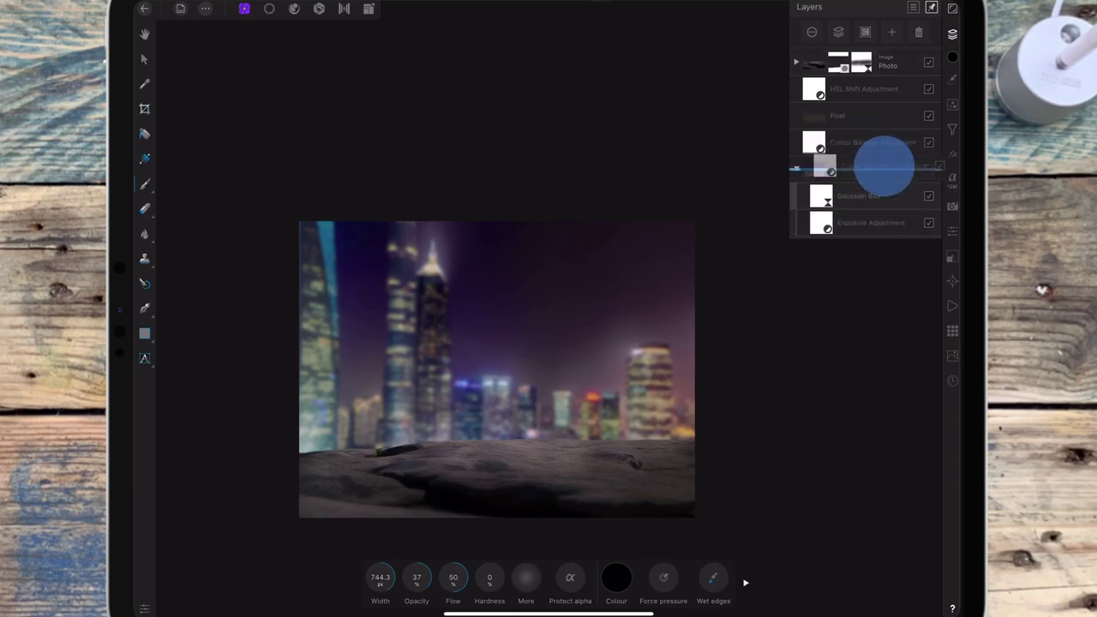
{"action": "left_click_drag", "start_coordinate": [872, 142], "coordinate": [879, 194]}
{"action": "left_click_drag", "start_coordinate": [858, 115], "coordinate": [896, 164]}
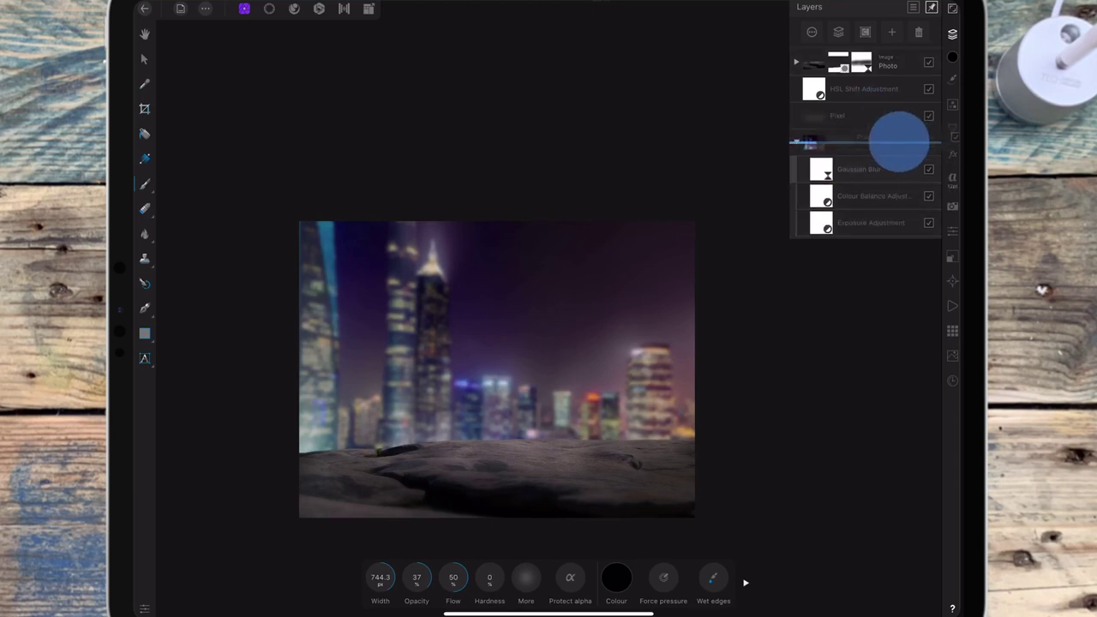
{"action": "left_click_drag", "start_coordinate": [877, 94], "coordinate": [892, 139]}
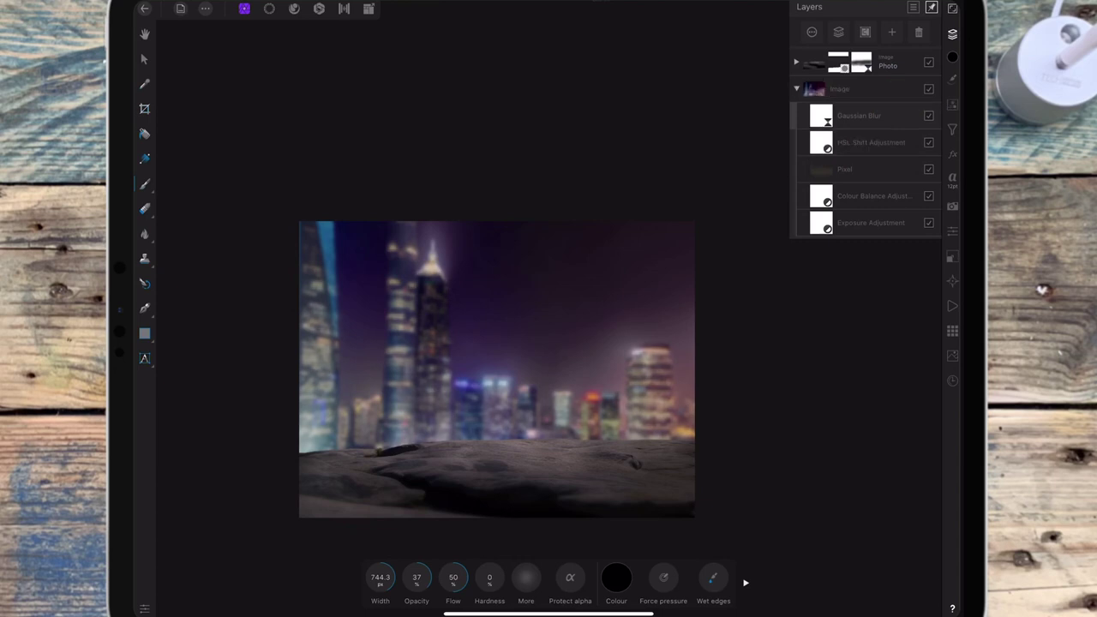
{"action": "left_click", "coordinate": [796, 89]}
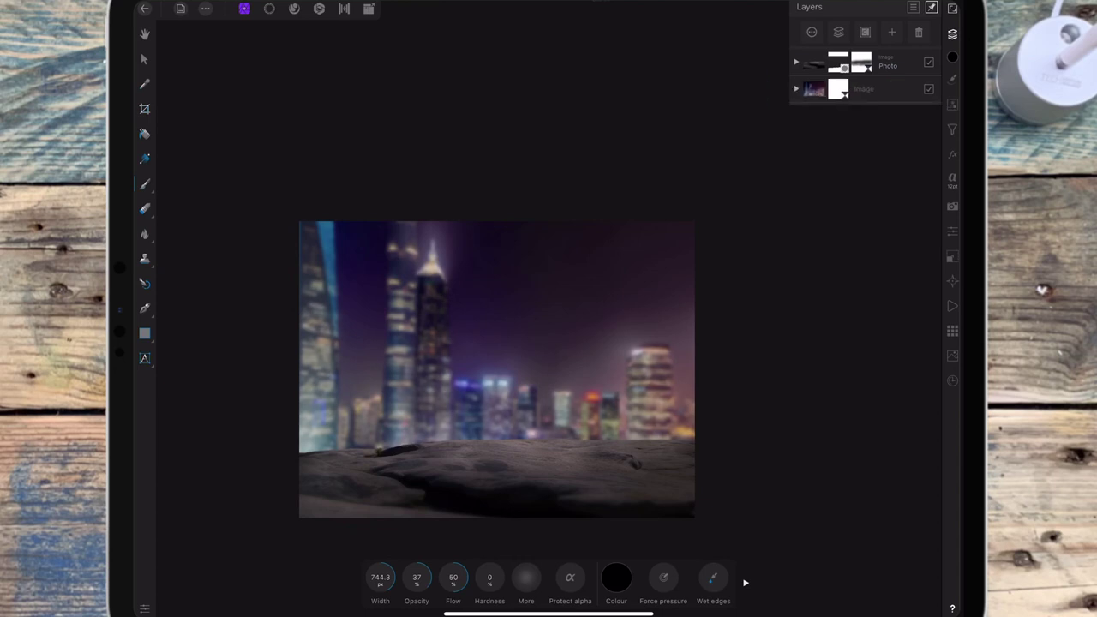
{"action": "left_click", "coordinate": [797, 89]}
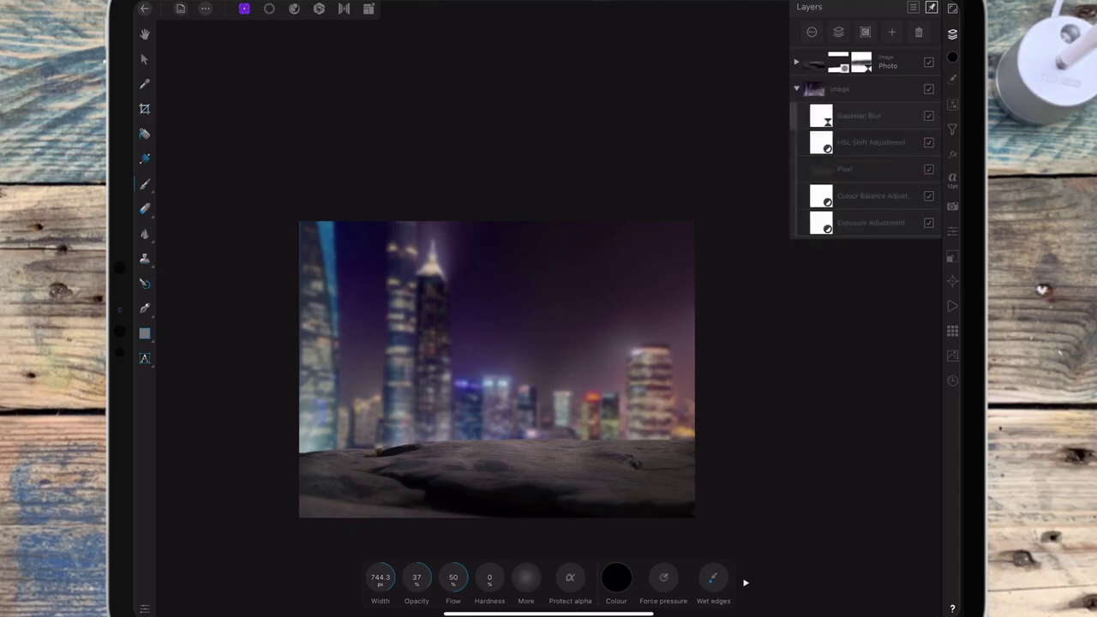
{"action": "left_click", "coordinate": [883, 115]}
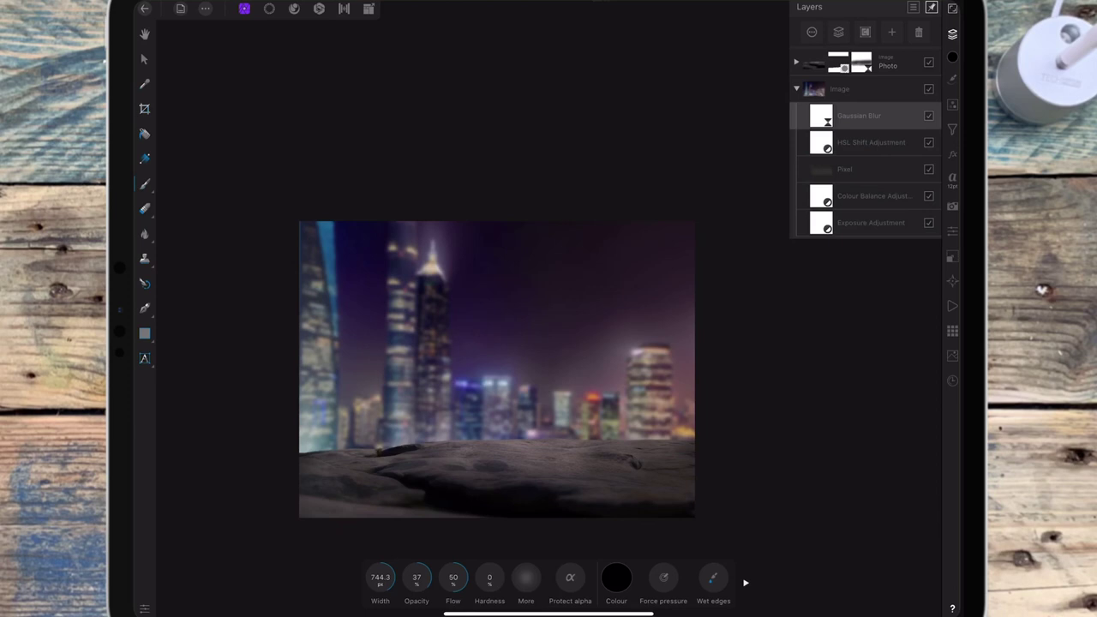
{"action": "left_click", "coordinate": [871, 142]}
{"action": "left_click", "coordinate": [875, 195]}
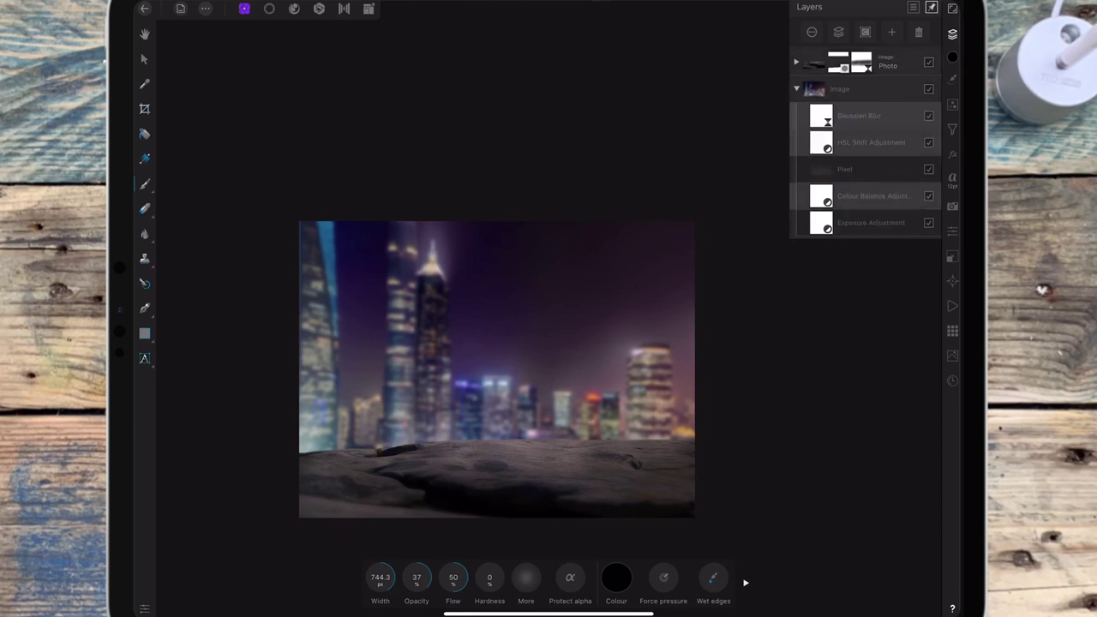
{"action": "left_click", "coordinate": [872, 223]}
{"action": "left_click", "coordinate": [929, 223]}
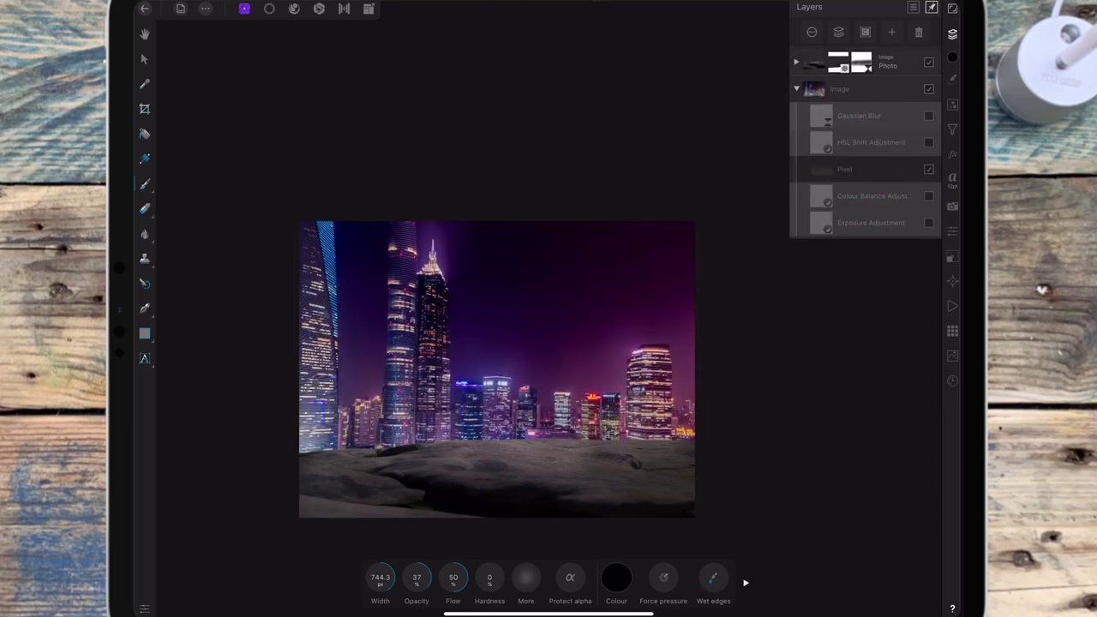
{"action": "left_click", "coordinate": [929, 223]}
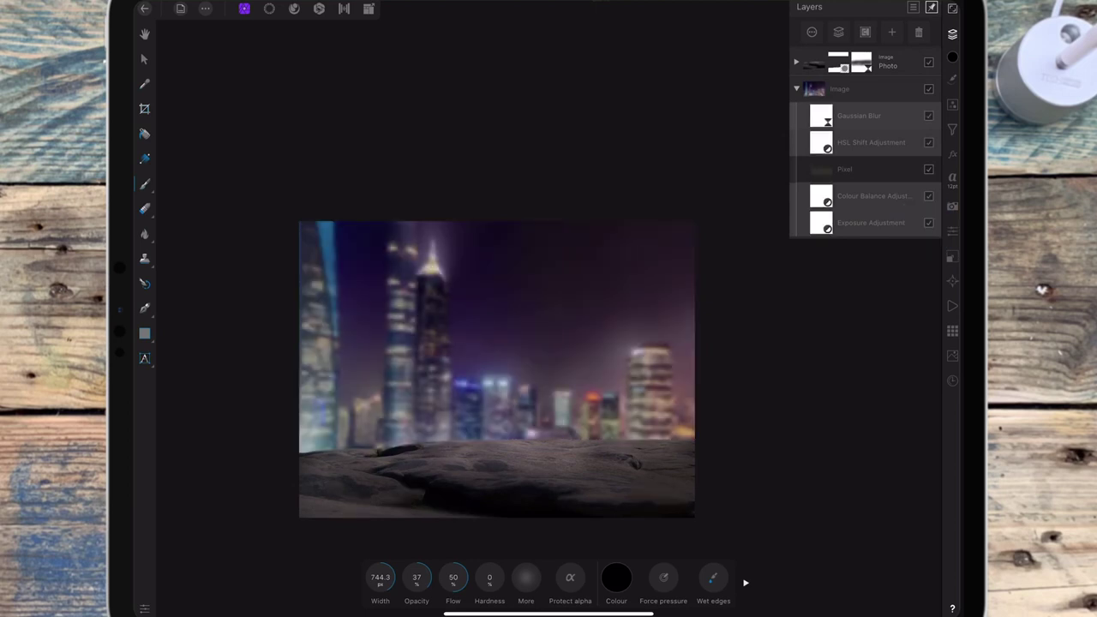
{"action": "left_click", "coordinate": [929, 223]}
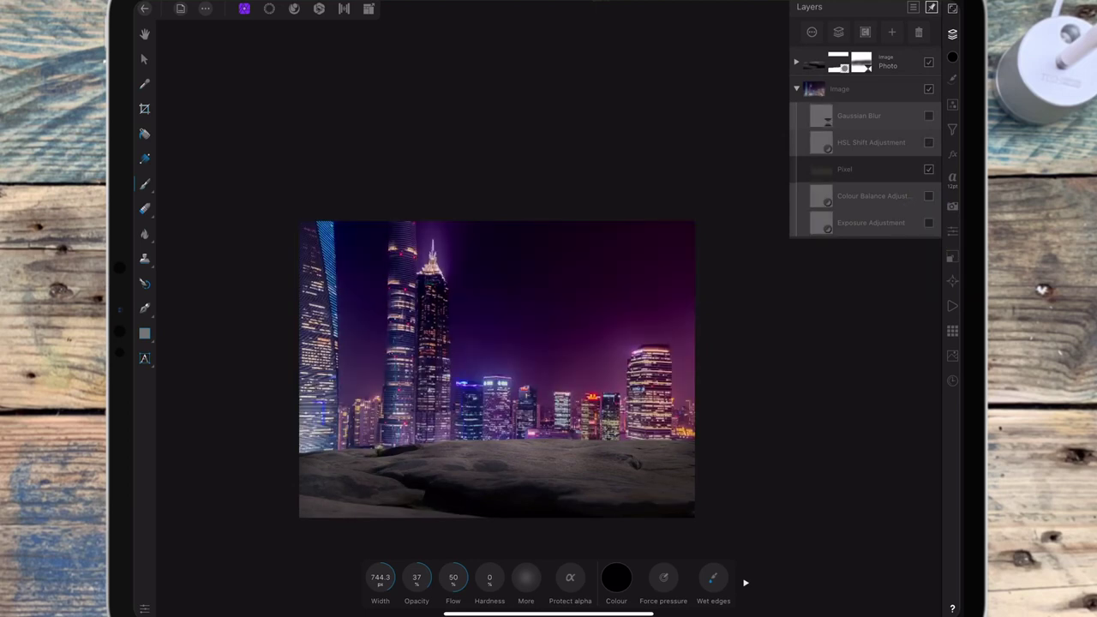
{"action": "left_click", "coordinate": [928, 223]}
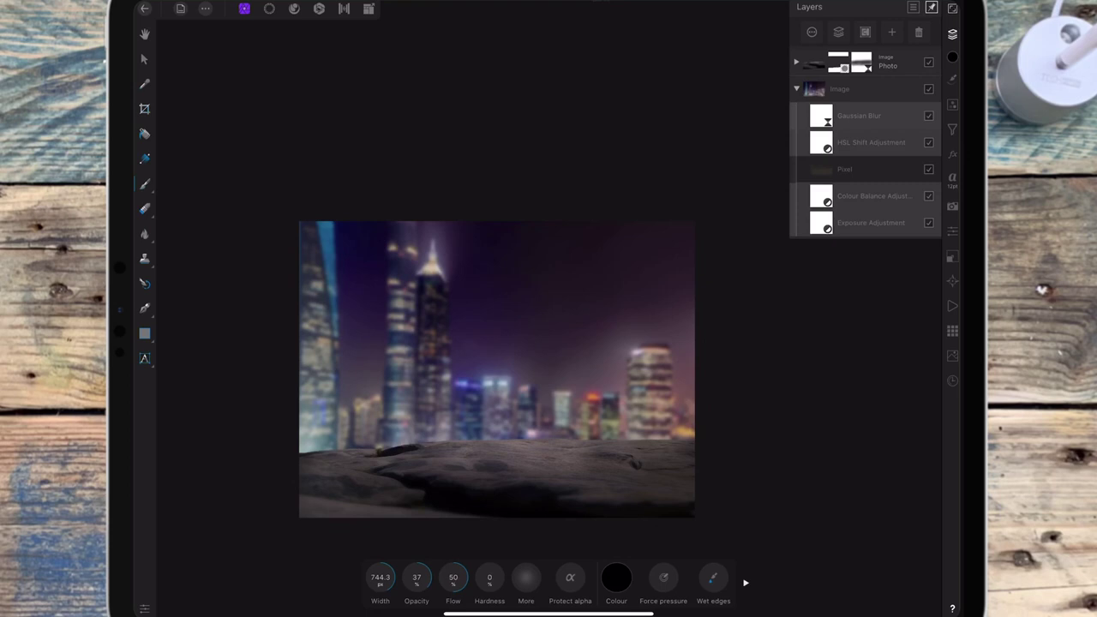
{"action": "left_click", "coordinate": [894, 260]}
{"action": "left_click", "coordinate": [857, 89]}
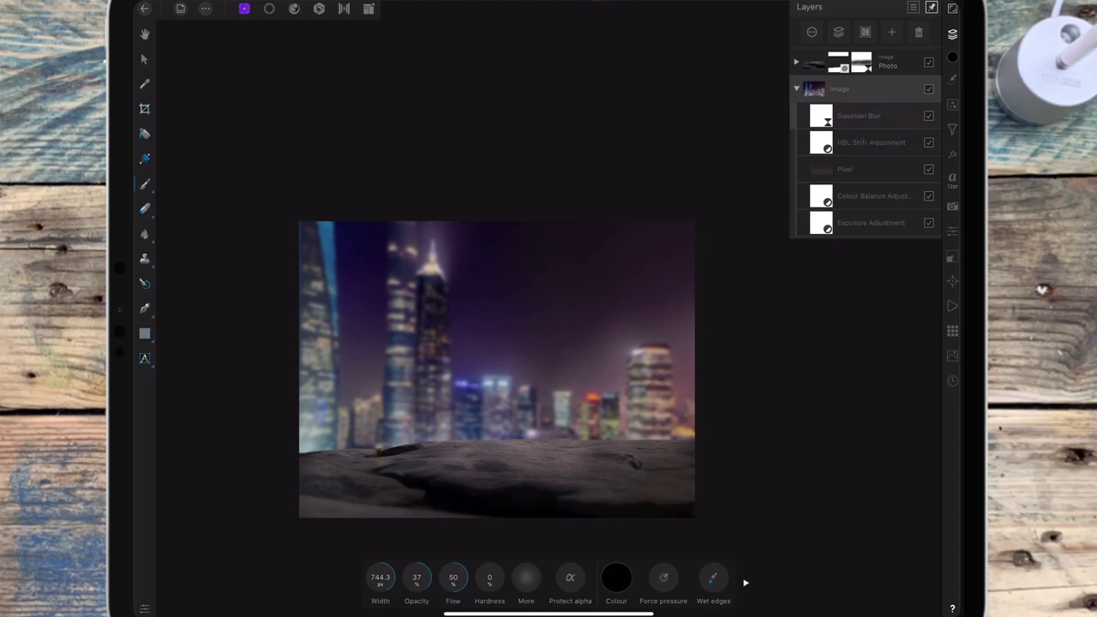
{"action": "left_click", "coordinate": [861, 116]}
Step: Lower the city background's Gaussian Blur to 4.3 px, toggling the Pixel layer to compare
{"action": "left_click_drag", "start_coordinate": [448, 578], "coordinate": [445, 578]}
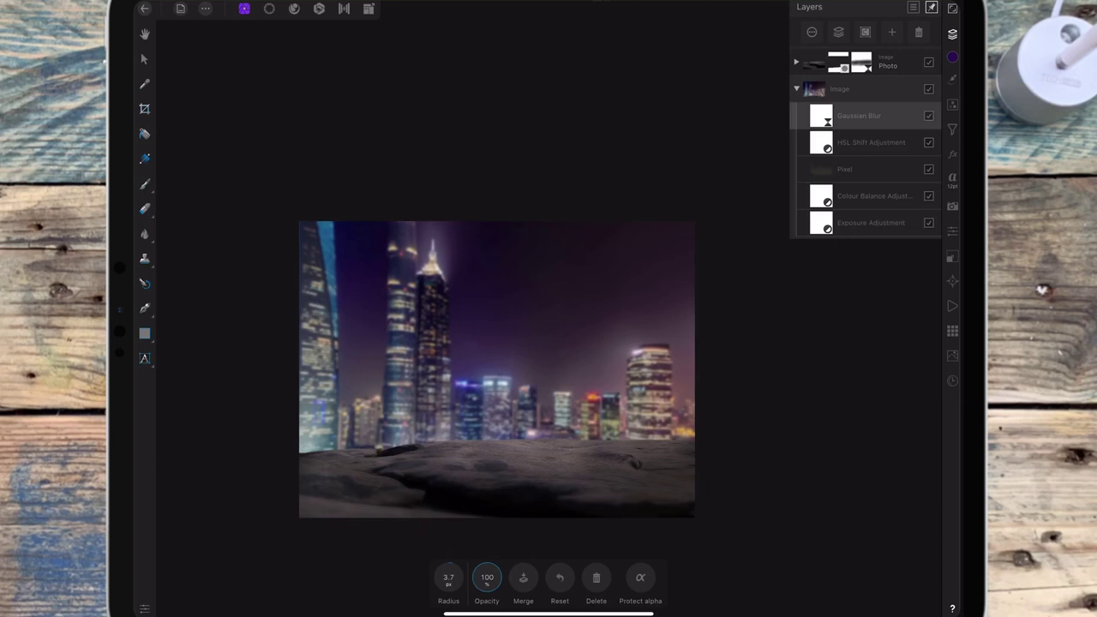
{"action": "left_click_drag", "start_coordinate": [449, 578], "coordinate": [459, 579]}
{"action": "left_click", "coordinate": [929, 169]}
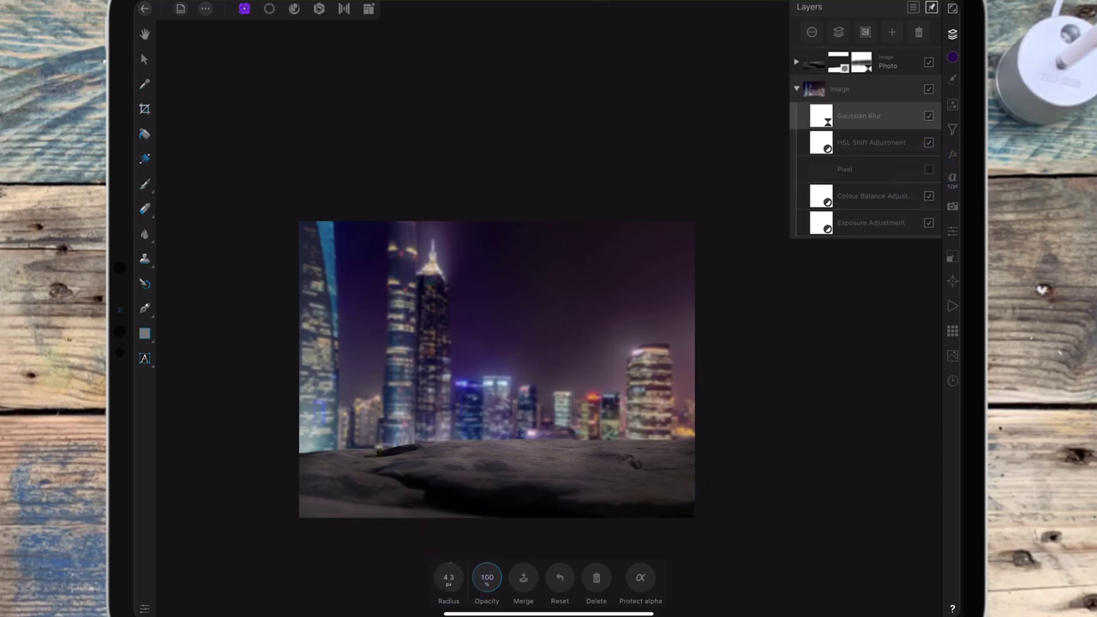
{"action": "left_click", "coordinate": [928, 169]}
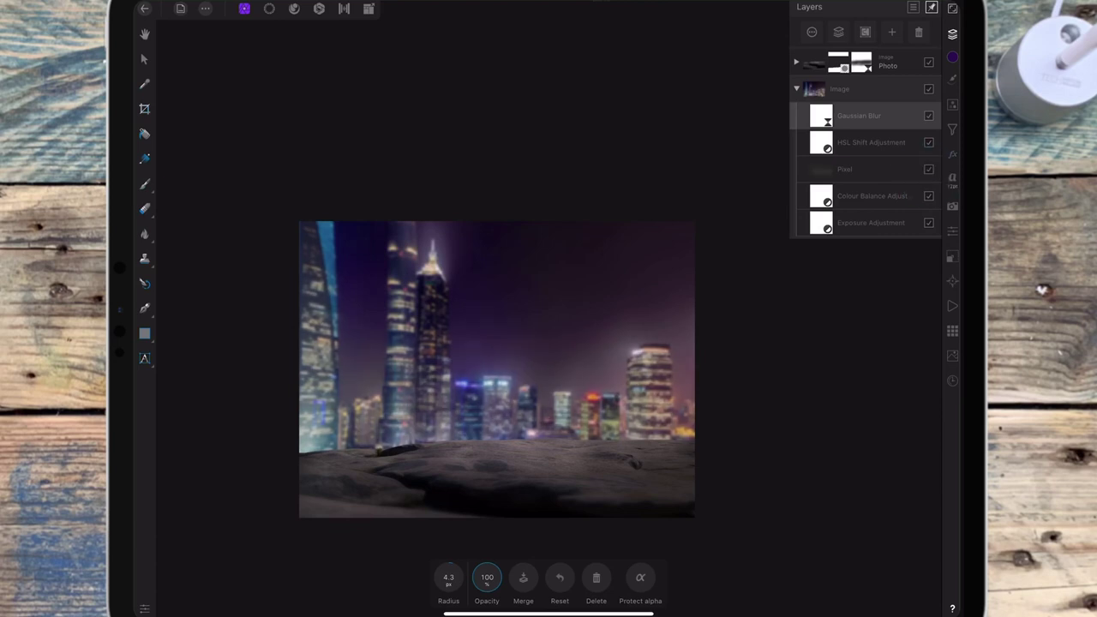
Step: Set the gold haze Pixel layer's opacity to 13%, collapse the Image group, and show the Adjustments list
{"action": "left_click", "coordinate": [857, 169]}
{"action": "left_click", "coordinate": [857, 169]}
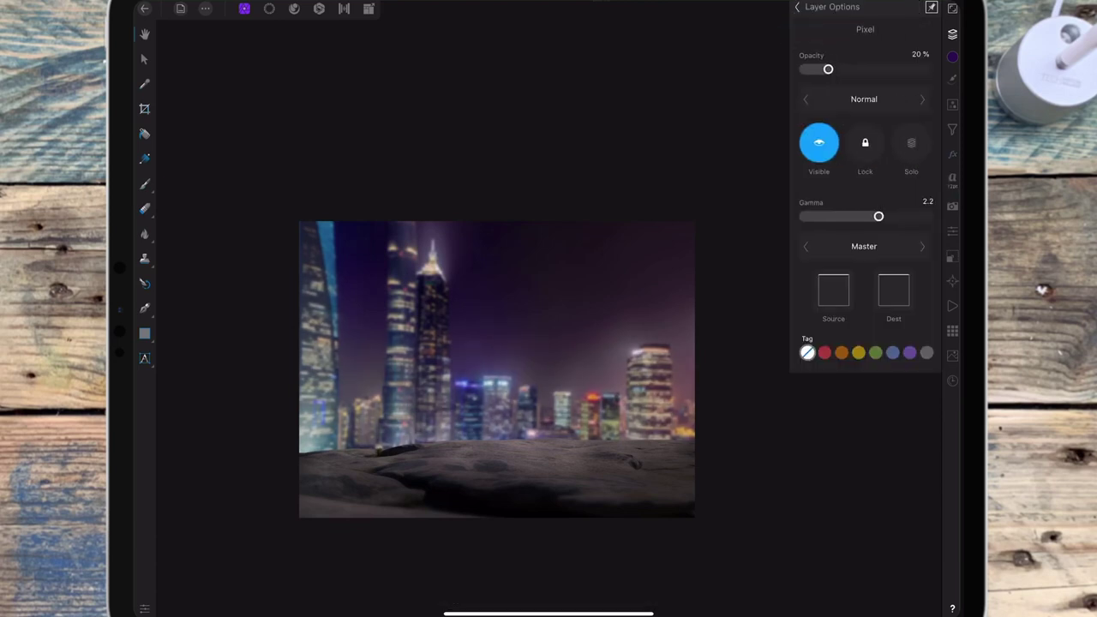
{"action": "mouse_move", "coordinate": [829, 68]}
{"action": "left_mouse_down"}
{"action": "mouse_move", "coordinate": [811, 71]}
{"action": "mouse_move", "coordinate": [820, 69]}
{"action": "left_mouse_up"}
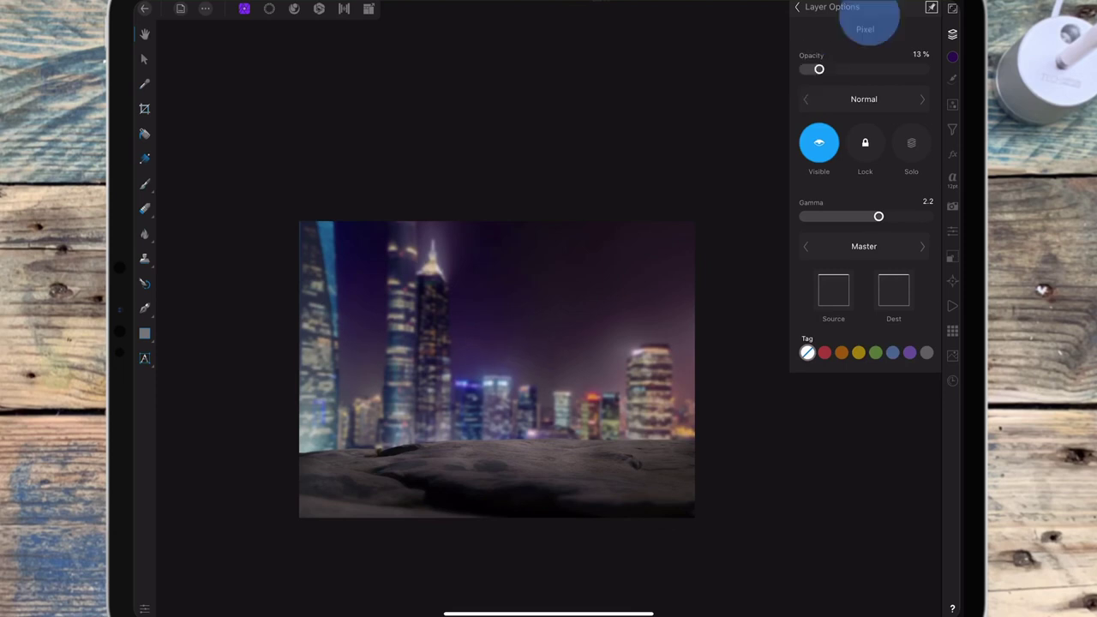
{"action": "left_click", "coordinate": [870, 24]}
{"action": "left_click", "coordinate": [796, 89]}
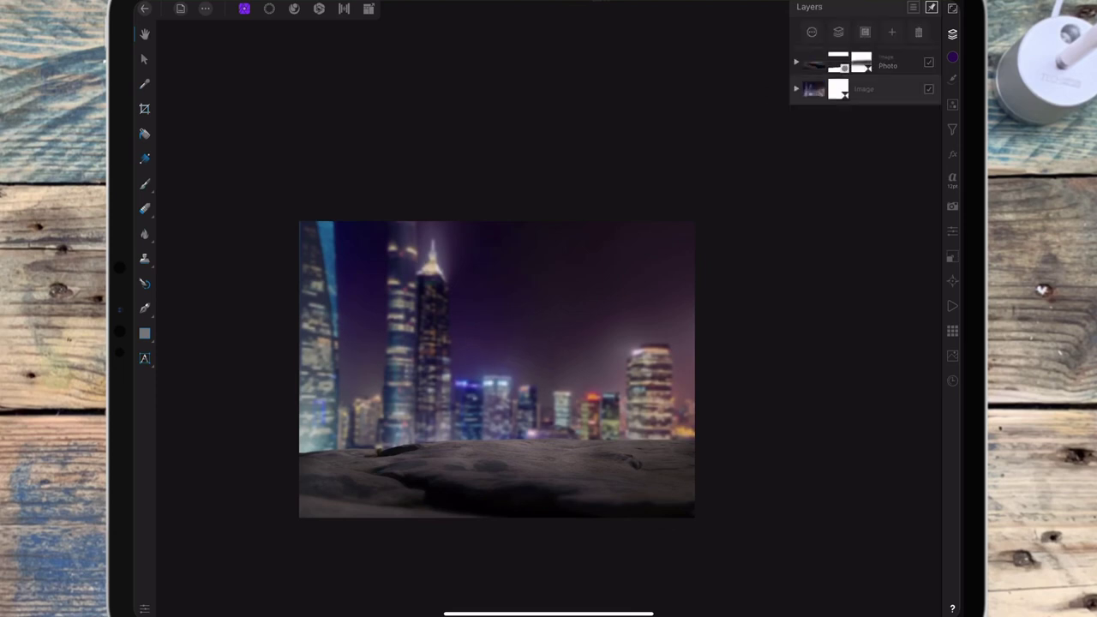
{"action": "left_click", "coordinate": [953, 104]}
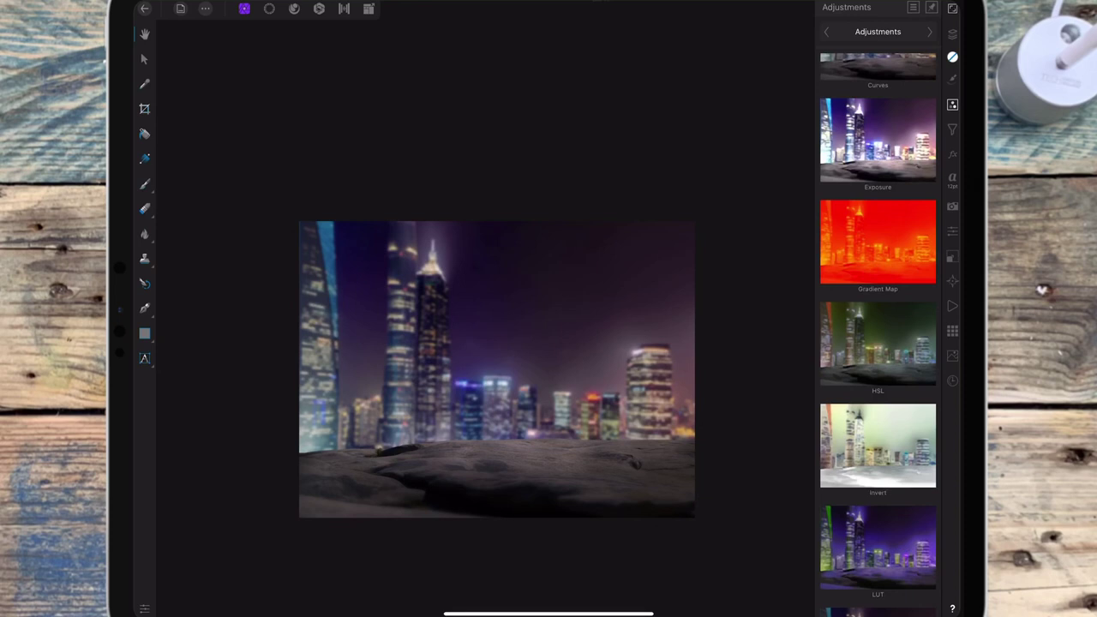
Step: Add a Brightness / Contrast adjustment nested inside the rock Photo group
{"action": "left_click_drag", "start_coordinate": [882, 232], "coordinate": [878, 330]}
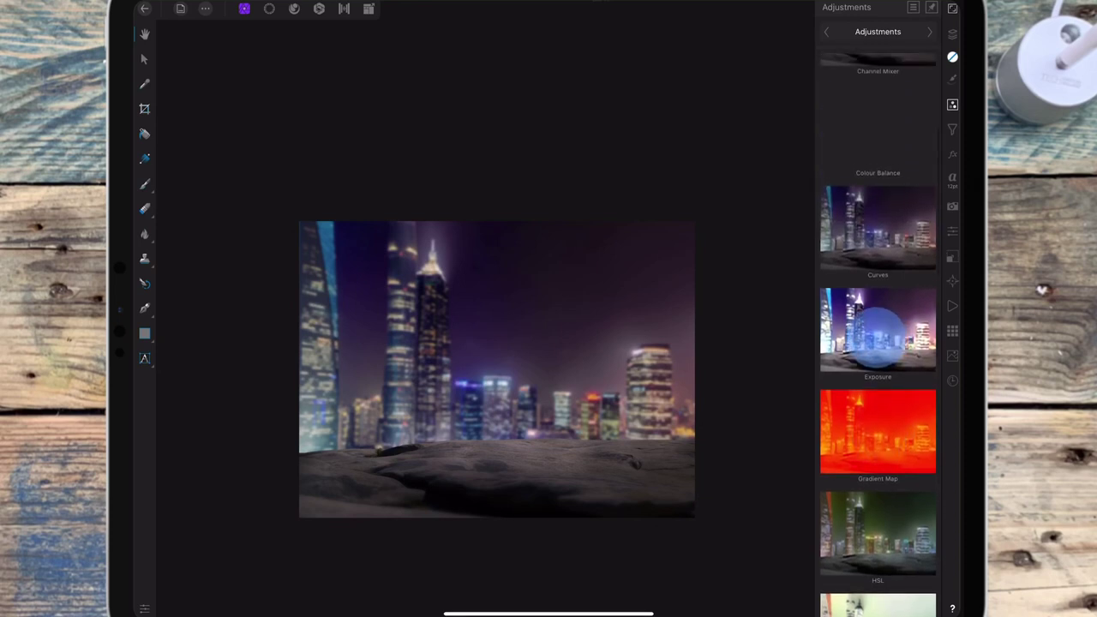
{"action": "left_click_drag", "start_coordinate": [877, 223], "coordinate": [877, 294]}
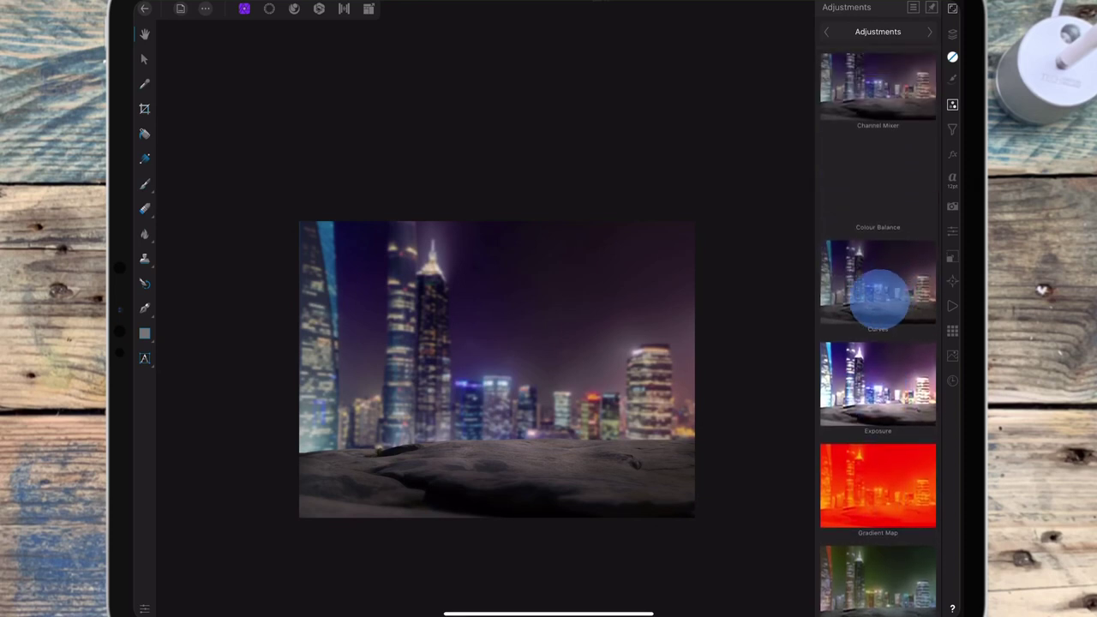
{"action": "left_click", "coordinate": [892, 146]}
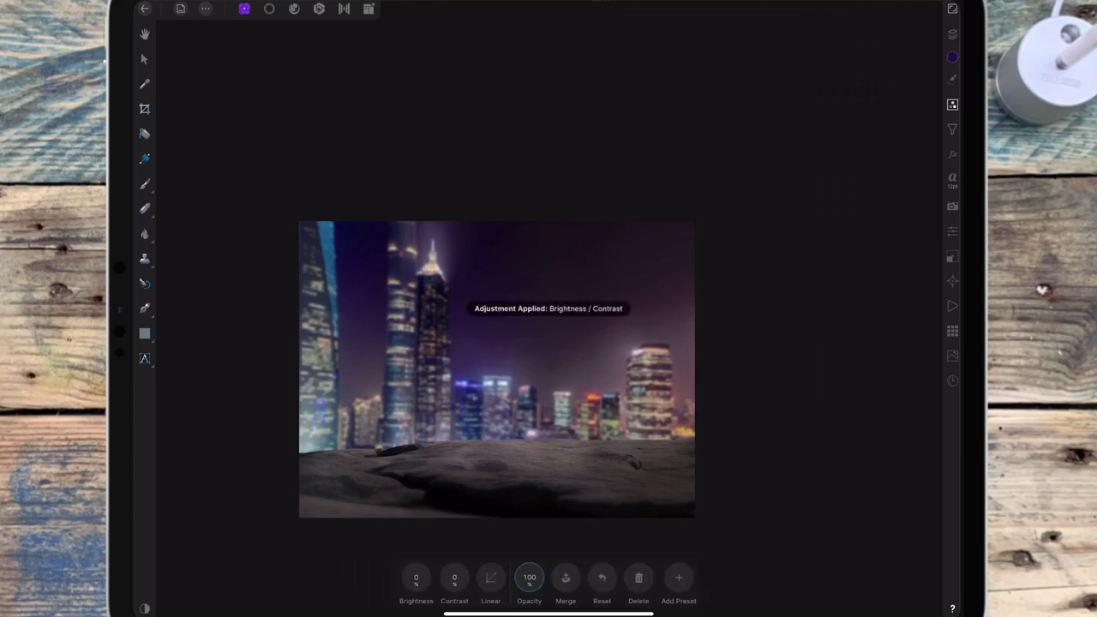
{"action": "left_click_drag", "start_coordinate": [862, 64], "coordinate": [886, 89]}
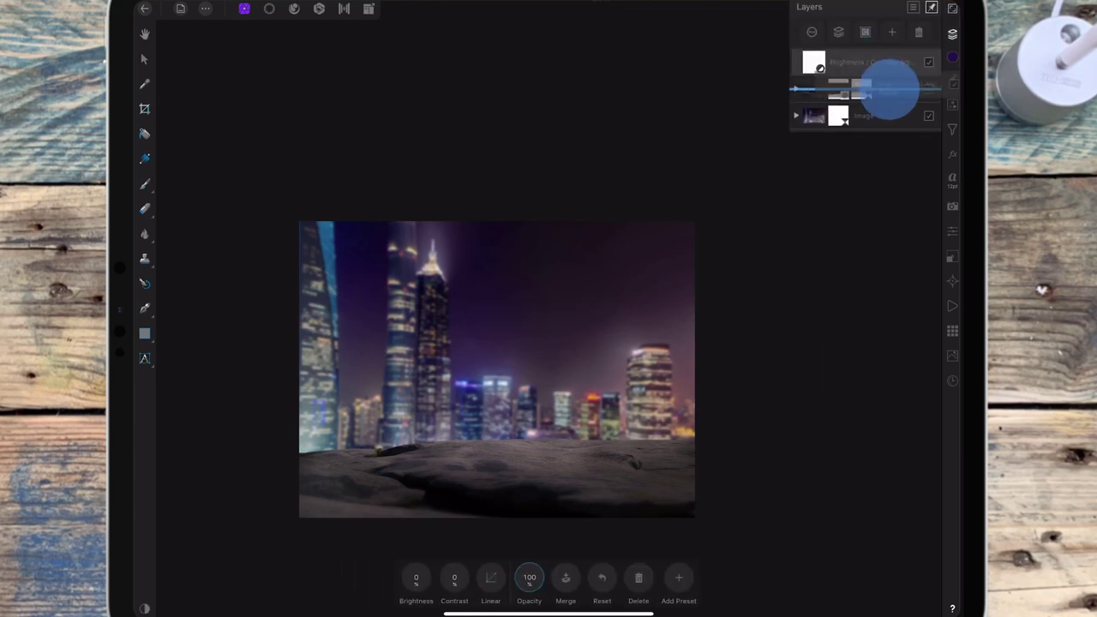
Step: Set the adjustment to brightness -2% and contrast 22%, then collapse the Photo group
{"action": "left_click", "coordinate": [459, 577]}
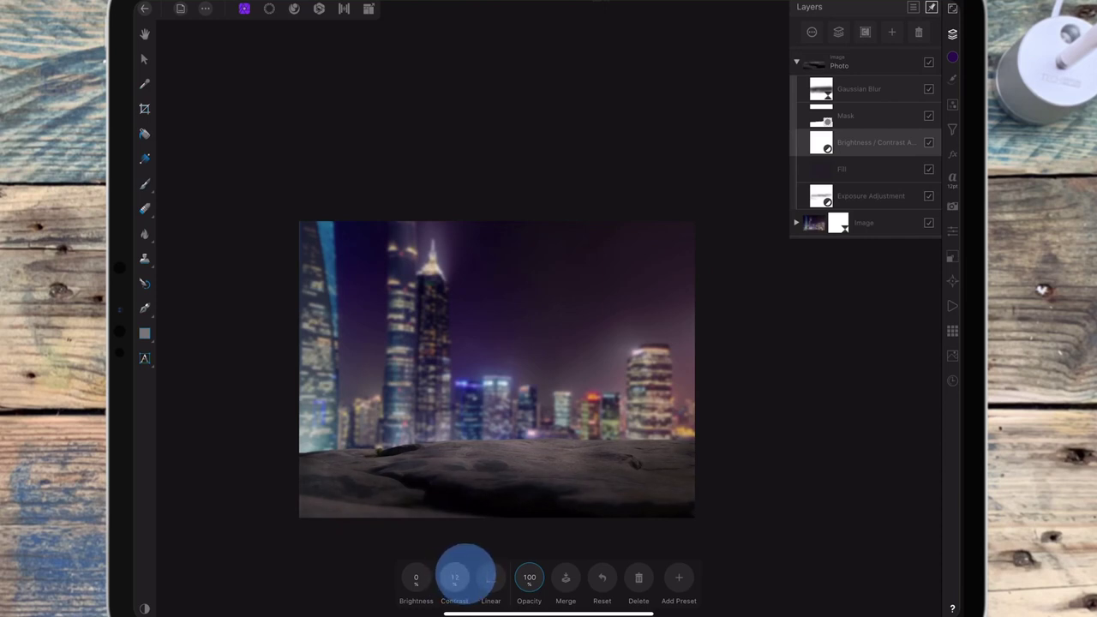
{"action": "left_click_drag", "start_coordinate": [459, 577], "coordinate": [482, 577]}
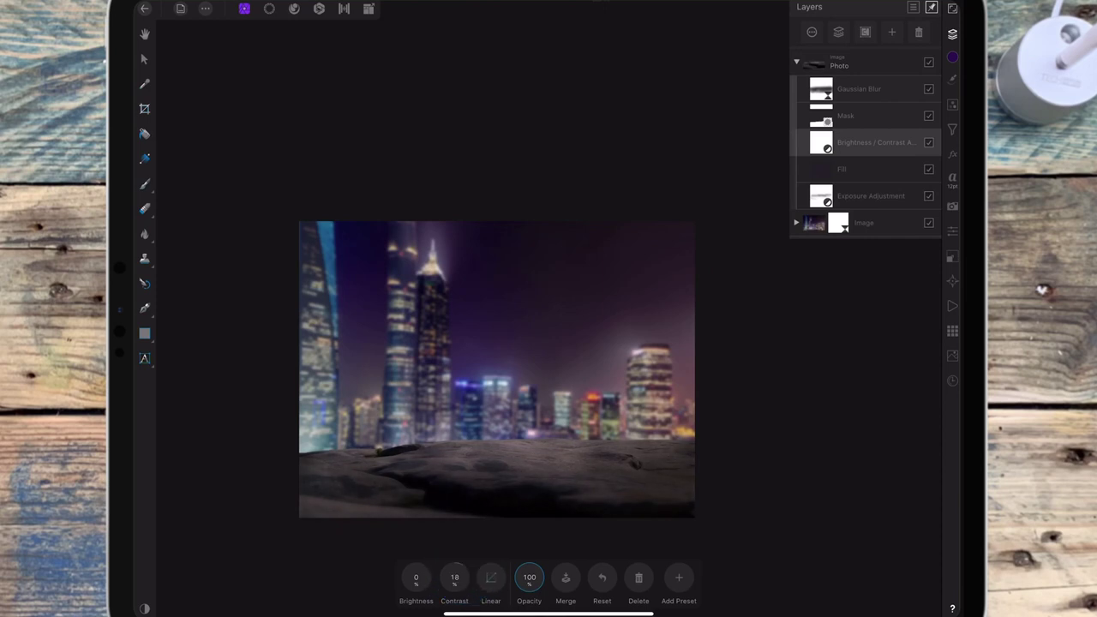
{"action": "left_click_drag", "start_coordinate": [416, 577], "coordinate": [413, 577]}
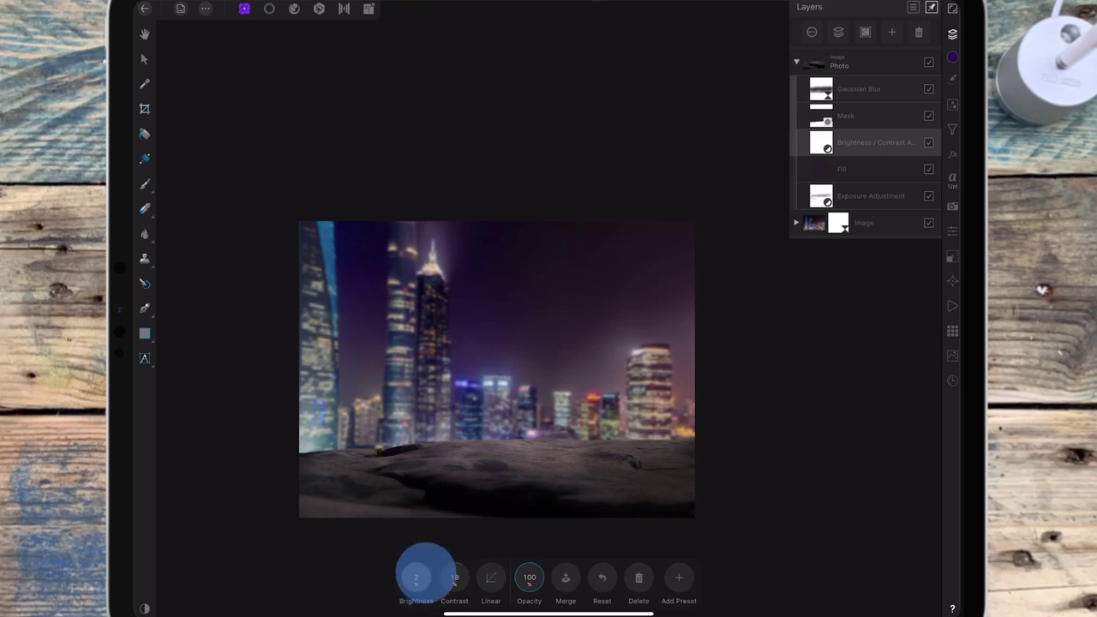
{"action": "left_click_drag", "start_coordinate": [414, 577], "coordinate": [414, 577]}
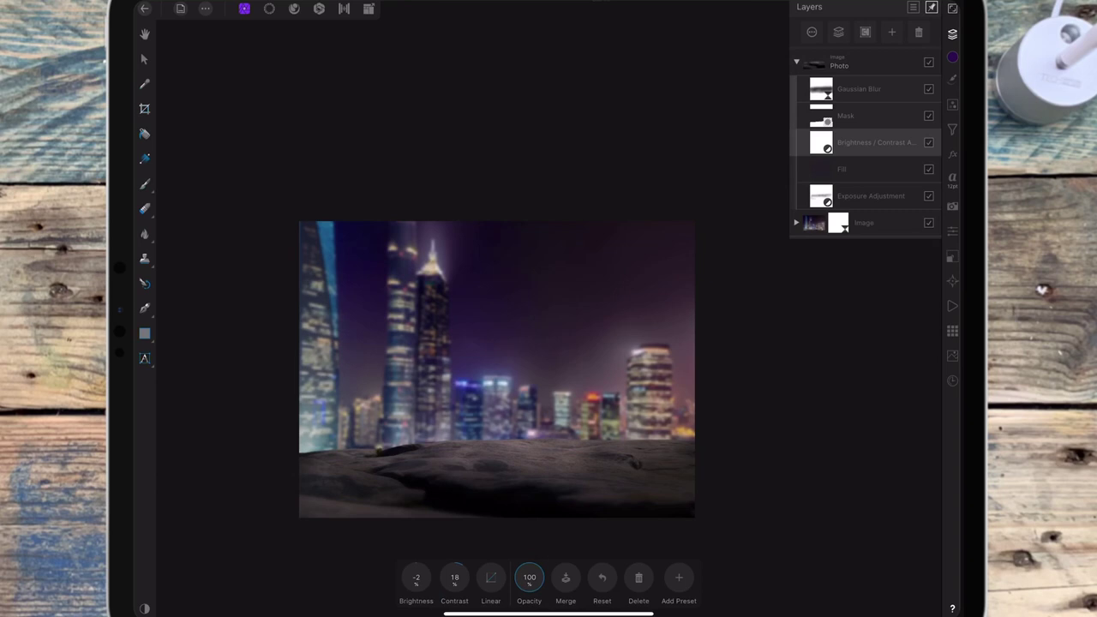
{"action": "left_click_drag", "start_coordinate": [441, 577], "coordinate": [453, 577]}
{"action": "left_click", "coordinate": [796, 62]}
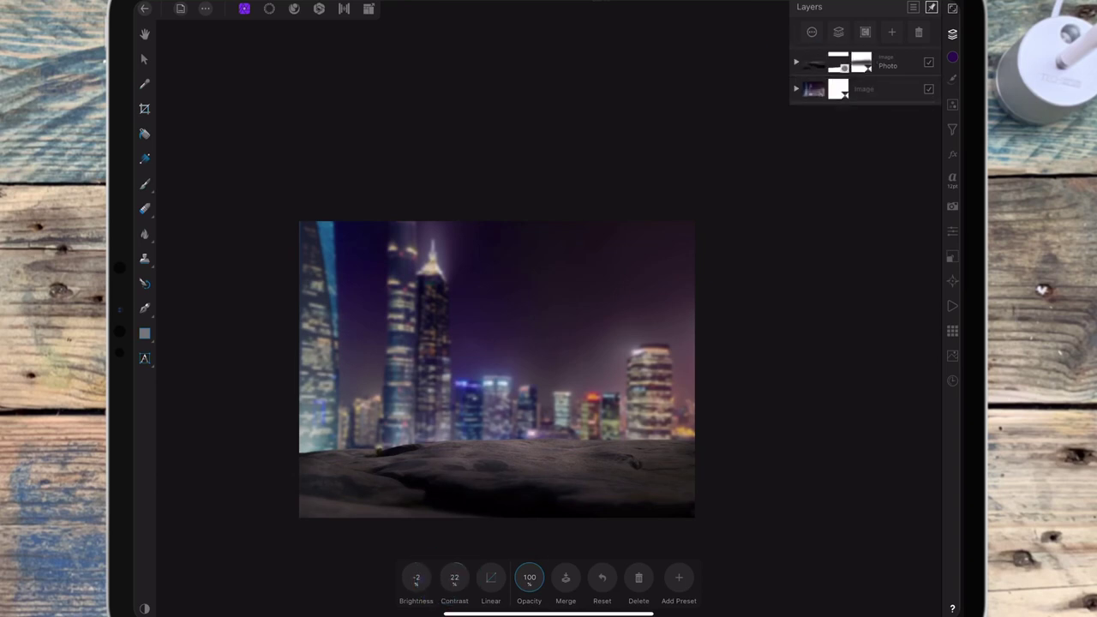
Step: Place the coated figure photo from Photos into the document
{"action": "left_click", "coordinate": [952, 34]}
{"action": "left_click", "coordinate": [180, 8]}
{"action": "left_click", "coordinate": [232, 97]}
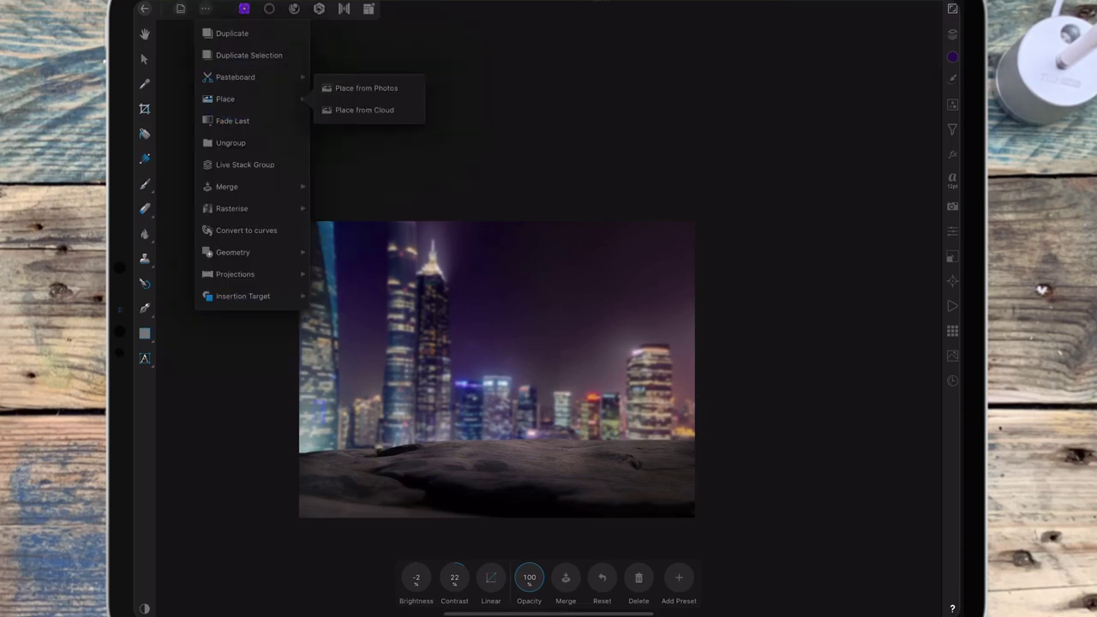
{"action": "left_click", "coordinate": [367, 88]}
{"action": "scroll", "coordinate": [551, 197], "scroll_direction": "up", "scroll_amount": 5}
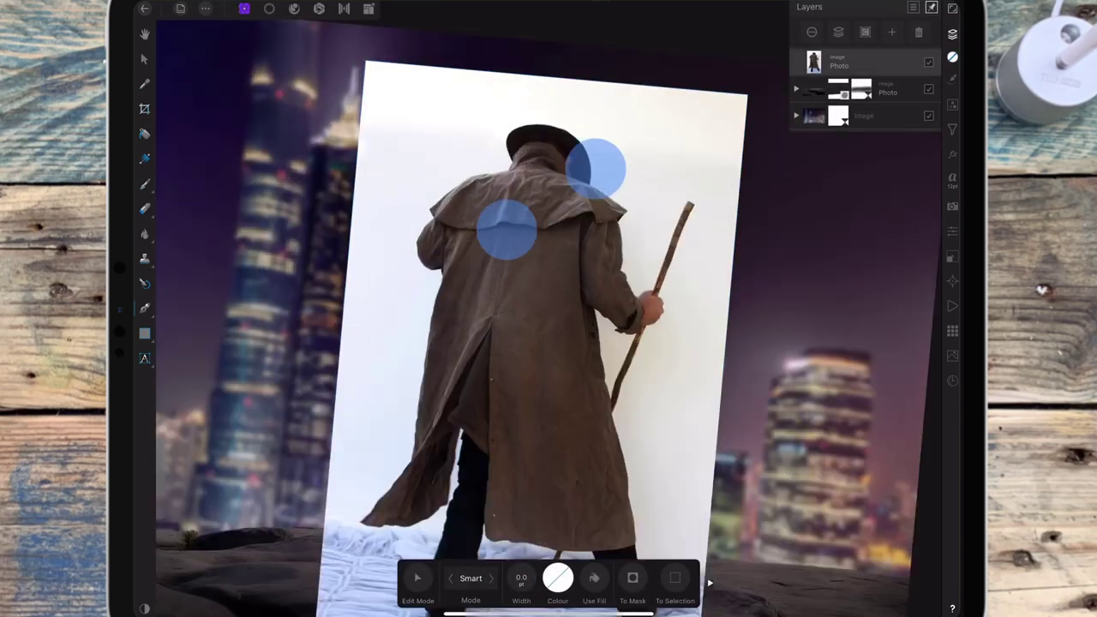
{"action": "scroll", "coordinate": [563, 298], "scroll_direction": "up", "scroll_amount": 3}
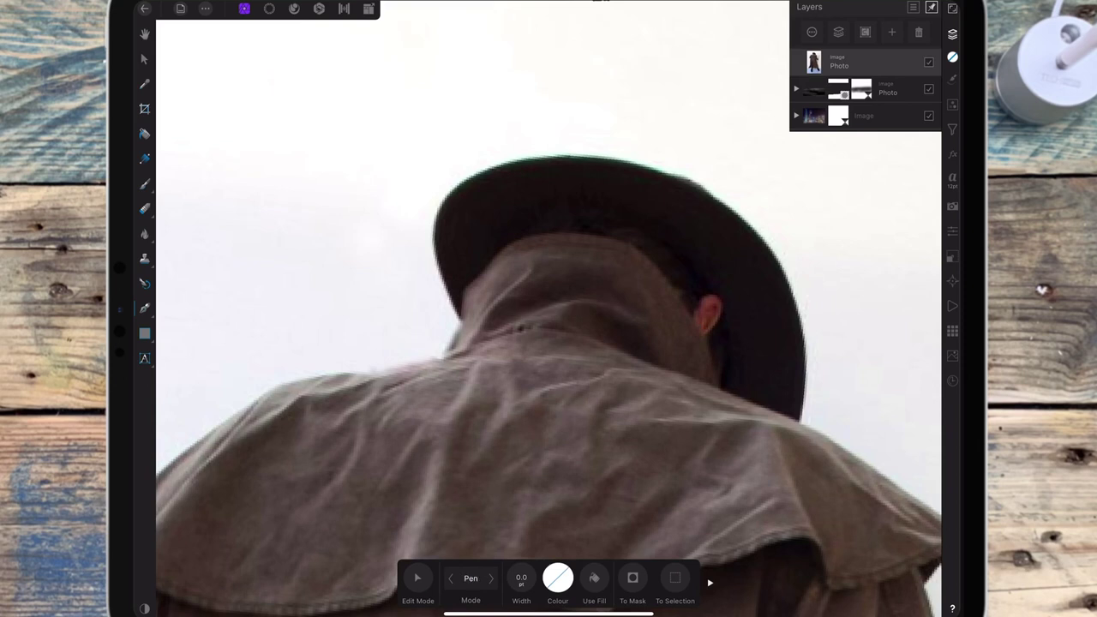
Step: Start the pen path at the hat brim and trace the shoulder, cape corner and coat edge
{"action": "left_click_drag", "start_coordinate": [444, 274], "coordinate": [475, 358]}
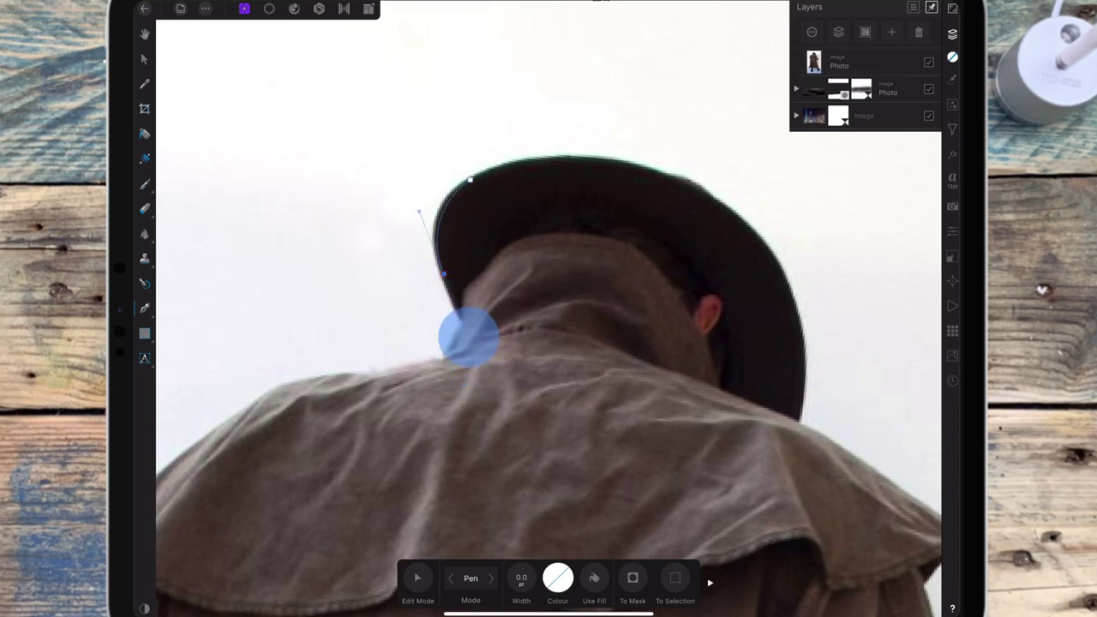
{"action": "left_click_drag", "start_coordinate": [475, 359], "coordinate": [257, 391]}
{"action": "scroll", "coordinate": [514, 343], "scroll_direction": "up", "scroll_amount": 3}
{"action": "left_click", "coordinate": [391, 509]}
{"action": "scroll", "coordinate": [548, 343], "scroll_direction": "down", "scroll_amount": 3}
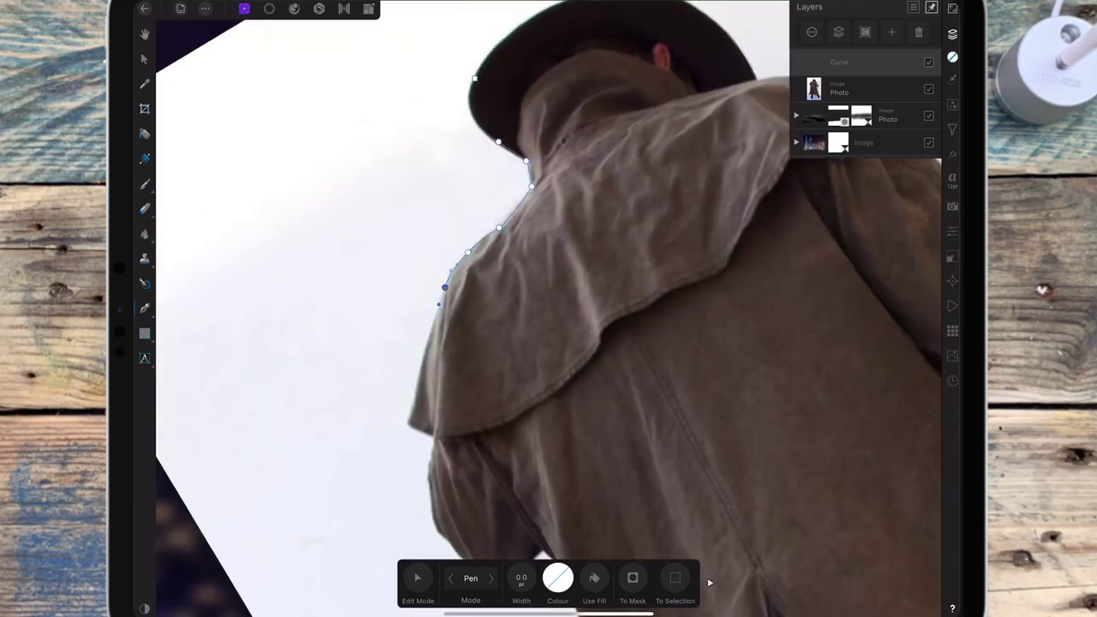
{"action": "left_click", "coordinate": [436, 440]}
{"action": "scroll", "coordinate": [436, 441], "scroll_direction": "up", "scroll_amount": 3}
{"action": "left_click", "coordinate": [383, 397]}
{"action": "scroll", "coordinate": [549, 343], "scroll_direction": "down", "scroll_amount": 3}
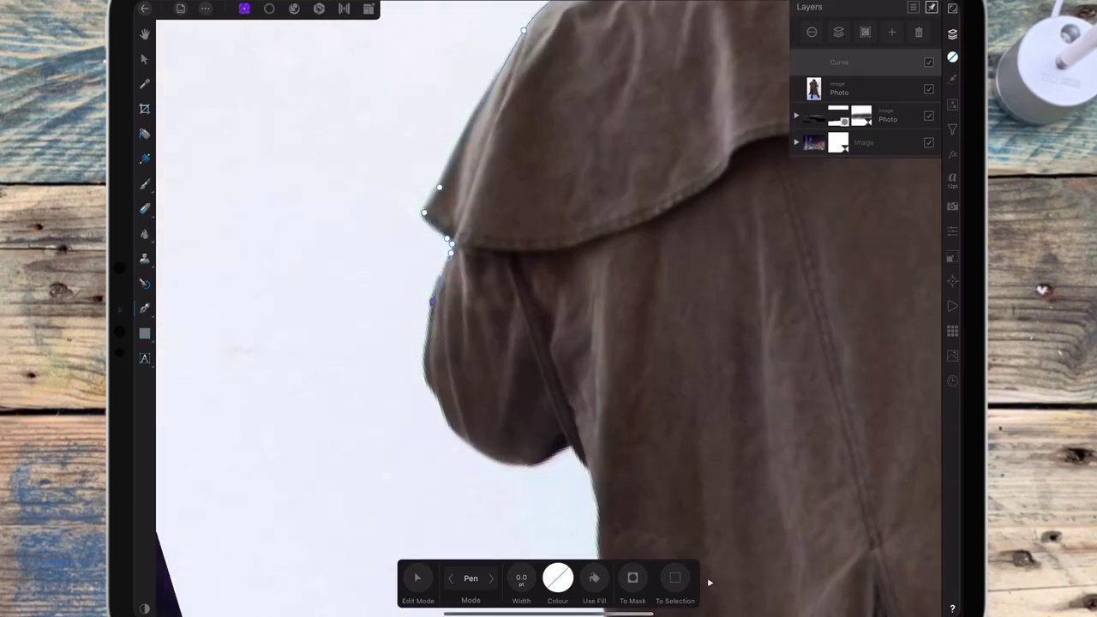
{"action": "scroll", "coordinate": [548, 342], "scroll_direction": "up", "scroll_amount": 3}
{"action": "left_click", "coordinate": [409, 426]}
Step: Trace the path around the coat bulge and along the coat edge
{"action": "left_click", "coordinate": [571, 517]}
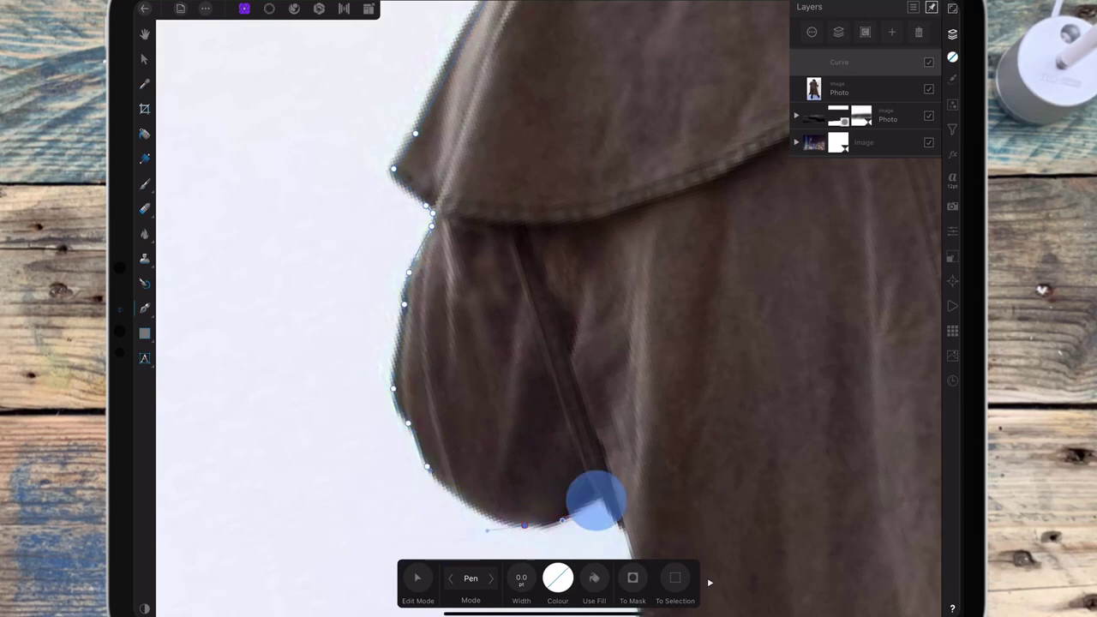
{"action": "scroll", "coordinate": [652, 429], "scroll_direction": "up", "scroll_amount": 2}
{"action": "left_click", "coordinate": [447, 397]}
{"action": "scroll", "coordinate": [558, 458], "scroll_direction": "up", "scroll_amount": 2}
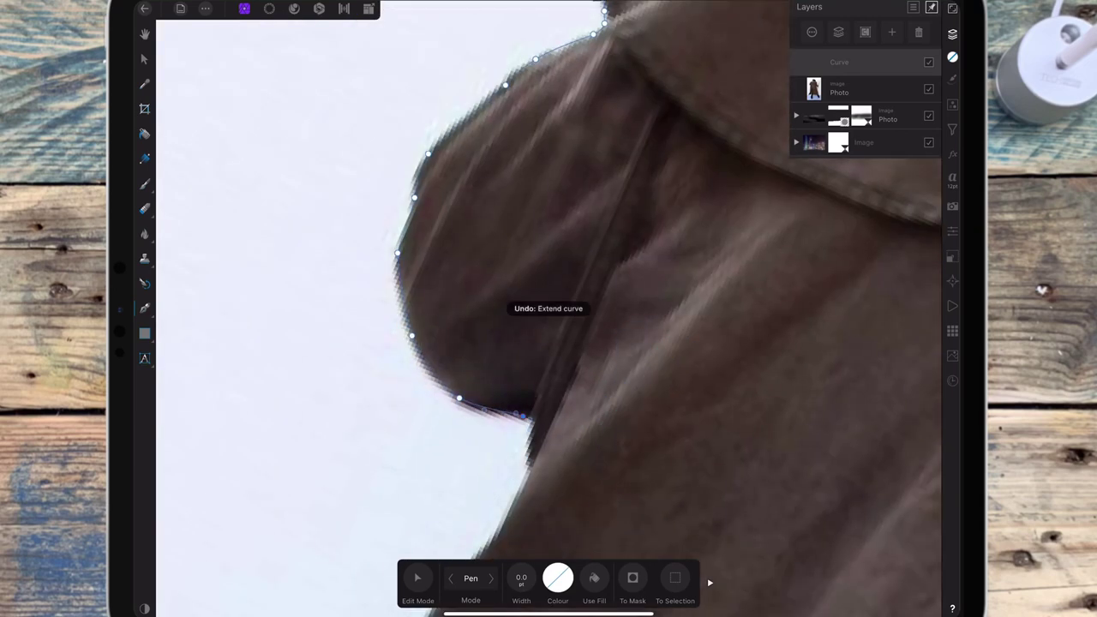
{"action": "scroll", "coordinate": [599, 358], "scroll_direction": "up", "scroll_amount": 1}
{"action": "scroll", "coordinate": [598, 358], "scroll_direction": "down", "scroll_amount": 2}
{"action": "scroll", "coordinate": [549, 343], "scroll_direction": "up", "scroll_amount": 5}
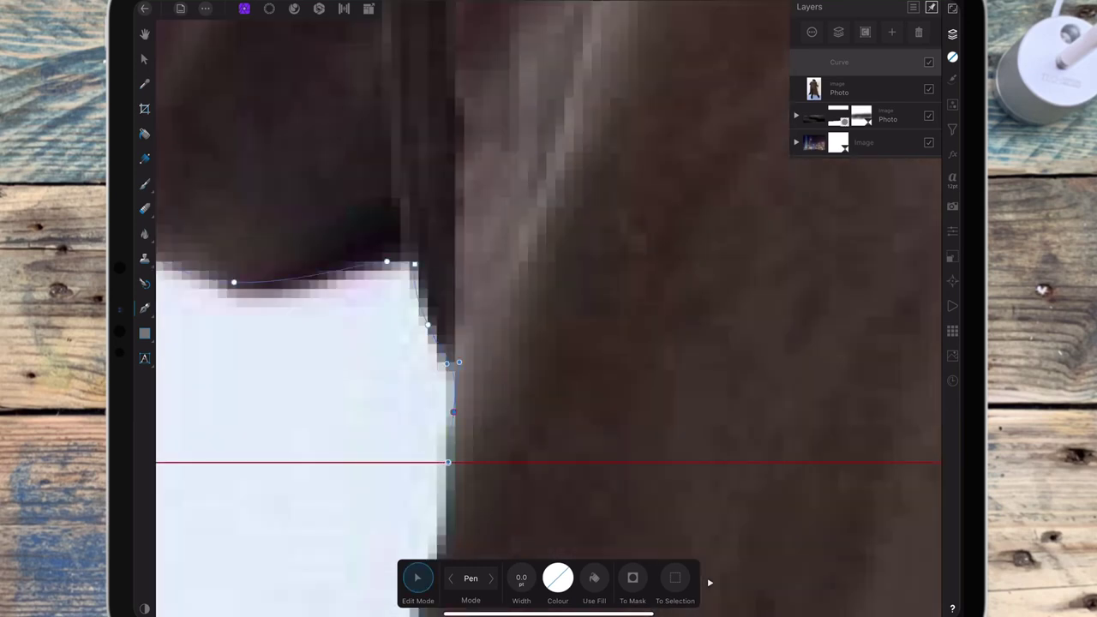
{"action": "left_click", "coordinate": [392, 257]}
{"action": "left_click", "coordinate": [459, 426]}
{"action": "scroll", "coordinate": [571, 194], "scroll_direction": "down", "scroll_amount": 5}
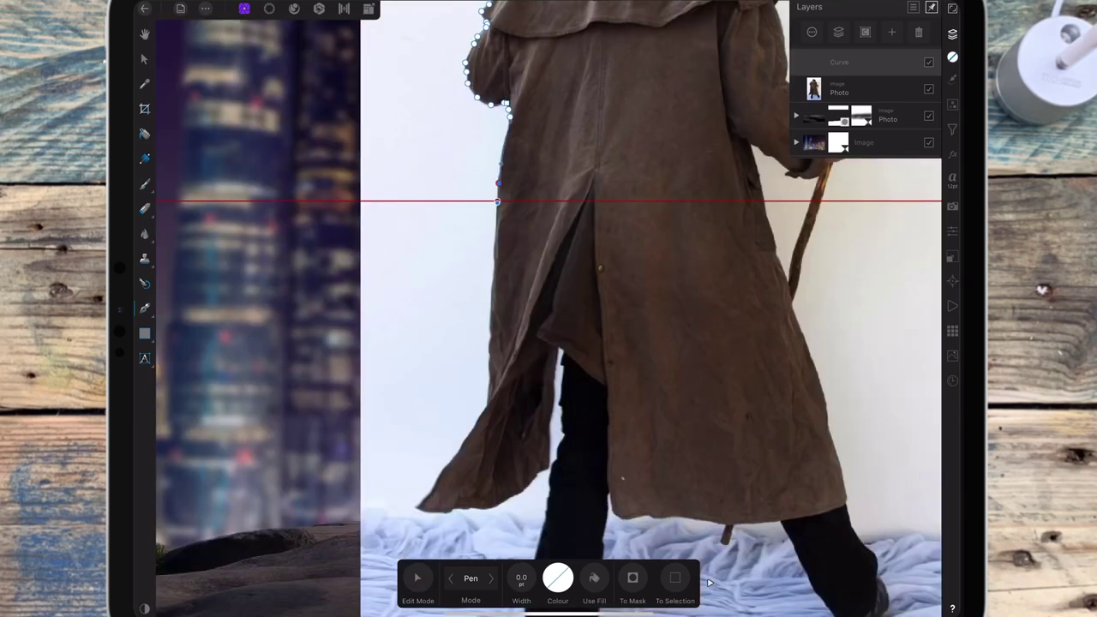
{"action": "left_click", "coordinate": [491, 375]}
Step: Trace the path down to the coat hem and along it, undoing stray points
{"action": "left_click_drag", "start_coordinate": [490, 375], "coordinate": [417, 507]}
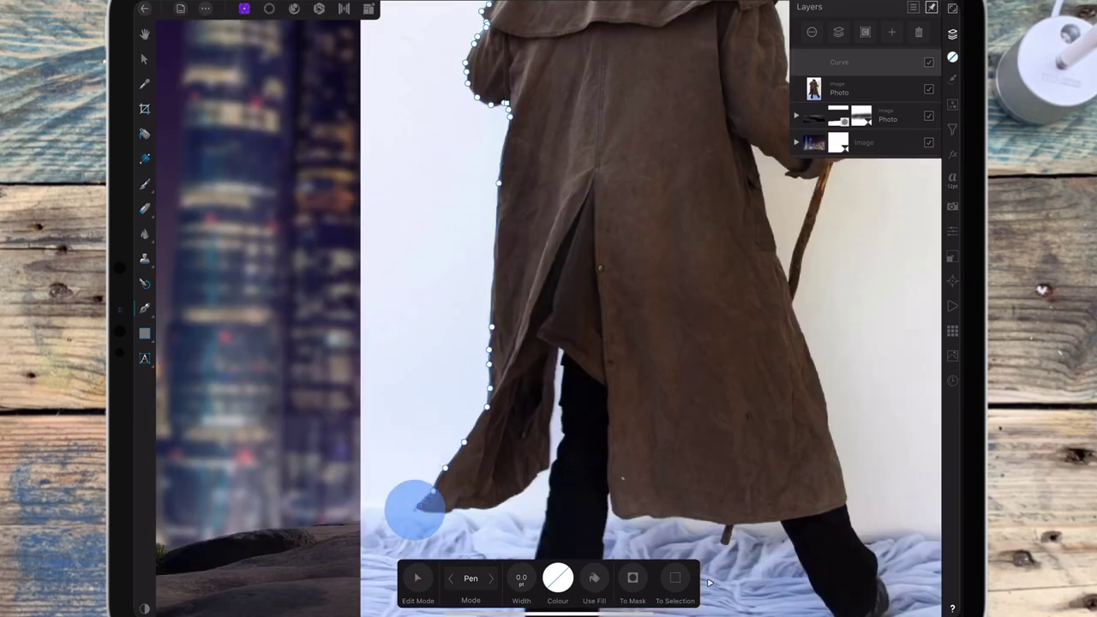
{"action": "left_click", "coordinate": [474, 508]}
{"action": "scroll", "coordinate": [474, 507], "scroll_direction": "up", "scroll_amount": 5}
{"action": "key", "text": "ctrl+z"}
{"action": "left_click", "coordinate": [519, 449]}
{"action": "left_click", "coordinate": [598, 440]}
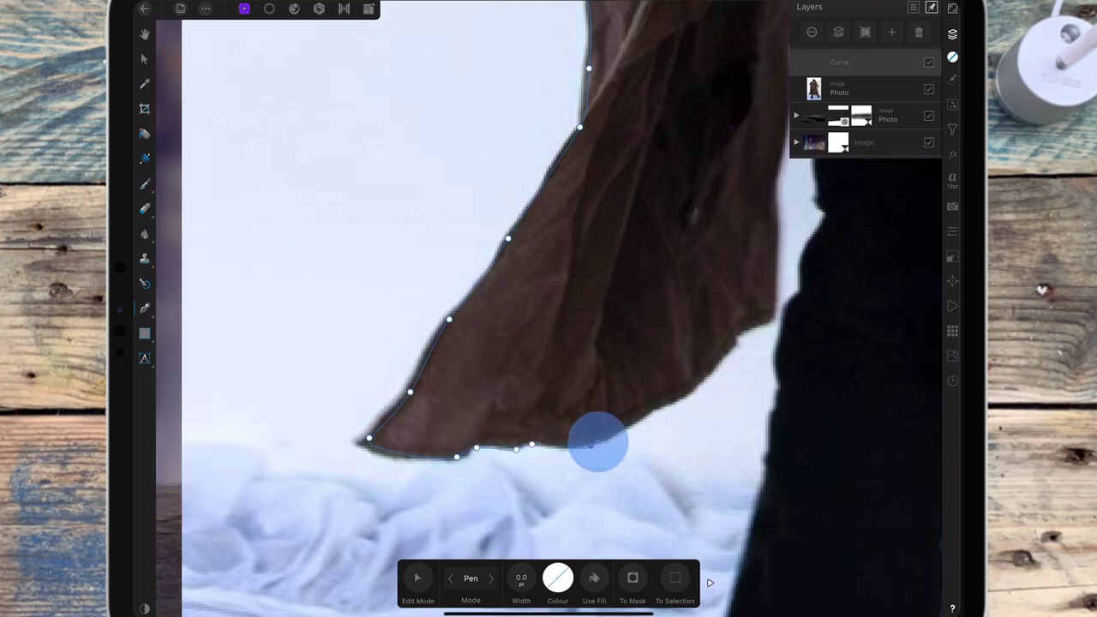
{"action": "left_click", "coordinate": [656, 410]}
{"action": "left_click", "coordinate": [734, 341]}
{"action": "scroll", "coordinate": [779, 324], "scroll_direction": "down", "scroll_amount": 5}
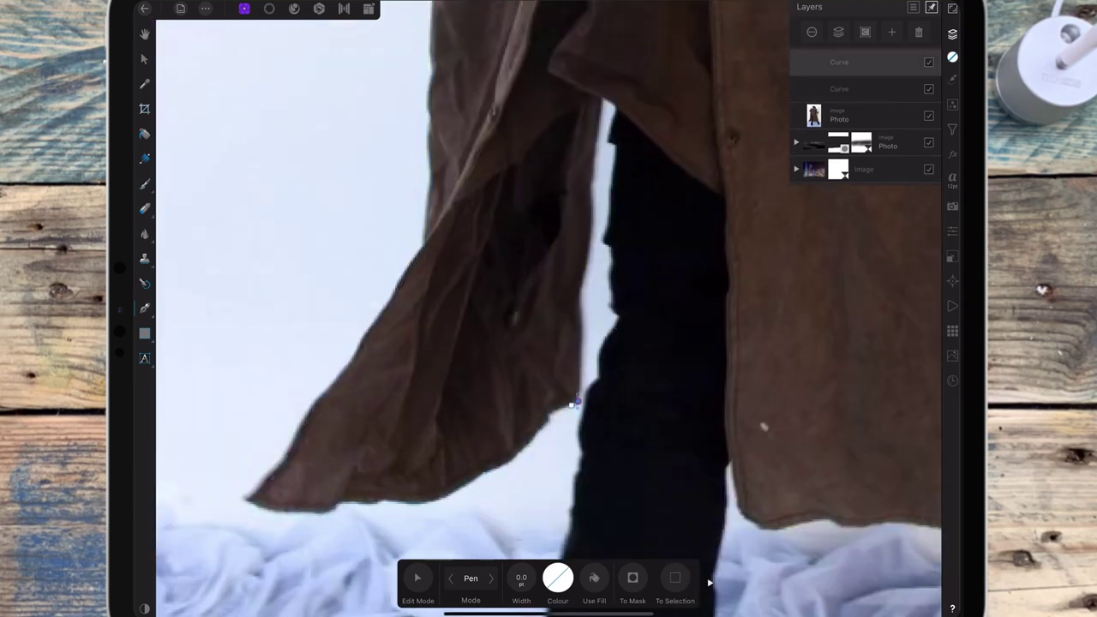
{"action": "key", "text": "ctrl+z"}
Step: Trace the path up the inner coat edge to its top
{"action": "scroll", "coordinate": [566, 413], "scroll_direction": "up", "scroll_amount": 5}
{"action": "scroll", "coordinate": [566, 413], "scroll_direction": "down", "scroll_amount": 5}
{"action": "left_click", "coordinate": [569, 385]}
{"action": "left_click", "coordinate": [567, 350]}
{"action": "left_click", "coordinate": [585, 258]}
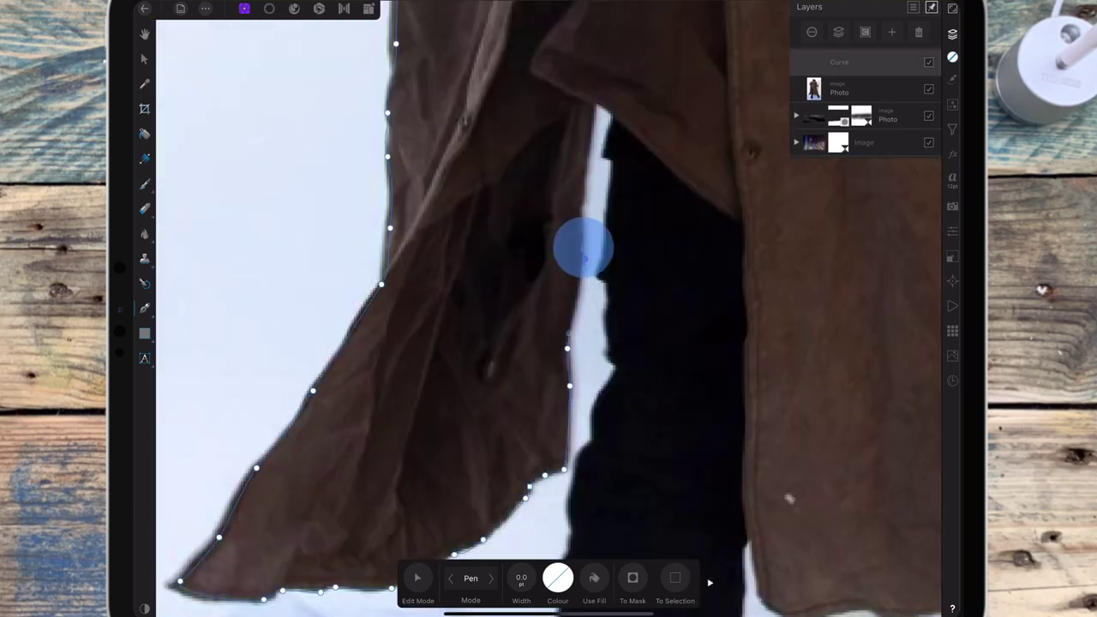
{"action": "left_click", "coordinate": [583, 200]}
{"action": "left_click", "coordinate": [598, 105]}
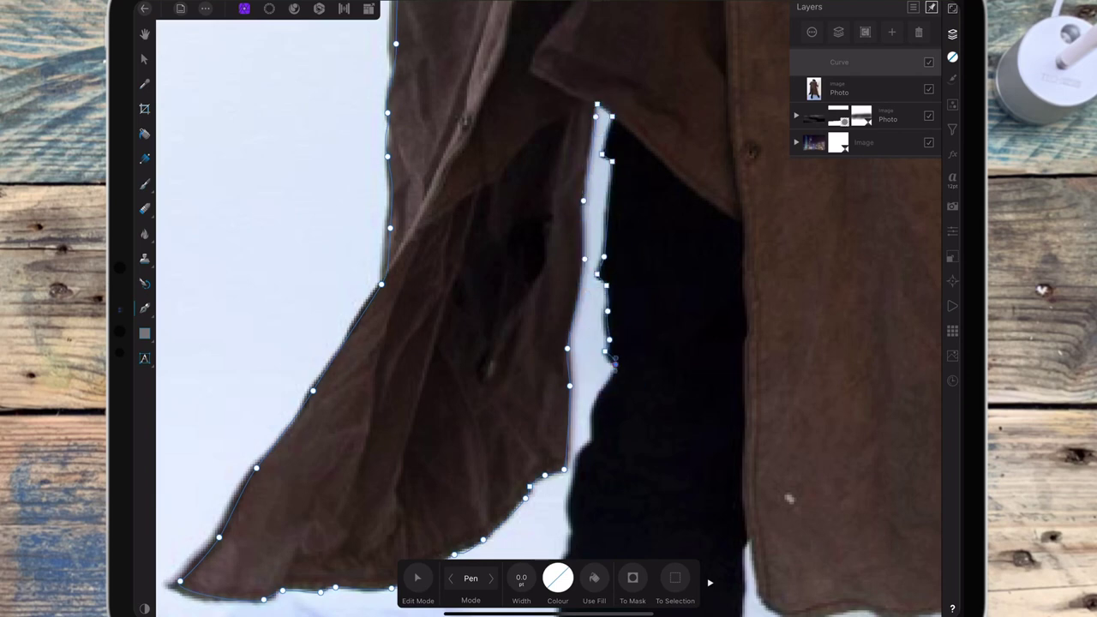
{"action": "scroll", "coordinate": [598, 390], "scroll_direction": "up", "scroll_amount": 5}
{"action": "scroll", "coordinate": [598, 390], "scroll_direction": "down", "scroll_amount": 3}
{"action": "left_click", "coordinate": [498, 350]}
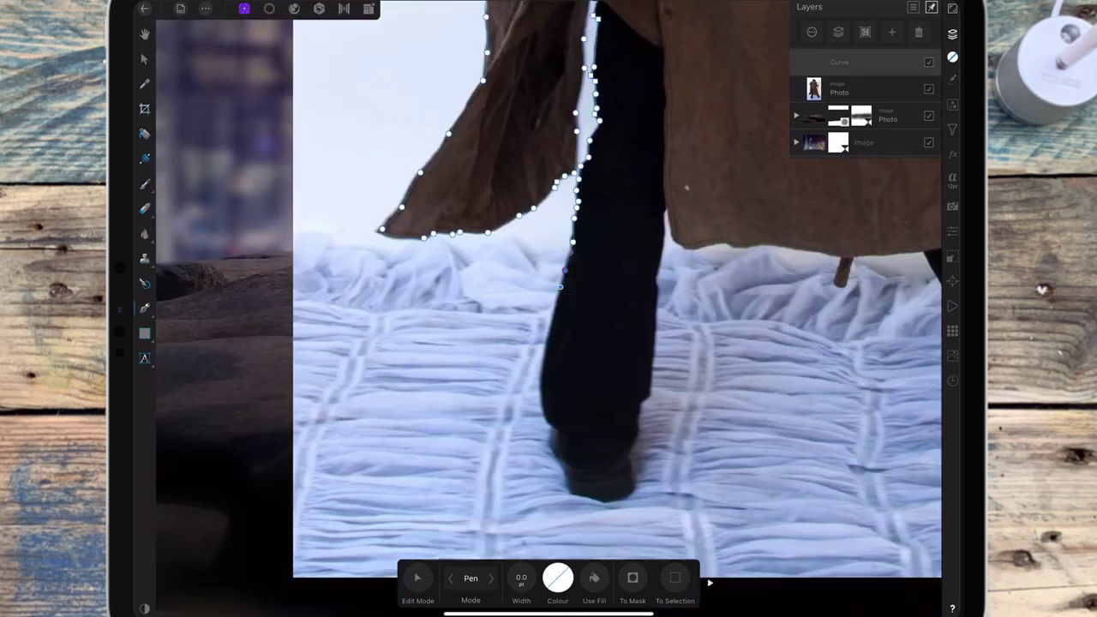
Step: Trace the path around the boot, past the stick and along both leg edges
{"action": "scroll", "coordinate": [549, 343], "scroll_direction": "up", "scroll_amount": 3}
{"action": "mouse_move", "coordinate": [490, 393]}
{"action": "left_mouse_down"}
{"action": "mouse_move", "coordinate": [665, 230]}
{"action": "mouse_move", "coordinate": [668, 324]}
{"action": "left_mouse_up"}
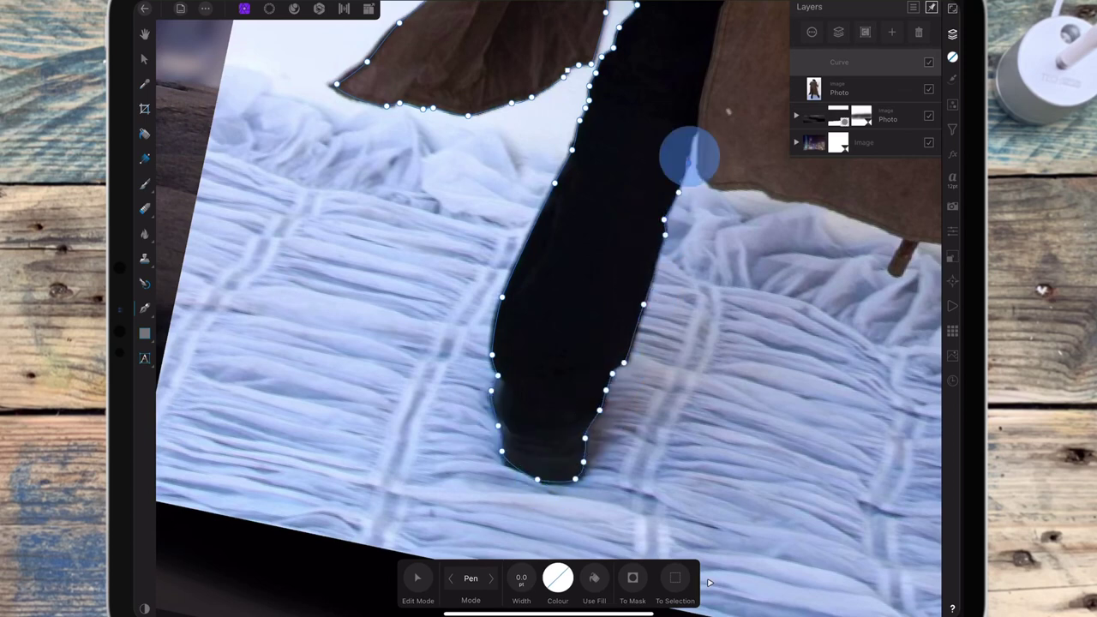
{"action": "scroll", "coordinate": [712, 343], "scroll_direction": "up", "scroll_amount": 3}
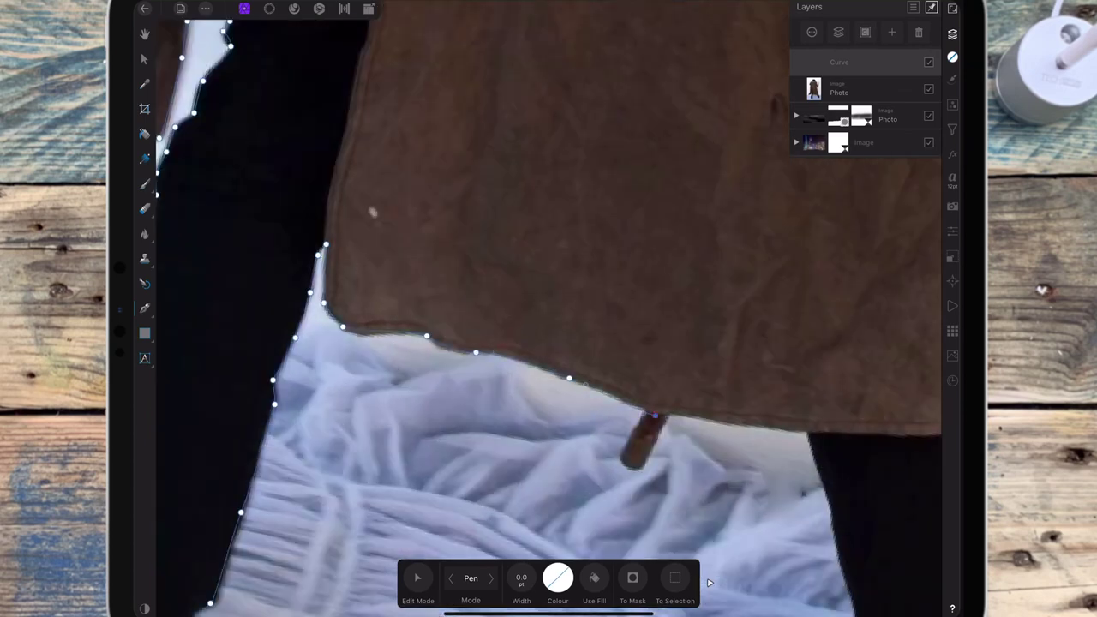
{"action": "mouse_move", "coordinate": [759, 429]}
{"action": "left_mouse_down"}
{"action": "mouse_move", "coordinate": [603, 350]}
{"action": "mouse_move", "coordinate": [600, 421]}
{"action": "left_mouse_up"}
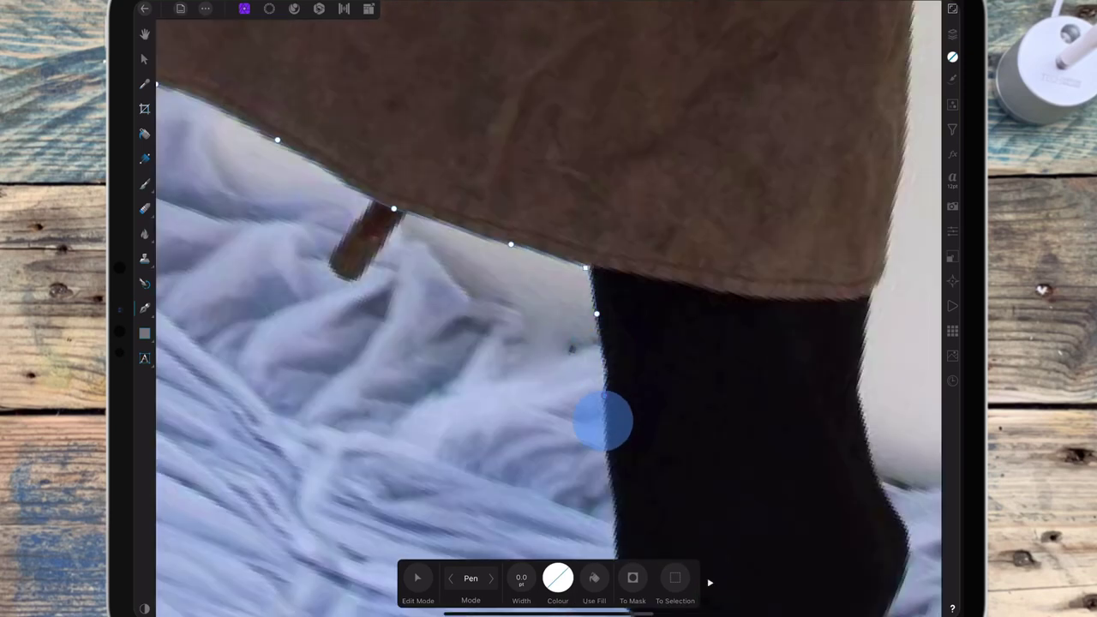
{"action": "scroll", "coordinate": [548, 343], "scroll_direction": "down", "scroll_amount": 3}
{"action": "left_click_drag", "start_coordinate": [521, 241], "coordinate": [556, 410]}
{"action": "scroll", "coordinate": [549, 343], "scroll_direction": "up", "scroll_amount": 3}
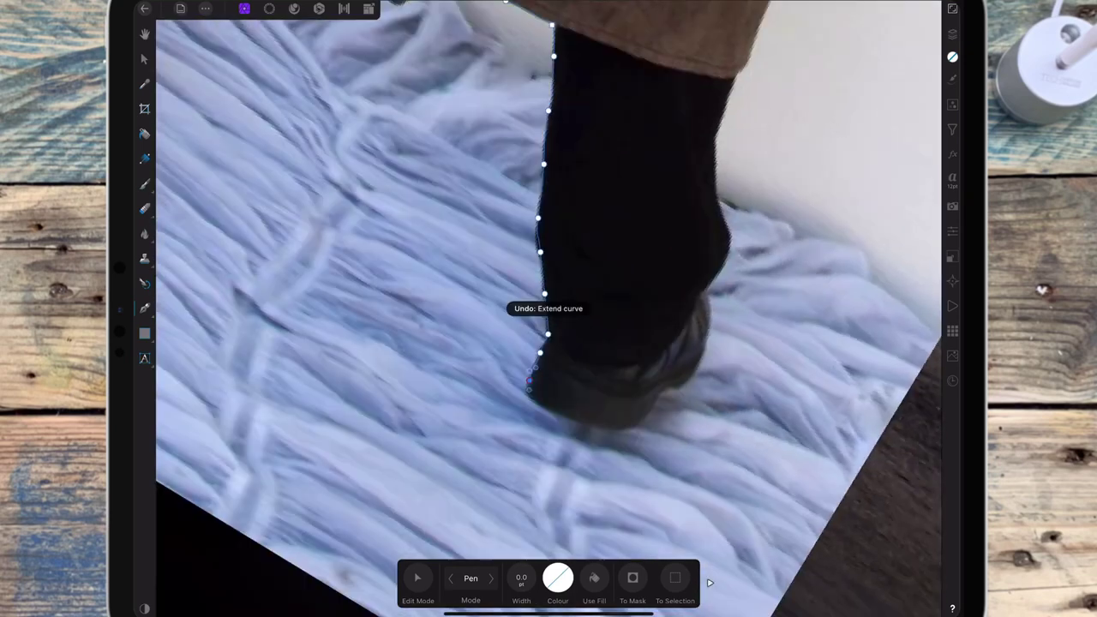
{"action": "scroll", "coordinate": [549, 343], "scroll_direction": "up", "scroll_amount": 2}
{"action": "mouse_move", "coordinate": [605, 305]}
{"action": "left_mouse_down"}
{"action": "mouse_move", "coordinate": [575, 392]}
{"action": "mouse_move", "coordinate": [779, 404]}
{"action": "mouse_move", "coordinate": [852, 321]}
{"action": "mouse_move", "coordinate": [852, 235]}
{"action": "left_mouse_up"}
{"action": "scroll", "coordinate": [548, 343], "scroll_direction": "down", "scroll_amount": 3}
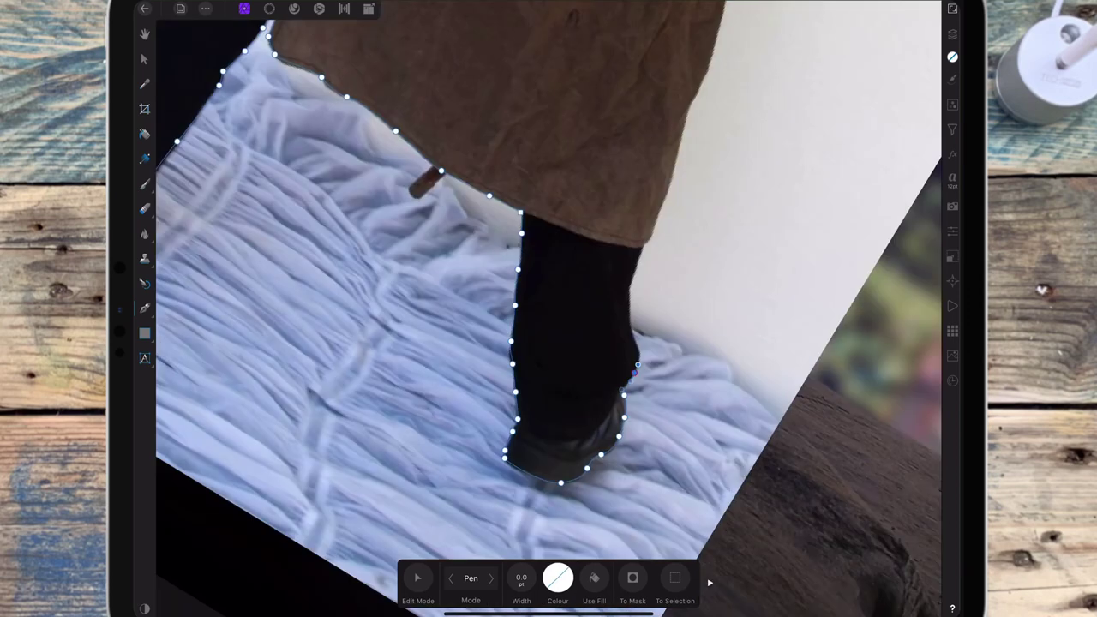
{"action": "scroll", "coordinate": [549, 343], "scroll_direction": "up", "scroll_amount": 3}
{"action": "mouse_move", "coordinate": [520, 463]}
{"action": "left_mouse_down"}
{"action": "mouse_move", "coordinate": [532, 200]}
{"action": "mouse_move", "coordinate": [543, 172]}
{"action": "left_mouse_up"}
Step: Trace the path down the sleeve edge to the cuff
{"action": "scroll", "coordinate": [549, 309], "scroll_direction": "up", "scroll_amount": 3}
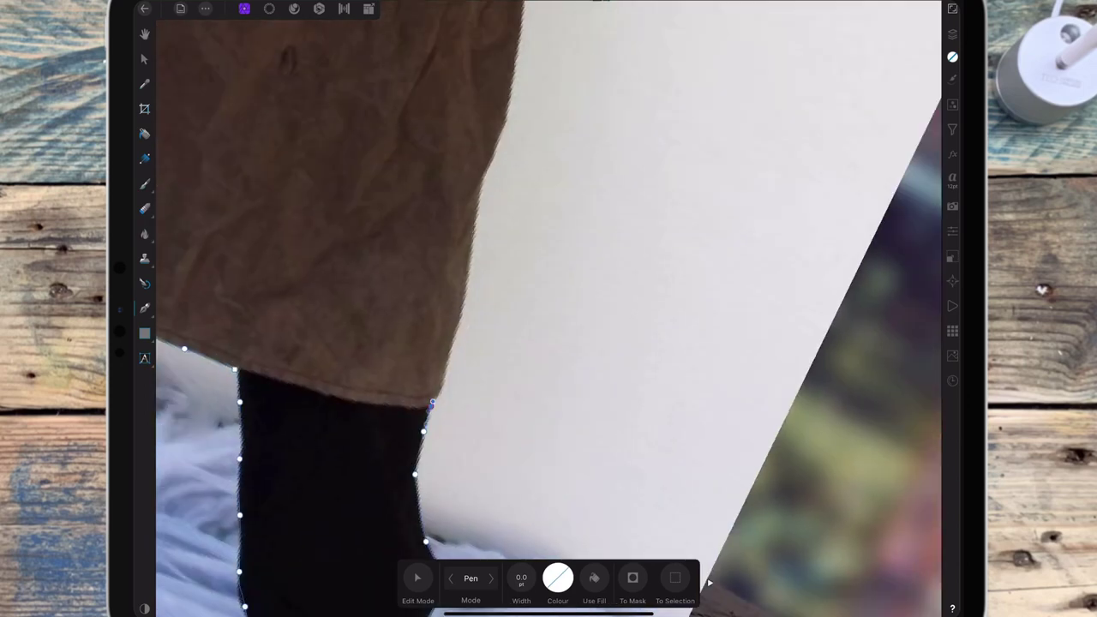
{"action": "scroll", "coordinate": [549, 309], "scroll_direction": "up", "scroll_amount": 3}
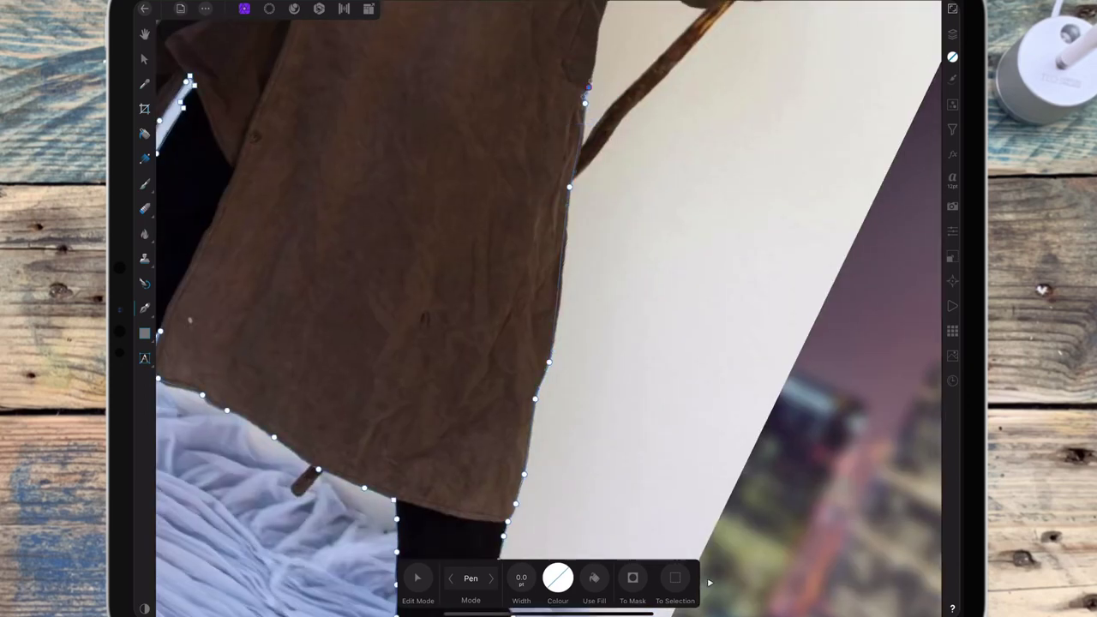
{"action": "scroll", "coordinate": [549, 309], "scroll_direction": "up", "scroll_amount": 3}
{"action": "scroll", "coordinate": [586, 326], "scroll_direction": "down", "scroll_amount": 5}
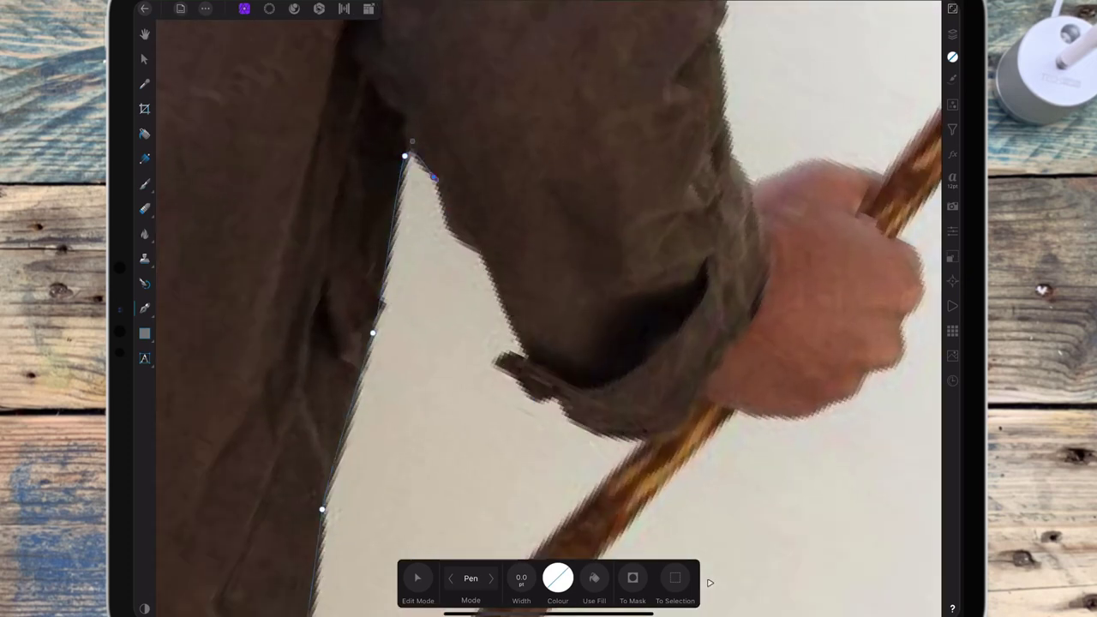
{"action": "left_click", "coordinate": [479, 254]}
{"action": "left_click", "coordinate": [512, 354]}
{"action": "left_click", "coordinate": [567, 420]}
{"action": "left_click", "coordinate": [670, 425]}
{"action": "scroll", "coordinate": [704, 401], "scroll_direction": "right", "scroll_amount": 1}
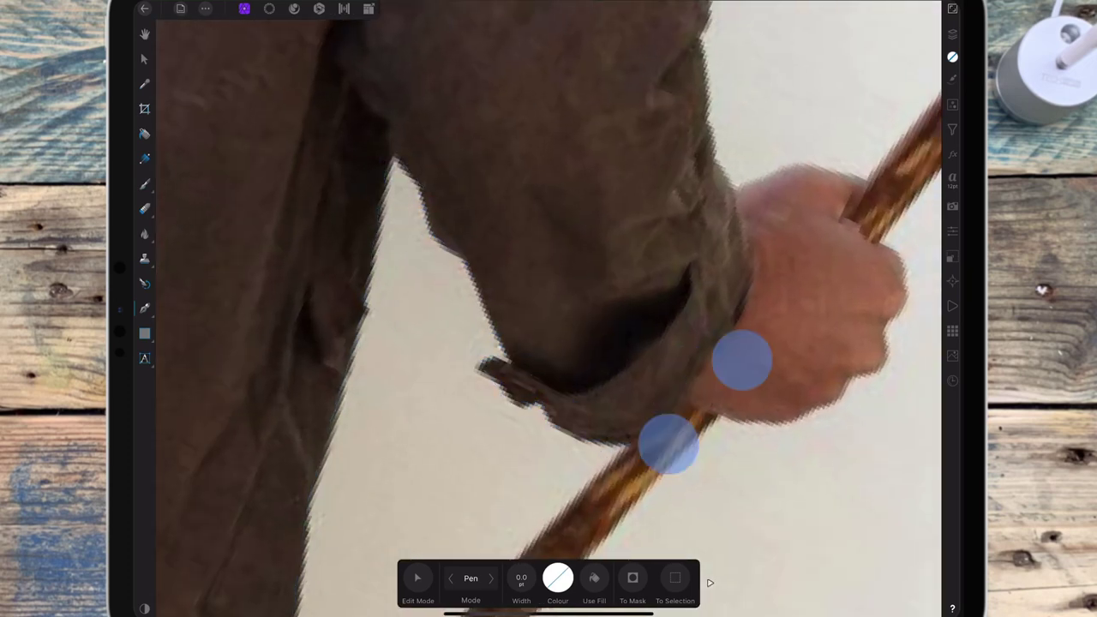
{"action": "scroll", "coordinate": [704, 400], "scroll_direction": "up", "scroll_amount": 1}
Step: Outline the hand from the stick around the knuckles and across its top
{"action": "left_click", "coordinate": [752, 428]}
{"action": "left_click", "coordinate": [847, 388]}
{"action": "left_click", "coordinate": [890, 347]}
{"action": "left_click", "coordinate": [907, 300]}
{"action": "left_click", "coordinate": [895, 232]}
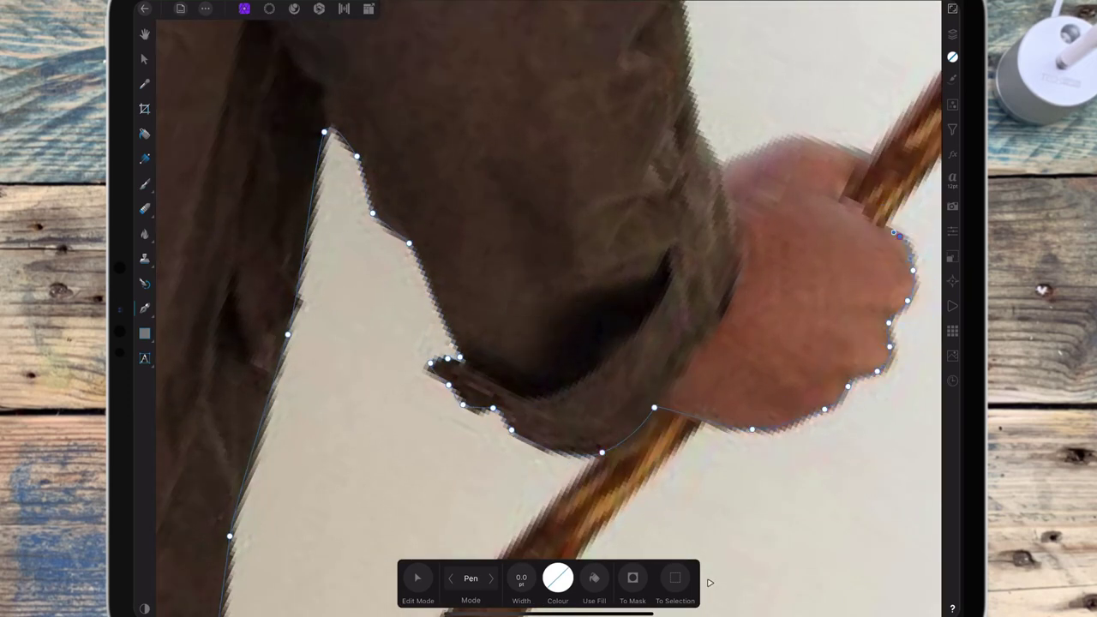
{"action": "scroll", "coordinate": [815, 326], "scroll_direction": "up", "scroll_amount": 2}
{"action": "left_click", "coordinate": [546, 214]}
{"action": "left_click", "coordinate": [499, 198]}
{"action": "left_click", "coordinate": [420, 207]}
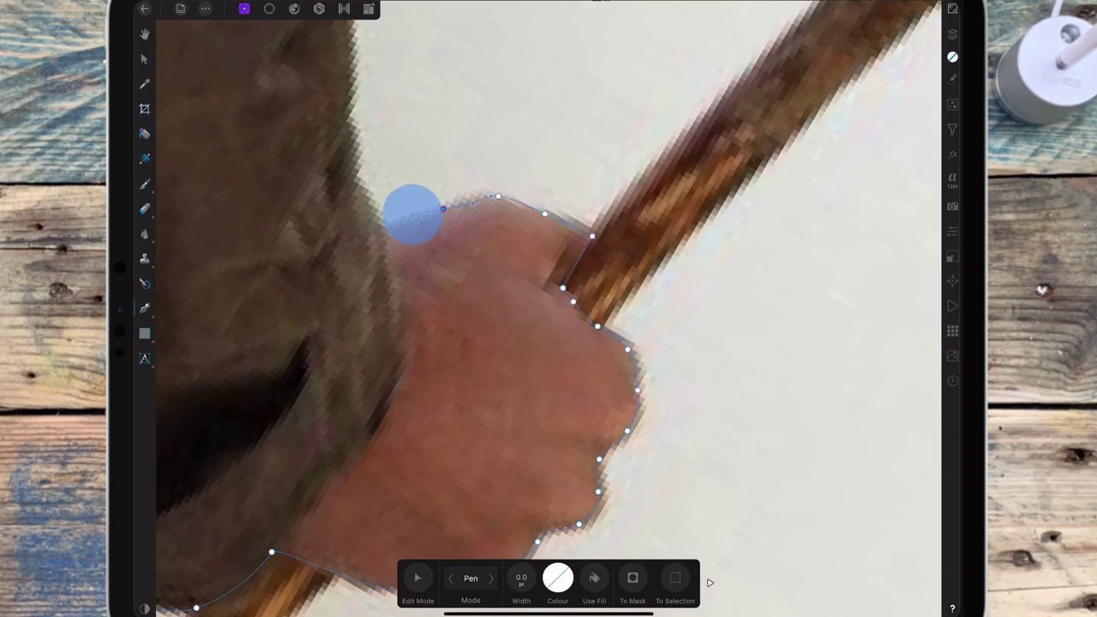
Step: Trace the path up the sleeve edge to its corner, curving above the sleeve
{"action": "scroll", "coordinate": [549, 309], "scroll_direction": "up", "scroll_amount": 3}
{"action": "left_click", "coordinate": [436, 352]}
{"action": "left_click", "coordinate": [446, 231]}
{"action": "left_click", "coordinate": [453, 127]}
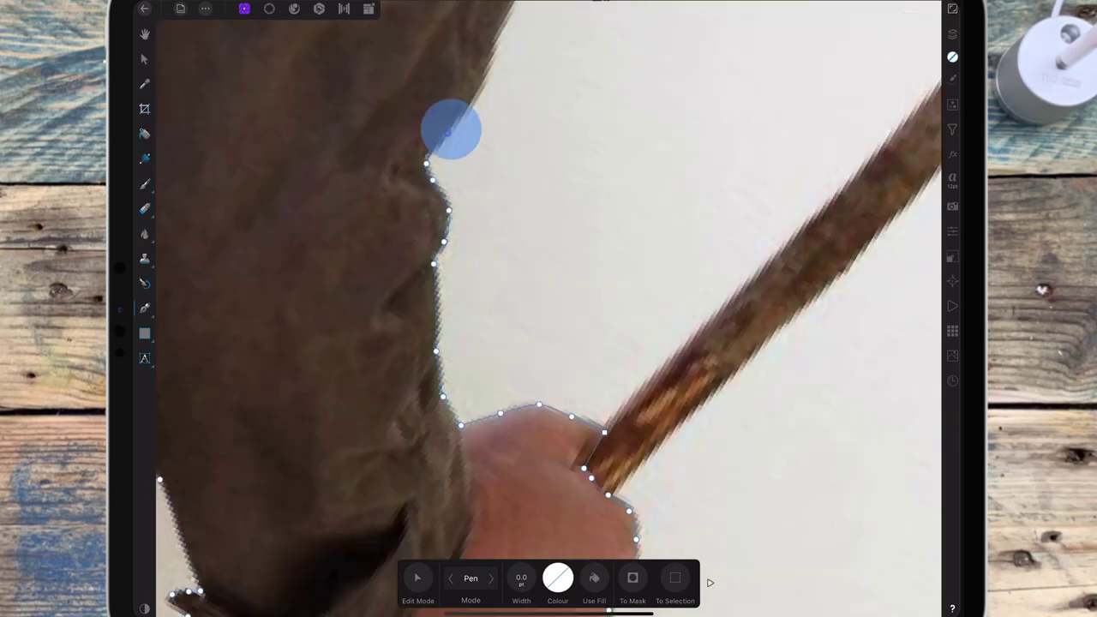
{"action": "scroll", "coordinate": [549, 308], "scroll_direction": "up", "scroll_amount": 2}
{"action": "left_click", "coordinate": [507, 286]}
{"action": "left_click", "coordinate": [631, 76]}
{"action": "scroll", "coordinate": [549, 309], "scroll_direction": "up", "scroll_amount": 2}
{"action": "scroll", "coordinate": [549, 309], "scroll_direction": "down", "scroll_amount": 2}
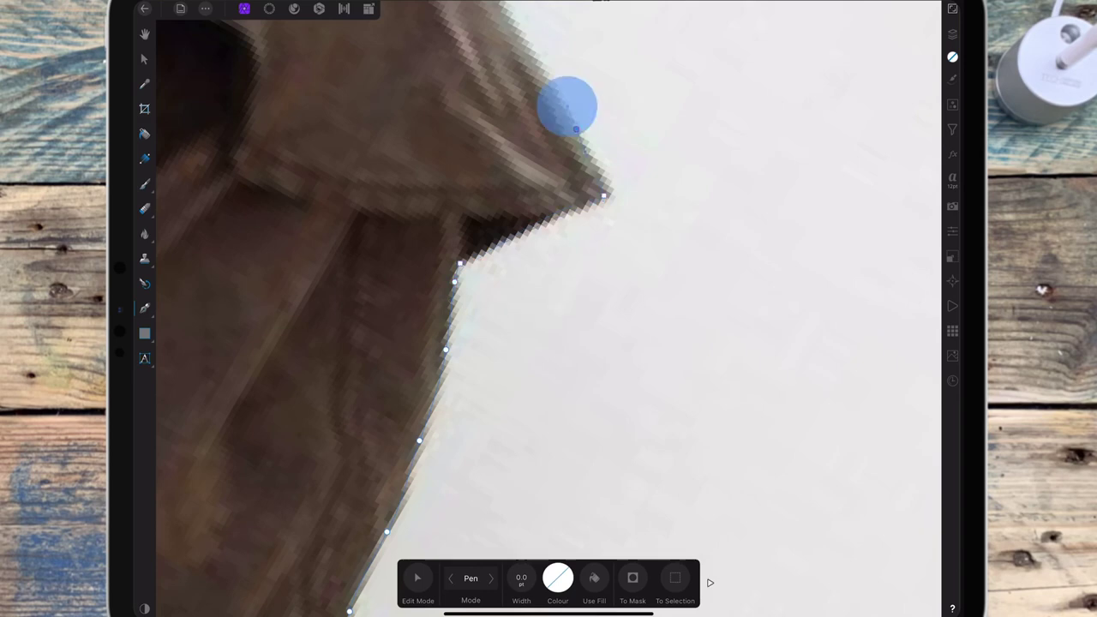
{"action": "scroll", "coordinate": [549, 309], "scroll_direction": "down", "scroll_amount": 2}
{"action": "left_click", "coordinate": [469, 260]}
Step: Close the path at the hat, adjusting its top node and curving it along the hat edge
{"action": "scroll", "coordinate": [549, 309], "scroll_direction": "up", "scroll_amount": 3}
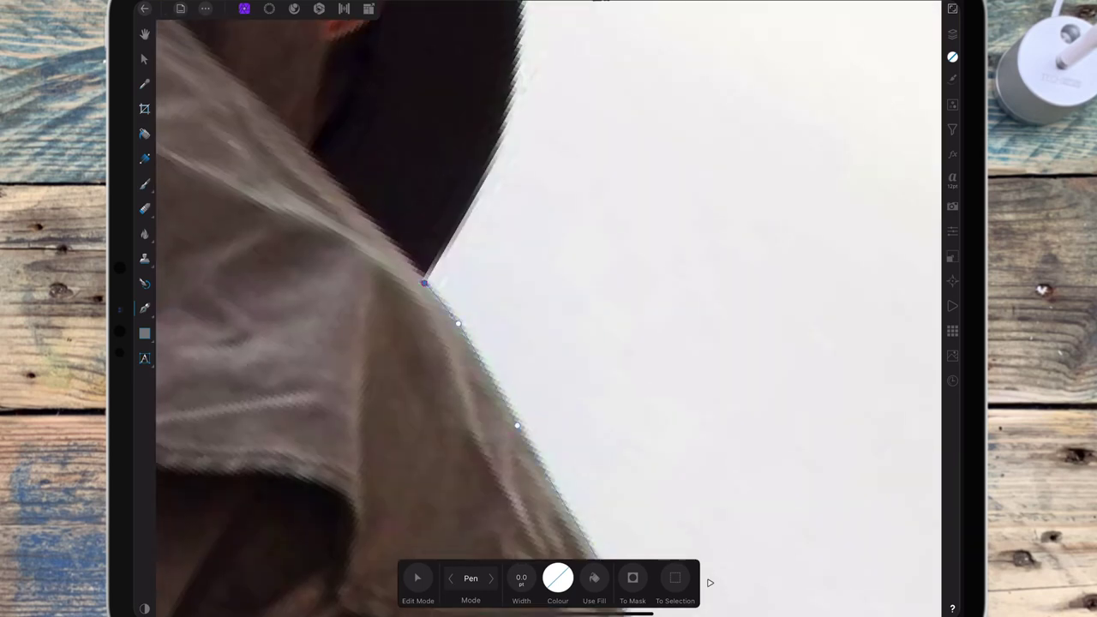
{"action": "scroll", "coordinate": [542, 169], "scroll_direction": "down", "scroll_amount": 2}
{"action": "scroll", "coordinate": [626, 327], "scroll_direction": "up", "scroll_amount": 3}
{"action": "scroll", "coordinate": [626, 327], "scroll_direction": "down", "scroll_amount": 3}
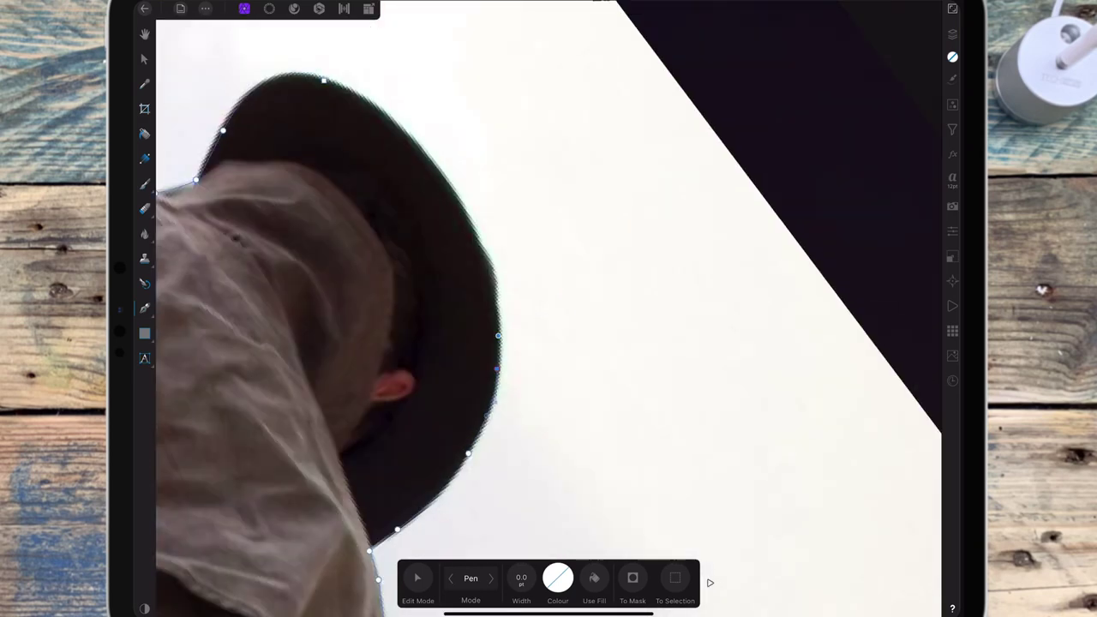
{"action": "left_click", "coordinate": [434, 164]}
{"action": "key", "text": "ctrl+z"}
{"action": "scroll", "coordinate": [549, 309], "scroll_direction": "up", "scroll_amount": 3}
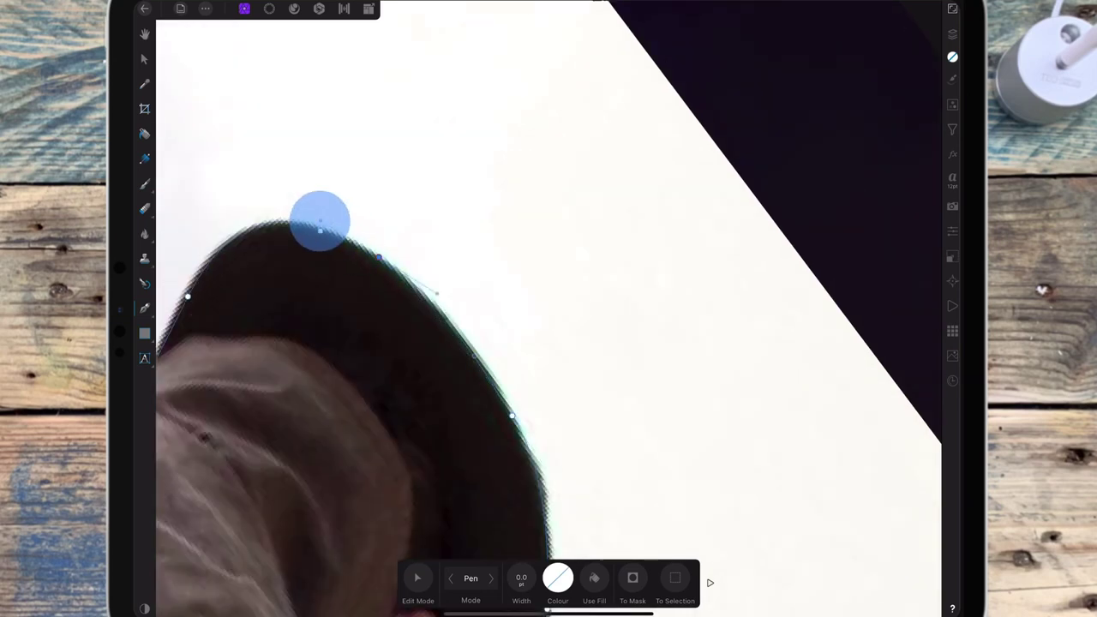
{"action": "left_click_drag", "start_coordinate": [318, 220], "coordinate": [326, 228]}
{"action": "scroll", "coordinate": [343, 257], "scroll_direction": "up", "scroll_amount": 3}
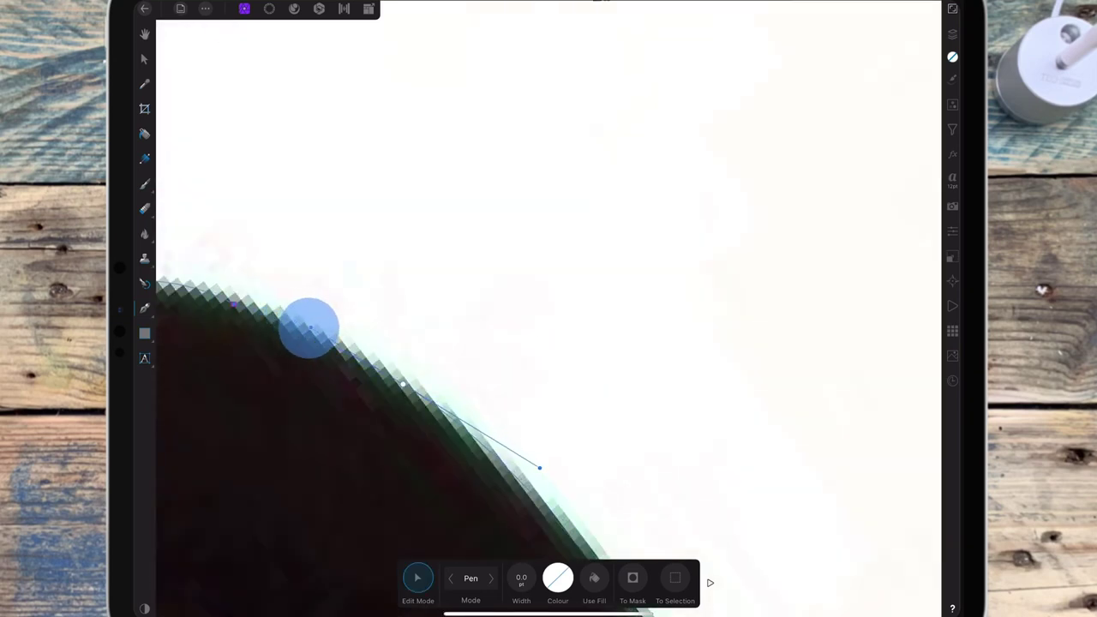
{"action": "left_click_drag", "start_coordinate": [307, 325], "coordinate": [500, 449]}
{"action": "scroll", "coordinate": [669, 343], "scroll_direction": "down", "scroll_amount": 5}
{"action": "scroll", "coordinate": [669, 343], "scroll_direction": "up", "scroll_amount": 1}
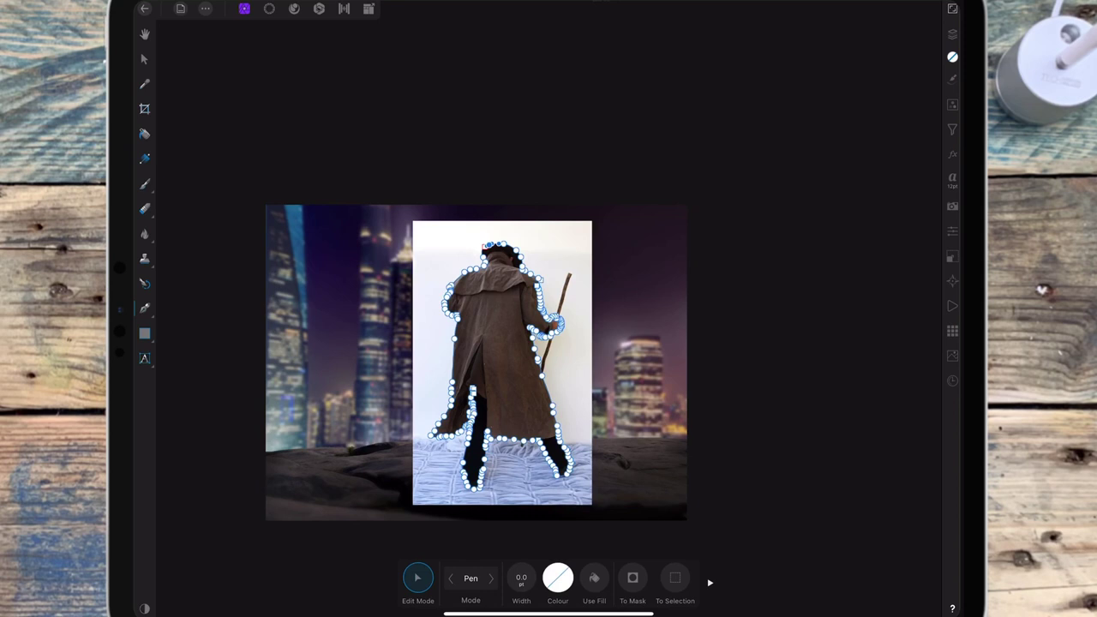
Step: Turn the path into a selection, mask the figure photo's white backdrop, then deselect
{"action": "left_click", "coordinate": [675, 578]}
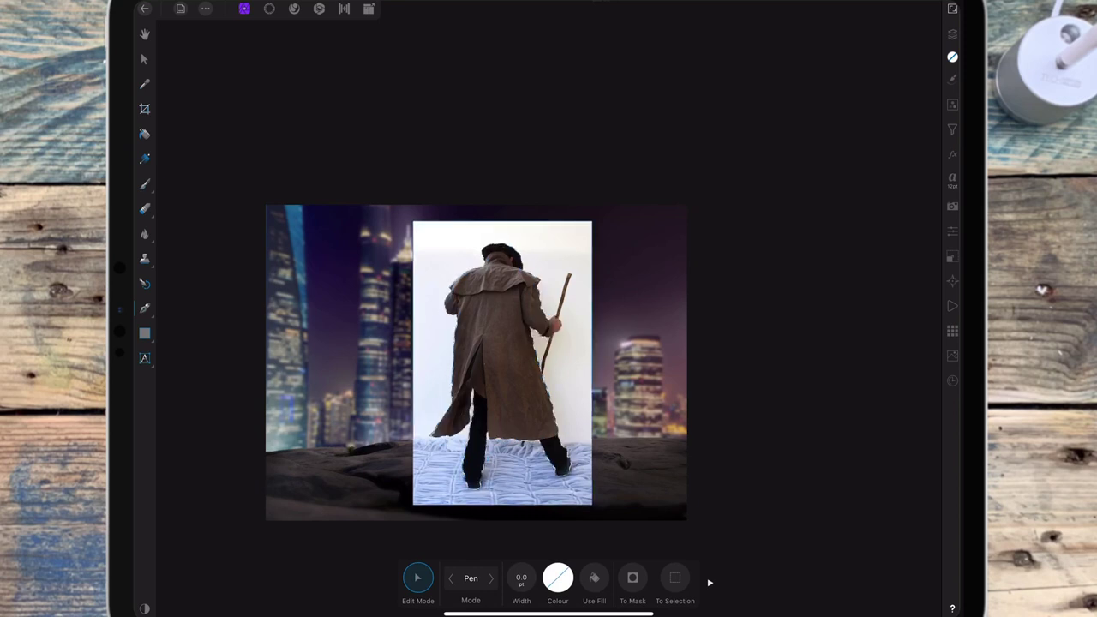
{"action": "left_click", "coordinate": [953, 34]}
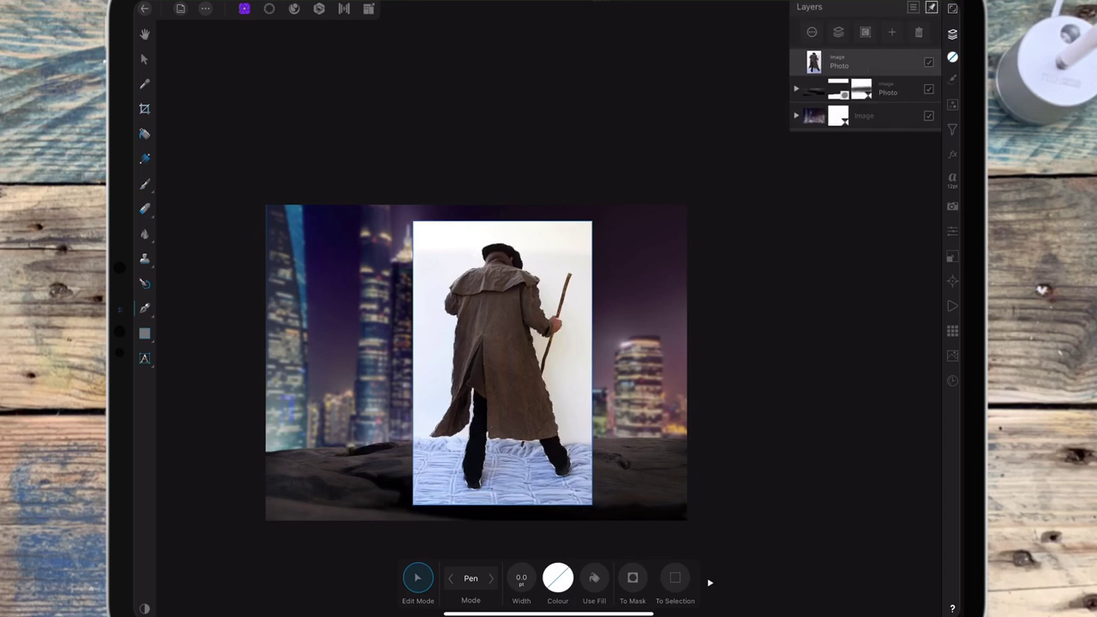
{"action": "left_click", "coordinate": [891, 32]}
{"action": "left_click", "coordinate": [874, 115]}
{"action": "left_click", "coordinate": [513, 367]}
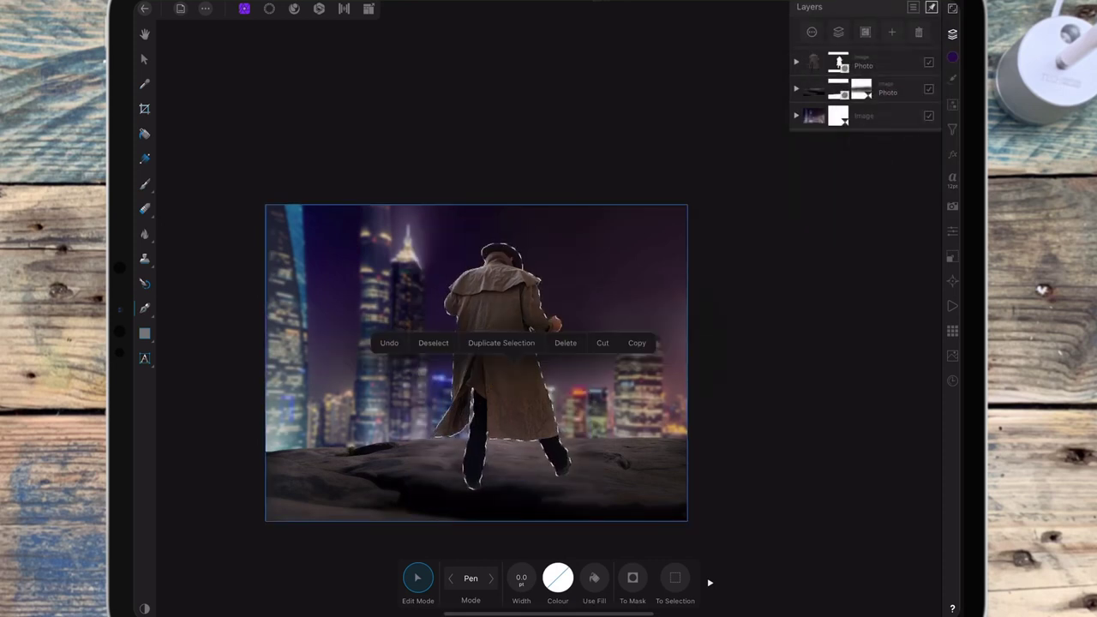
{"action": "left_click", "coordinate": [433, 343]}
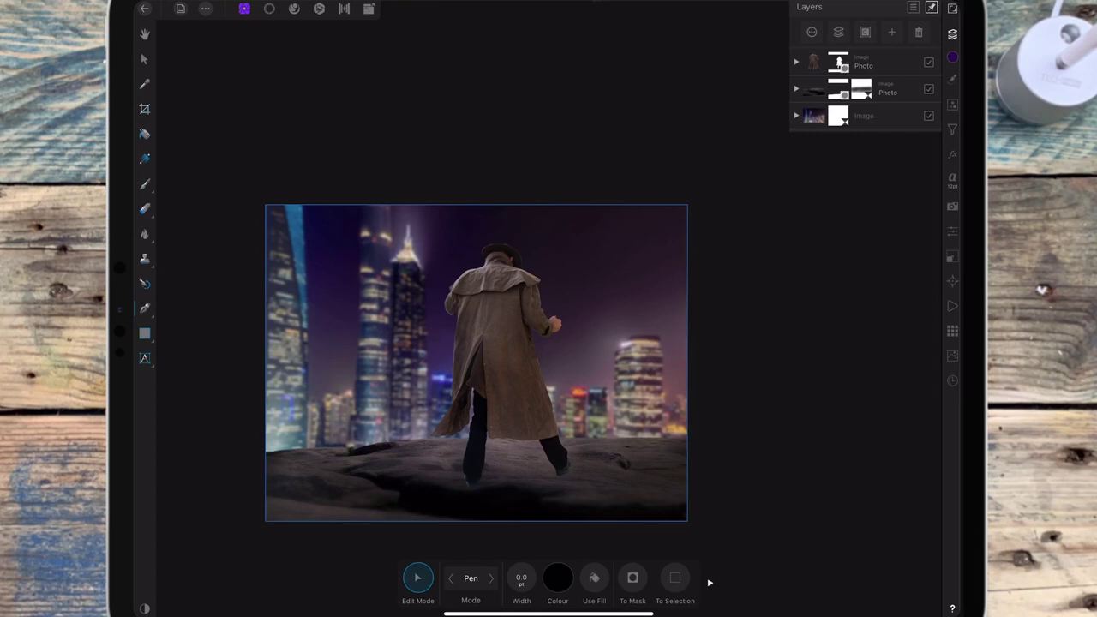
Step: Shrink the figure to about 2.3 × 3.7 in and shift it slightly up and left
{"action": "left_click", "coordinate": [144, 58]}
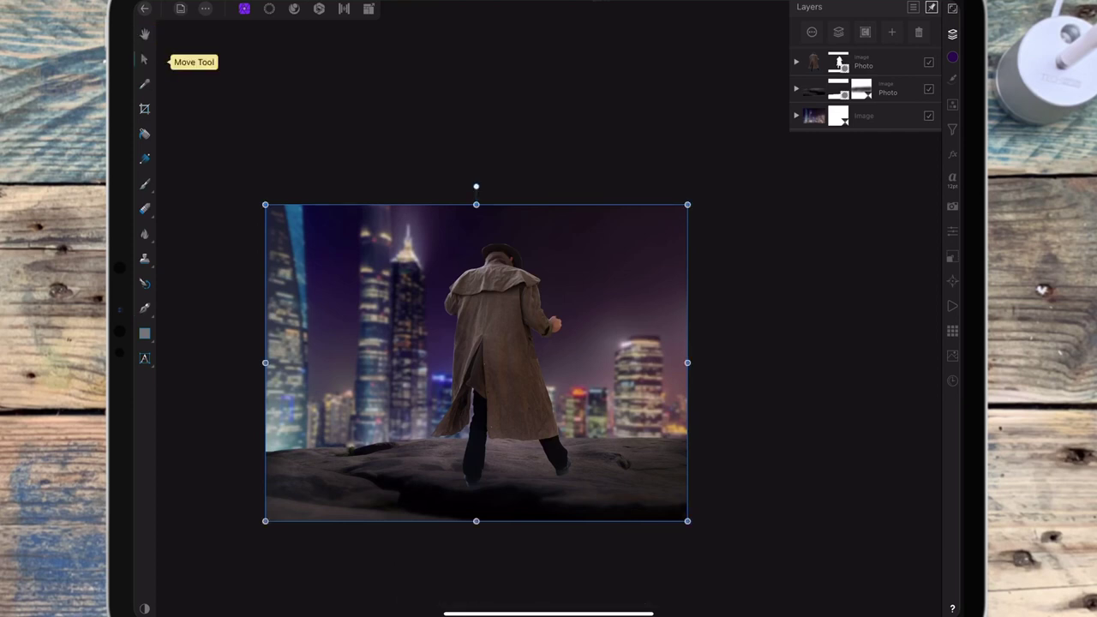
{"action": "left_click", "coordinate": [502, 360]}
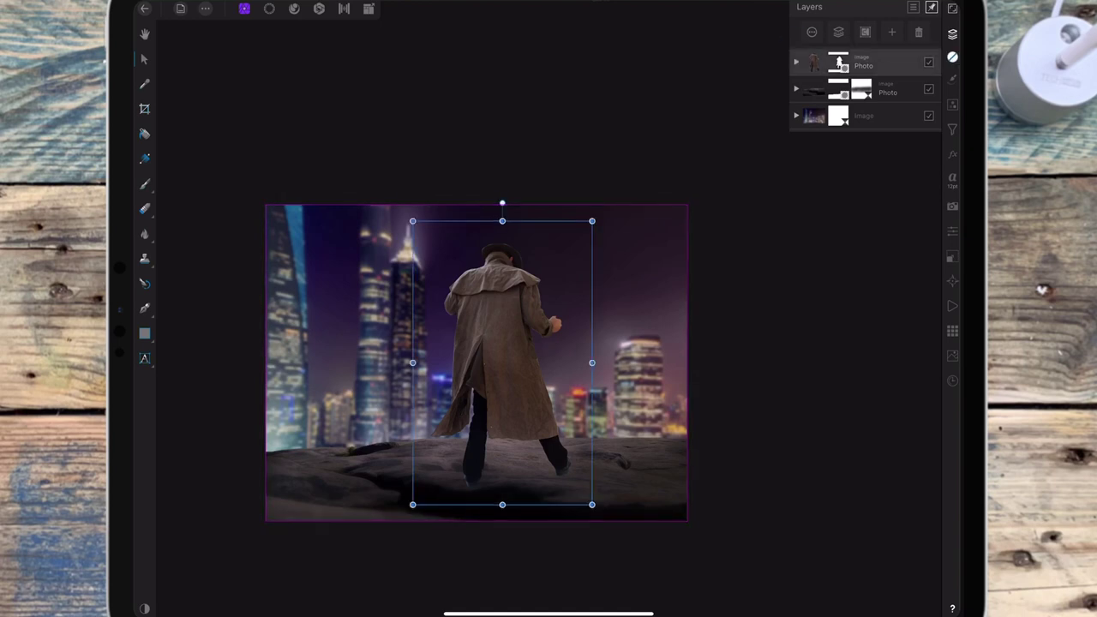
{"action": "left_click_drag", "start_coordinate": [592, 222], "coordinate": [576, 246]}
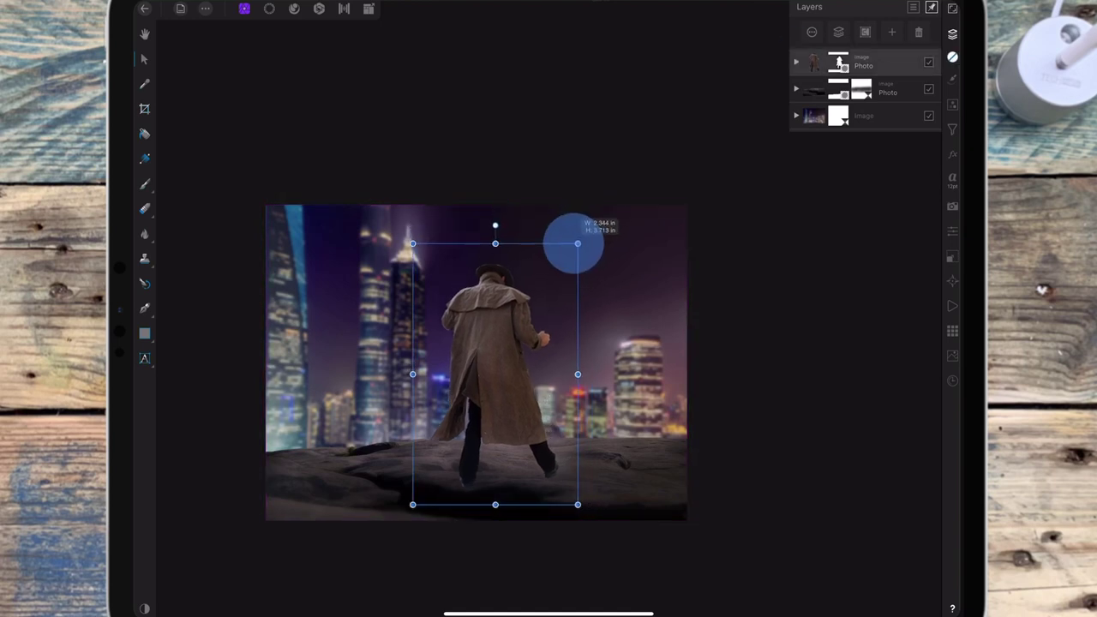
{"action": "left_click_drag", "start_coordinate": [521, 356], "coordinate": [519, 343]}
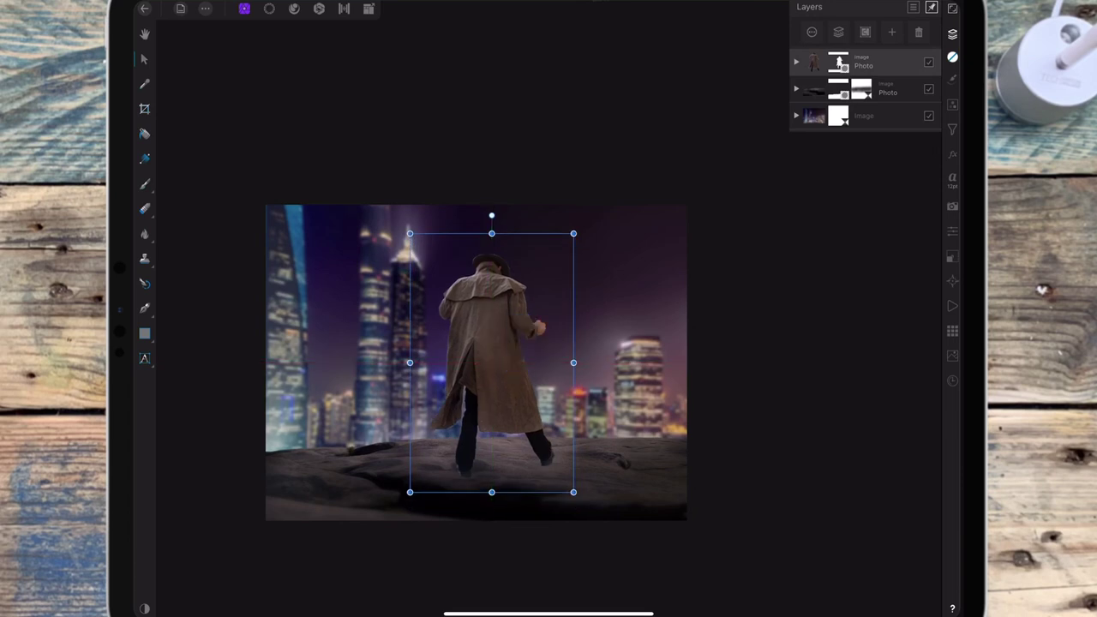
{"action": "left_click", "coordinate": [952, 257]}
Step: Flip the figure horizontally, nudge it right, shrink it to 2.2 × 3.5 in and tilt 1.4°
{"action": "left_click", "coordinate": [893, 135]}
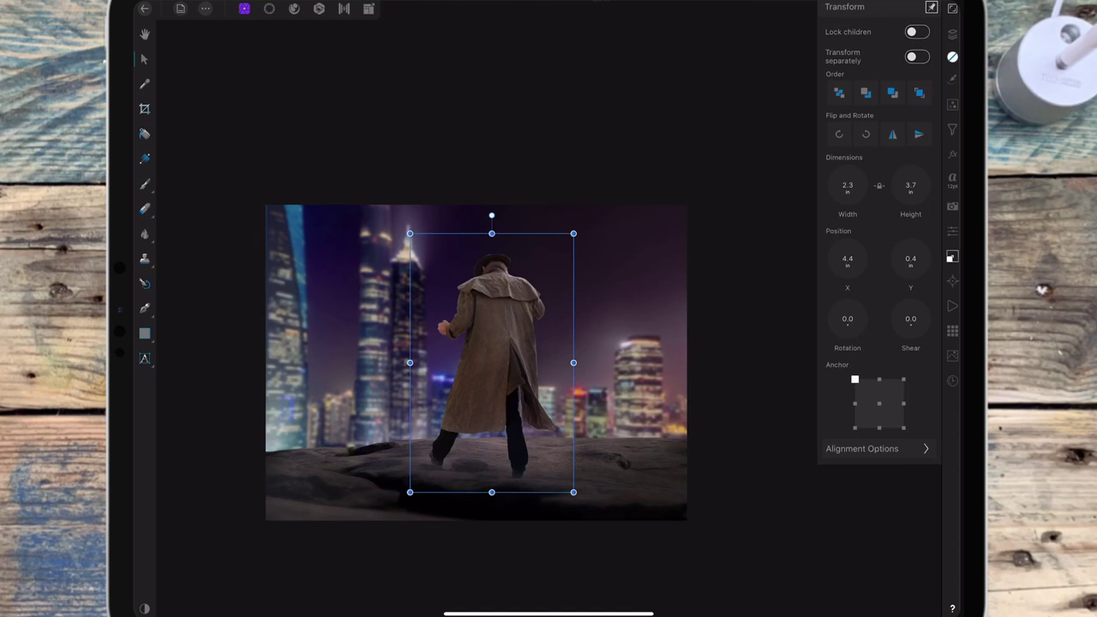
{"action": "left_click_drag", "start_coordinate": [523, 381], "coordinate": [548, 386]}
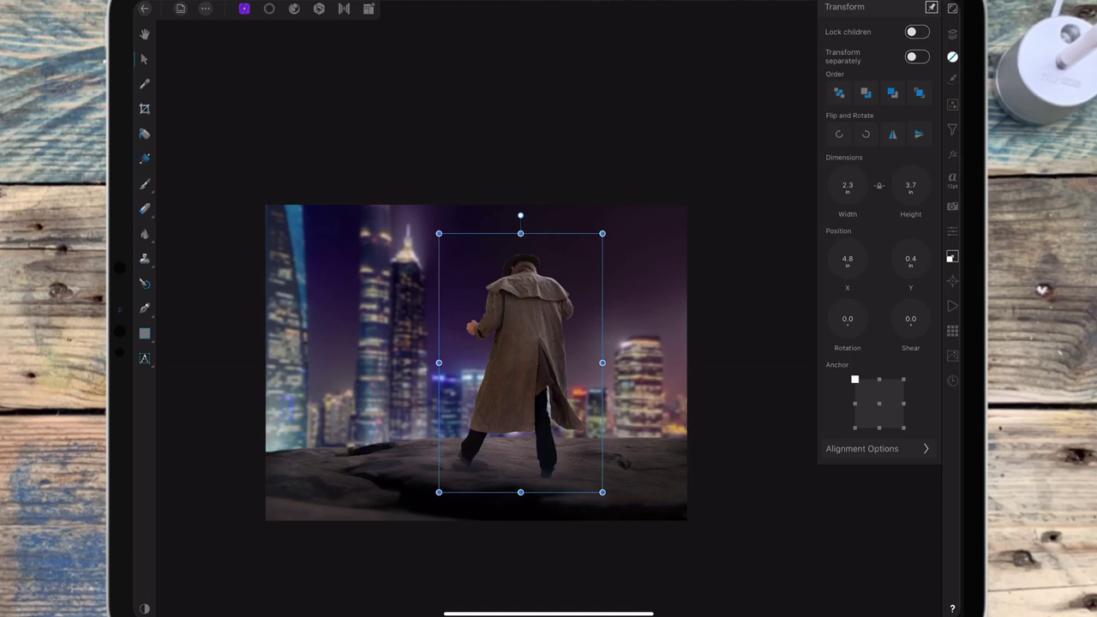
{"action": "scroll", "coordinate": [536, 377], "scroll_direction": "up", "scroll_amount": 3}
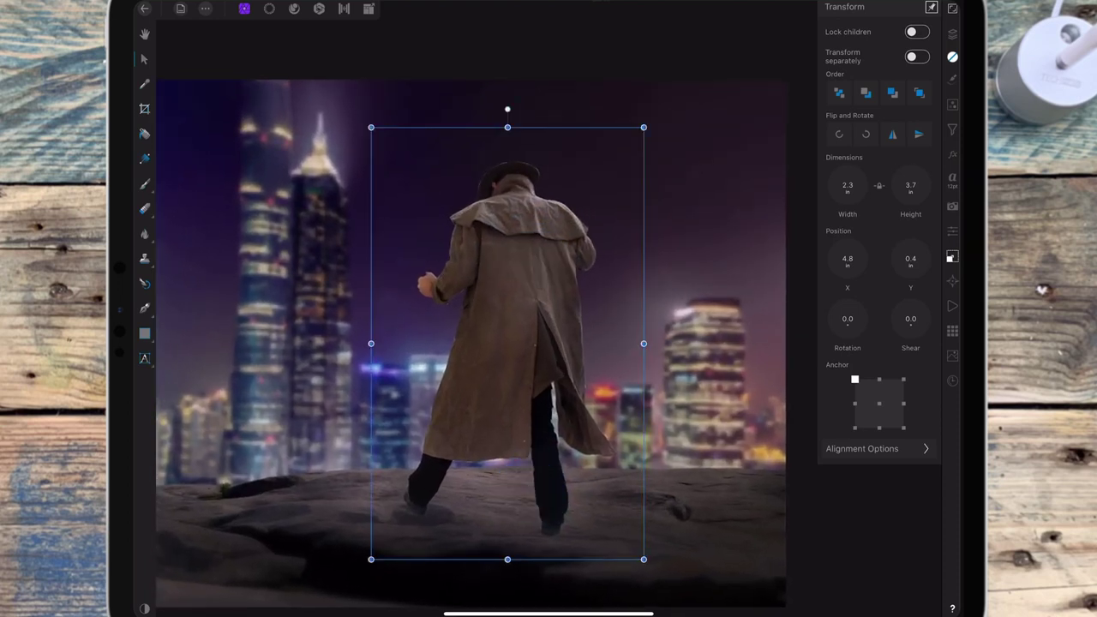
{"action": "left_click_drag", "start_coordinate": [644, 127], "coordinate": [629, 151]}
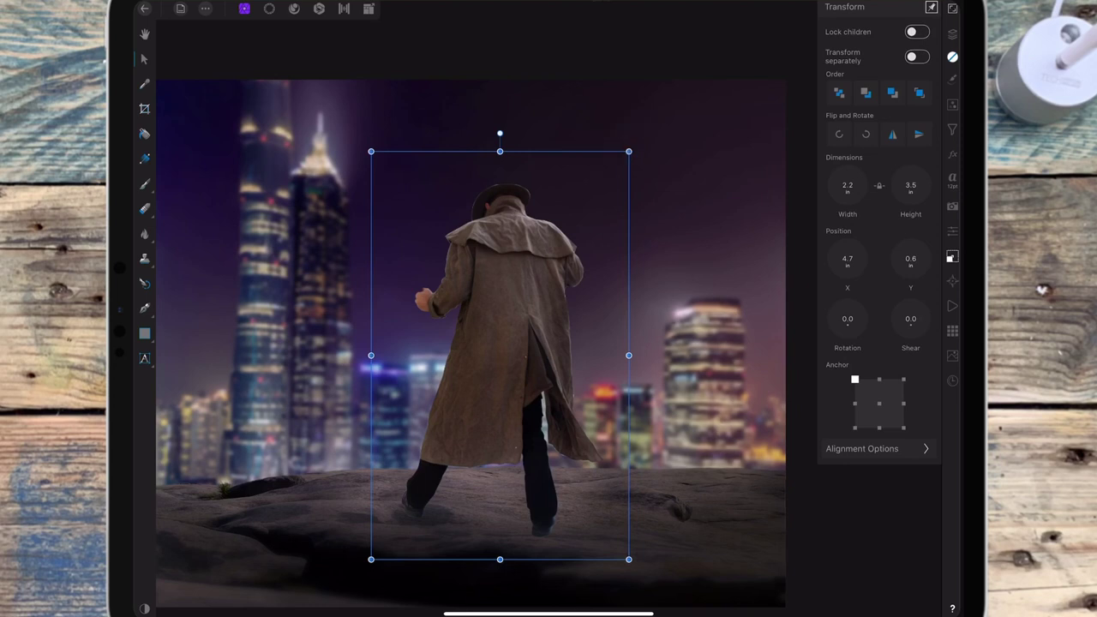
{"action": "left_click_drag", "start_coordinate": [548, 325], "coordinate": [551, 323]}
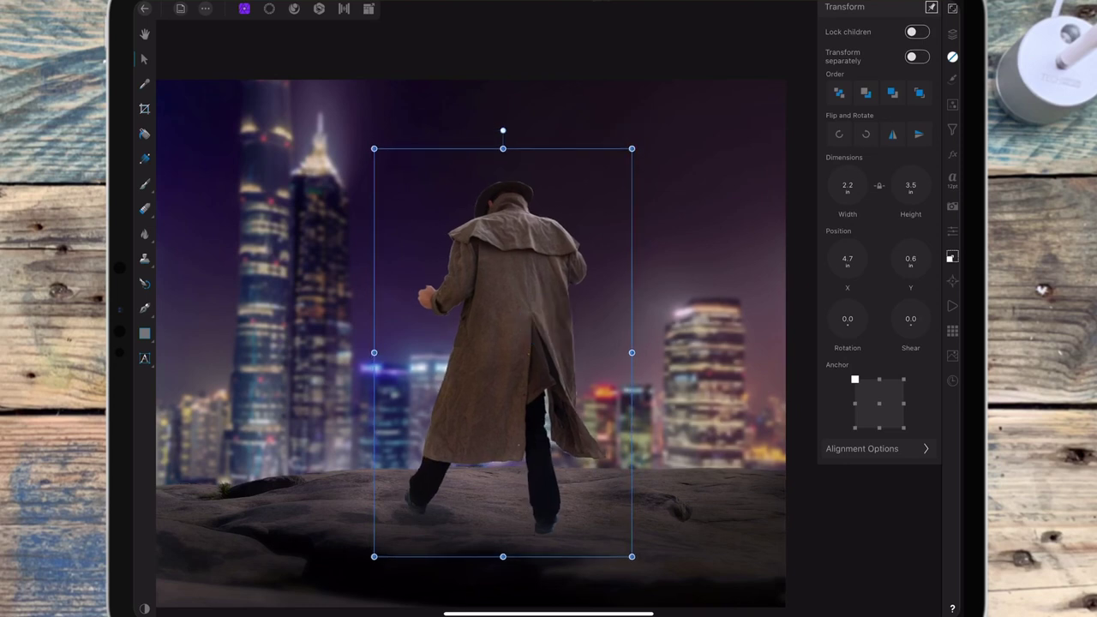
{"action": "left_click_drag", "start_coordinate": [504, 130], "coordinate": [497, 130]}
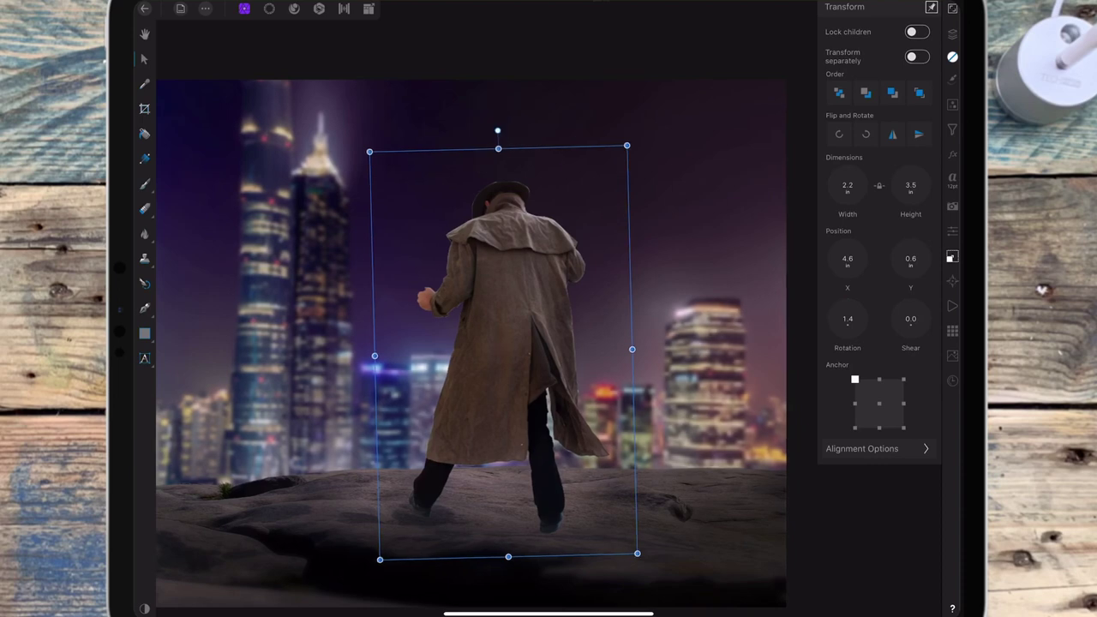
Step: Zoom out to view the composition and expand the figure layer to show its mask
{"action": "scroll", "coordinate": [635, 266], "scroll_direction": "down", "scroll_amount": 5}
{"action": "left_click_drag", "start_coordinate": [636, 266], "coordinate": [597, 306]}
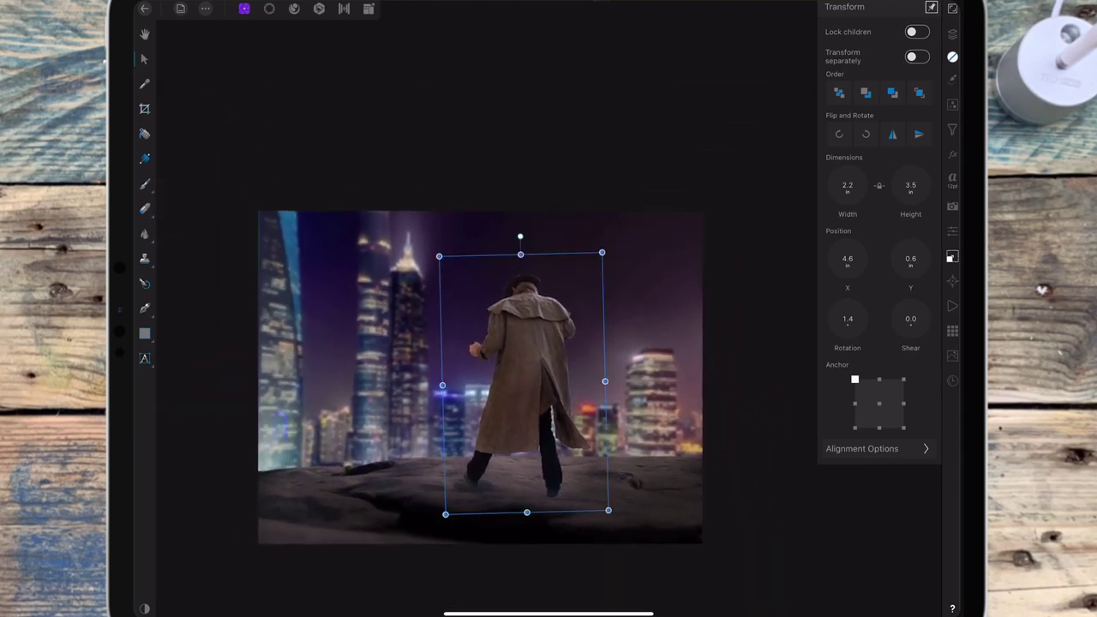
{"action": "left_click", "coordinate": [953, 33]}
{"action": "scroll", "coordinate": [480, 377], "scroll_direction": "up", "scroll_amount": 3}
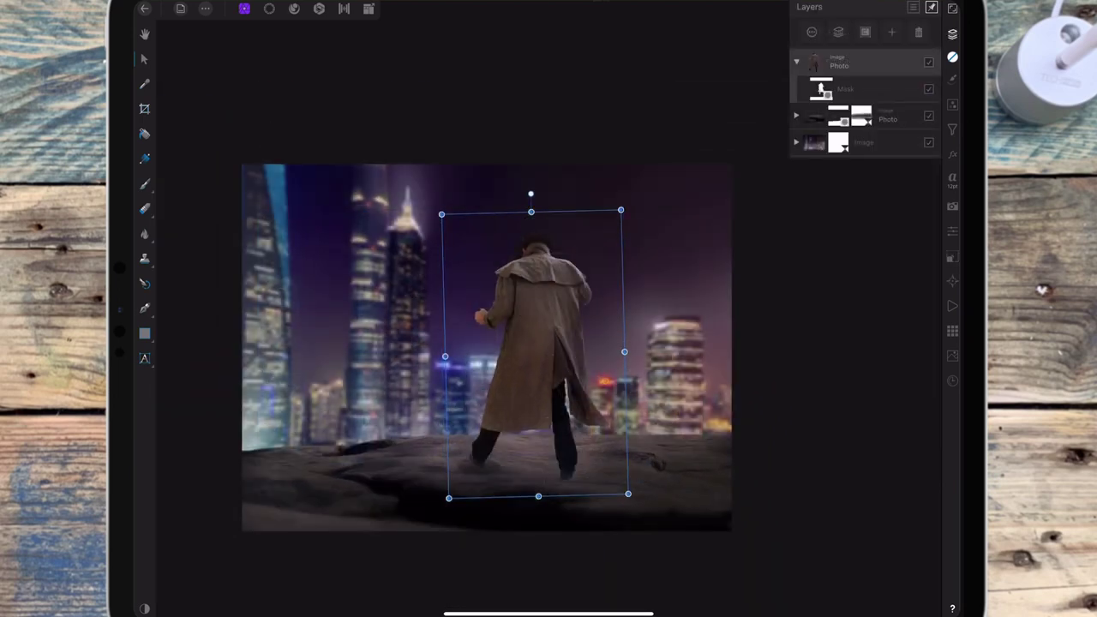
{"action": "left_click", "coordinate": [869, 89]}
Step: Nest an Exposure adjustment inside the figure's Photo layer and lower exposure to about -2.07
{"action": "left_click", "coordinate": [952, 103]}
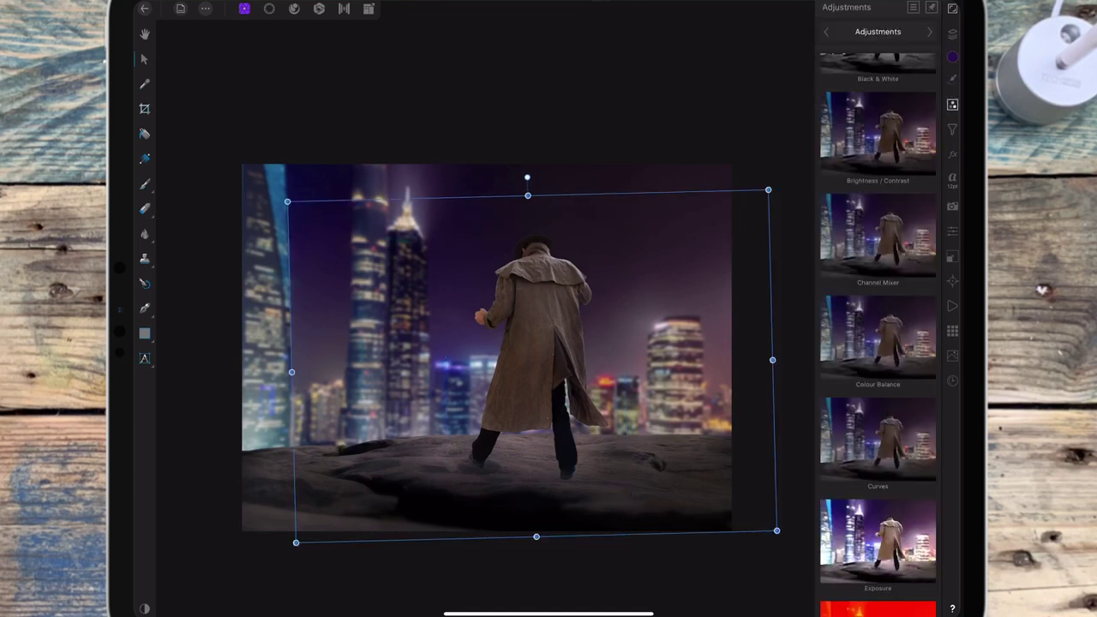
{"action": "scroll", "coordinate": [901, 260], "scroll_direction": "down", "scroll_amount": 2}
{"action": "left_click", "coordinate": [882, 404]}
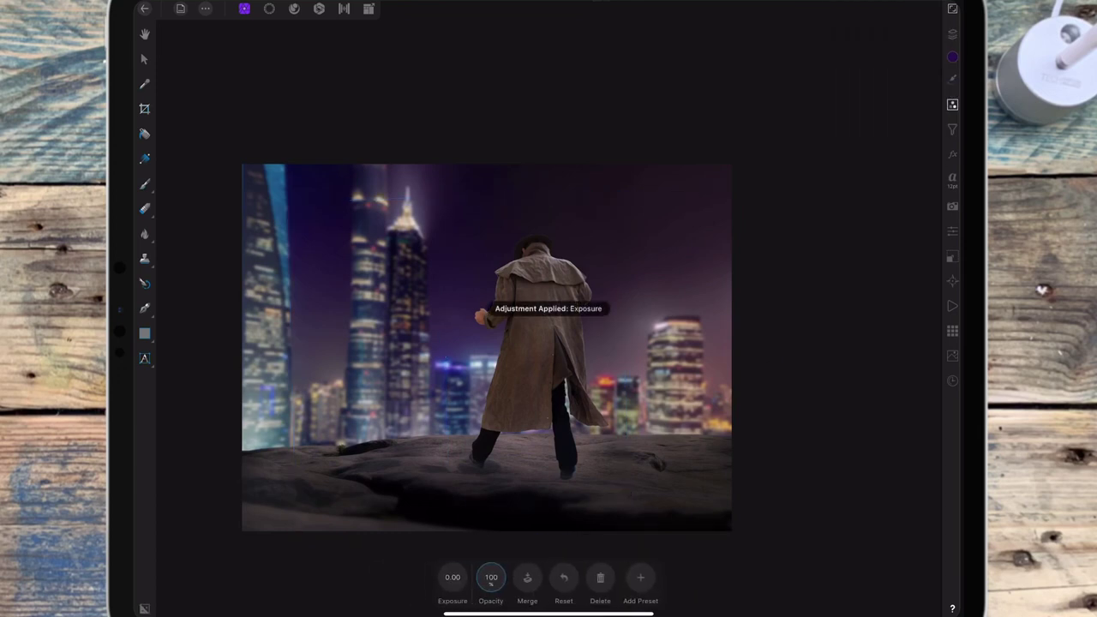
{"action": "left_click", "coordinate": [953, 33]}
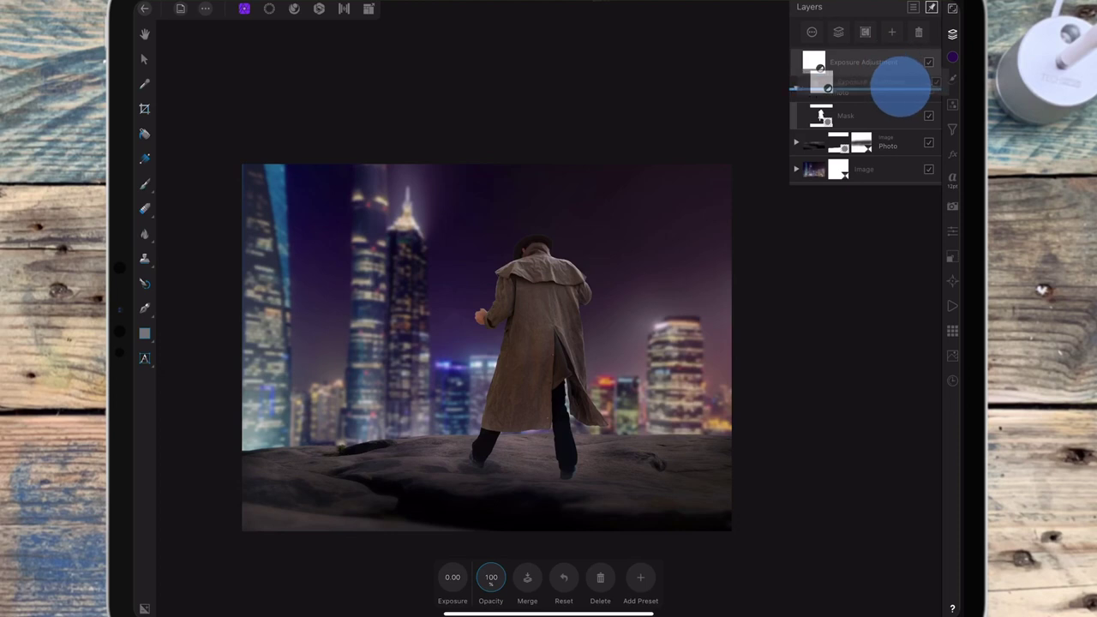
{"action": "left_click_drag", "start_coordinate": [893, 65], "coordinate": [901, 88]}
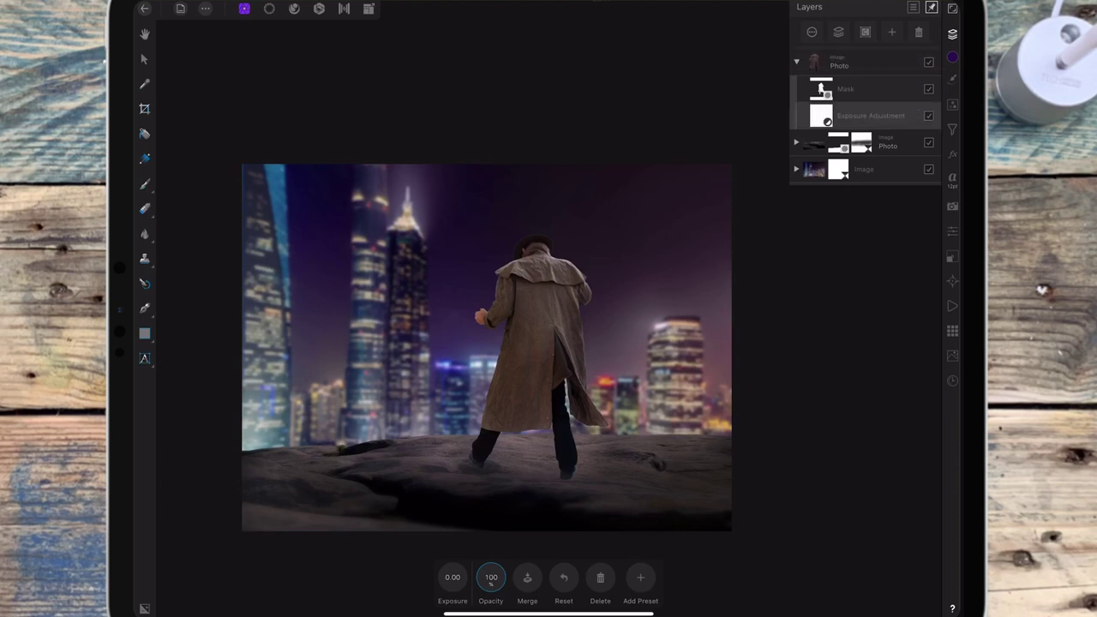
{"action": "left_click_drag", "start_coordinate": [455, 580], "coordinate": [254, 577]}
{"action": "scroll", "coordinate": [685, 324], "scroll_direction": "down", "scroll_amount": 3}
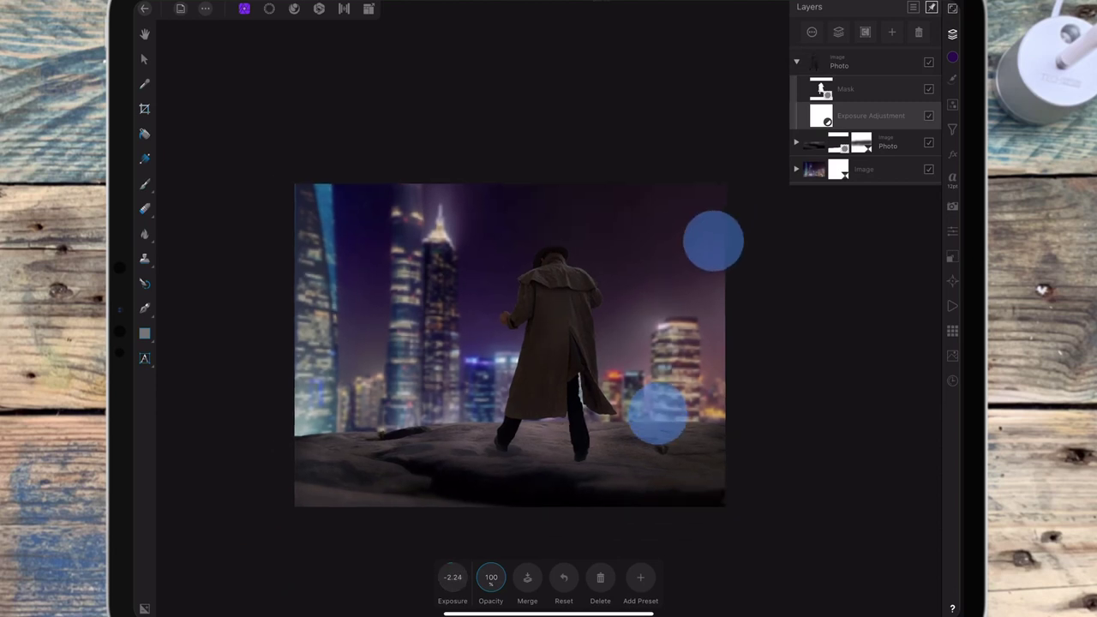
{"action": "mouse_move", "coordinate": [454, 577]}
{"action": "left_mouse_down"}
{"action": "mouse_move", "coordinate": [428, 576]}
{"action": "mouse_move", "coordinate": [482, 562]}
{"action": "mouse_move", "coordinate": [451, 573]}
{"action": "left_mouse_up"}
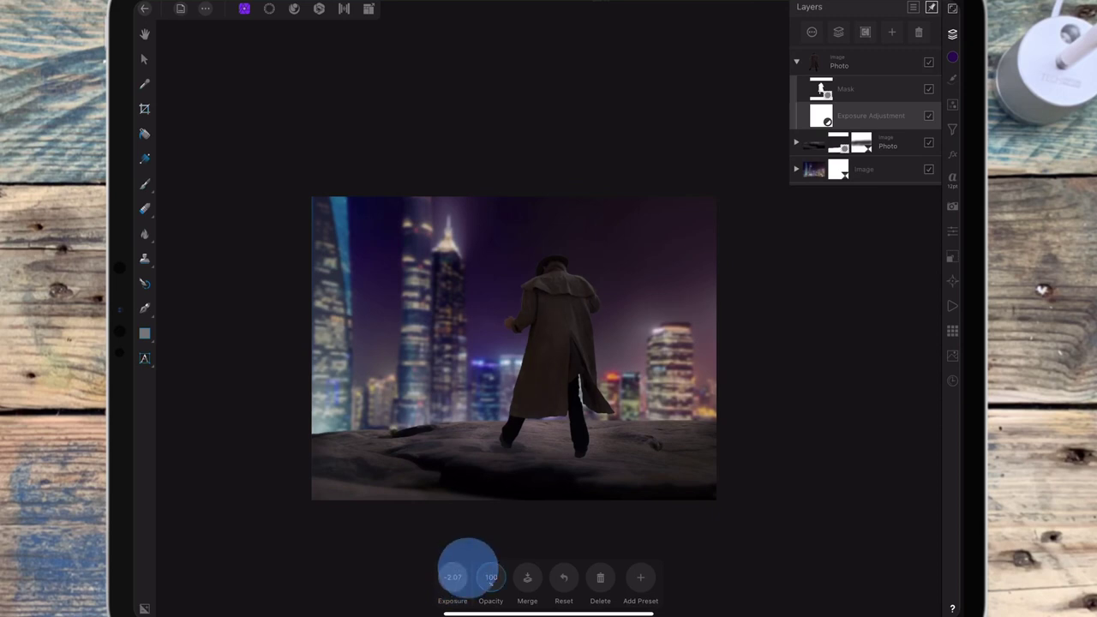
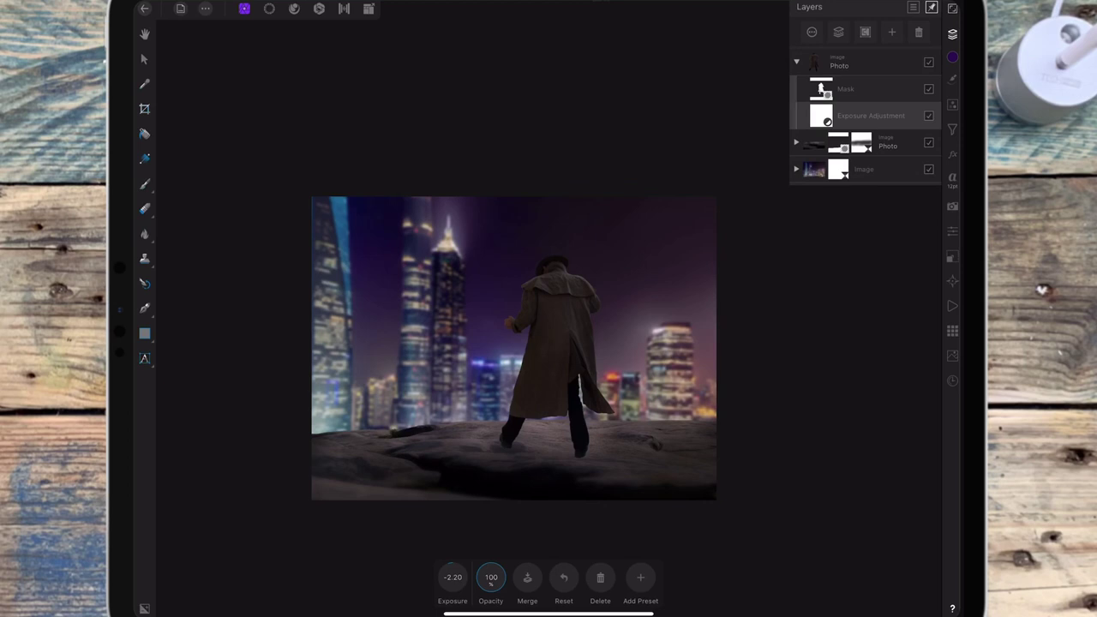
Step: Lower the rock group's Exposure adjustment further, to about -5
{"action": "left_click", "coordinate": [797, 142]}
{"action": "left_click", "coordinate": [869, 276]}
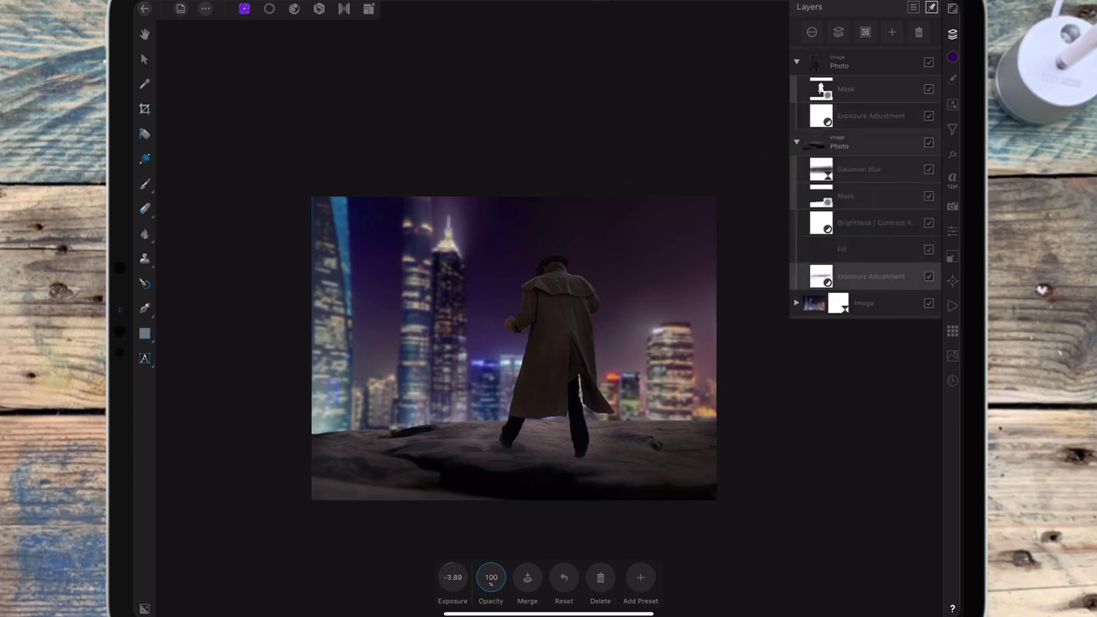
{"action": "left_click_drag", "start_coordinate": [453, 577], "coordinate": [442, 575]}
{"action": "mouse_move", "coordinate": [453, 577]}
{"action": "left_mouse_down"}
{"action": "mouse_move", "coordinate": [441, 580]}
{"action": "mouse_move", "coordinate": [458, 577]}
{"action": "left_mouse_up"}
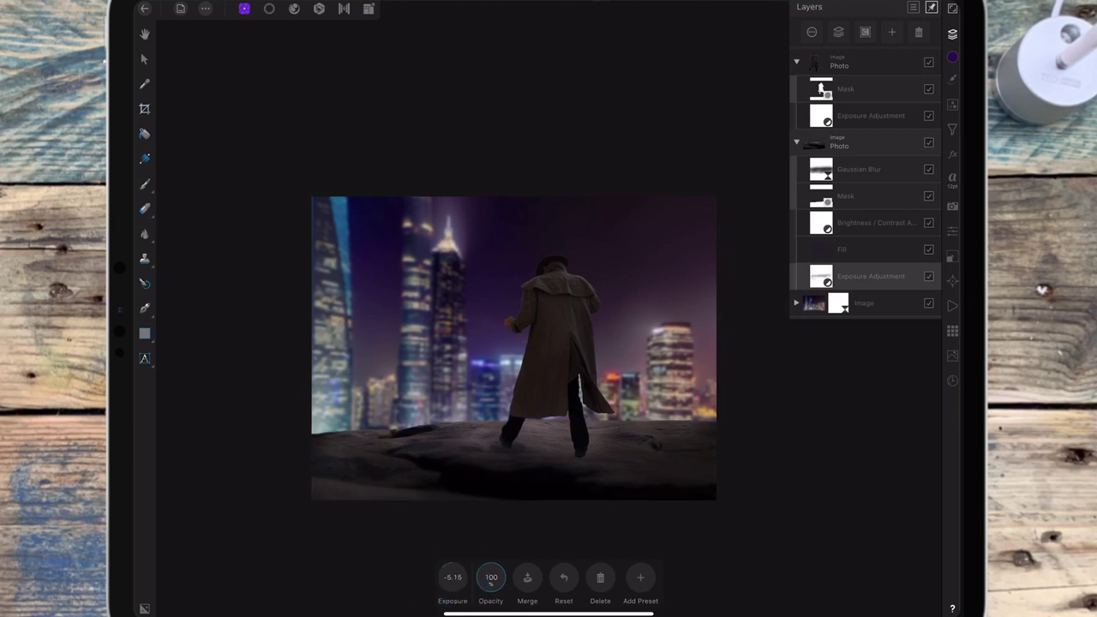
Step: Set up a large, soft white Paint Brush at about 27% opacity
{"action": "left_click", "coordinate": [144, 183]}
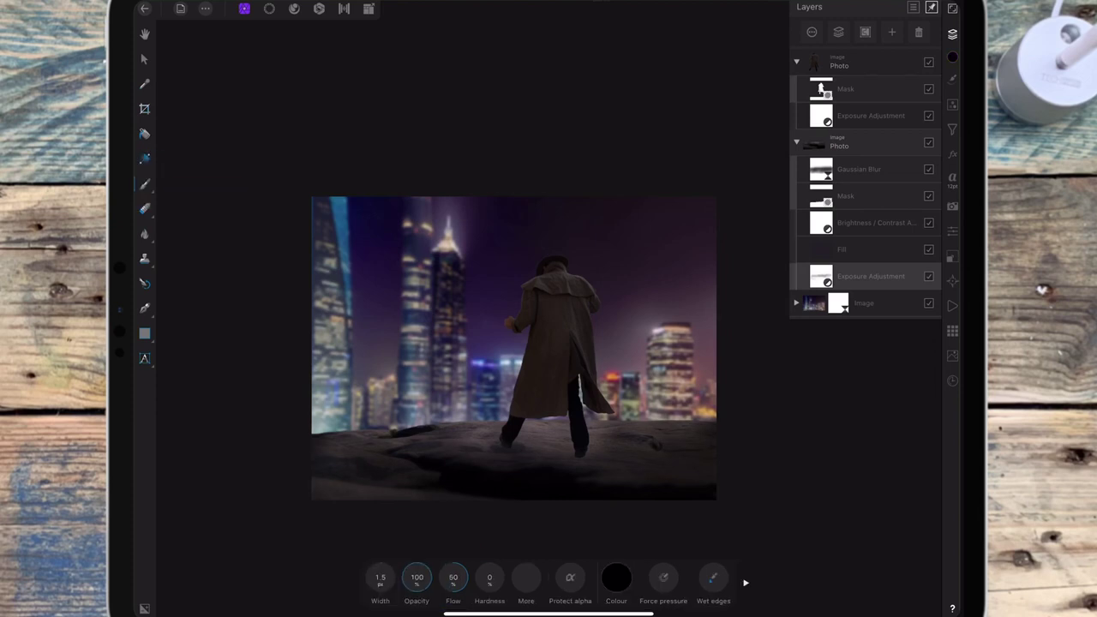
{"action": "left_click_drag", "start_coordinate": [379, 577], "coordinate": [318, 552]}
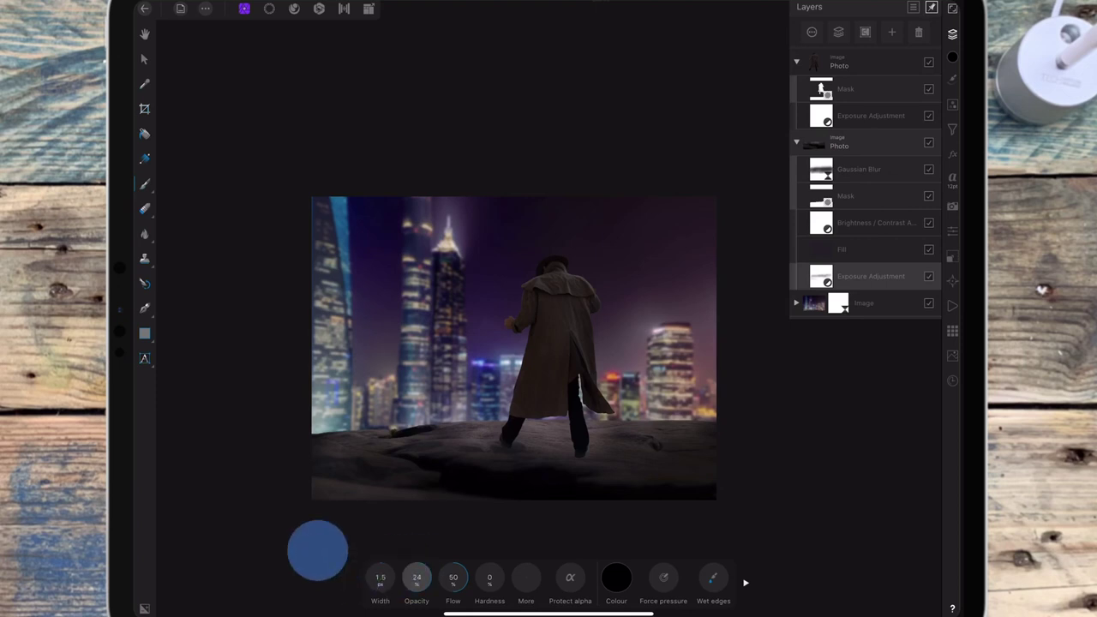
{"action": "mouse_move", "coordinate": [417, 577]}
{"action": "left_mouse_down"}
{"action": "mouse_move", "coordinate": [385, 568]}
{"action": "mouse_move", "coordinate": [539, 445]}
{"action": "left_mouse_up"}
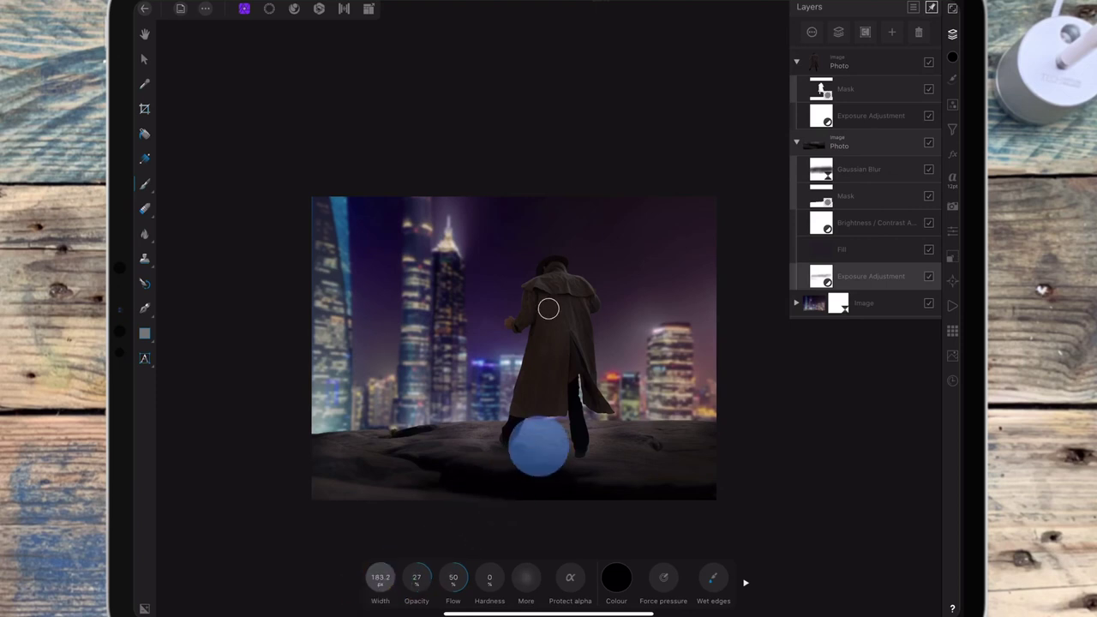
{"action": "left_click", "coordinate": [617, 578]}
{"action": "left_click", "coordinate": [628, 568]}
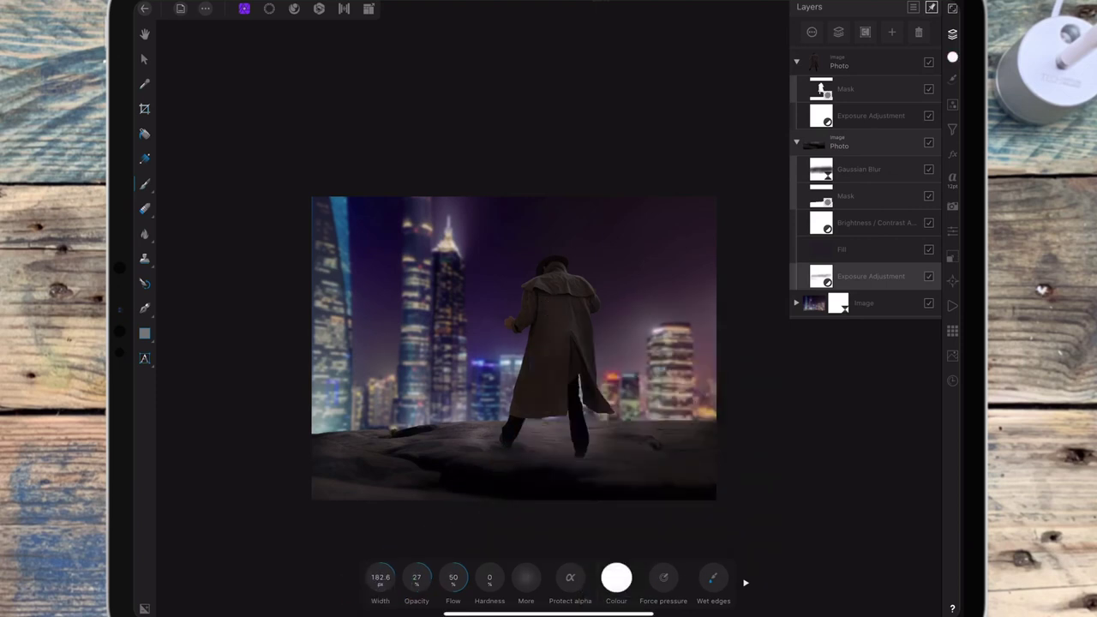
{"action": "left_click_drag", "start_coordinate": [380, 577], "coordinate": [426, 549]}
Step: Paint white on the exposure mask around the man's feet, then collapse the photo groups
{"action": "mouse_move", "coordinate": [525, 435]}
{"action": "left_mouse_down"}
{"action": "mouse_move", "coordinate": [549, 454]}
{"action": "mouse_move", "coordinate": [580, 455]}
{"action": "mouse_move", "coordinate": [618, 433]}
{"action": "left_mouse_up"}
{"action": "left_click", "coordinate": [582, 445]}
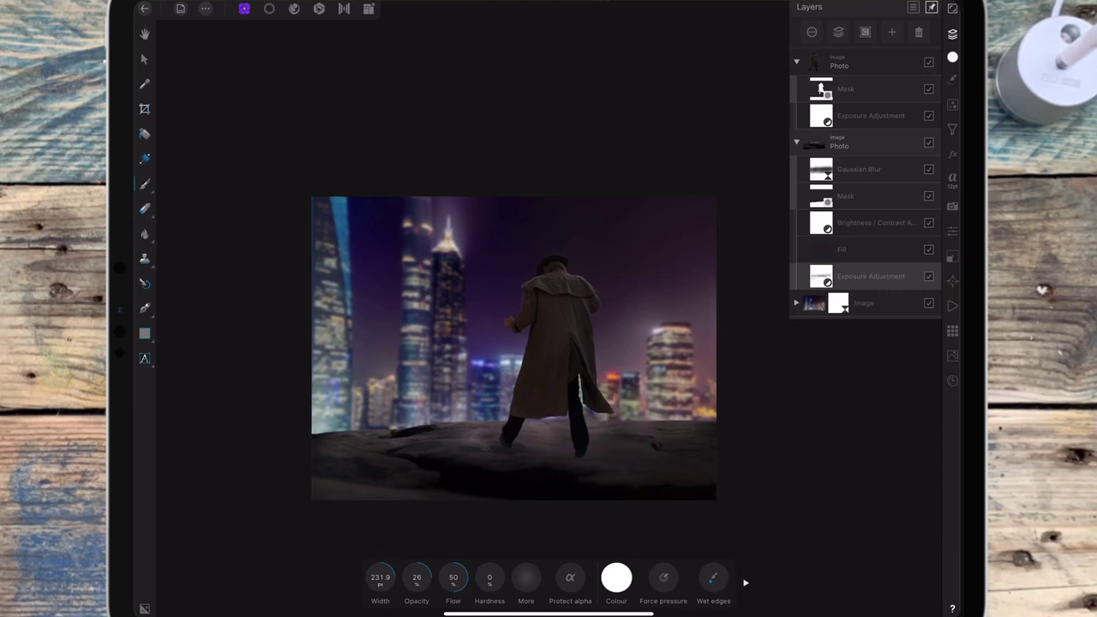
{"action": "left_click", "coordinate": [574, 456]}
{"action": "left_click_drag", "start_coordinate": [479, 446], "coordinate": [470, 437]}
{"action": "left_click", "coordinate": [636, 436]}
{"action": "left_click", "coordinate": [522, 452]}
{"action": "left_click", "coordinate": [466, 449]}
{"action": "left_click", "coordinate": [797, 142]}
{"action": "left_click", "coordinate": [797, 62]}
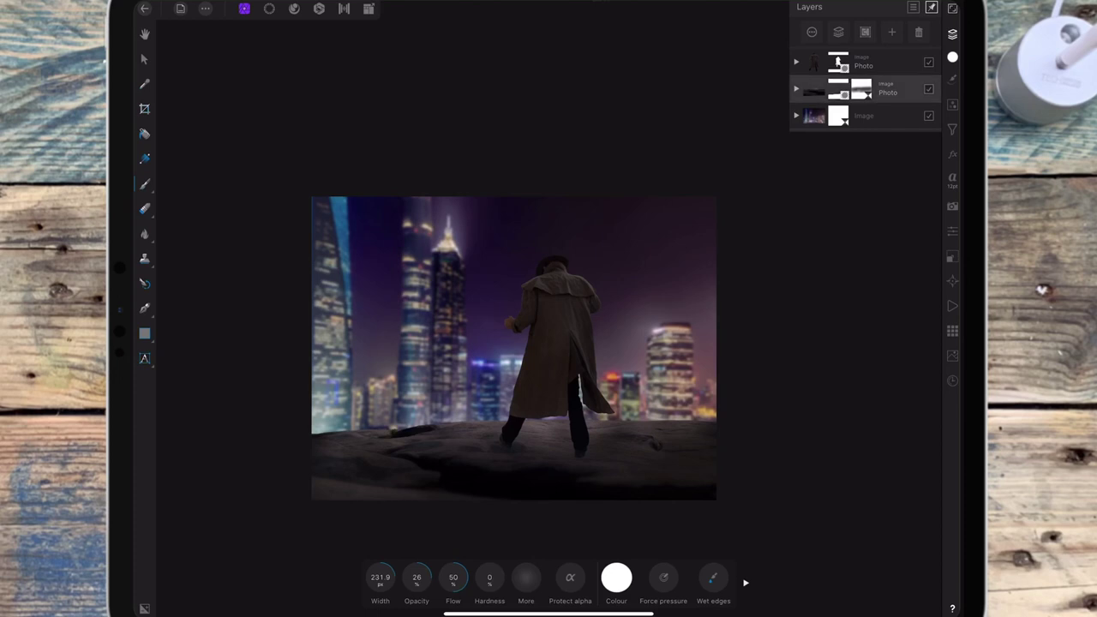
Step: Add a new Pixel layer and set up a wide black brush at 100% opacity
{"action": "left_click", "coordinate": [892, 32]}
{"action": "left_click", "coordinate": [145, 183]}
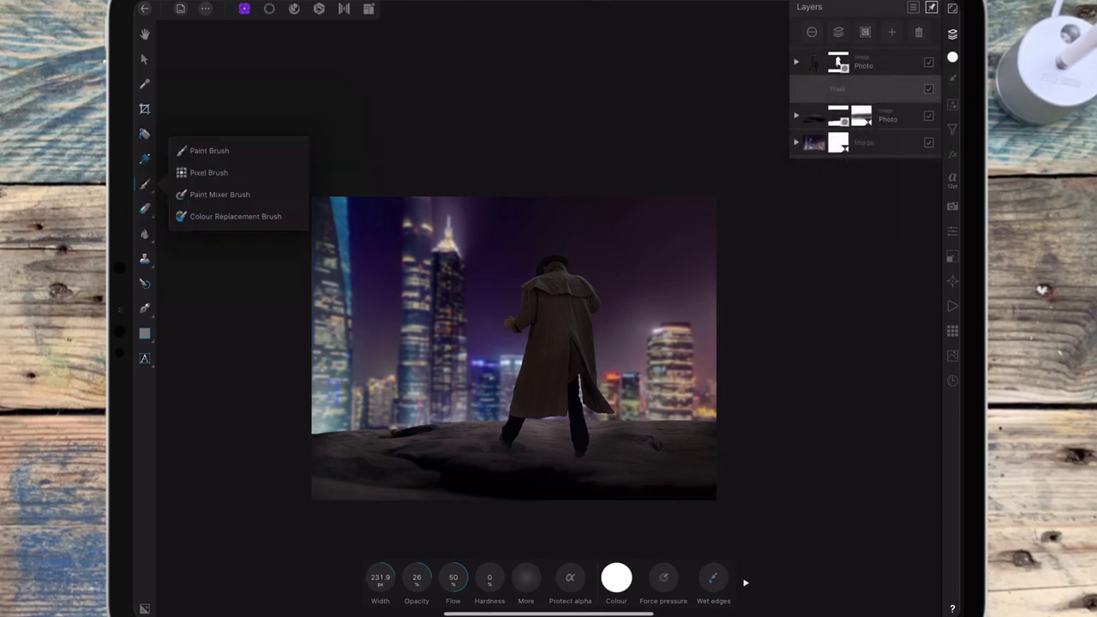
{"action": "left_click", "coordinate": [617, 577]}
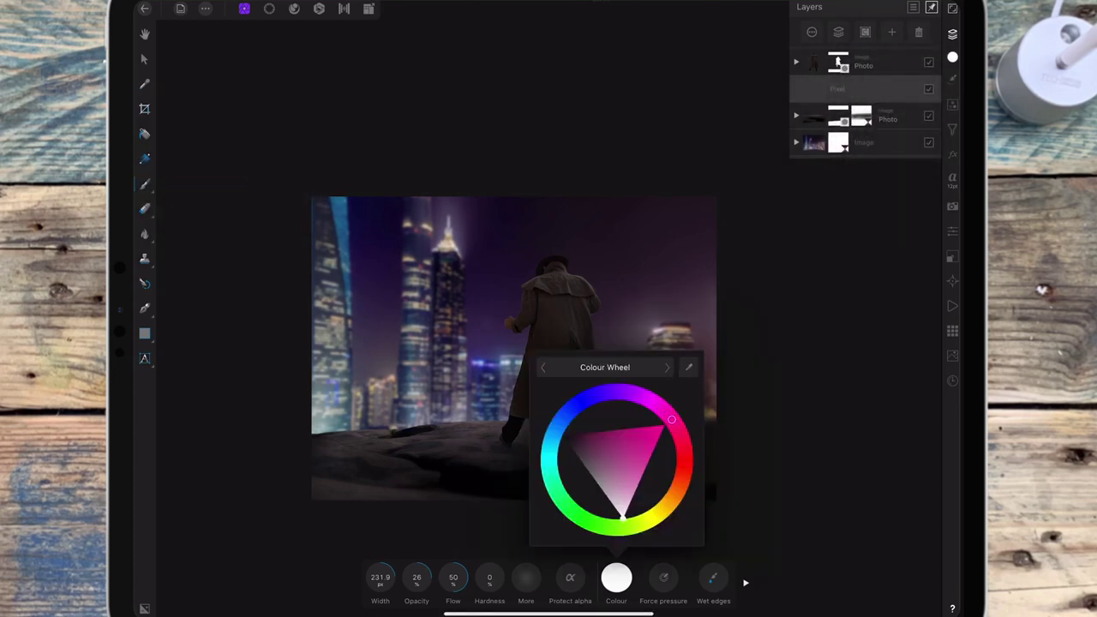
{"action": "left_click", "coordinate": [563, 435]}
{"action": "left_click", "coordinate": [617, 577]}
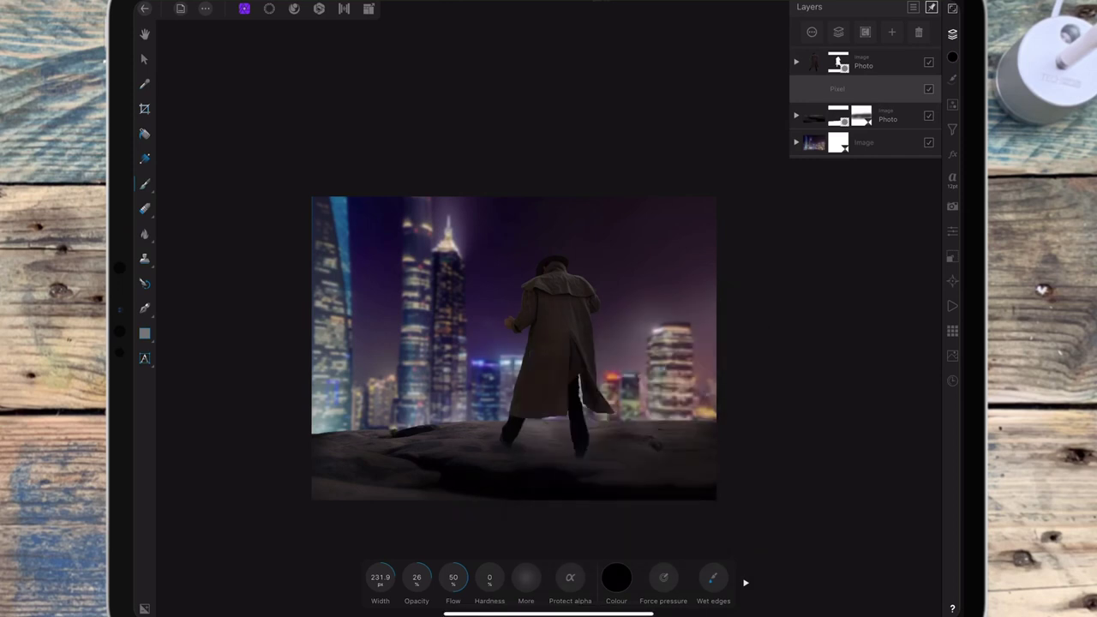
{"action": "left_click_drag", "start_coordinate": [416, 576], "coordinate": [527, 578]}
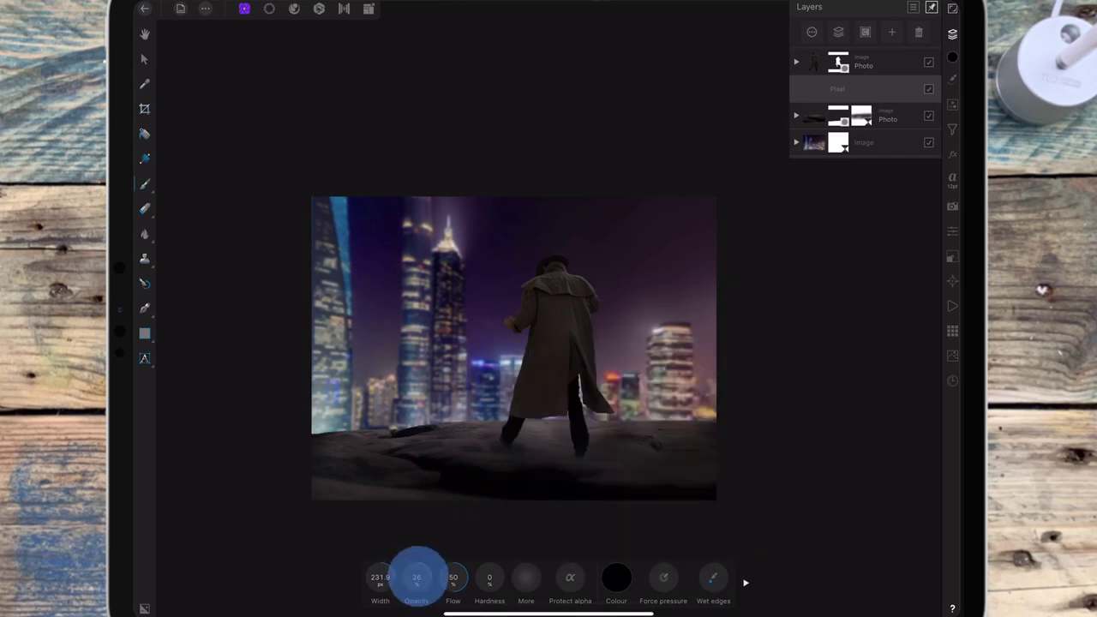
{"action": "left_click_drag", "start_coordinate": [387, 573], "coordinate": [539, 477]}
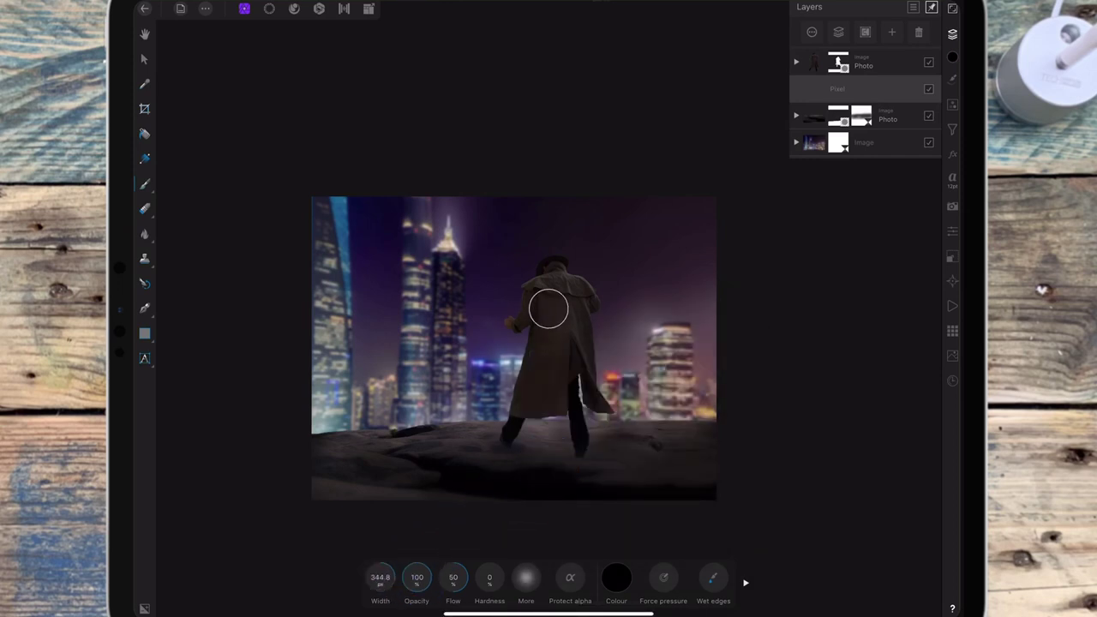
{"action": "key", "text": "v"}
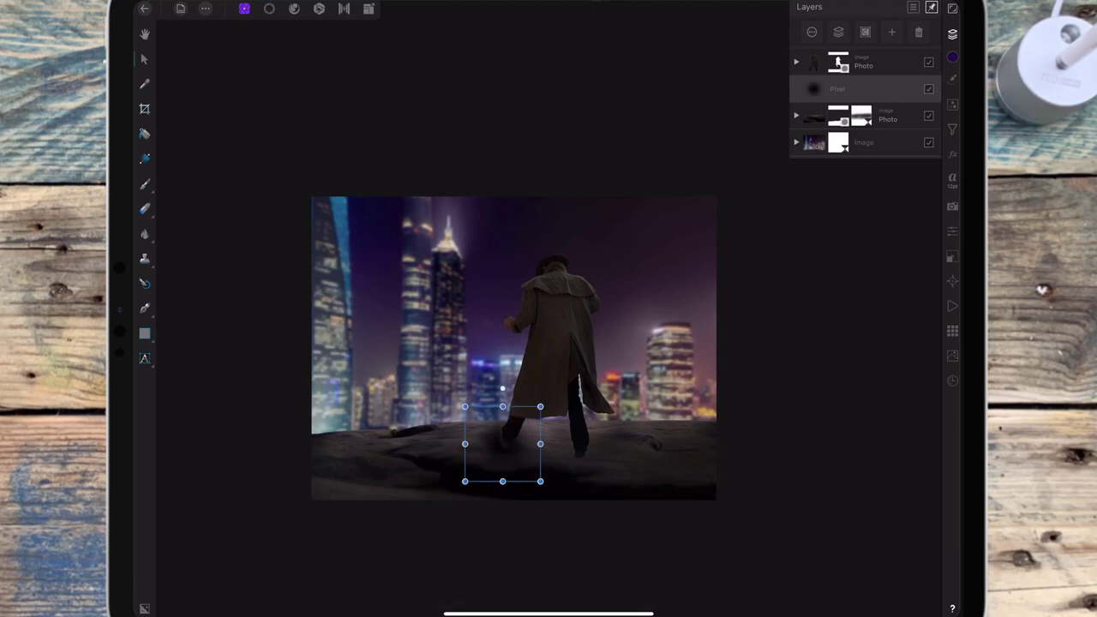
{"action": "key", "text": "b"}
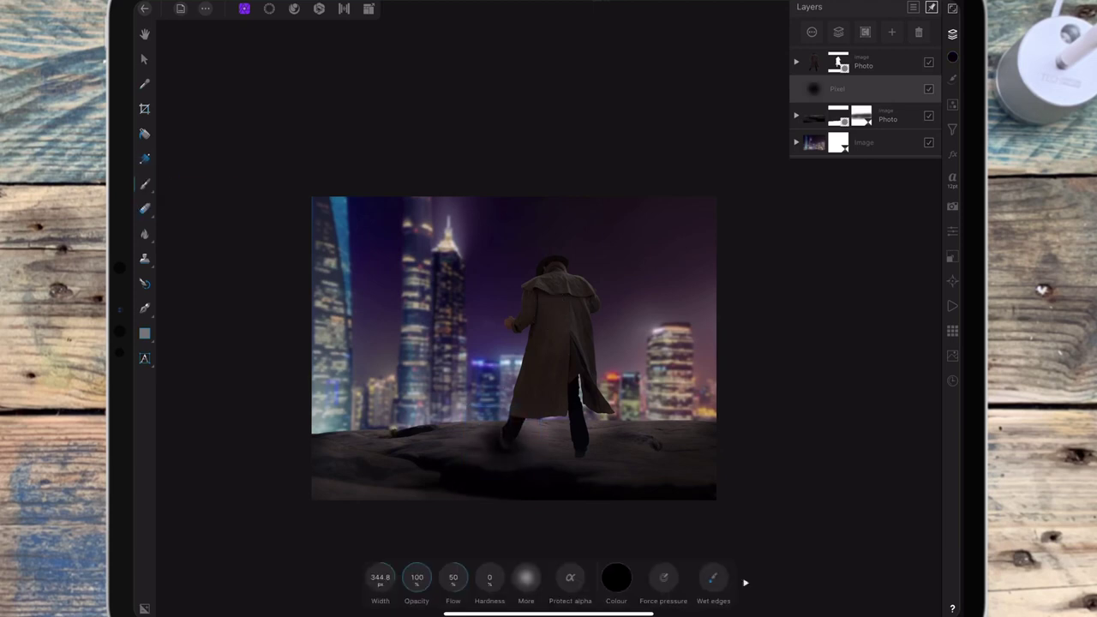
Step: Move the Pixel layer to the top and stretch the black dab under the left foot
{"action": "left_click_drag", "start_coordinate": [866, 89], "coordinate": [875, 51]}
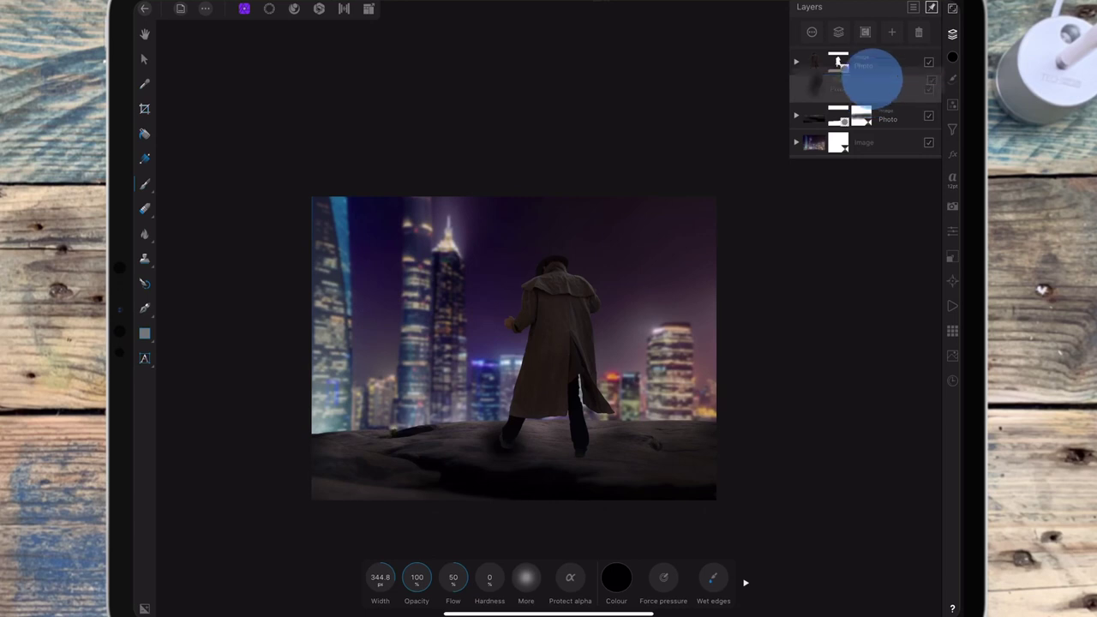
{"action": "key", "text": "v"}
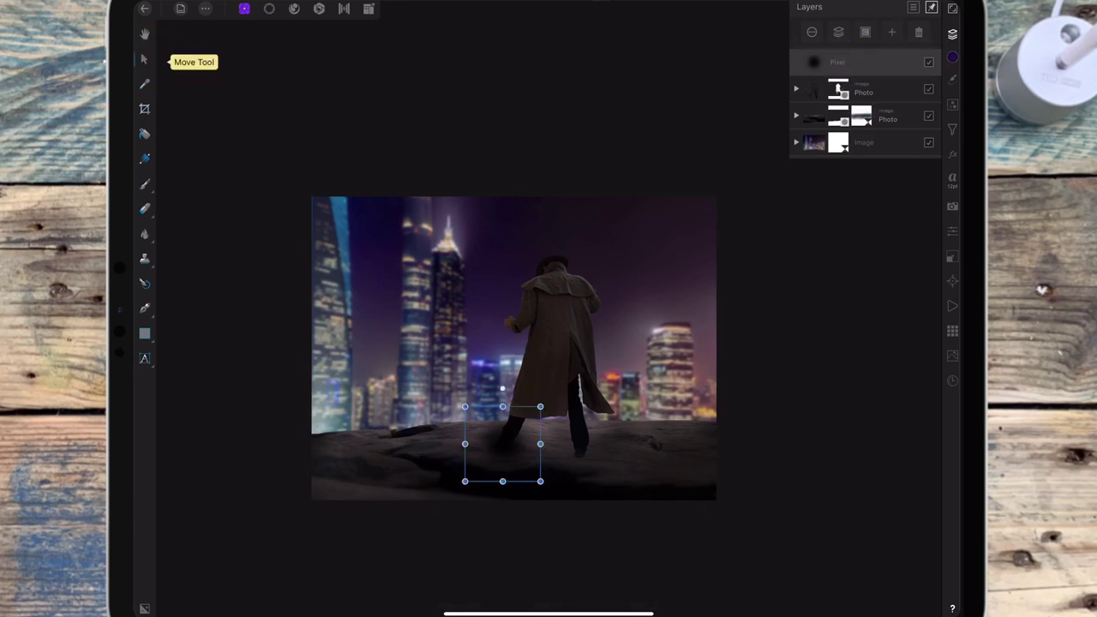
{"action": "mouse_move", "coordinate": [504, 476]}
{"action": "left_mouse_down"}
{"action": "mouse_move", "coordinate": [503, 438]}
{"action": "mouse_move", "coordinate": [564, 446]}
{"action": "left_mouse_up"}
{"action": "mouse_move", "coordinate": [466, 446]}
{"action": "left_mouse_down"}
{"action": "mouse_move", "coordinate": [445, 447]}
{"action": "mouse_move", "coordinate": [471, 454]}
{"action": "mouse_move", "coordinate": [512, 429]}
{"action": "mouse_move", "coordinate": [472, 446]}
{"action": "mouse_move", "coordinate": [523, 435]}
{"action": "left_mouse_up"}
{"action": "scroll", "coordinate": [576, 418], "scroll_direction": "up", "scroll_amount": 3}
{"action": "scroll", "coordinate": [576, 420], "scroll_direction": "up", "scroll_amount": 3}
{"action": "left_click_drag", "start_coordinate": [602, 434], "coordinate": [544, 443]}
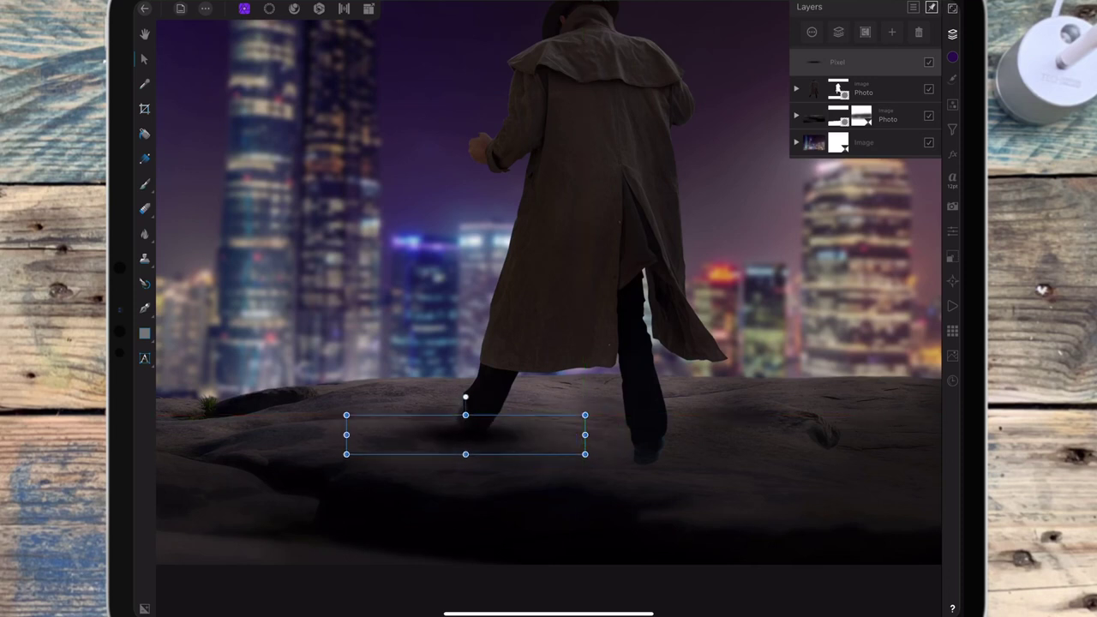
Step: Blend the shadow layer in Soft Light at 67% opacity
{"action": "left_click", "coordinate": [824, 61]}
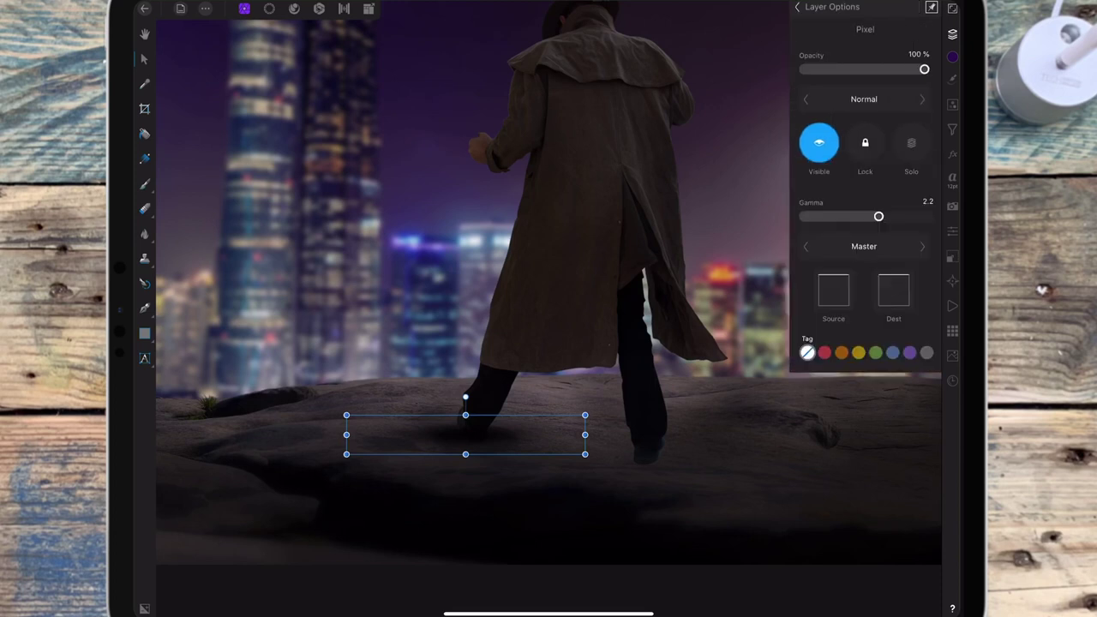
{"action": "left_click", "coordinate": [864, 98]}
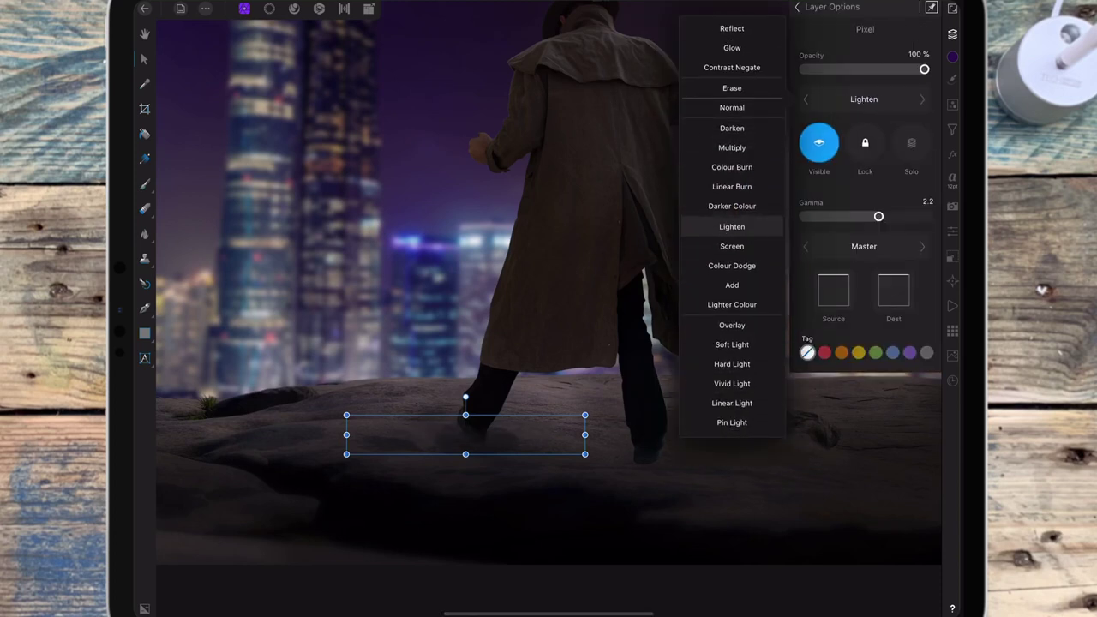
{"action": "left_click", "coordinate": [732, 345]}
{"action": "mouse_move", "coordinate": [922, 69]}
{"action": "left_mouse_down"}
{"action": "mouse_move", "coordinate": [863, 74]}
{"action": "mouse_move", "coordinate": [875, 74]}
{"action": "left_mouse_up"}
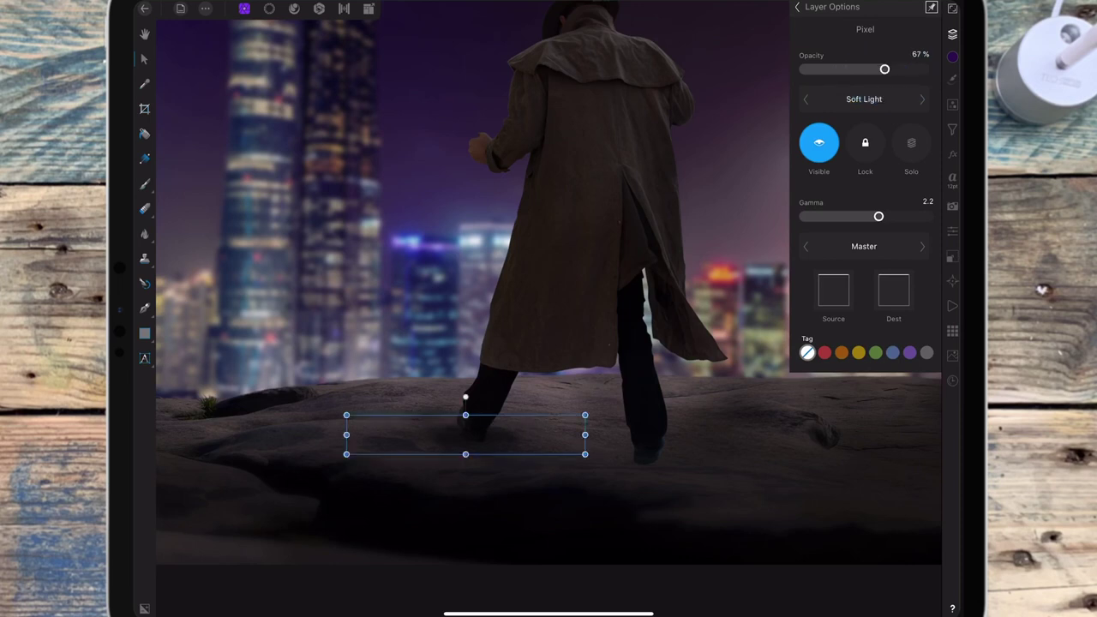
Step: Duplicate the shadow for the right foot, then narrow and trim it
{"action": "left_click_drag", "start_coordinate": [584, 435], "coordinate": [601, 435]}
{"action": "left_click", "coordinate": [520, 440]}
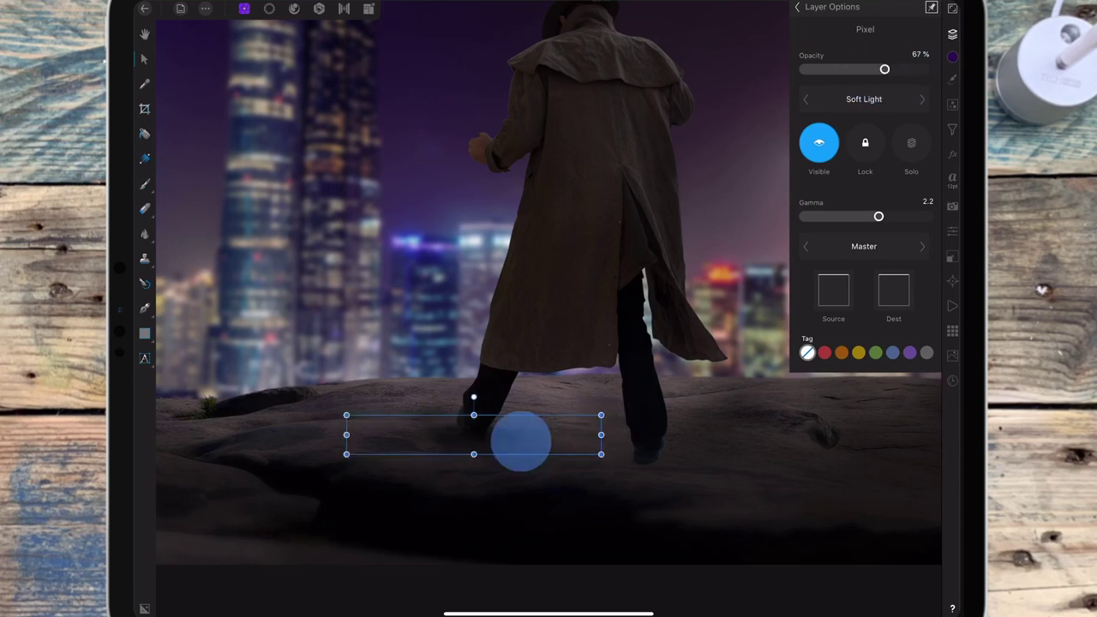
{"action": "mouse_move", "coordinate": [576, 444]}
{"action": "left_mouse_down"}
{"action": "mouse_move", "coordinate": [815, 484]}
{"action": "mouse_move", "coordinate": [704, 448]}
{"action": "mouse_move", "coordinate": [676, 460]}
{"action": "left_mouse_up"}
{"action": "left_click", "coordinate": [676, 460]}
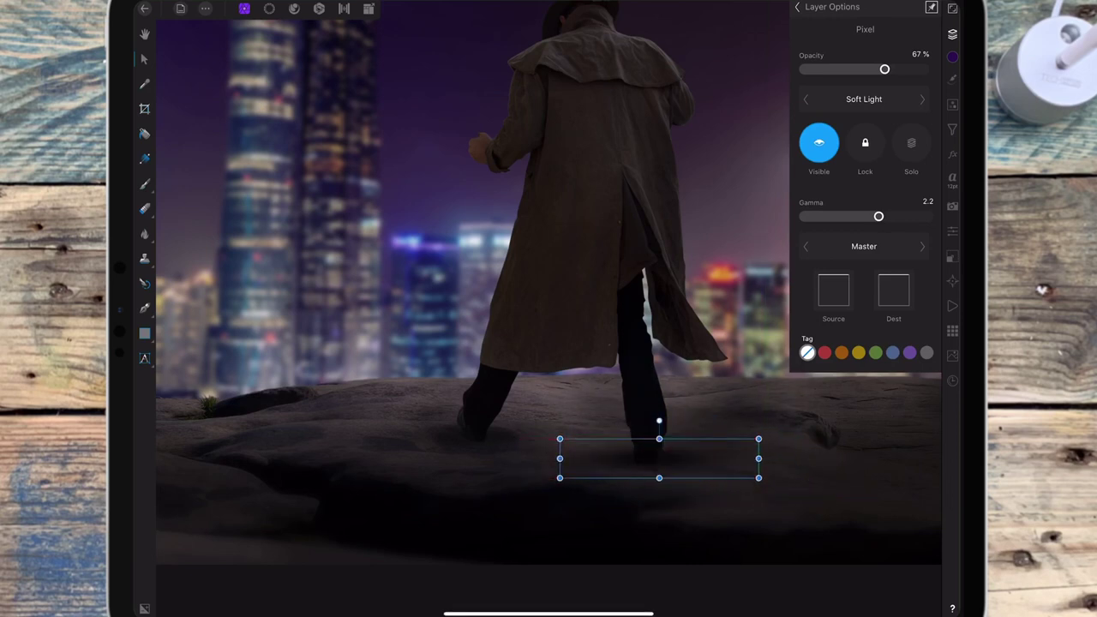
{"action": "left_click_drag", "start_coordinate": [759, 459], "coordinate": [737, 458]}
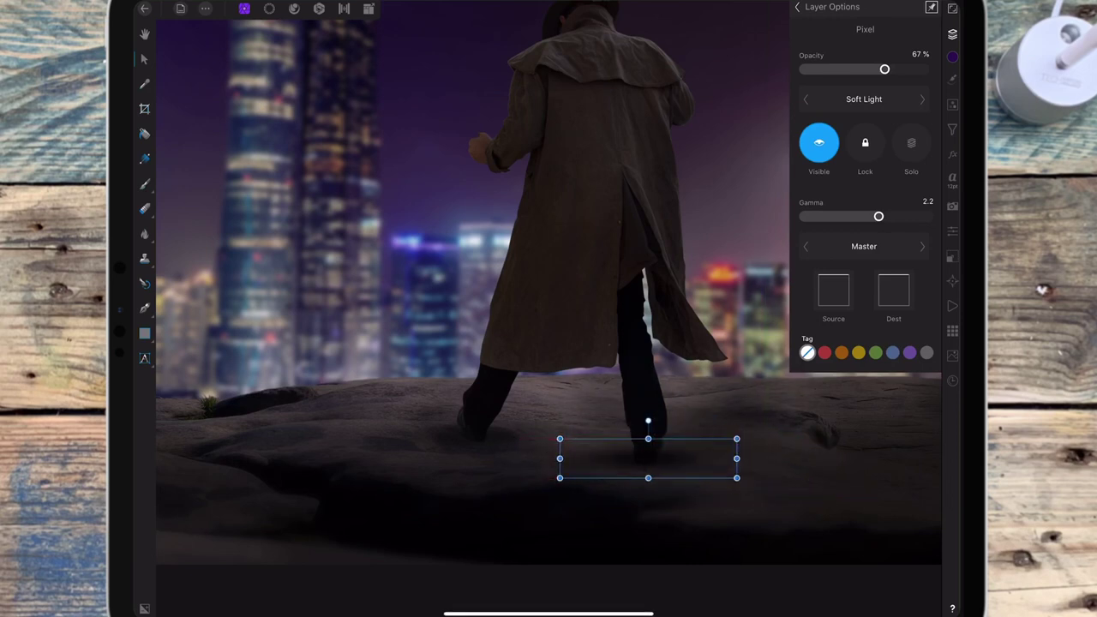
{"action": "scroll", "coordinate": [715, 410], "scroll_direction": "down", "scroll_amount": 3}
{"action": "scroll", "coordinate": [684, 480], "scroll_direction": "up", "scroll_amount": 5}
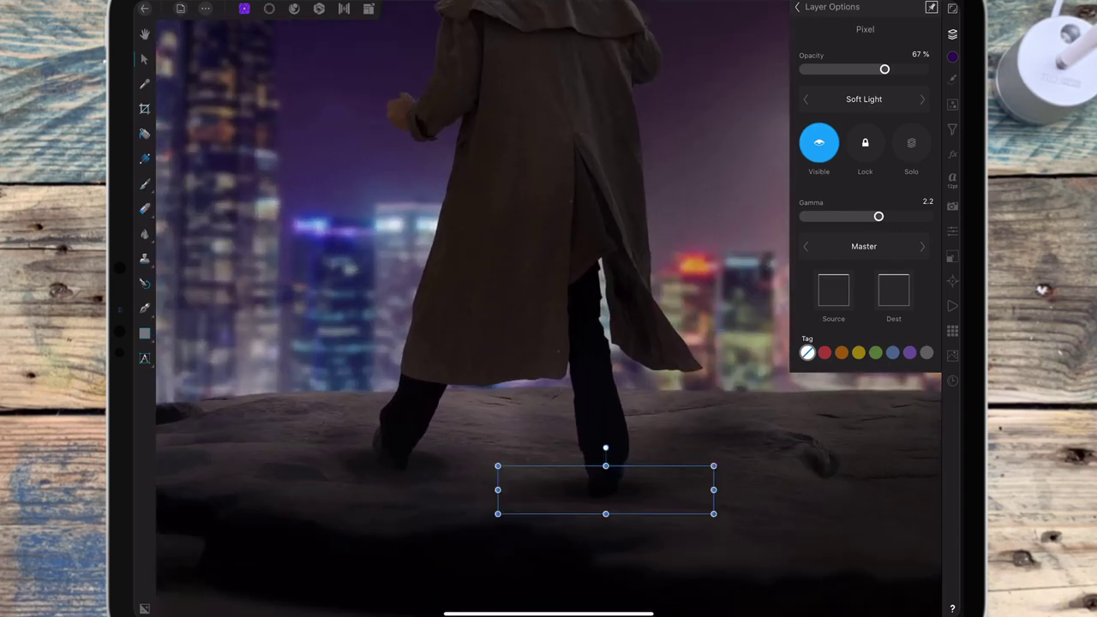
{"action": "left_click_drag", "start_coordinate": [498, 490], "coordinate": [522, 489]}
Step: Shrink the second shadow layer from the left and lower its opacity to 51%
{"action": "left_click", "coordinate": [797, 7]}
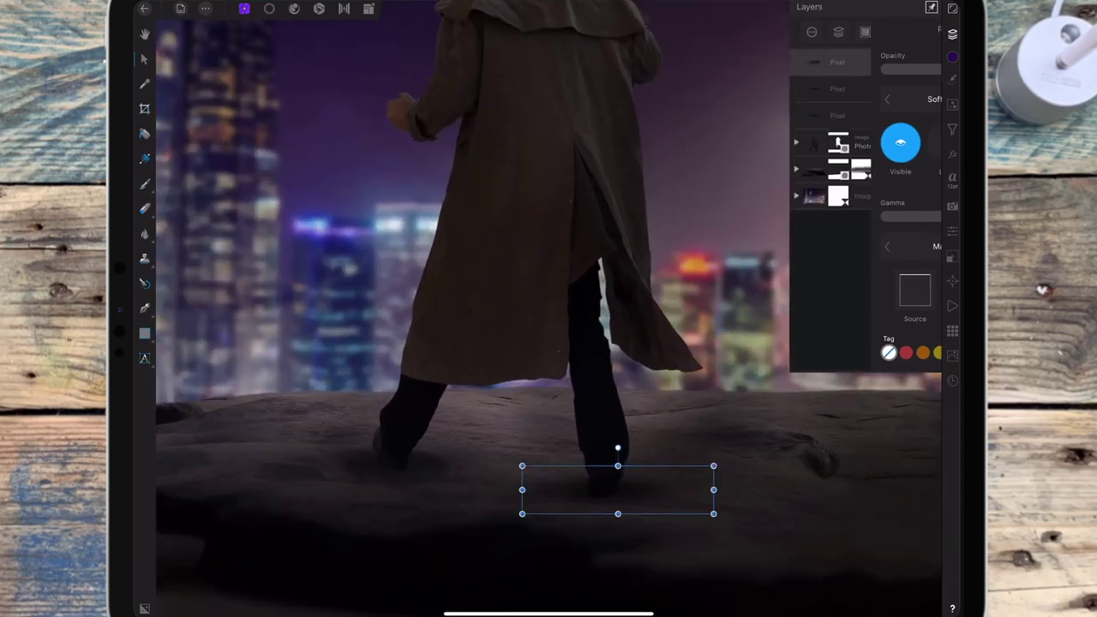
{"action": "left_click", "coordinate": [860, 88]}
{"action": "left_click_drag", "start_coordinate": [446, 490], "coordinate": [483, 489]}
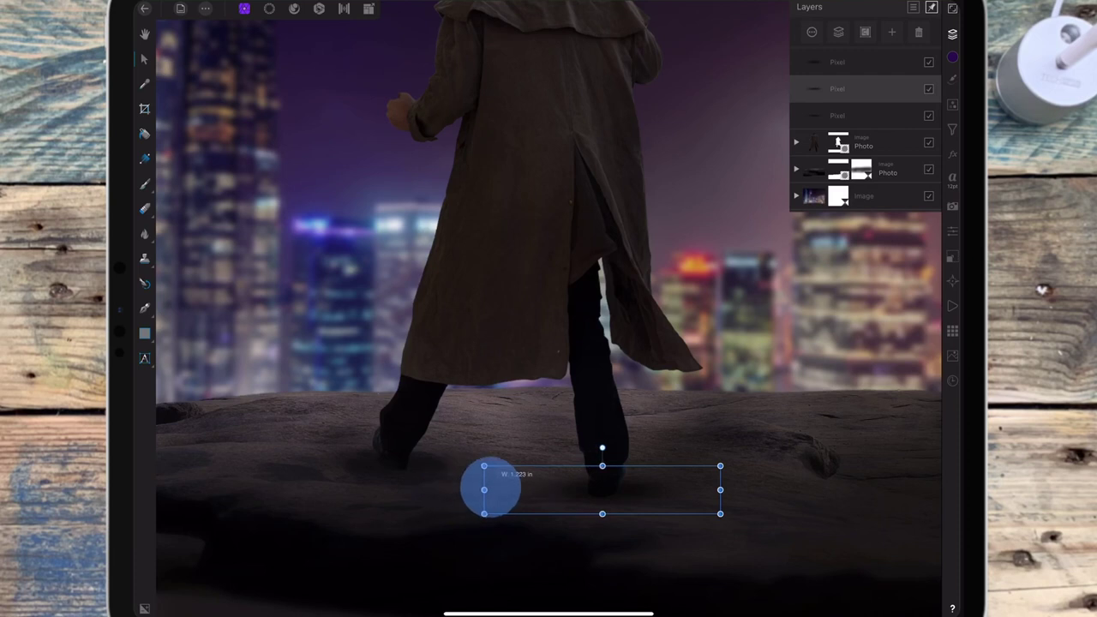
{"action": "left_click_drag", "start_coordinate": [655, 489], "coordinate": [648, 490]}
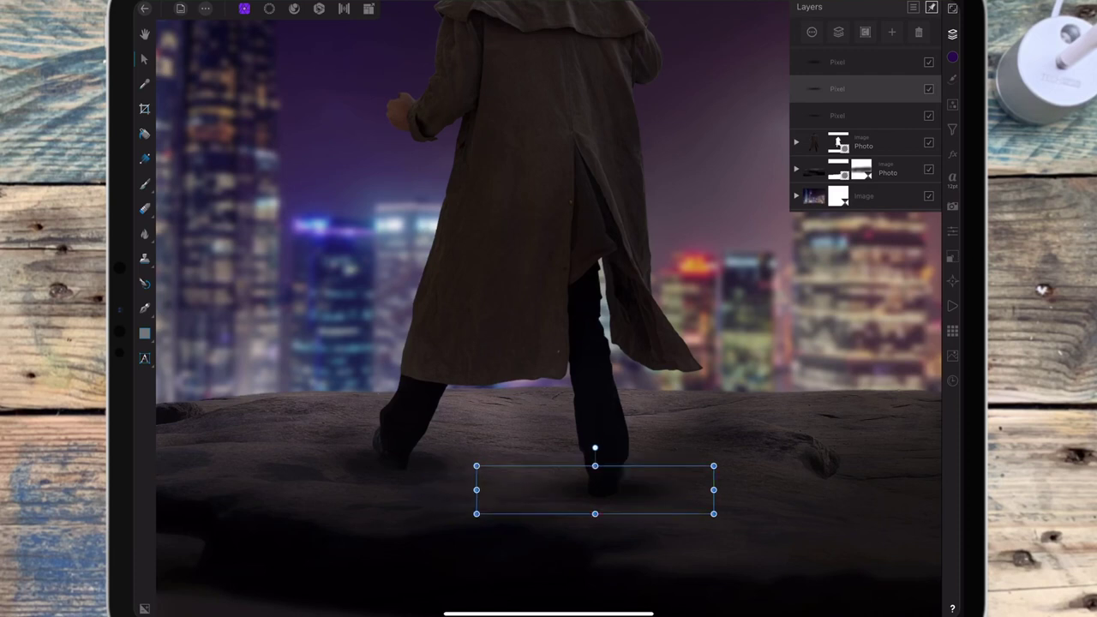
{"action": "left_click", "coordinate": [860, 88]}
{"action": "left_click_drag", "start_coordinate": [888, 69], "coordinate": [866, 69]}
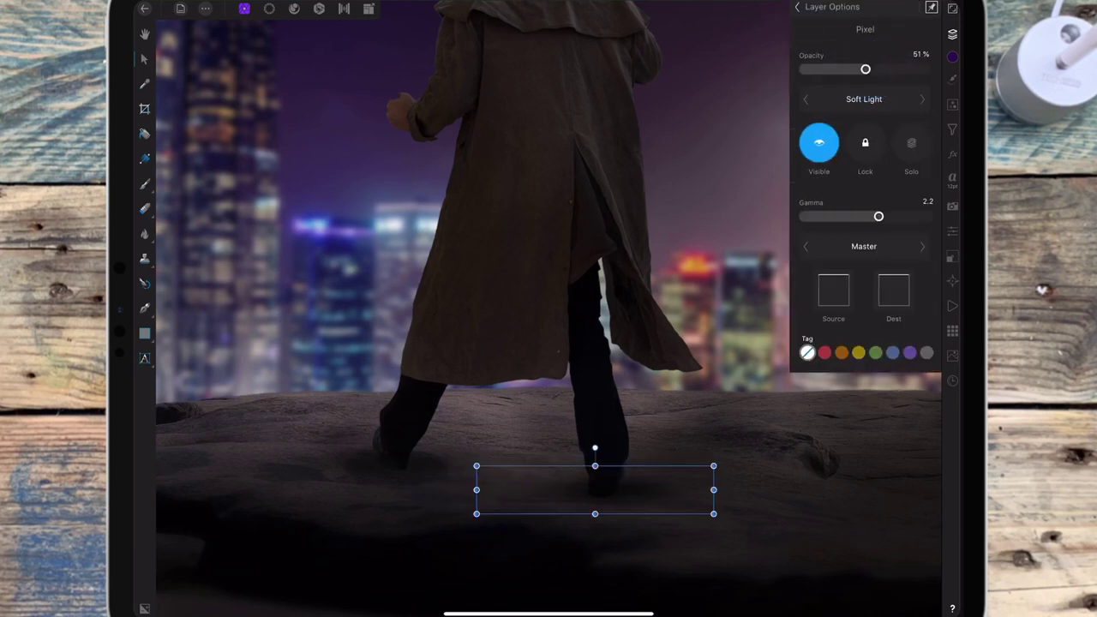
{"action": "left_click", "coordinate": [871, 10]}
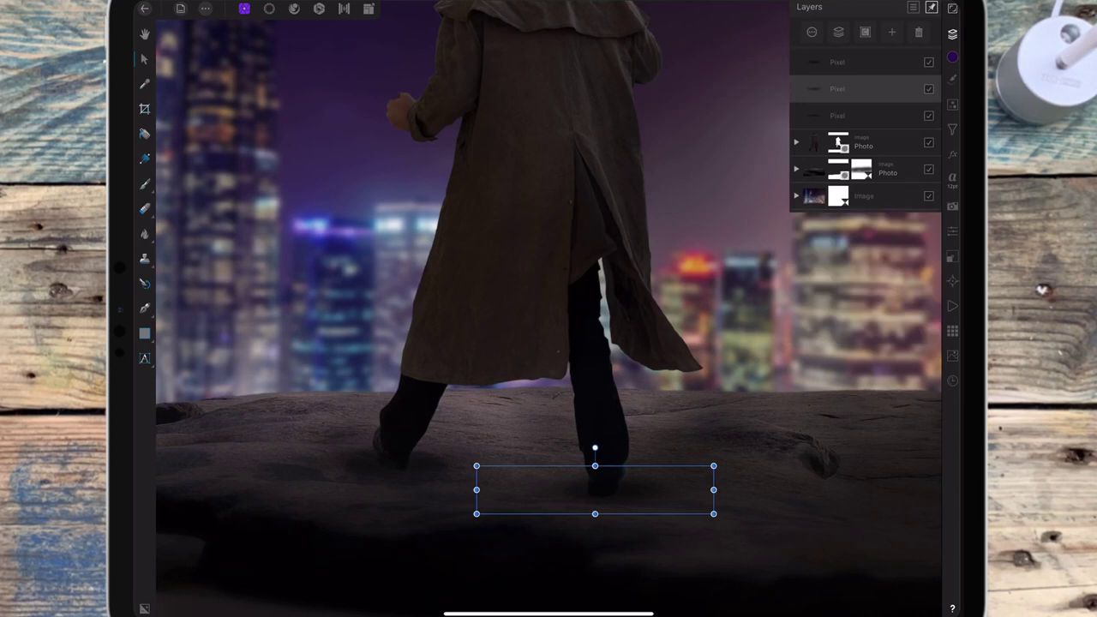
Step: Shift the strokes slightly left under the feet and start multi-selecting the Pixel layers
{"action": "left_click_drag", "start_coordinate": [675, 490], "coordinate": [659, 490]}
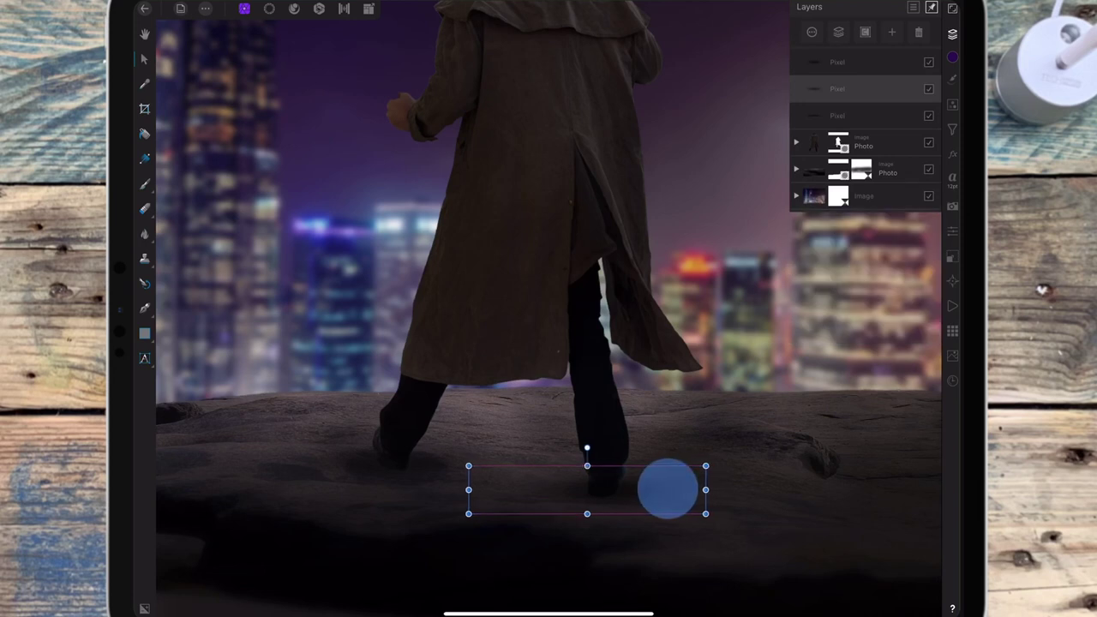
{"action": "scroll", "coordinate": [711, 355], "scroll_direction": "down", "scroll_amount": 5}
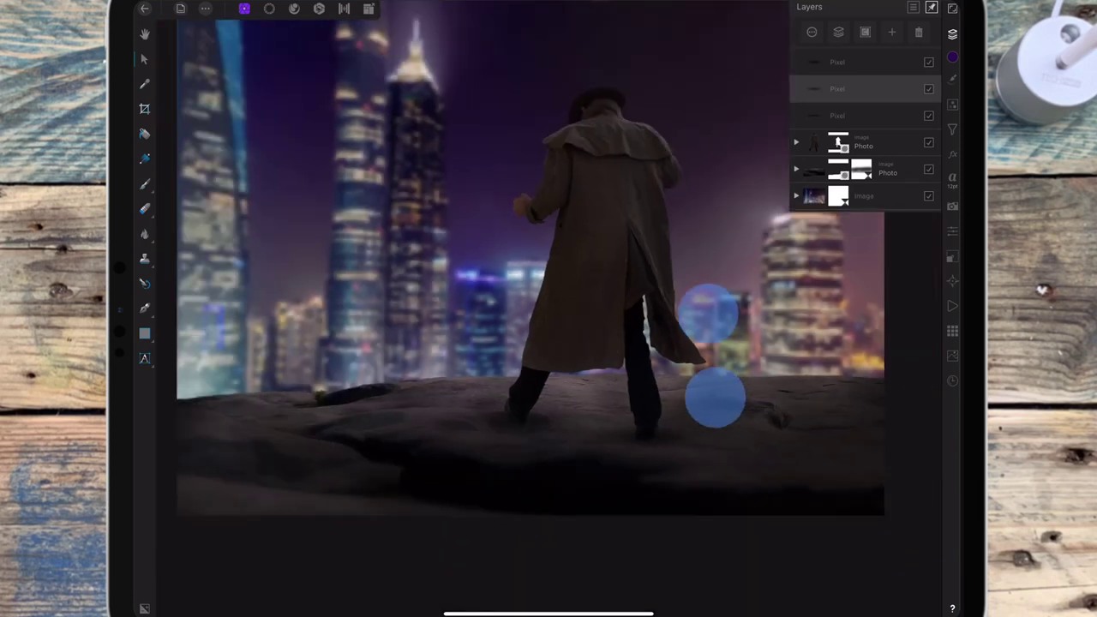
{"action": "scroll", "coordinate": [691, 361], "scroll_direction": "down", "scroll_amount": 3}
{"action": "scroll", "coordinate": [690, 362], "scroll_direction": "down", "scroll_amount": 2}
{"action": "scroll", "coordinate": [660, 382], "scroll_direction": "down", "scroll_amount": 2}
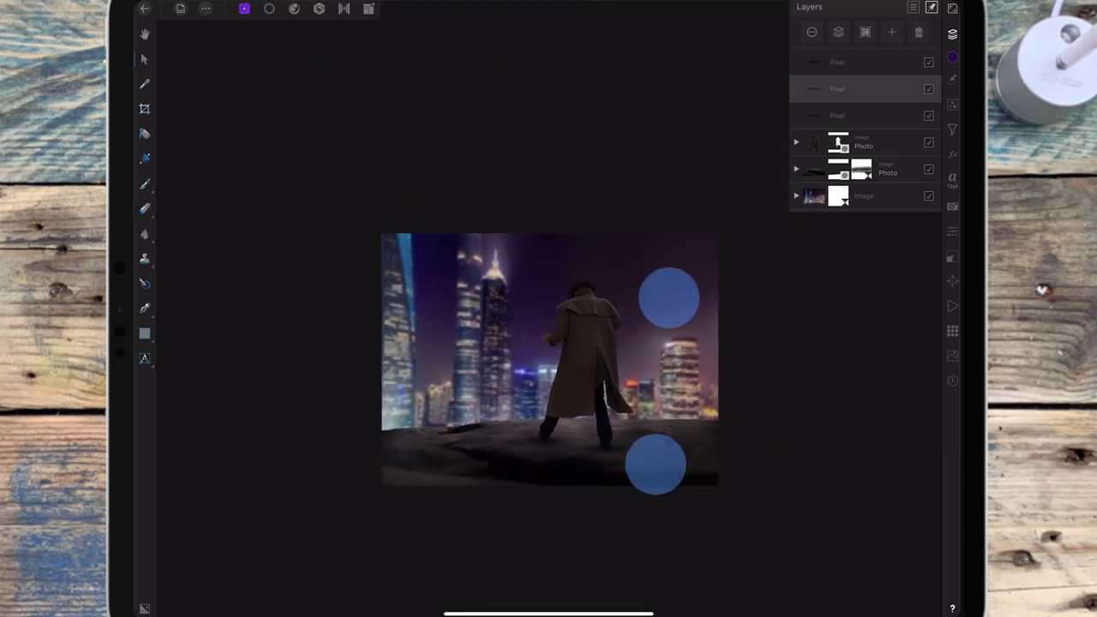
{"action": "left_click", "coordinate": [822, 113]}
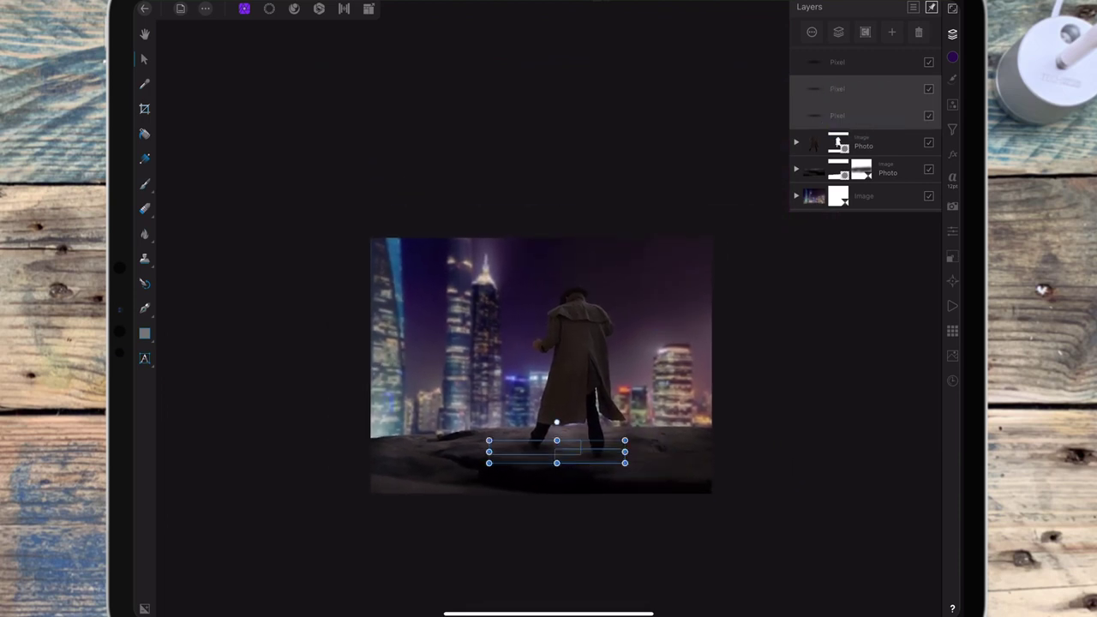
Step: Group the three Pixel layers and set the group's blend mode to Soft Light
{"action": "left_click", "coordinate": [830, 65]}
{"action": "left_click", "coordinate": [865, 32]}
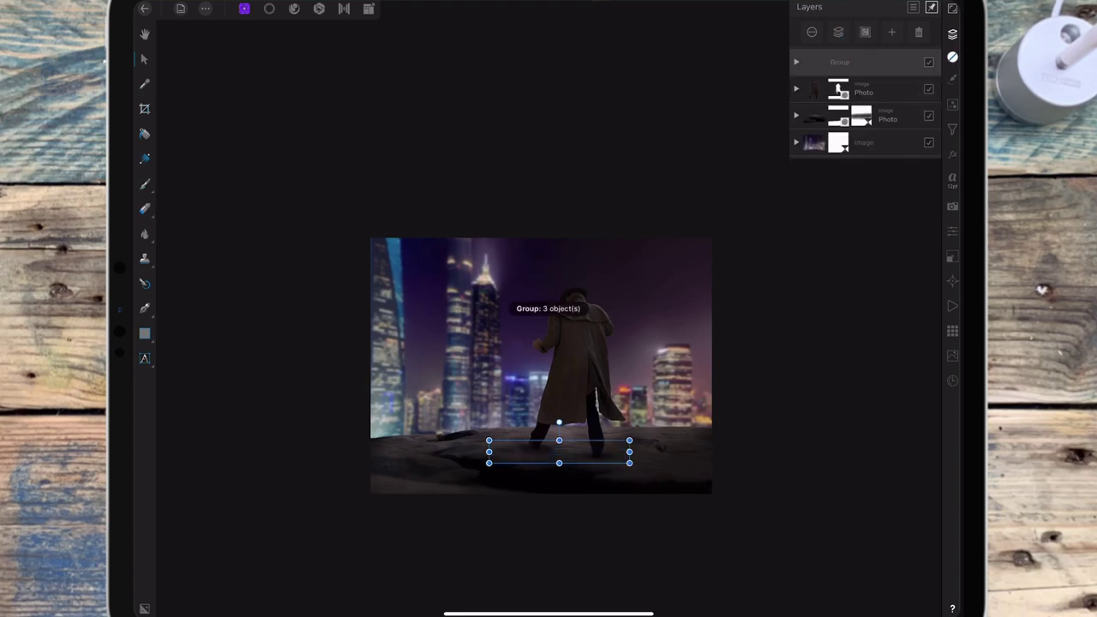
{"action": "left_click", "coordinate": [913, 7]}
{"action": "left_click_drag", "start_coordinate": [926, 69], "coordinate": [924, 69]}
{"action": "left_click", "coordinate": [864, 99]}
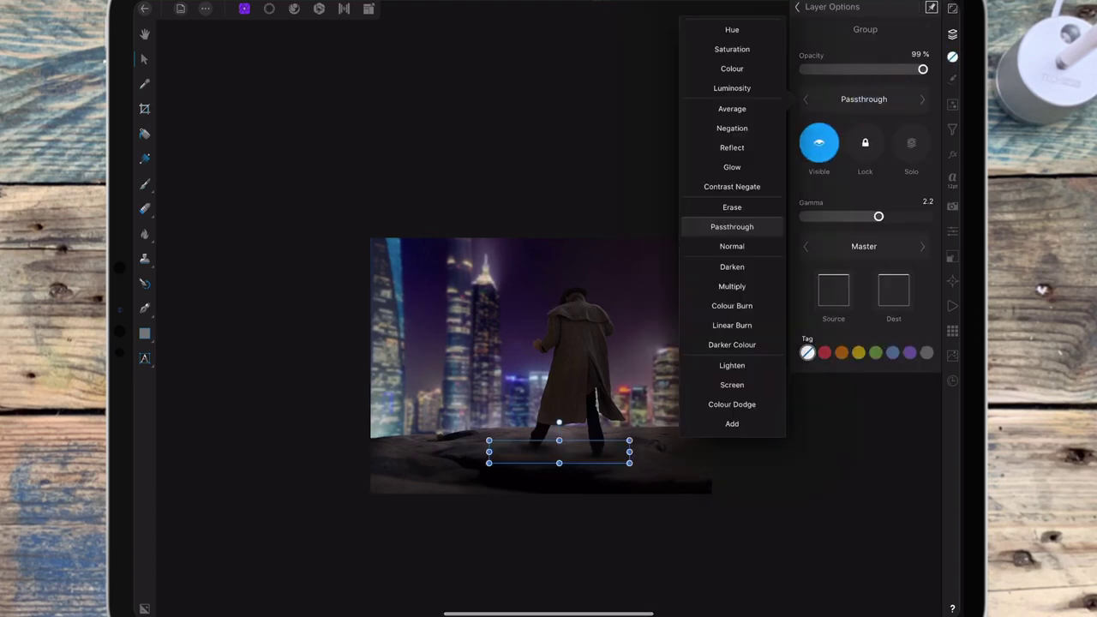
{"action": "left_click", "coordinate": [732, 223]}
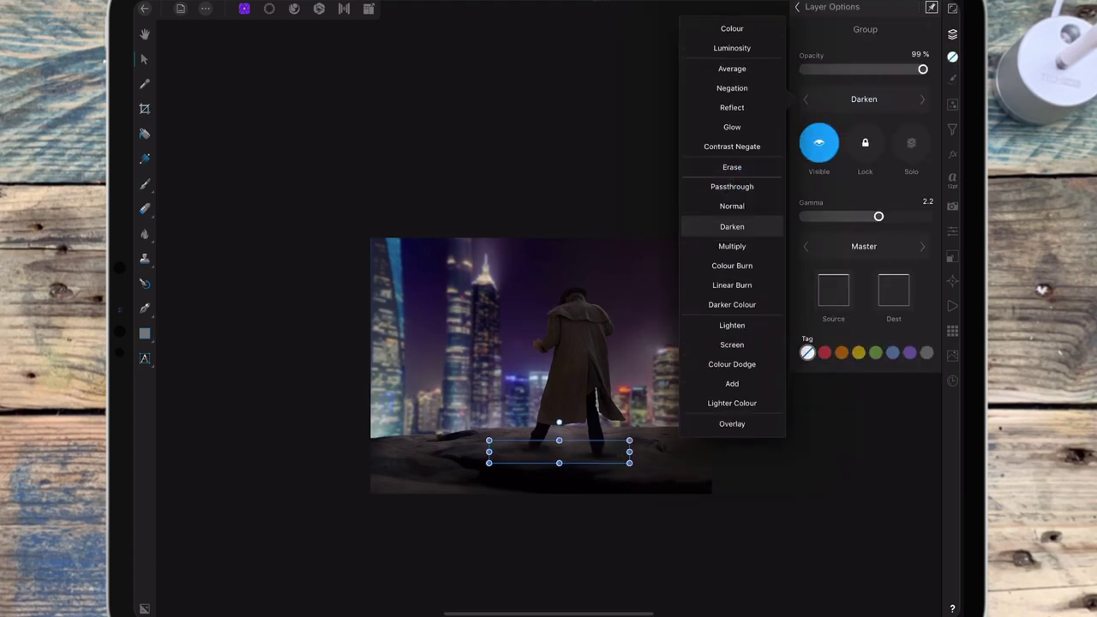
{"action": "scroll", "coordinate": [732, 300], "scroll_direction": "down", "scroll_amount": 5}
{"action": "left_click", "coordinate": [732, 230]}
{"action": "left_click", "coordinate": [743, 301]}
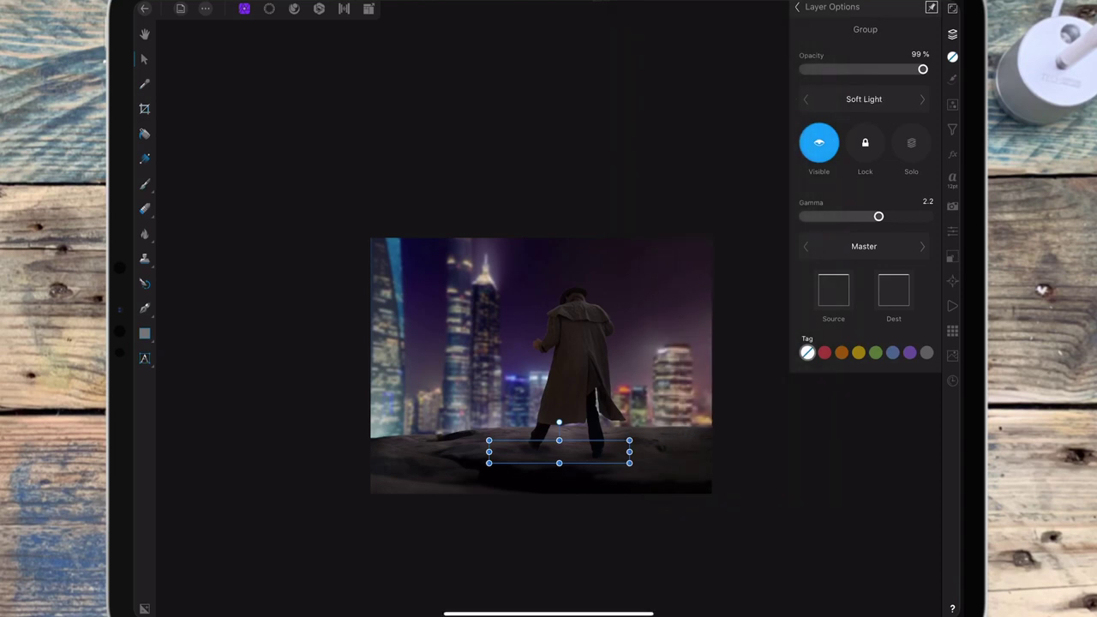
Step: Try several group opacities, settling around 83%
{"action": "mouse_move", "coordinate": [922, 68]}
{"action": "left_mouse_down"}
{"action": "mouse_move", "coordinate": [859, 70]}
{"action": "mouse_move", "coordinate": [874, 75]}
{"action": "left_mouse_up"}
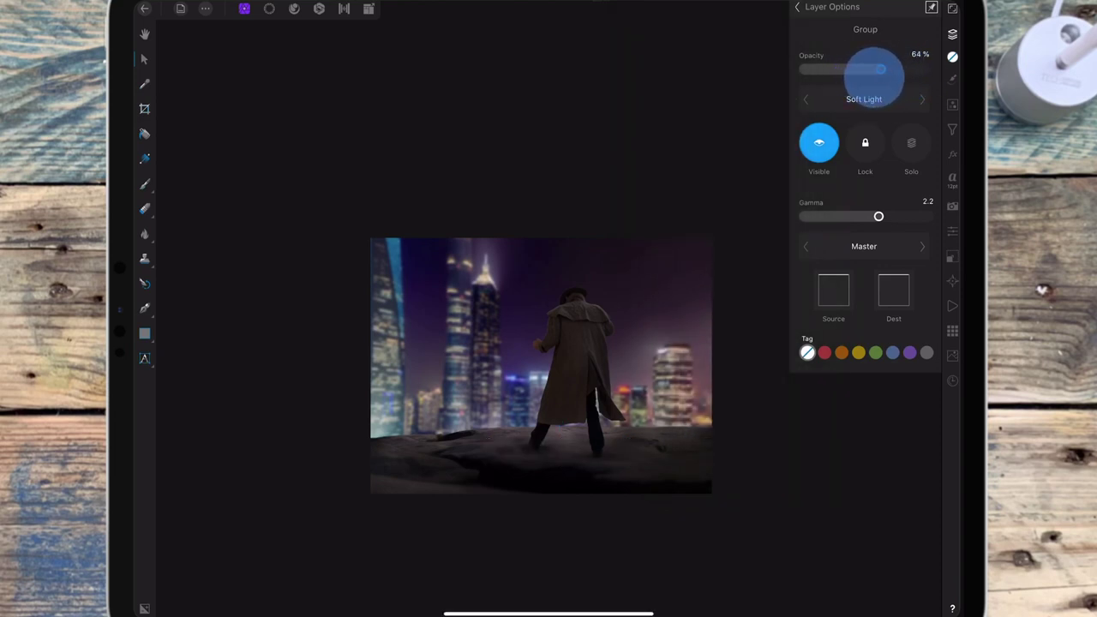
{"action": "left_click_drag", "start_coordinate": [885, 68], "coordinate": [887, 68]}
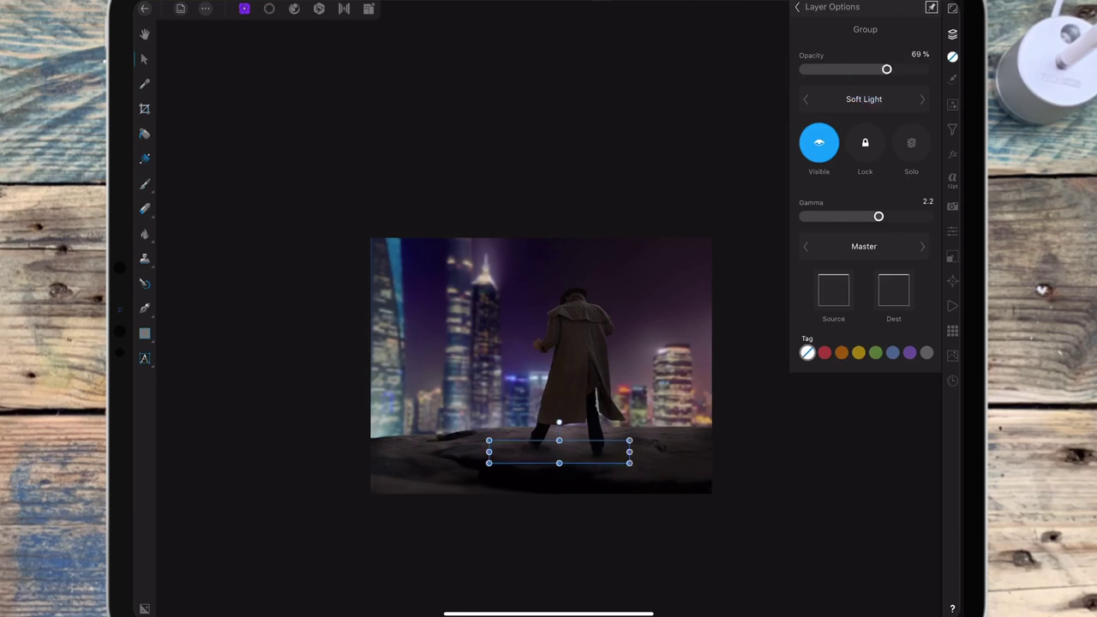
{"action": "scroll", "coordinate": [678, 274], "scroll_direction": "down", "scroll_amount": 3}
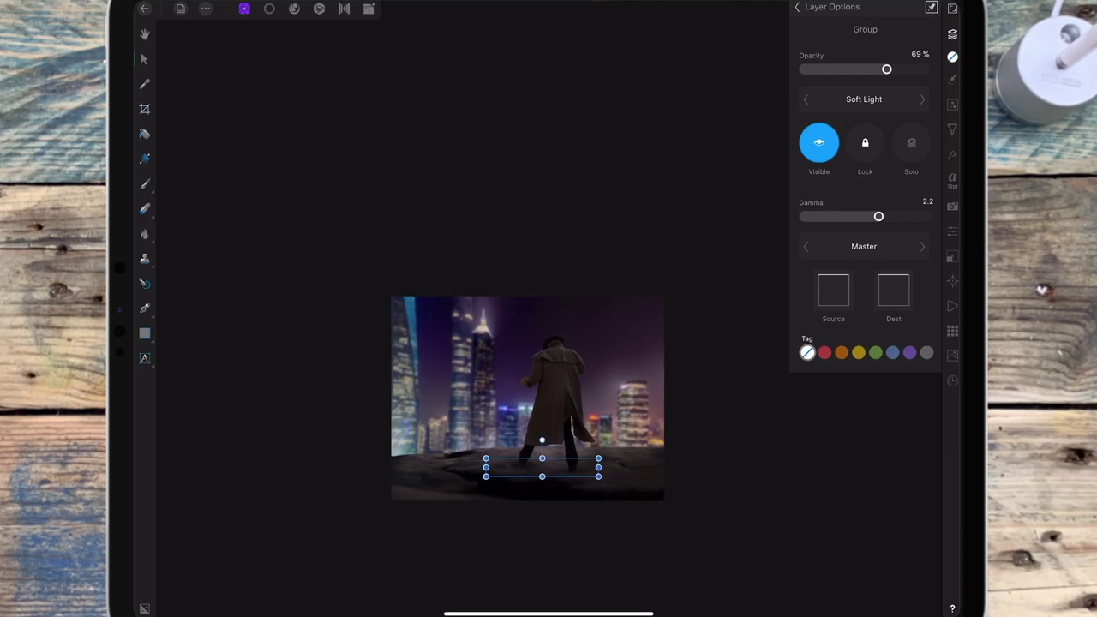
{"action": "mouse_move", "coordinate": [886, 69]}
{"action": "left_mouse_down"}
{"action": "mouse_move", "coordinate": [849, 69]}
{"action": "mouse_move", "coordinate": [878, 69]}
{"action": "left_mouse_up"}
{"action": "scroll", "coordinate": [623, 367], "scroll_direction": "up", "scroll_amount": 4}
{"action": "scroll", "coordinate": [515, 360], "scroll_direction": "up", "scroll_amount": 1}
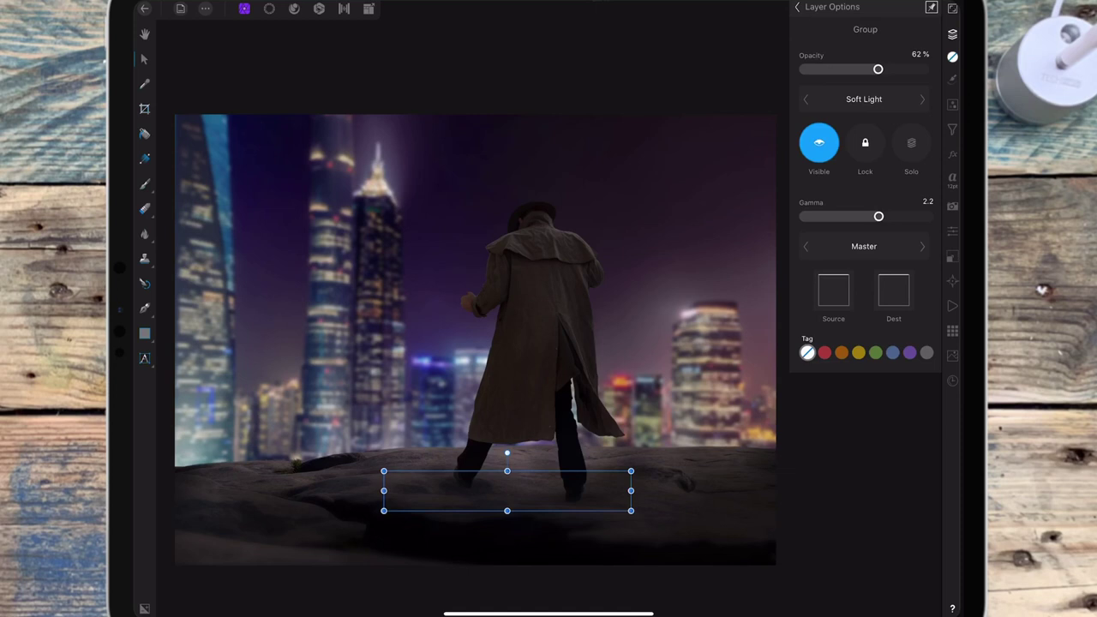
{"action": "left_click_drag", "start_coordinate": [878, 69], "coordinate": [919, 69]}
Step: Select the man's Photo layer and add a new Pixel layer above it
{"action": "left_click", "coordinate": [845, 18]}
{"action": "scroll", "coordinate": [668, 272], "scroll_direction": "down", "scroll_amount": 3}
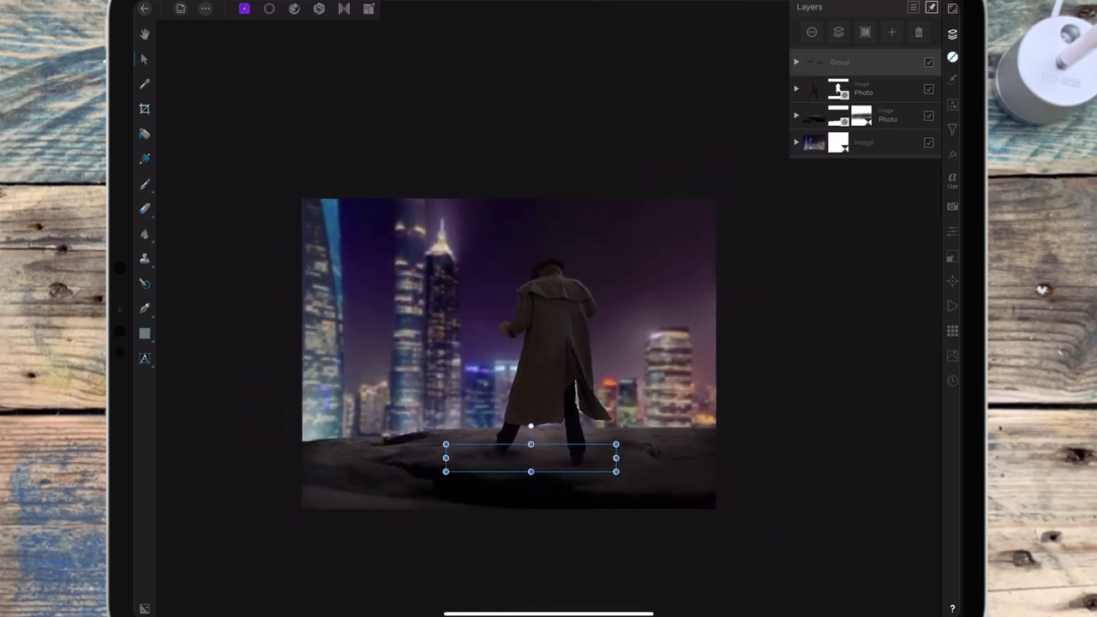
{"action": "left_click", "coordinate": [857, 88]}
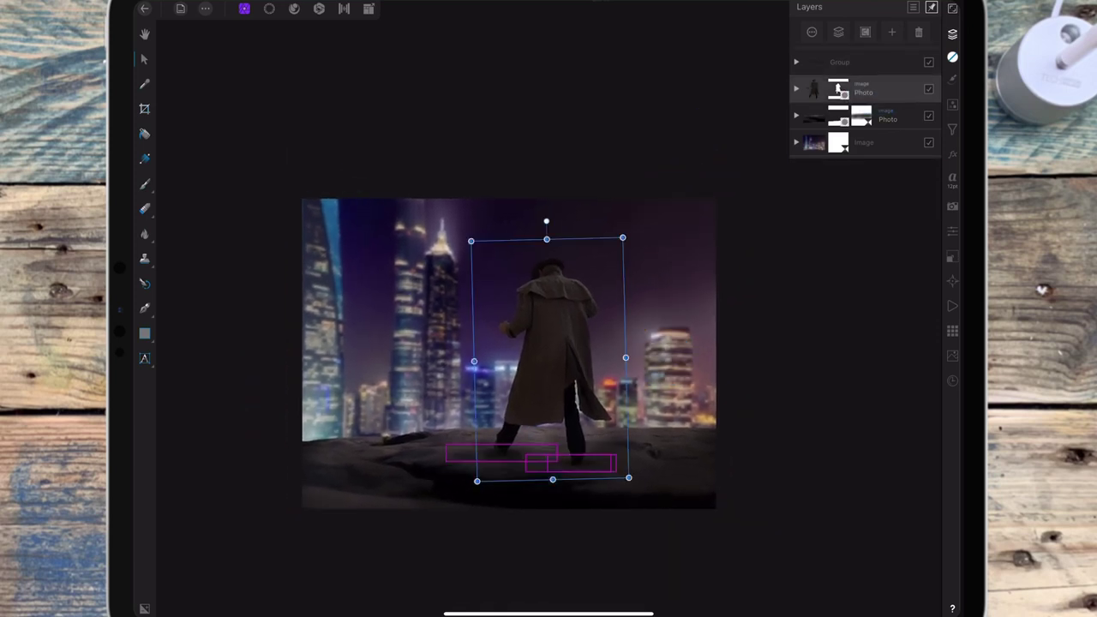
{"action": "left_click", "coordinate": [891, 32]}
{"action": "left_click", "coordinate": [869, 71]}
{"action": "left_click", "coordinate": [876, 90]}
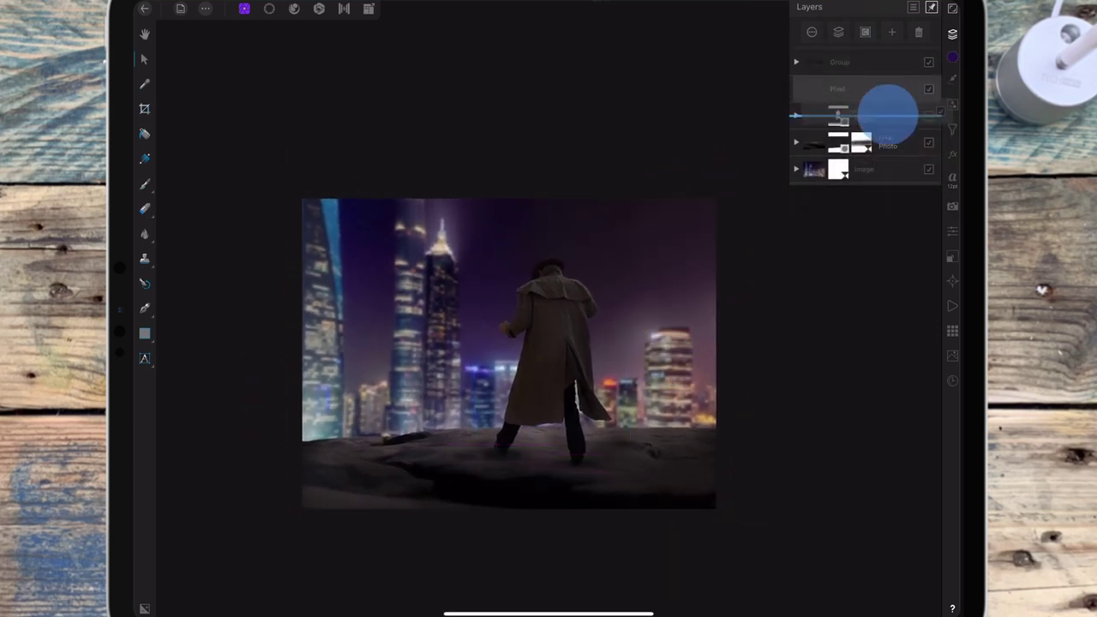
Step: Clip the Pixel layer into the man's Photo and set a pale sampled brush at 262.5 px width
{"action": "left_click_drag", "start_coordinate": [877, 90], "coordinate": [887, 111]}
{"action": "left_click", "coordinate": [144, 183]}
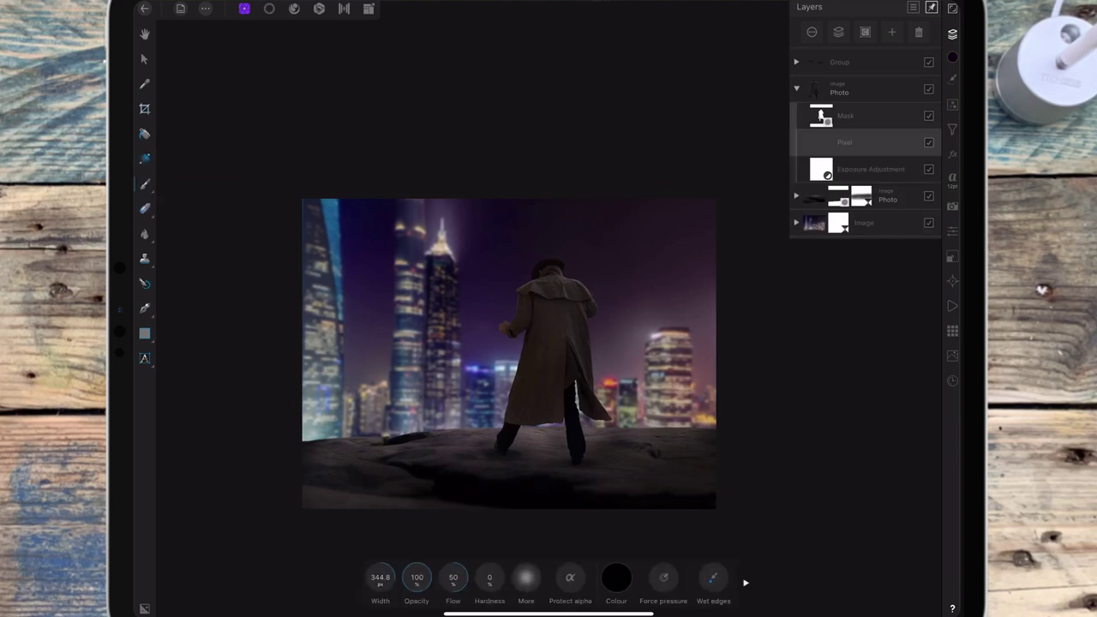
{"action": "left_click", "coordinate": [616, 577]}
{"action": "left_click_drag", "start_coordinate": [672, 419], "coordinate": [655, 403]}
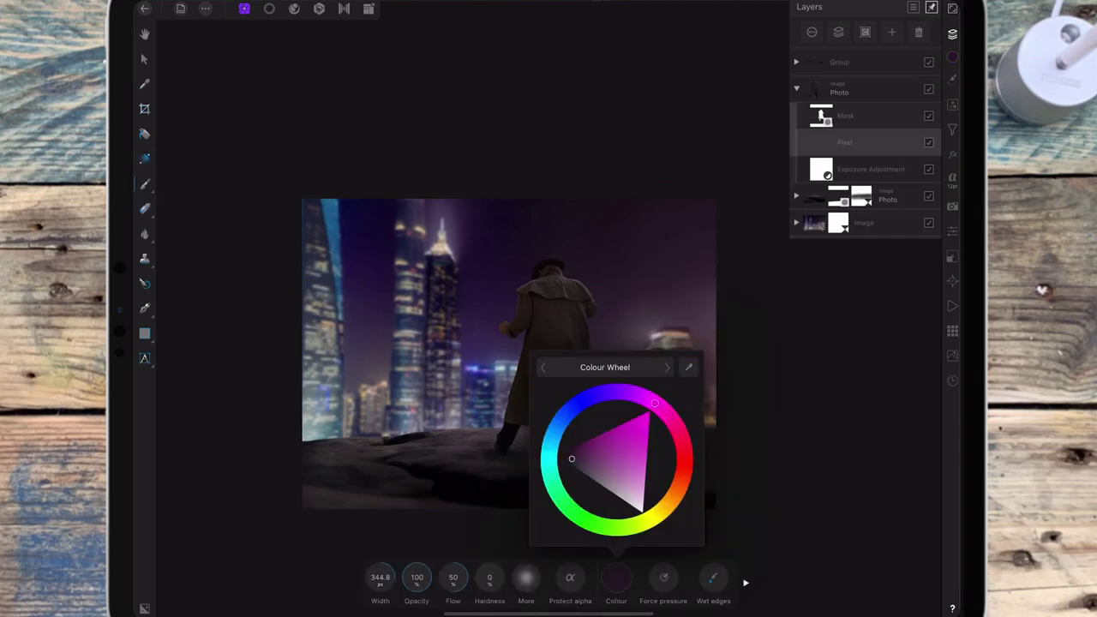
{"action": "left_click", "coordinate": [617, 577]}
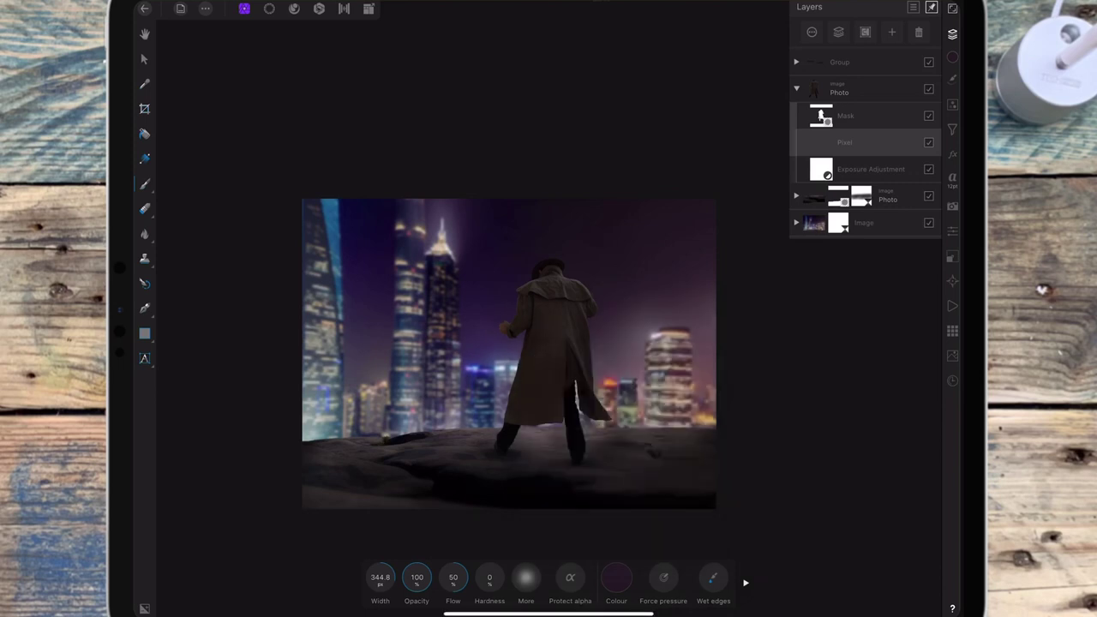
{"action": "left_click", "coordinate": [616, 577]}
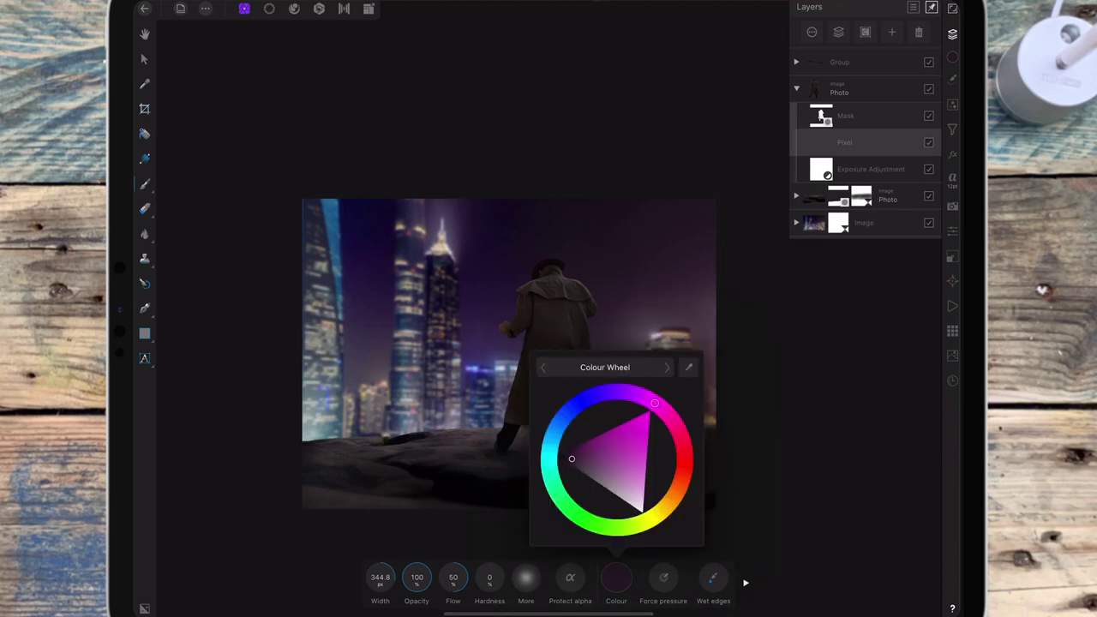
{"action": "mouse_move", "coordinate": [688, 367]}
{"action": "left_mouse_down"}
{"action": "mouse_move", "coordinate": [700, 364]}
{"action": "mouse_move", "coordinate": [639, 347]}
{"action": "left_mouse_up"}
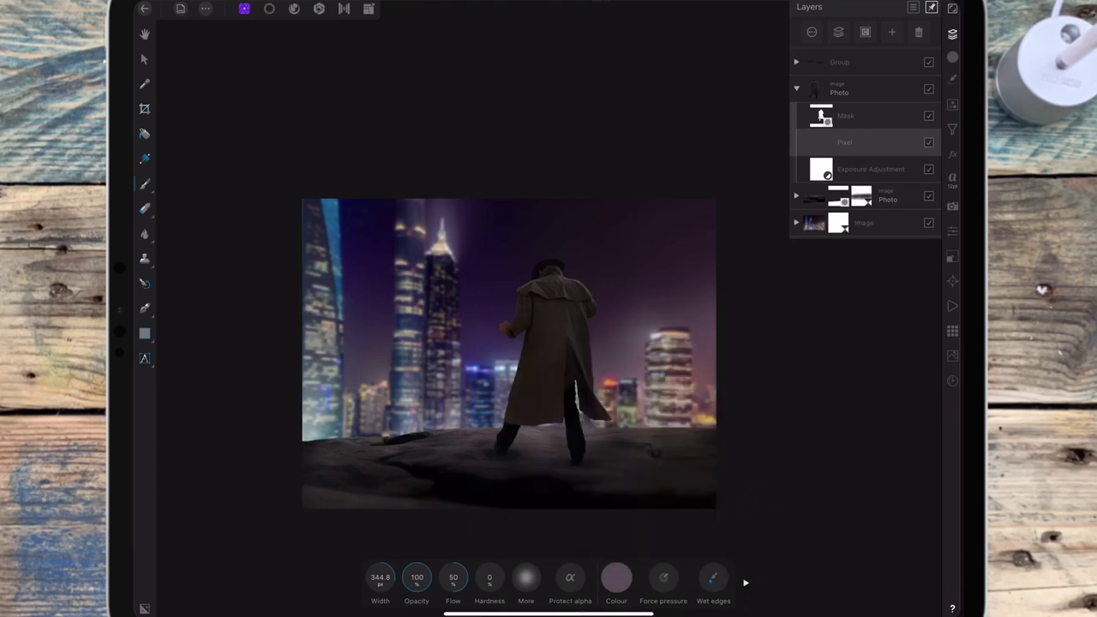
{"action": "left_click_drag", "start_coordinate": [362, 573], "coordinate": [383, 576]}
Step: Paint pale light over the man's right shoulder, coat and lower left leg
{"action": "left_click_drag", "start_coordinate": [544, 253], "coordinate": [508, 338]}
{"action": "left_click_drag", "start_coordinate": [569, 266], "coordinate": [601, 392]}
{"action": "mouse_move", "coordinate": [524, 343]}
{"action": "left_mouse_down"}
{"action": "mouse_move", "coordinate": [527, 417]}
{"action": "mouse_move", "coordinate": [511, 438]}
{"action": "left_mouse_up"}
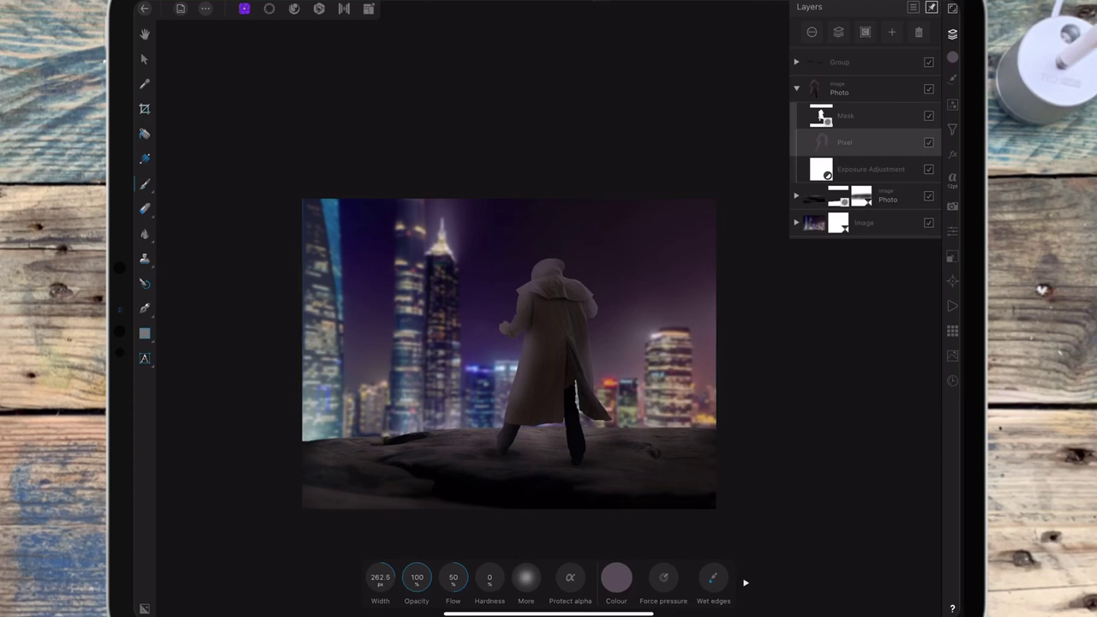
Step: Try Soft Light and Colour Dodge blend modes on the light layer
{"action": "left_click", "coordinate": [812, 31]}
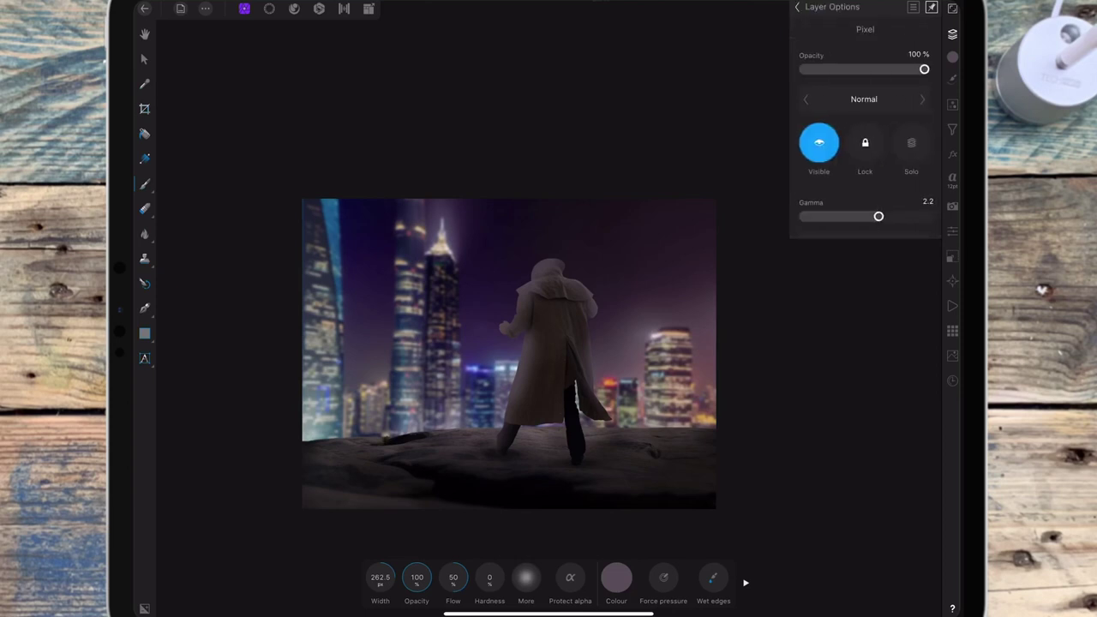
{"action": "left_click", "coordinate": [865, 99]}
{"action": "left_click_drag", "start_coordinate": [779, 363], "coordinate": [778, 179]}
{"action": "left_click_drag", "start_coordinate": [732, 343], "coordinate": [732, 244]}
{"action": "left_click", "coordinate": [733, 226]}
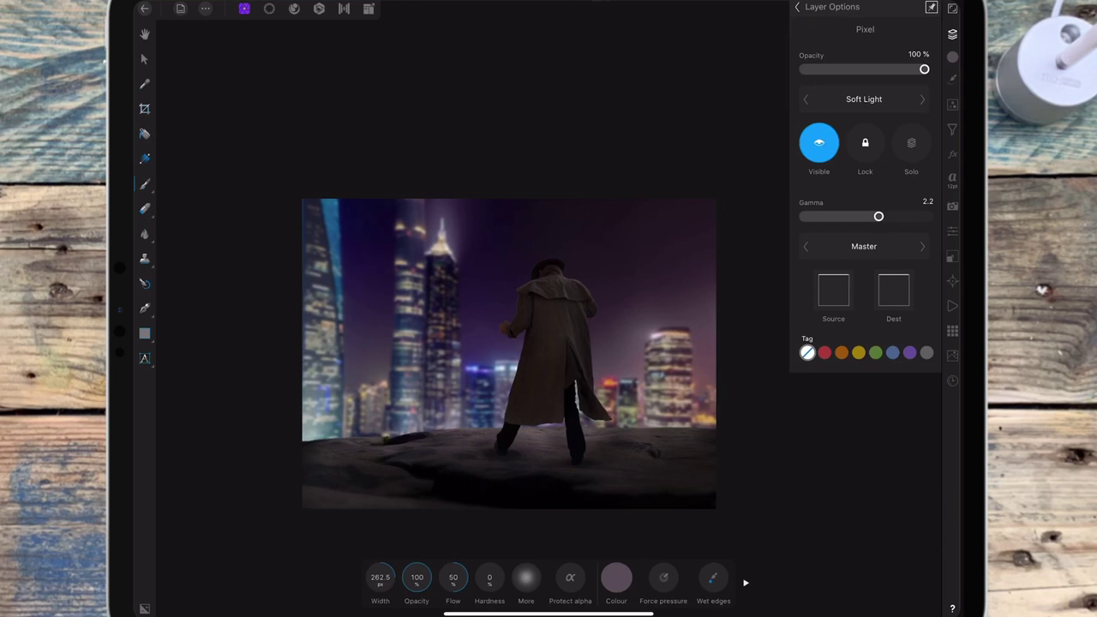
{"action": "left_click", "coordinate": [864, 98]}
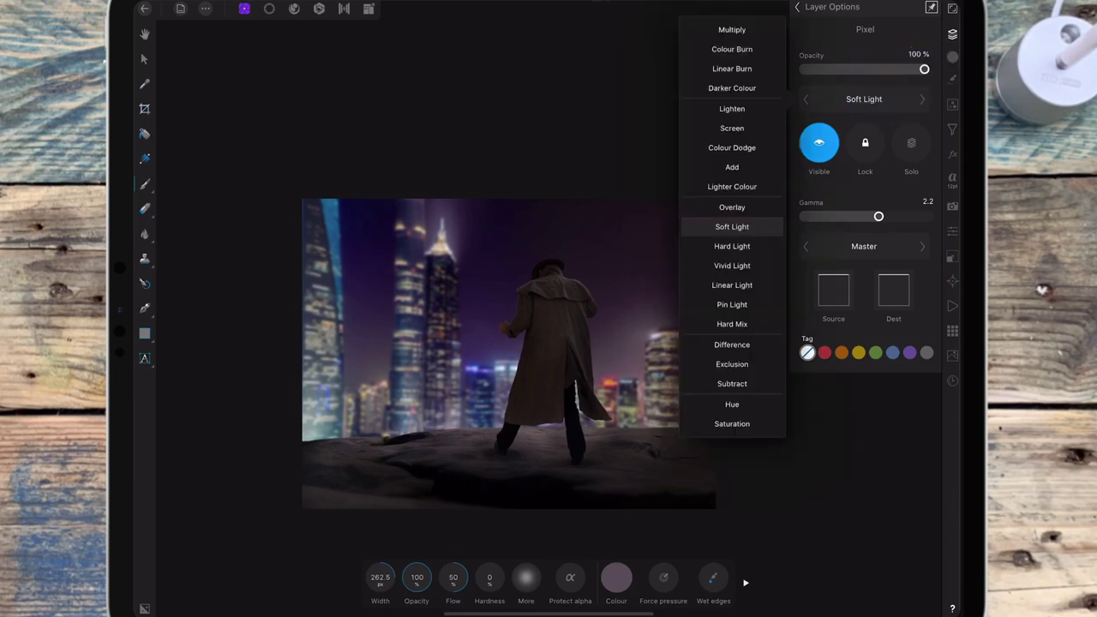
{"action": "left_click_drag", "start_coordinate": [732, 155], "coordinate": [733, 230]}
{"action": "left_click", "coordinate": [732, 223]}
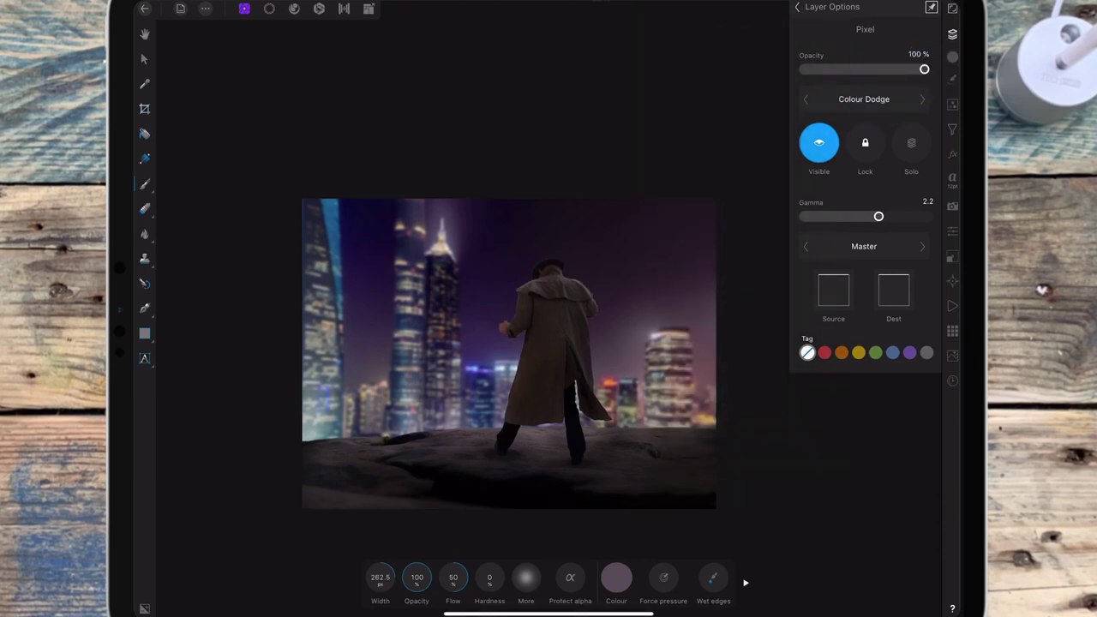
{"action": "left_click_drag", "start_coordinate": [924, 69], "coordinate": [924, 68]}
Step: Set the light layer to Add blend mode at 19% opacity
{"action": "left_click", "coordinate": [864, 98]}
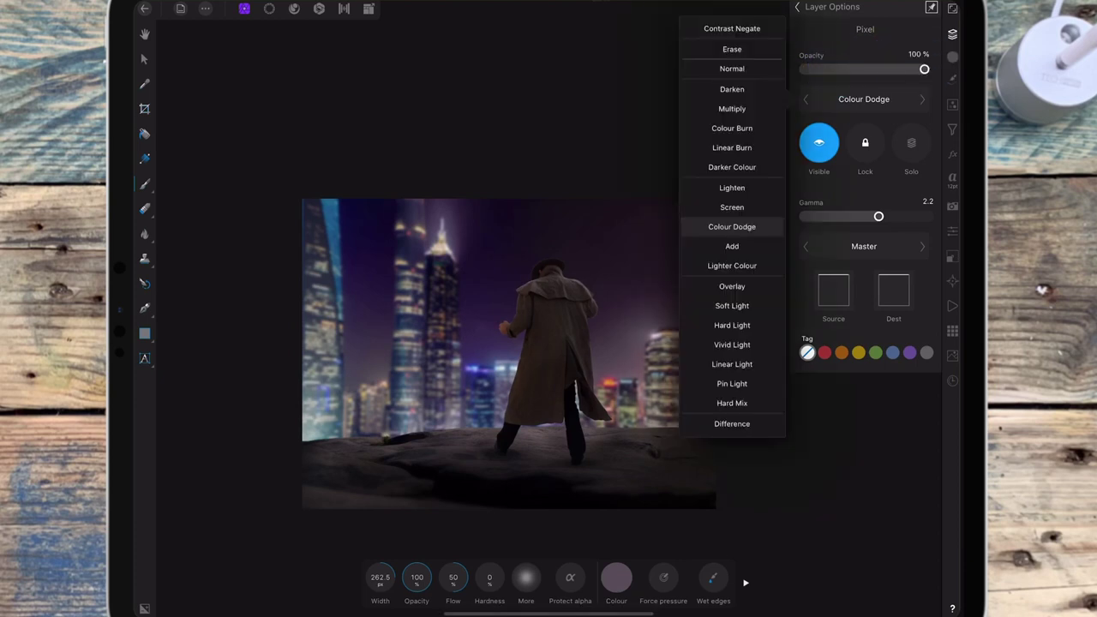
{"action": "left_click", "coordinate": [732, 246]}
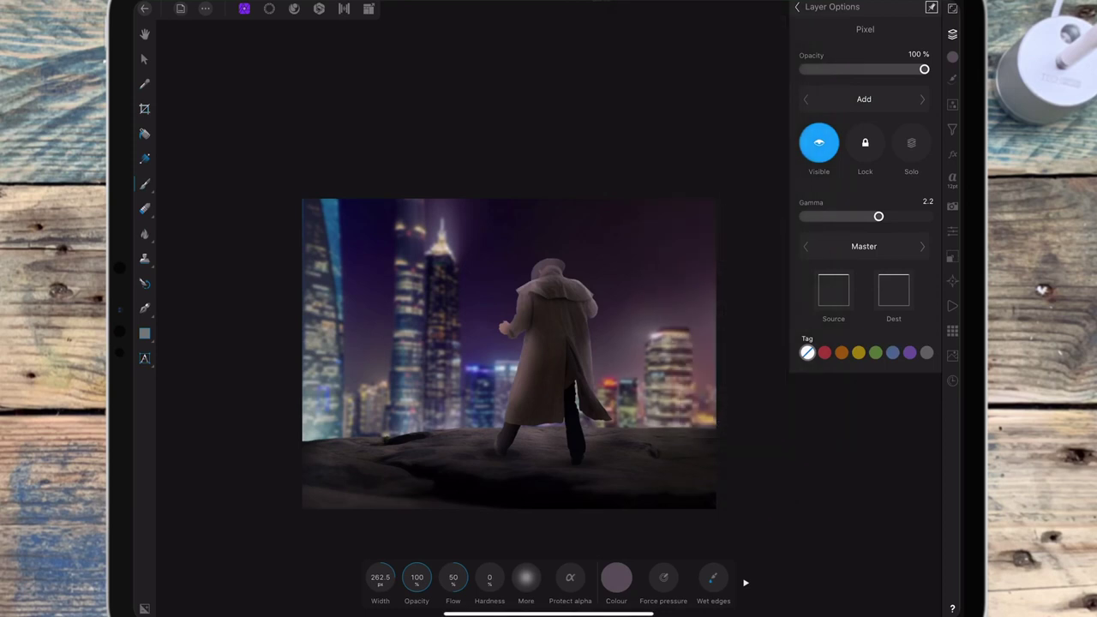
{"action": "left_click_drag", "start_coordinate": [924, 69], "coordinate": [832, 68]}
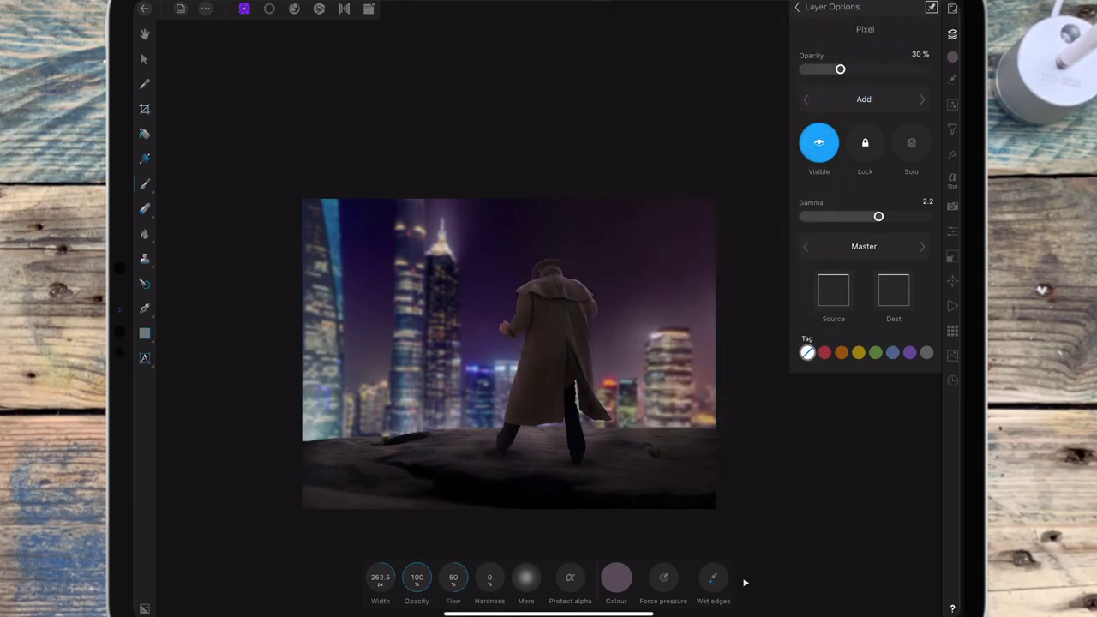
{"action": "left_click_drag", "start_coordinate": [830, 70], "coordinate": [821, 68]}
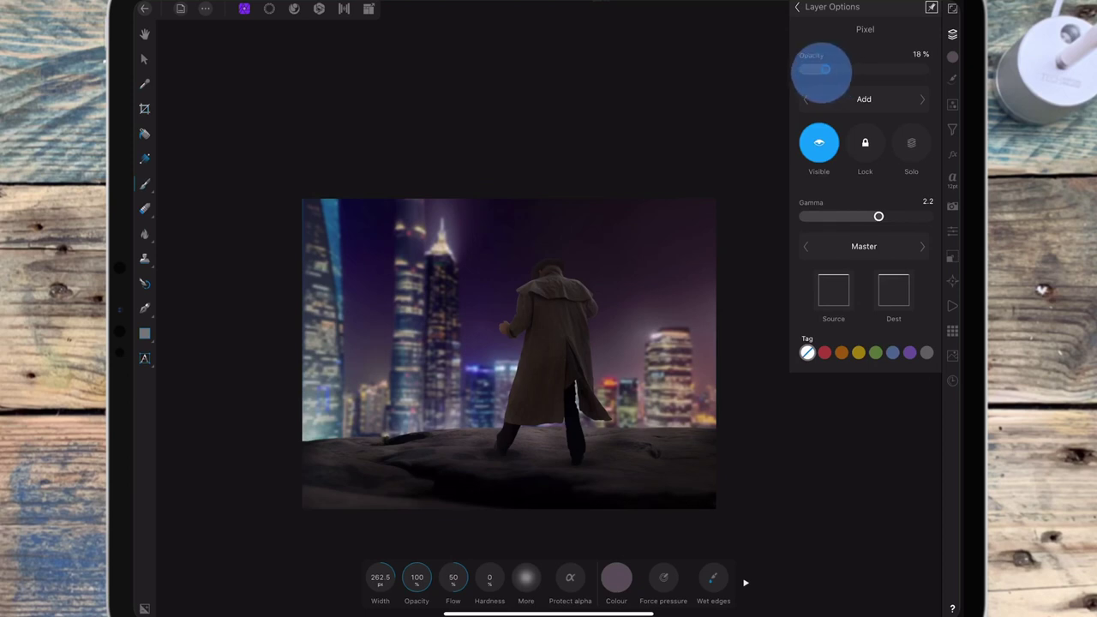
{"action": "left_click", "coordinate": [823, 72]}
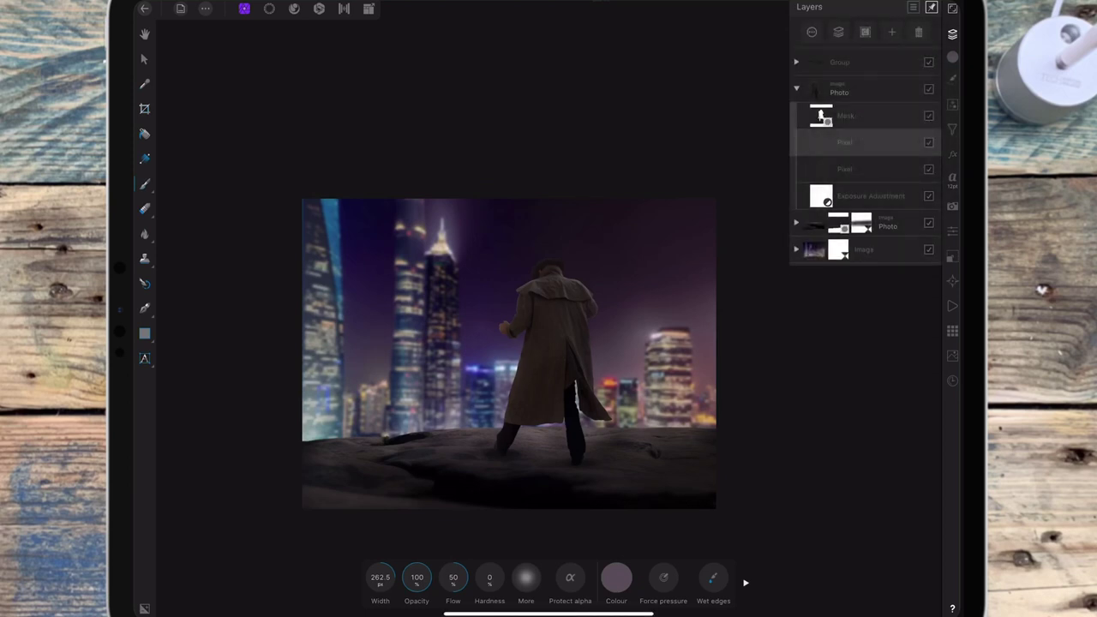
Step: Sample a dark blue from the scene as the brush colour
{"action": "left_click", "coordinate": [616, 577]}
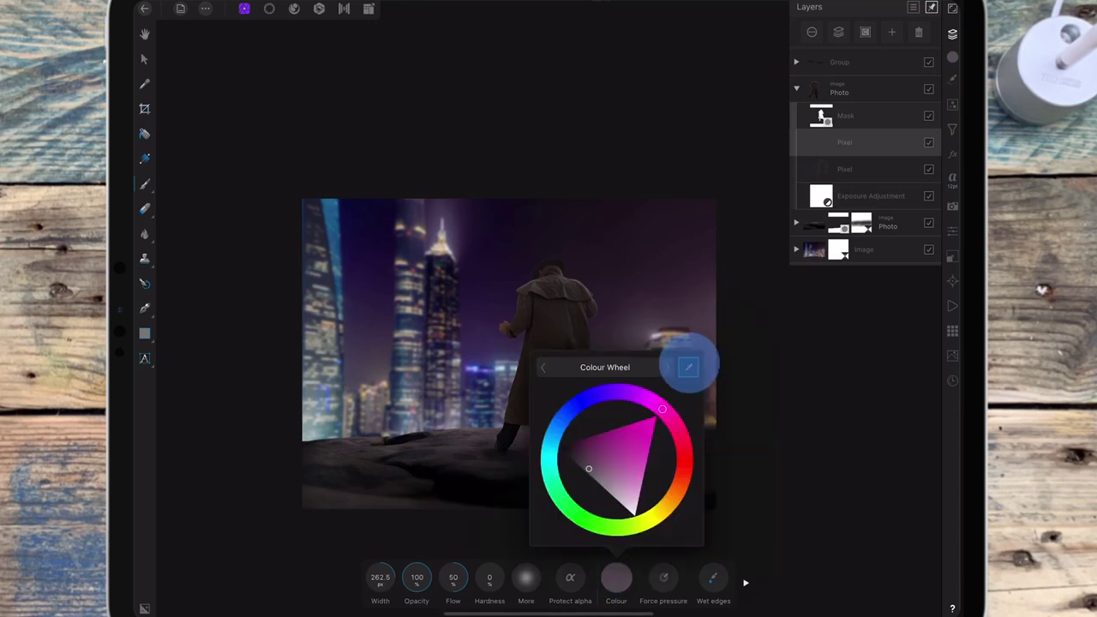
{"action": "mouse_move", "coordinate": [689, 367]}
{"action": "left_mouse_down"}
{"action": "mouse_move", "coordinate": [435, 316]}
{"action": "mouse_move", "coordinate": [368, 338]}
{"action": "left_mouse_up"}
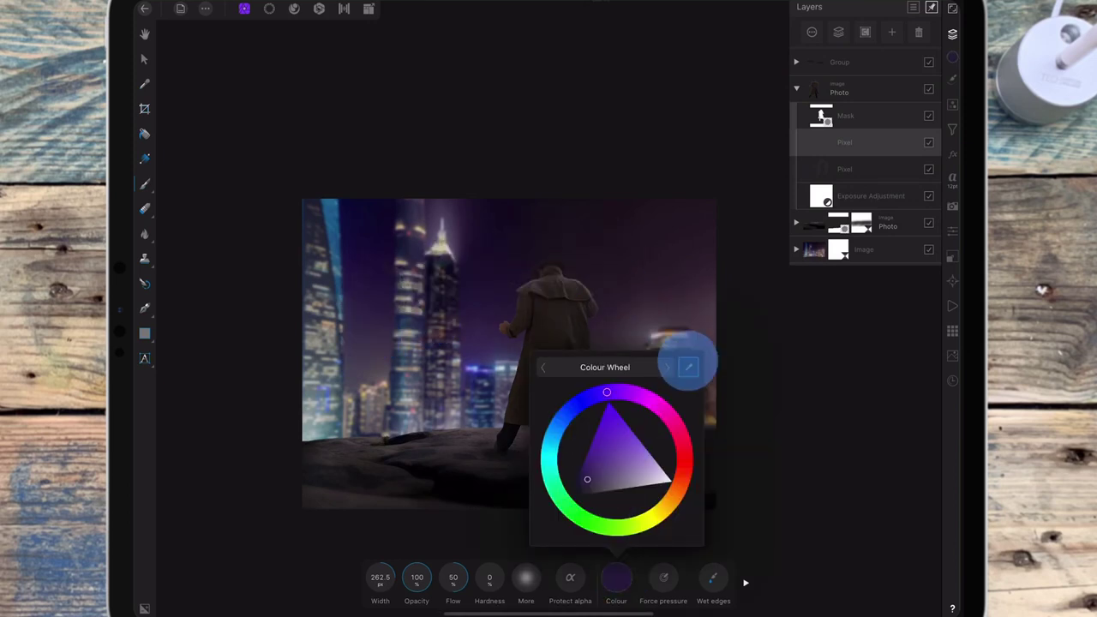
{"action": "mouse_move", "coordinate": [689, 367]}
{"action": "left_mouse_down"}
{"action": "mouse_move", "coordinate": [436, 240]}
{"action": "mouse_move", "coordinate": [349, 275]}
{"action": "left_mouse_up"}
{"action": "left_click", "coordinate": [616, 577]}
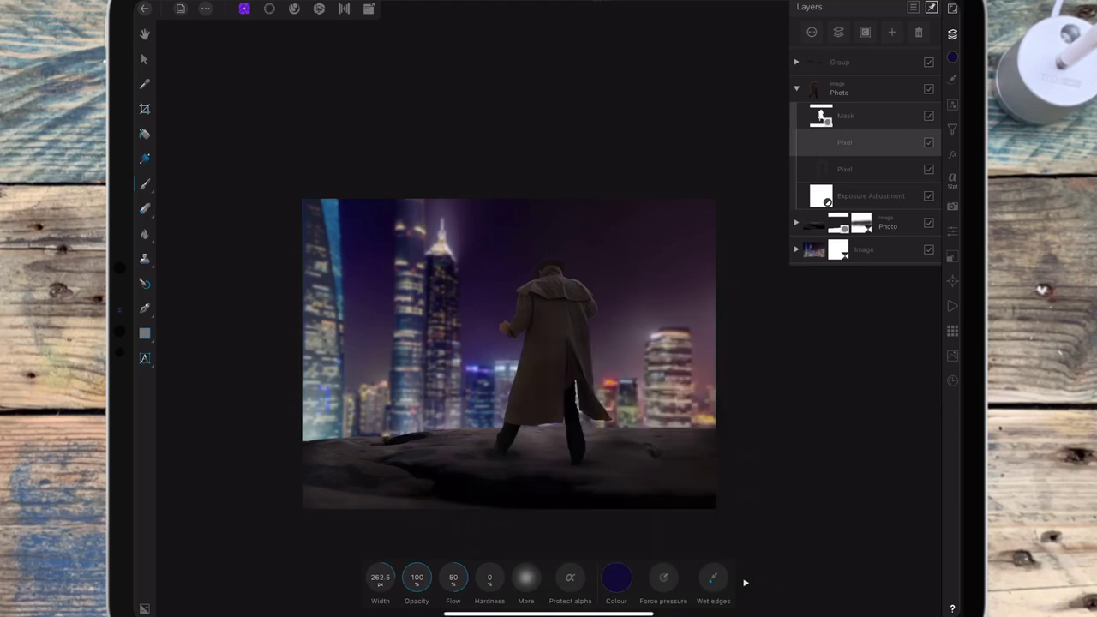
Step: Paint dark blue over the man's head and coat
{"action": "mouse_move", "coordinate": [552, 293]}
{"action": "left_mouse_down"}
{"action": "mouse_move", "coordinate": [576, 380]}
{"action": "mouse_move", "coordinate": [527, 392]}
{"action": "mouse_move", "coordinate": [568, 355]}
{"action": "mouse_move", "coordinate": [549, 399]}
{"action": "left_mouse_up"}
{"action": "left_click", "coordinate": [551, 298]}
{"action": "left_click", "coordinate": [573, 295]}
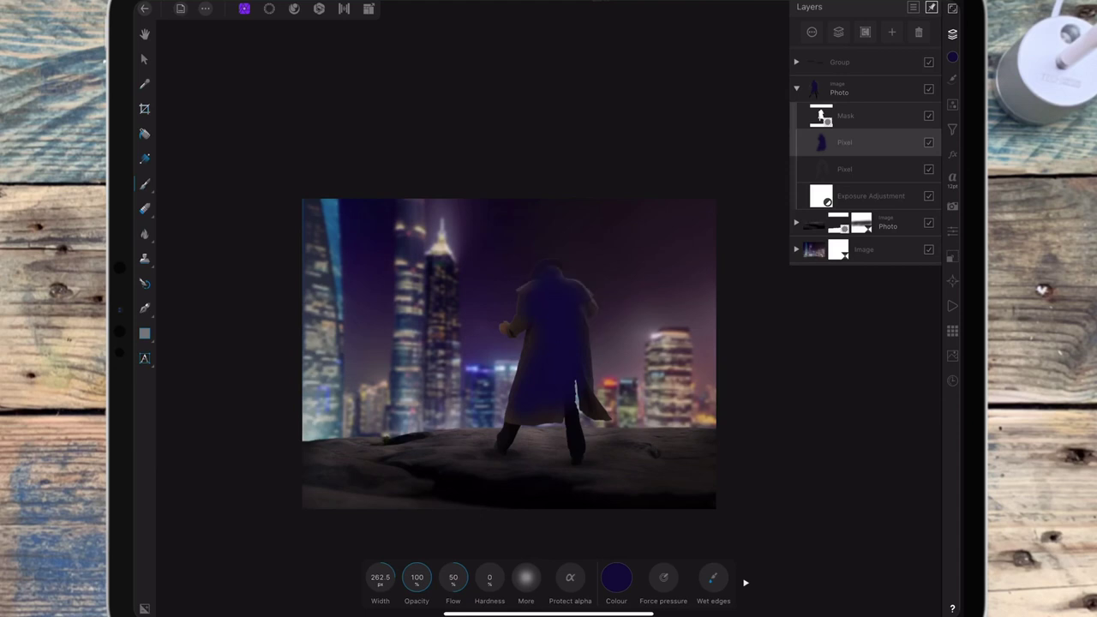
{"action": "left_click", "coordinate": [555, 412]}
{"action": "left_click", "coordinate": [548, 410]}
{"action": "left_click", "coordinate": [537, 349]}
{"action": "left_click", "coordinate": [572, 295]}
{"action": "left_click", "coordinate": [587, 384]}
{"action": "left_click", "coordinate": [601, 415]}
Step: Blend the blue paint layer with Multiply at about 34% opacity
{"action": "left_click", "coordinate": [844, 142]}
{"action": "left_click", "coordinate": [864, 99]}
{"action": "left_click", "coordinate": [756, 267]}
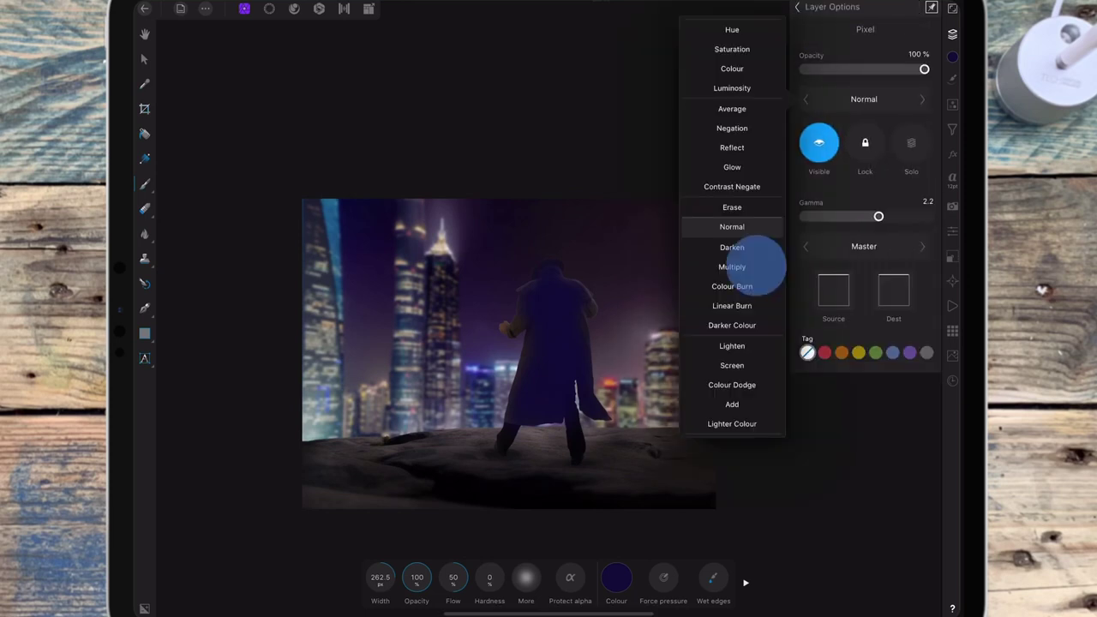
{"action": "left_click_drag", "start_coordinate": [924, 69], "coordinate": [844, 70]}
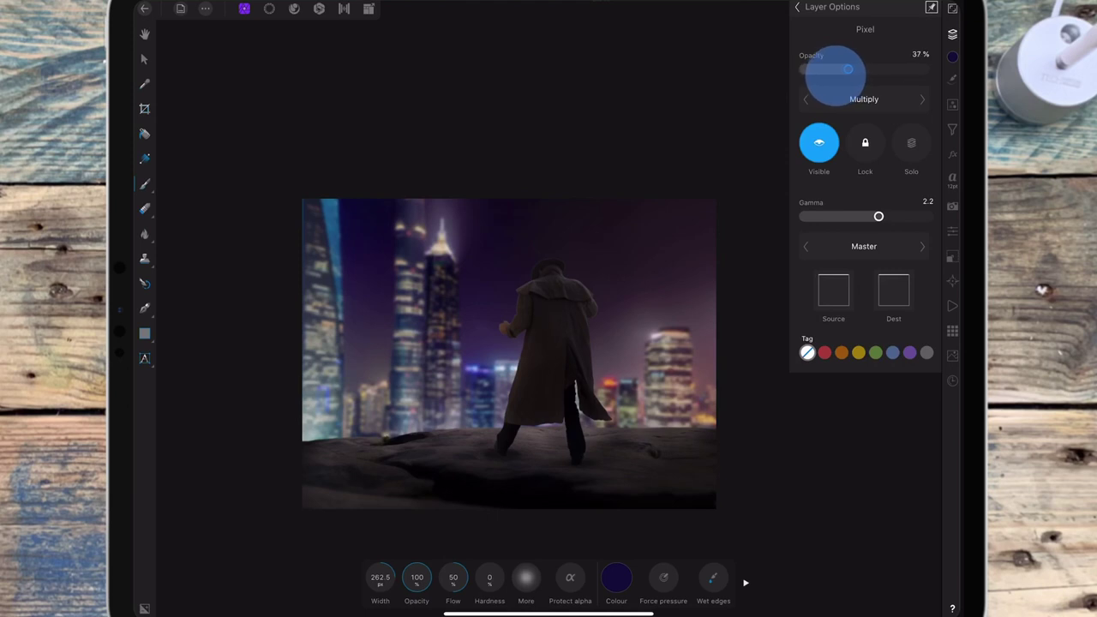
{"action": "left_click", "coordinate": [866, 22]}
Step: Set the other Pixel layer to Normal blend mode at about 14–16% opacity
{"action": "left_click", "coordinate": [845, 169]}
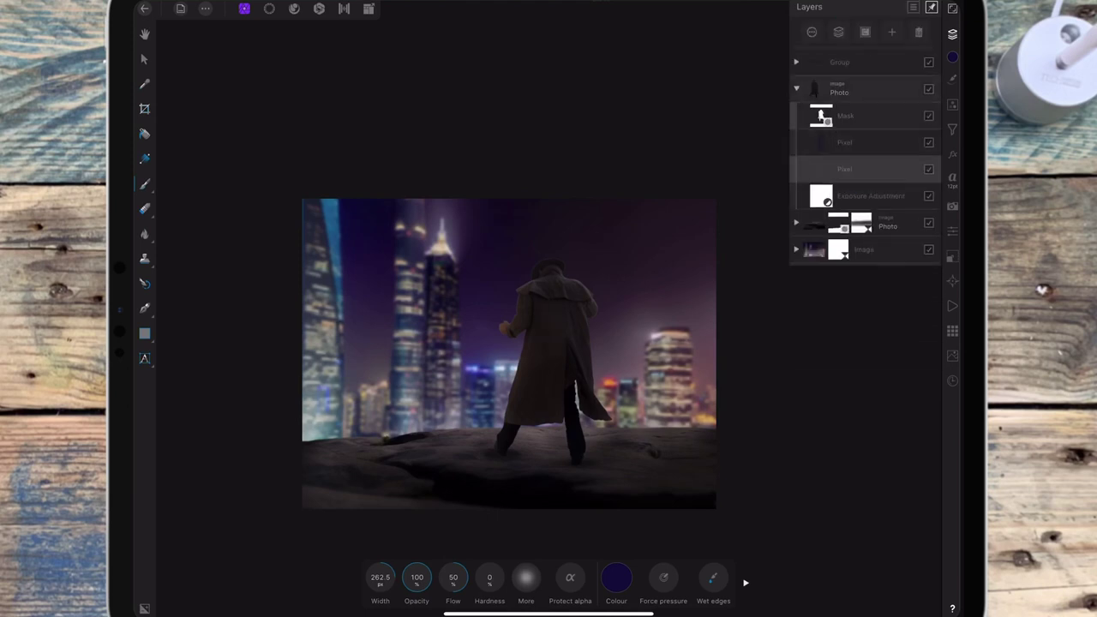
{"action": "left_click", "coordinate": [929, 169]}
{"action": "left_click", "coordinate": [845, 169]}
{"action": "left_click_drag", "start_coordinate": [826, 70], "coordinate": [822, 70]}
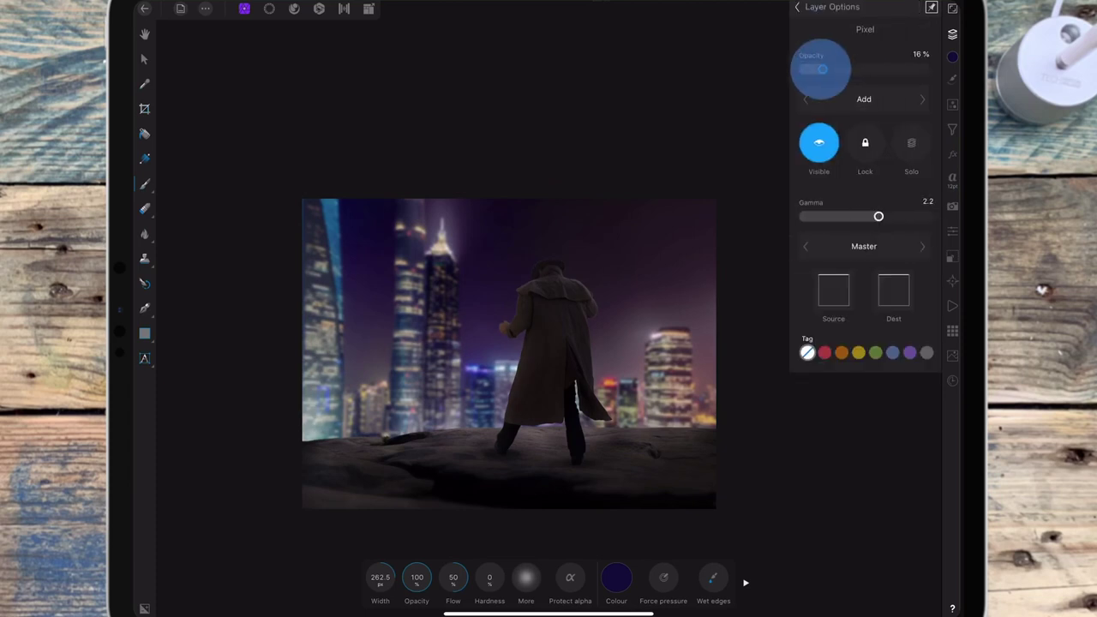
{"action": "left_click", "coordinate": [864, 98]}
{"action": "left_click", "coordinate": [732, 49]}
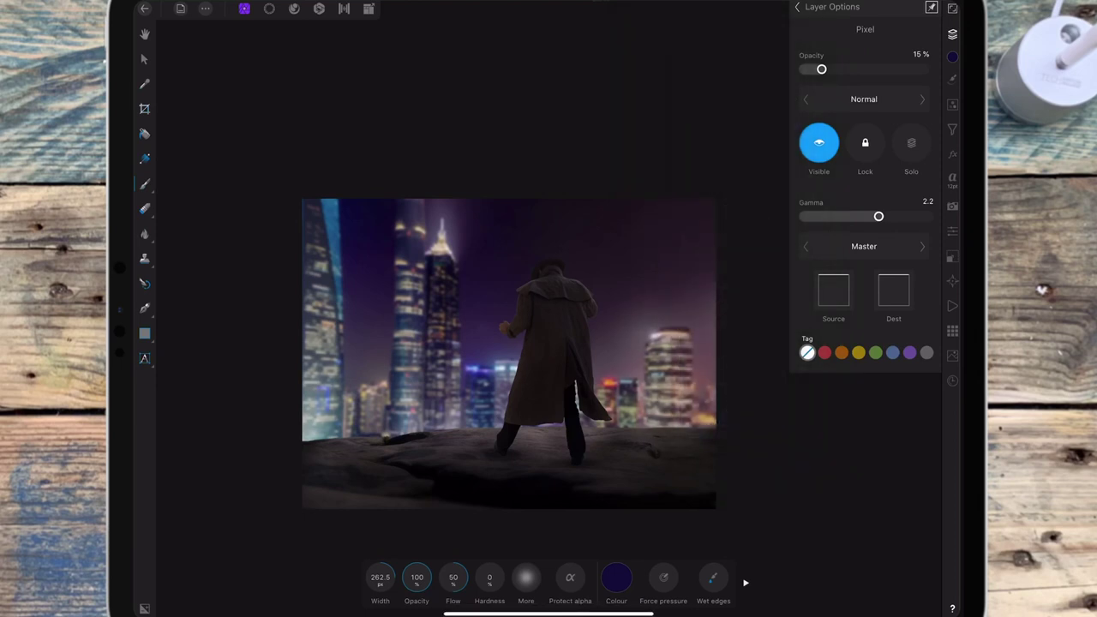
{"action": "mouse_move", "coordinate": [822, 70]}
{"action": "left_mouse_down"}
{"action": "mouse_move", "coordinate": [810, 70]}
{"action": "mouse_move", "coordinate": [823, 70]}
{"action": "left_mouse_up"}
{"action": "left_click", "coordinate": [864, 428]}
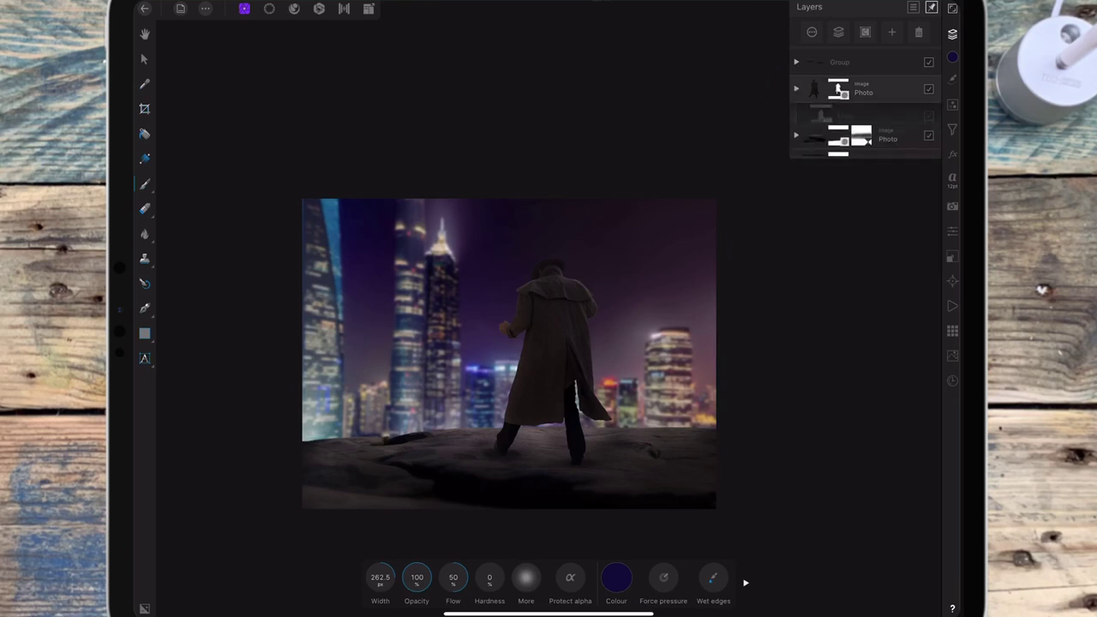
Step: Search Pixabay stock for 'sword' and drag a sword photo onto the canvas
{"action": "left_click", "coordinate": [952, 354]}
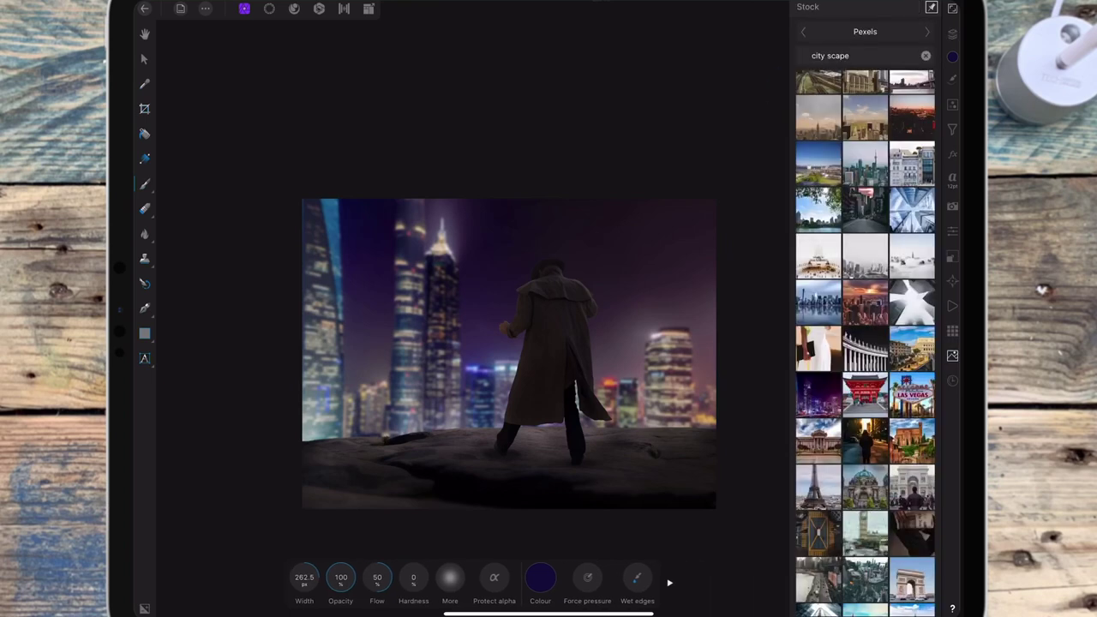
{"action": "left_click", "coordinate": [926, 56]}
{"action": "type", "text": "sword"}
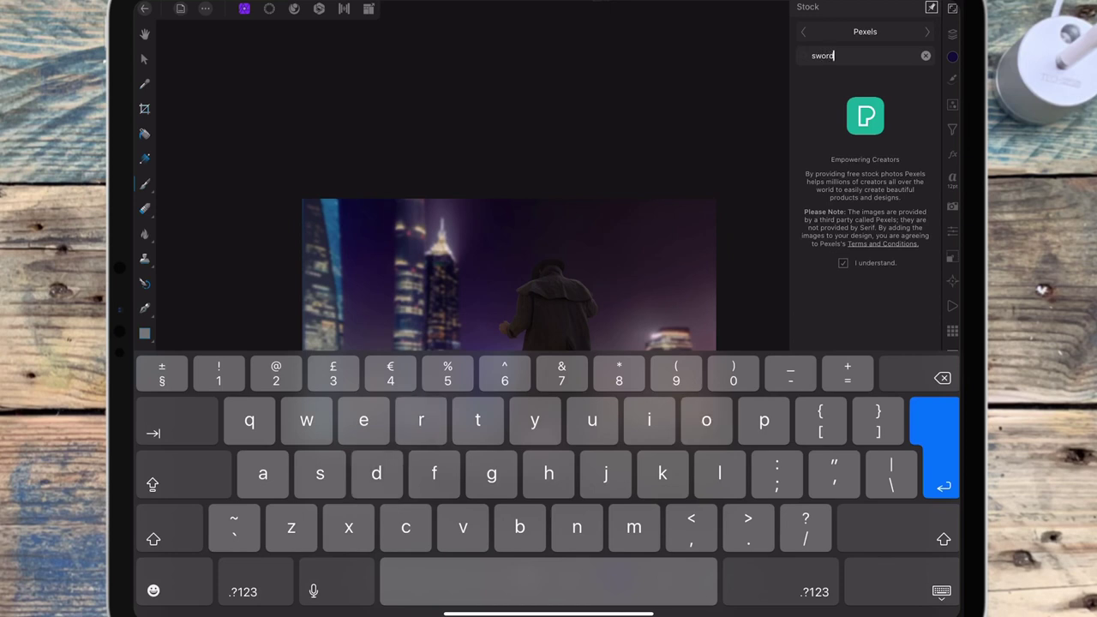
{"action": "key", "text": "Return"}
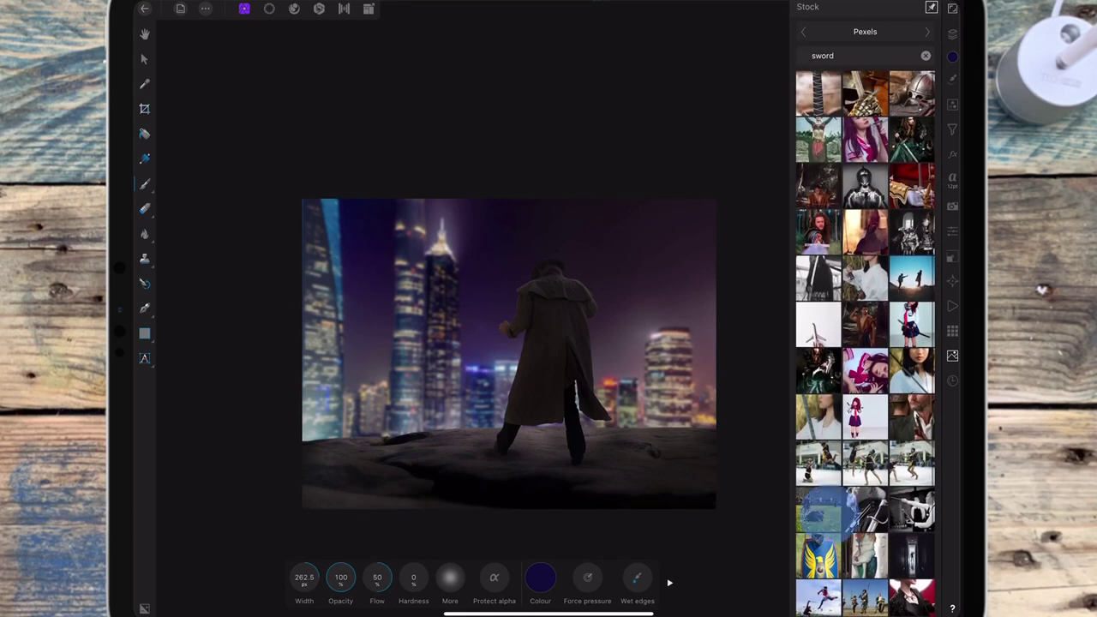
{"action": "scroll", "coordinate": [814, 269], "scroll_direction": "down", "scroll_amount": 2}
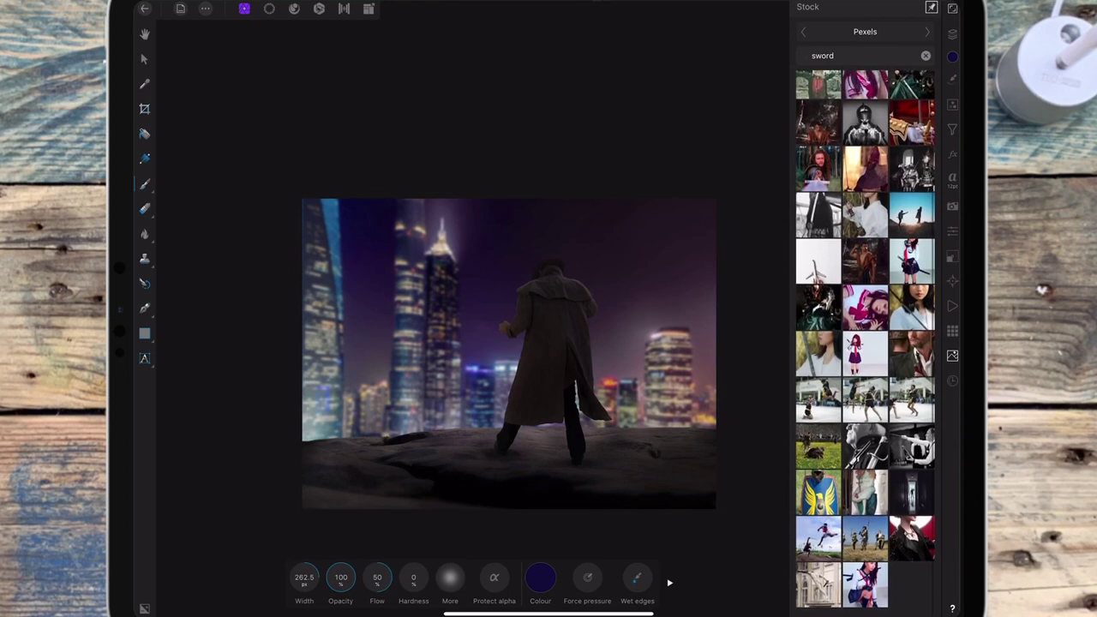
{"action": "left_click", "coordinate": [927, 31]}
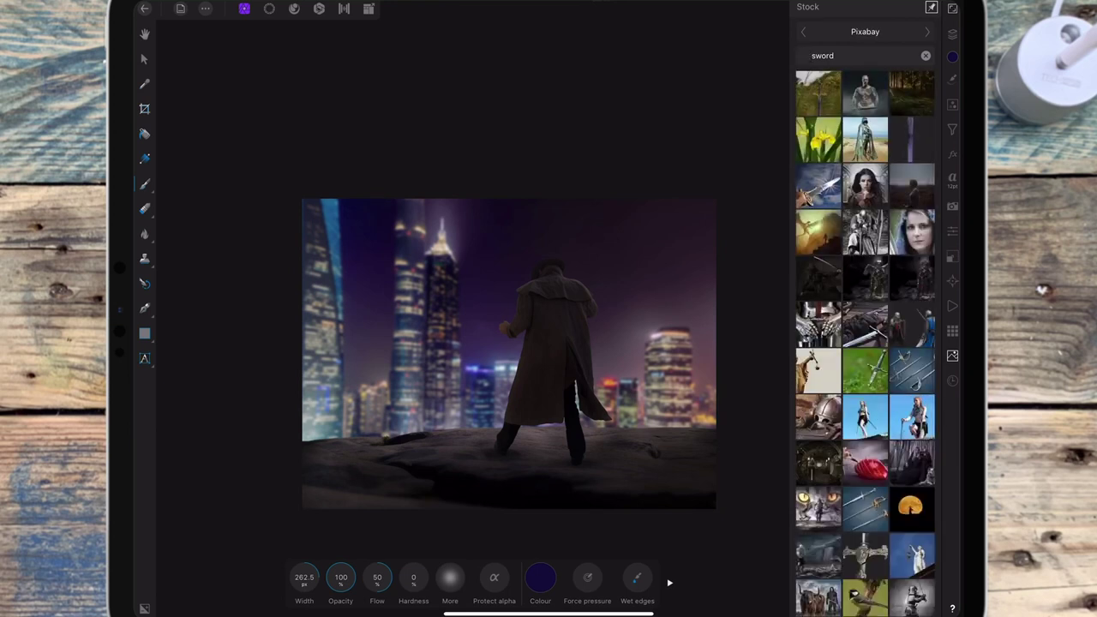
{"action": "left_click_drag", "start_coordinate": [866, 508], "coordinate": [531, 367]}
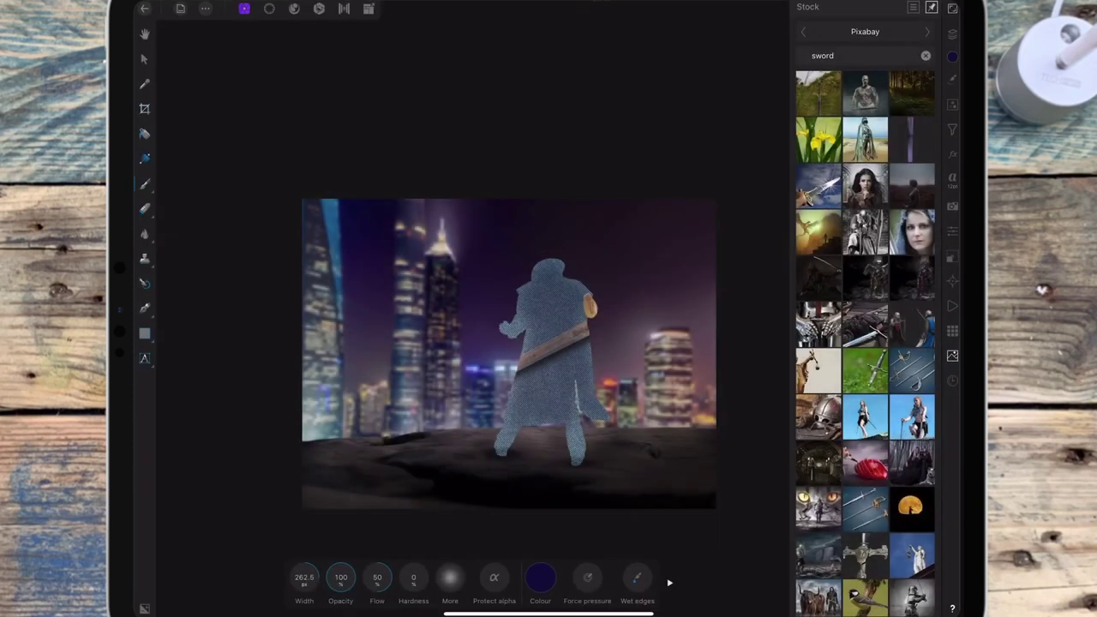
Step: Raise the three-swords Image layer to the top, then shrink and rotate it over the night-city scene
{"action": "left_click", "coordinate": [953, 33]}
{"action": "left_click_drag", "start_coordinate": [867, 167], "coordinate": [884, 62]}
{"action": "left_click", "coordinate": [144, 58]}
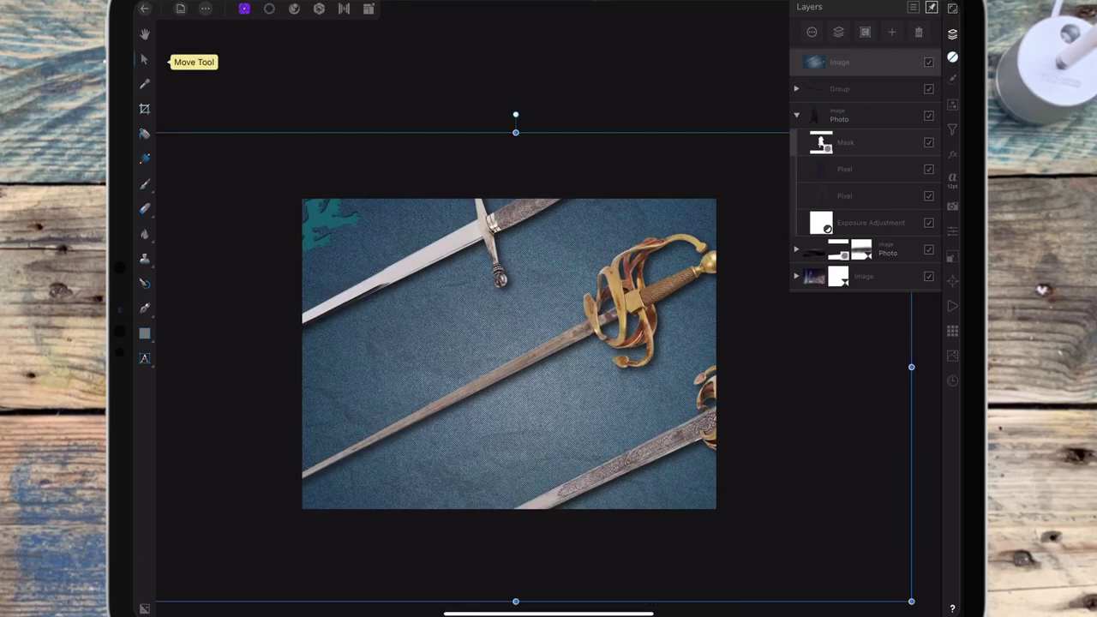
{"action": "left_click_drag", "start_coordinate": [514, 343], "coordinate": [542, 298]}
{"action": "left_click_drag", "start_coordinate": [669, 194], "coordinate": [573, 273]}
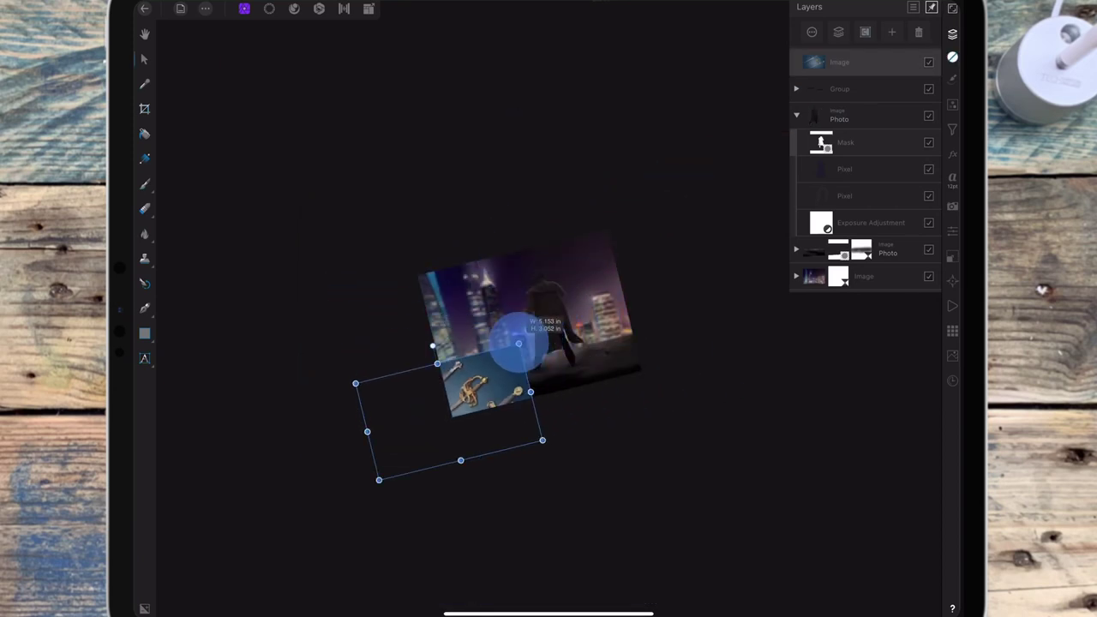
{"action": "scroll", "coordinate": [514, 343], "scroll_direction": "up", "scroll_amount": 5}
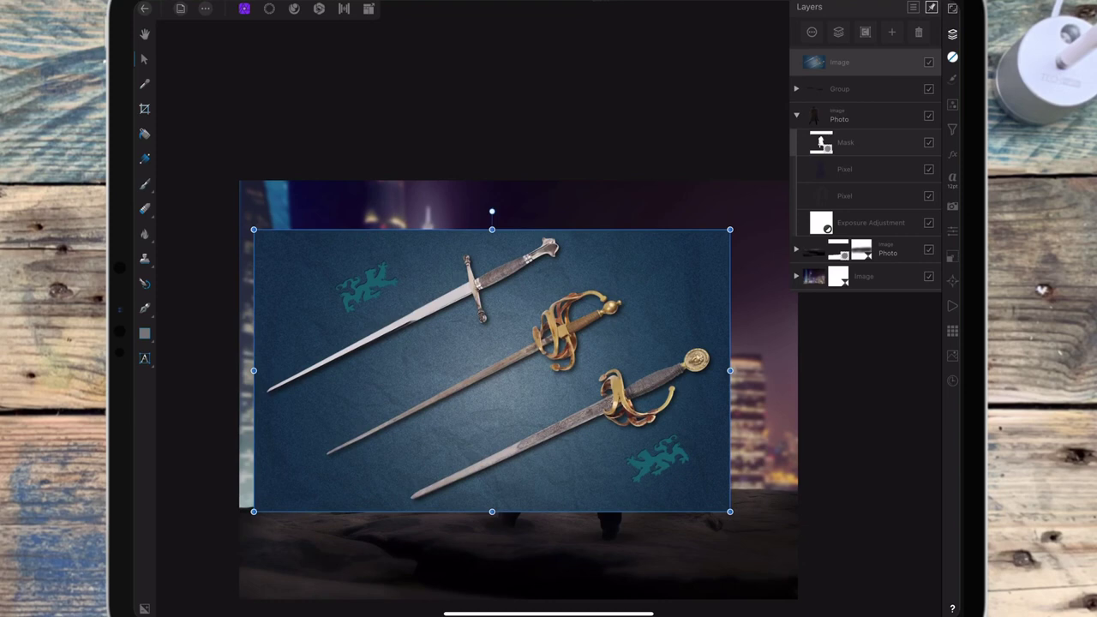
Step: Choose the Selection Brush in the Selection Persona and set its size to about 13 px
{"action": "left_click", "coordinate": [269, 8]}
{"action": "left_click", "coordinate": [144, 84]}
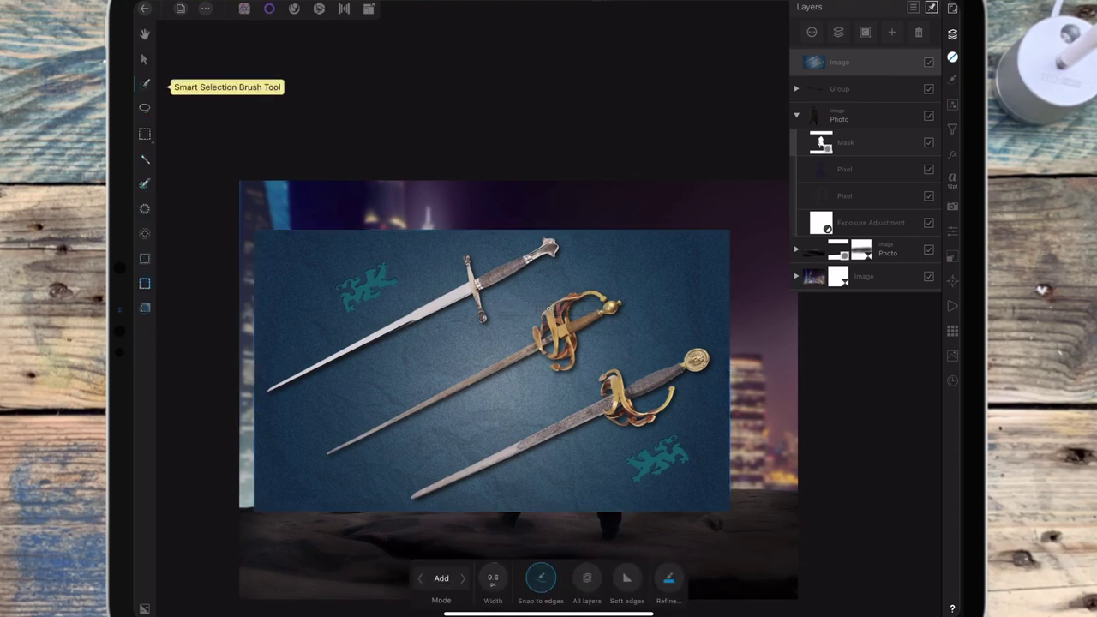
{"action": "scroll", "coordinate": [635, 403], "scroll_direction": "up", "scroll_amount": 5}
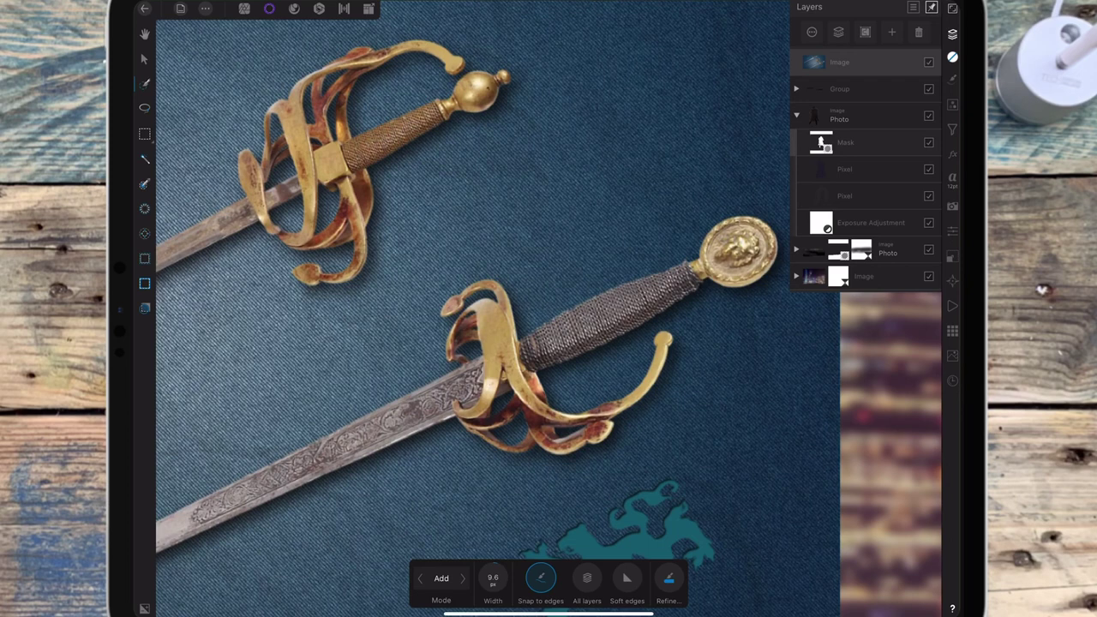
{"action": "left_click_drag", "start_coordinate": [493, 577], "coordinate": [504, 559]}
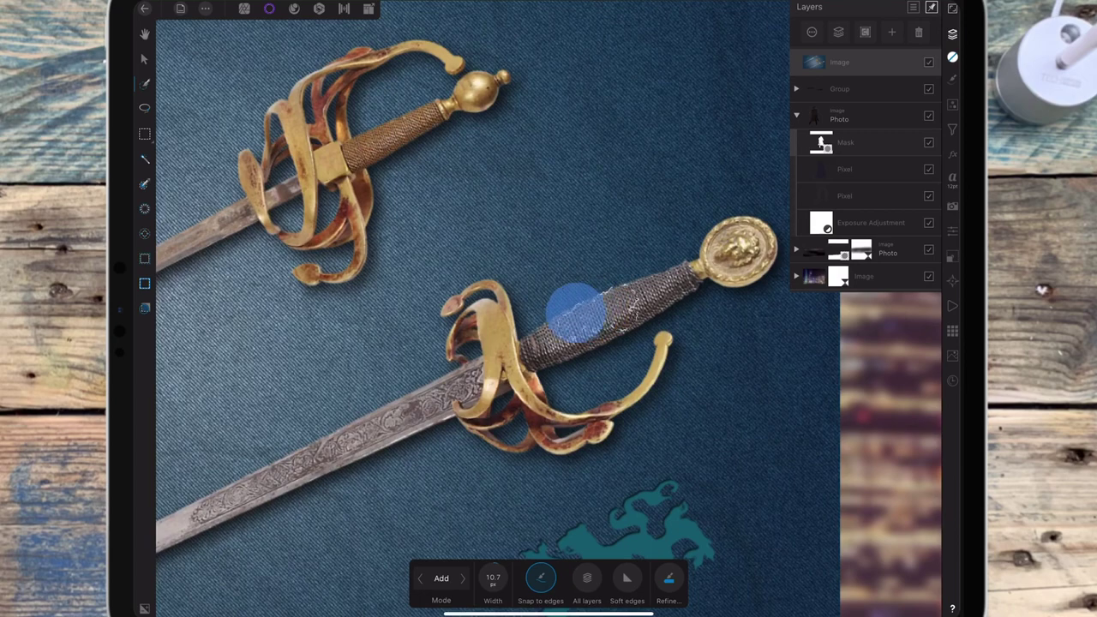
Step: With edge snapping off, select the lower sword's grip, blade edge, blade tip and guard
{"action": "left_click_drag", "start_coordinate": [604, 296], "coordinate": [657, 294]}
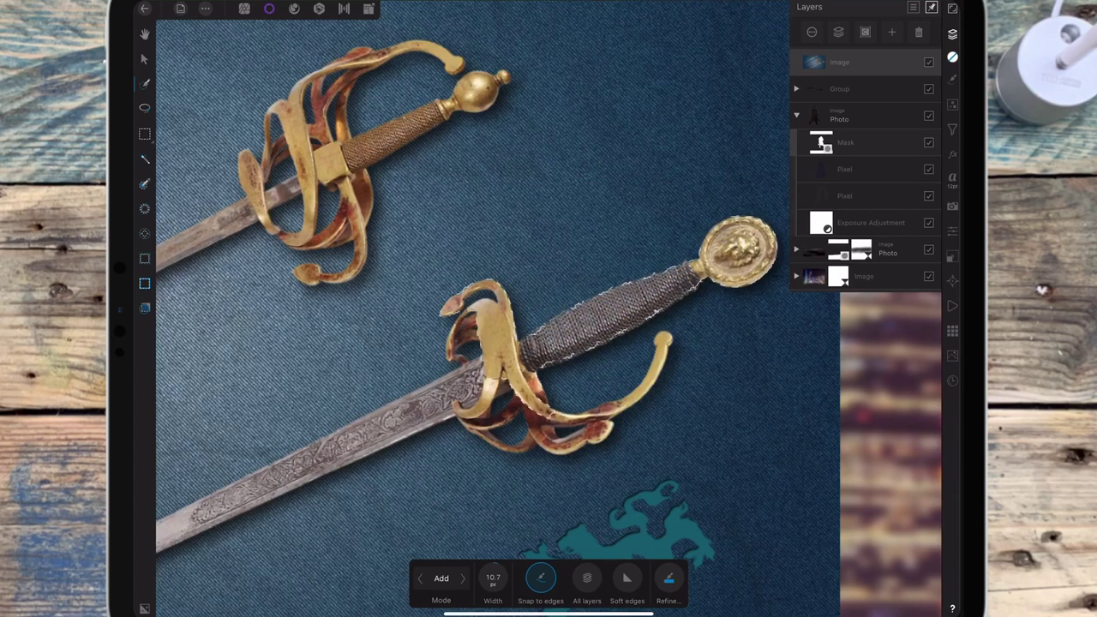
{"action": "scroll", "coordinate": [375, 431], "scroll_direction": "down", "scroll_amount": 5}
{"action": "left_click", "coordinate": [541, 578]}
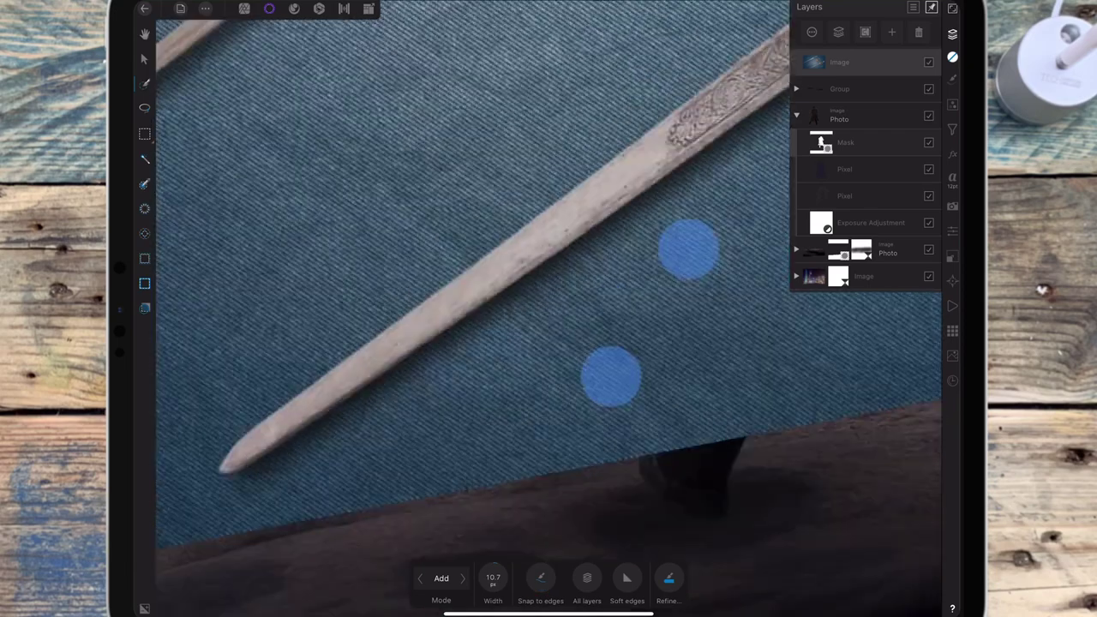
{"action": "scroll", "coordinate": [649, 308], "scroll_direction": "up", "scroll_amount": 5}
{"action": "left_click_drag", "start_coordinate": [335, 404], "coordinate": [330, 410]}
{"action": "scroll", "coordinate": [549, 309], "scroll_direction": "down", "scroll_amount": 5}
{"action": "scroll", "coordinate": [548, 308], "scroll_direction": "up", "scroll_amount": 5}
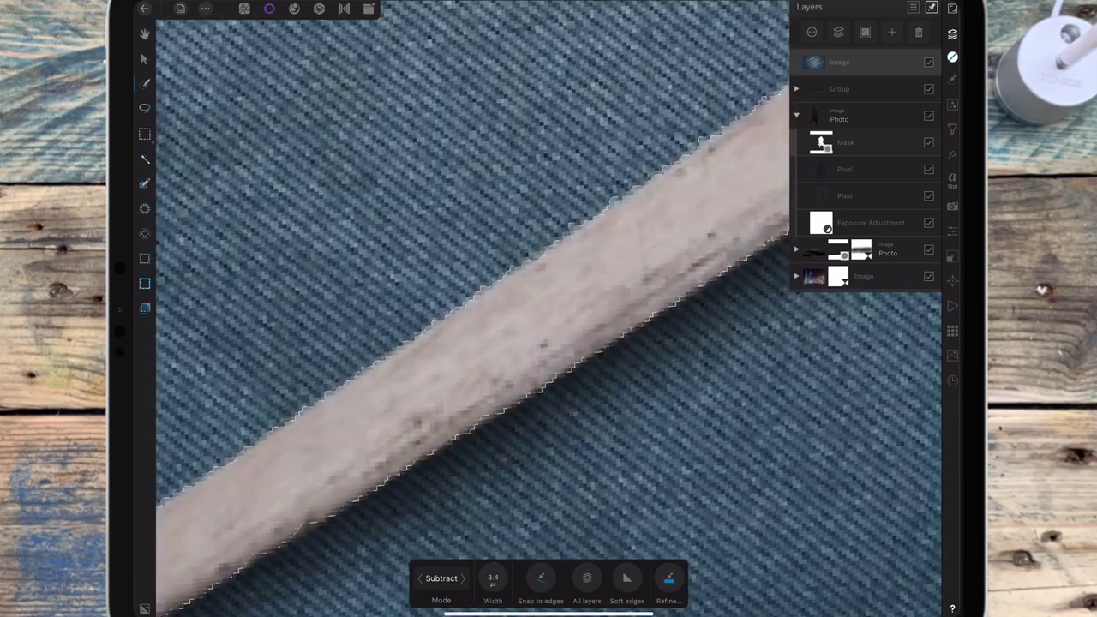
{"action": "scroll", "coordinate": [639, 349], "scroll_direction": "up", "scroll_amount": 3}
{"action": "mouse_move", "coordinate": [585, 292]}
{"action": "left_mouse_down"}
{"action": "mouse_move", "coordinate": [730, 184]}
{"action": "mouse_move", "coordinate": [632, 282]}
{"action": "left_mouse_up"}
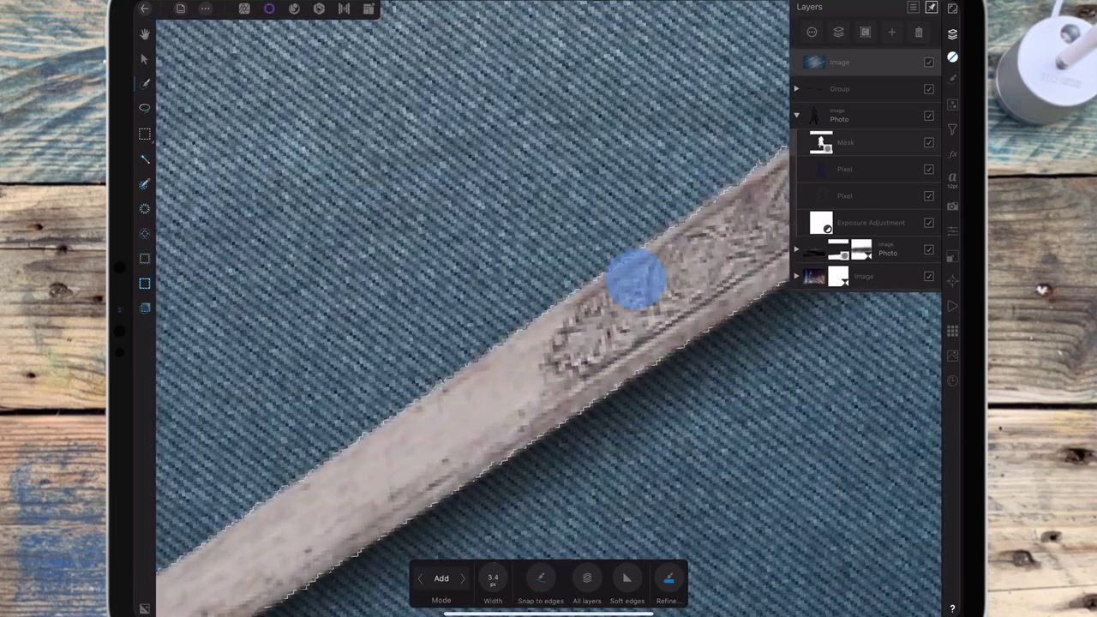
{"action": "scroll", "coordinate": [632, 282], "scroll_direction": "down", "scroll_amount": 3}
{"action": "mouse_move", "coordinate": [632, 228]}
{"action": "left_mouse_down"}
{"action": "mouse_move", "coordinate": [678, 190]}
{"action": "mouse_move", "coordinate": [545, 329]}
{"action": "left_mouse_up"}
{"action": "scroll", "coordinate": [575, 245], "scroll_direction": "down", "scroll_amount": 3}
{"action": "scroll", "coordinate": [611, 324], "scroll_direction": "down", "scroll_amount": 3}
{"action": "scroll", "coordinate": [628, 268], "scroll_direction": "up", "scroll_amount": 3}
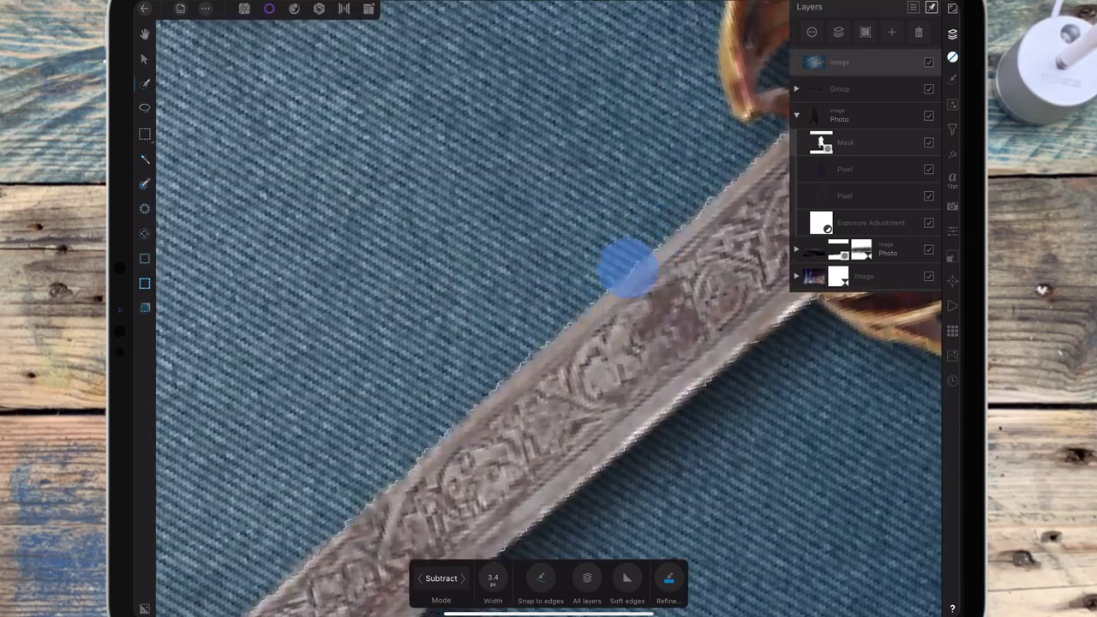
{"action": "scroll", "coordinate": [549, 308], "scroll_direction": "down", "scroll_amount": 3}
{"action": "scroll", "coordinate": [549, 308], "scroll_direction": "up", "scroll_amount": 3}
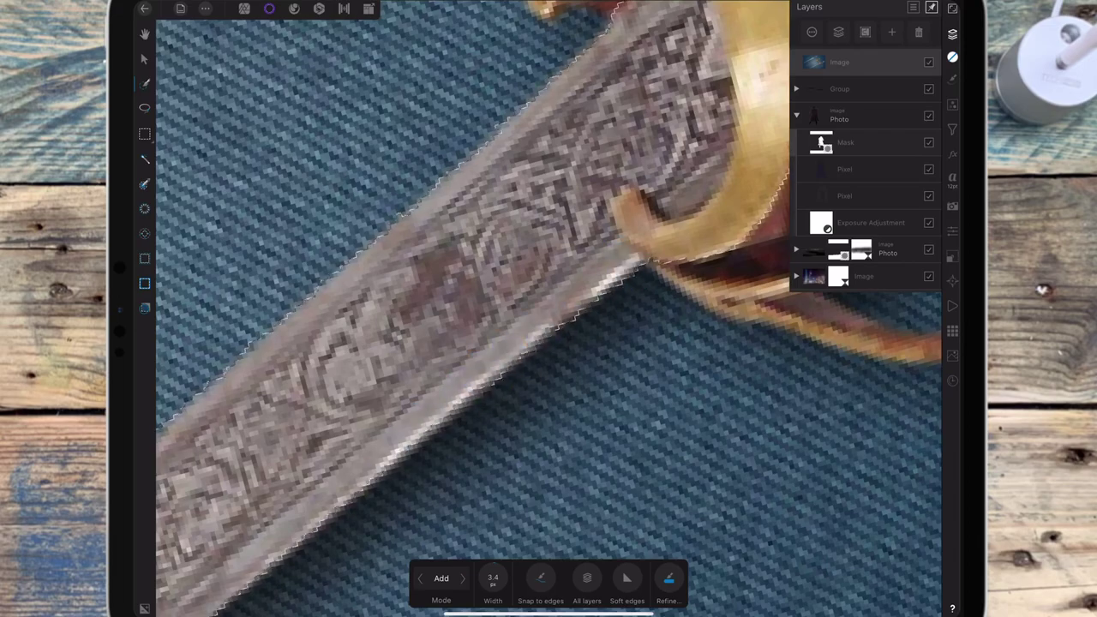
{"action": "scroll", "coordinate": [549, 309], "scroll_direction": "down", "scroll_amount": 3}
{"action": "scroll", "coordinate": [548, 309], "scroll_direction": "down", "scroll_amount": 2}
{"action": "left_click_drag", "start_coordinate": [442, 227], "coordinate": [423, 266]}
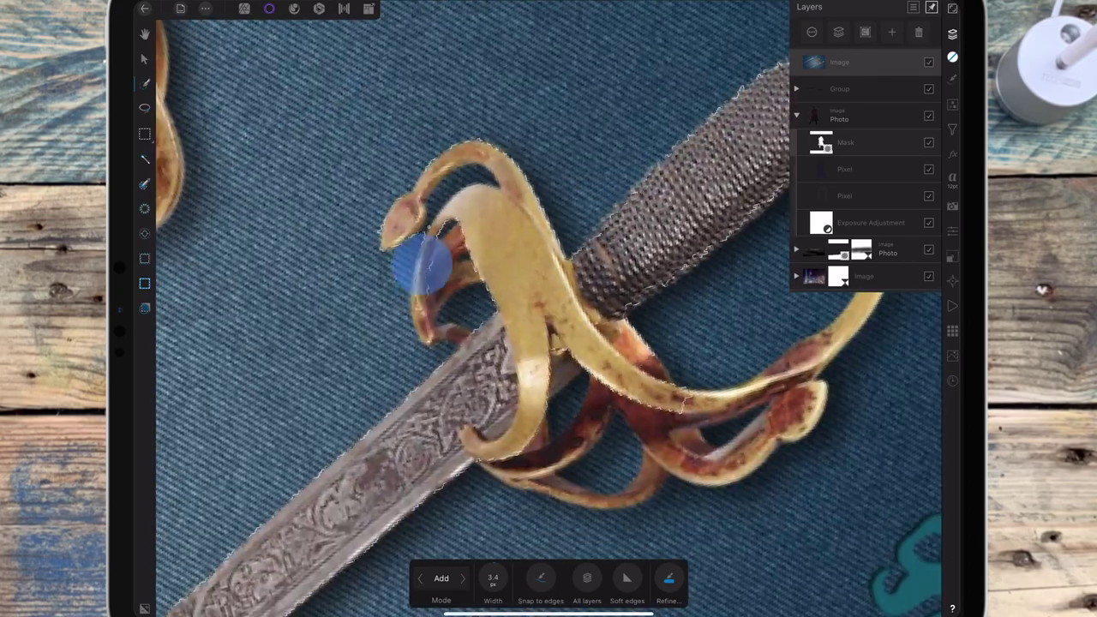
{"action": "scroll", "coordinate": [548, 309], "scroll_direction": "down", "scroll_amount": 3}
{"action": "scroll", "coordinate": [548, 309], "scroll_direction": "up", "scroll_amount": 3}
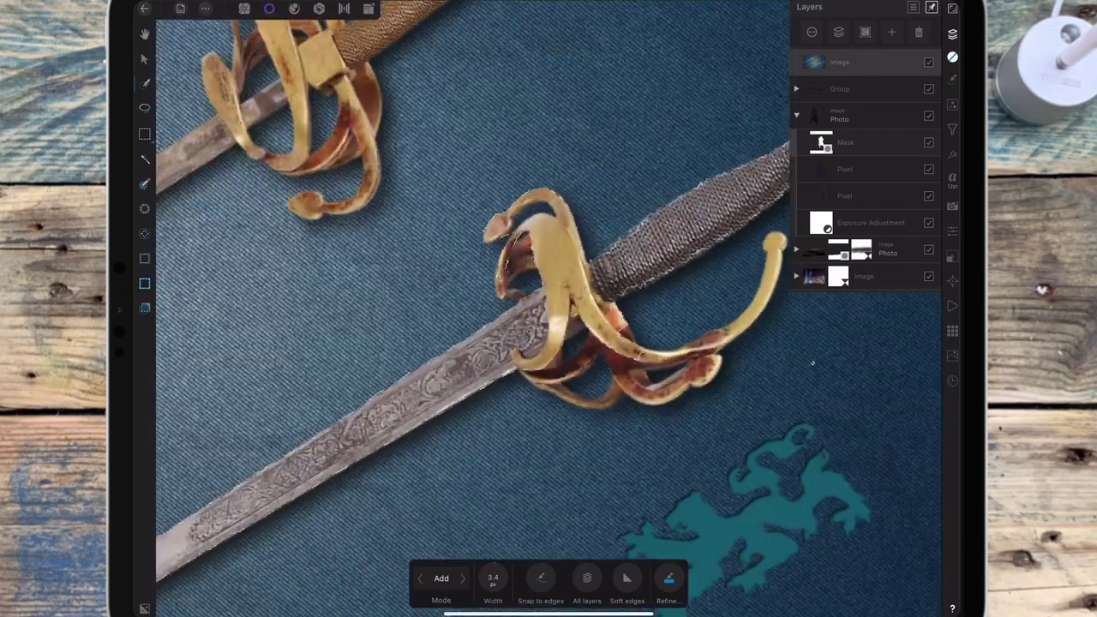
{"action": "scroll", "coordinate": [625, 357], "scroll_direction": "up", "scroll_amount": 5}
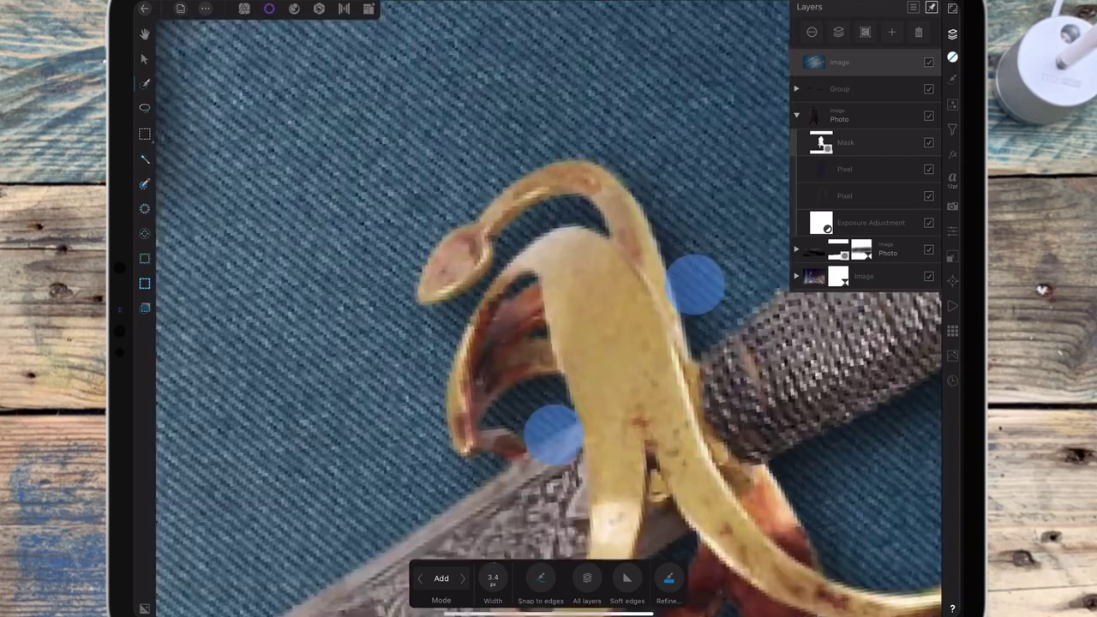
{"action": "scroll", "coordinate": [625, 358], "scroll_direction": "down", "scroll_amount": 2}
Step: Subtract the backdrop inside the guard loop, then extend the selection around the lower loop
{"action": "left_click", "coordinate": [463, 472]}
{"action": "left_click", "coordinate": [463, 579]}
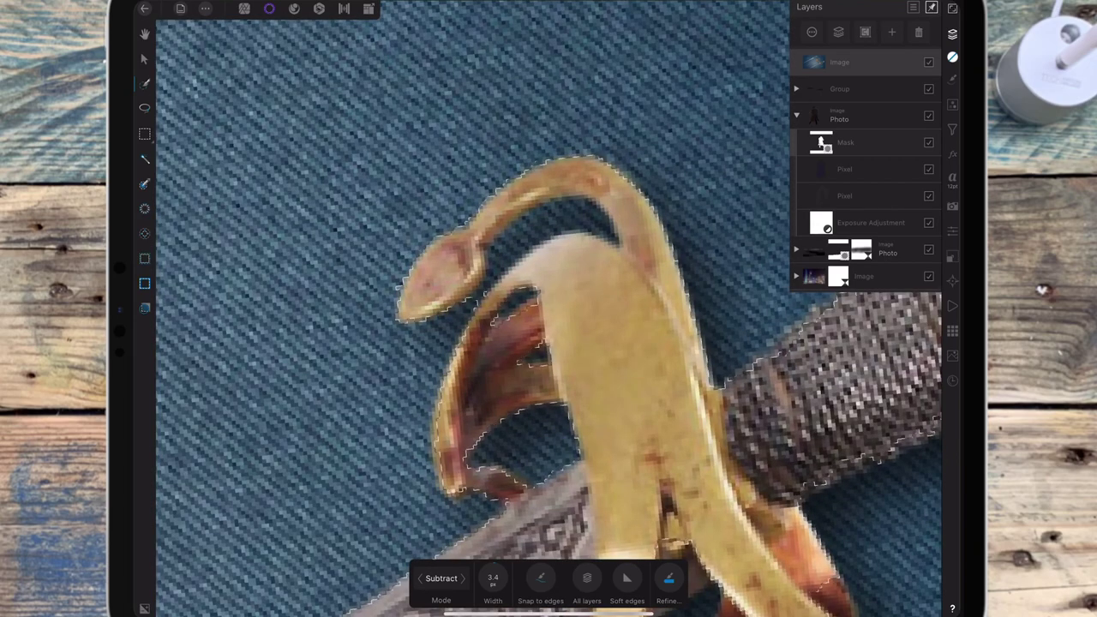
{"action": "left_click_drag", "start_coordinate": [502, 248], "coordinate": [513, 227]}
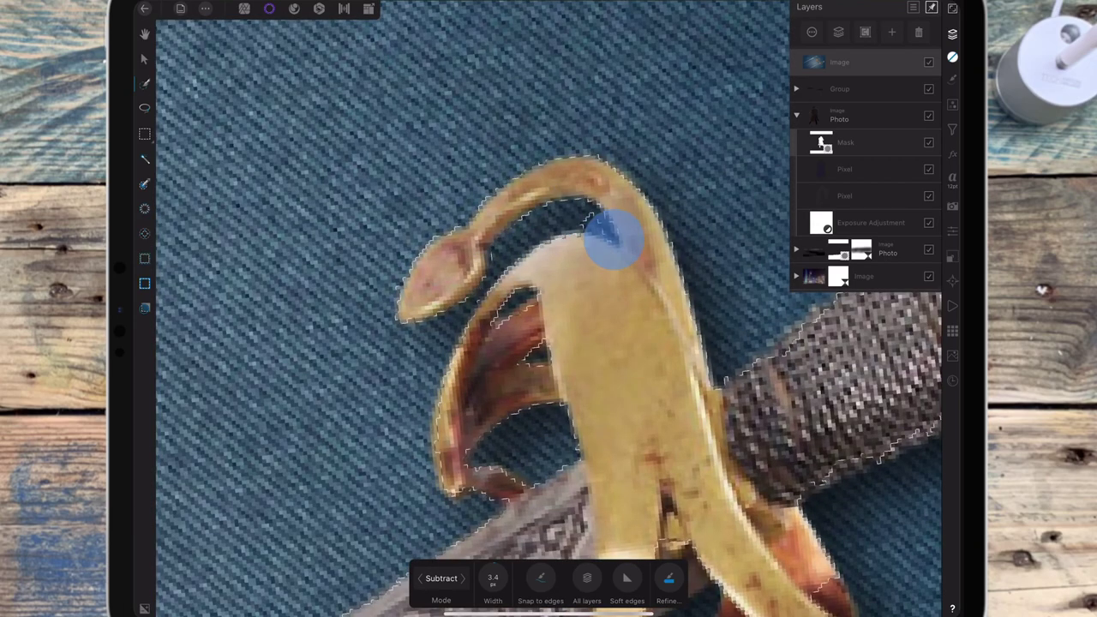
{"action": "left_click_drag", "start_coordinate": [601, 232], "coordinate": [517, 228]}
{"action": "left_click", "coordinate": [420, 578]}
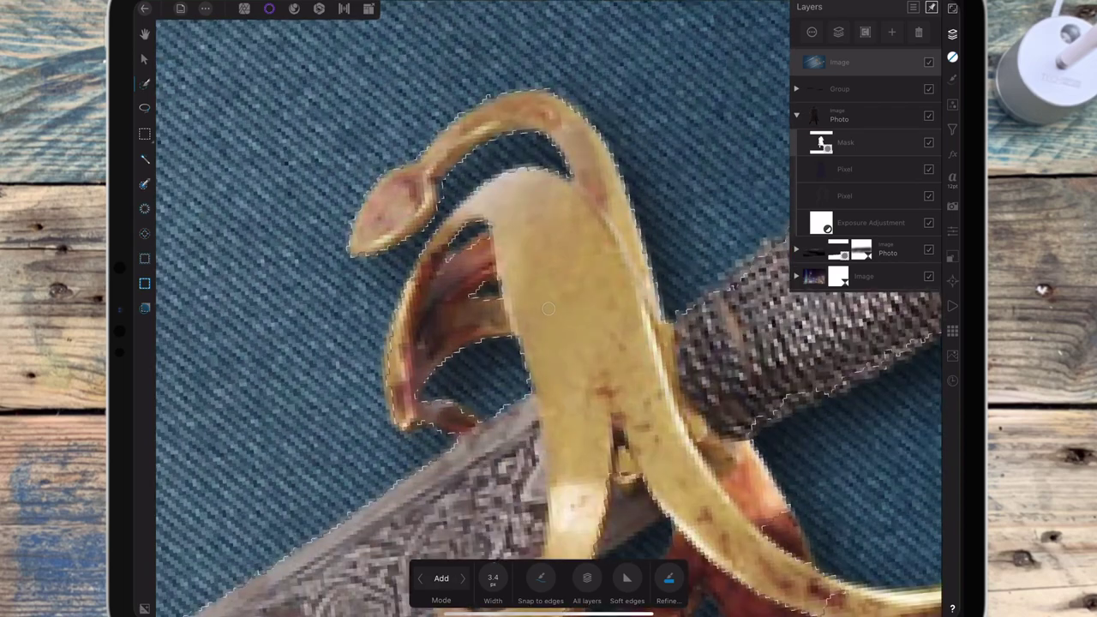
{"action": "scroll", "coordinate": [549, 308], "scroll_direction": "down", "scroll_amount": 5}
{"action": "left_click_drag", "start_coordinate": [409, 339], "coordinate": [484, 373]}
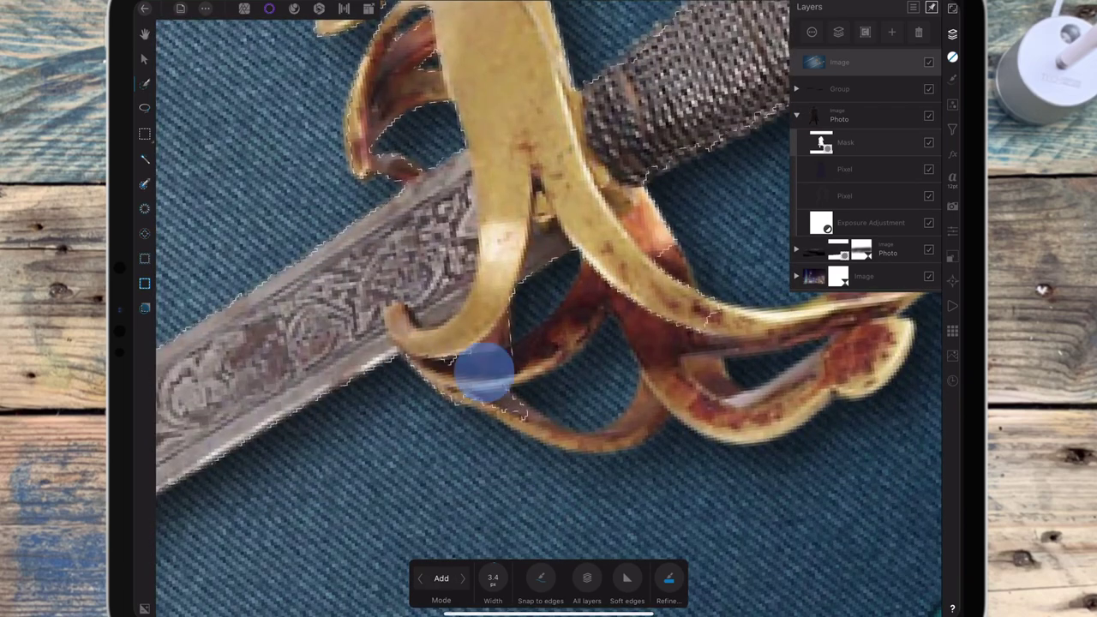
{"action": "left_click_drag", "start_coordinate": [514, 419], "coordinate": [435, 353]}
{"action": "mouse_move", "coordinate": [585, 255]}
{"action": "left_mouse_down"}
{"action": "mouse_move", "coordinate": [561, 350]}
{"action": "mouse_move", "coordinate": [573, 321]}
{"action": "mouse_move", "coordinate": [677, 367]}
{"action": "mouse_move", "coordinate": [691, 294]}
{"action": "left_mouse_up"}
{"action": "left_click", "coordinate": [463, 578]}
{"action": "left_click", "coordinate": [420, 579]}
Step: Add the right guard loop and the curved gold guard up to its knob, then tidy the edges along the wrapped grip
{"action": "mouse_move", "coordinate": [639, 402]}
{"action": "left_mouse_down"}
{"action": "mouse_move", "coordinate": [583, 441]}
{"action": "mouse_move", "coordinate": [651, 372]}
{"action": "mouse_move", "coordinate": [754, 314]}
{"action": "mouse_move", "coordinate": [736, 257]}
{"action": "left_mouse_up"}
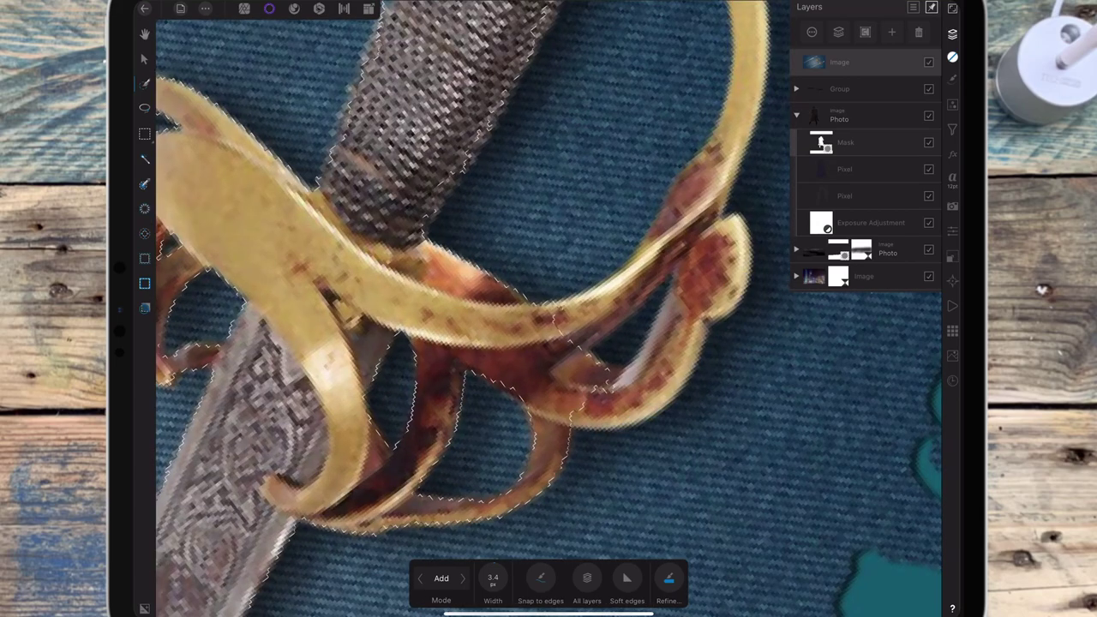
{"action": "left_click_drag", "start_coordinate": [625, 379], "coordinate": [736, 240]}
{"action": "left_click_drag", "start_coordinate": [642, 252], "coordinate": [600, 322]}
{"action": "left_click_drag", "start_coordinate": [729, 248], "coordinate": [583, 369]}
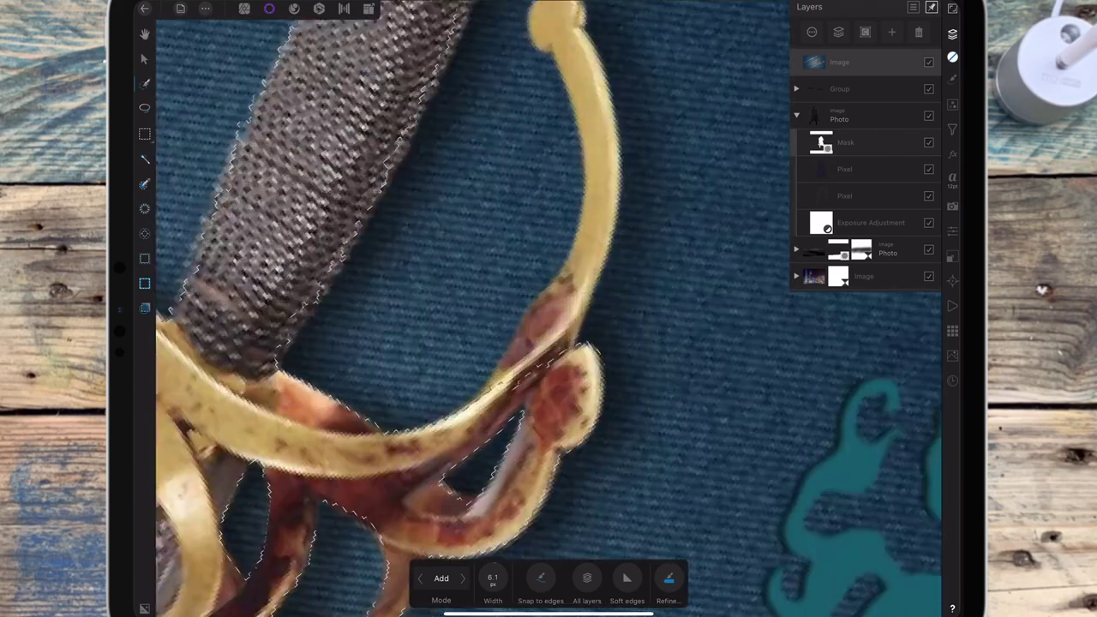
{"action": "left_click_drag", "start_coordinate": [599, 220], "coordinate": [559, 314]}
{"action": "mouse_move", "coordinate": [584, 257]}
{"action": "left_mouse_down"}
{"action": "mouse_move", "coordinate": [514, 171]}
{"action": "mouse_move", "coordinate": [523, 107]}
{"action": "mouse_move", "coordinate": [506, 245]}
{"action": "mouse_move", "coordinate": [524, 147]}
{"action": "left_mouse_up"}
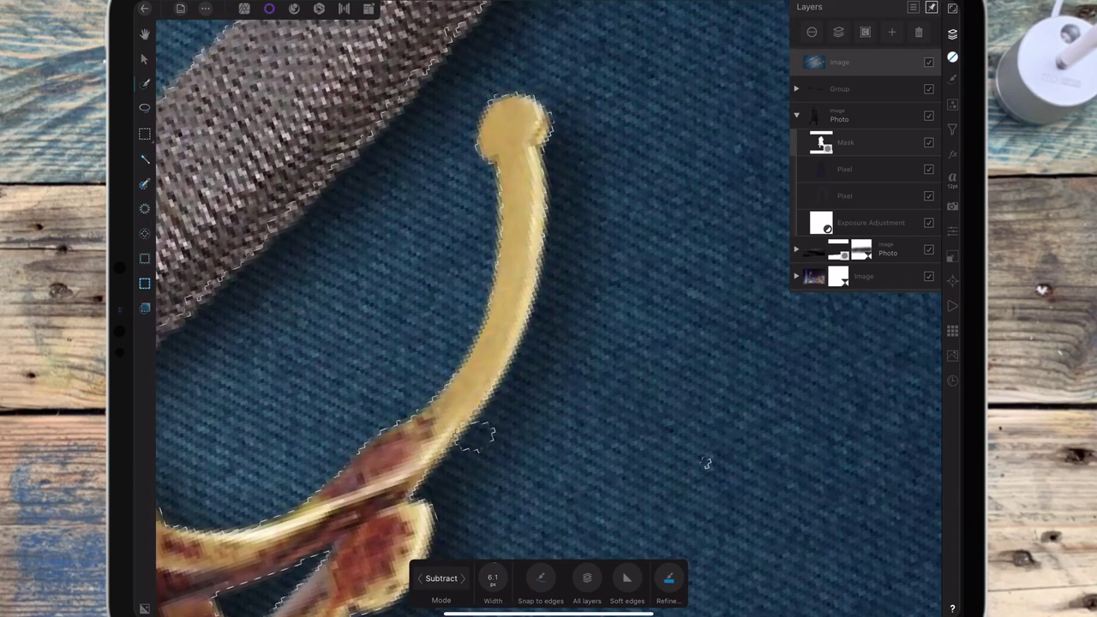
{"action": "left_click_drag", "start_coordinate": [470, 411], "coordinate": [466, 434]}
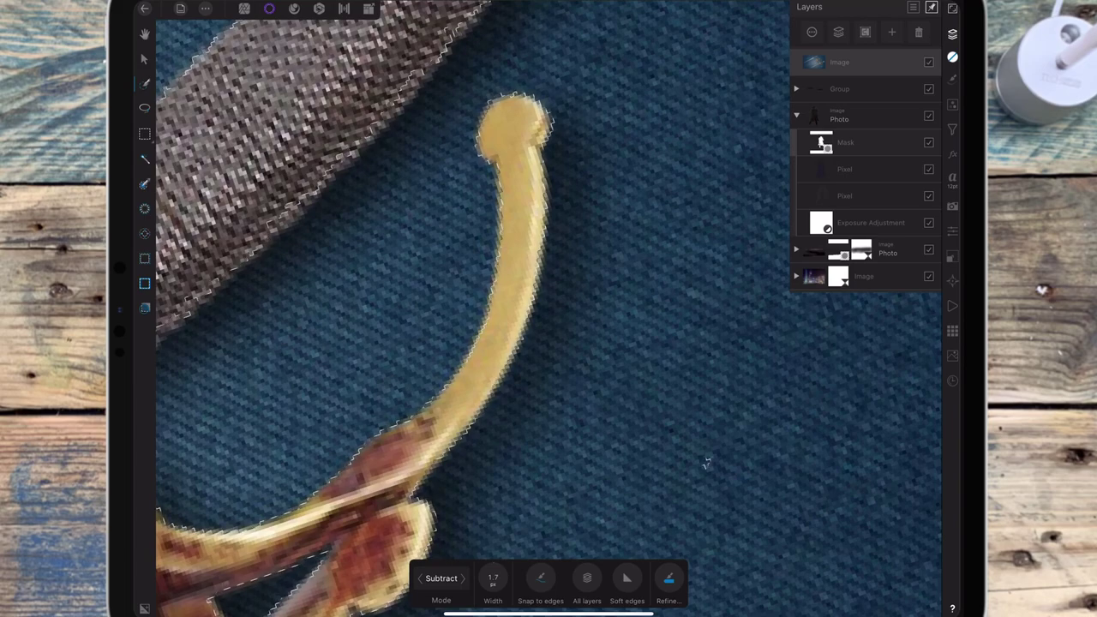
{"action": "scroll", "coordinate": [621, 386], "scroll_direction": "down", "scroll_amount": 5}
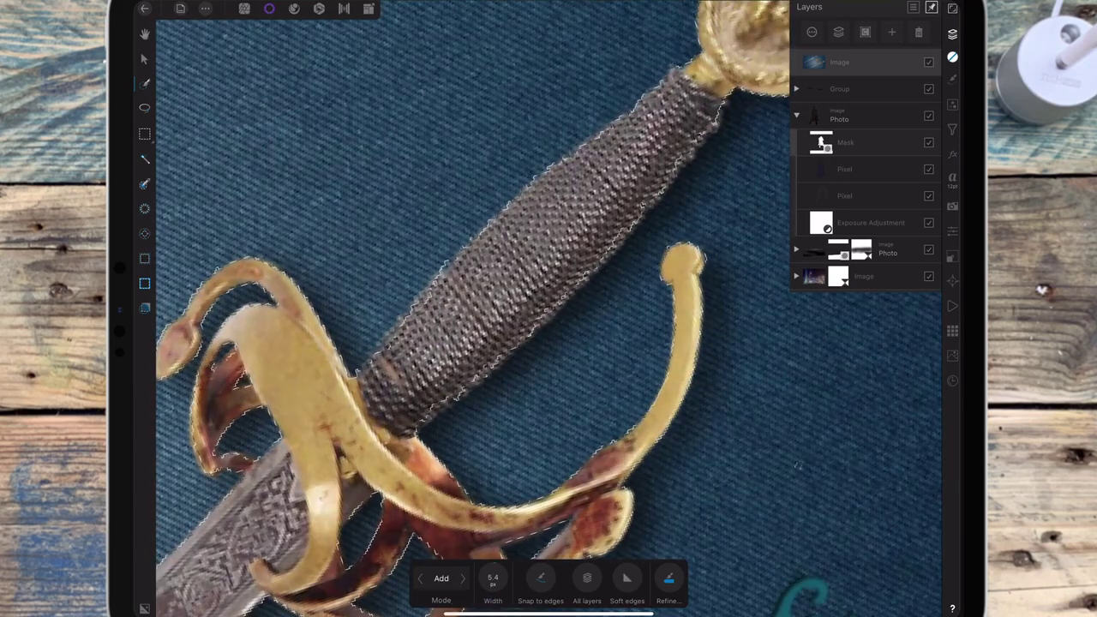
{"action": "left_click_drag", "start_coordinate": [423, 412], "coordinate": [532, 324]}
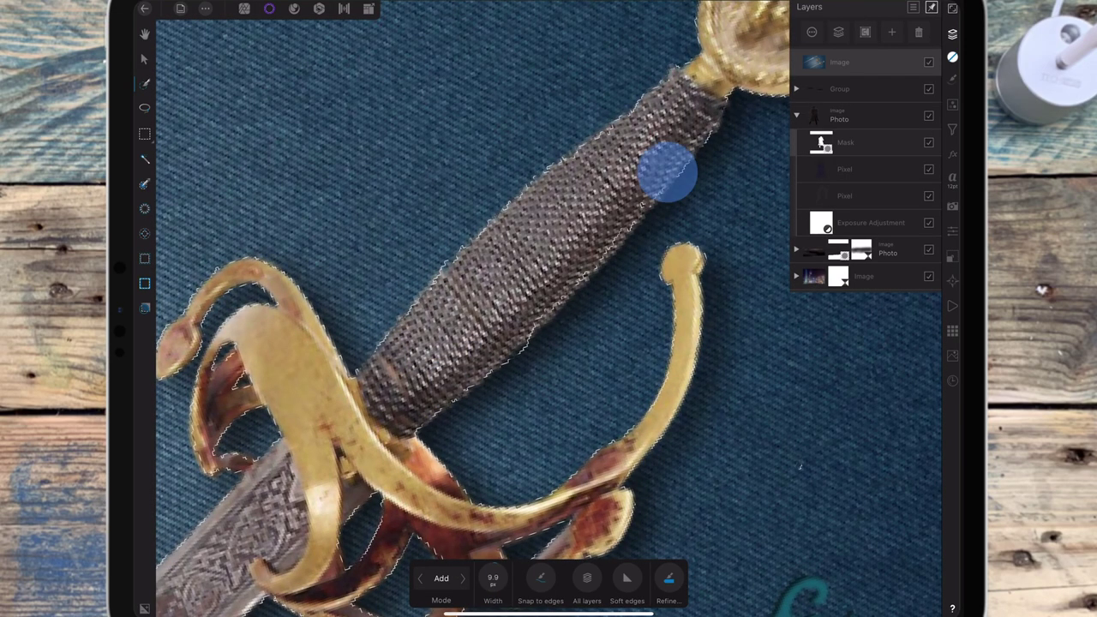
{"action": "scroll", "coordinate": [497, 353], "scroll_direction": "down", "scroll_amount": 2}
{"action": "left_click_drag", "start_coordinate": [607, 223], "coordinate": [566, 240]}
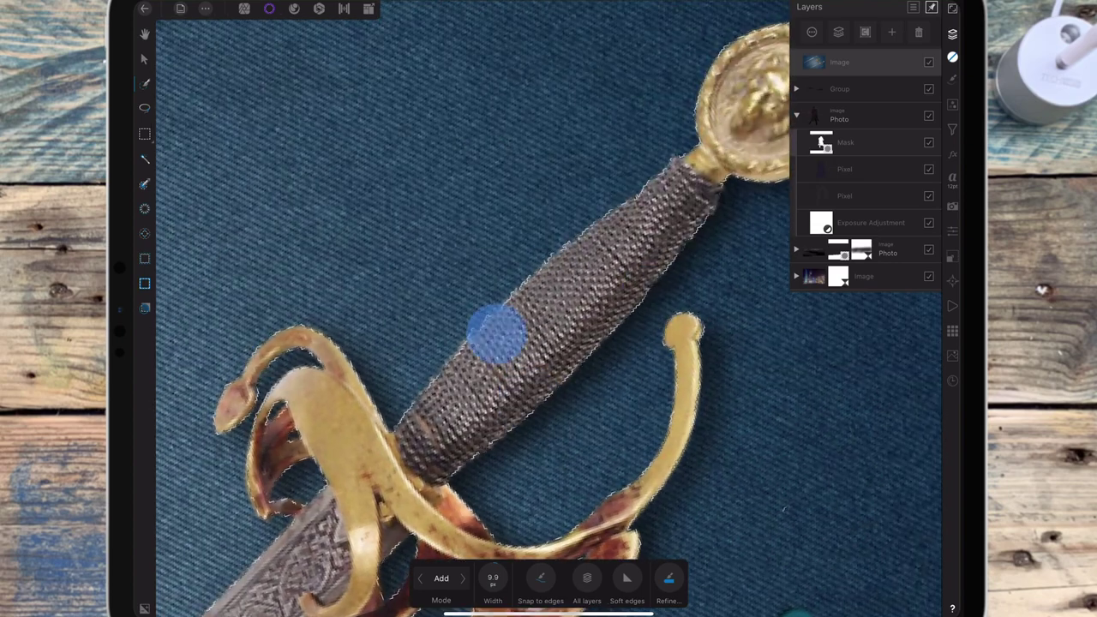
{"action": "scroll", "coordinate": [483, 331], "scroll_direction": "down", "scroll_amount": 5}
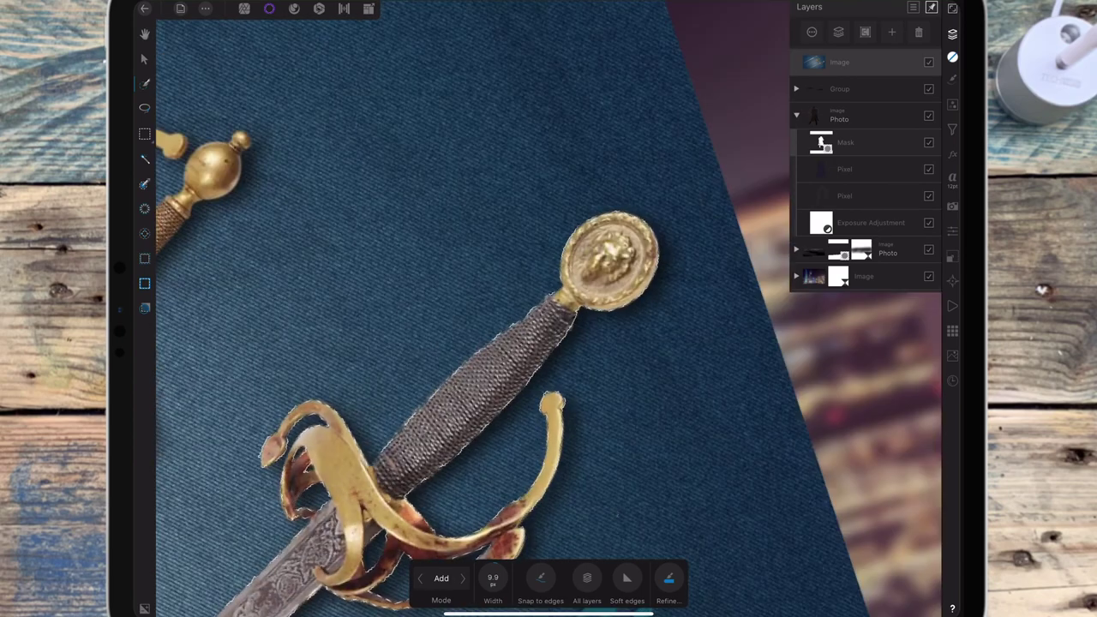
{"action": "scroll", "coordinate": [548, 308], "scroll_direction": "down", "scroll_amount": 3}
{"action": "left_click_drag", "start_coordinate": [637, 294], "coordinate": [600, 377]}
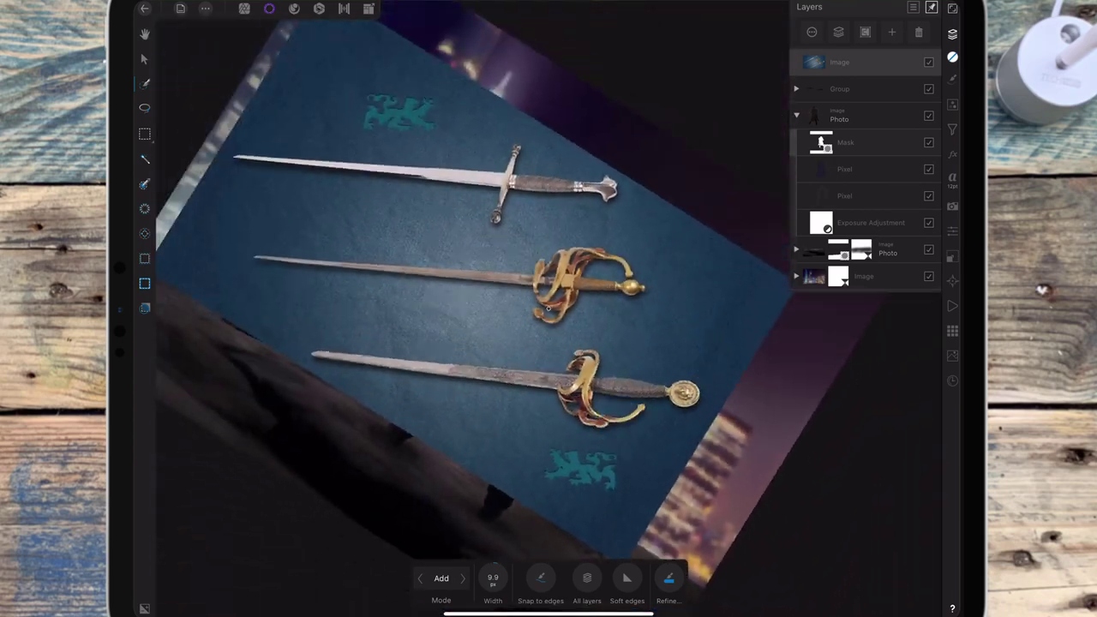
Step: Apply the sword selection as the layer's mask, then deselect
{"action": "left_click", "coordinate": [865, 31]}
{"action": "left_click", "coordinate": [858, 103]}
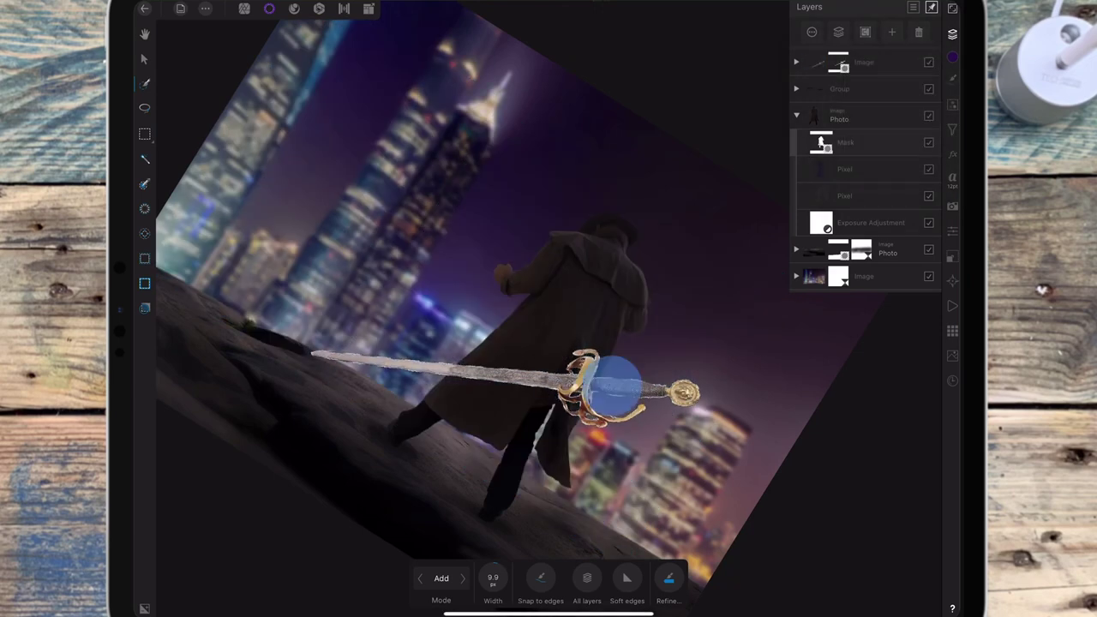
{"action": "left_click", "coordinate": [620, 385]}
{"action": "left_click", "coordinate": [595, 361]}
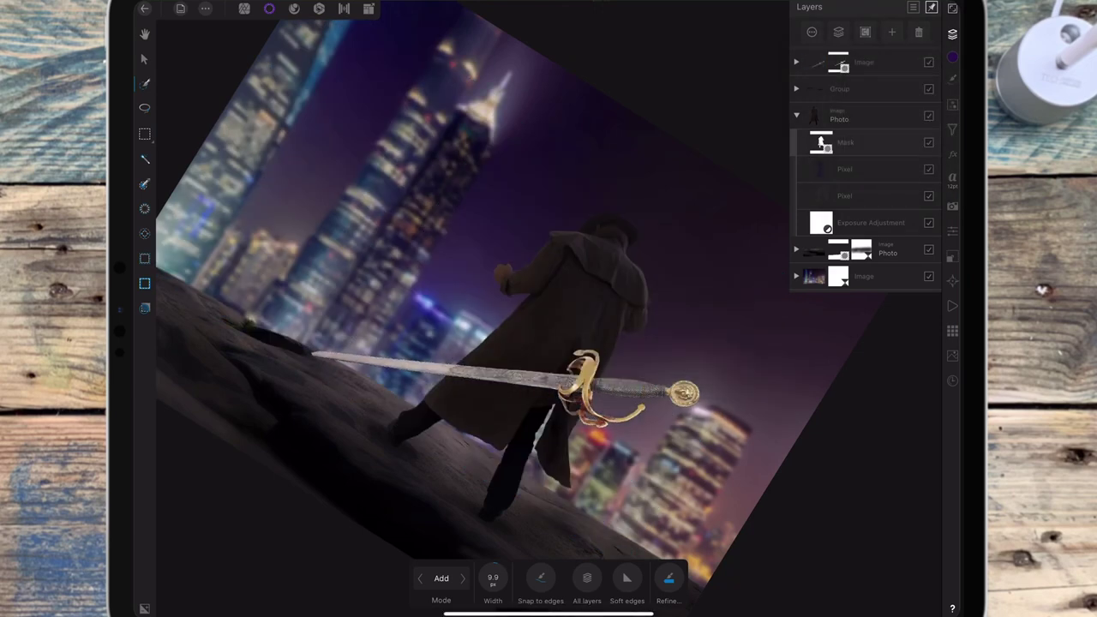
Step: In the Photo Persona, undo an accidental background move, then rotate the sword layer upright
{"action": "left_click", "coordinate": [244, 8]}
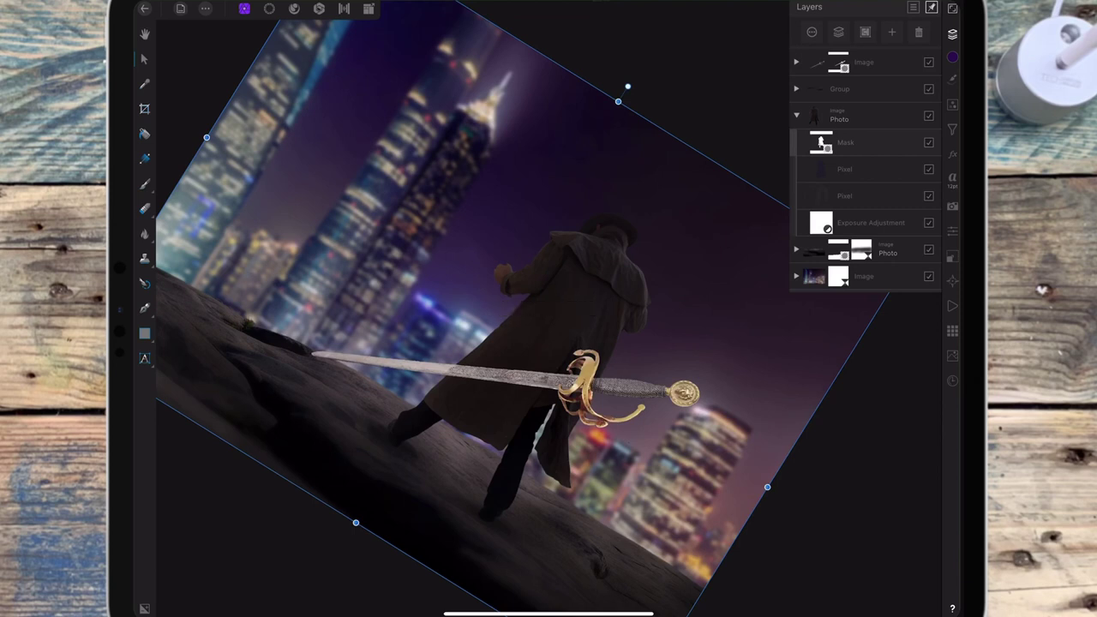
{"action": "left_click", "coordinate": [864, 61]}
{"action": "left_click", "coordinate": [864, 276]}
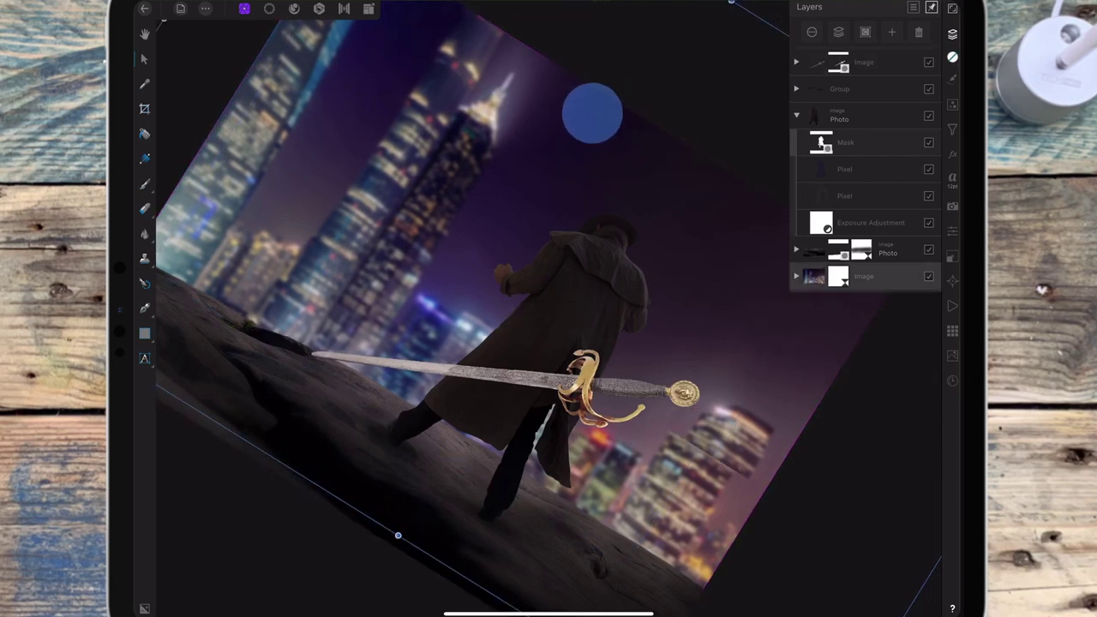
{"action": "left_click_drag", "start_coordinate": [592, 108], "coordinate": [583, 94]}
{"action": "key", "text": "ctrl+z"}
{"action": "left_click", "coordinate": [865, 61]}
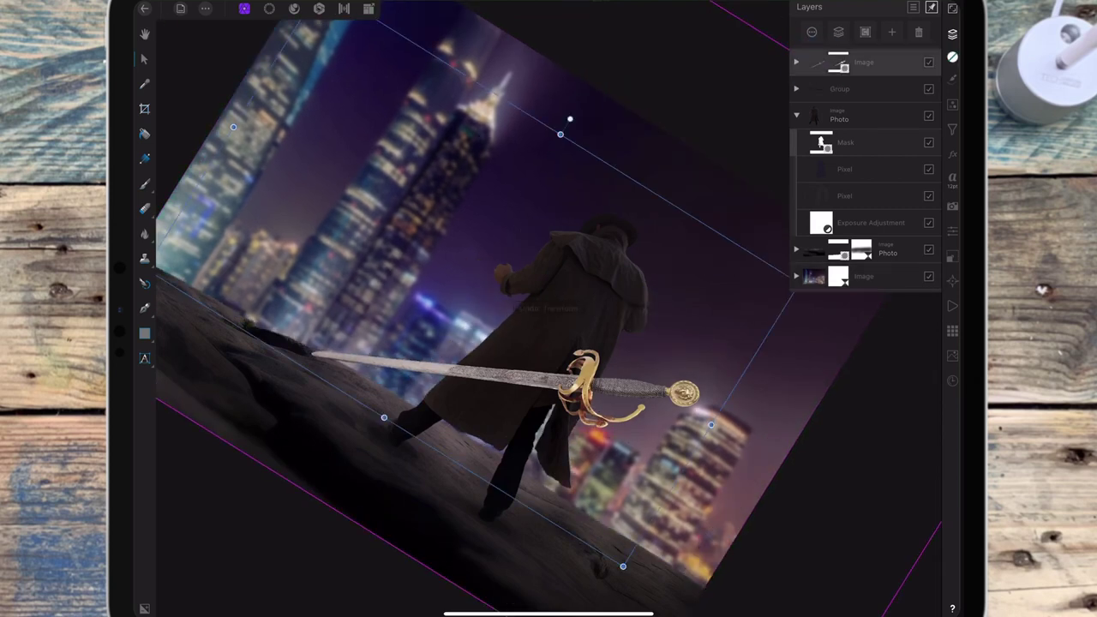
{"action": "left_click_drag", "start_coordinate": [570, 119], "coordinate": [632, 252]}
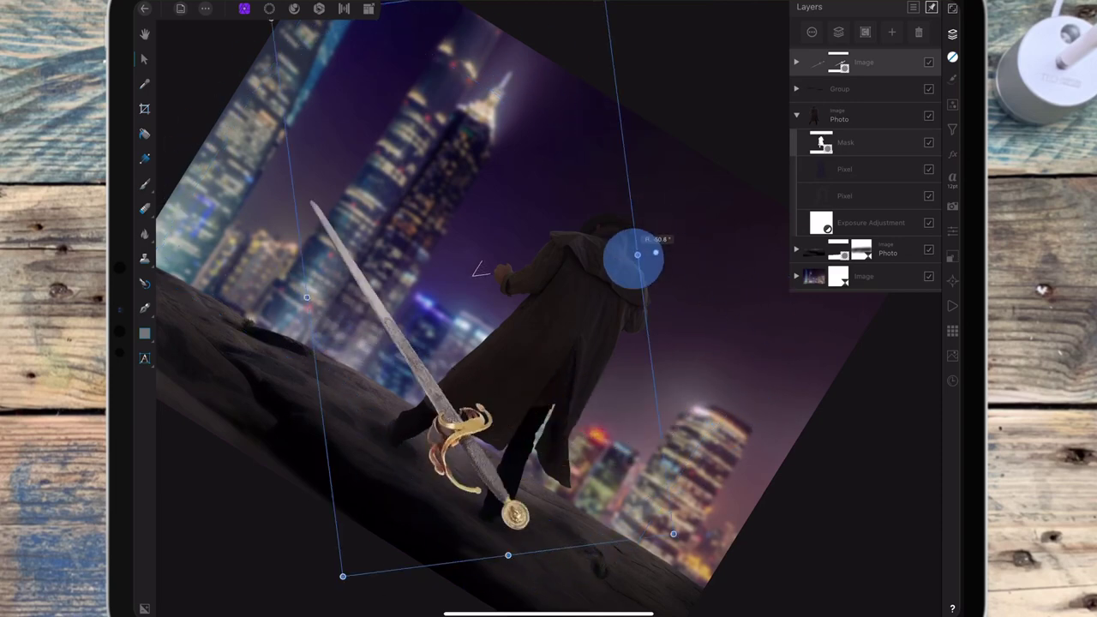
{"action": "scroll", "coordinate": [548, 296], "scroll_direction": "down", "scroll_amount": 3}
{"action": "scroll", "coordinate": [548, 298], "scroll_direction": "down", "scroll_amount": 2}
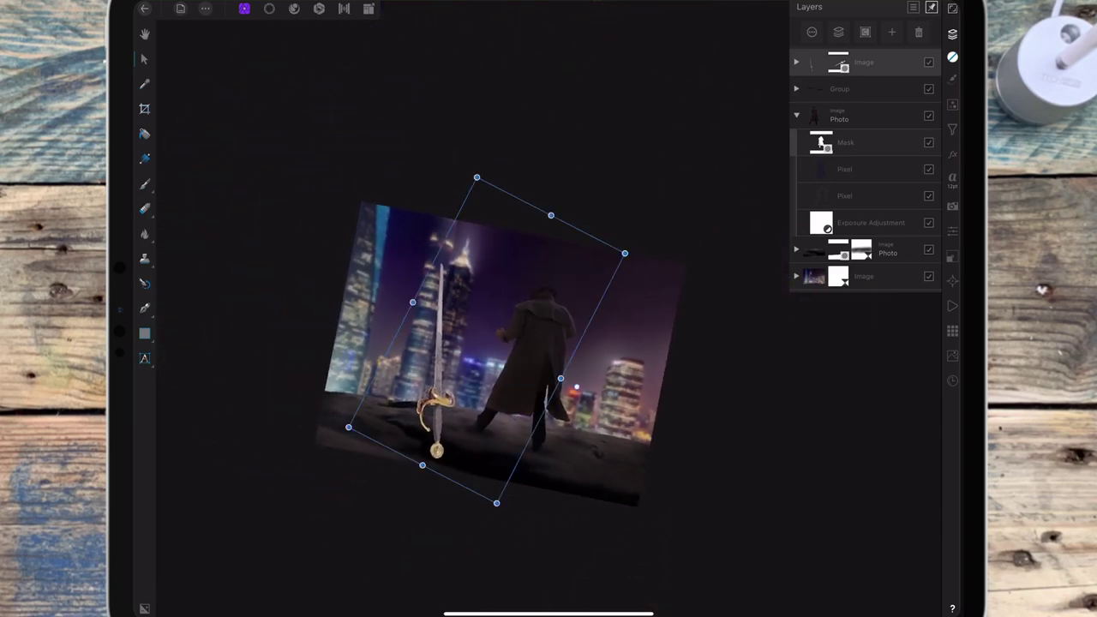
Step: Shrink the sword and move it into the man's outstretched hand
{"action": "left_click_drag", "start_coordinate": [577, 387], "coordinate": [534, 333]}
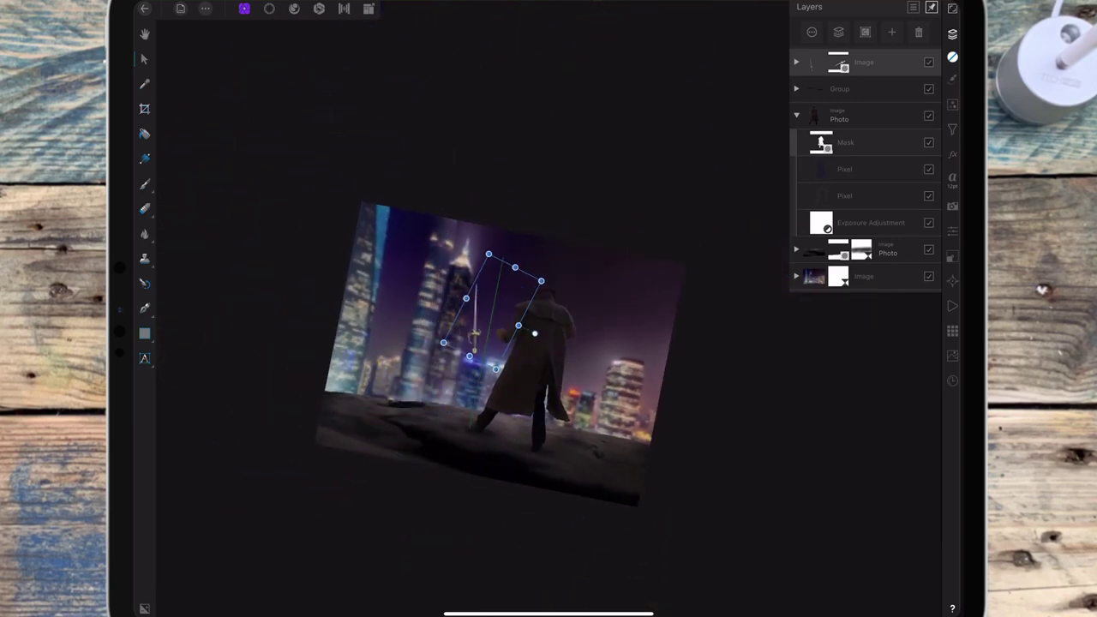
{"action": "scroll", "coordinate": [534, 333], "scroll_direction": "up", "scroll_amount": 5}
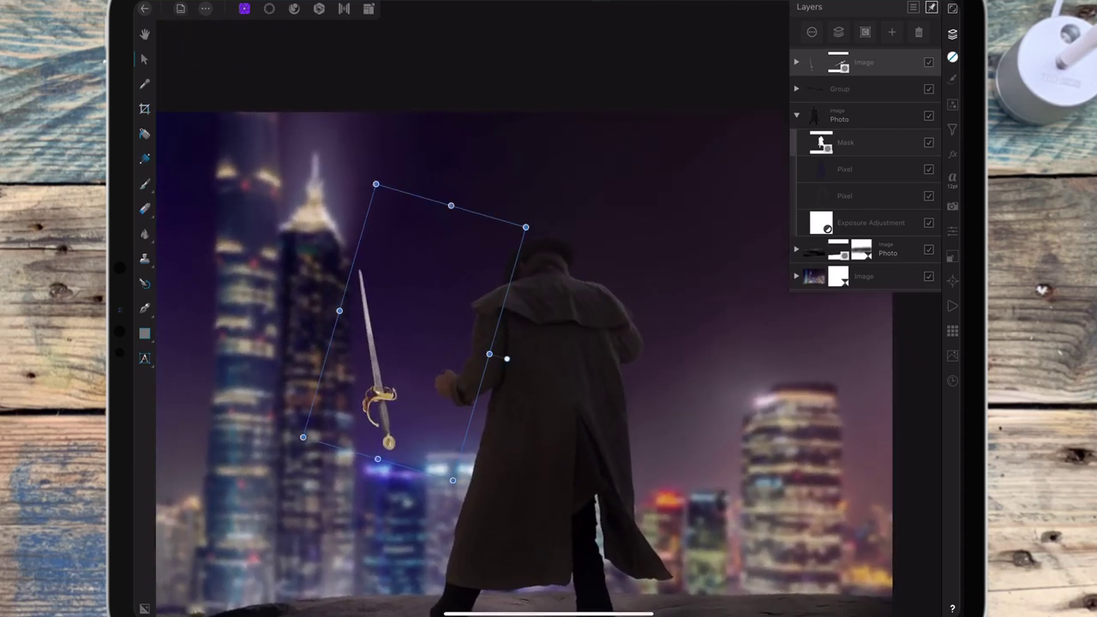
{"action": "mouse_move", "coordinate": [507, 358]}
{"action": "left_mouse_down"}
{"action": "mouse_move", "coordinate": [515, 334]}
{"action": "mouse_move", "coordinate": [511, 350]}
{"action": "left_mouse_up"}
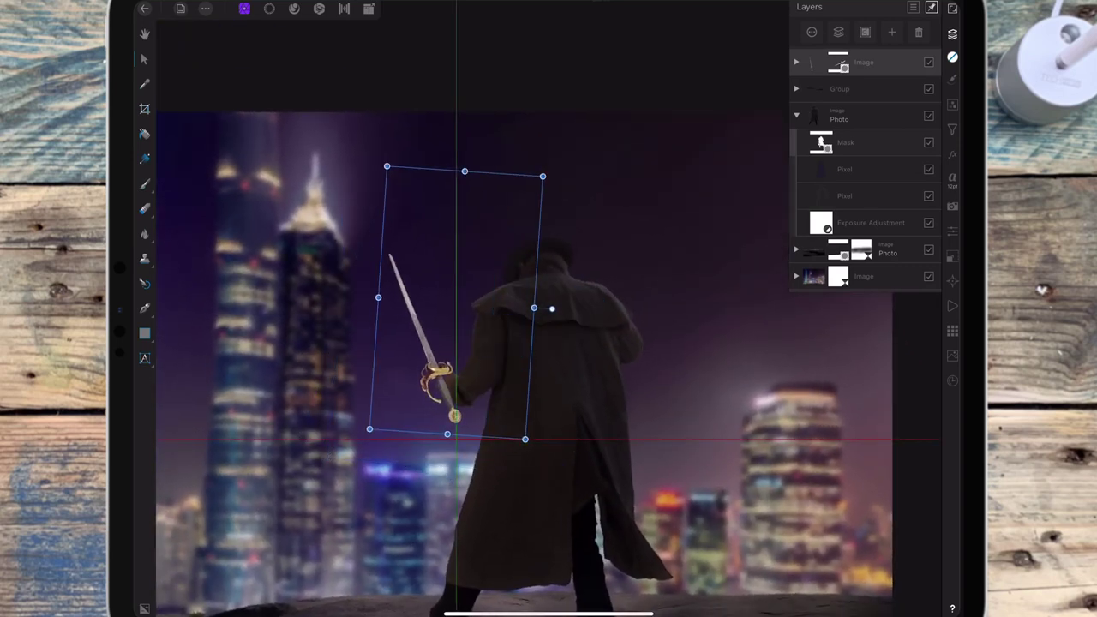
{"action": "scroll", "coordinate": [526, 384], "scroll_direction": "up", "scroll_amount": 5}
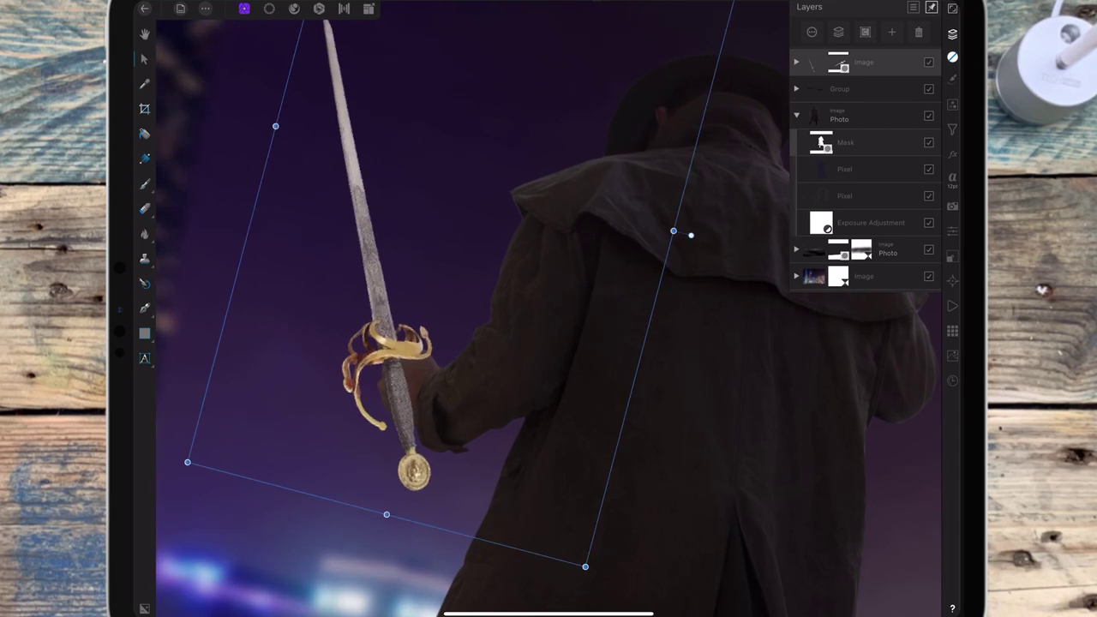
{"action": "left_click_drag", "start_coordinate": [500, 350], "coordinate": [510, 350]}
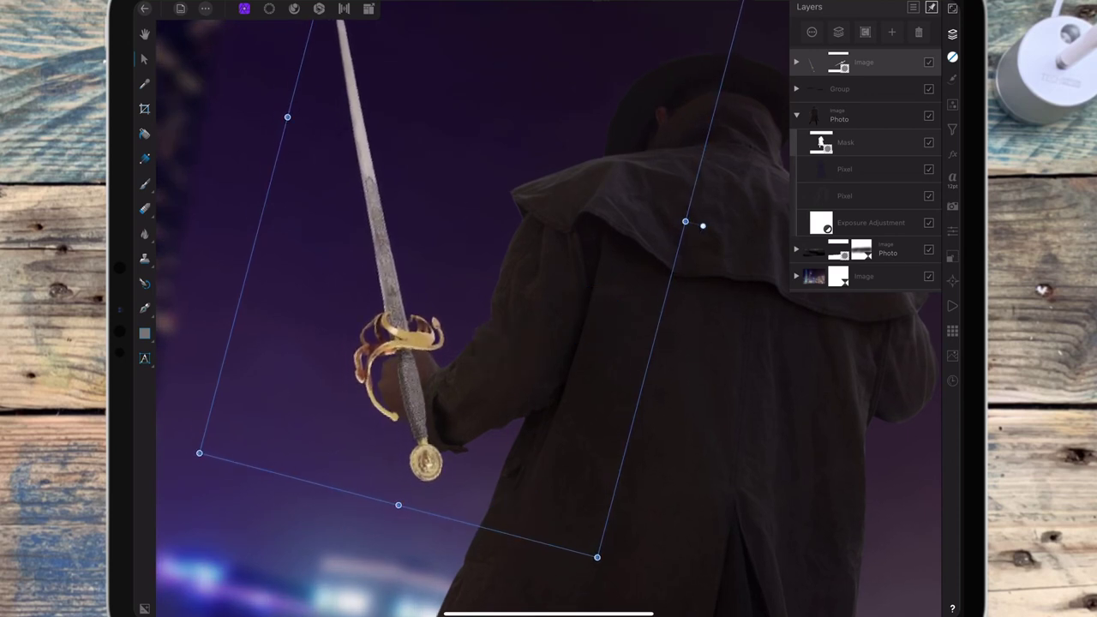
Step: Fine-tune the sword's size, tilt and position so it sits in his grip
{"action": "left_click_drag", "start_coordinate": [598, 557], "coordinate": [601, 563]}
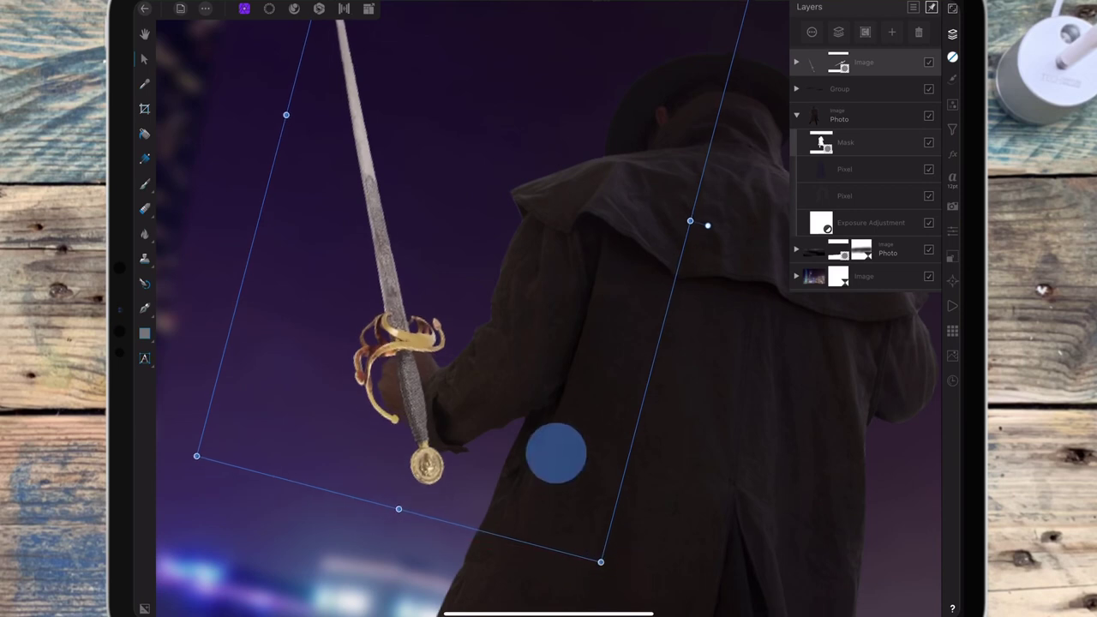
{"action": "left_click_drag", "start_coordinate": [556, 452], "coordinate": [559, 455]}
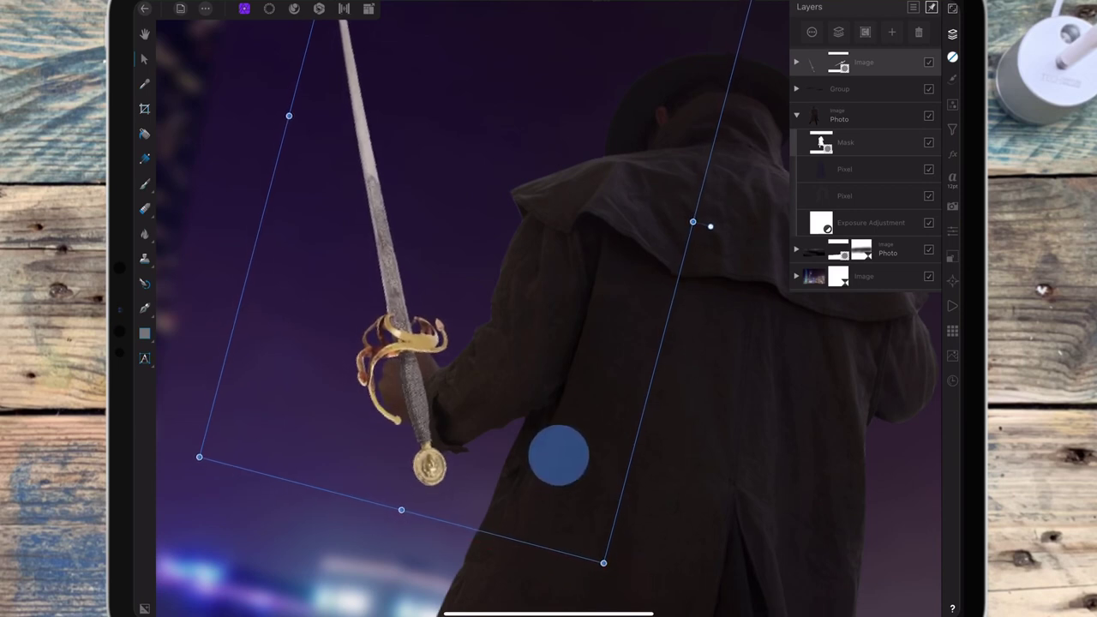
{"action": "left_click_drag", "start_coordinate": [558, 455], "coordinate": [558, 455]}
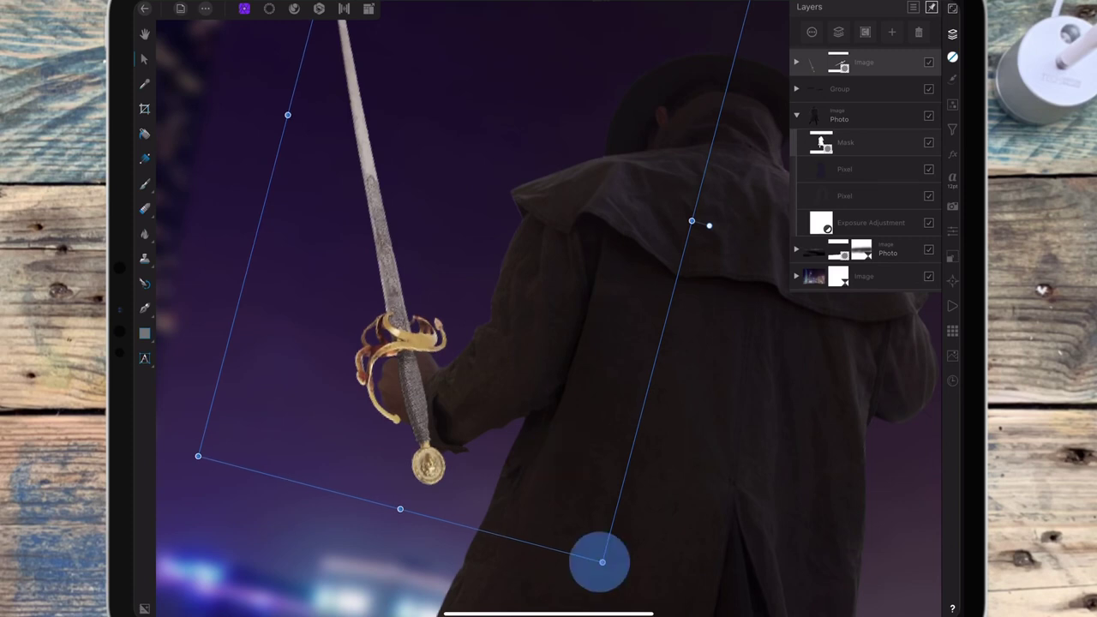
{"action": "left_click_drag", "start_coordinate": [603, 562], "coordinate": [605, 571]}
{"action": "left_click_drag", "start_coordinate": [556, 484], "coordinate": [556, 485]}
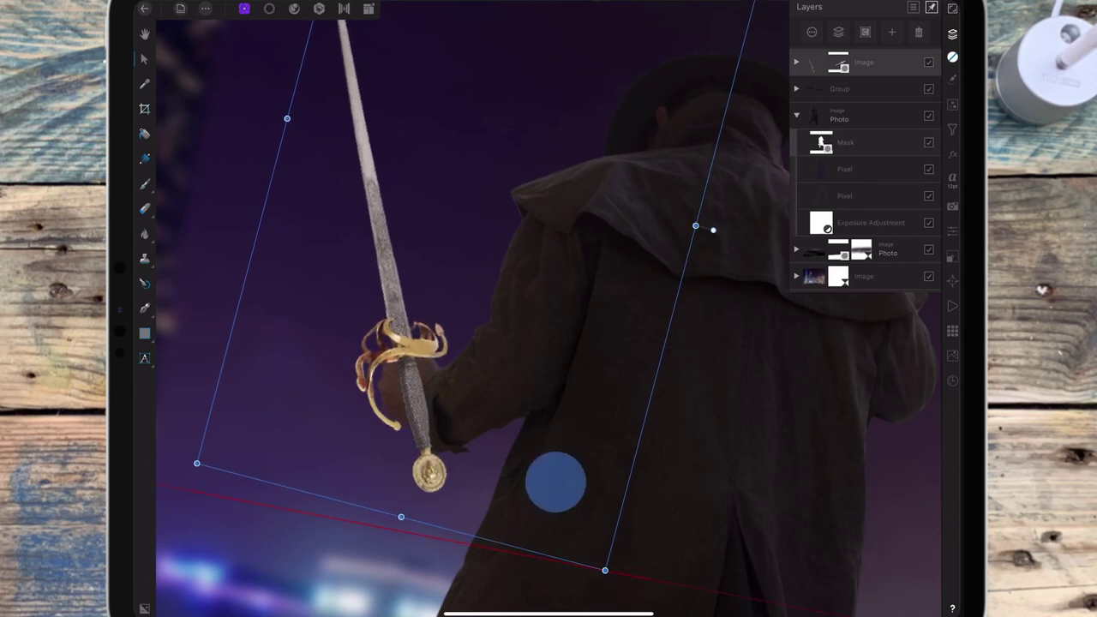
{"action": "left_click_drag", "start_coordinate": [605, 570], "coordinate": [607, 577]}
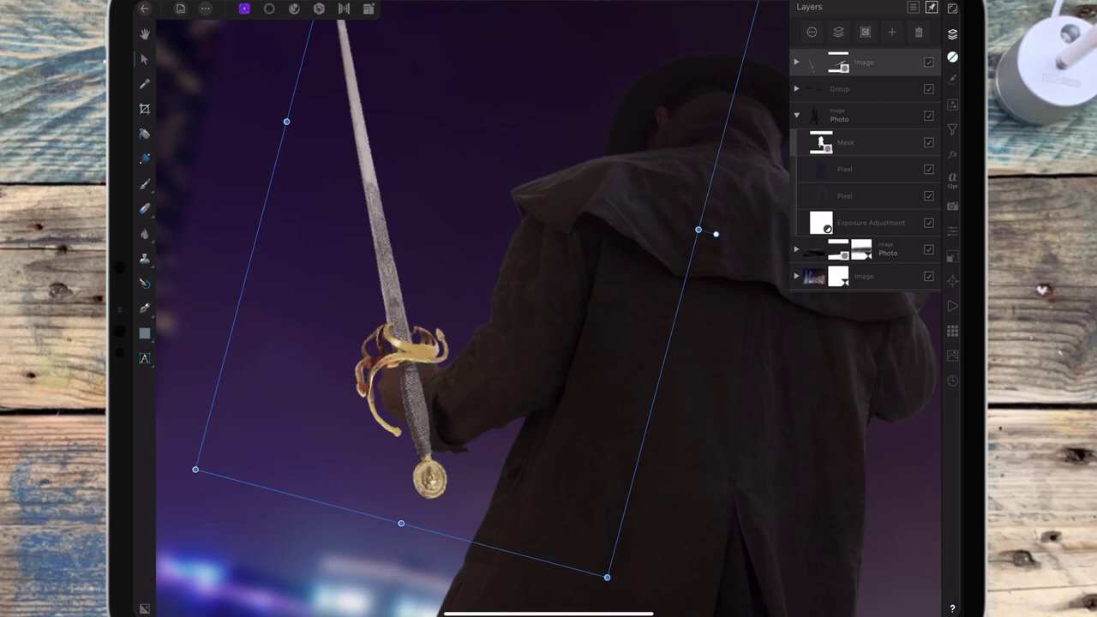
{"action": "left_click_drag", "start_coordinate": [571, 499], "coordinate": [573, 482]}
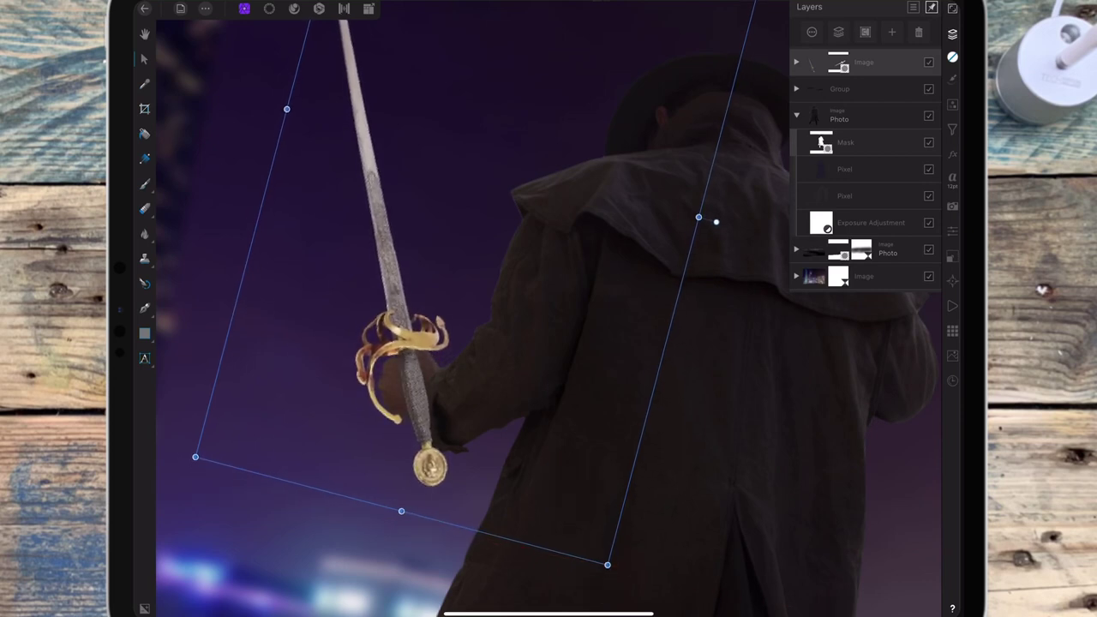
{"action": "scroll", "coordinate": [572, 409], "scroll_direction": "down", "scroll_amount": 5}
{"action": "scroll", "coordinate": [560, 415], "scroll_direction": "down", "scroll_amount": 2}
{"action": "scroll", "coordinate": [560, 415], "scroll_direction": "down", "scroll_amount": 1}
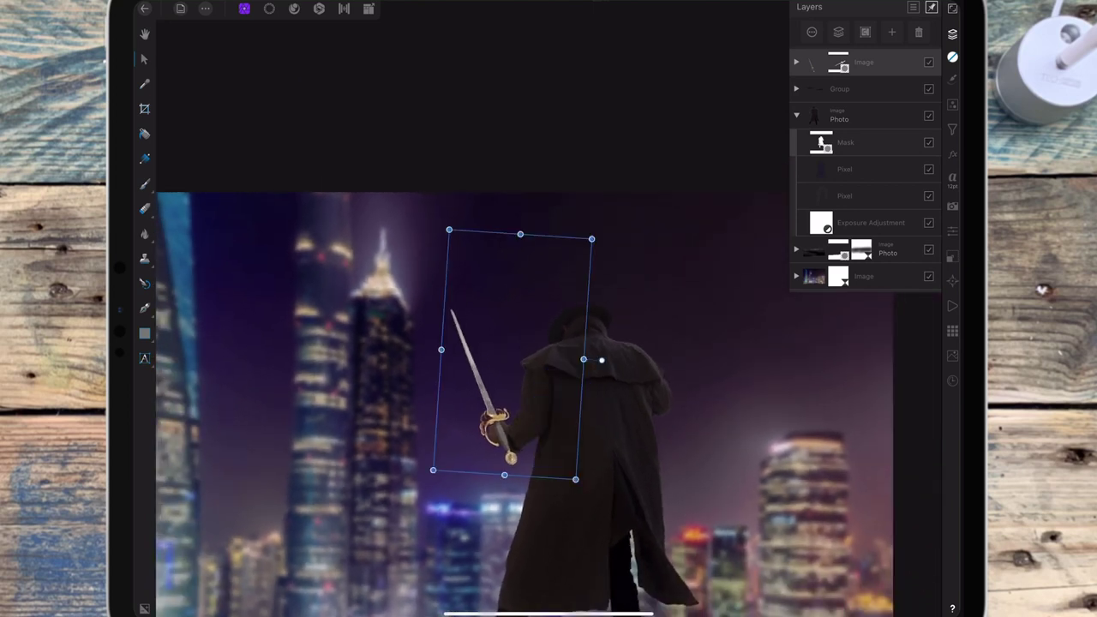
Step: Add a mask to the sword layer and set up a small black Paint Brush
{"action": "left_click", "coordinate": [865, 32]}
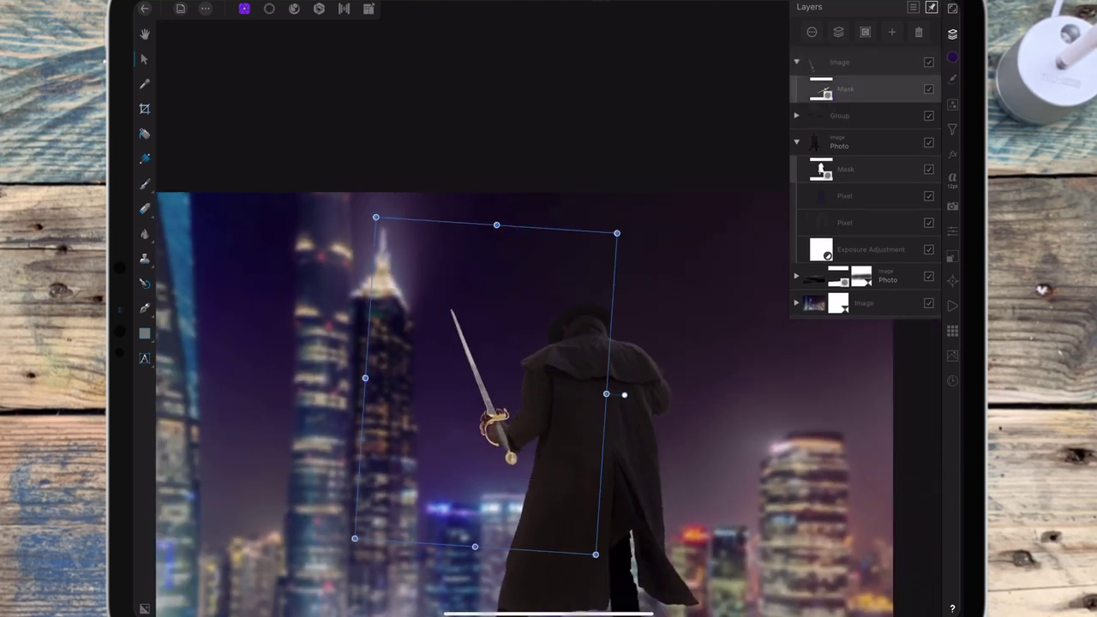
{"action": "left_click", "coordinate": [144, 183]}
{"action": "left_click", "coordinate": [617, 577]}
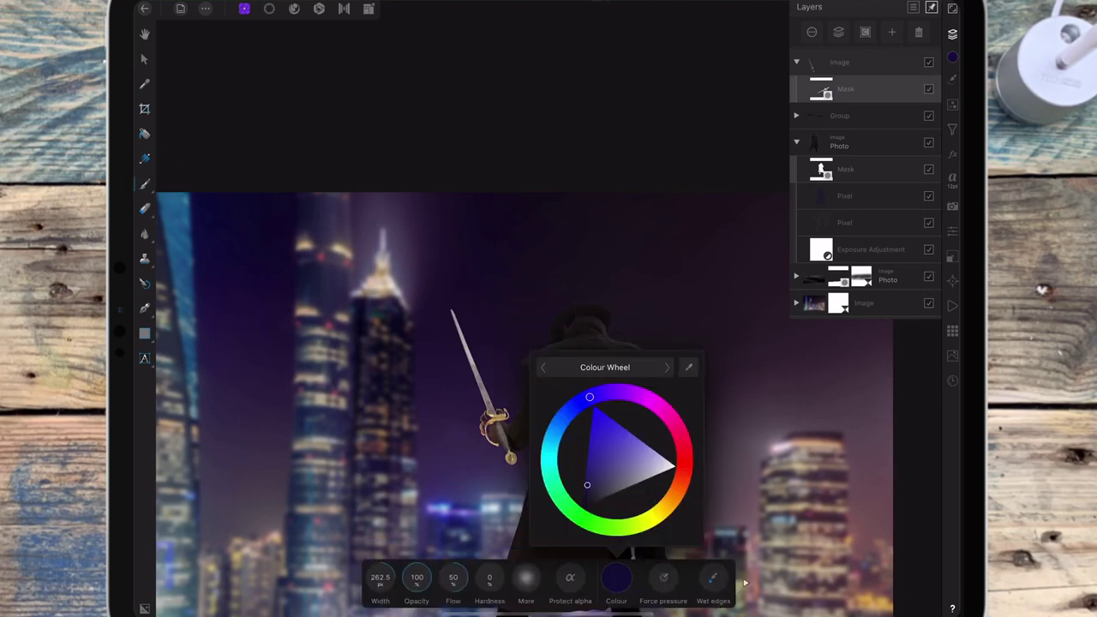
{"action": "left_click", "coordinate": [595, 524]}
{"action": "left_click", "coordinate": [617, 577]}
{"action": "scroll", "coordinate": [593, 390], "scroll_direction": "up", "scroll_amount": 5}
{"action": "left_click_drag", "start_coordinate": [647, 285], "coordinate": [568, 203]}
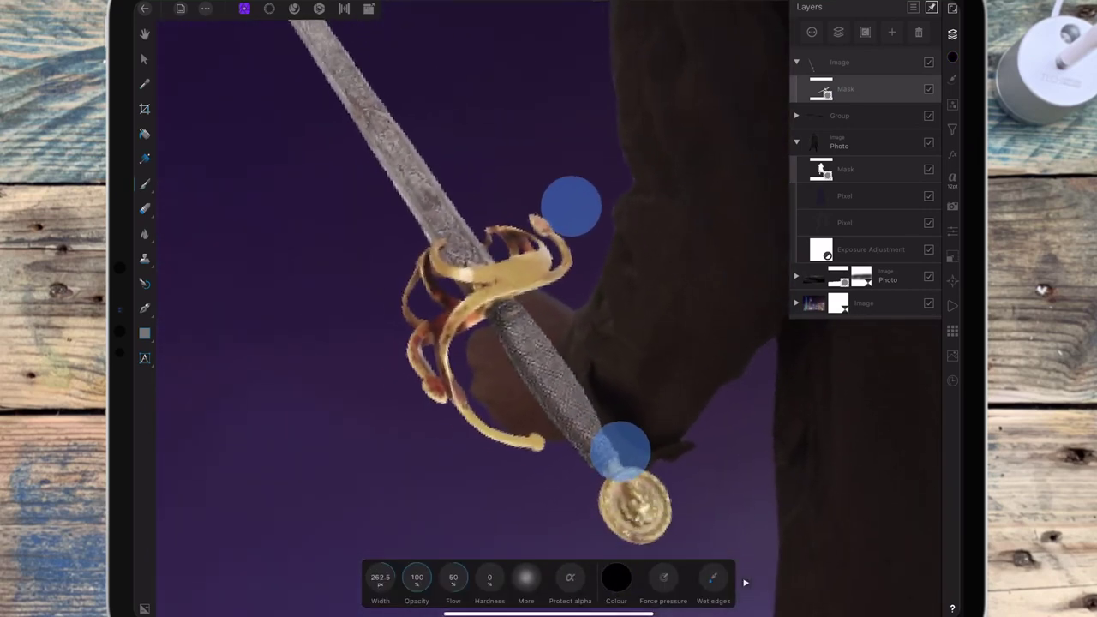
{"action": "left_click_drag", "start_coordinate": [380, 578], "coordinate": [323, 558]}
Step: Paint black on the mask to hide the grip behind the man's fingers
{"action": "left_click_drag", "start_coordinate": [507, 326], "coordinate": [527, 337]}
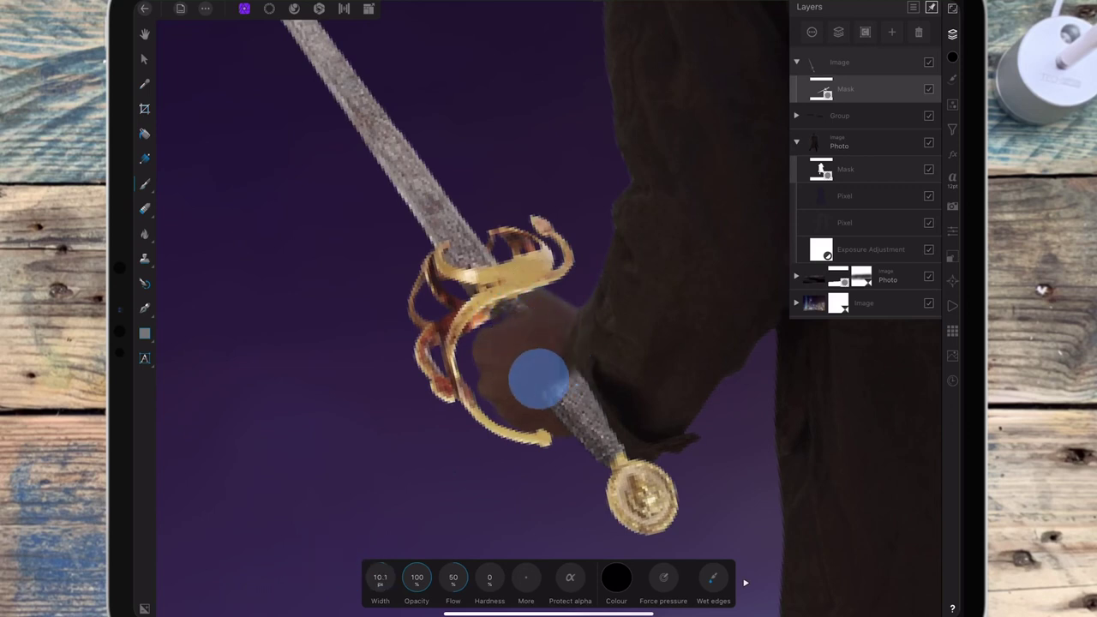
{"action": "left_click_drag", "start_coordinate": [528, 337], "coordinate": [539, 375]}
{"action": "mouse_move", "coordinate": [568, 429]}
{"action": "left_mouse_down"}
{"action": "mouse_move", "coordinate": [585, 406]}
{"action": "mouse_move", "coordinate": [574, 365]}
{"action": "left_mouse_up"}
{"action": "left_click", "coordinate": [602, 417]}
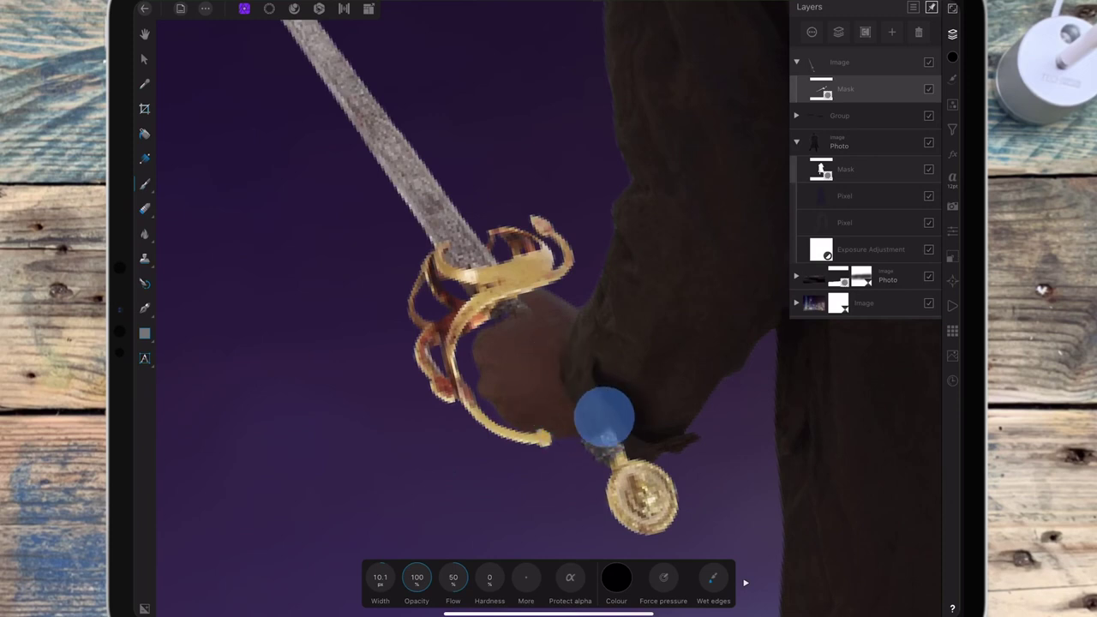
Step: Switch to a 3.4 px white brush and restore part of the grip below the hand
{"action": "left_click", "coordinate": [616, 577]}
{"action": "left_click", "coordinate": [677, 463]}
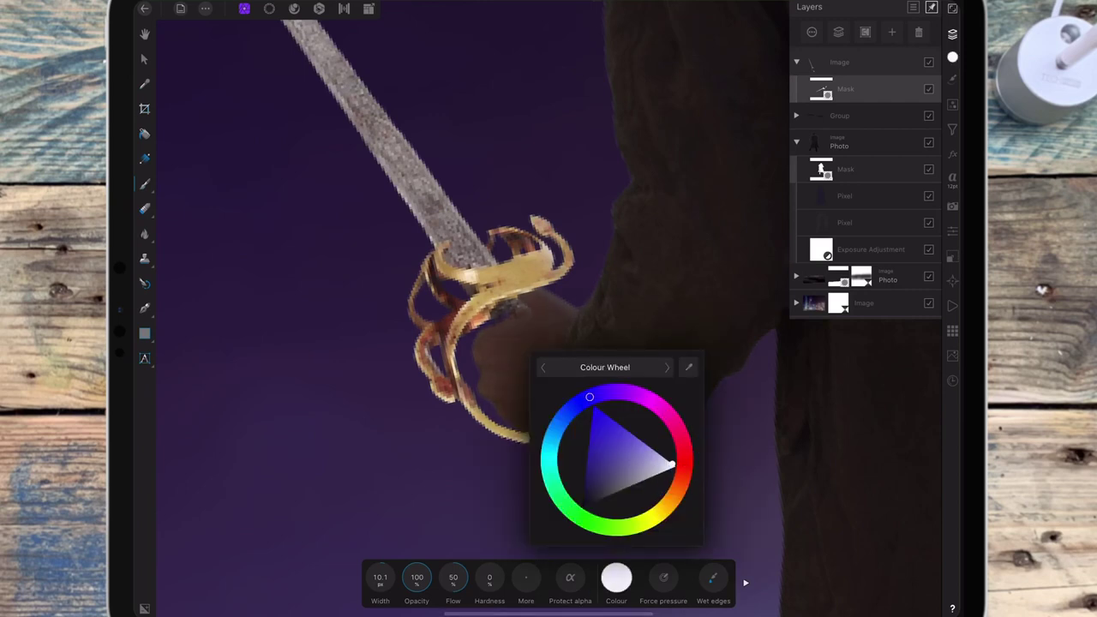
{"action": "left_click", "coordinate": [535, 371]}
{"action": "left_click_drag", "start_coordinate": [380, 577], "coordinate": [355, 577]}
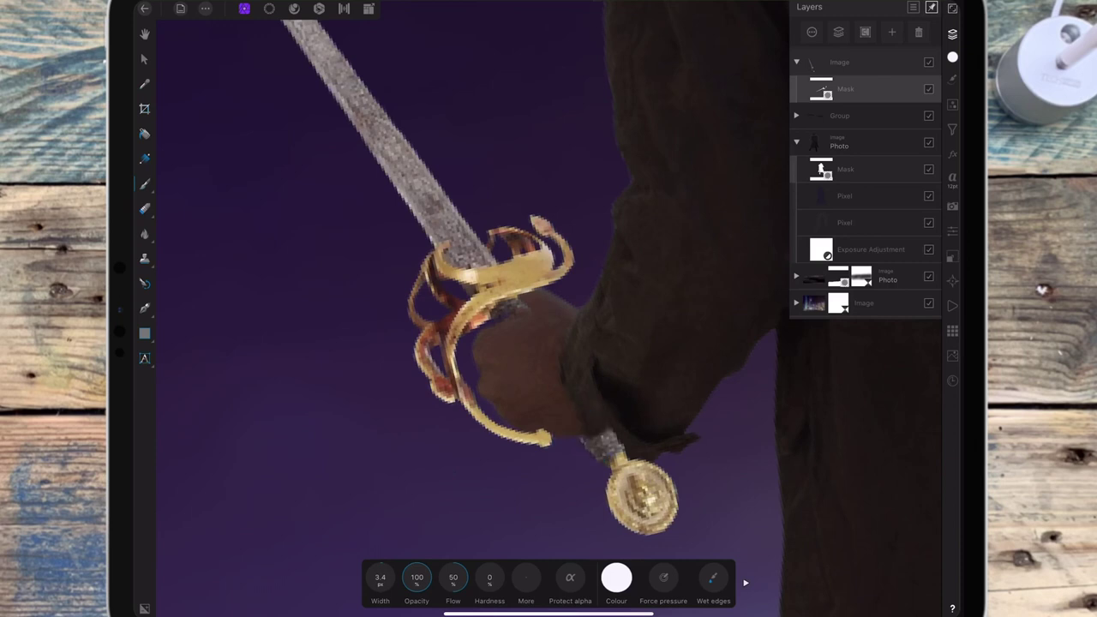
{"action": "left_click", "coordinate": [513, 305]}
{"action": "mouse_move", "coordinate": [512, 311]}
{"action": "left_mouse_down"}
{"action": "mouse_move", "coordinate": [502, 315]}
{"action": "mouse_move", "coordinate": [506, 307]}
{"action": "left_mouse_up"}
{"action": "left_click", "coordinate": [515, 312]}
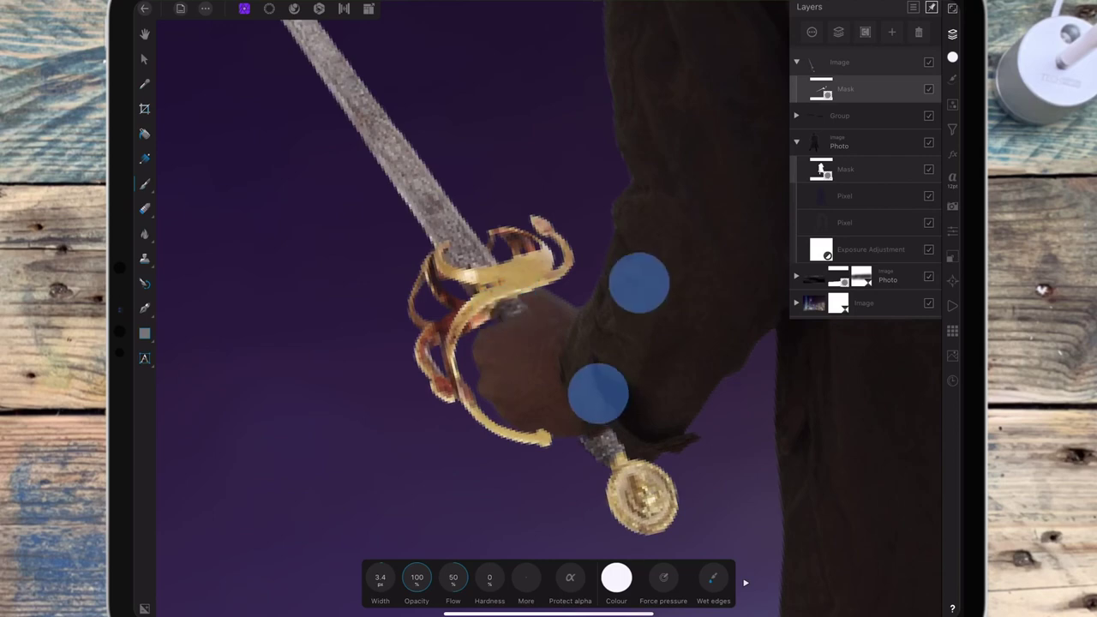
{"action": "scroll", "coordinate": [617, 334], "scroll_direction": "down", "scroll_amount": 5}
{"action": "scroll", "coordinate": [592, 326], "scroll_direction": "down", "scroll_amount": 3}
{"action": "key", "text": "e"}
{"action": "scroll", "coordinate": [566, 300], "scroll_direction": "up", "scroll_amount": 5}
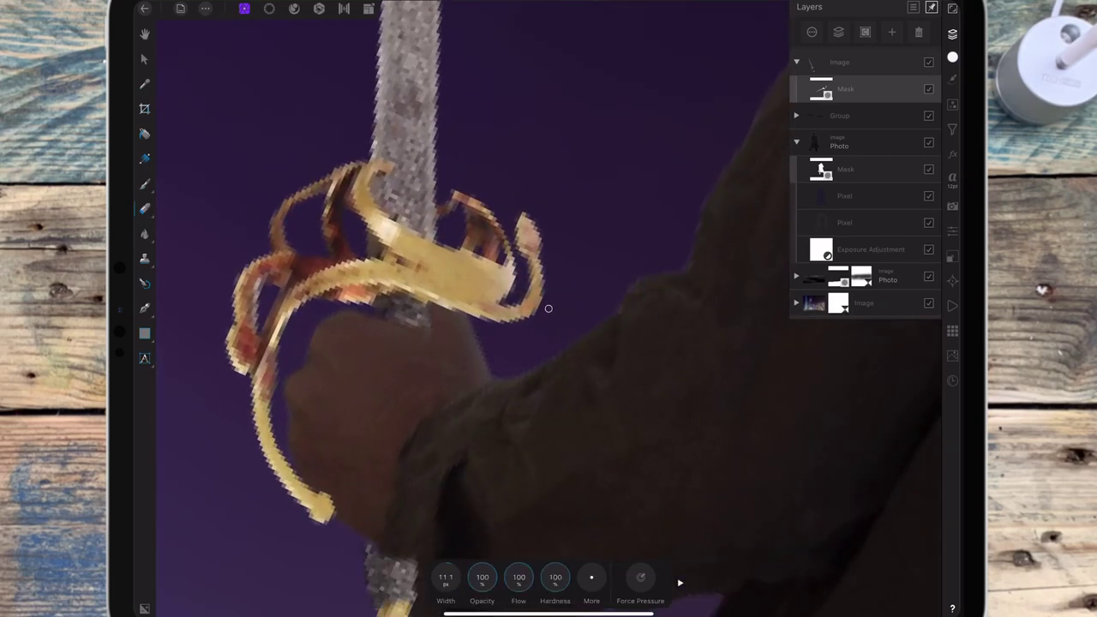
{"action": "key", "text": "b"}
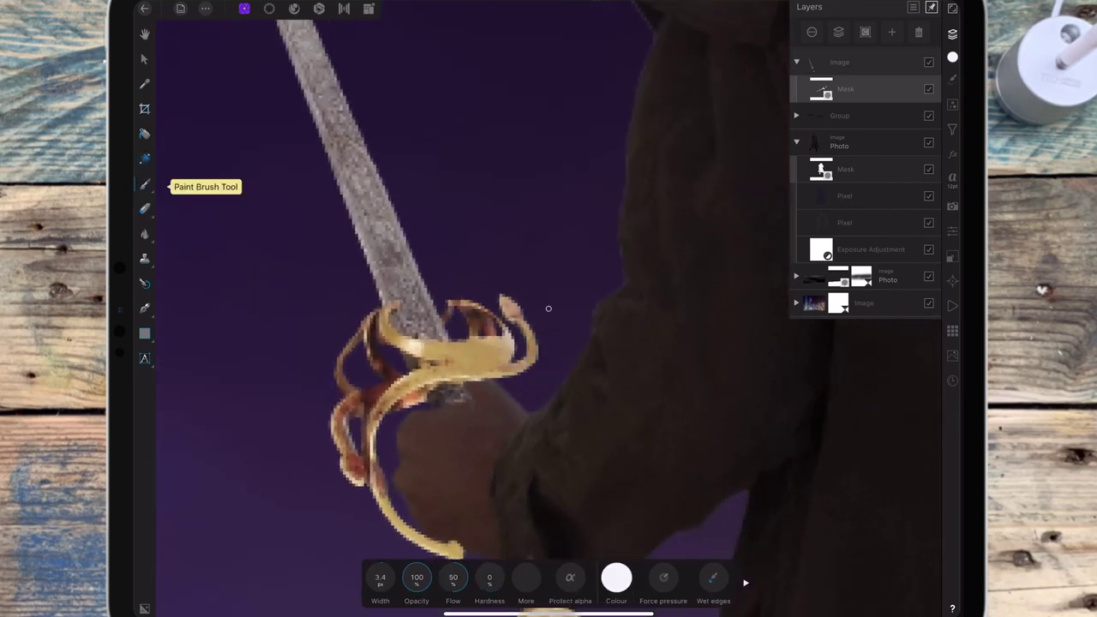
Step: Switch back to black, mask more of the hilt, and collapse the expanded layer groups
{"action": "left_click", "coordinate": [616, 578]}
{"action": "left_click", "coordinate": [574, 549]}
{"action": "left_click", "coordinate": [512, 350]}
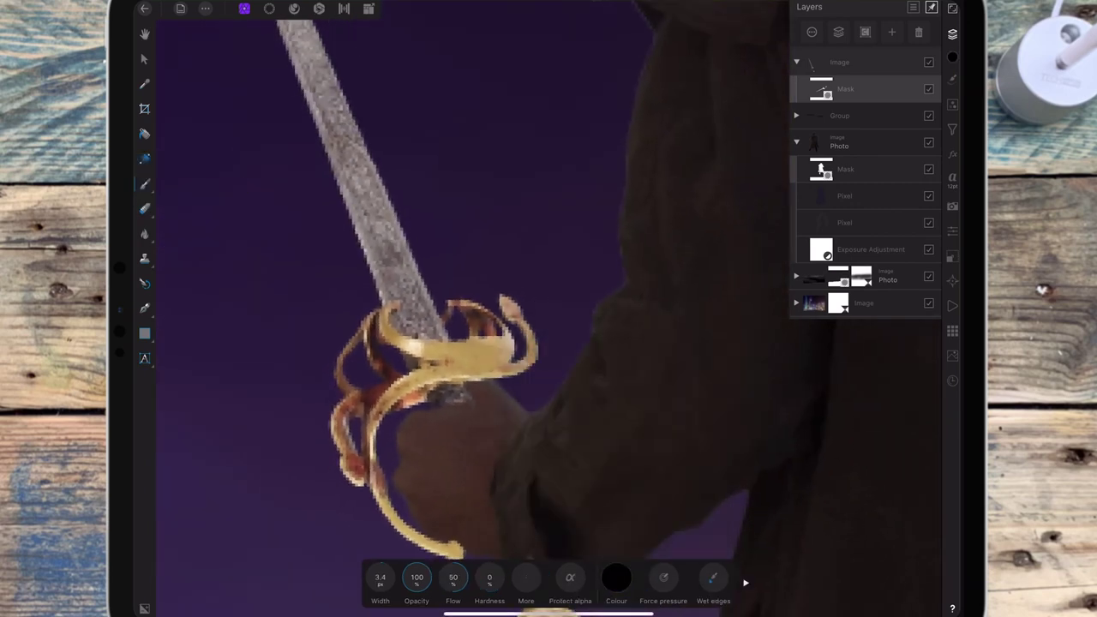
{"action": "scroll", "coordinate": [545, 372], "scroll_direction": "up", "scroll_amount": 5}
{"action": "scroll", "coordinate": [547, 373], "scroll_direction": "down", "scroll_amount": 3}
{"action": "left_click_drag", "start_coordinate": [505, 416], "coordinate": [438, 433]}
{"action": "scroll", "coordinate": [570, 355], "scroll_direction": "down", "scroll_amount": 5}
{"action": "scroll", "coordinate": [570, 355], "scroll_direction": "down", "scroll_amount": 3}
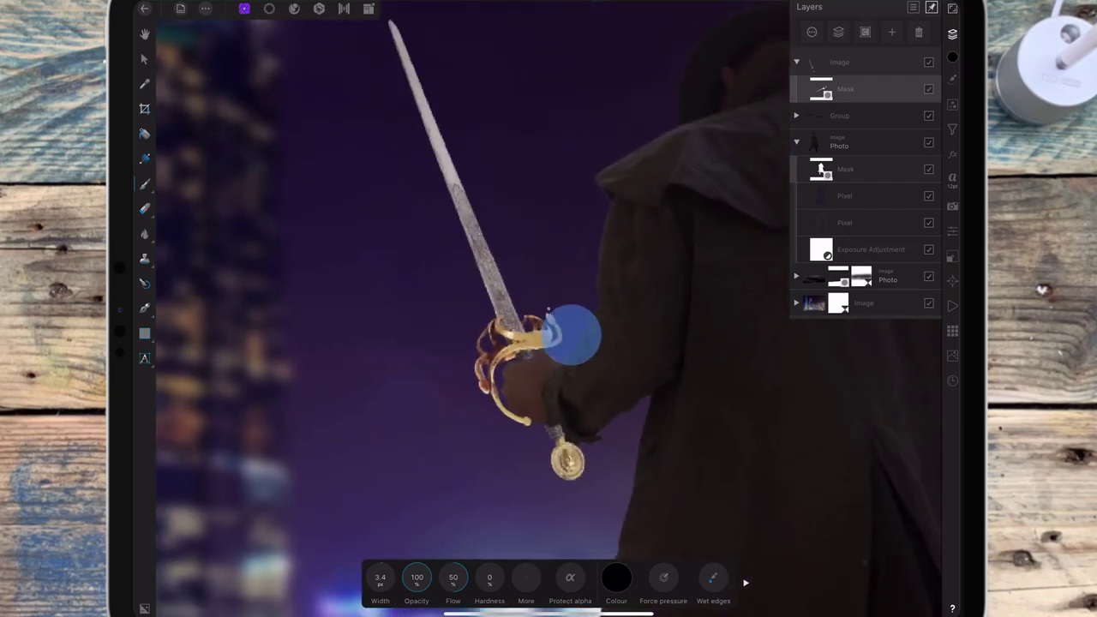
{"action": "scroll", "coordinate": [573, 334], "scroll_direction": "up", "scroll_amount": 10}
{"action": "scroll", "coordinate": [549, 367], "scroll_direction": "down", "scroll_amount": 8}
{"action": "scroll", "coordinate": [521, 373], "scroll_direction": "down", "scroll_amount": 5}
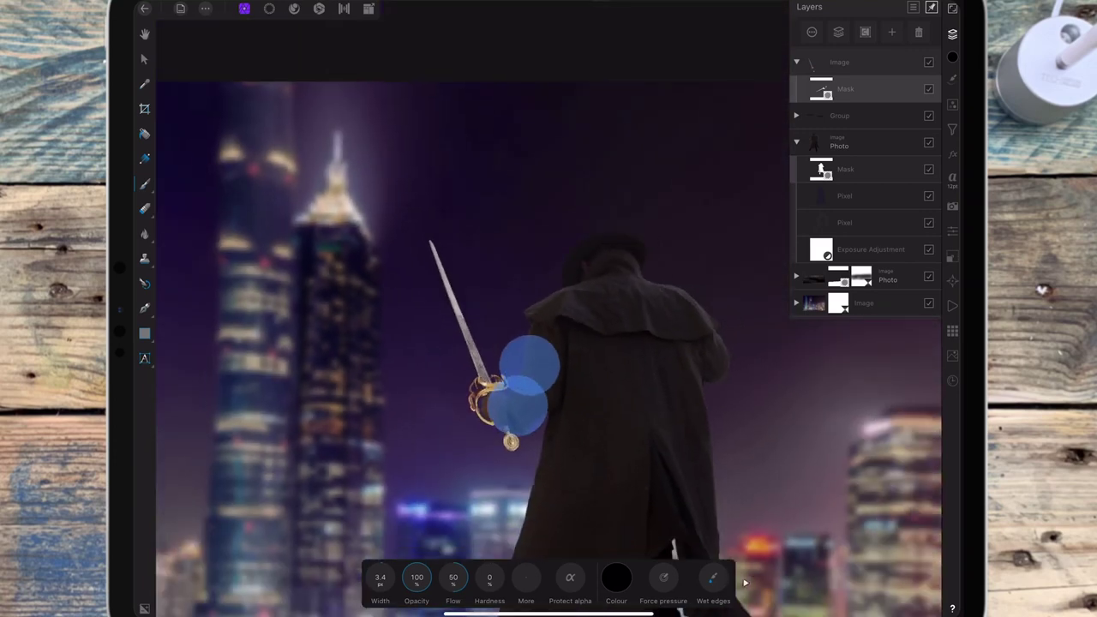
{"action": "left_click", "coordinate": [797, 62]}
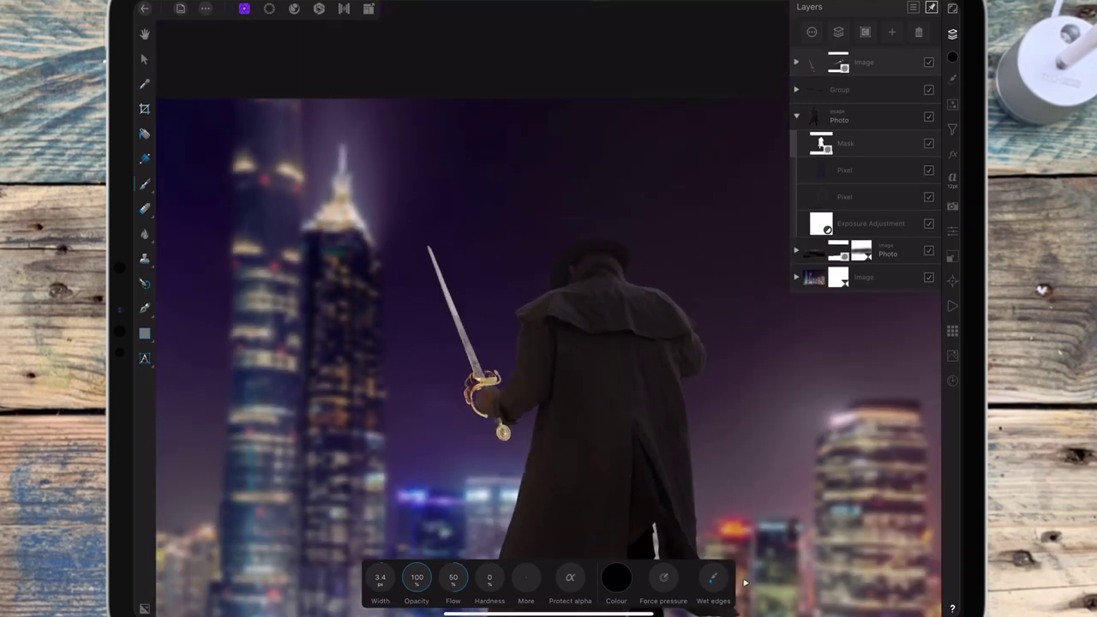
{"action": "left_click", "coordinate": [796, 115]}
Step: Add an Exposure adjustment and nest it inside the sword Image layer
{"action": "left_click", "coordinate": [888, 67]}
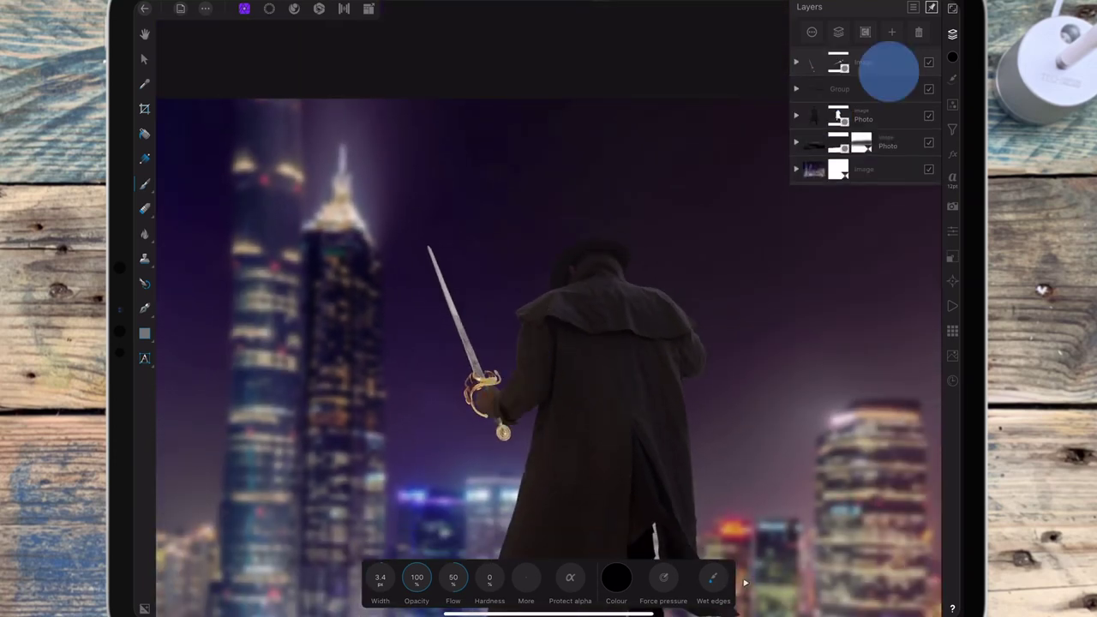
{"action": "left_click", "coordinate": [952, 231]}
{"action": "scroll", "coordinate": [897, 340], "scroll_direction": "down", "scroll_amount": 2}
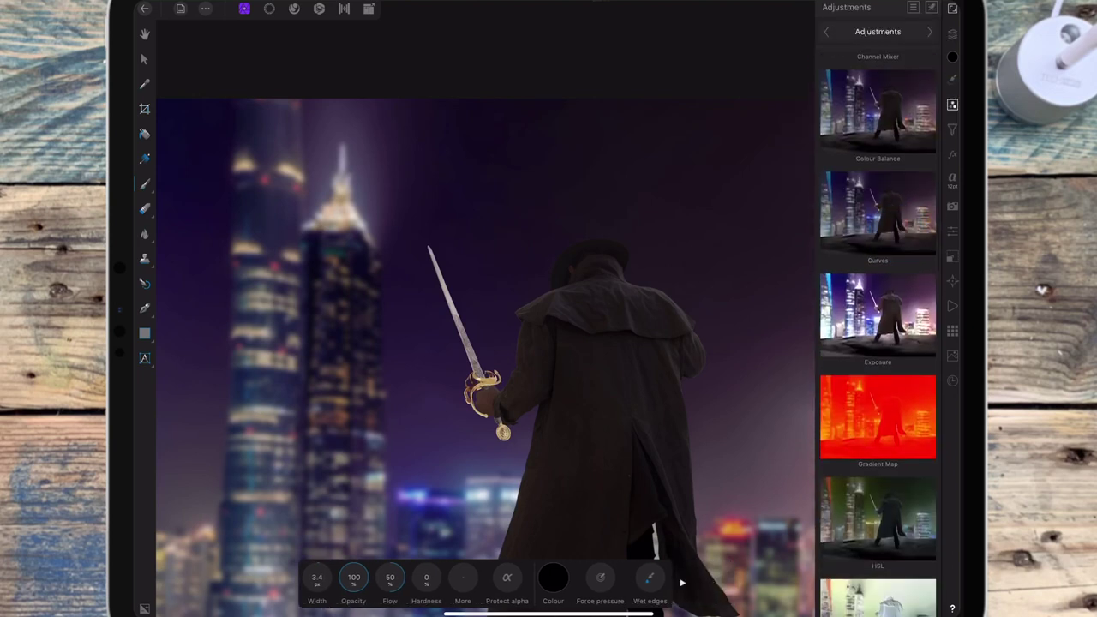
{"action": "left_click", "coordinate": [896, 294]}
{"action": "left_click", "coordinate": [885, 67]}
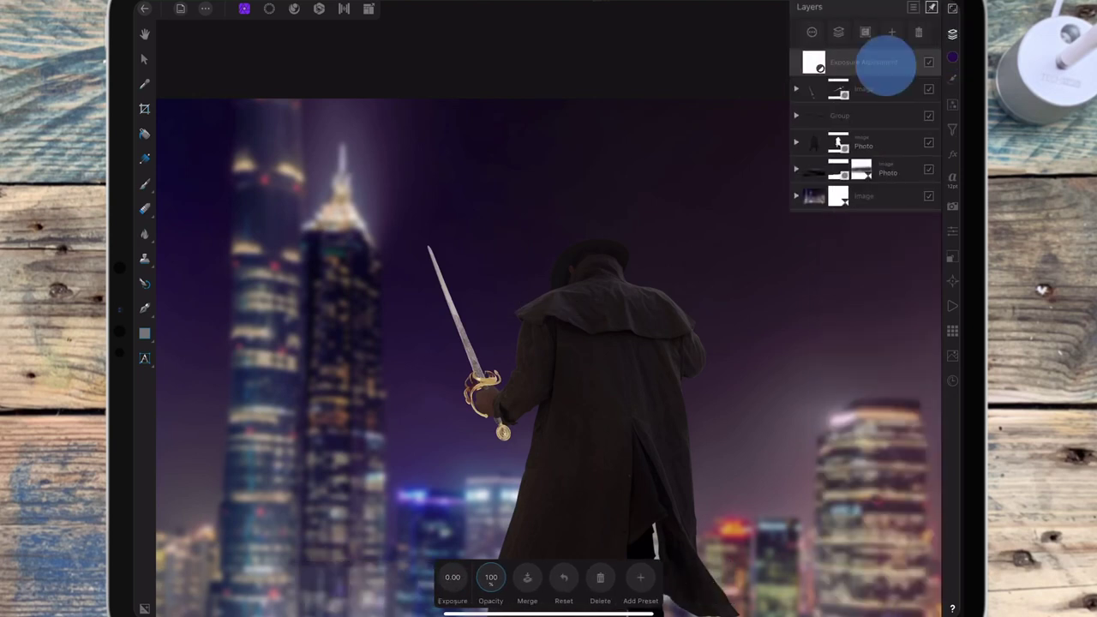
{"action": "left_click_drag", "start_coordinate": [888, 65], "coordinate": [904, 82]}
Step: Lower the sword's exposure to about -2.88 so it matches the night scene
{"action": "left_click_drag", "start_coordinate": [453, 577], "coordinate": [317, 579]}
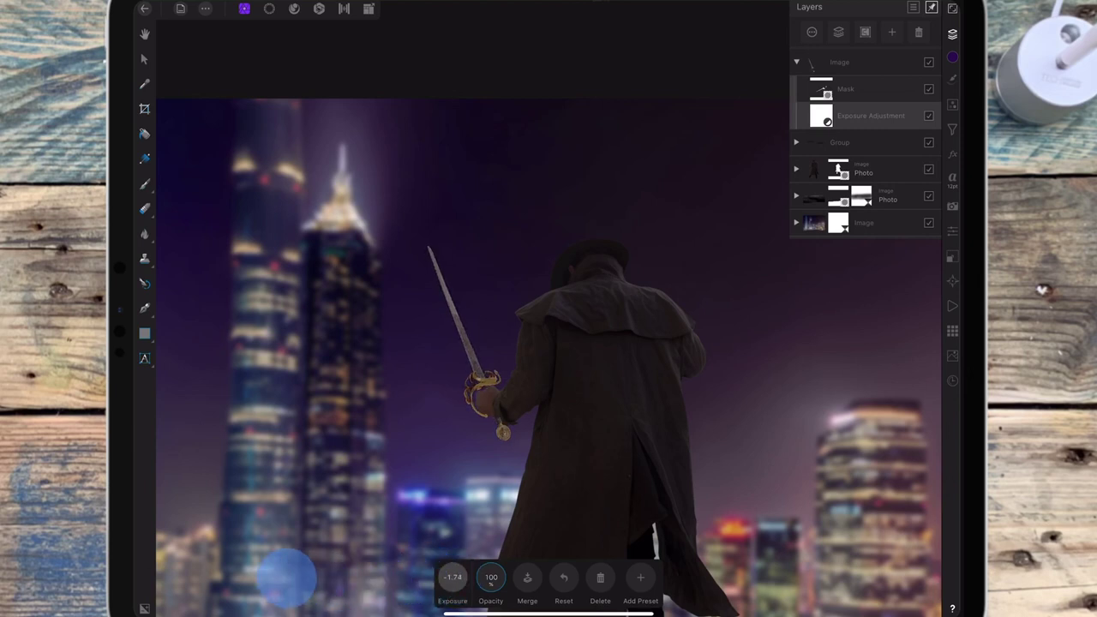
{"action": "left_click_drag", "start_coordinate": [453, 577], "coordinate": [436, 575]}
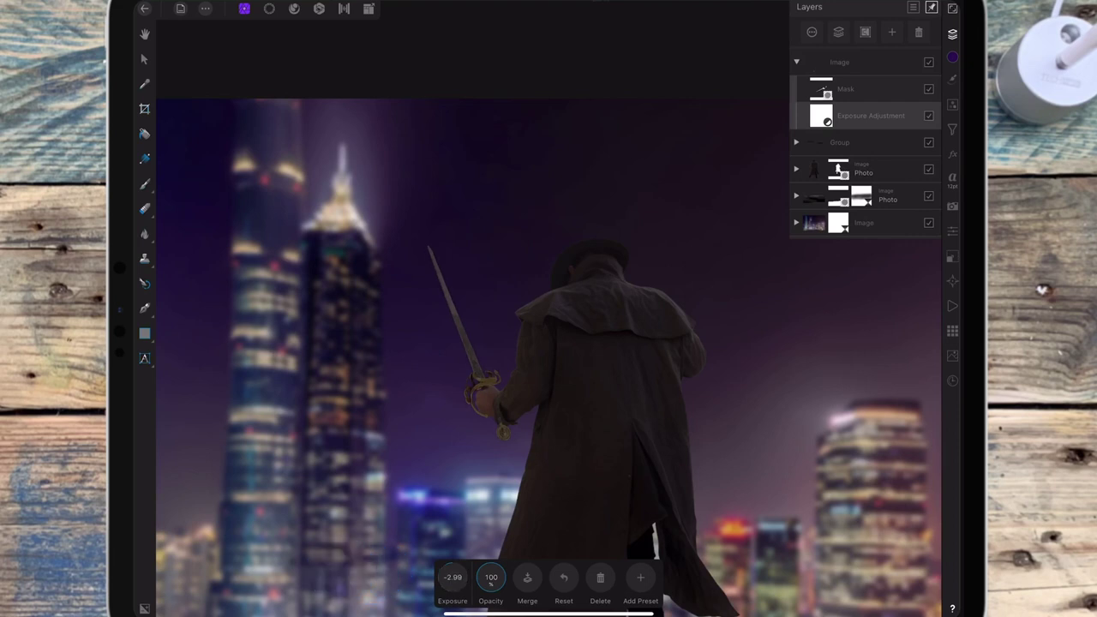
{"action": "left_click_drag", "start_coordinate": [438, 577], "coordinate": [479, 568]}
{"action": "scroll", "coordinate": [473, 328], "scroll_direction": "down", "scroll_amount": 5}
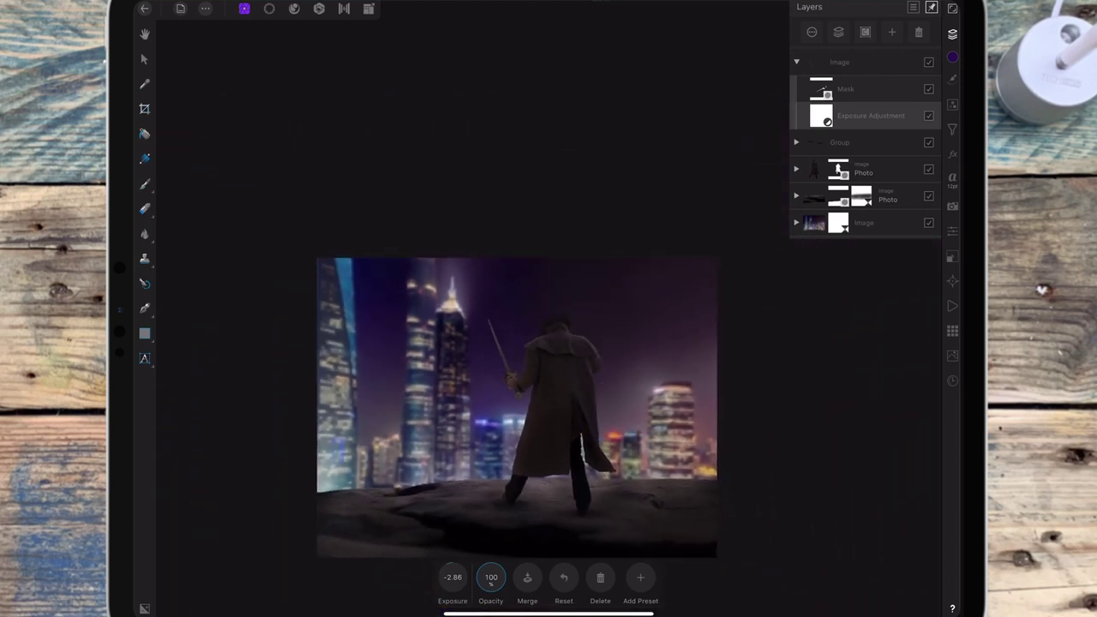
{"action": "mouse_move", "coordinate": [465, 575]}
{"action": "left_mouse_down"}
{"action": "mouse_move", "coordinate": [482, 570]}
{"action": "mouse_move", "coordinate": [408, 576]}
{"action": "left_mouse_up"}
{"action": "left_click_drag", "start_coordinate": [448, 575], "coordinate": [473, 566]}
{"action": "scroll", "coordinate": [678, 343], "scroll_direction": "down", "scroll_amount": 2}
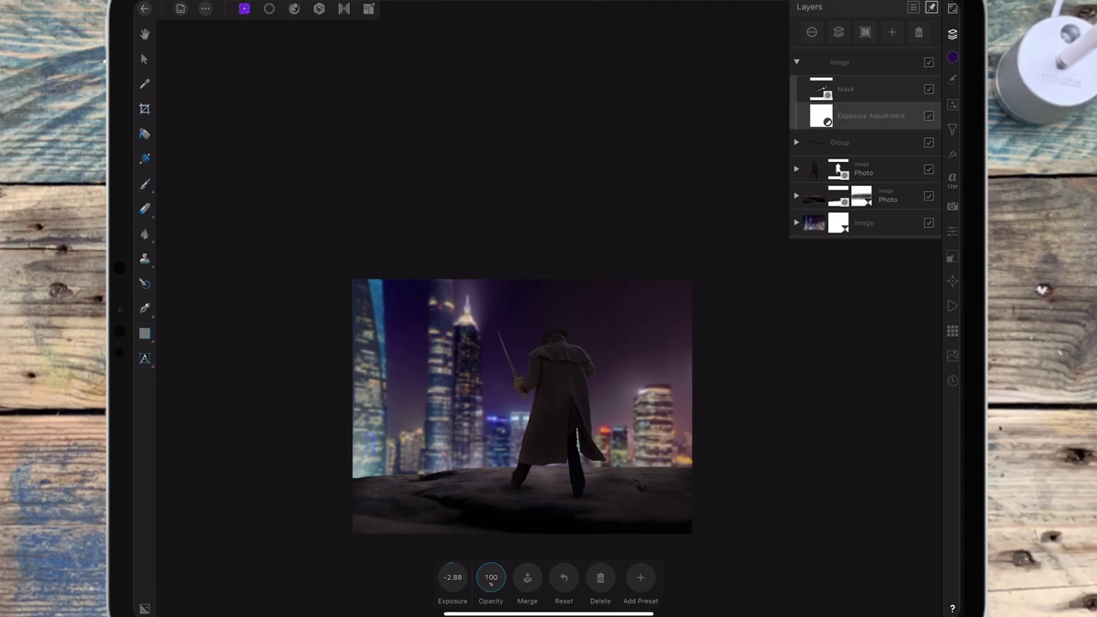
{"action": "left_click", "coordinate": [797, 62]}
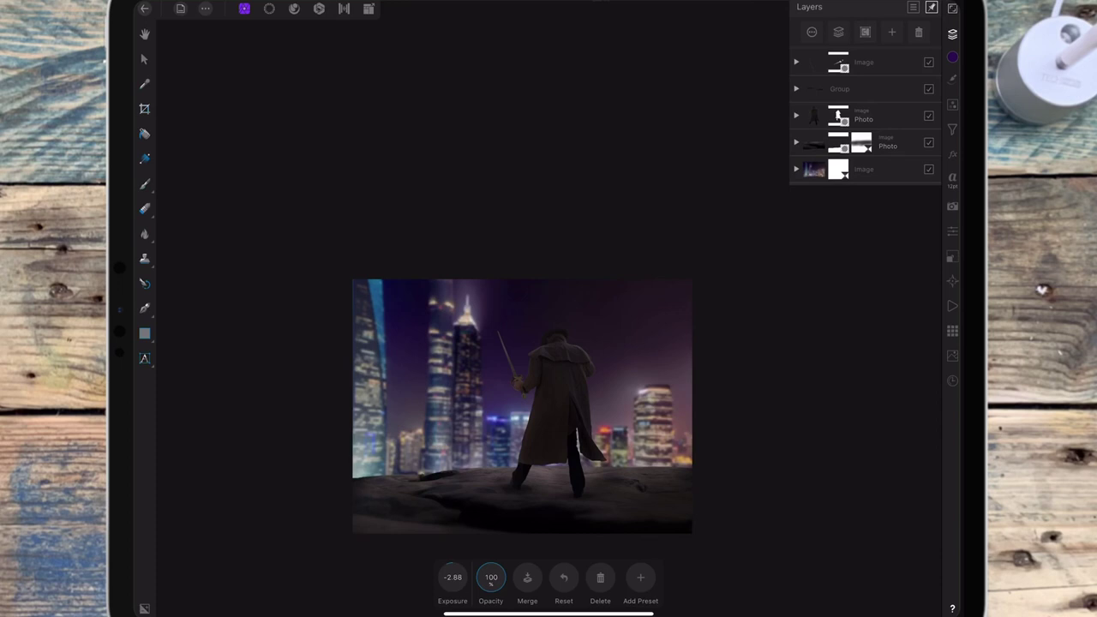
Step: Paste the angel wings image and shrink it to about 85%
{"action": "left_click", "coordinate": [205, 9]}
{"action": "left_click", "coordinate": [214, 88]}
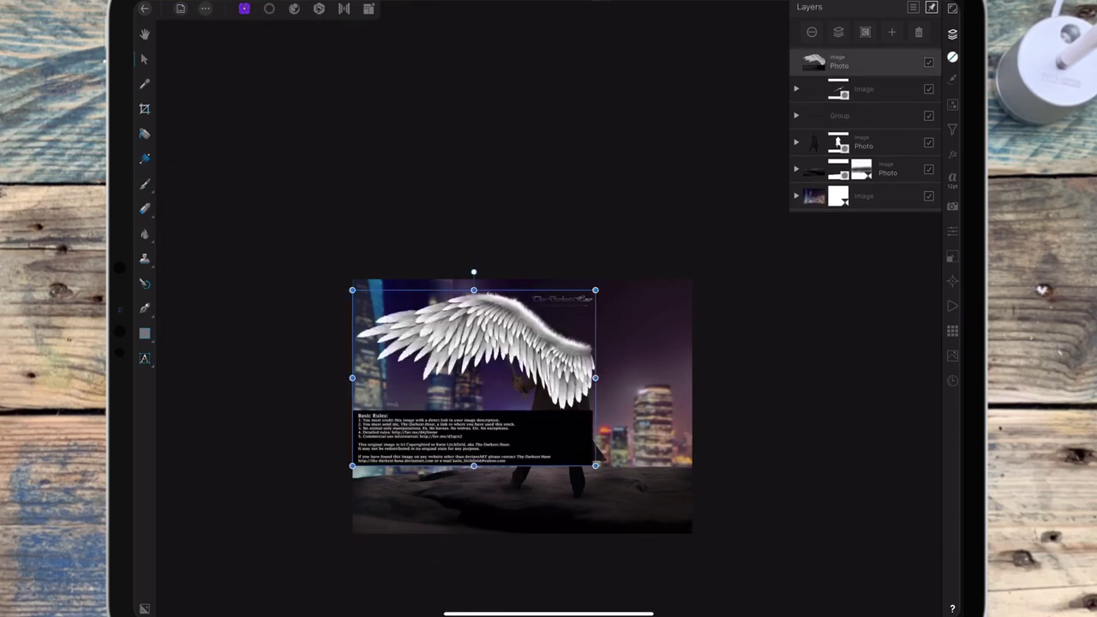
{"action": "left_click_drag", "start_coordinate": [353, 290], "coordinate": [386, 308]}
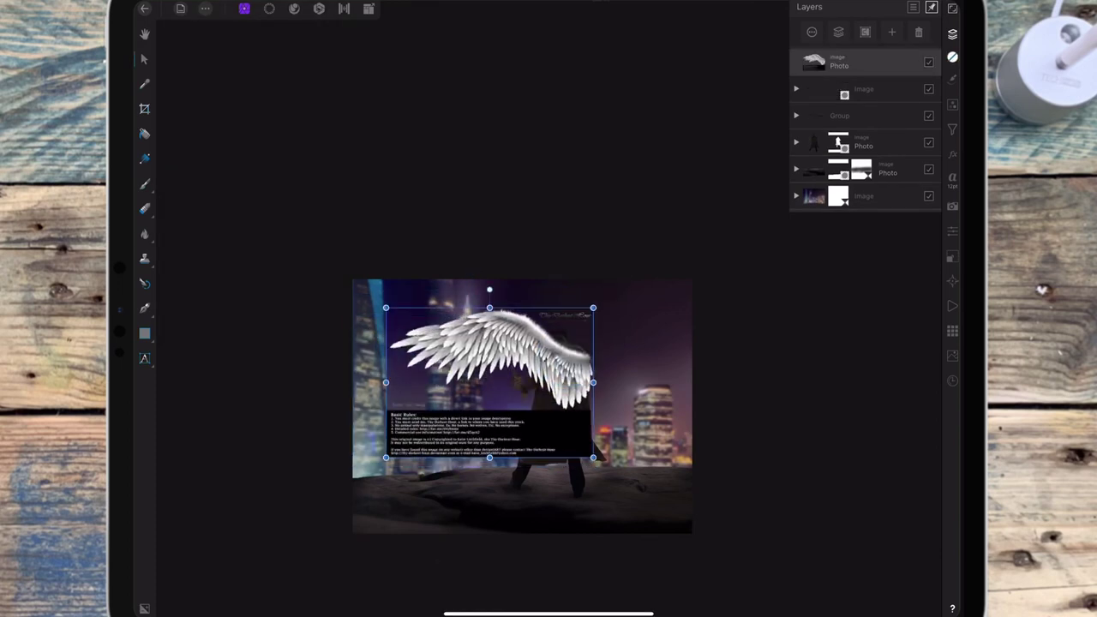
Step: Freehand-select the white wing and turn the selection into a mask, hiding the text and surroundings
{"action": "left_click", "coordinate": [269, 9]}
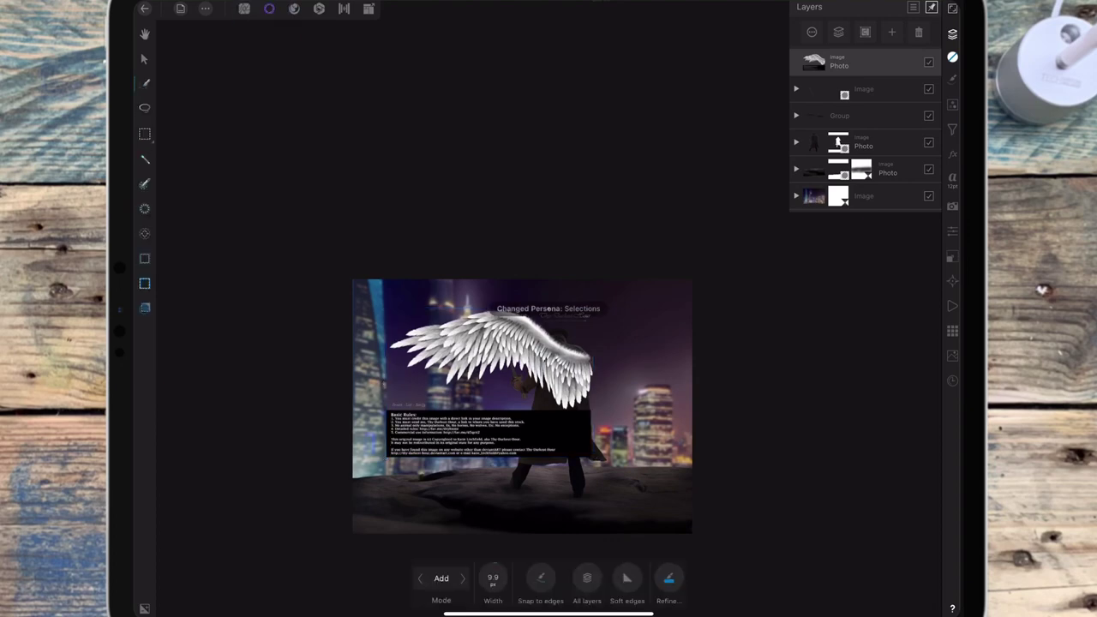
{"action": "scroll", "coordinate": [637, 336], "scroll_direction": "up", "scroll_amount": 5}
{"action": "scroll", "coordinate": [637, 336], "scroll_direction": "down", "scroll_amount": 2}
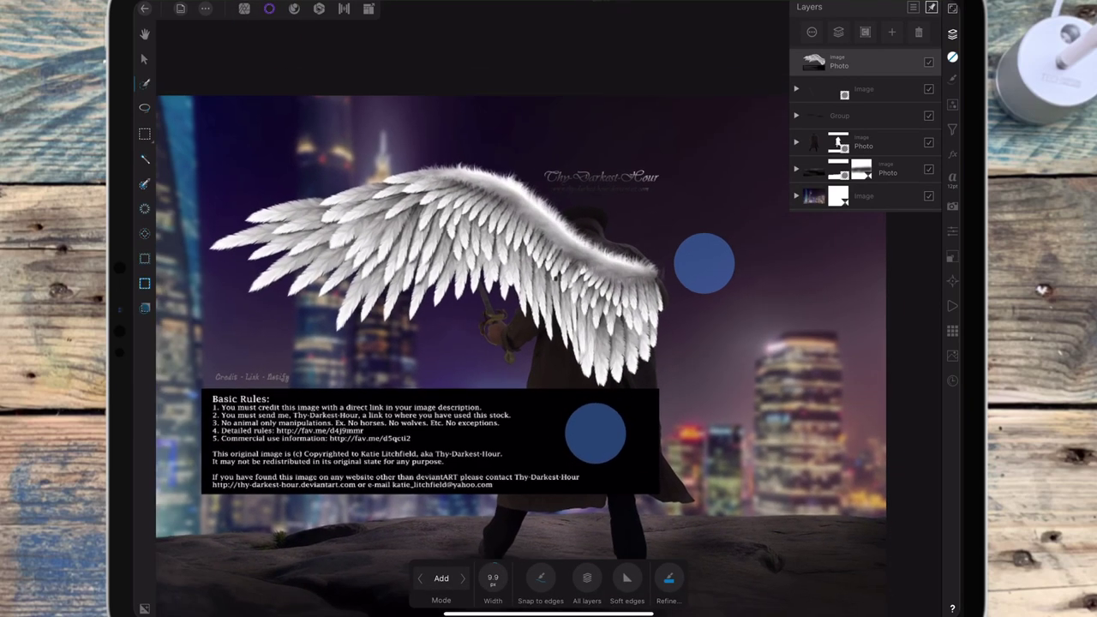
{"action": "left_click", "coordinate": [144, 107]}
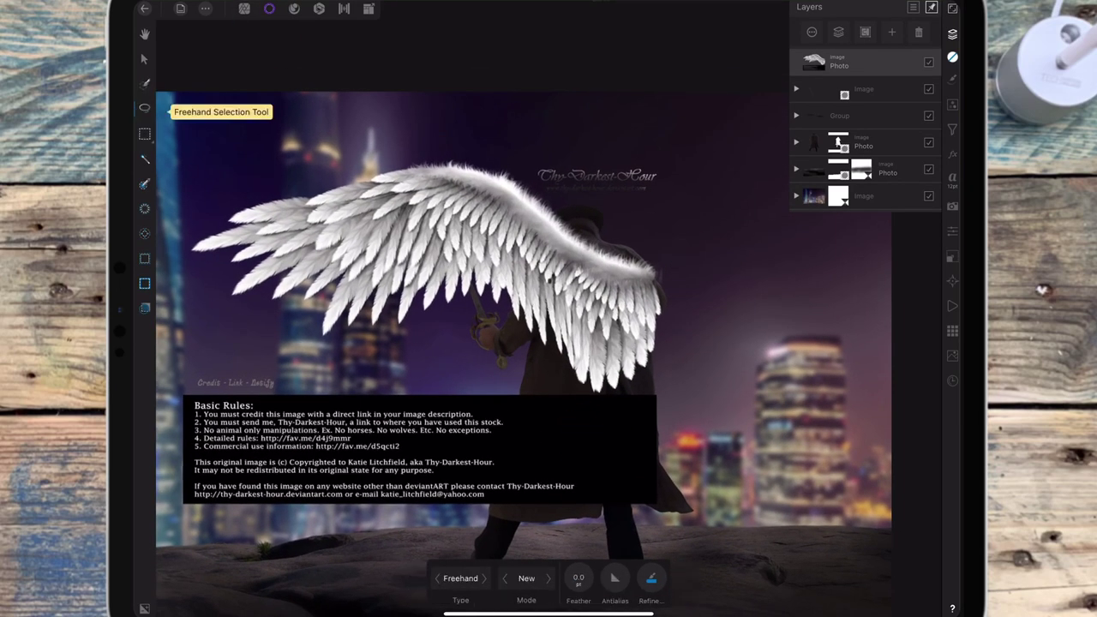
{"action": "mouse_move", "coordinate": [674, 288]}
{"action": "left_mouse_down"}
{"action": "mouse_move", "coordinate": [471, 347]}
{"action": "mouse_move", "coordinate": [674, 291]}
{"action": "left_mouse_up"}
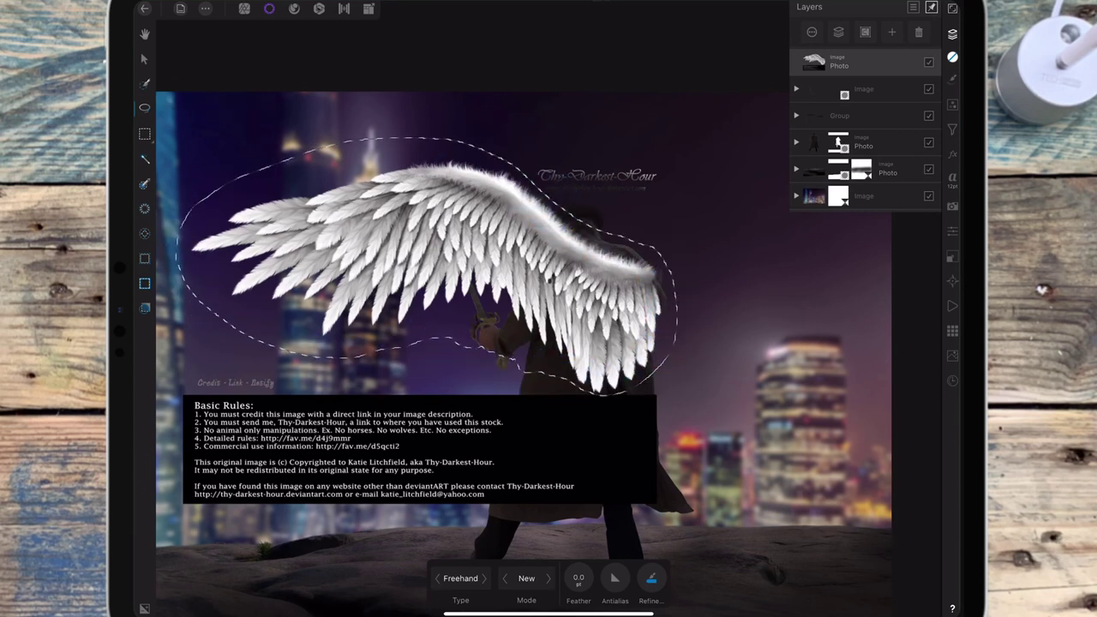
{"action": "left_click", "coordinate": [891, 31]}
{"action": "left_click", "coordinate": [871, 117]}
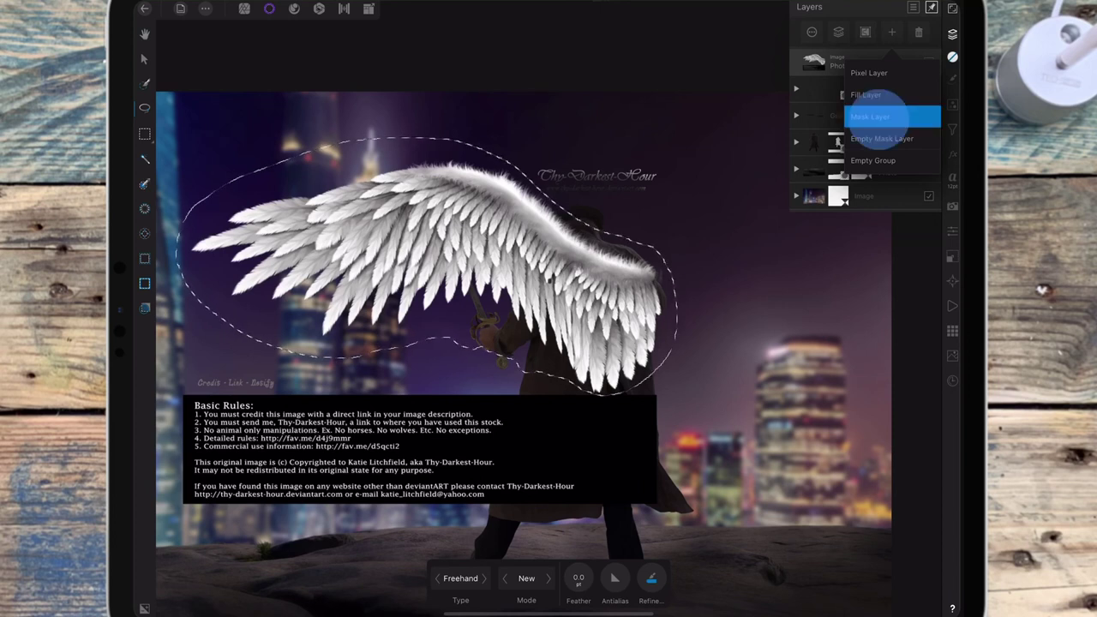
{"action": "left_click", "coordinate": [617, 318]}
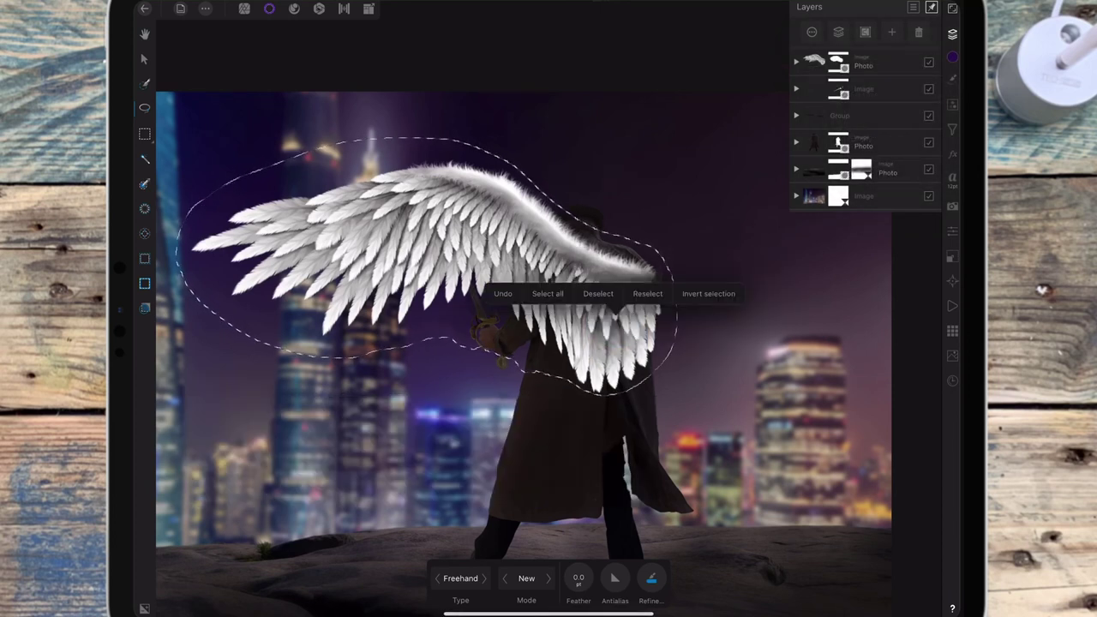
{"action": "left_click", "coordinate": [599, 294]}
{"action": "left_click", "coordinate": [245, 9]}
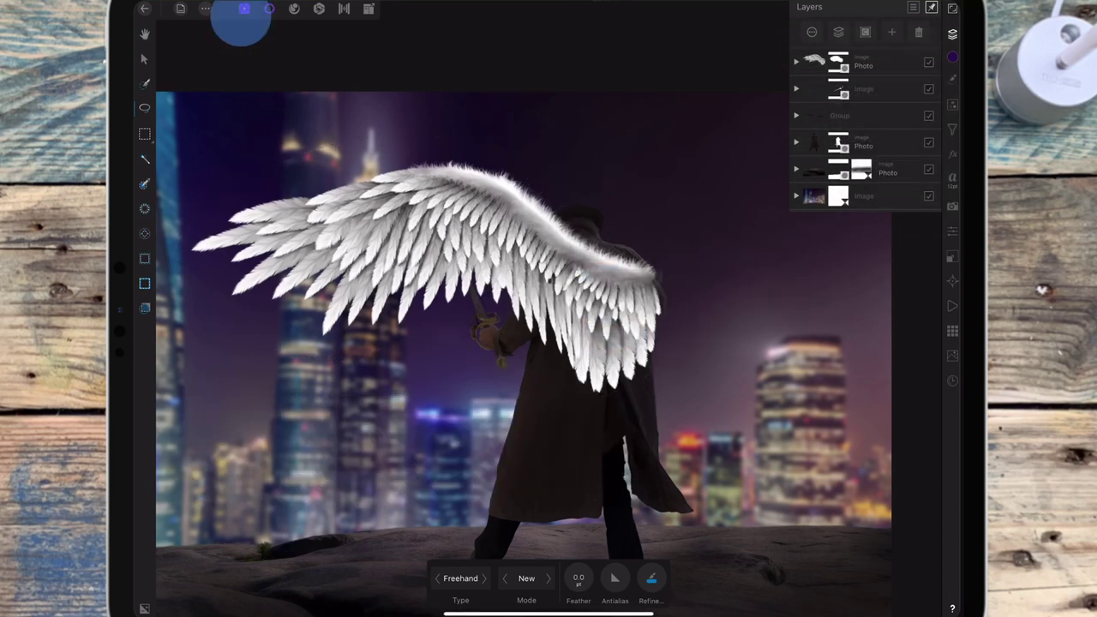
{"action": "scroll", "coordinate": [681, 302], "scroll_direction": "down", "scroll_amount": 2}
Step: Undo the earlier resize and scale the wing layer down
{"action": "scroll", "coordinate": [681, 301], "scroll_direction": "down", "scroll_amount": 2}
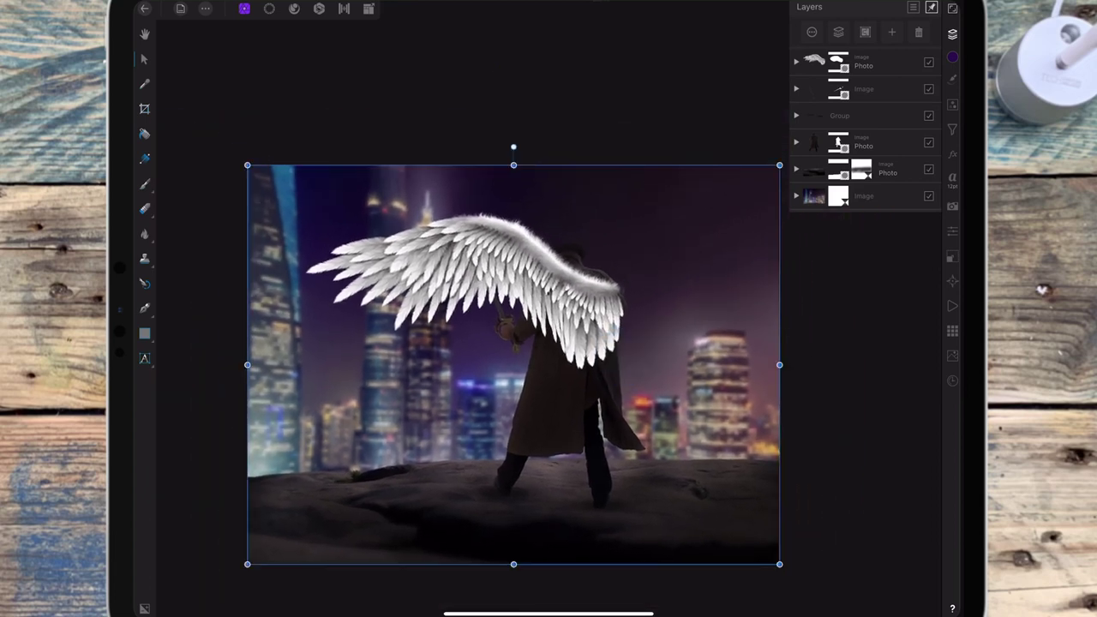
{"action": "key", "text": "ctrl+z"}
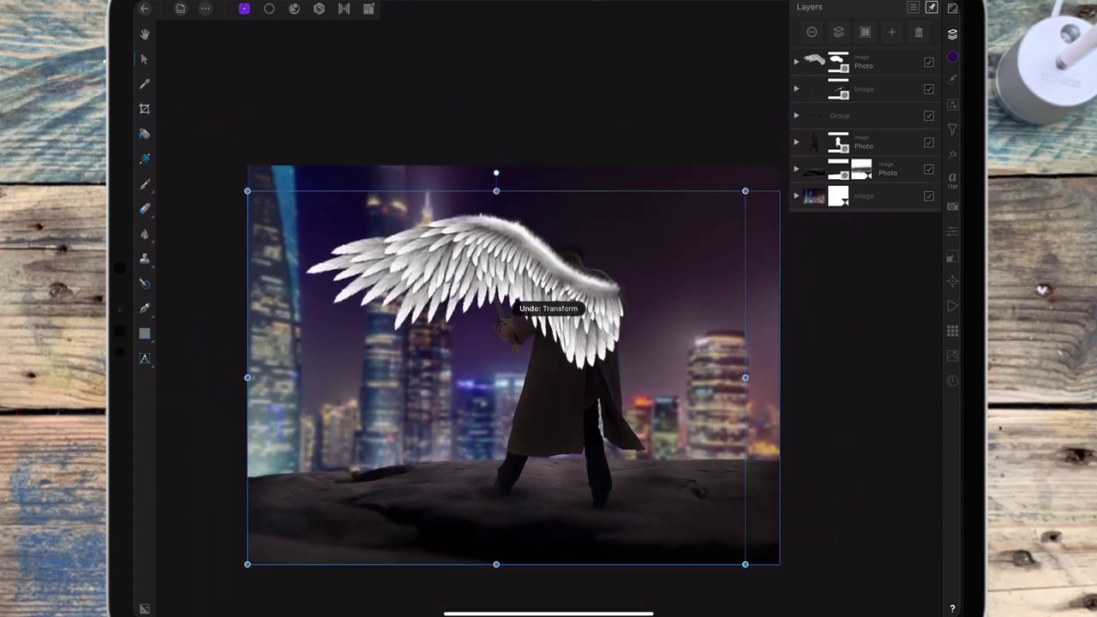
{"action": "left_click", "coordinate": [866, 62]}
{"action": "left_click_drag", "start_coordinate": [629, 208], "coordinate": [520, 284]}
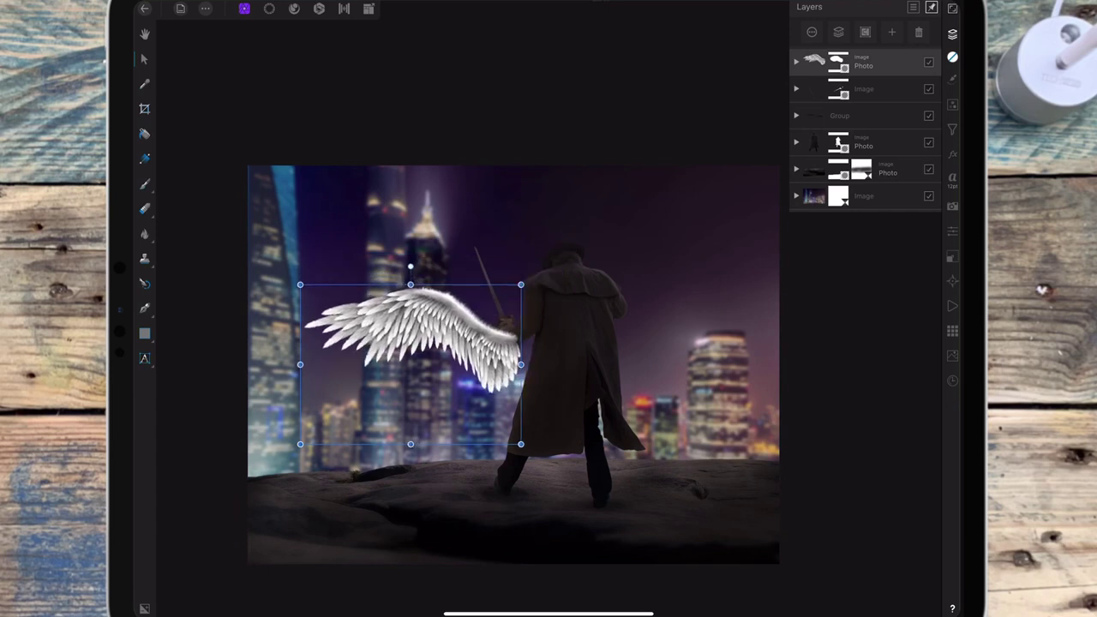
Step: Erase the stray bit near the wing tip with a 4.9-width Erase Brush
{"action": "left_click", "coordinate": [144, 208]}
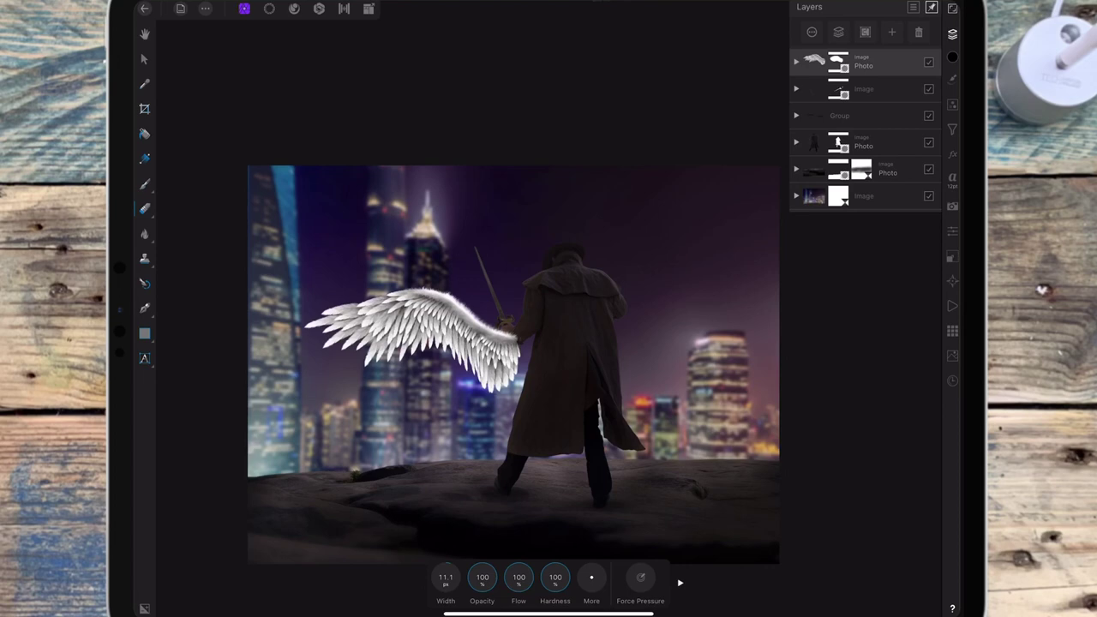
{"action": "scroll", "coordinate": [589, 391], "scroll_direction": "up", "scroll_amount": 5}
{"action": "left_click_drag", "start_coordinate": [456, 573], "coordinate": [432, 578]}
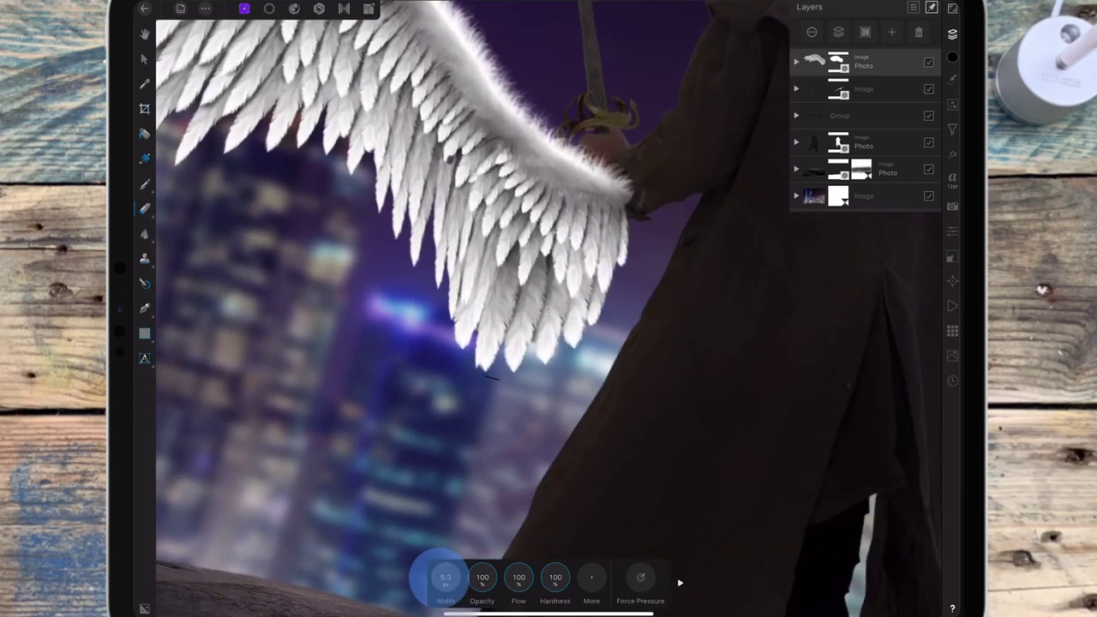
{"action": "left_click_drag", "start_coordinate": [492, 385], "coordinate": [497, 380]}
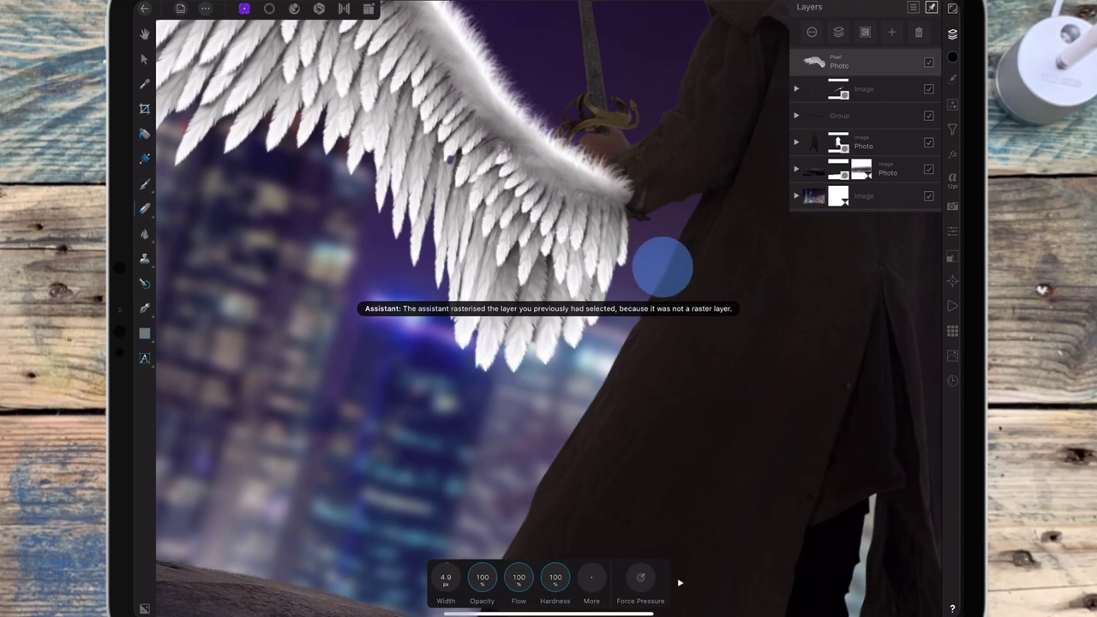
{"action": "scroll", "coordinate": [678, 257], "scroll_direction": "down", "scroll_amount": 3}
{"action": "scroll", "coordinate": [678, 257], "scroll_direction": "down", "scroll_amount": 2}
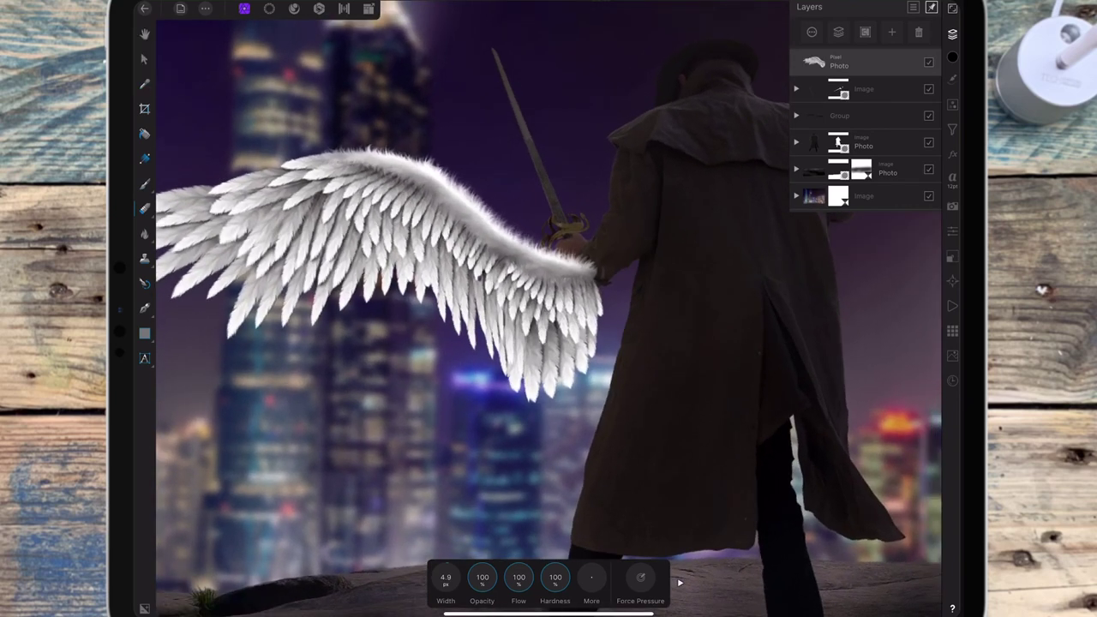
Step: Move the wing onto the man's shoulder and rotate it to -15.2°
{"action": "left_click", "coordinate": [145, 59]}
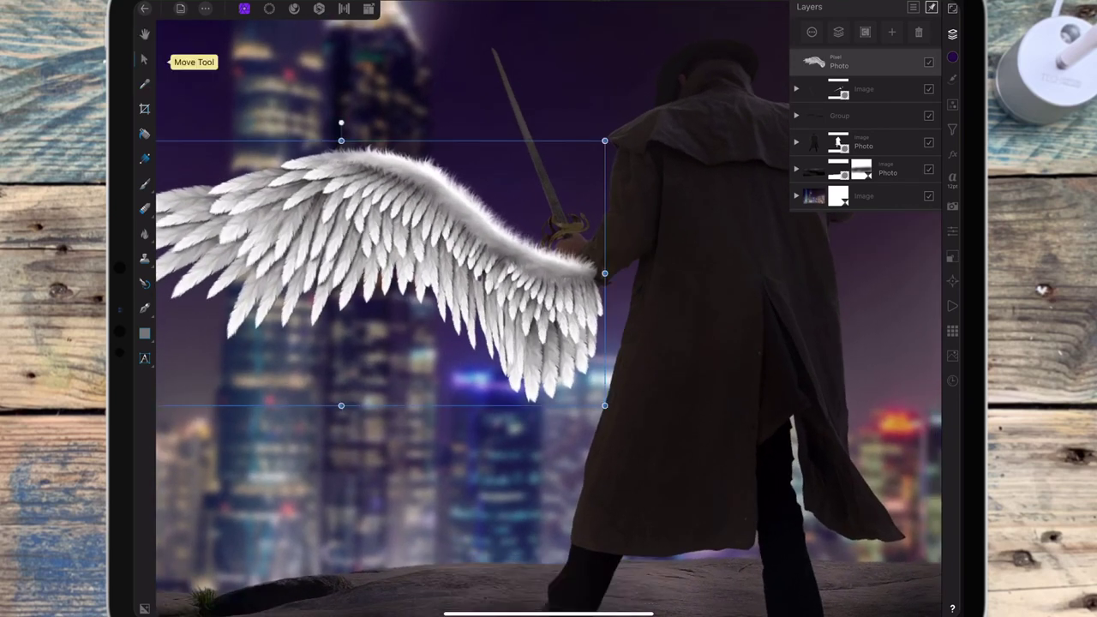
{"action": "scroll", "coordinate": [489, 233], "scroll_direction": "down", "scroll_amount": 3}
{"action": "scroll", "coordinate": [490, 232], "scroll_direction": "down", "scroll_amount": 2}
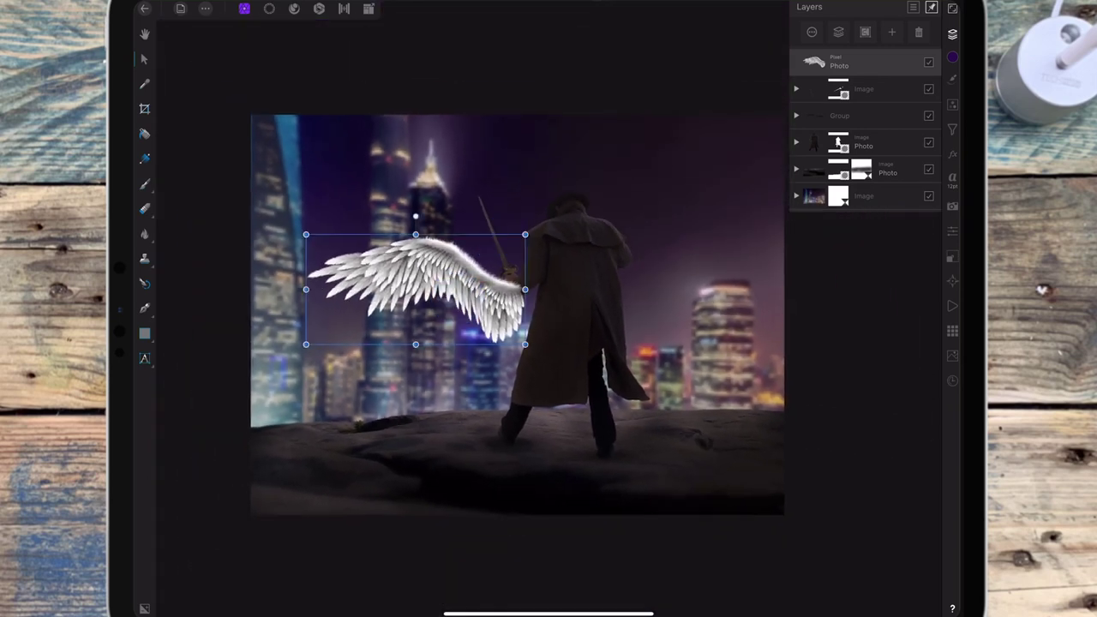
{"action": "left_click_drag", "start_coordinate": [503, 306], "coordinate": [561, 277]}
{"action": "left_click_drag", "start_coordinate": [474, 188], "coordinate": [491, 190]}
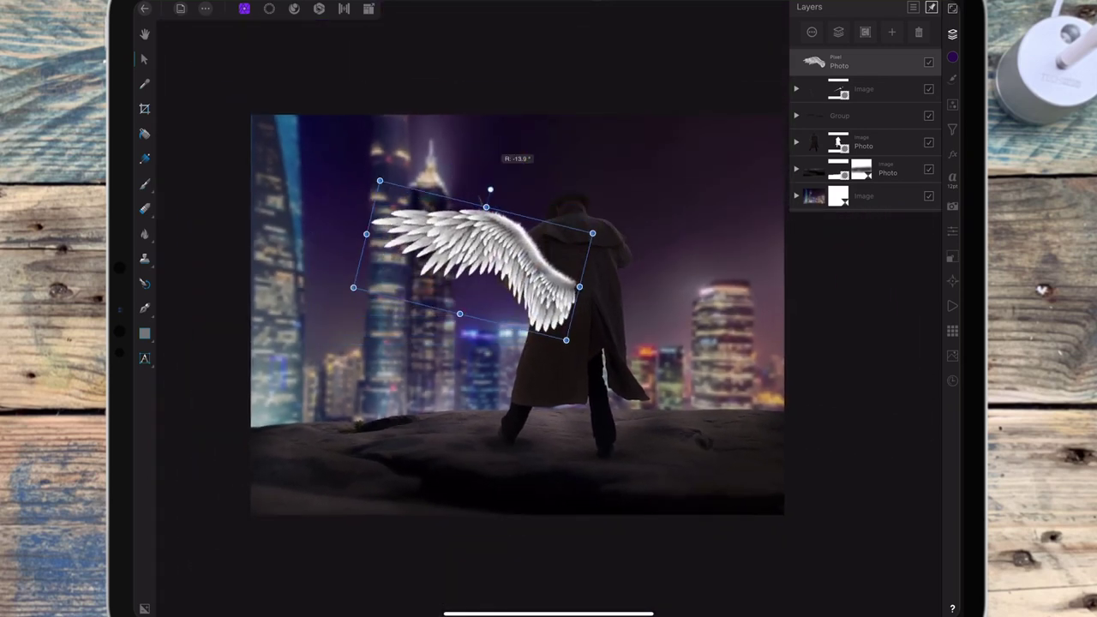
{"action": "left_click_drag", "start_coordinate": [556, 300], "coordinate": [556, 267]}
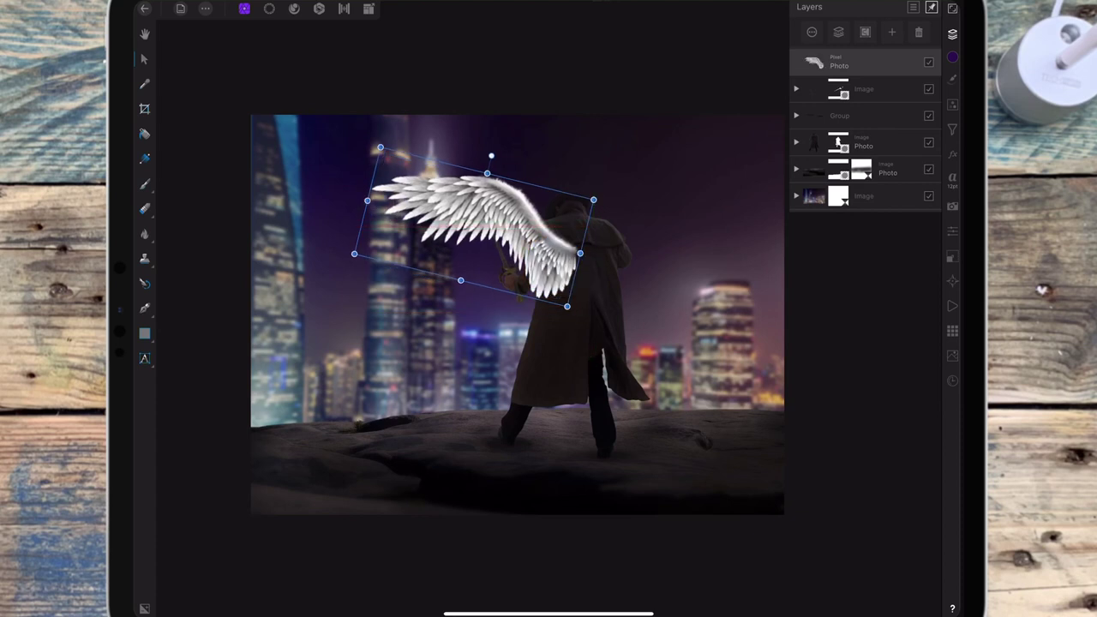
{"action": "left_click_drag", "start_coordinate": [492, 157], "coordinate": [489, 134]}
{"action": "left_click_drag", "start_coordinate": [581, 250], "coordinate": [558, 245]}
{"action": "left_click_drag", "start_coordinate": [489, 160], "coordinate": [482, 151]}
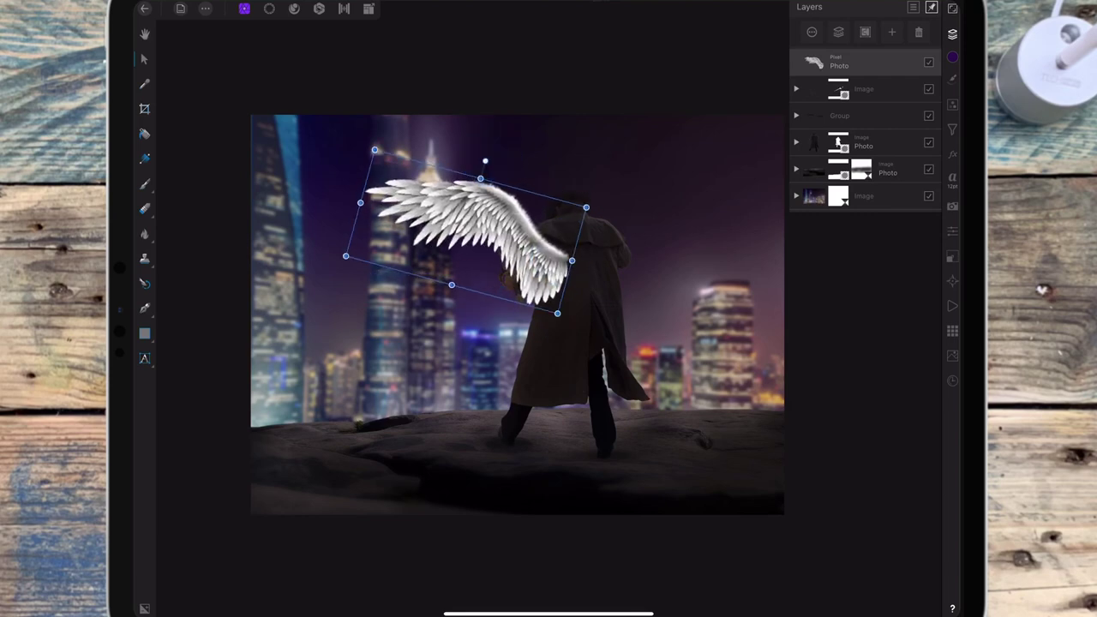
{"action": "scroll", "coordinate": [637, 300], "scroll_direction": "up", "scroll_amount": 5}
{"action": "left_click_drag", "start_coordinate": [462, 312], "coordinate": [493, 321]}
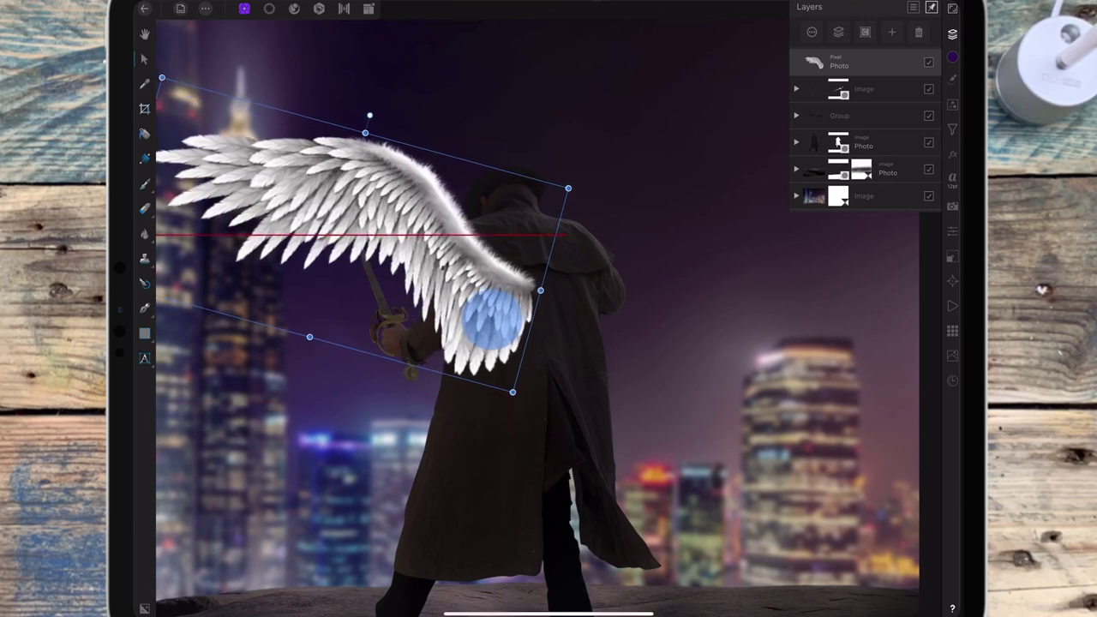
{"action": "scroll", "coordinate": [660, 292], "scroll_direction": "down", "scroll_amount": 5}
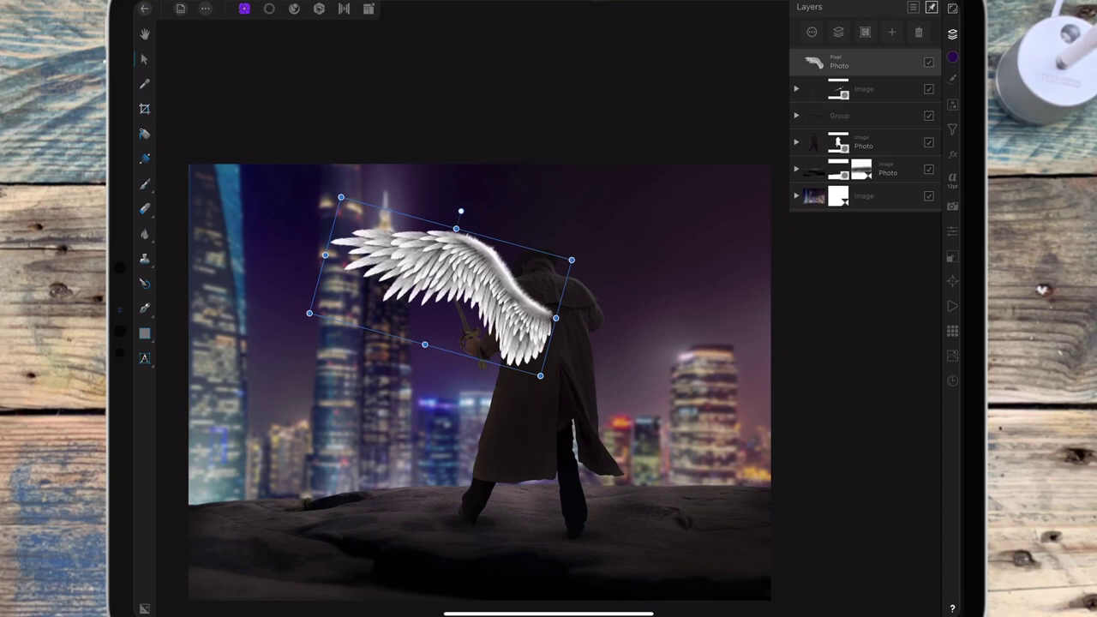
Step: Nest an Exposure adjustment inside the wing layer and lower it to about -3.5
{"action": "left_click", "coordinate": [952, 105]}
{"action": "left_click", "coordinate": [895, 325]}
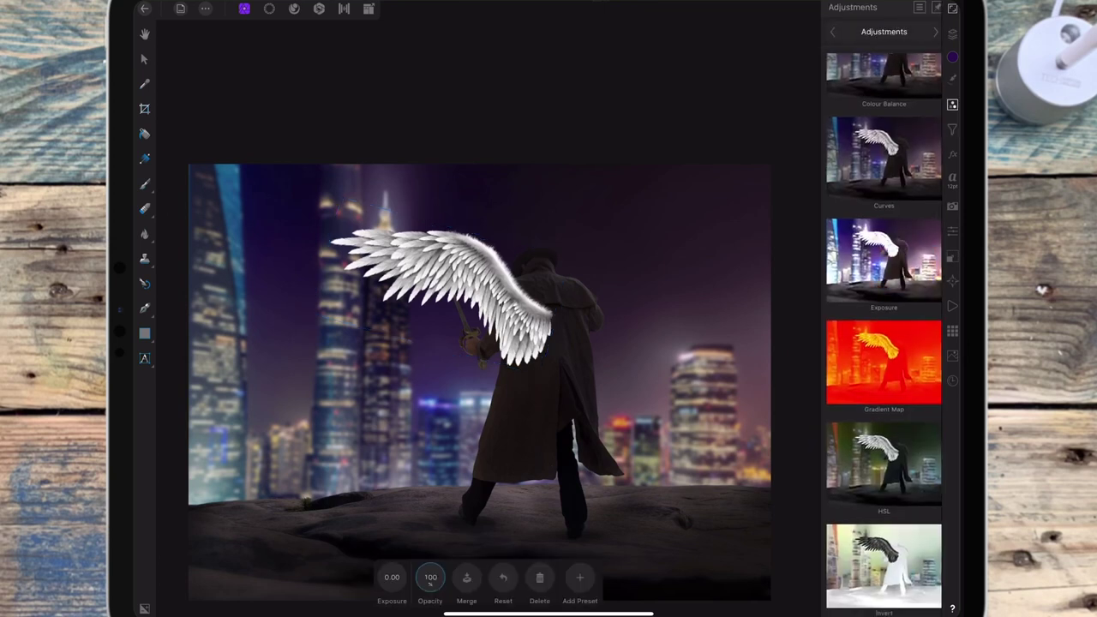
{"action": "left_click", "coordinate": [952, 34]}
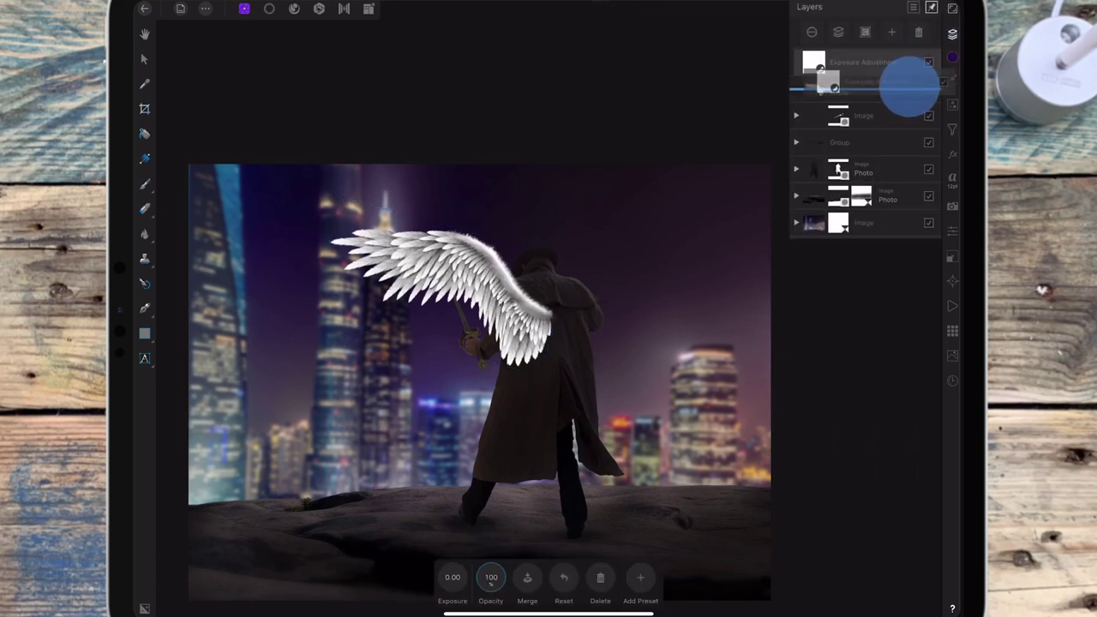
{"action": "left_click_drag", "start_coordinate": [900, 69], "coordinate": [909, 86]}
{"action": "left_click_drag", "start_coordinate": [455, 575], "coordinate": [336, 567]}
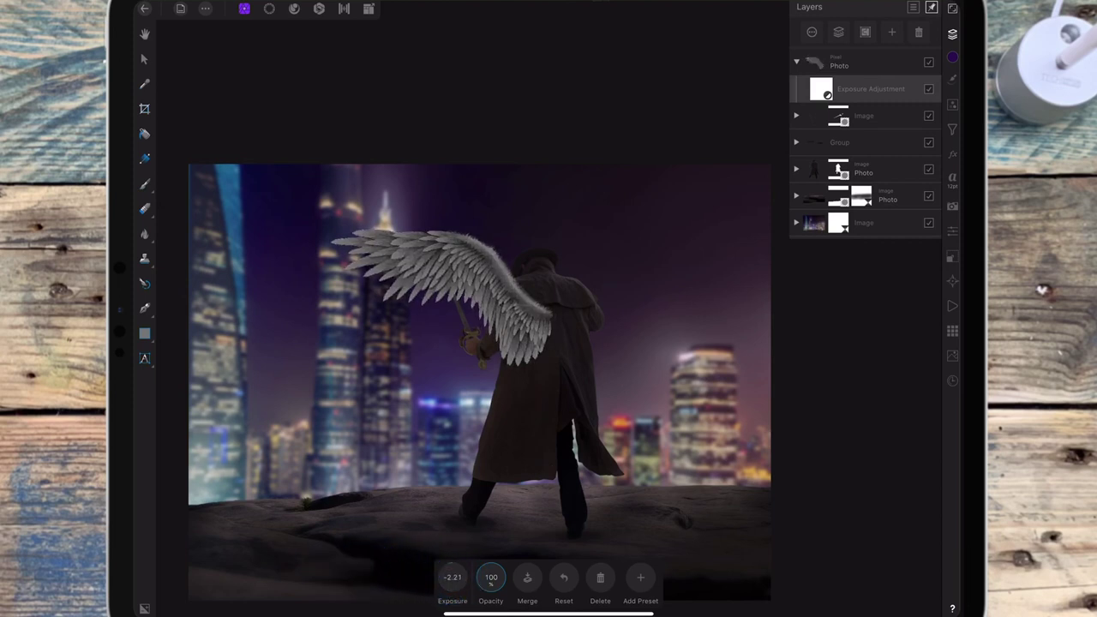
{"action": "left_click_drag", "start_coordinate": [453, 574], "coordinate": [329, 568]}
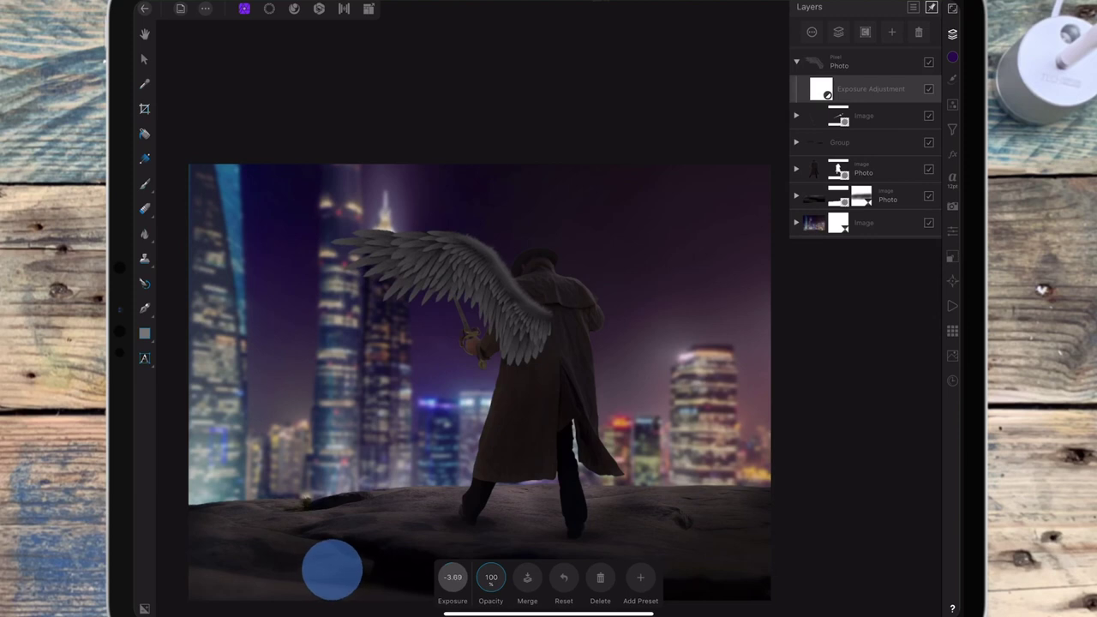
{"action": "scroll", "coordinate": [674, 296], "scroll_direction": "down", "scroll_amount": 3}
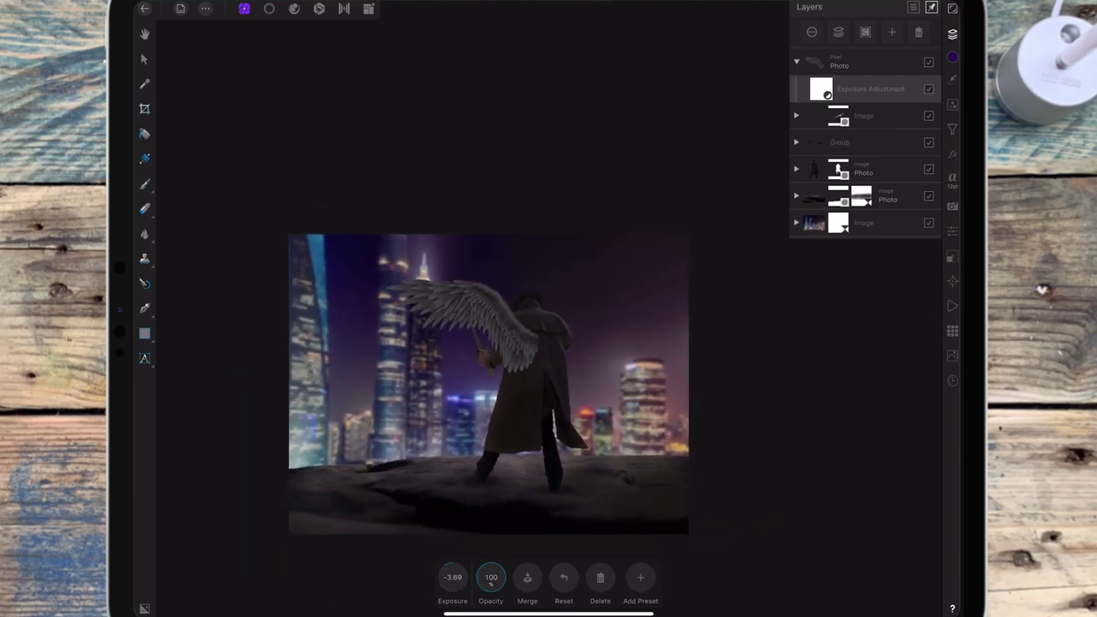
{"action": "mouse_move", "coordinate": [452, 577]}
{"action": "left_mouse_down"}
{"action": "mouse_move", "coordinate": [473, 573]}
{"action": "mouse_move", "coordinate": [455, 573]}
{"action": "left_mouse_up"}
{"action": "left_click", "coordinate": [144, 58]}
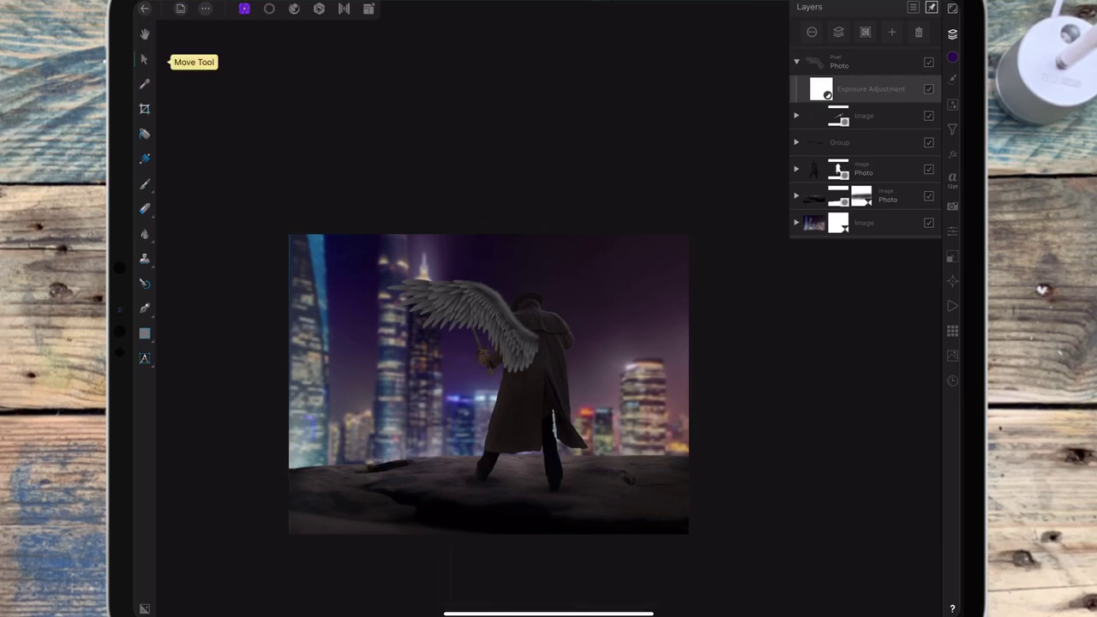
Step: Duplicate the grey wing and flip the copy horizontally
{"action": "left_click", "coordinate": [495, 326]}
{"action": "left_click", "coordinate": [513, 328]}
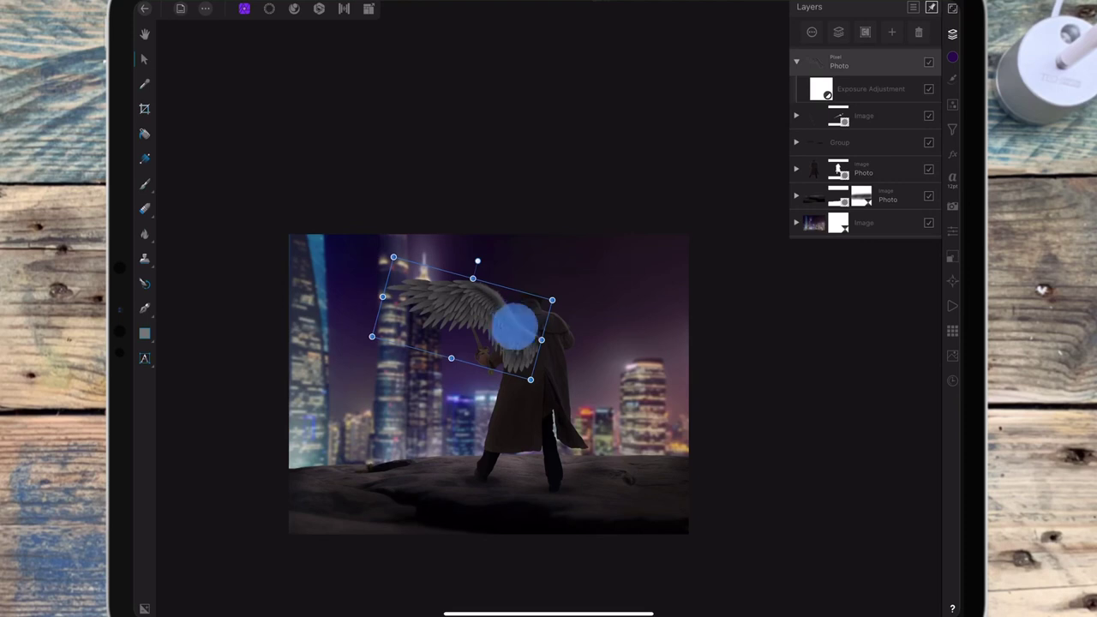
{"action": "left_click", "coordinate": [951, 258]}
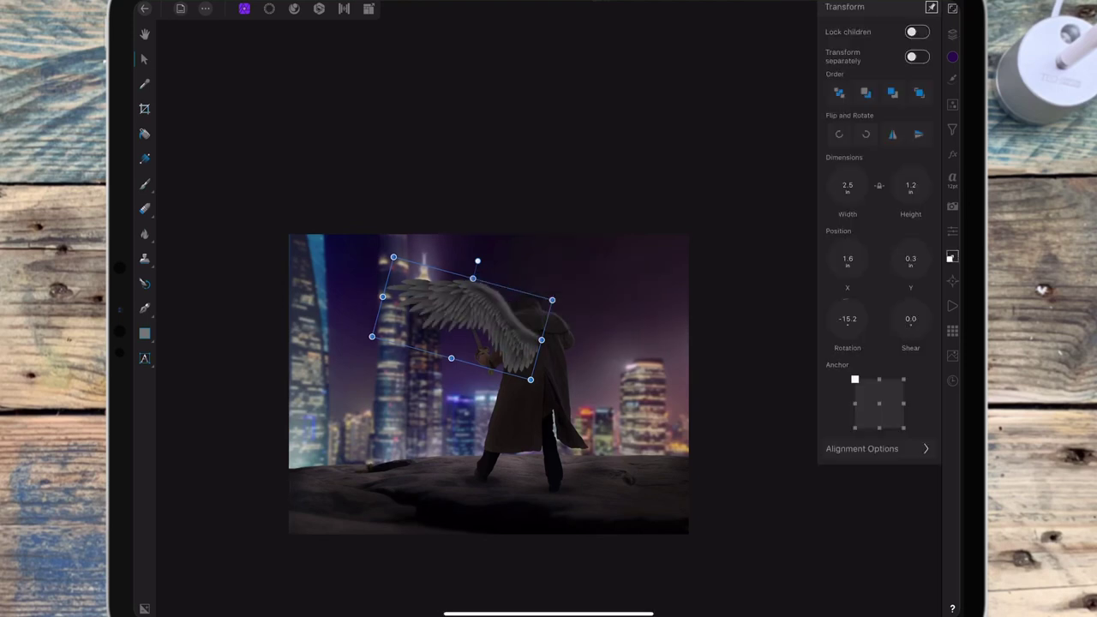
Step: Position the mirrored wing on the man's other side, undoing an extra tilt
{"action": "left_click_drag", "start_coordinate": [463, 326], "coordinate": [600, 325]}
{"action": "scroll", "coordinate": [613, 356], "scroll_direction": "up", "scroll_amount": 5}
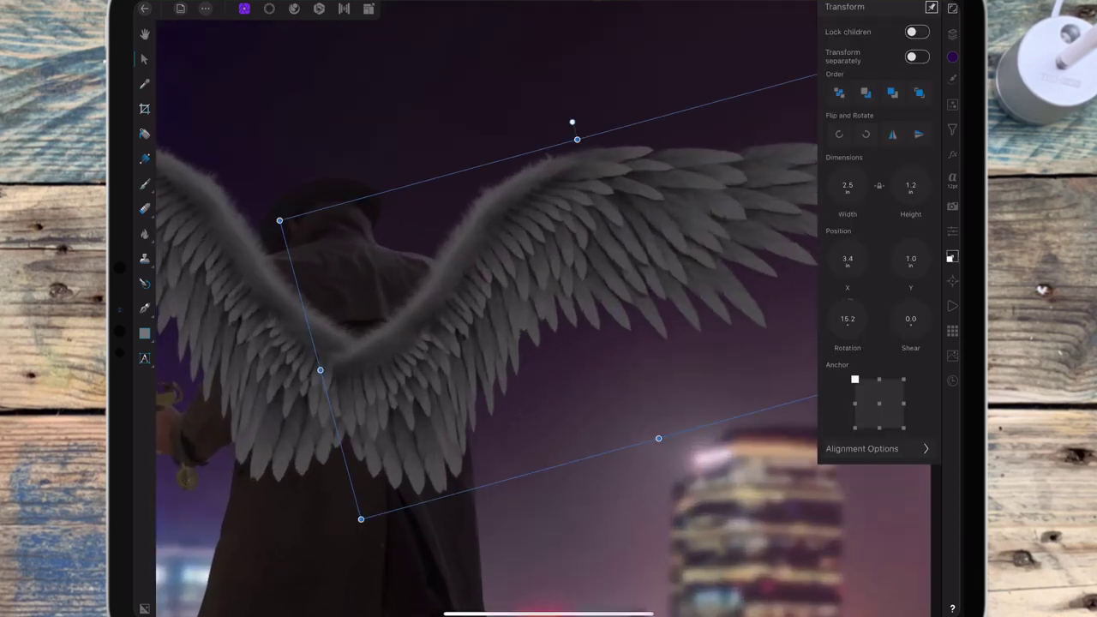
{"action": "left_click_drag", "start_coordinate": [492, 367], "coordinate": [540, 353]}
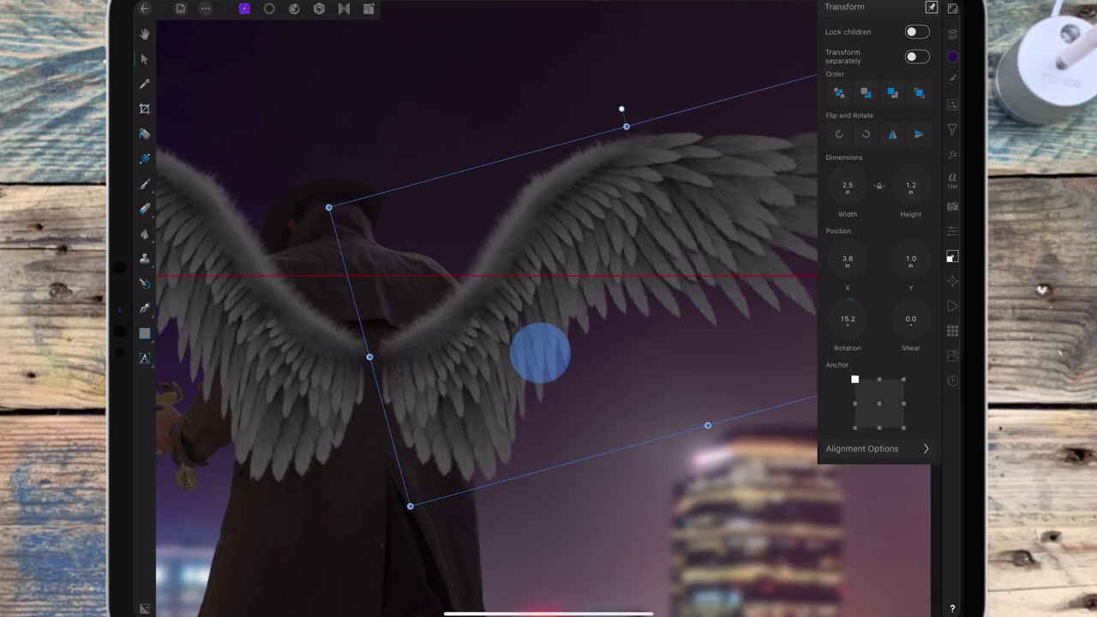
{"action": "scroll", "coordinate": [562, 360], "scroll_direction": "down", "scroll_amount": 5}
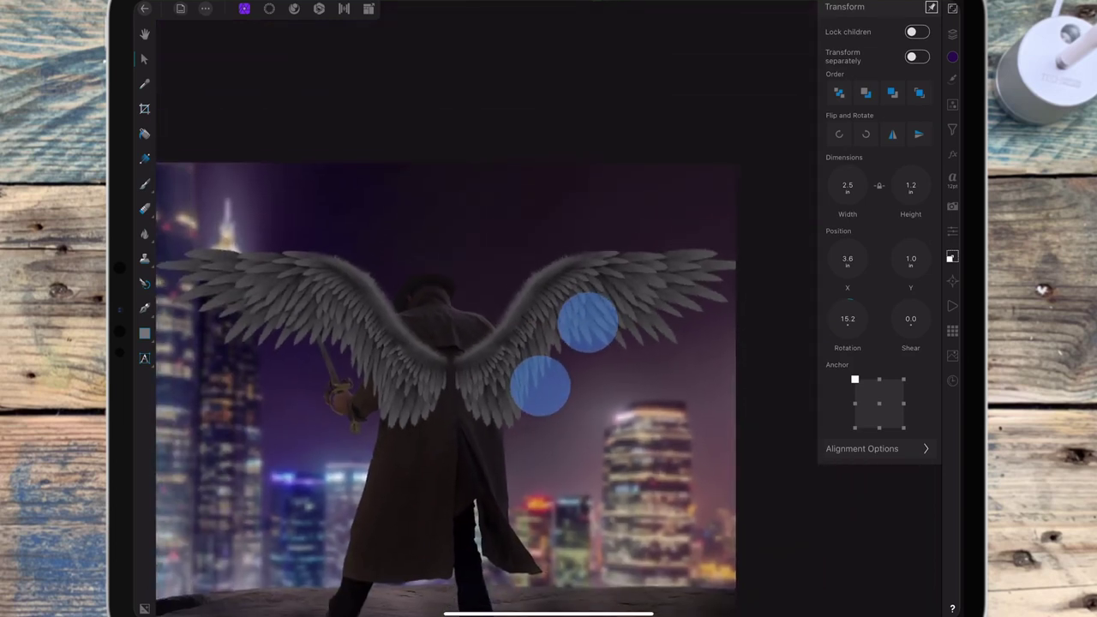
{"action": "left_click_drag", "start_coordinate": [572, 241], "coordinate": [568, 236]}
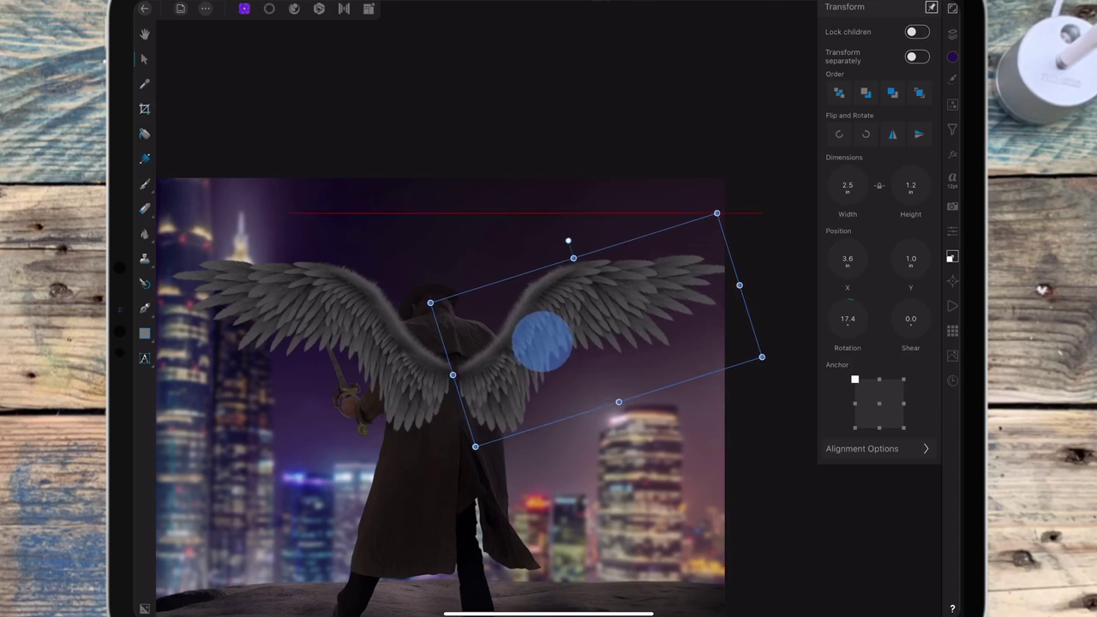
{"action": "scroll", "coordinate": [514, 343], "scroll_direction": "up", "scroll_amount": 5}
{"action": "key", "text": "ctrl+z"}
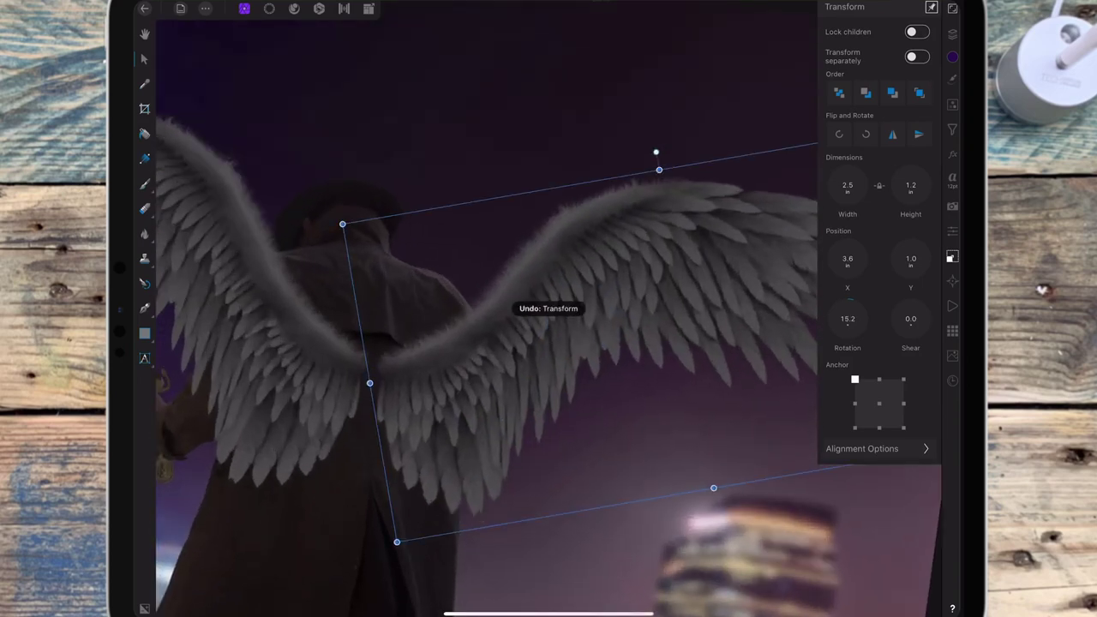
{"action": "scroll", "coordinate": [549, 360], "scroll_direction": "down", "scroll_amount": 5}
{"action": "scroll", "coordinate": [548, 360], "scroll_direction": "down", "scroll_amount": 2}
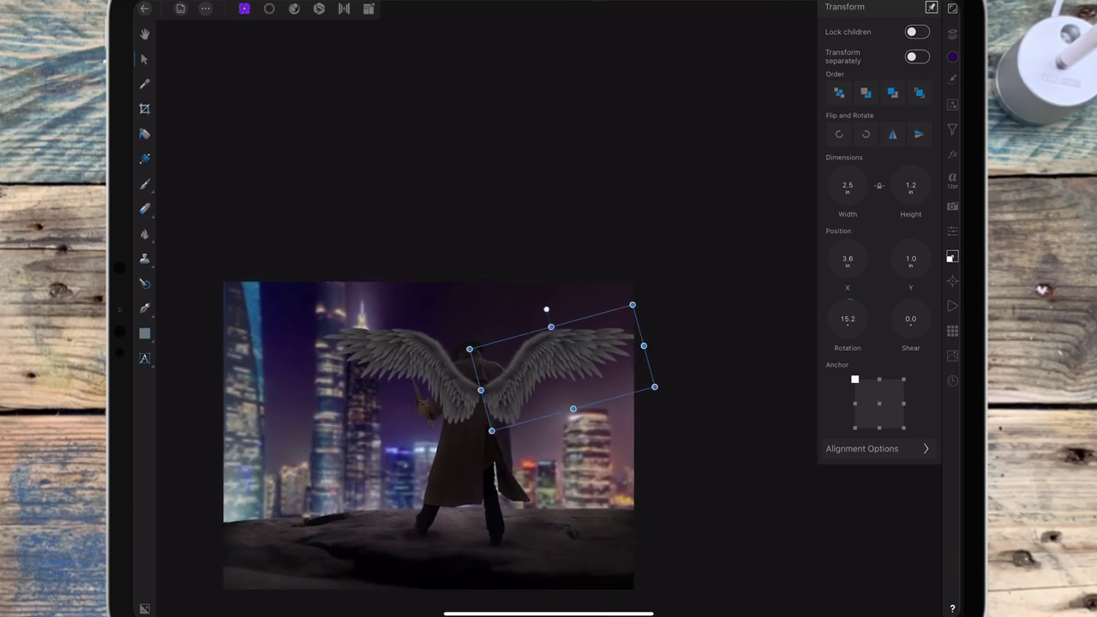
{"action": "left_click", "coordinate": [952, 33]}
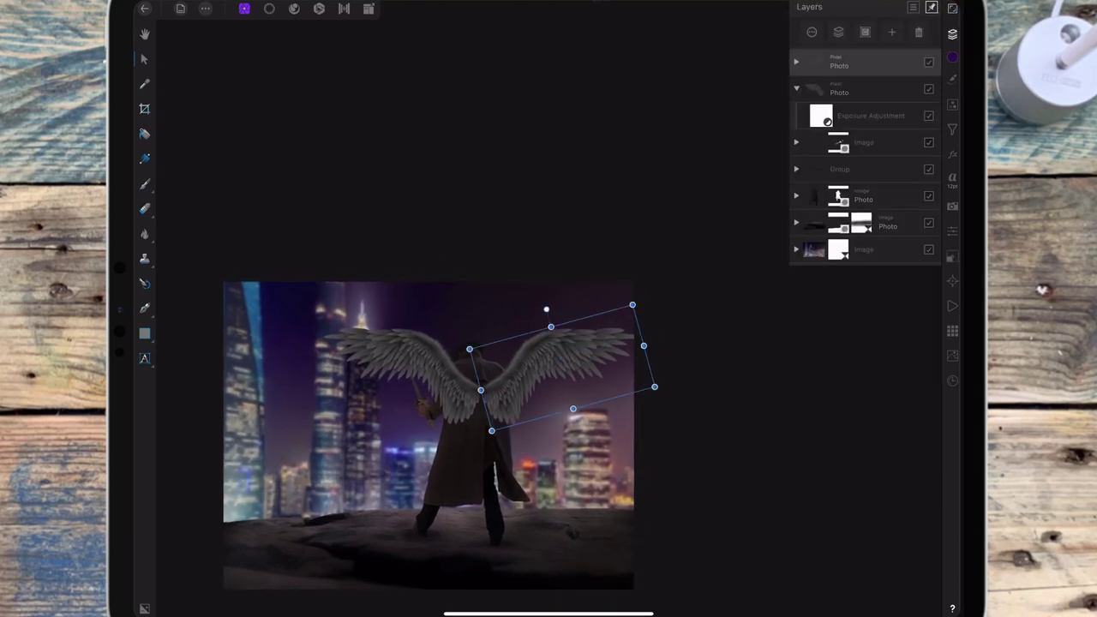
Step: Select and expand the Image layer below the wings to inspect it, then collapse it
{"action": "left_click", "coordinate": [866, 142]}
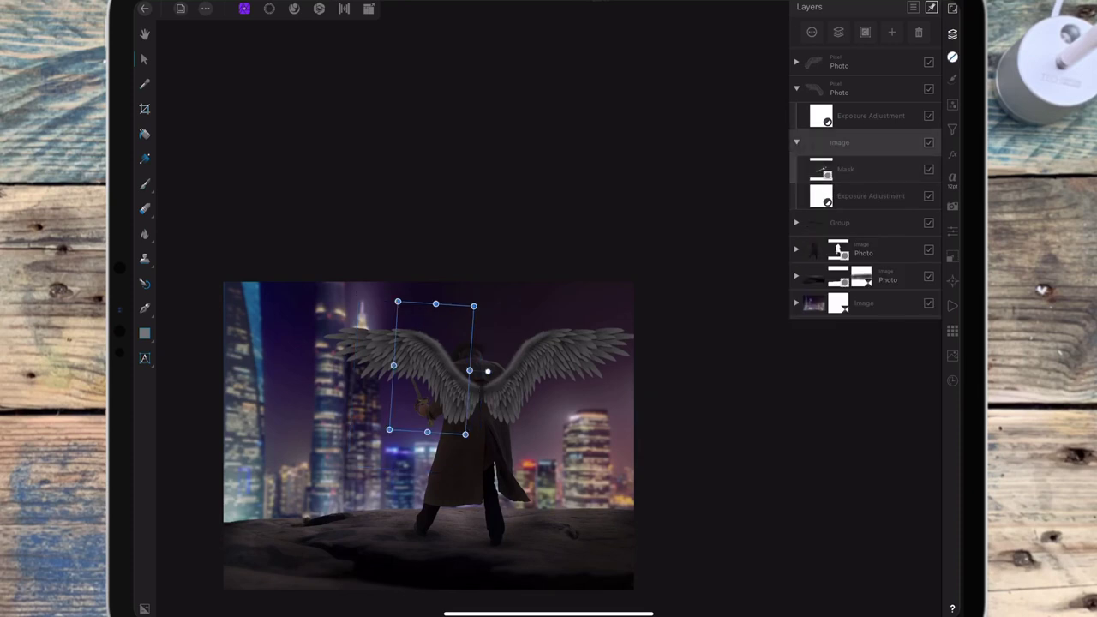
{"action": "left_click", "coordinate": [429, 370]}
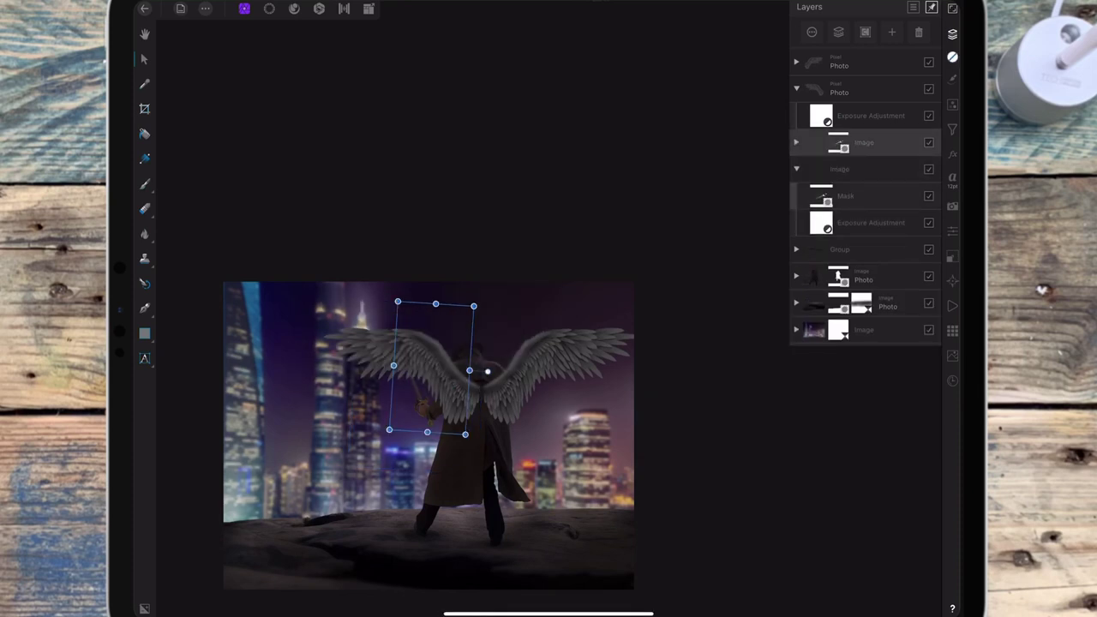
{"action": "scroll", "coordinate": [489, 377], "scroll_direction": "up", "scroll_amount": 2}
{"action": "scroll", "coordinate": [489, 377], "scroll_direction": "up", "scroll_amount": 3}
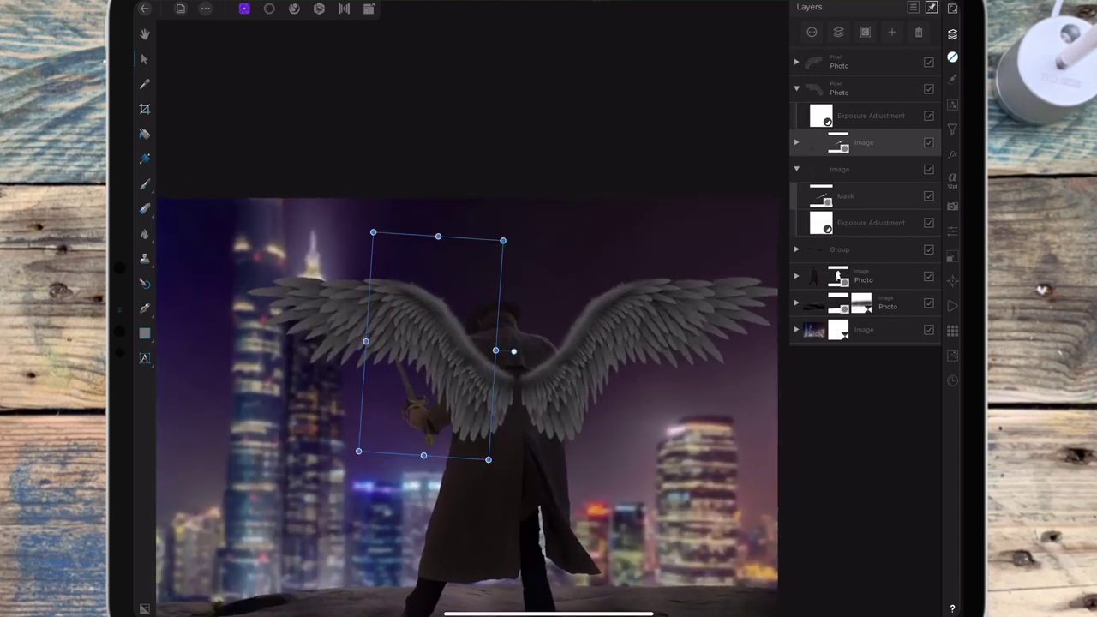
{"action": "left_click", "coordinate": [796, 169]}
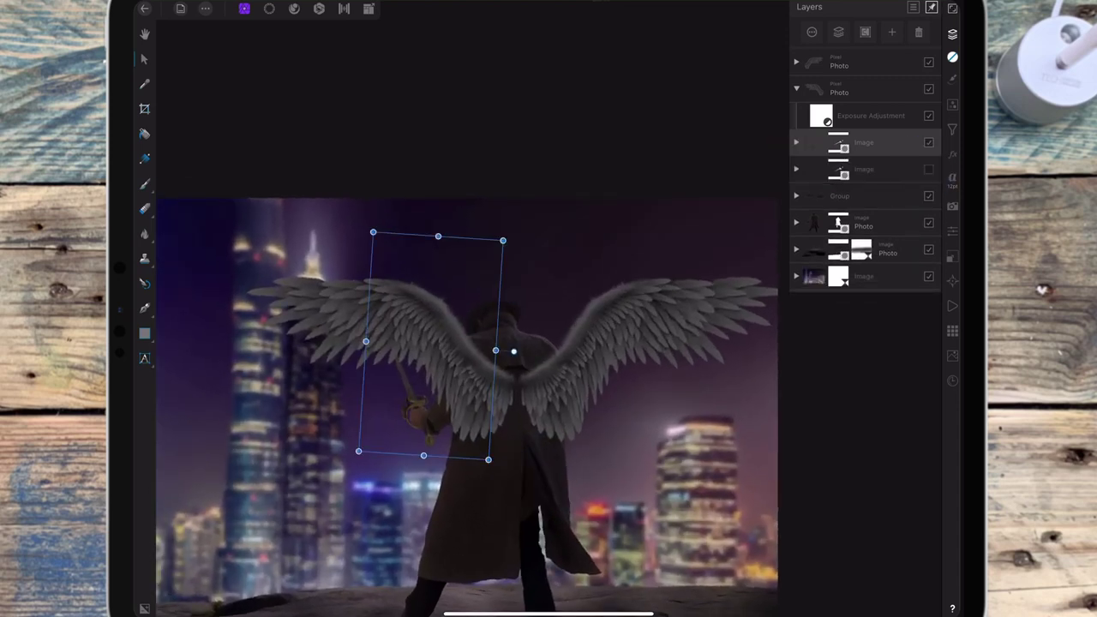
Step: Draw a rectangular marquee selection around the man's sword hand
{"action": "left_click", "coordinate": [270, 9]}
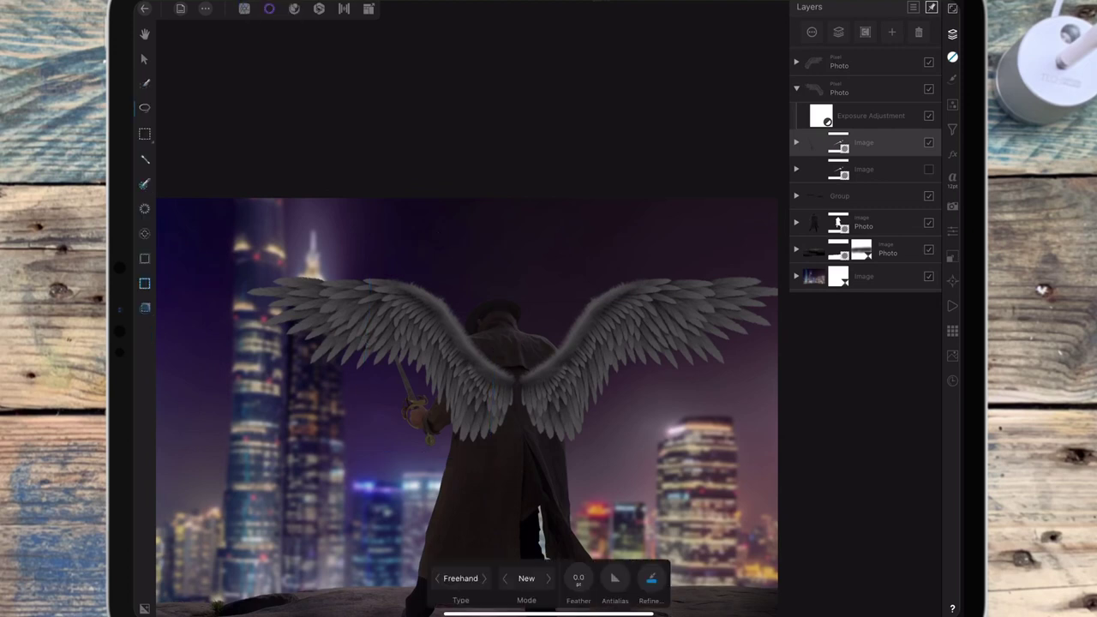
{"action": "left_click", "coordinate": [145, 134]}
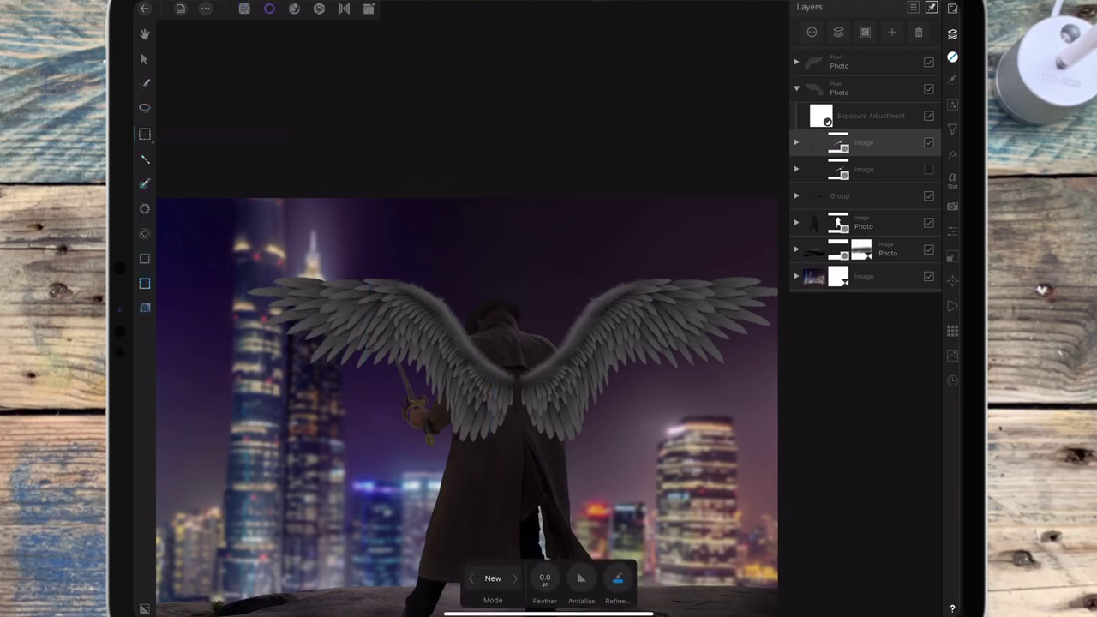
{"action": "left_click_drag", "start_coordinate": [390, 396], "coordinate": [452, 453]}
{"action": "left_click", "coordinate": [428, 429]}
{"action": "left_click", "coordinate": [526, 404]}
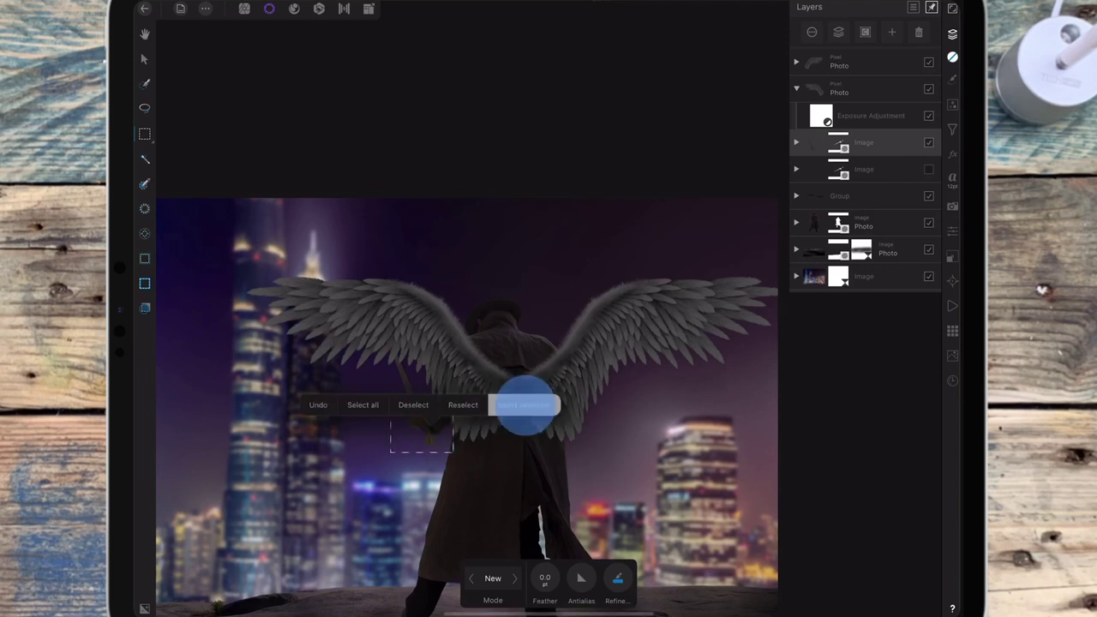
Step: Turn the hidden sword Image layer's visibility back on and select it
{"action": "left_click", "coordinate": [892, 32]}
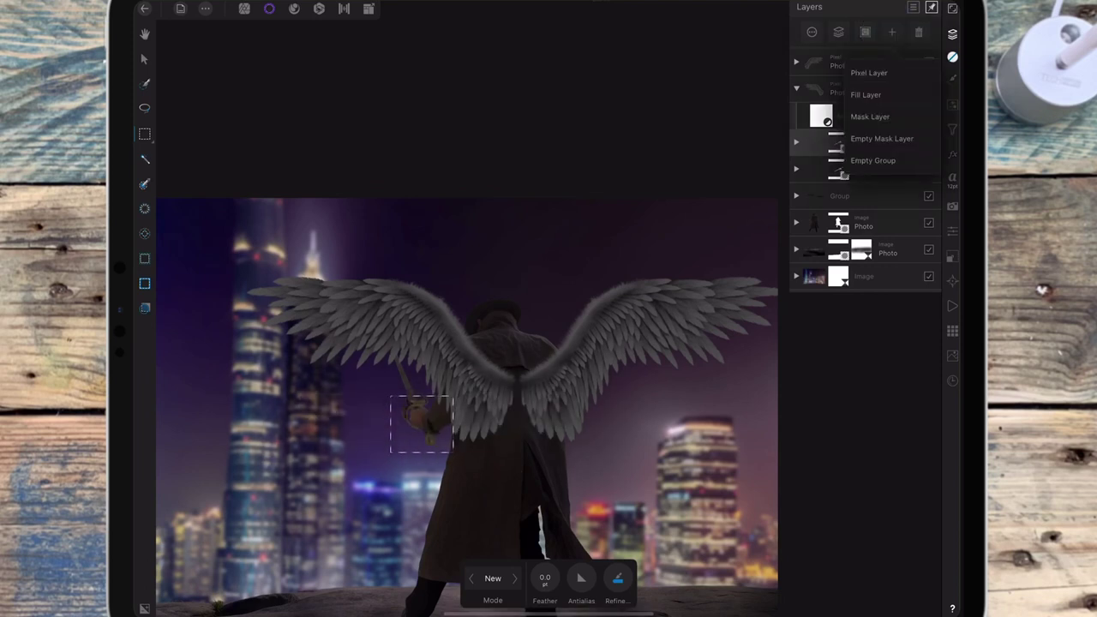
{"action": "left_click", "coordinate": [515, 128]}
{"action": "left_click", "coordinate": [420, 421]}
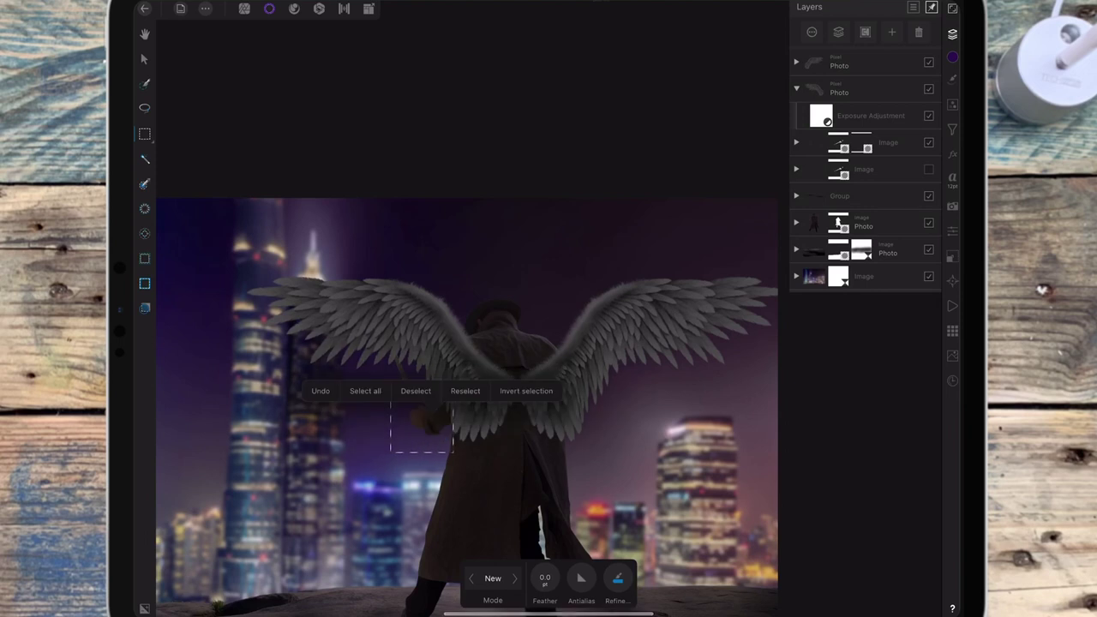
{"action": "left_click", "coordinate": [929, 169]}
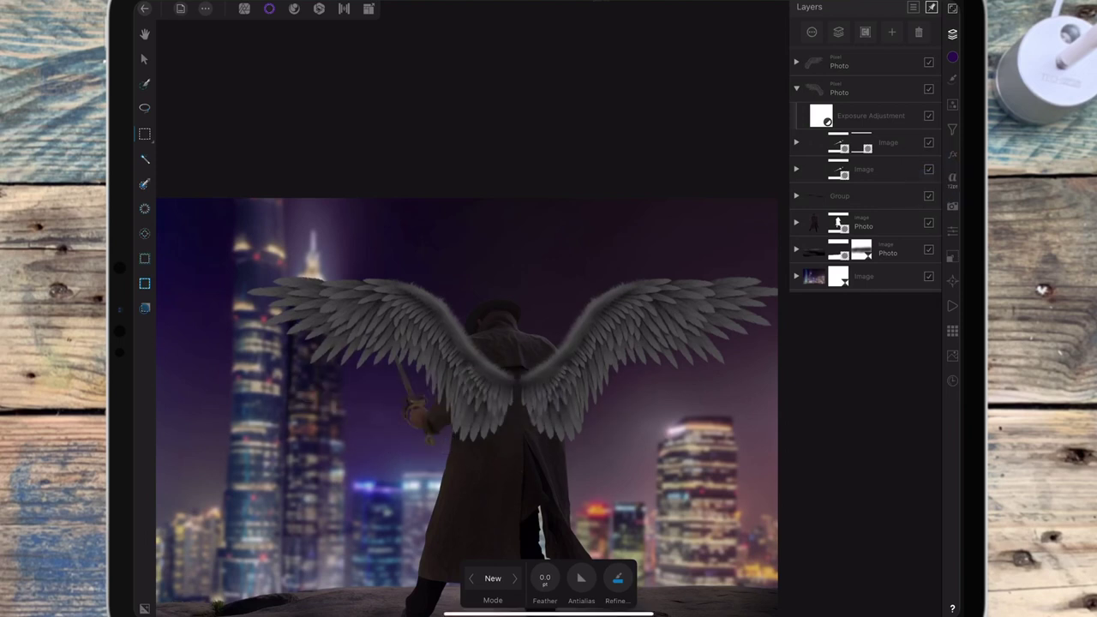
{"action": "left_click", "coordinate": [857, 143]}
{"action": "left_click", "coordinate": [244, 8]}
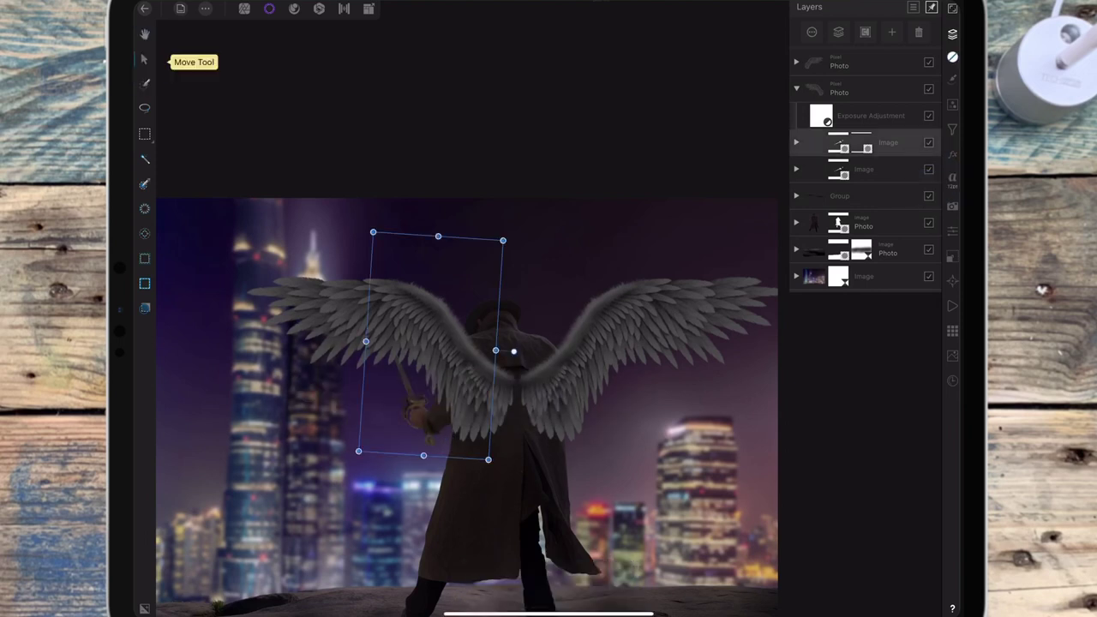
Step: Move the sword up and left in the man's hand, then select the background city layer
{"action": "left_click_drag", "start_coordinate": [441, 289], "coordinate": [419, 240]}
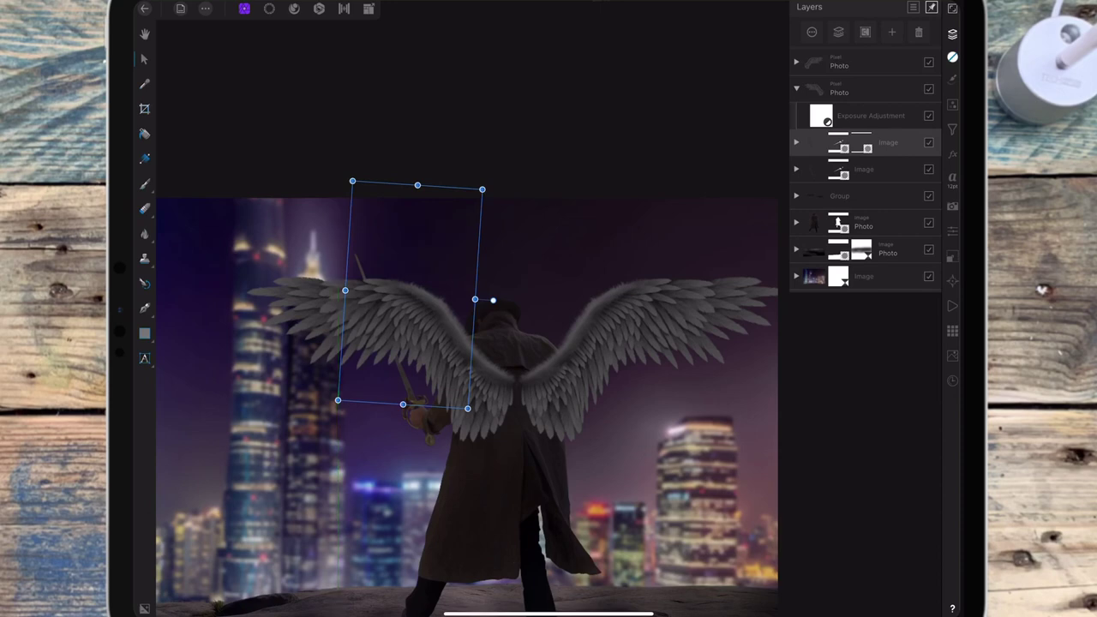
{"action": "scroll", "coordinate": [458, 339], "scroll_direction": "up", "scroll_amount": 5}
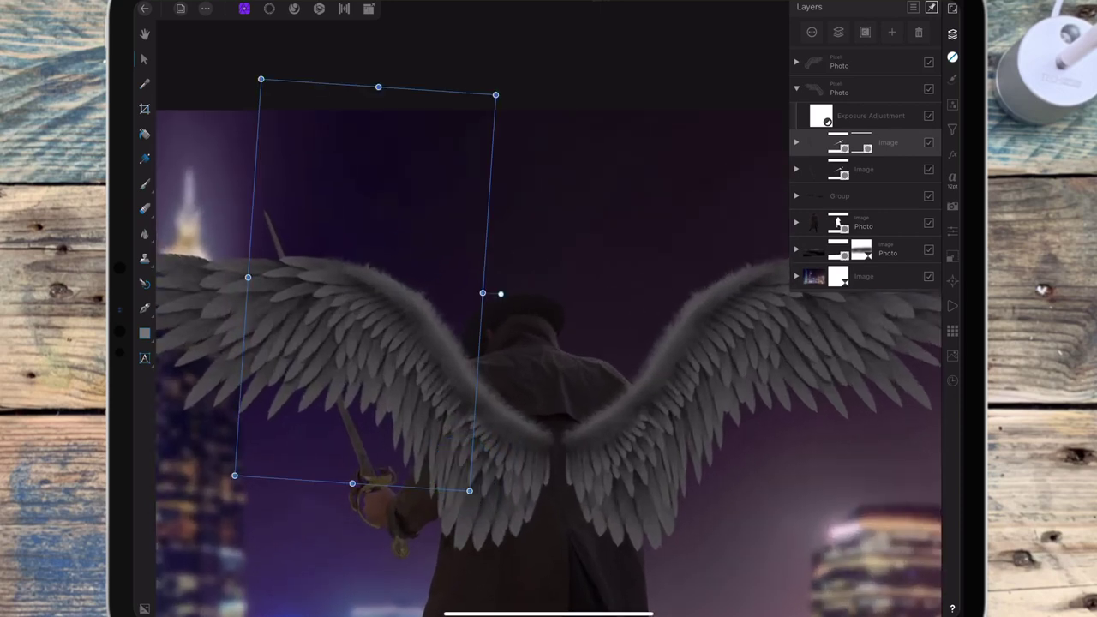
{"action": "left_click_drag", "start_coordinate": [416, 259], "coordinate": [415, 255]}
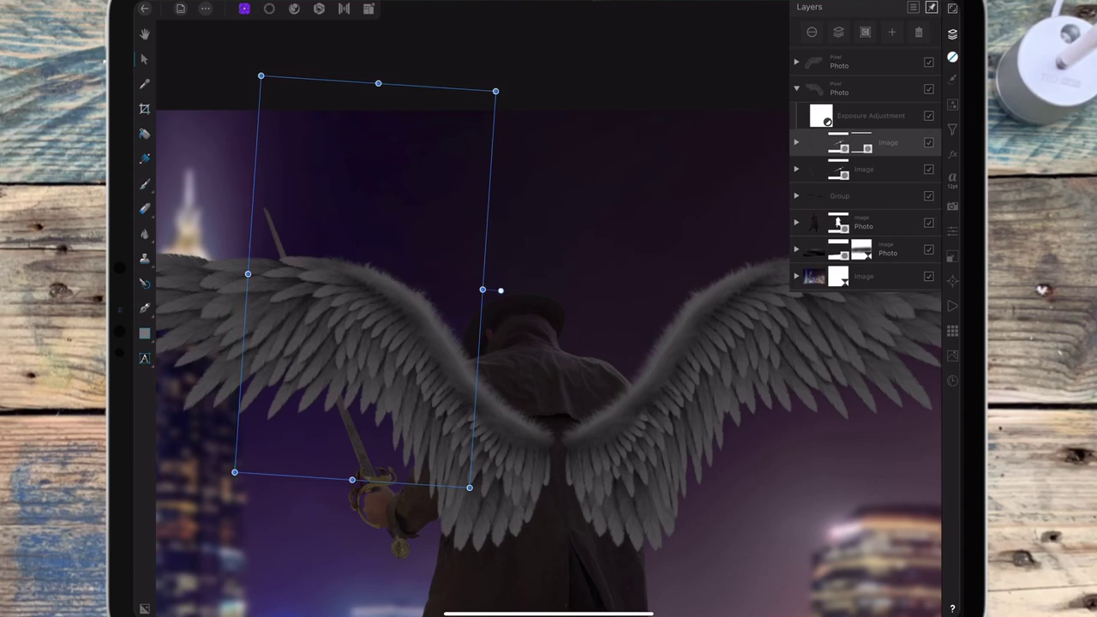
{"action": "scroll", "coordinate": [499, 298], "scroll_direction": "down", "scroll_amount": 5}
{"action": "scroll", "coordinate": [499, 299], "scroll_direction": "down", "scroll_amount": 3}
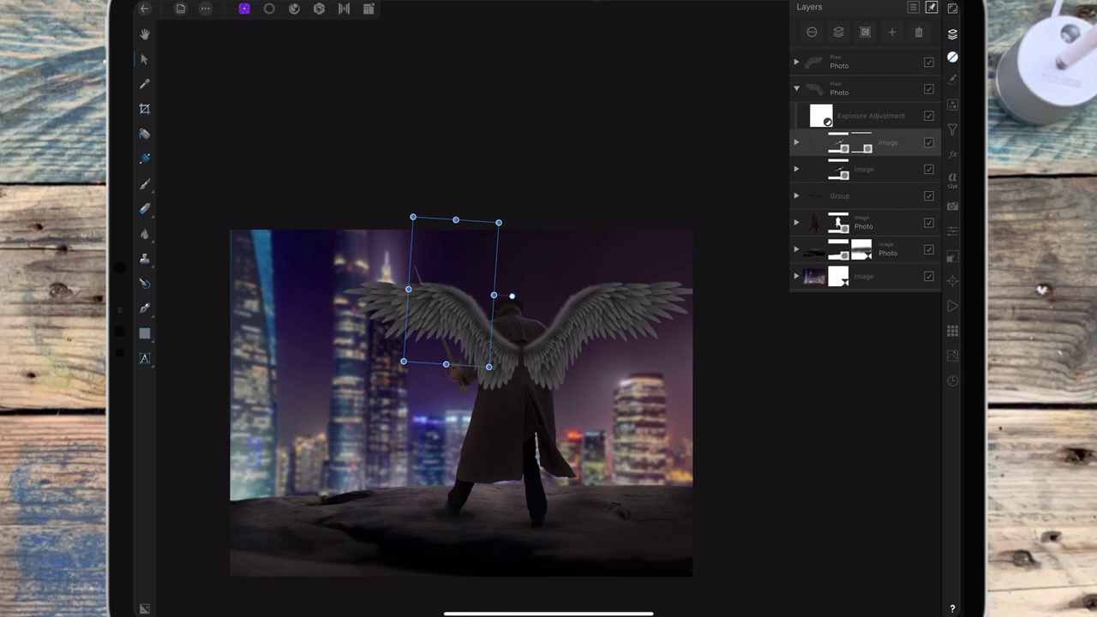
{"action": "left_click", "coordinate": [866, 277]}
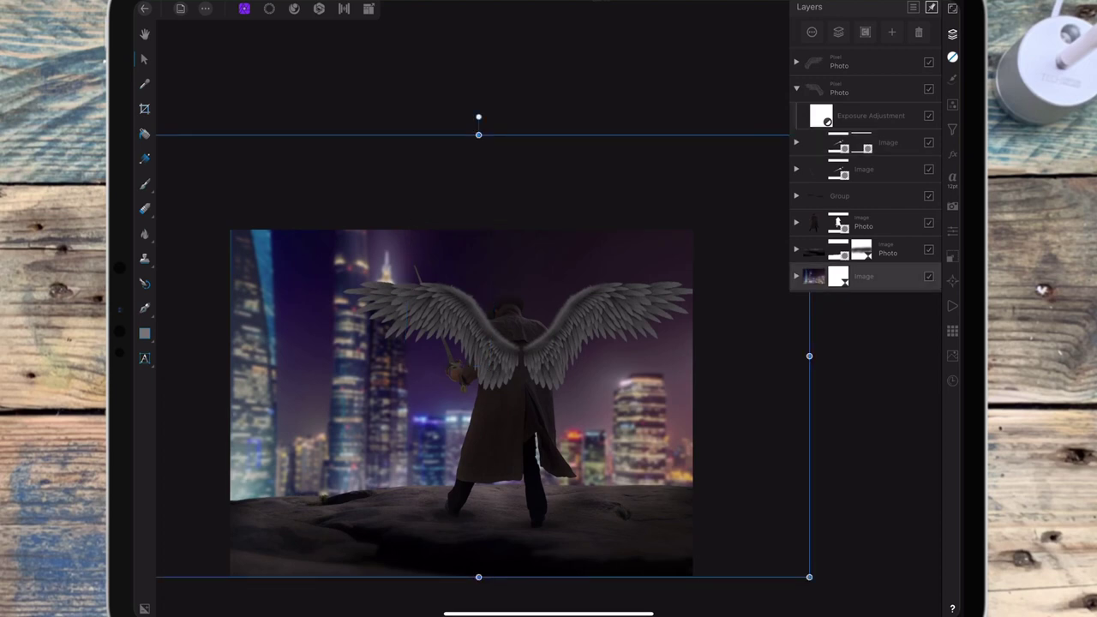
{"action": "scroll", "coordinate": [558, 347], "scroll_direction": "down", "scroll_amount": 3}
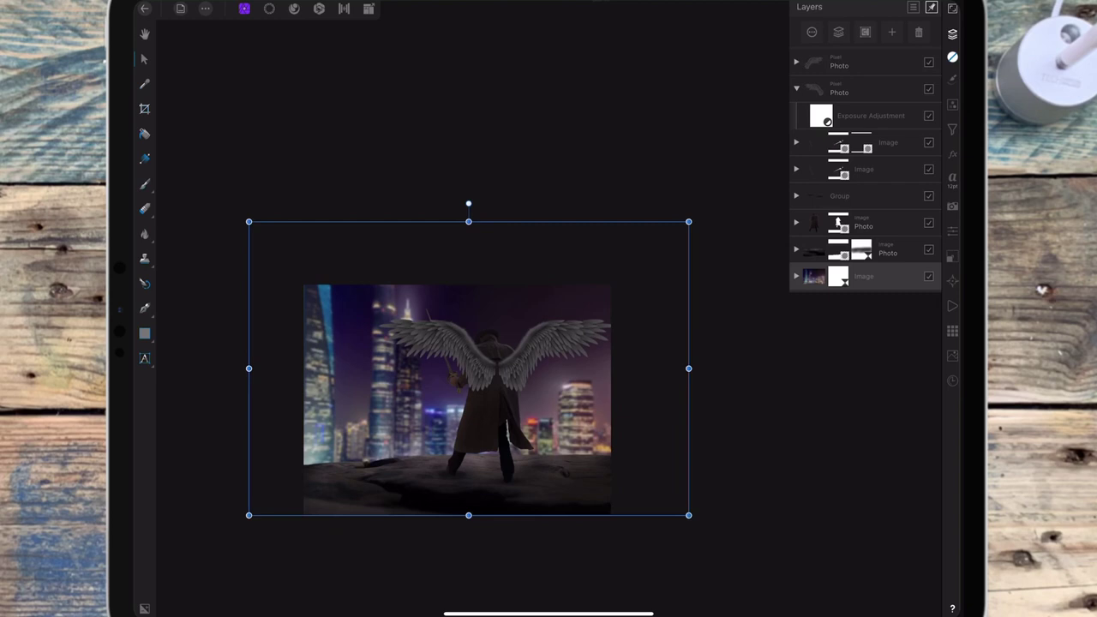
Step: Drop the opacity of the man's Pixel shading layer from 36% to 14%
{"action": "left_click", "coordinate": [796, 222]}
{"action": "left_click", "coordinate": [930, 276]}
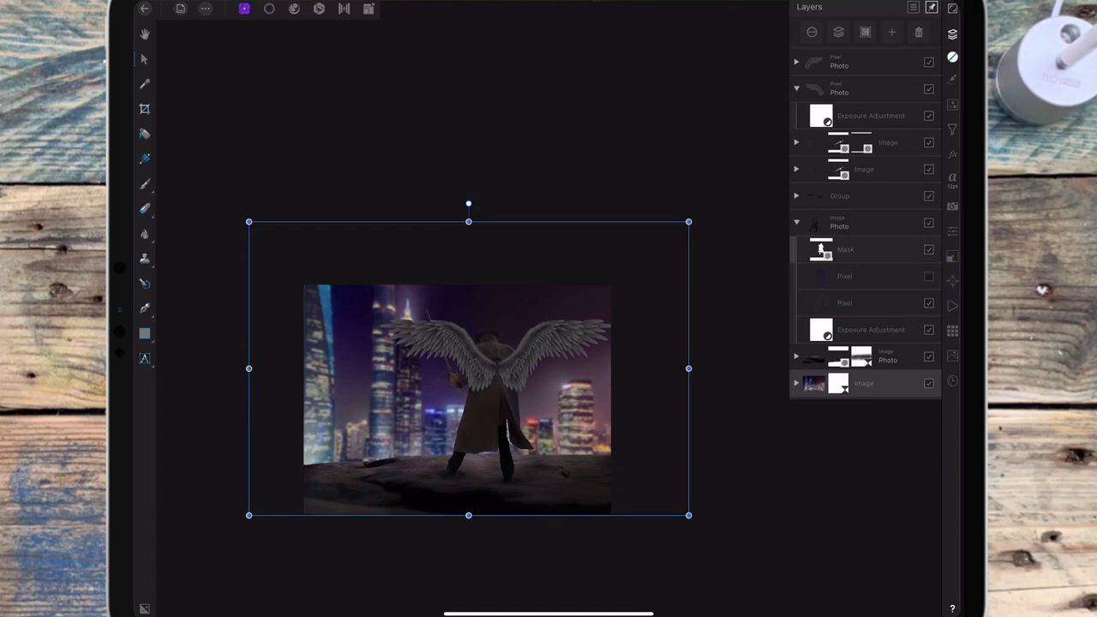
{"action": "left_click", "coordinate": [930, 276]}
{"action": "left_click", "coordinate": [845, 276]}
{"action": "left_click", "coordinate": [812, 31]}
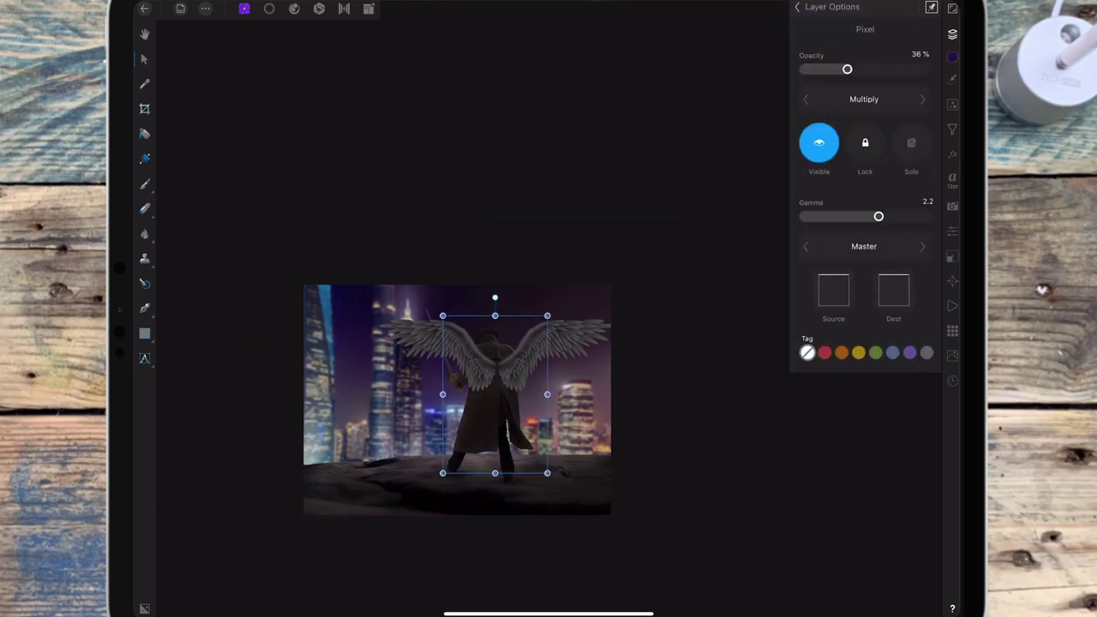
{"action": "mouse_move", "coordinate": [847, 68]}
{"action": "left_mouse_down"}
{"action": "mouse_move", "coordinate": [809, 68]}
{"action": "mouse_move", "coordinate": [827, 69]}
{"action": "left_mouse_up"}
{"action": "left_click", "coordinate": [870, 10]}
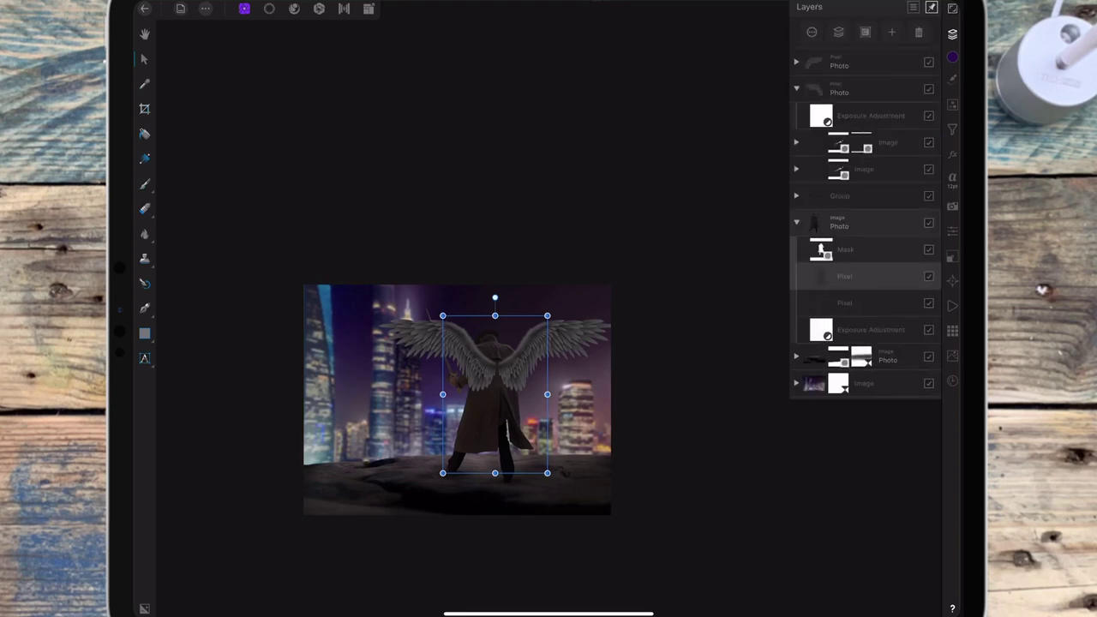
{"action": "left_click", "coordinate": [797, 88]}
{"action": "left_click", "coordinate": [796, 196]}
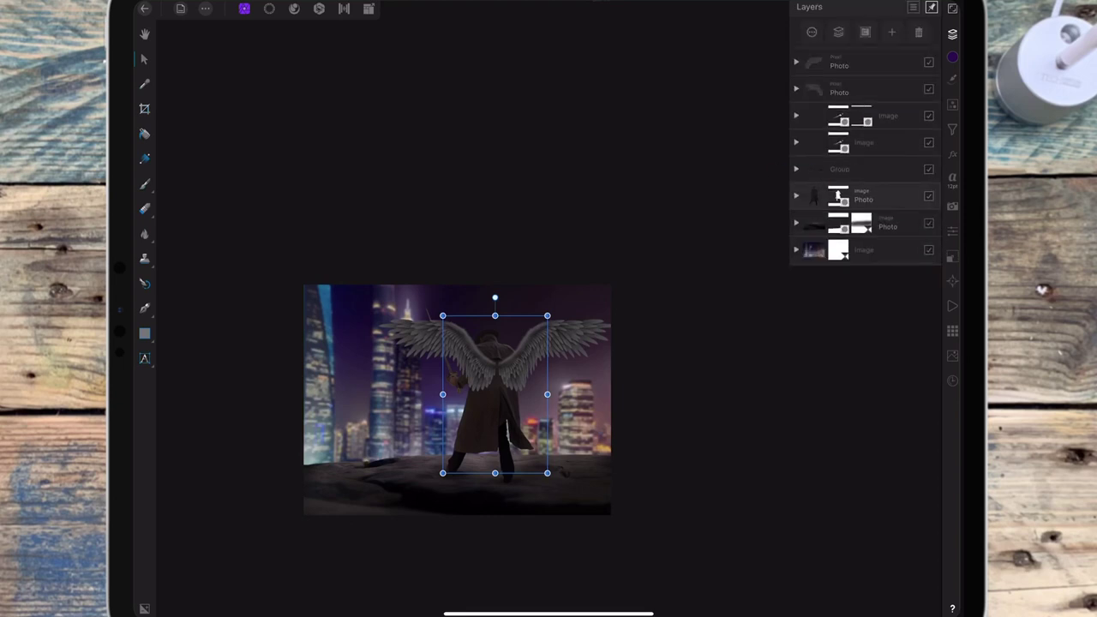
{"action": "left_click", "coordinate": [797, 250]}
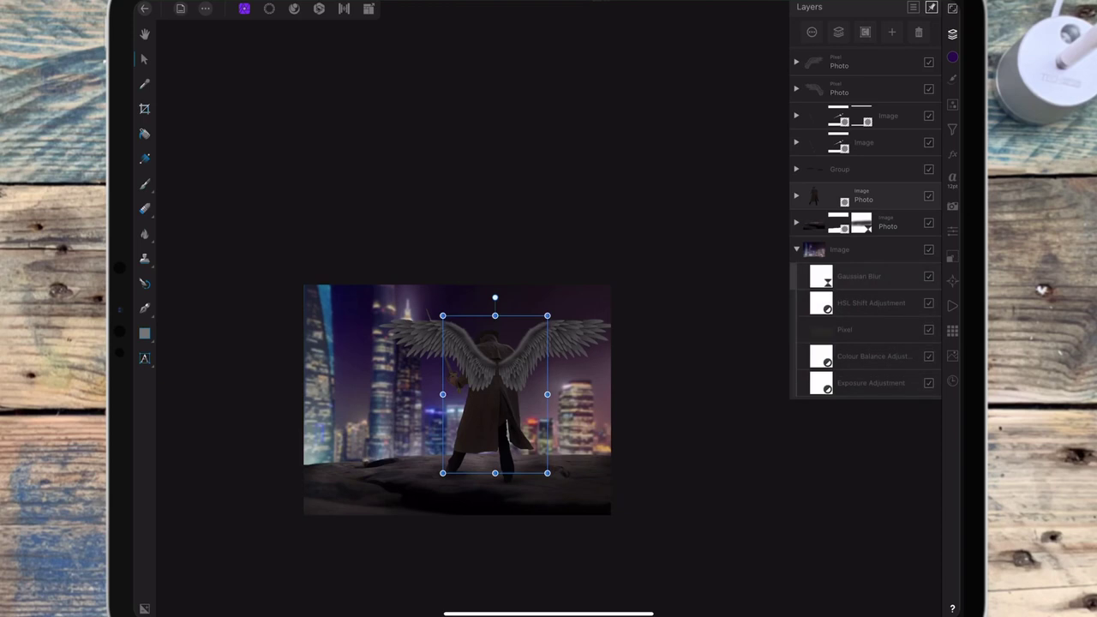
Step: Enable Protect alpha on the Gaussian Blur and enlarge the city background to about 8.97 × 5.87 in
{"action": "left_click", "coordinate": [857, 276]}
{"action": "left_click", "coordinate": [640, 577]}
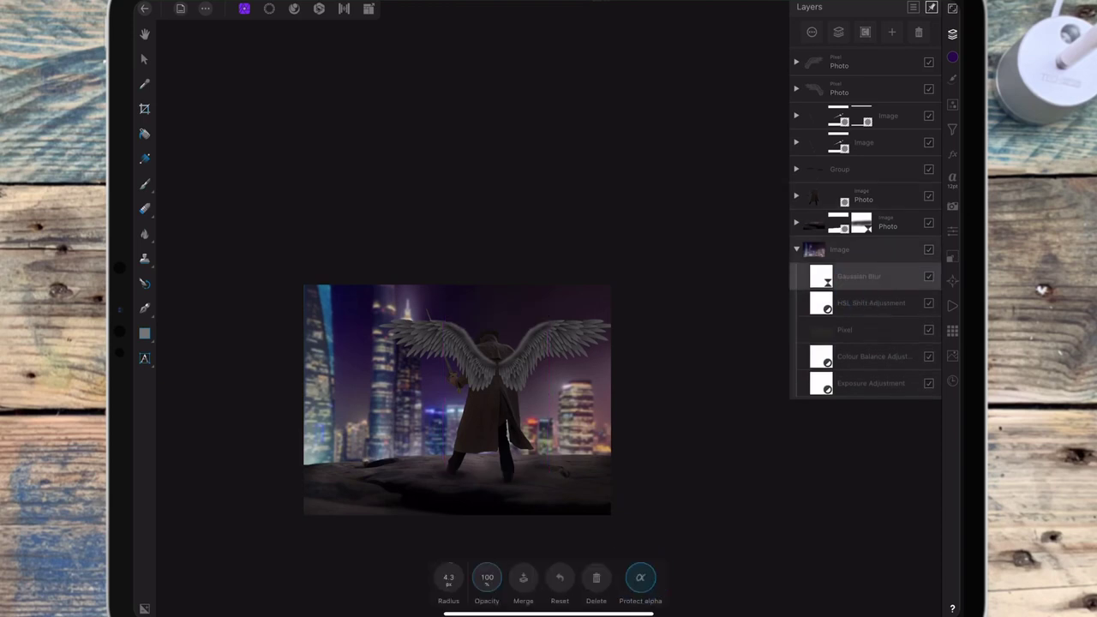
{"action": "left_click", "coordinate": [144, 59]}
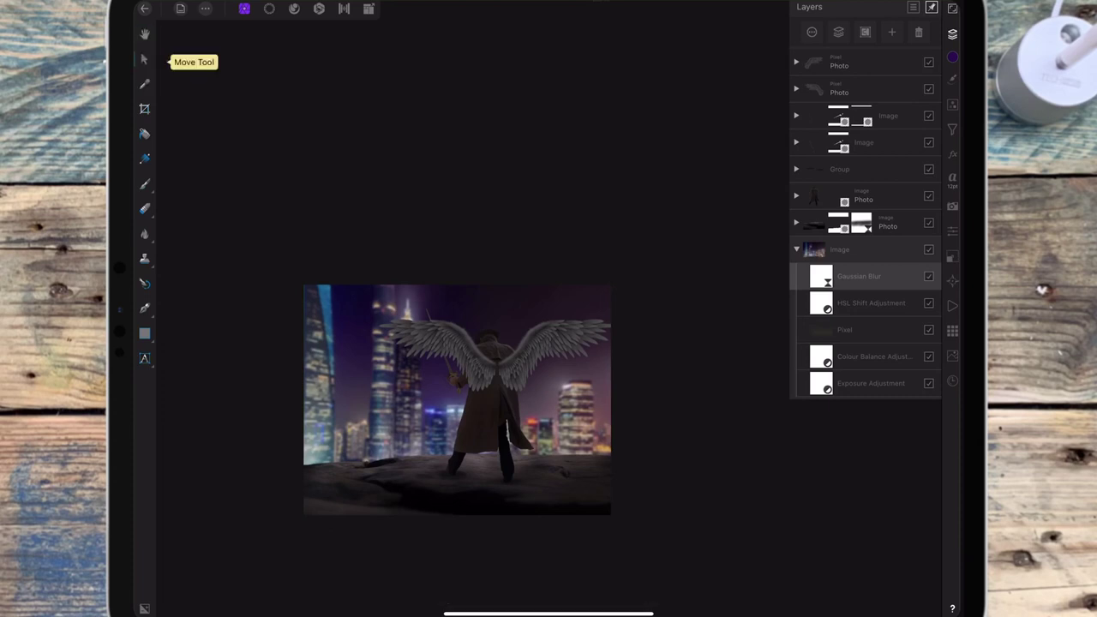
{"action": "left_click", "coordinate": [848, 250]}
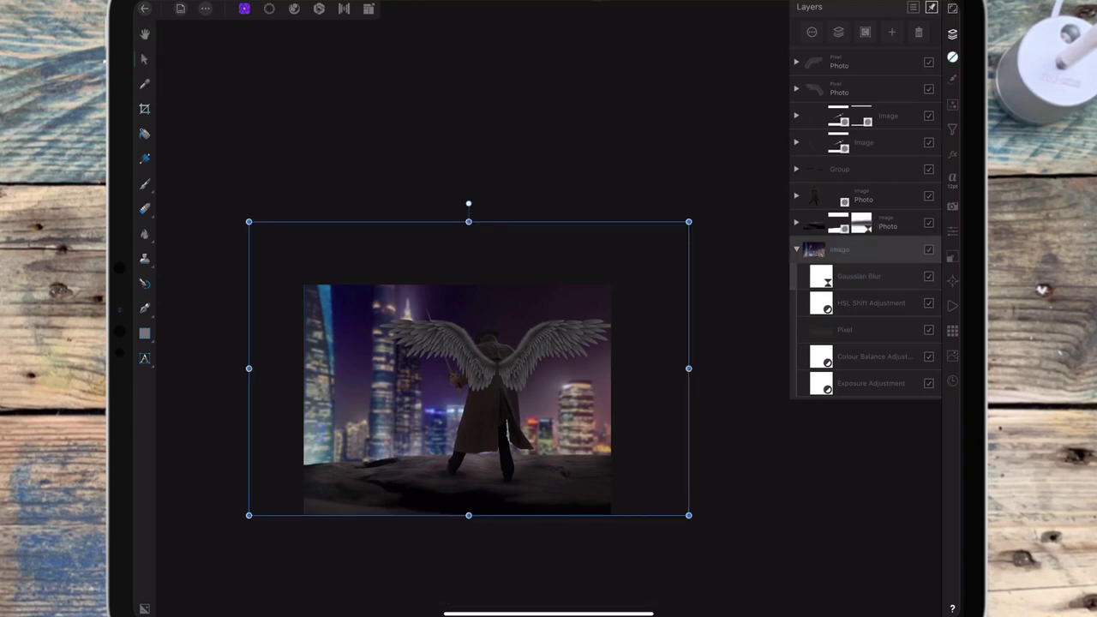
{"action": "left_click_drag", "start_coordinate": [249, 368], "coordinate": [243, 369]}
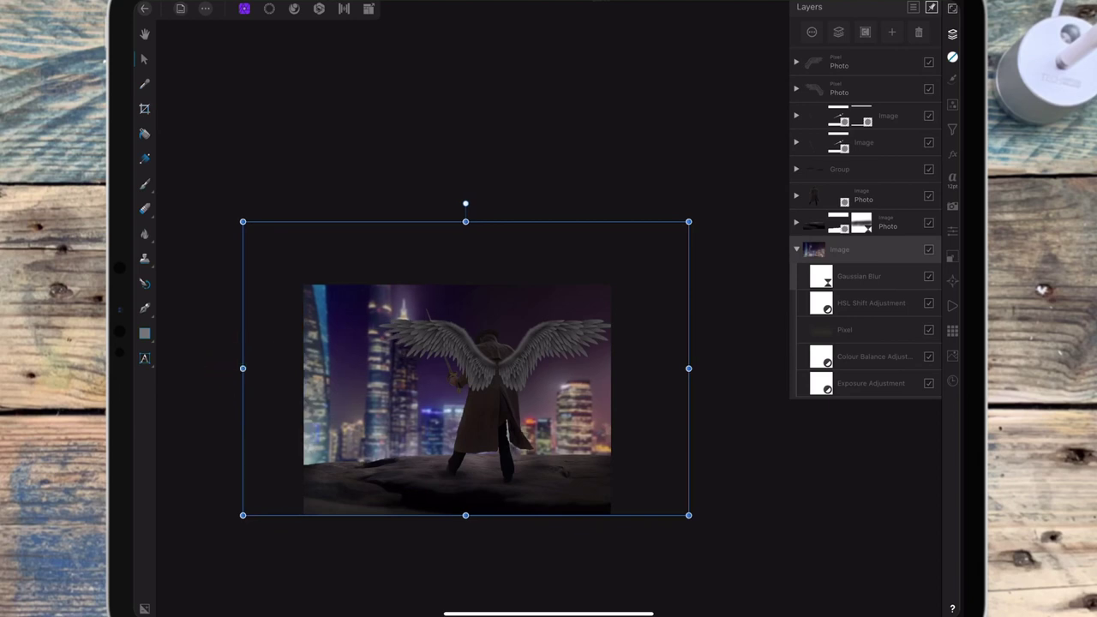
{"action": "left_click_drag", "start_coordinate": [689, 368], "coordinate": [692, 368]}
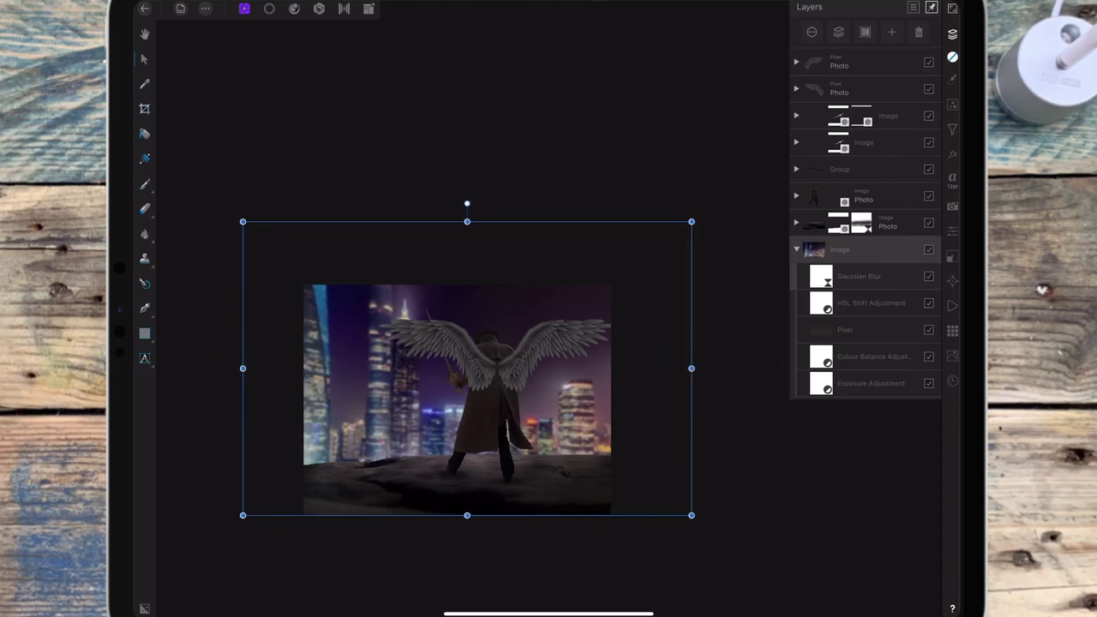
{"action": "left_click_drag", "start_coordinate": [691, 222], "coordinate": [703, 213]}
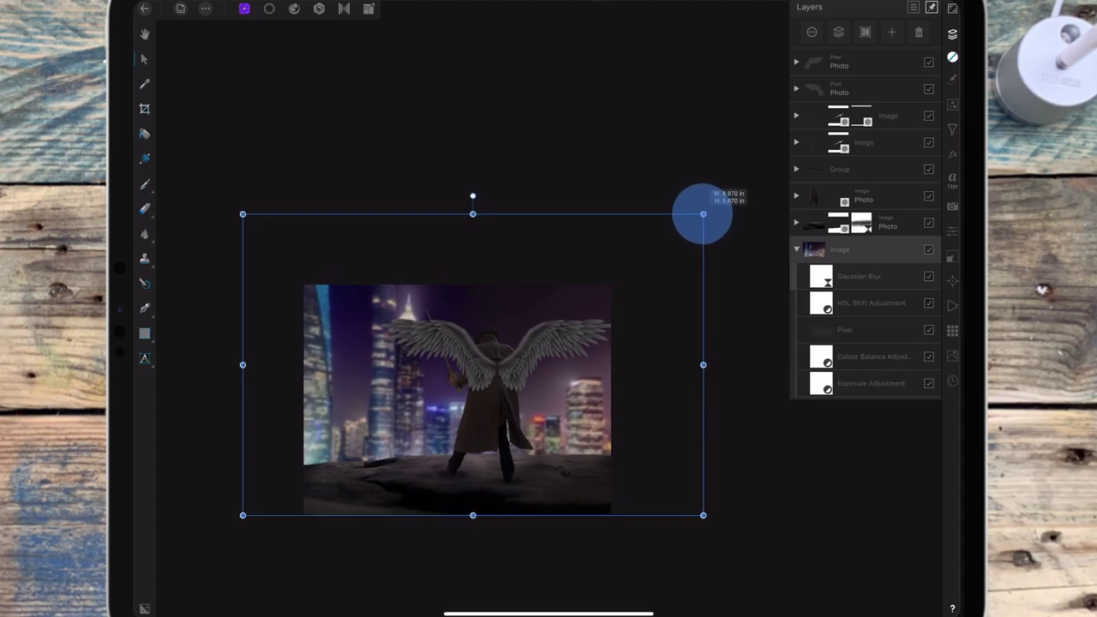
{"action": "mouse_move", "coordinate": [661, 355]}
{"action": "left_mouse_down"}
{"action": "mouse_move", "coordinate": [666, 362]}
{"action": "mouse_move", "coordinate": [665, 349]}
{"action": "left_mouse_up"}
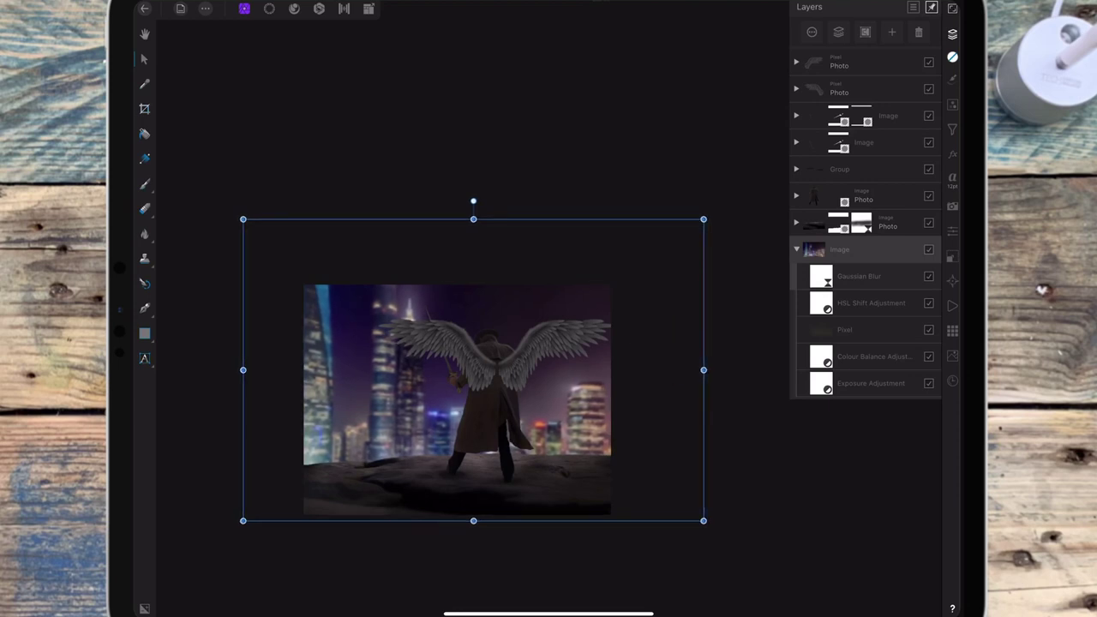
{"action": "key", "text": "ctrl+d"}
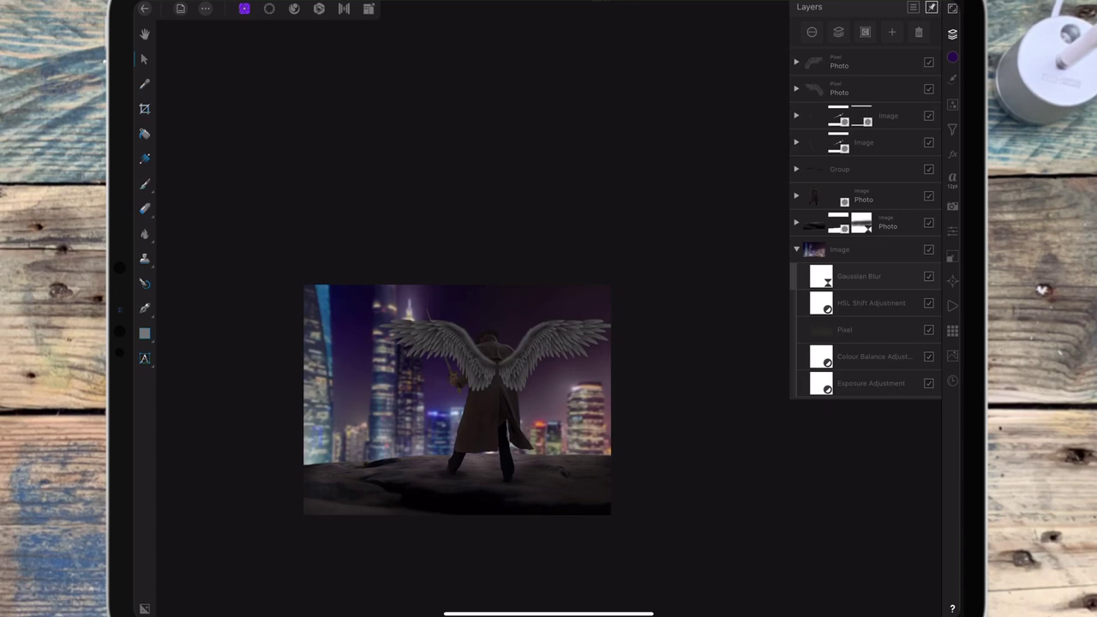
Step: Place the rain image into the composite and scale it down to the photo's size
{"action": "left_click", "coordinate": [206, 9]}
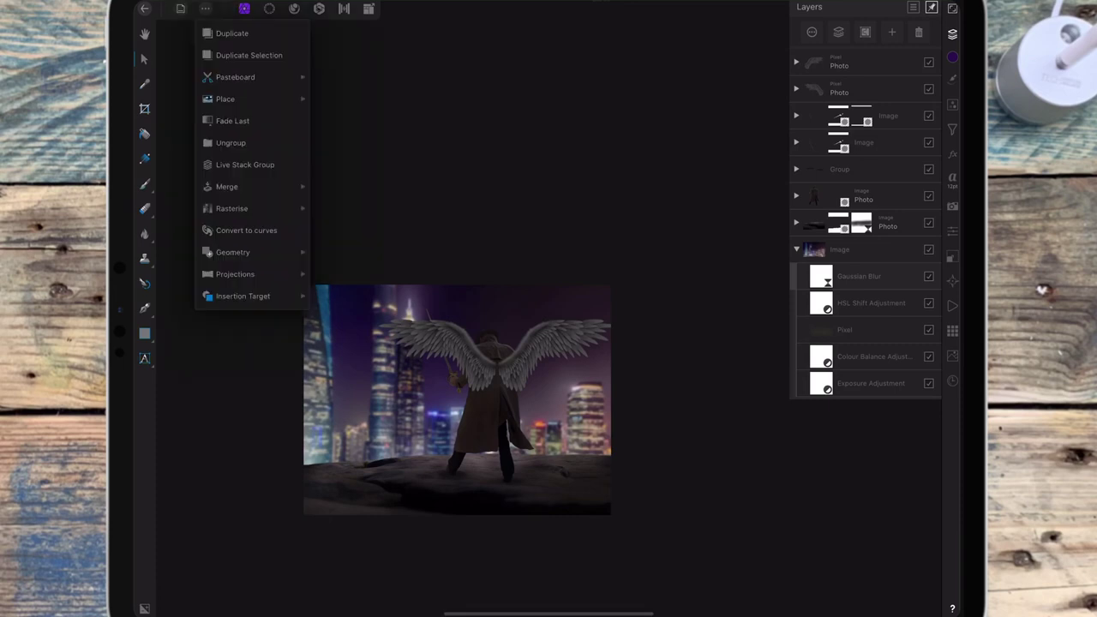
{"action": "left_click", "coordinate": [248, 86]}
{"action": "left_click", "coordinate": [343, 85]}
{"action": "left_click_drag", "start_coordinate": [643, 352], "coordinate": [630, 351]}
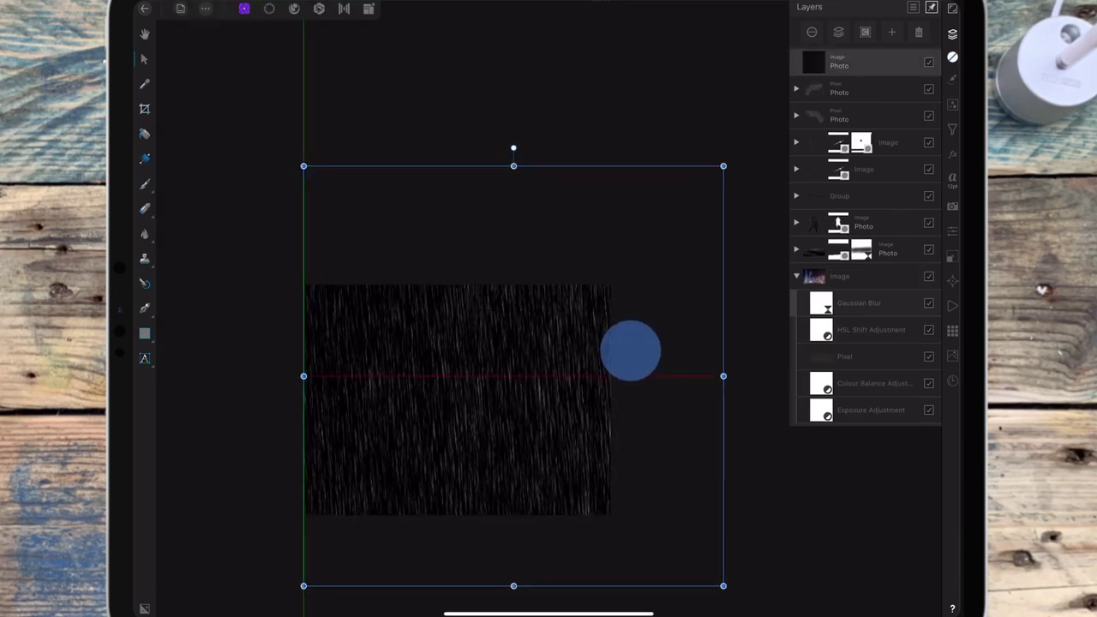
{"action": "left_click_drag", "start_coordinate": [723, 167], "coordinate": [620, 292]}
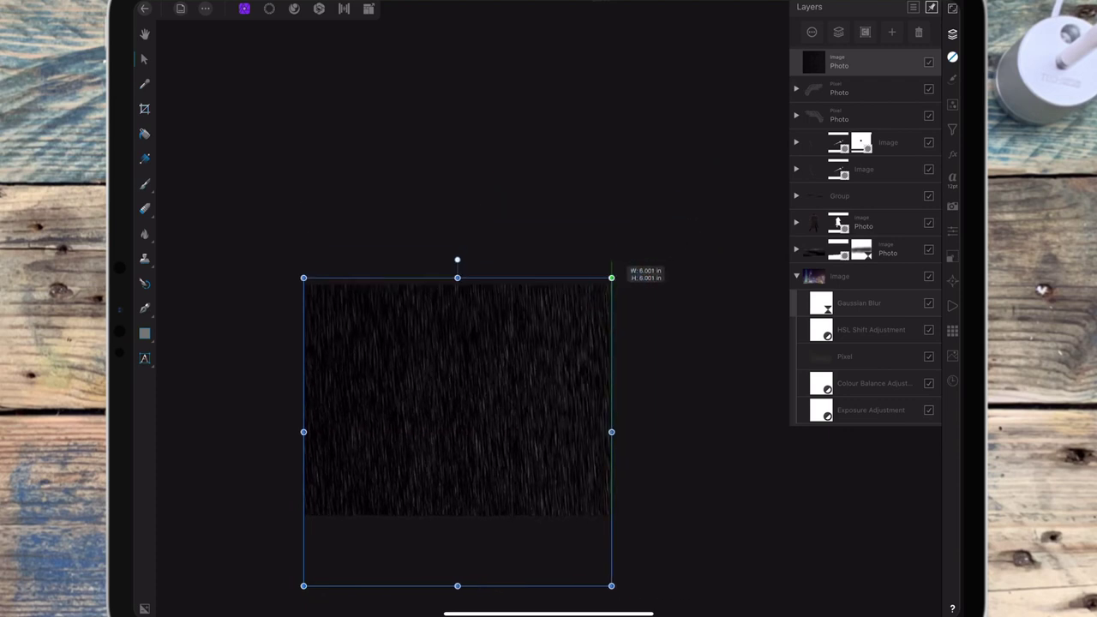
{"action": "left_click_drag", "start_coordinate": [669, 263], "coordinate": [626, 274]}
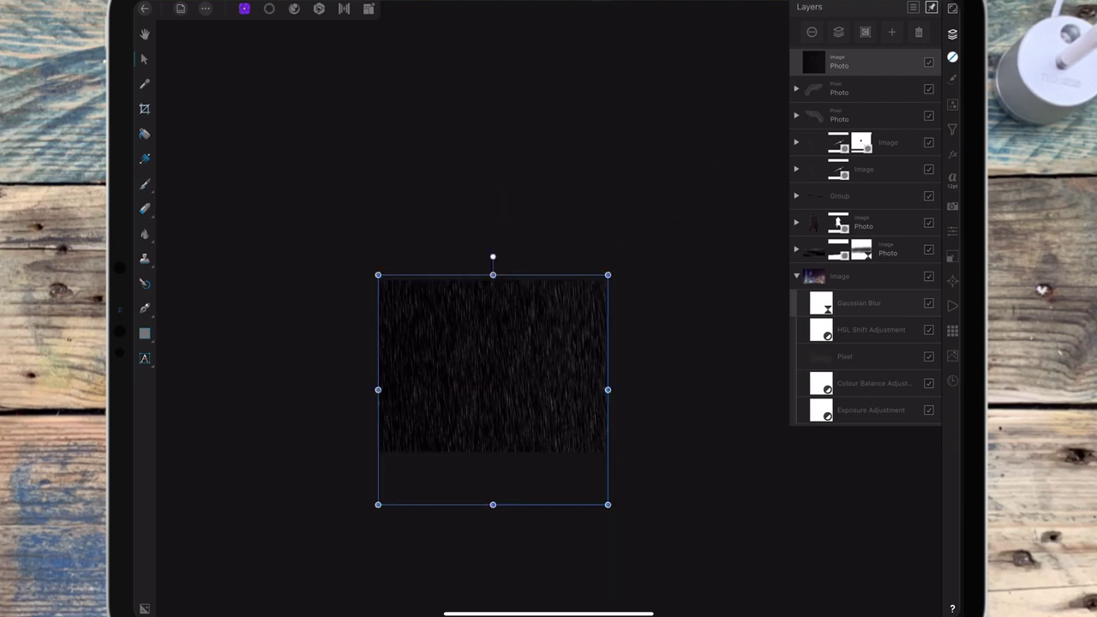
Step: Set the rain layer to Screen blend mode at 38% opacity
{"action": "left_click", "coordinate": [839, 62]}
{"action": "left_click", "coordinate": [865, 99]}
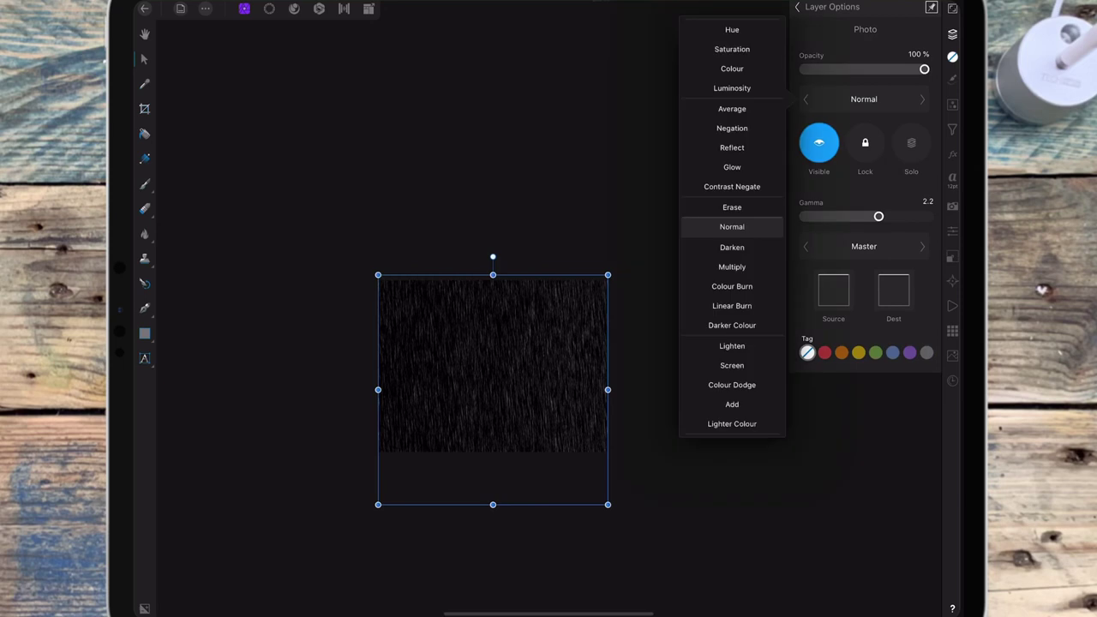
{"action": "left_click", "coordinate": [732, 361]}
{"action": "left_click_drag", "start_coordinate": [924, 70], "coordinate": [888, 69]}
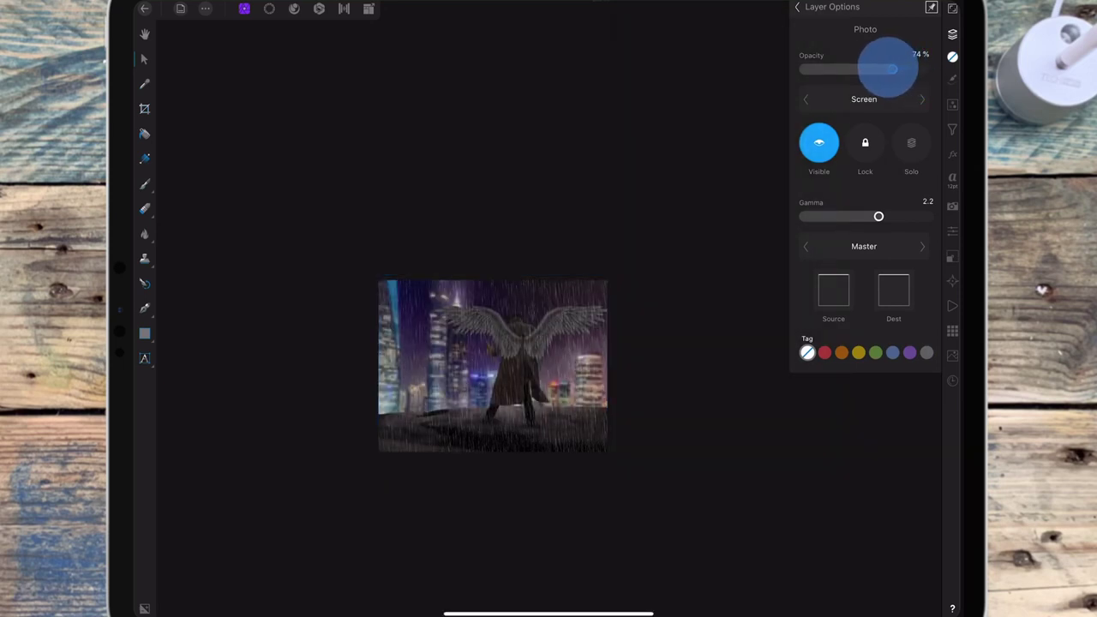
{"action": "left_click_drag", "start_coordinate": [888, 68], "coordinate": [890, 68]}
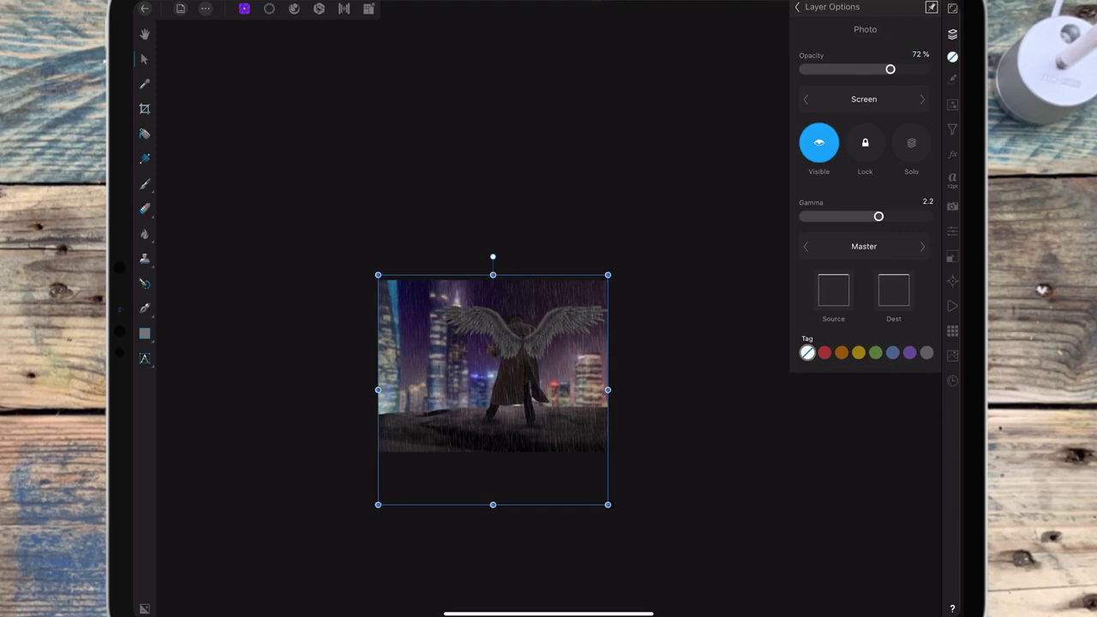
{"action": "scroll", "coordinate": [601, 386], "scroll_direction": "up", "scroll_amount": 5}
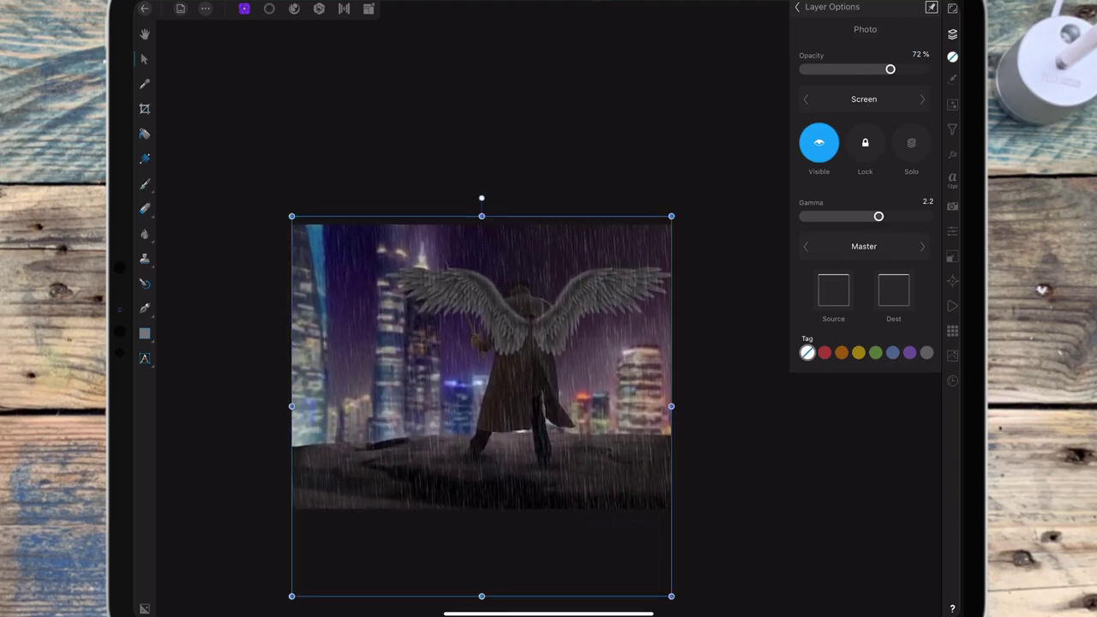
{"action": "left_click_drag", "start_coordinate": [891, 69], "coordinate": [848, 68]}
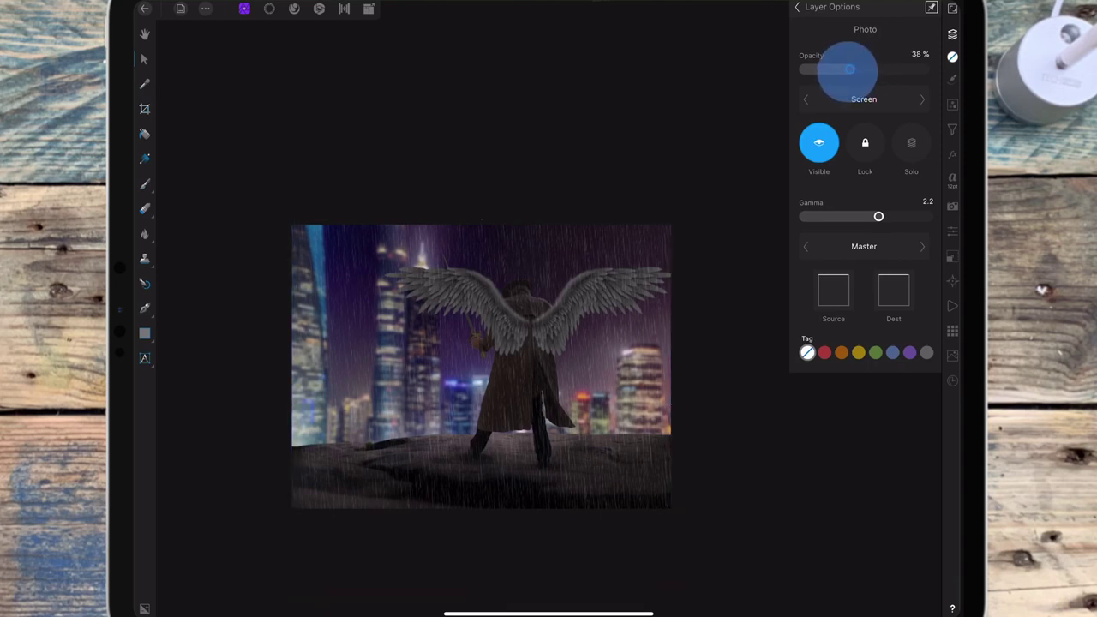
{"action": "left_click_drag", "start_coordinate": [848, 69], "coordinate": [849, 69]}
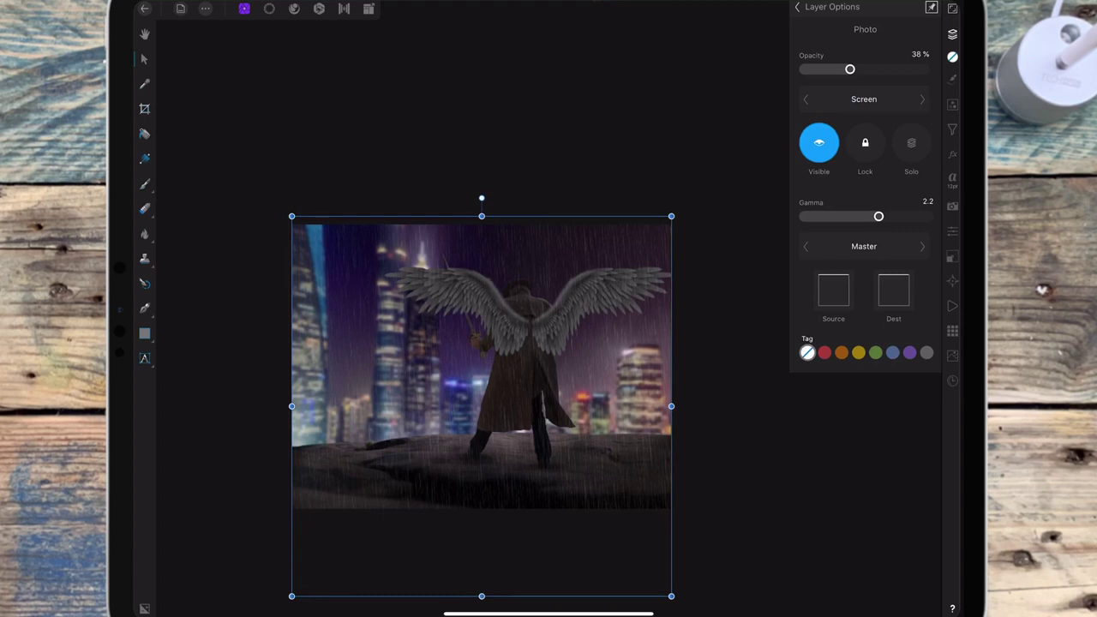
{"action": "left_click", "coordinate": [797, 7]}
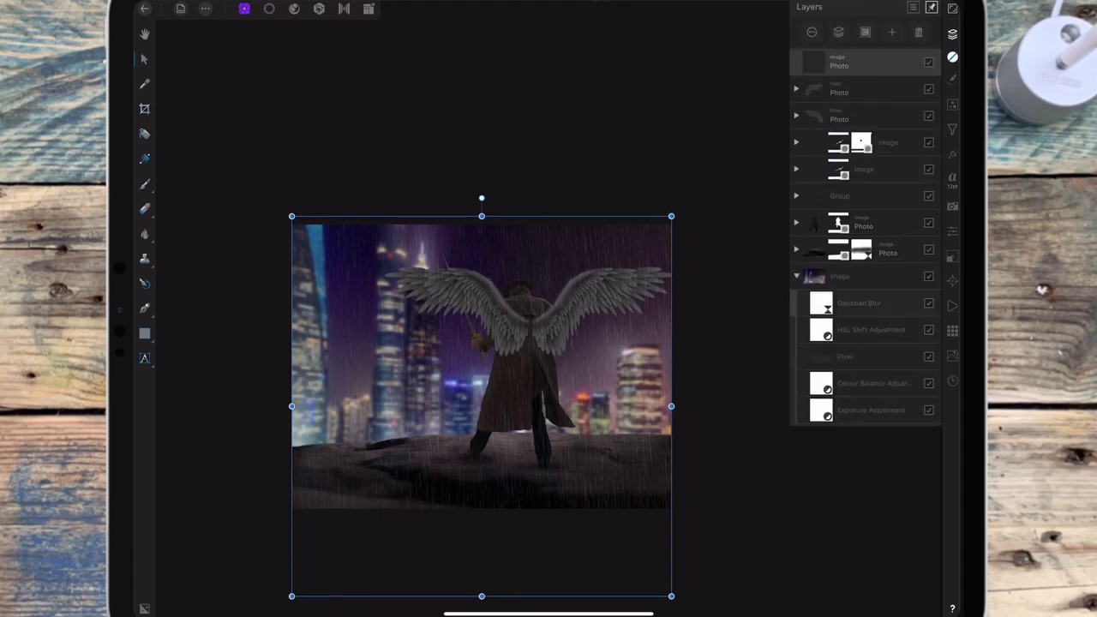
Step: Add a new blank pixel layer from the Layers panel
{"action": "left_click", "coordinate": [952, 78]}
{"action": "left_click", "coordinate": [953, 78]}
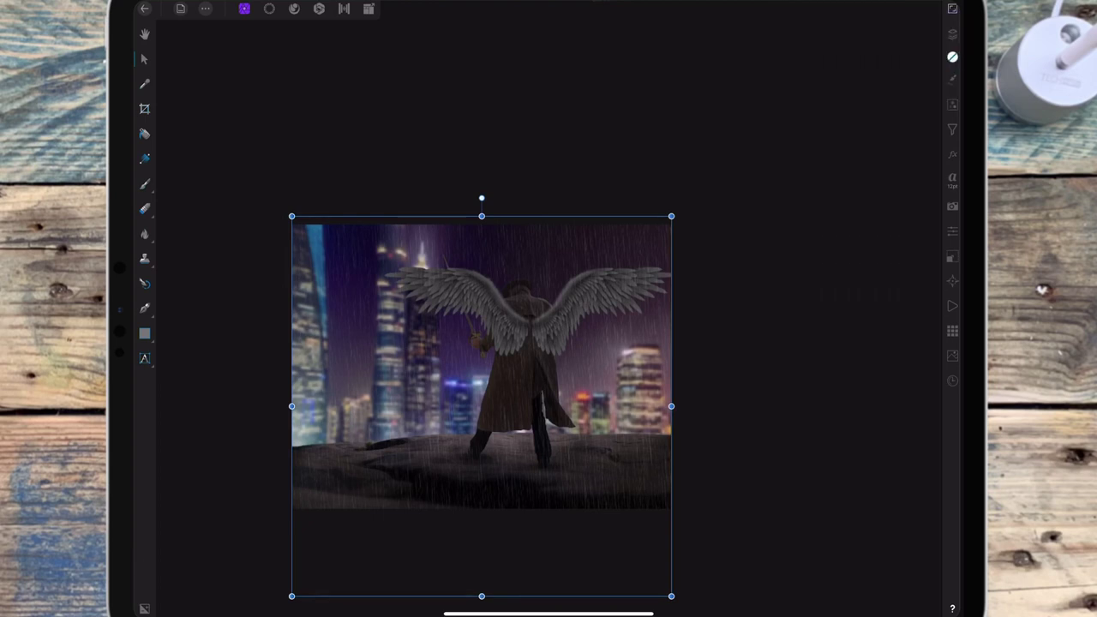
{"action": "left_click", "coordinate": [953, 34]}
{"action": "left_click", "coordinate": [892, 32]}
{"action": "left_click", "coordinate": [870, 73]}
Step: Choose a brush from the splashes category and shrink its width to about 443 px
{"action": "left_click", "coordinate": [953, 78]}
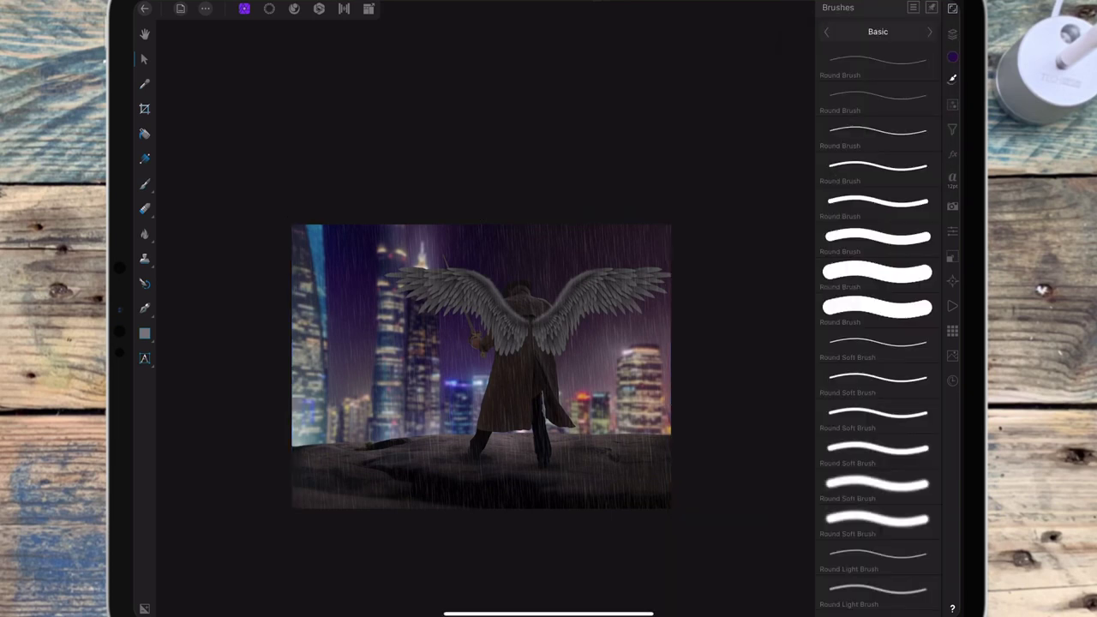
{"action": "left_click", "coordinate": [878, 32]}
{"action": "left_click", "coordinate": [758, 173]}
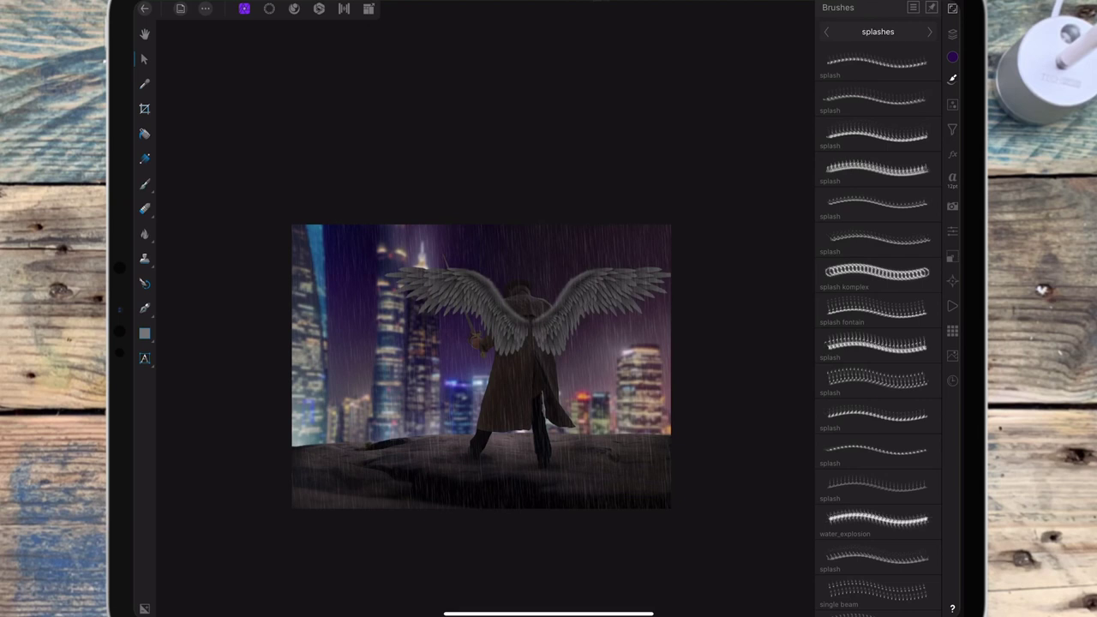
{"action": "left_click", "coordinate": [952, 78]}
{"action": "left_click", "coordinate": [379, 577]}
{"action": "left_click", "coordinate": [380, 577]}
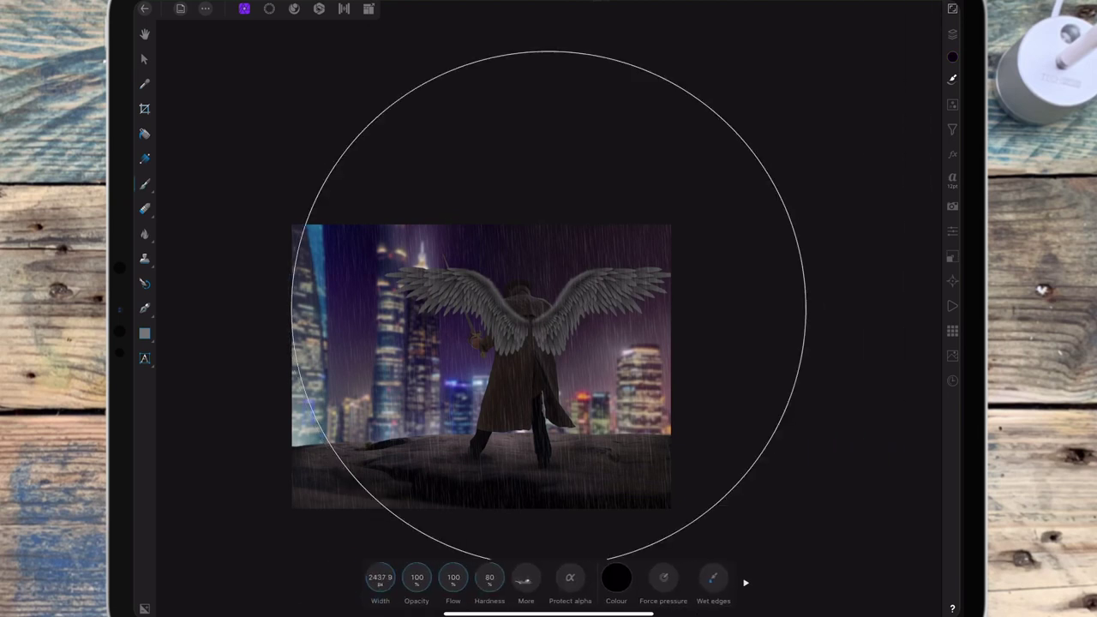
{"action": "left_click_drag", "start_coordinate": [379, 577], "coordinate": [323, 583]}
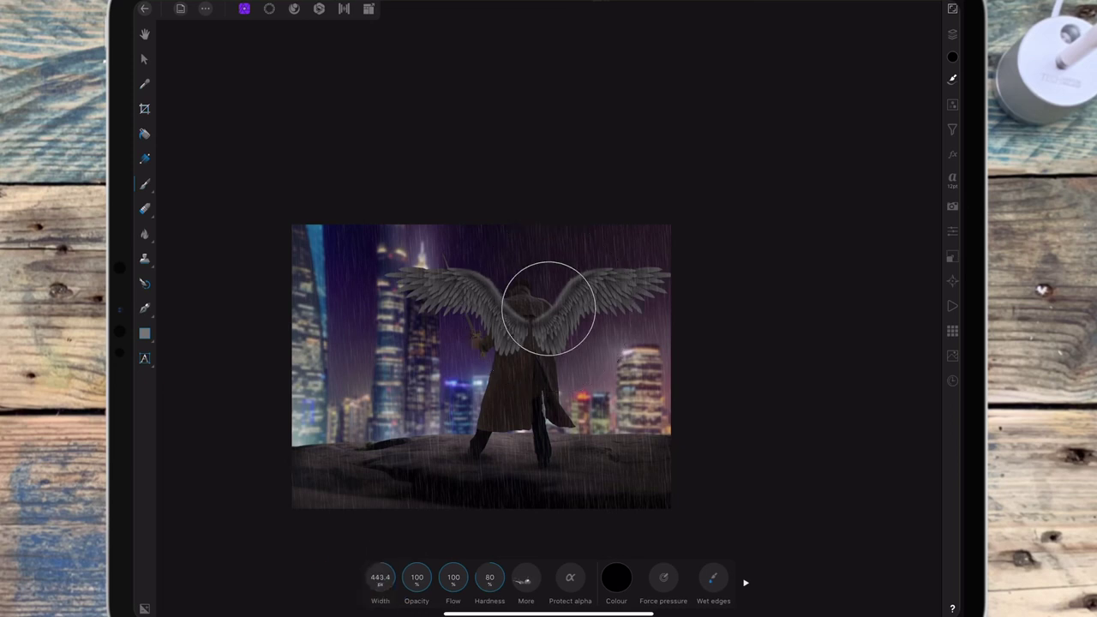
Step: Set the brush colour to white and narrow the width to about 196 px
{"action": "left_click", "coordinate": [616, 577]}
{"action": "left_click", "coordinate": [674, 467]}
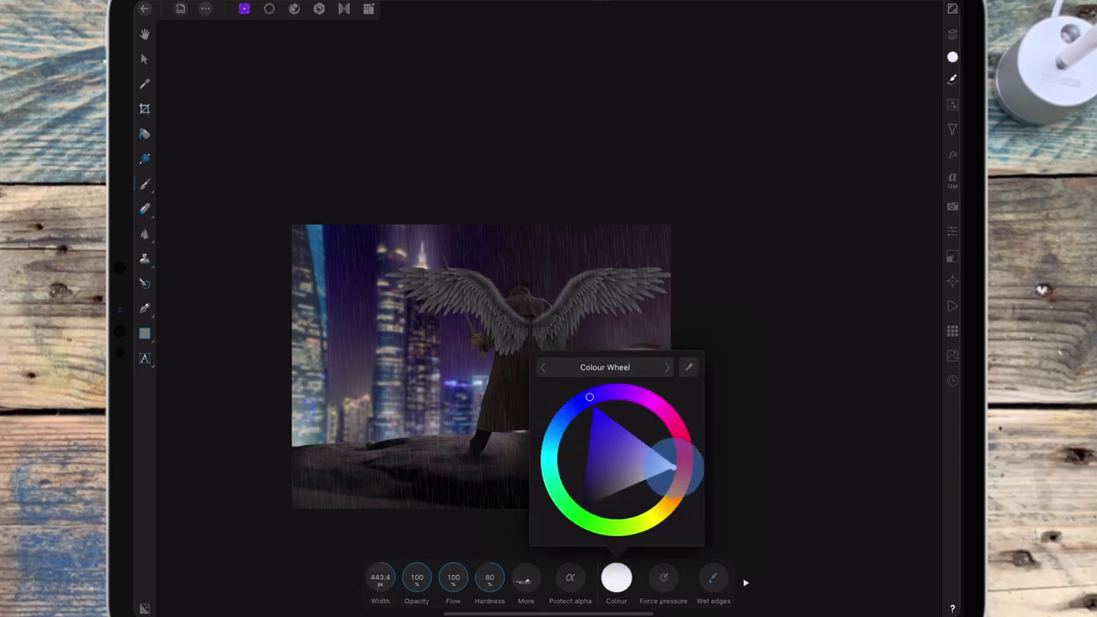
{"action": "left_click", "coordinate": [616, 577]}
{"action": "left_click_drag", "start_coordinate": [380, 577], "coordinate": [283, 583]}
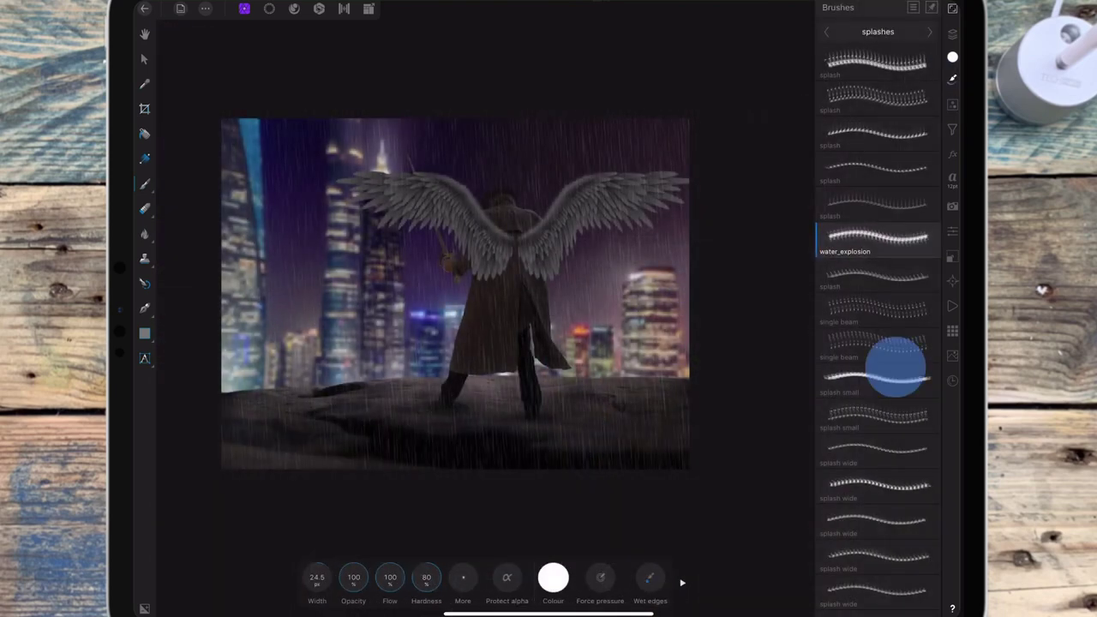
Step: Browse the splashes set and pick a different splash brush
{"action": "left_click_drag", "start_coordinate": [896, 367], "coordinate": [911, 245]}
{"action": "left_click_drag", "start_coordinate": [895, 337], "coordinate": [907, 243]}
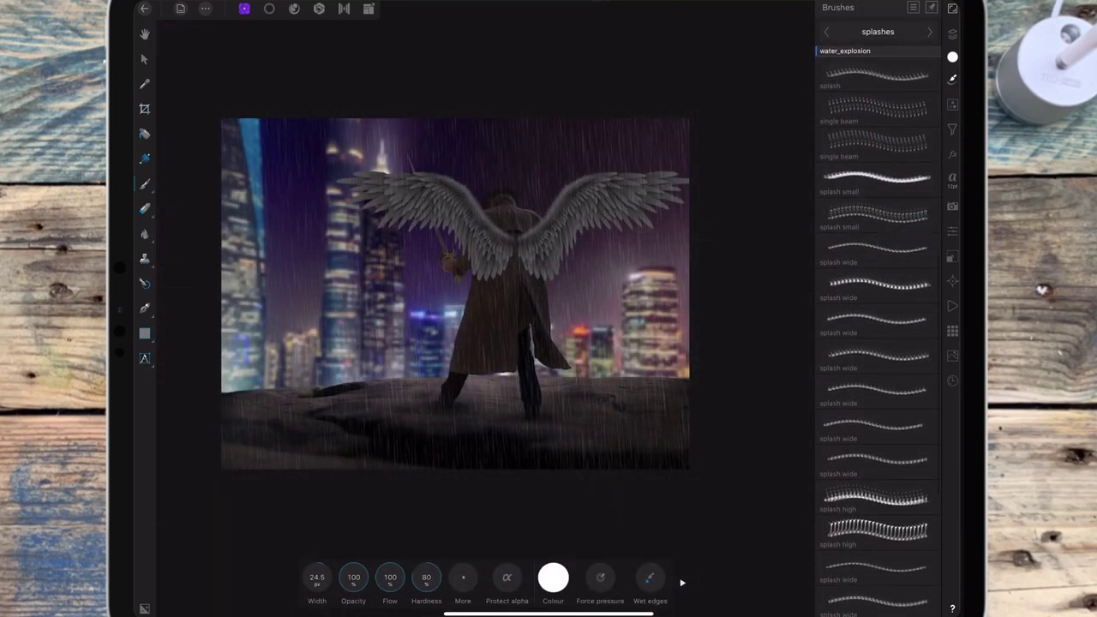
{"action": "left_click_drag", "start_coordinate": [900, 360], "coordinate": [901, 260]}
{"action": "left_click_drag", "start_coordinate": [899, 369], "coordinate": [899, 272]}
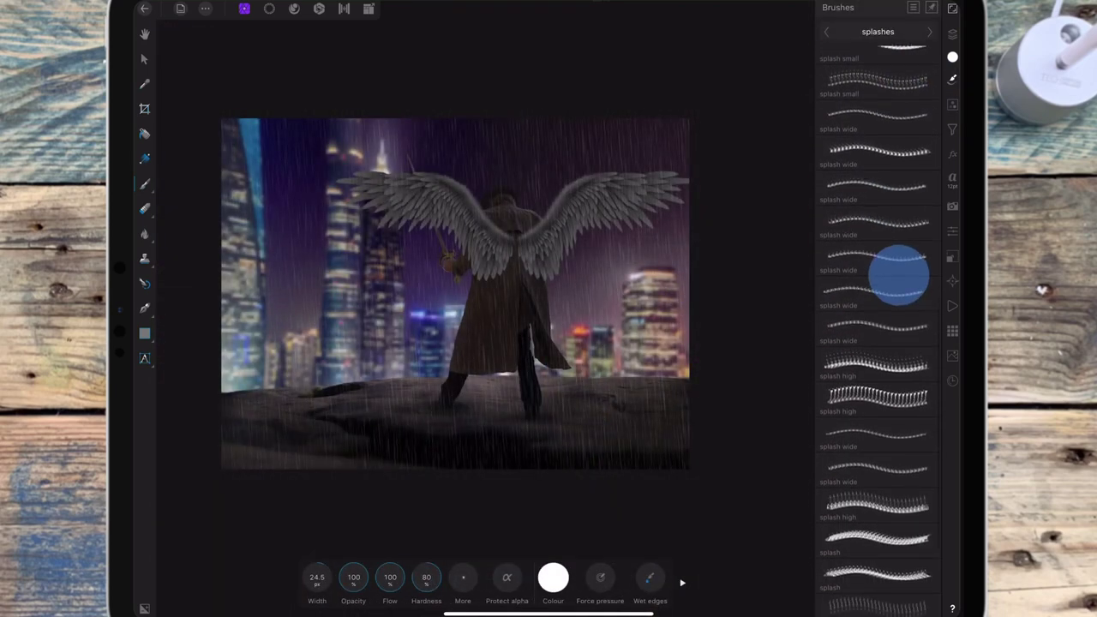
{"action": "left_click_drag", "start_coordinate": [889, 313], "coordinate": [902, 233]}
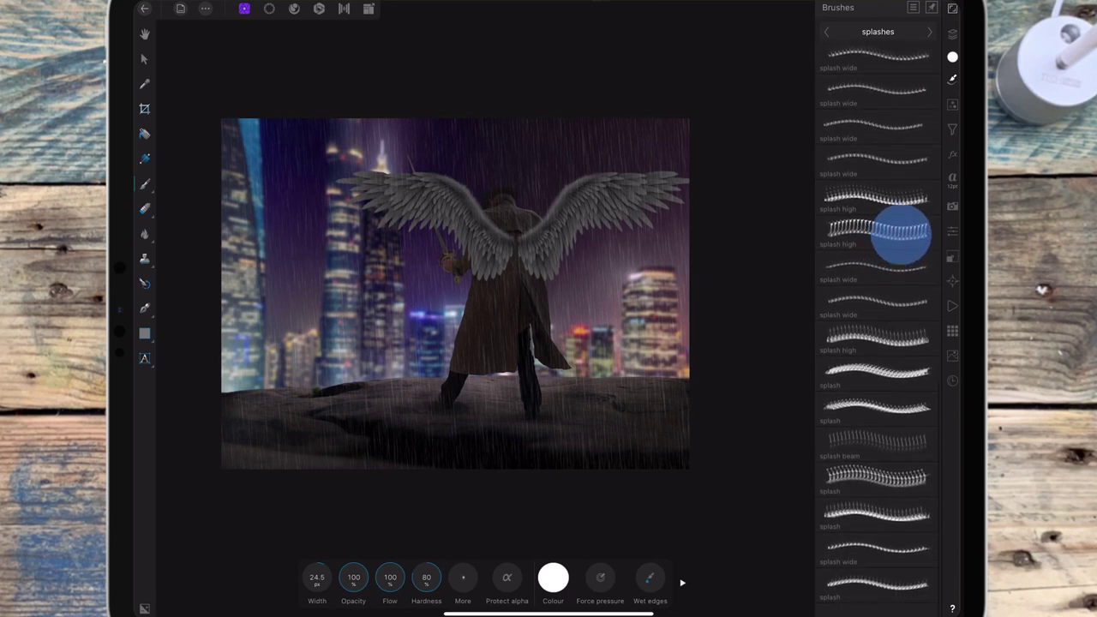
{"action": "left_click", "coordinate": [892, 294]}
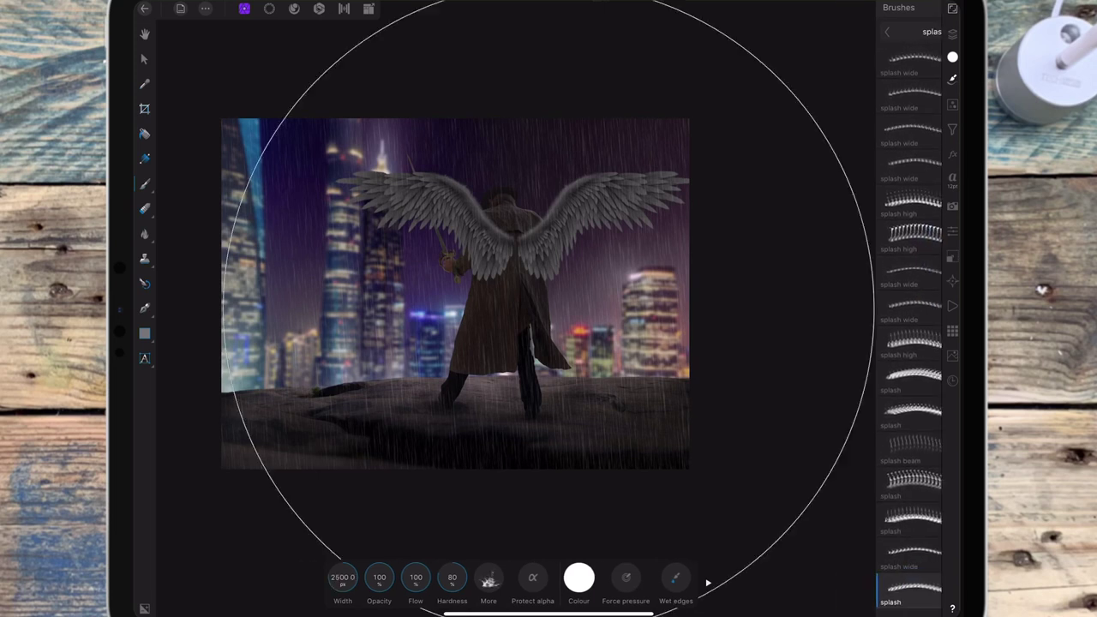
Step: Reduce the brush to 25.2 px and dab six white splashes across the rocky ground
{"action": "left_click_drag", "start_coordinate": [380, 577], "coordinate": [282, 583]}
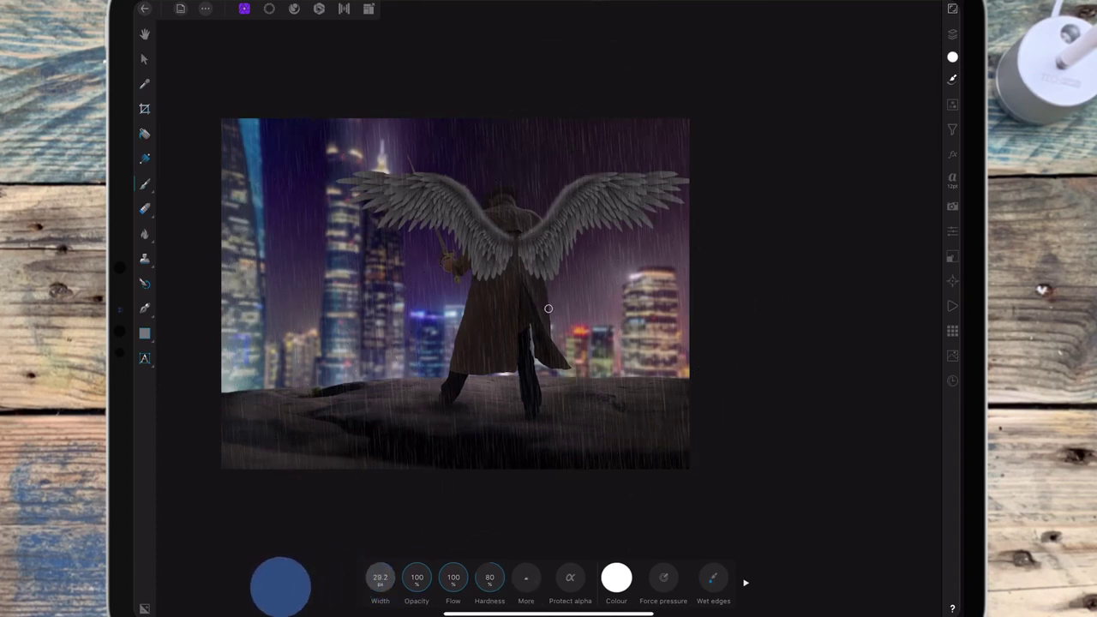
{"action": "scroll", "coordinate": [468, 408], "scroll_direction": "up", "scroll_amount": 5}
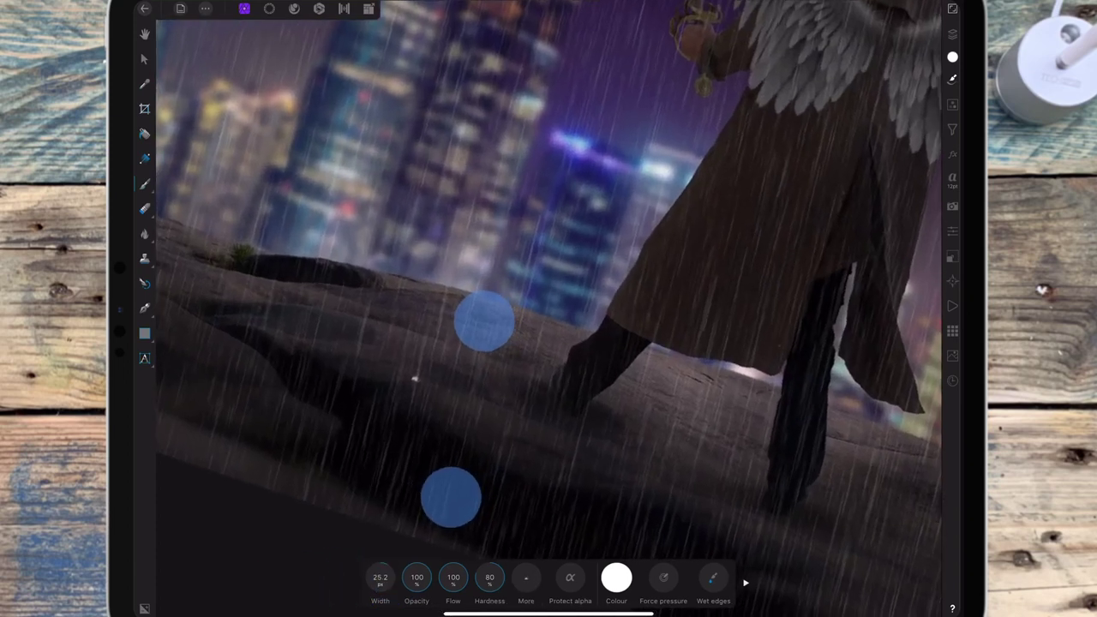
{"action": "scroll", "coordinate": [618, 399], "scroll_direction": "left", "scroll_amount": 1}
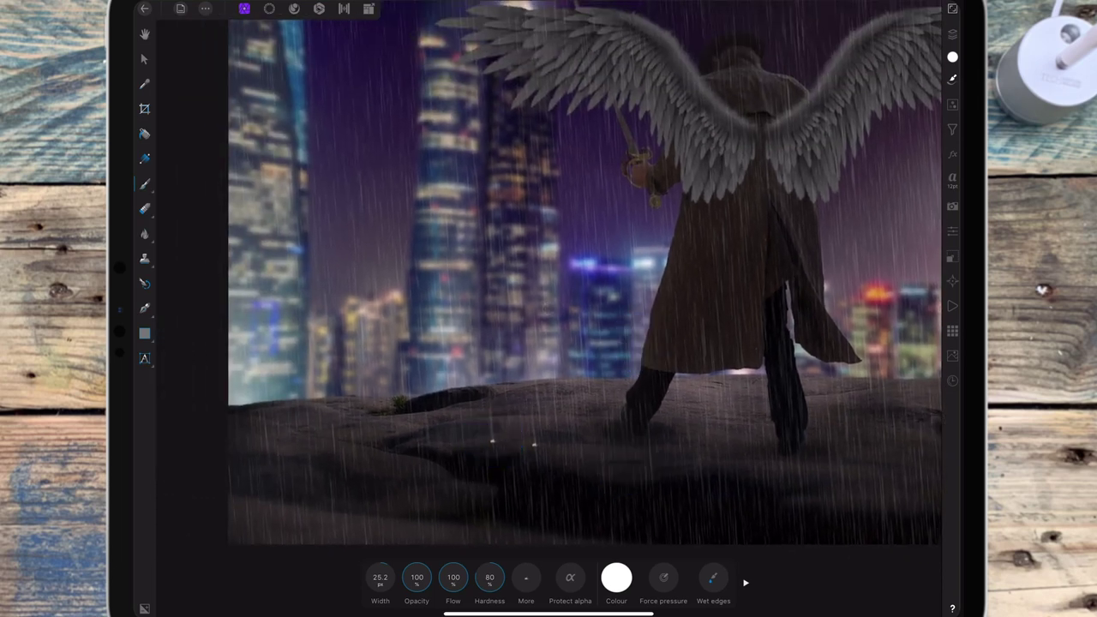
{"action": "left_click", "coordinate": [334, 455]}
{"action": "left_click", "coordinate": [331, 512]}
{"action": "left_click", "coordinate": [651, 457]}
{"action": "left_click", "coordinate": [569, 401]}
{"action": "left_click", "coordinate": [442, 410]}
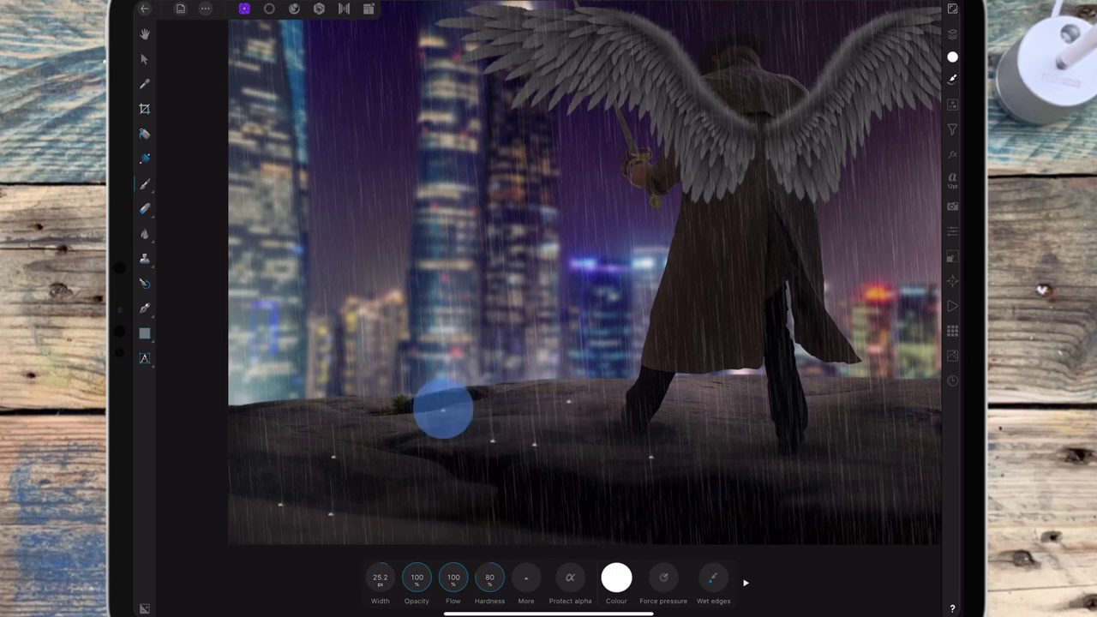
{"action": "left_click", "coordinate": [326, 410]}
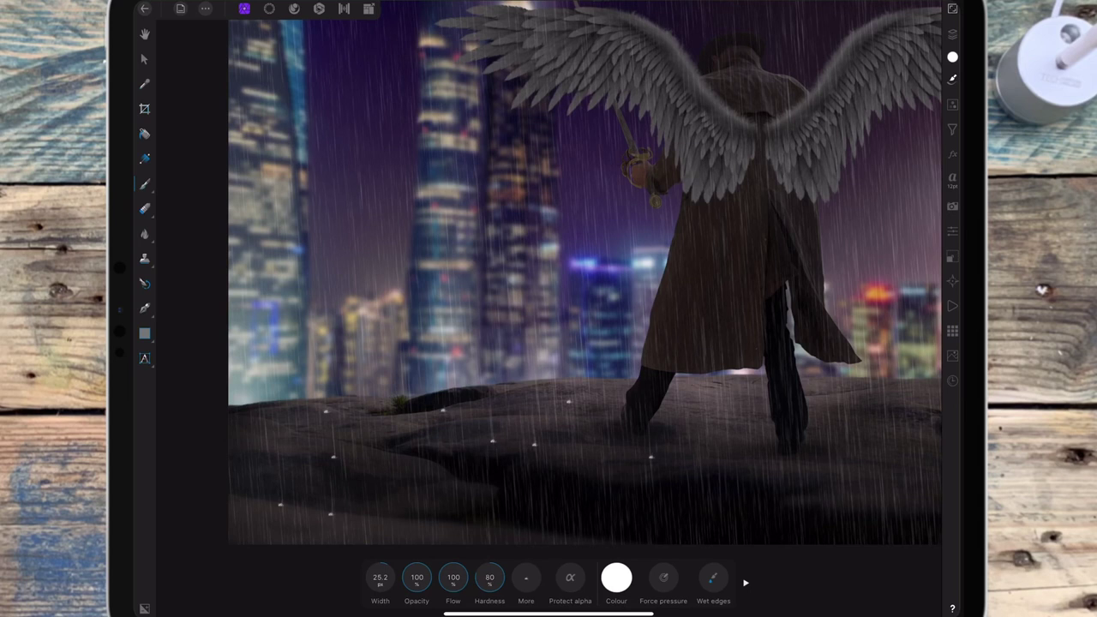
{"action": "left_click", "coordinate": [952, 34]}
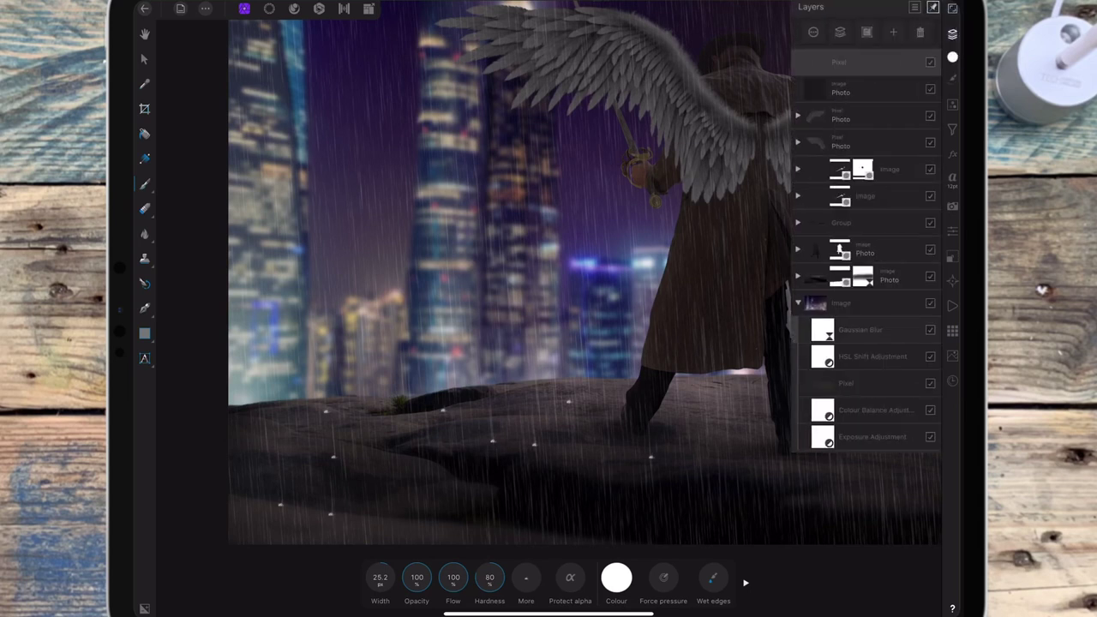
Step: Duplicate the splash layer and move the copy to the lower-right ground
{"action": "left_click", "coordinate": [145, 58]}
{"action": "left_click", "coordinate": [858, 89]}
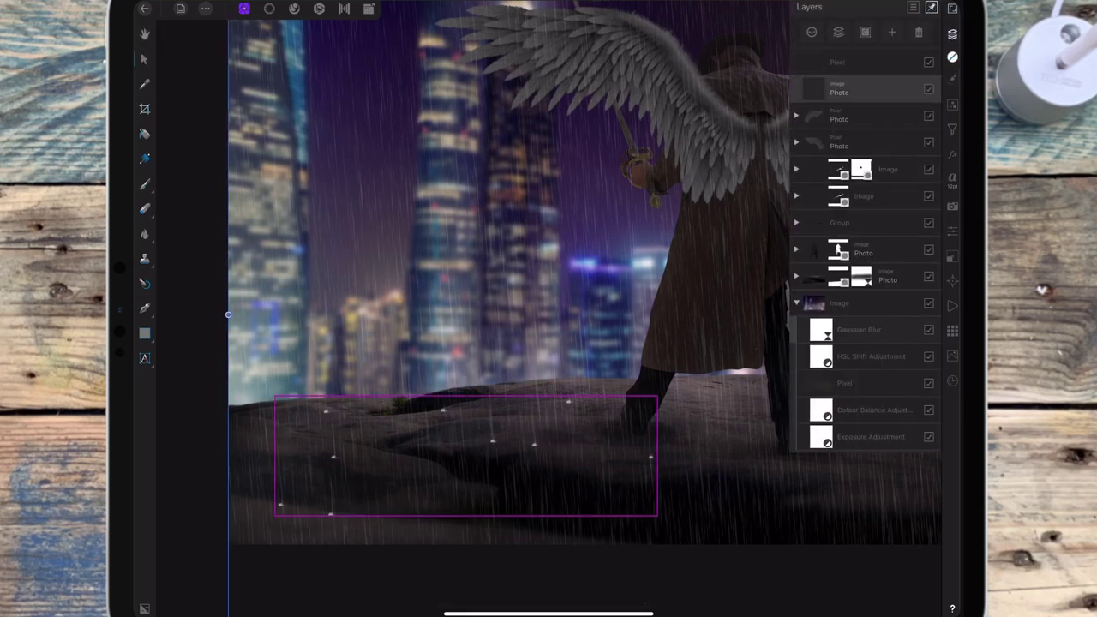
{"action": "left_click", "coordinate": [837, 61]}
{"action": "left_click", "coordinate": [583, 444]}
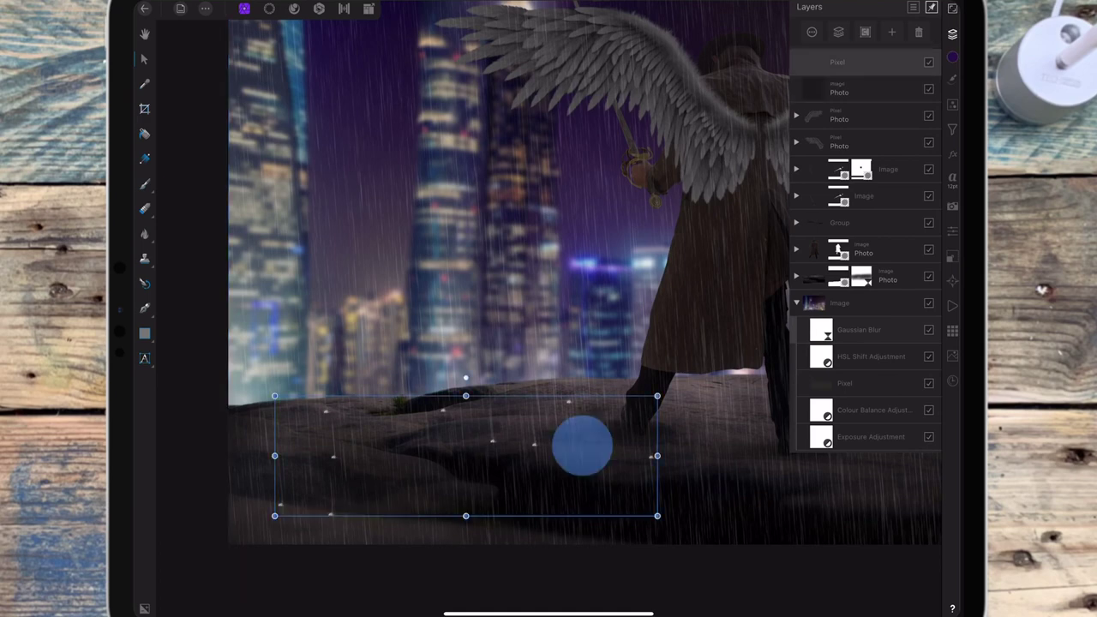
{"action": "left_click", "coordinate": [546, 421]}
{"action": "scroll", "coordinate": [549, 360], "scroll_direction": "down", "scroll_amount": 5}
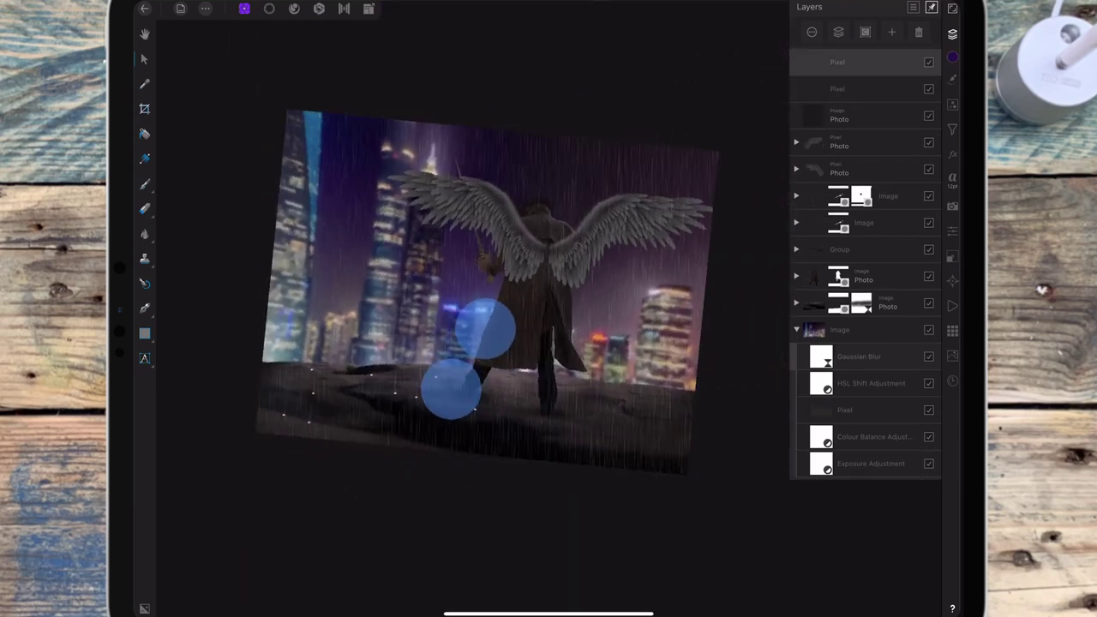
{"action": "left_click_drag", "start_coordinate": [434, 407], "coordinate": [623, 429]}
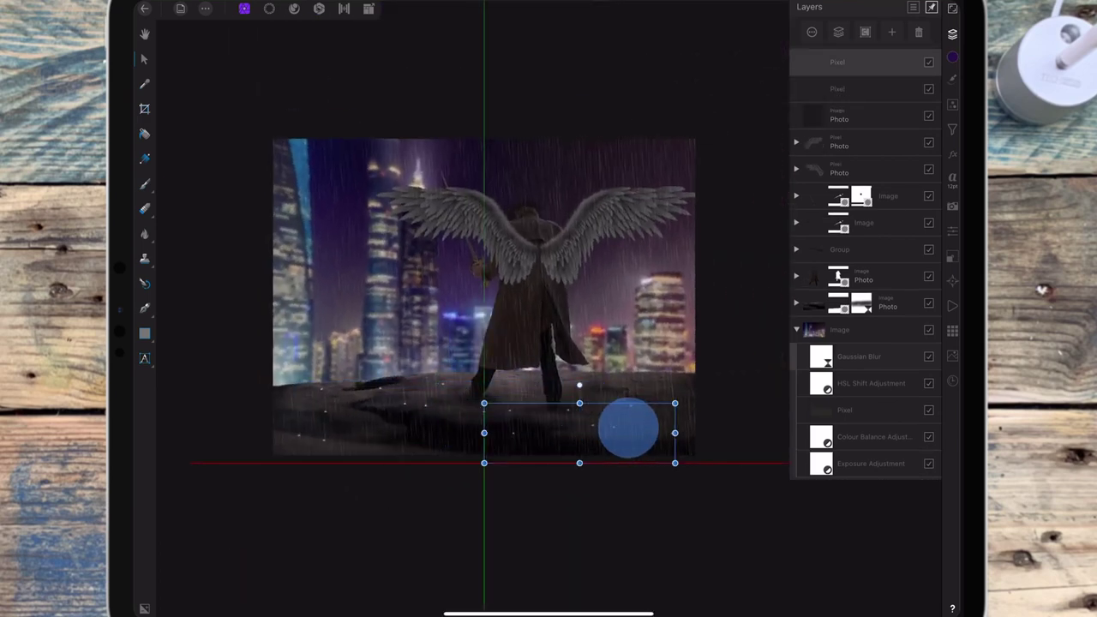
{"action": "left_click", "coordinate": [622, 428]}
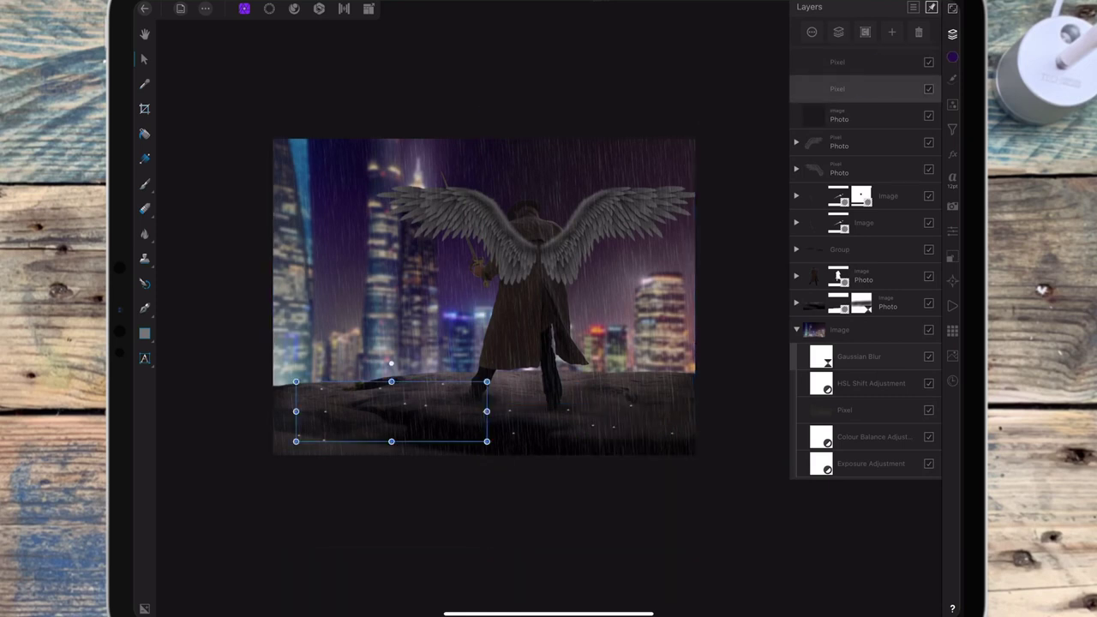
Step: Make a second copy of the splash layer and move it across the ground to the right
{"action": "left_click", "coordinate": [445, 420]}
{"action": "left_click", "coordinate": [408, 397]}
{"action": "left_click_drag", "start_coordinate": [459, 411], "coordinate": [647, 403]}
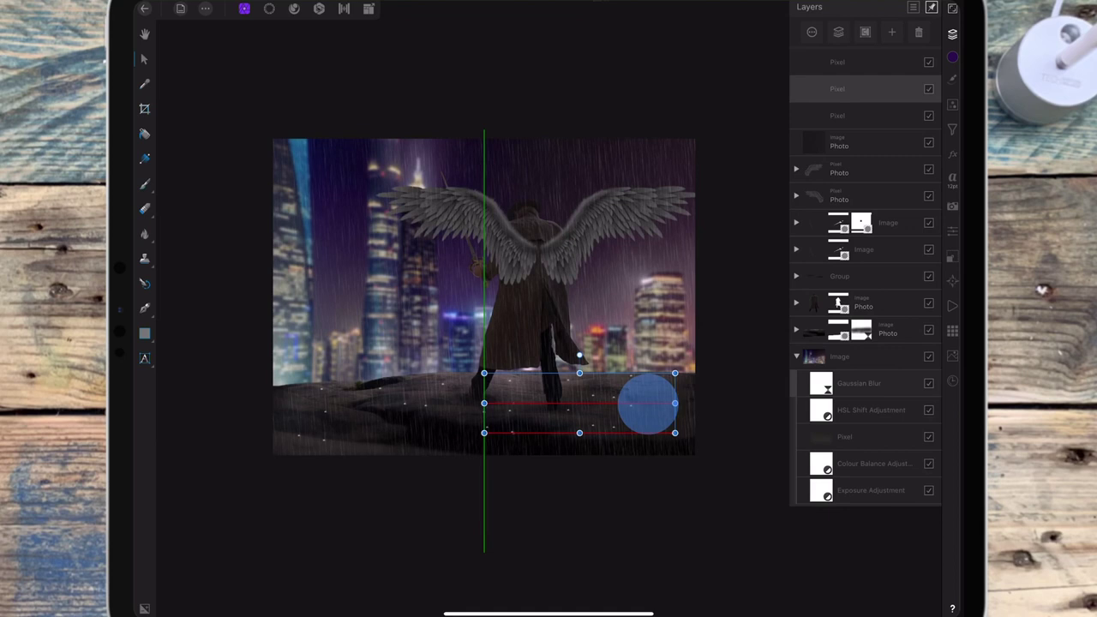
{"action": "left_click_drag", "start_coordinate": [647, 403], "coordinate": [647, 403]}
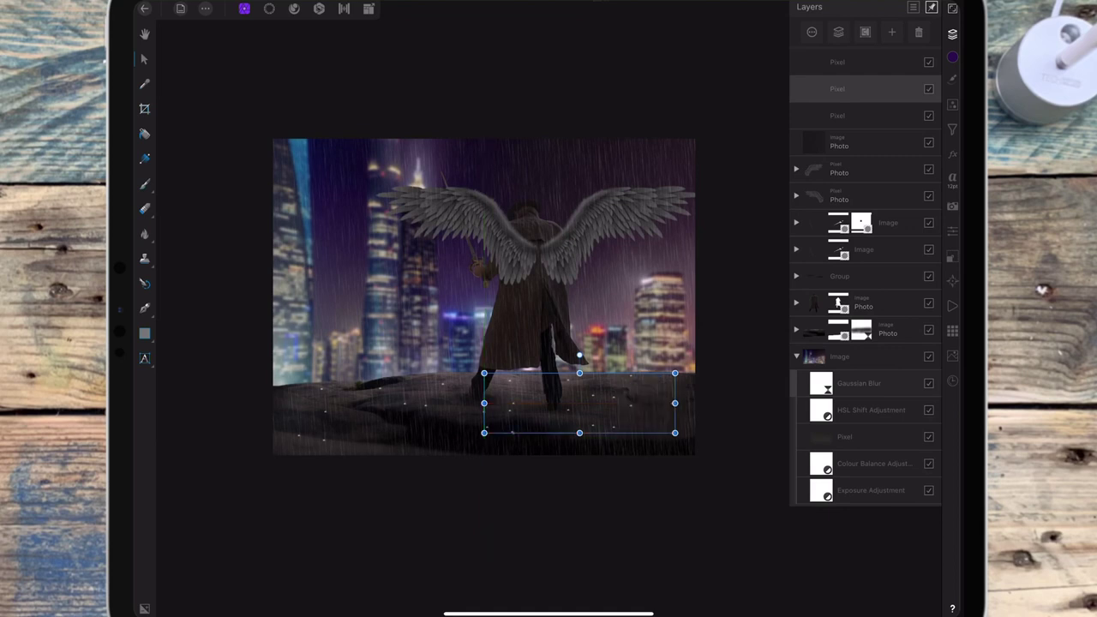
Step: Select all three splash layers and bring up their blend mode options
{"action": "left_click", "coordinate": [886, 66]}
{"action": "left_click", "coordinate": [832, 112]}
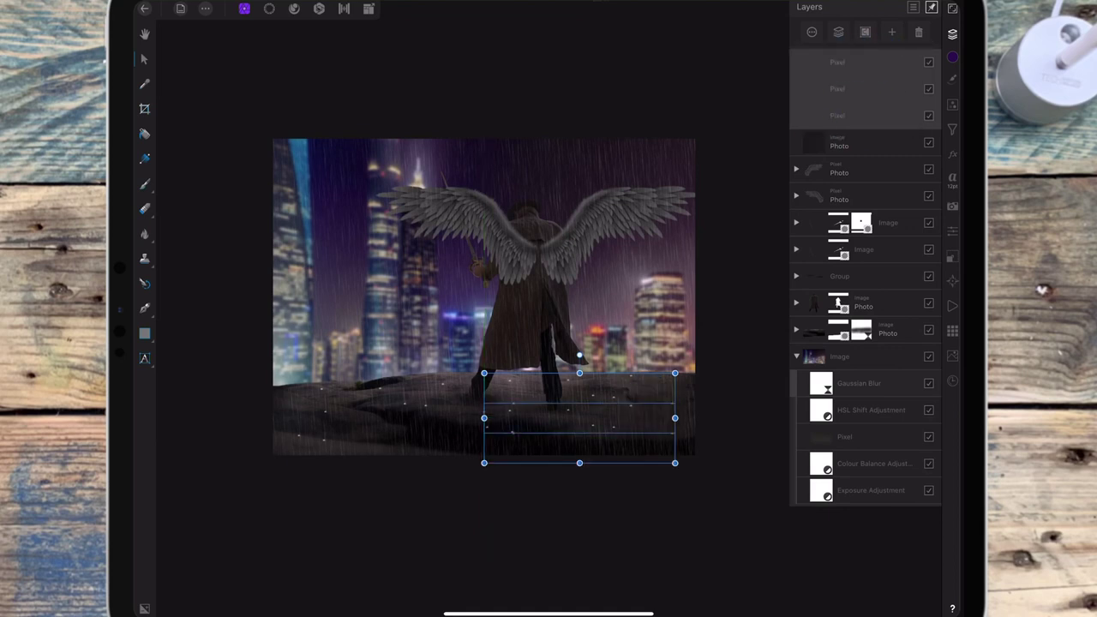
{"action": "left_click", "coordinate": [913, 7]}
{"action": "left_click", "coordinate": [865, 98]}
Step: Set the three light layers to Screen blending at about 24% opacity
{"action": "left_click", "coordinate": [737, 363]}
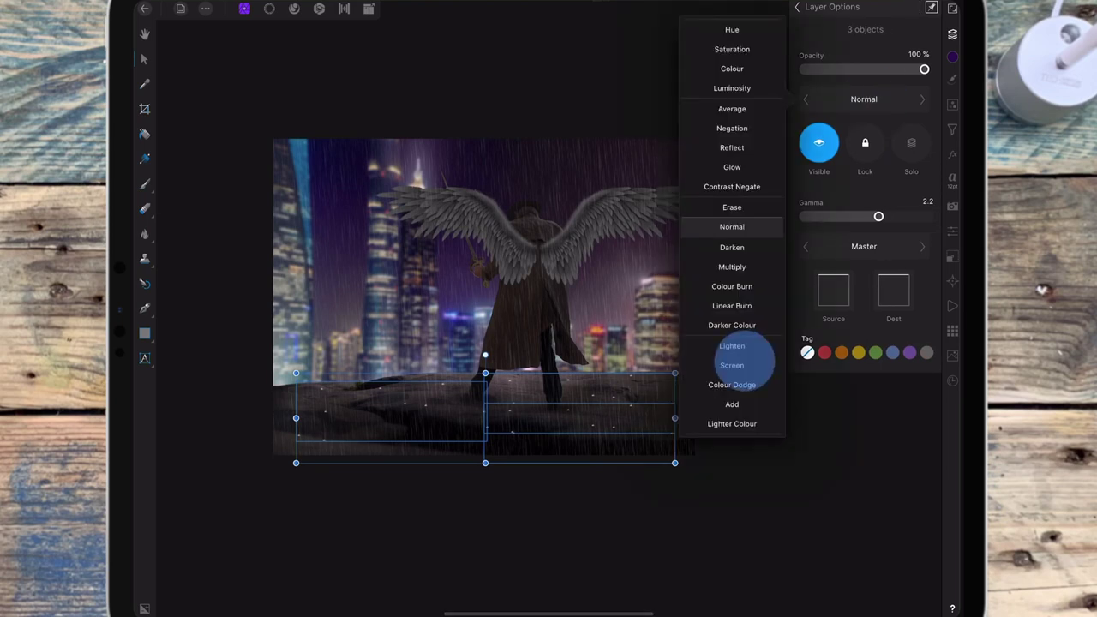
{"action": "mouse_move", "coordinate": [925, 68]}
{"action": "left_mouse_down"}
{"action": "mouse_move", "coordinate": [812, 70]}
{"action": "mouse_move", "coordinate": [815, 83]}
{"action": "left_mouse_up"}
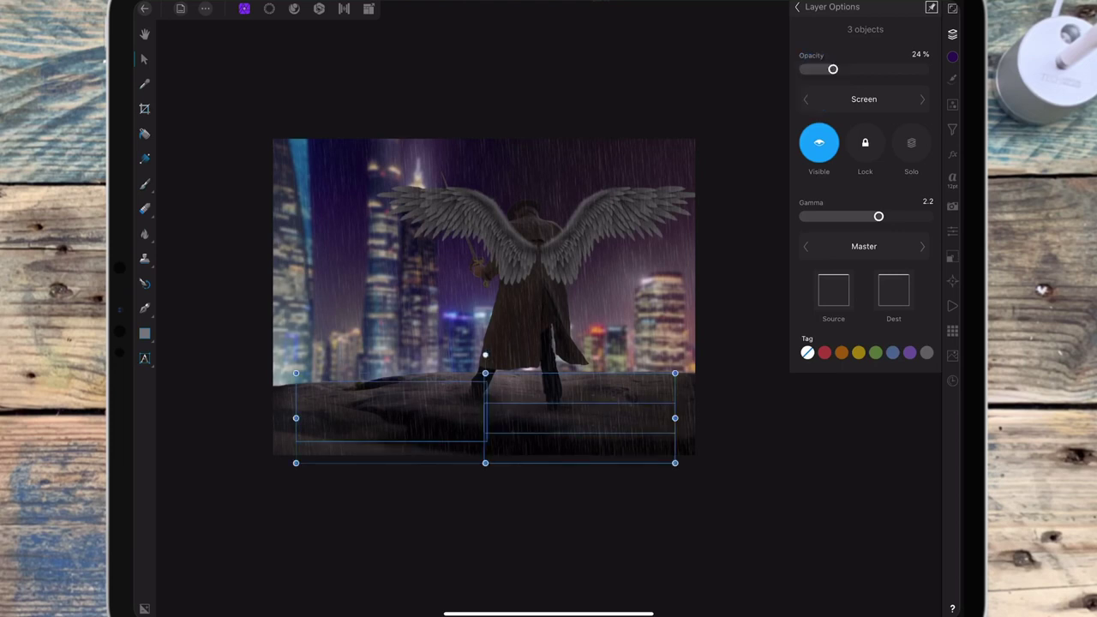
{"action": "left_click", "coordinate": [798, 7]}
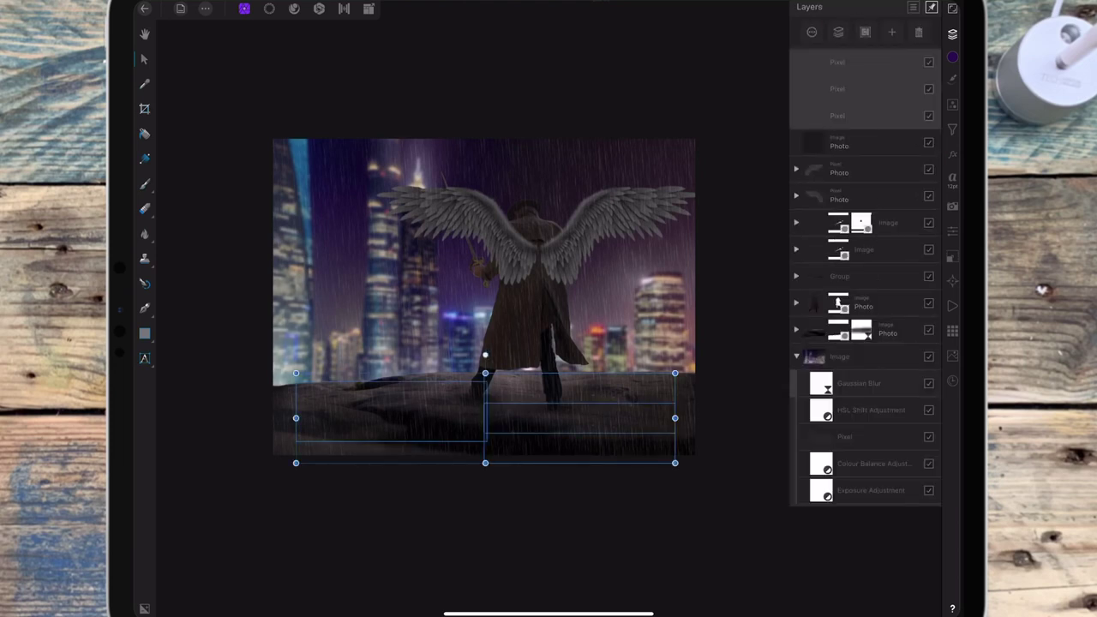
Step: Select the three light layers and group them with Ctrl+G
{"action": "left_click", "coordinate": [841, 356]}
{"action": "left_click", "coordinate": [838, 62]}
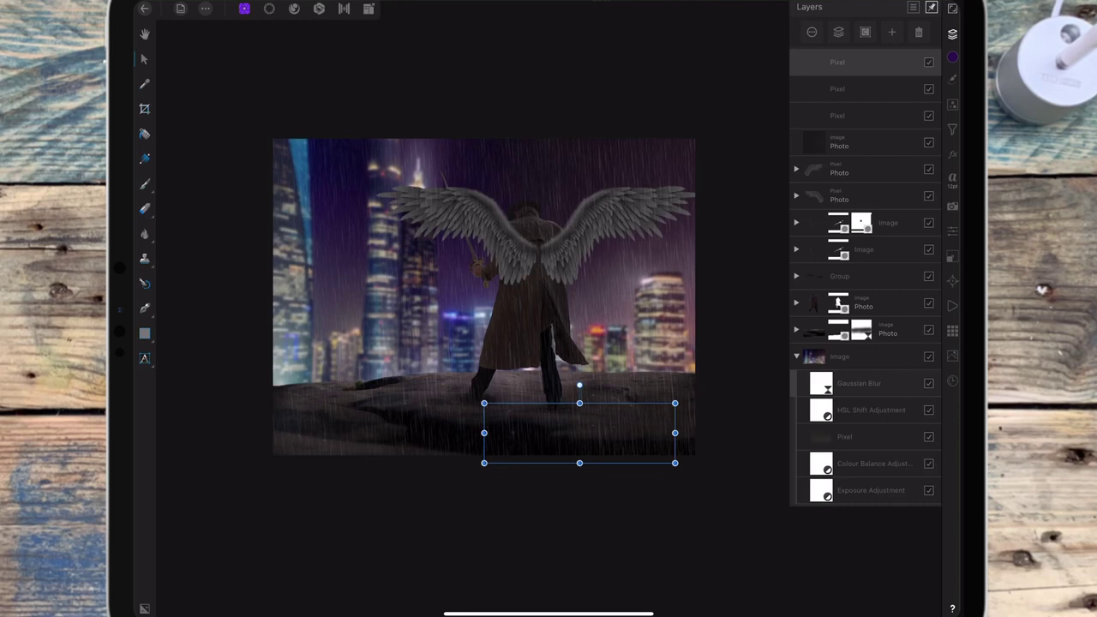
{"action": "left_click", "coordinate": [838, 88]}
{"action": "left_click", "coordinate": [838, 115]}
{"action": "key", "text": "ctrl+g"}
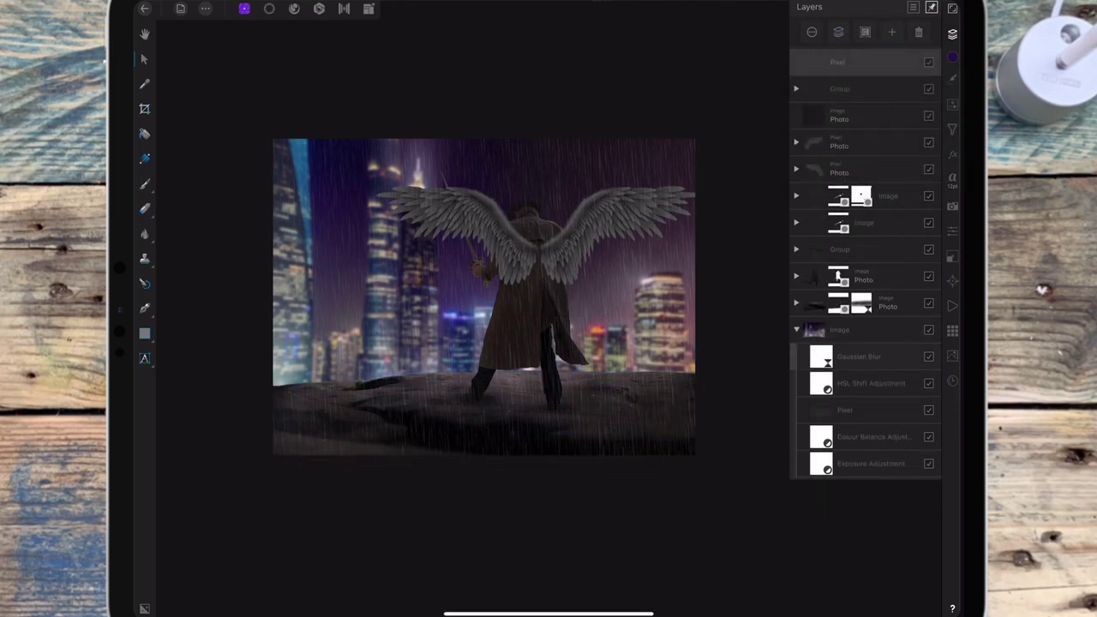
{"action": "key", "text": "b"}
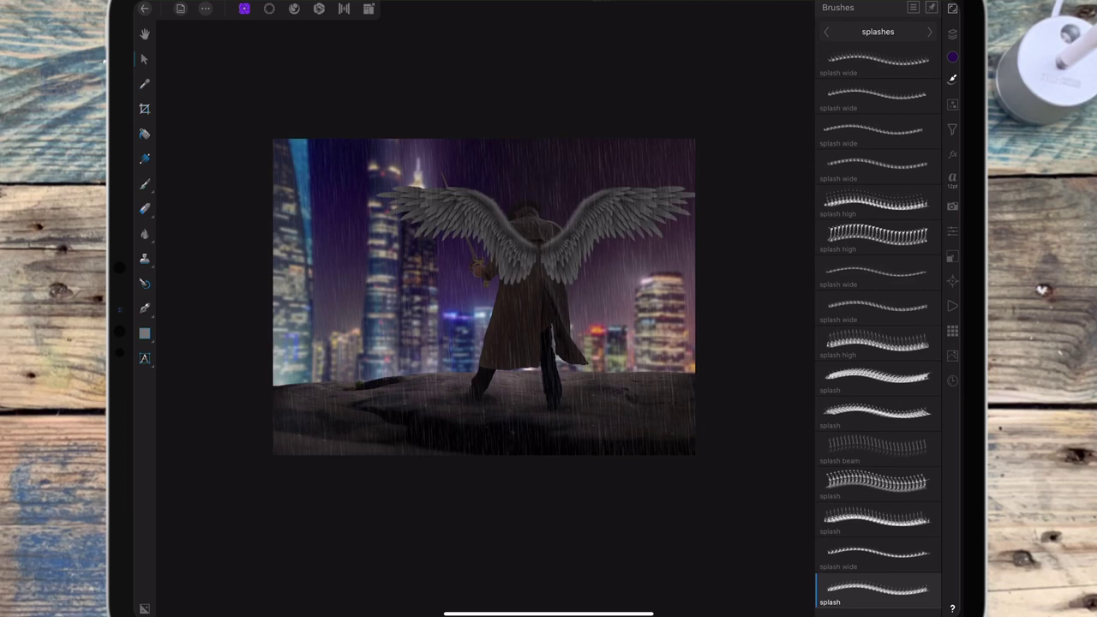
Step: Switch to the Paint Brush, pick a different splash brush, and set width near 39 px
{"action": "left_click", "coordinate": [145, 183]}
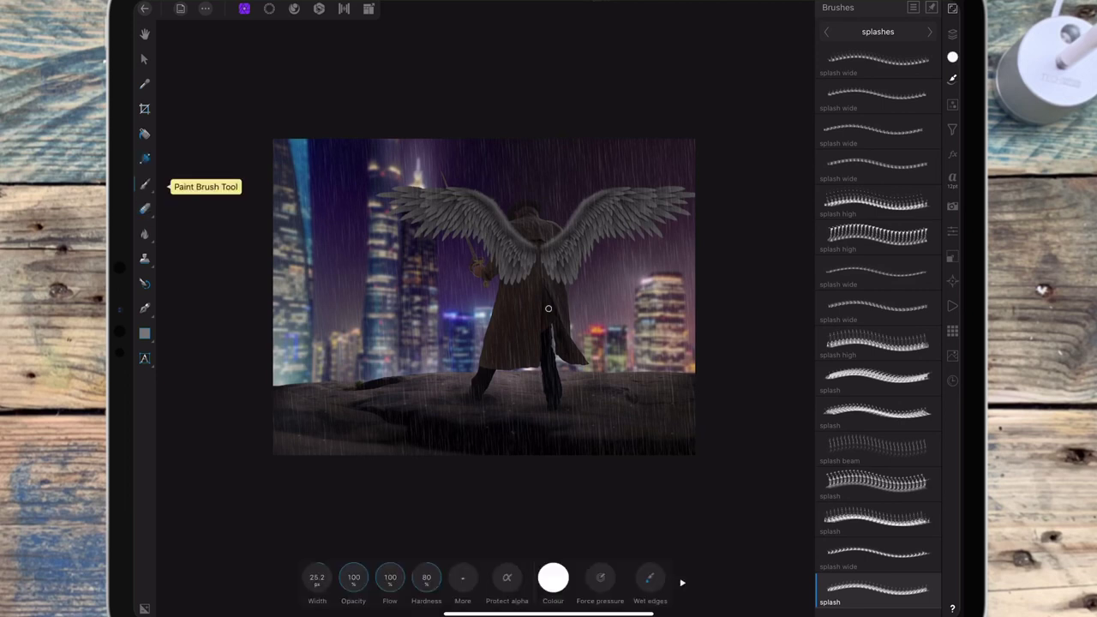
{"action": "mouse_move", "coordinate": [380, 577]}
{"action": "left_mouse_down"}
{"action": "mouse_move", "coordinate": [412, 577]}
{"action": "mouse_move", "coordinate": [234, 583]}
{"action": "left_mouse_up"}
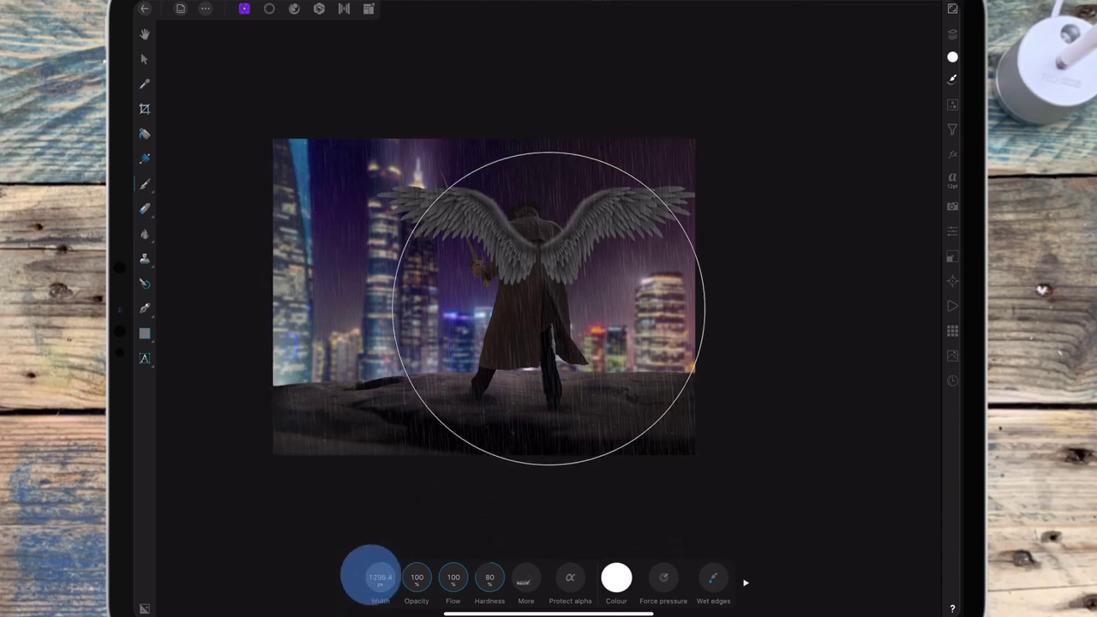
{"action": "left_click_drag", "start_coordinate": [380, 577], "coordinate": [257, 596]}
{"action": "scroll", "coordinate": [541, 300], "scroll_direction": "up", "scroll_amount": 3}
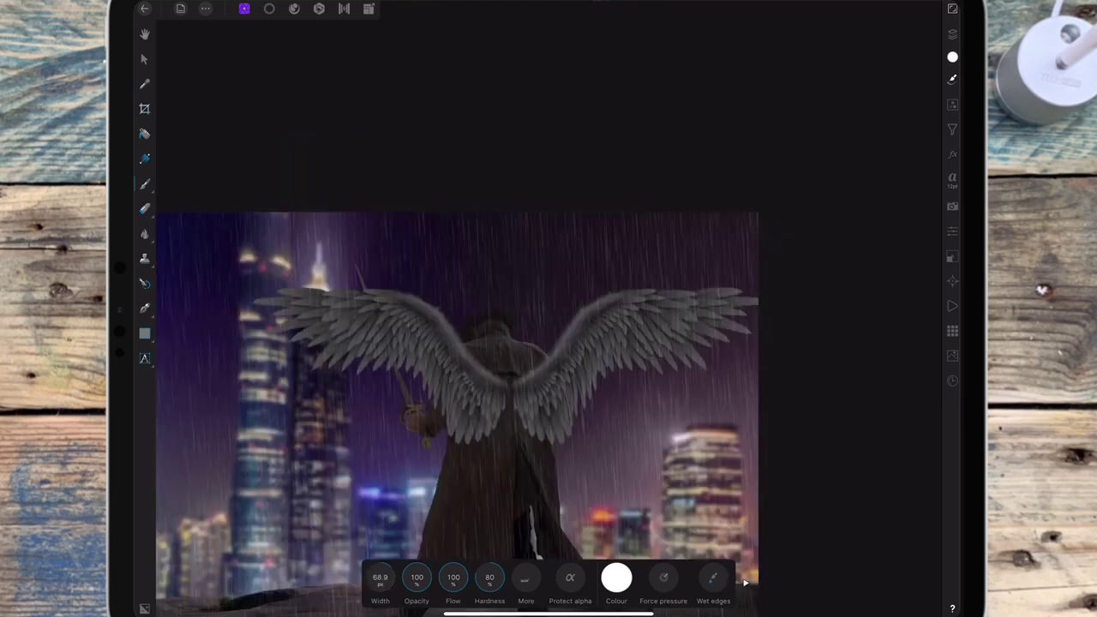
{"action": "left_click_drag", "start_coordinate": [380, 577], "coordinate": [266, 592]}
{"action": "left_click", "coordinate": [474, 394]}
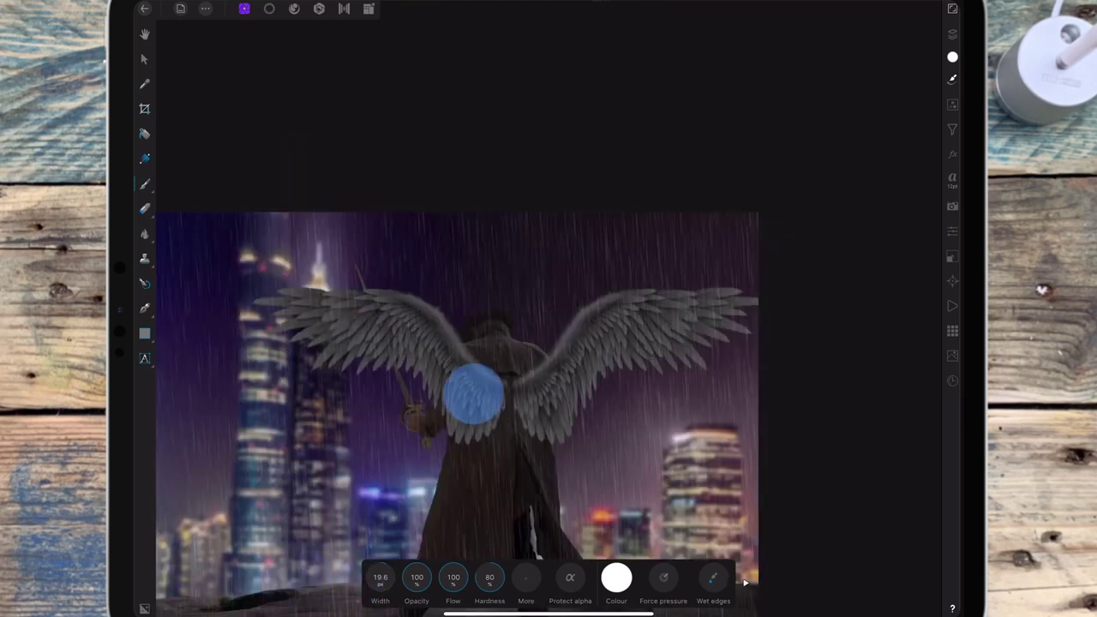
{"action": "left_click", "coordinate": [952, 78]}
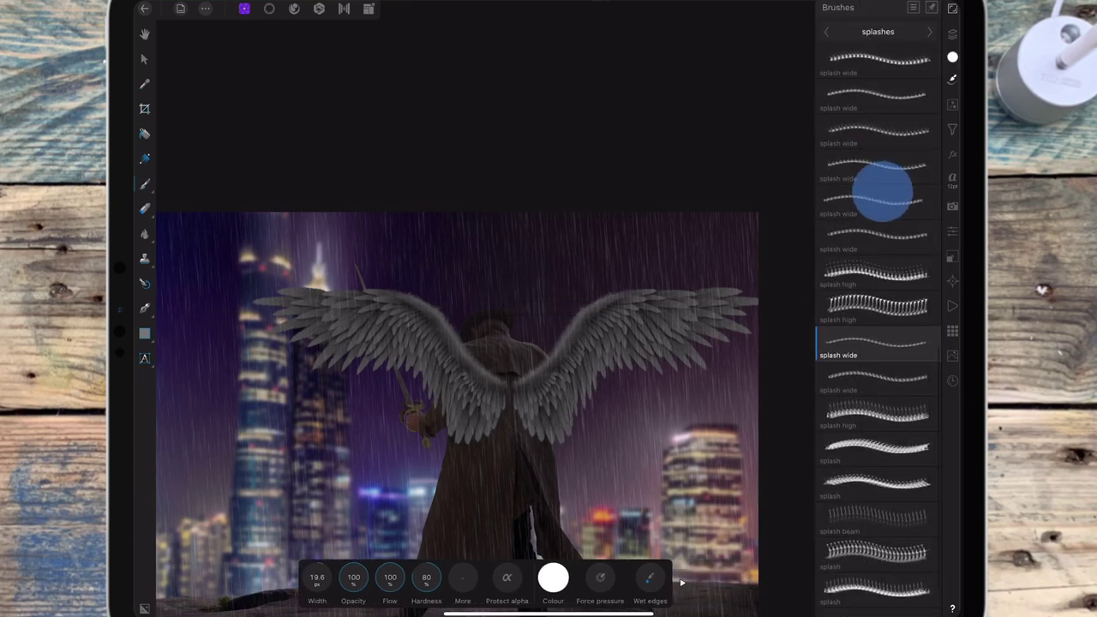
{"action": "scroll", "coordinate": [878, 257], "scroll_direction": "up", "scroll_amount": 3}
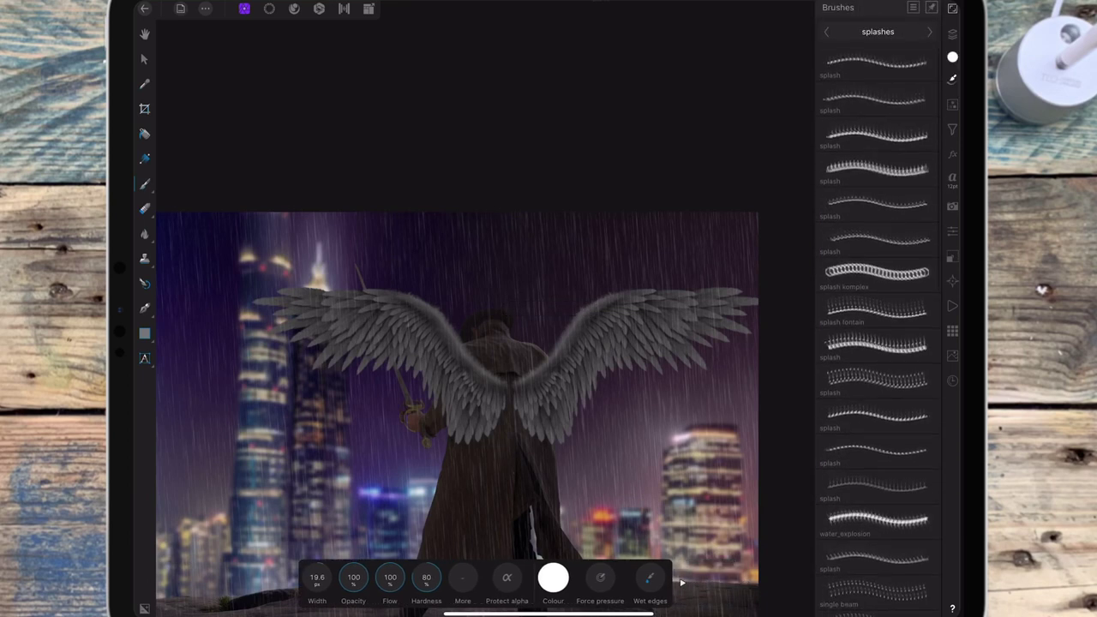
{"action": "left_click", "coordinate": [877, 519]}
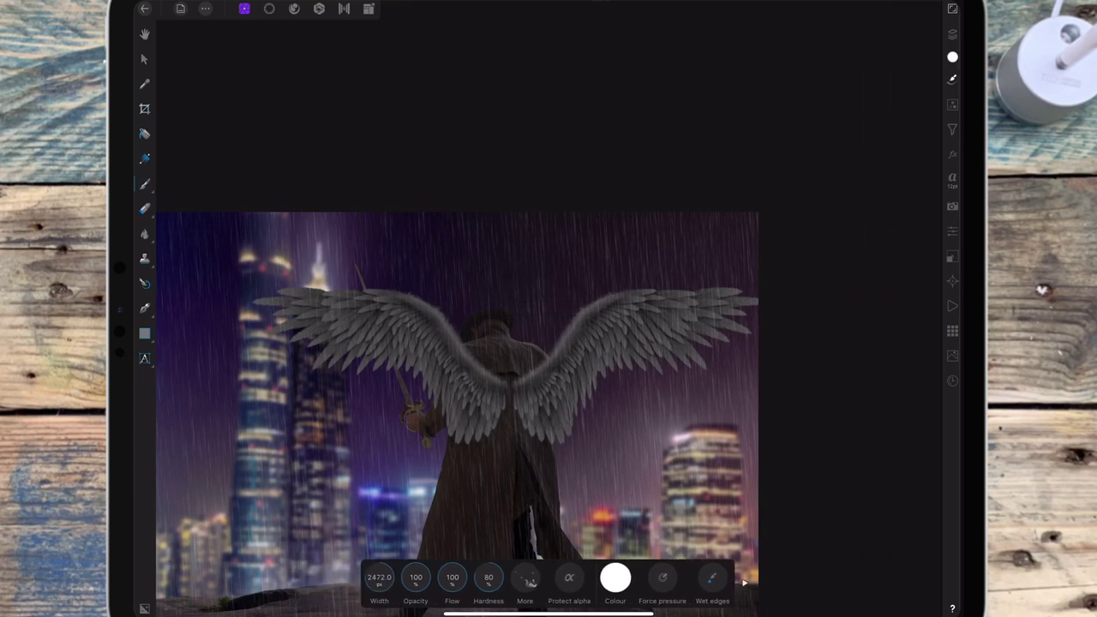
{"action": "mouse_move", "coordinate": [380, 577]}
{"action": "left_mouse_down"}
{"action": "mouse_move", "coordinate": [373, 566]}
{"action": "mouse_move", "coordinate": [264, 587]}
{"action": "left_mouse_up"}
{"action": "left_click", "coordinate": [389, 287]}
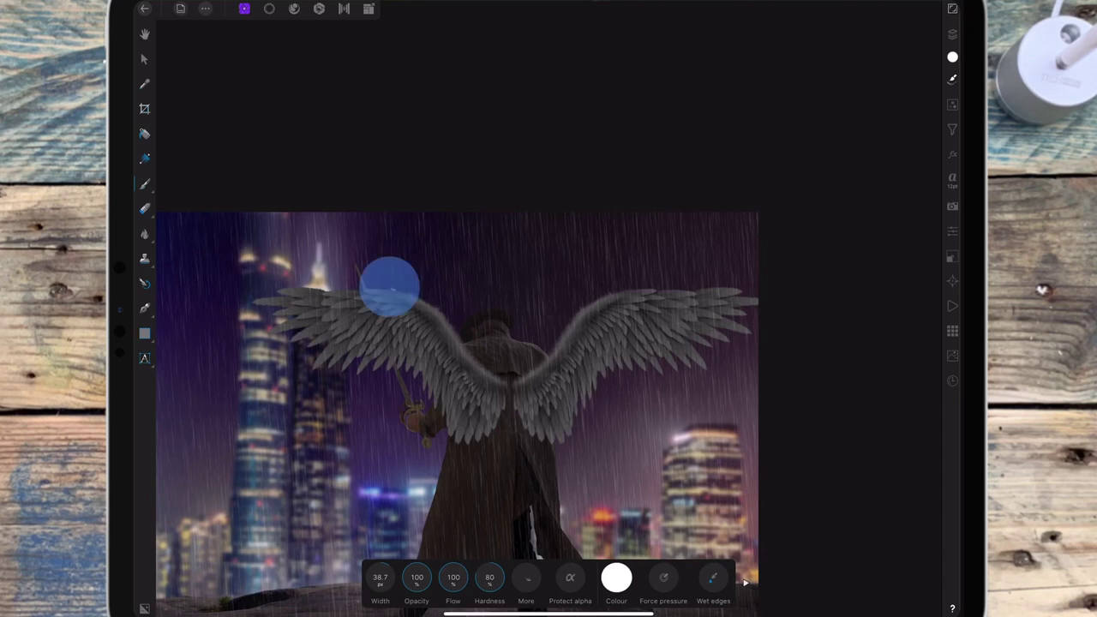
Step: Dab white splash highlights on both wings, the sword hand, the lower leg and upper figure
{"action": "left_click", "coordinate": [316, 288]}
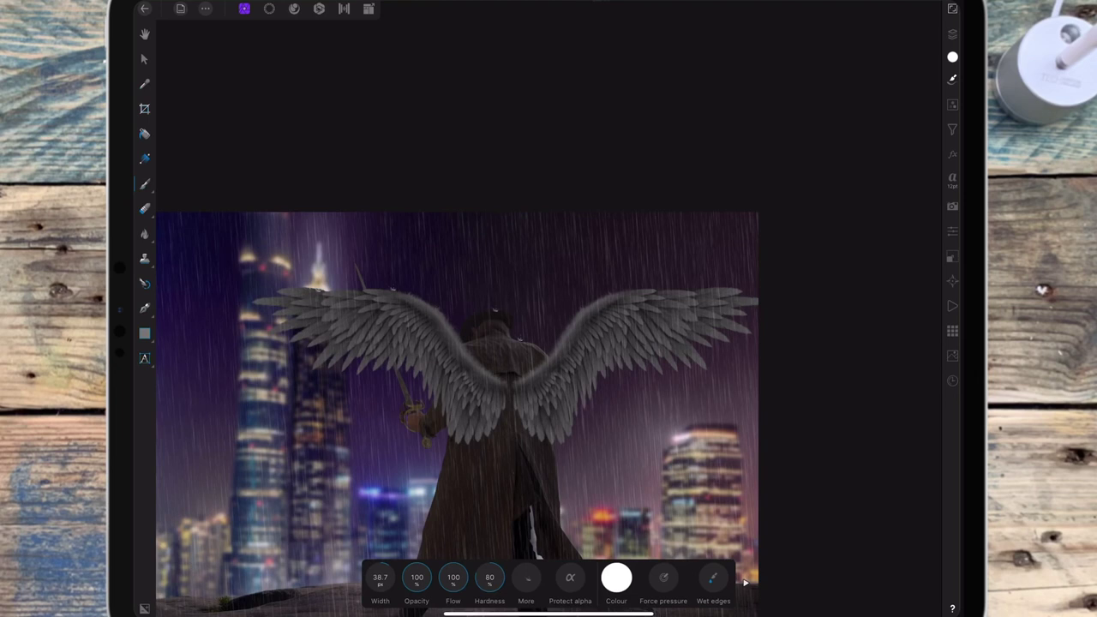
{"action": "left_click", "coordinate": [644, 289]}
{"action": "left_click", "coordinate": [415, 403]}
{"action": "left_click_drag", "start_coordinate": [674, 421], "coordinate": [549, 309]}
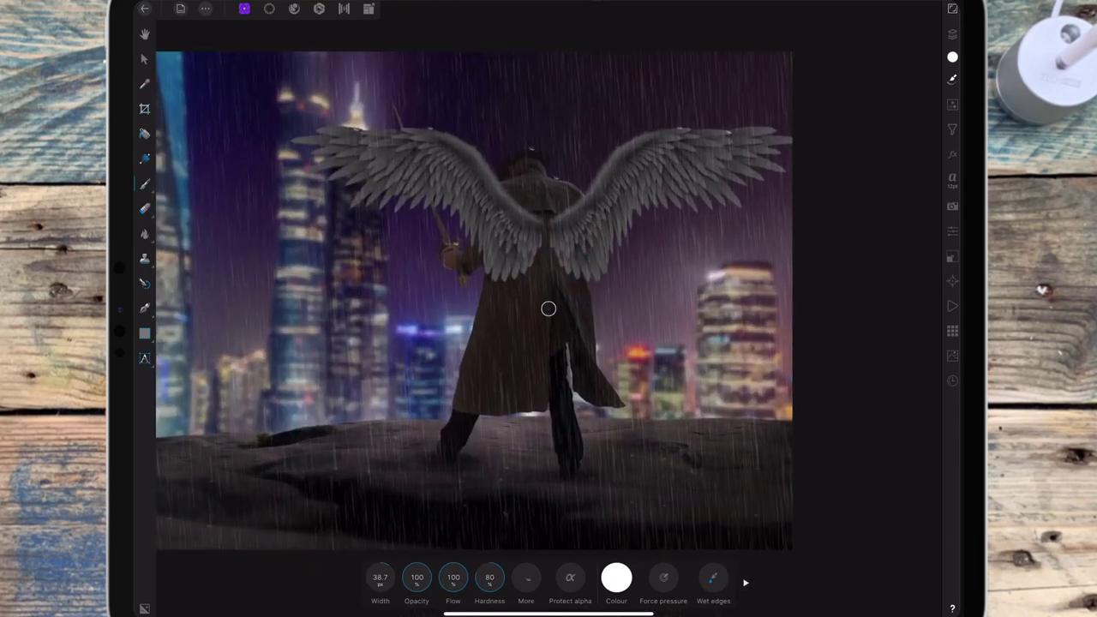
{"action": "left_click", "coordinate": [578, 458]}
{"action": "left_click", "coordinate": [583, 193]}
{"action": "left_click", "coordinate": [460, 250]}
{"action": "left_click", "coordinate": [489, 165]}
{"action": "left_click", "coordinate": [951, 34]}
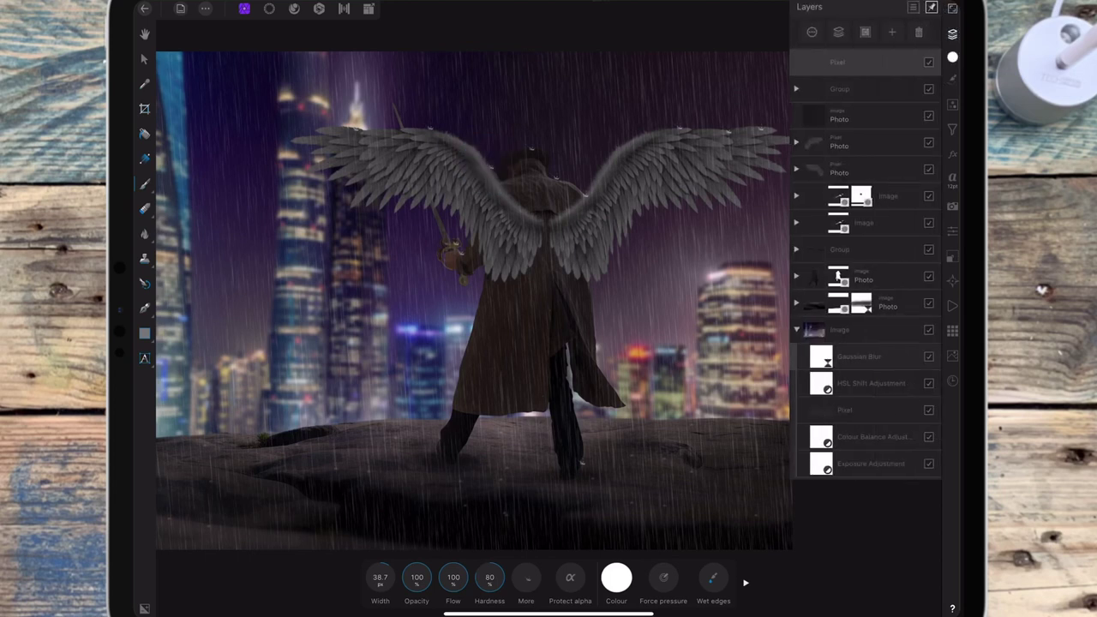
Step: Lower the splash-speck pixel layer's opacity to 30% in its Layer Options
{"action": "left_click", "coordinate": [923, 140]}
{"action": "left_click_drag", "start_coordinate": [921, 68], "coordinate": [839, 69]}
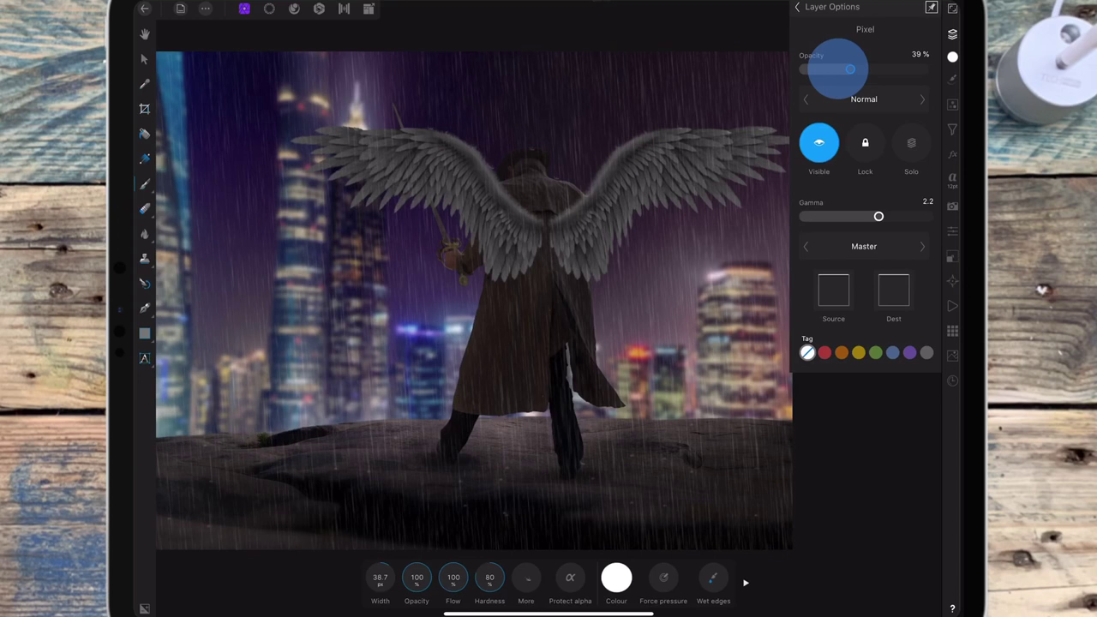
{"action": "left_click_drag", "start_coordinate": [839, 68], "coordinate": [845, 68]}
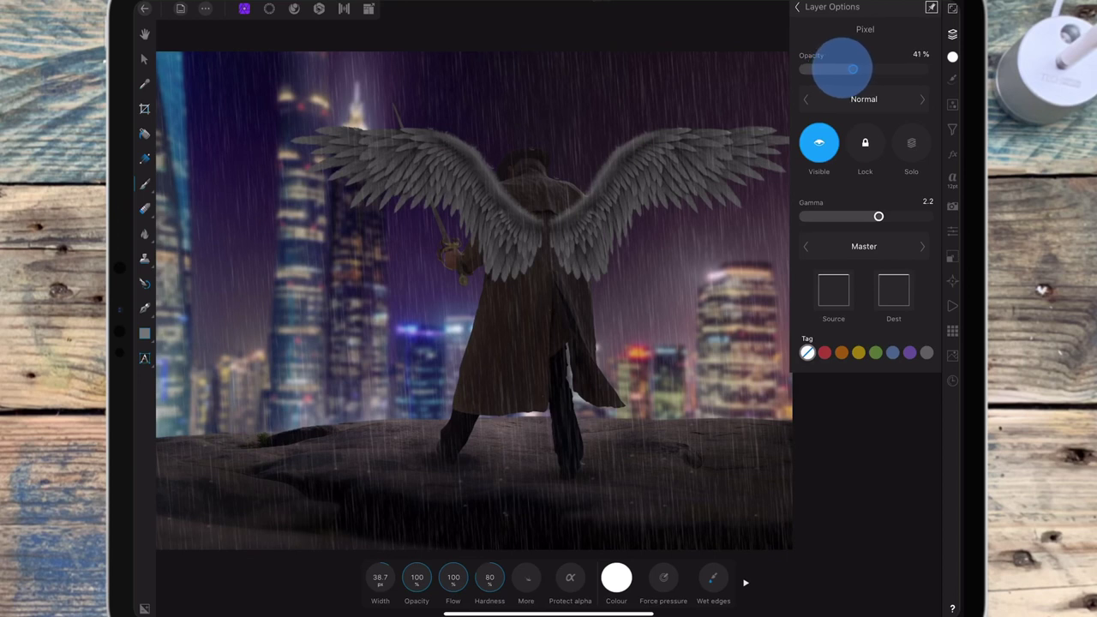
{"action": "left_click_drag", "start_coordinate": [853, 69], "coordinate": [841, 69]}
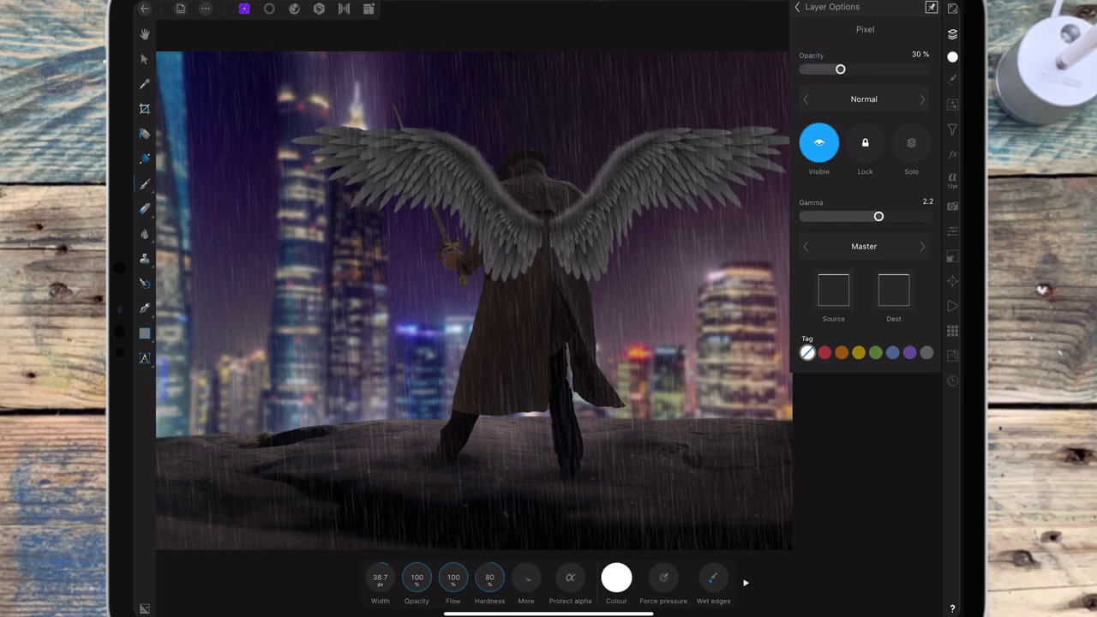
{"action": "left_click", "coordinate": [144, 59]}
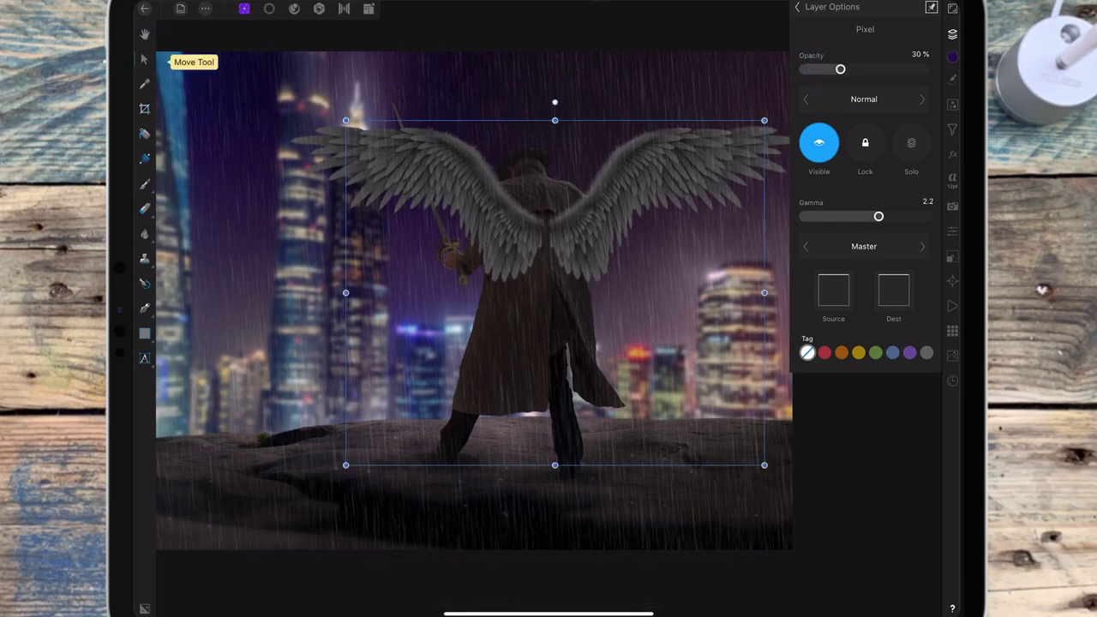
Step: Nudge the wings into alignment and set the layer opacity to 29%
{"action": "left_click_drag", "start_coordinate": [625, 225], "coordinate": [626, 223]}
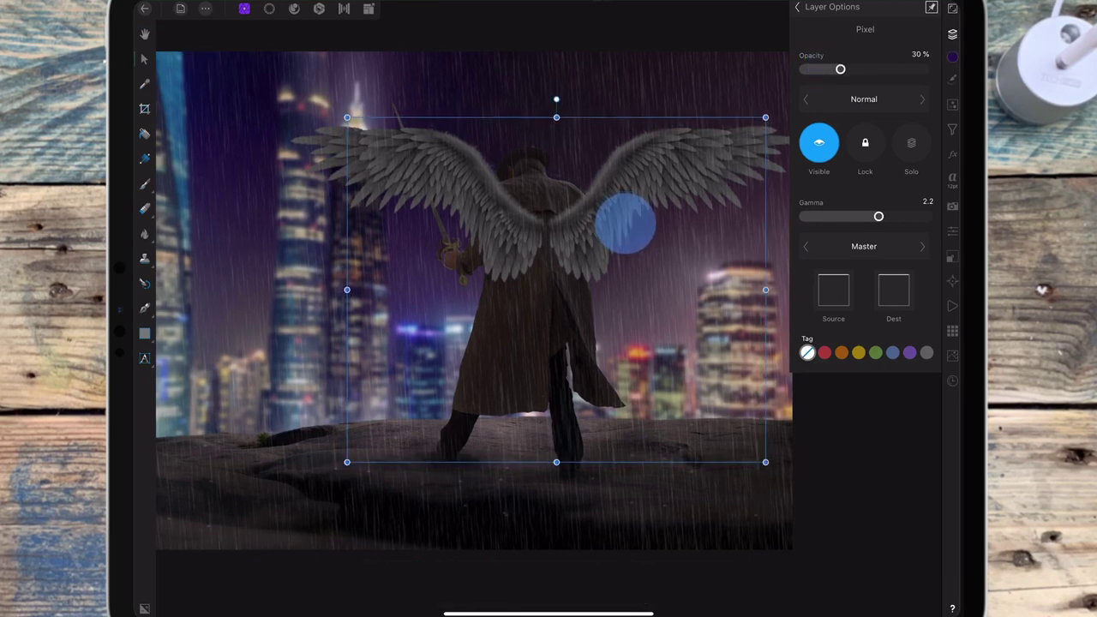
{"action": "left_click_drag", "start_coordinate": [625, 223], "coordinate": [628, 225]}
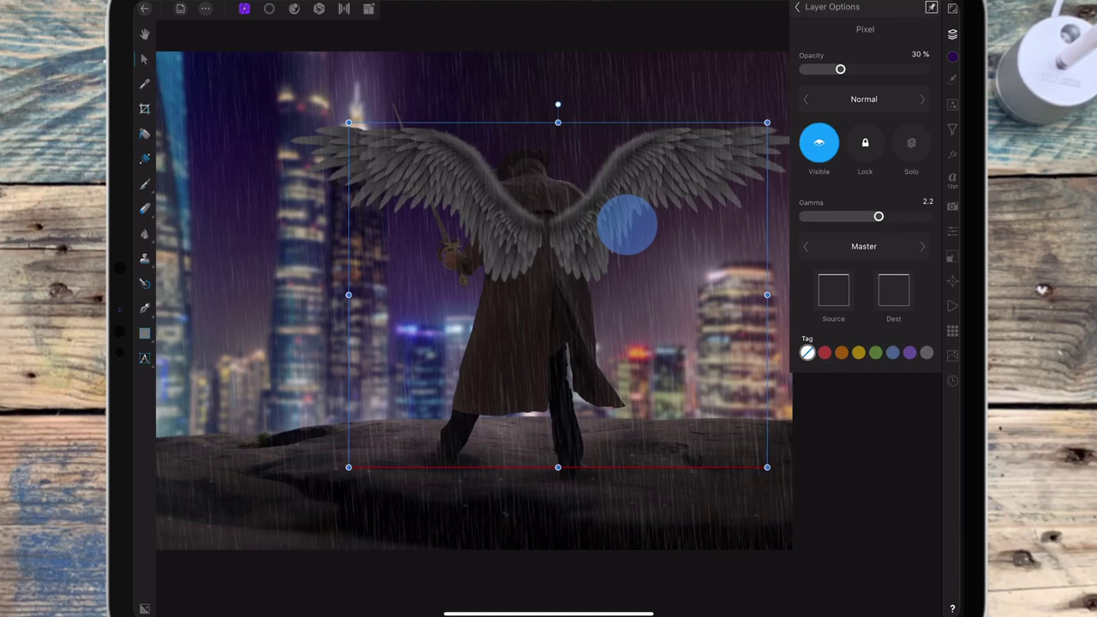
{"action": "left_click_drag", "start_coordinate": [628, 224], "coordinate": [627, 225]}
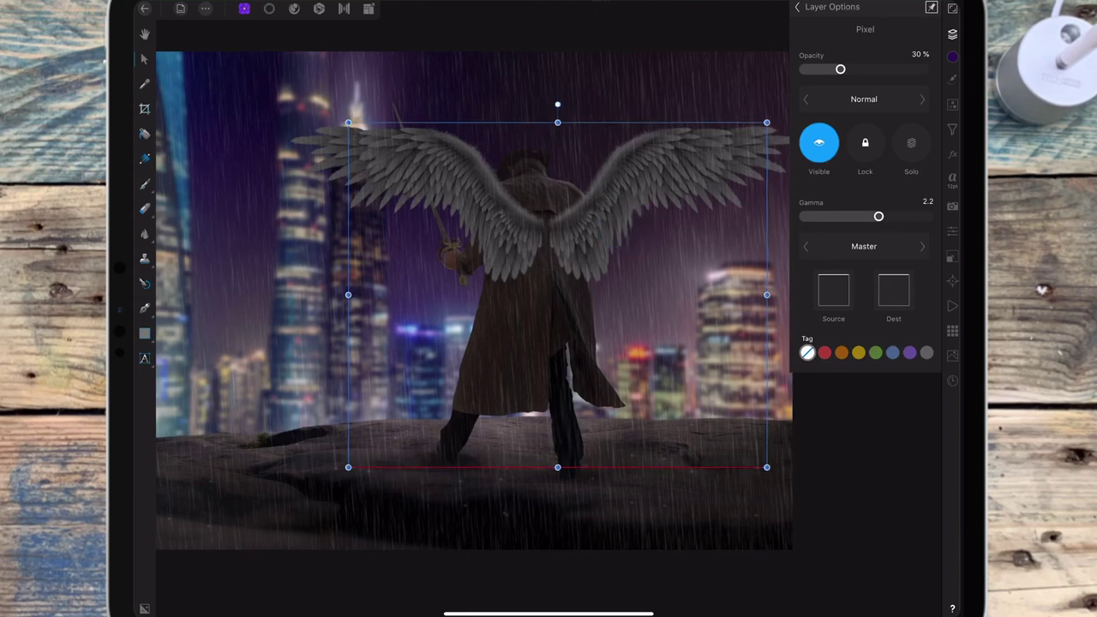
{"action": "scroll", "coordinate": [626, 247], "scroll_direction": "down", "scroll_amount": 3}
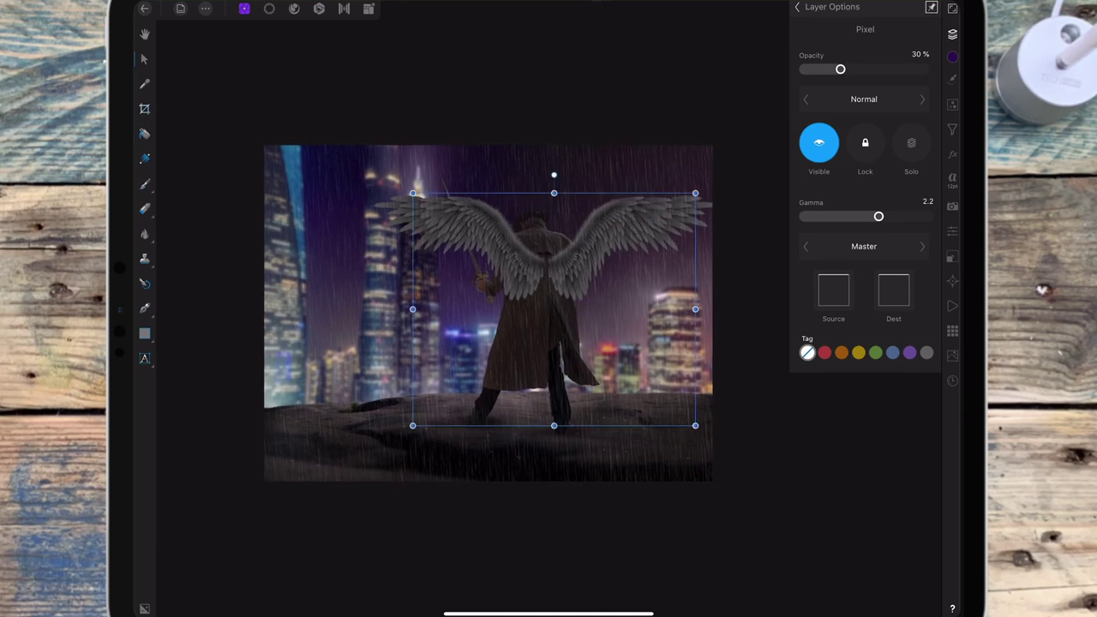
{"action": "left_click_drag", "start_coordinate": [840, 69], "coordinate": [839, 69]}
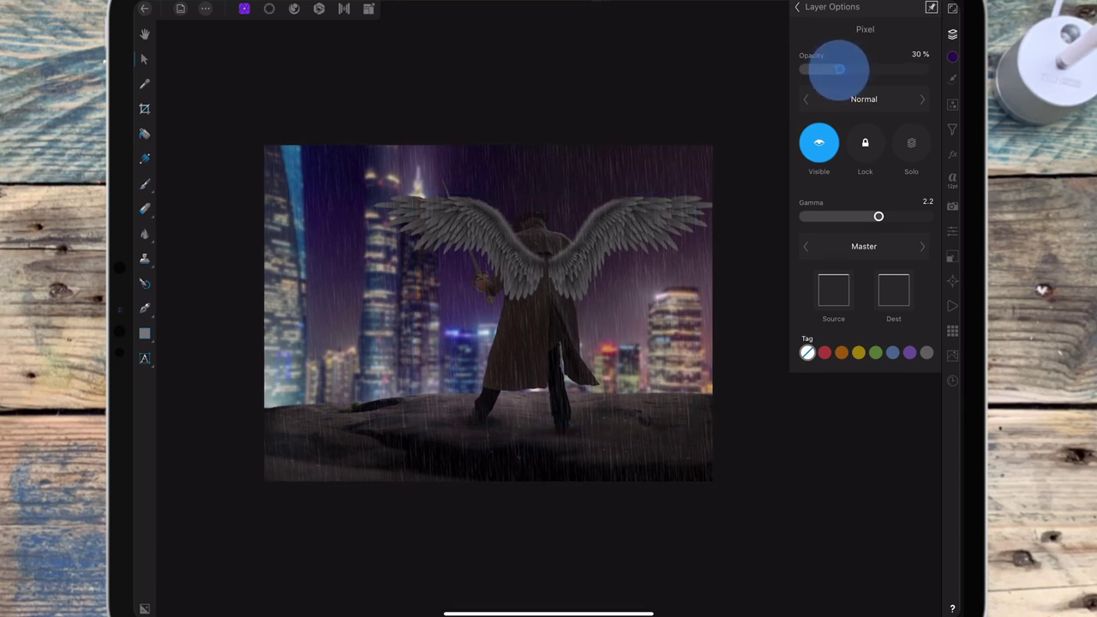
{"action": "left_click_drag", "start_coordinate": [840, 69], "coordinate": [839, 70]}
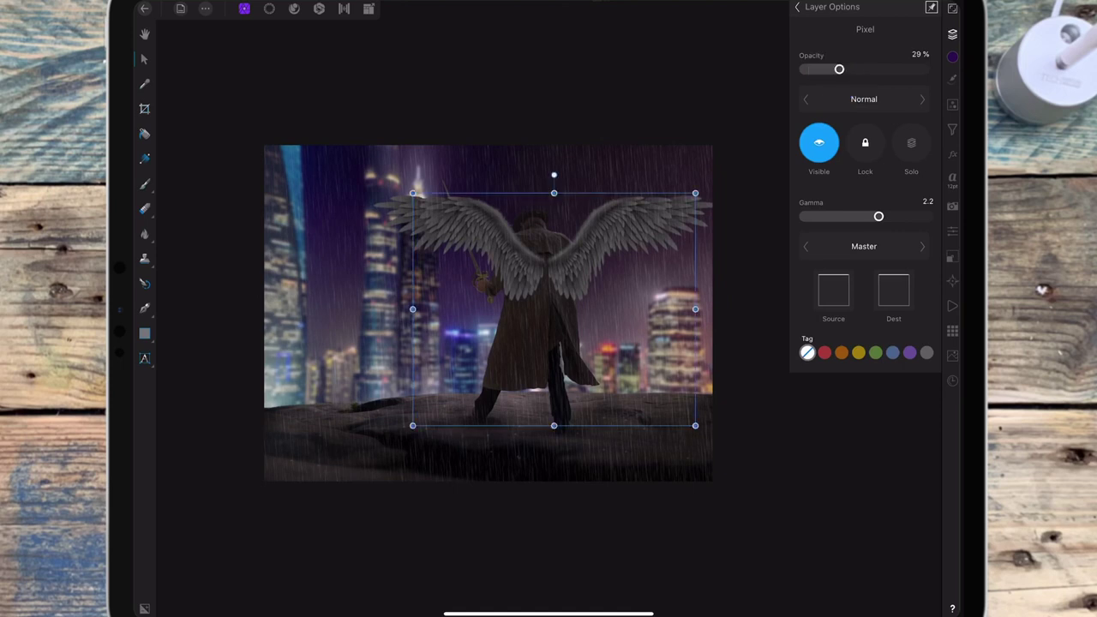
{"action": "scroll", "coordinate": [604, 289], "scroll_direction": "up", "scroll_amount": 3}
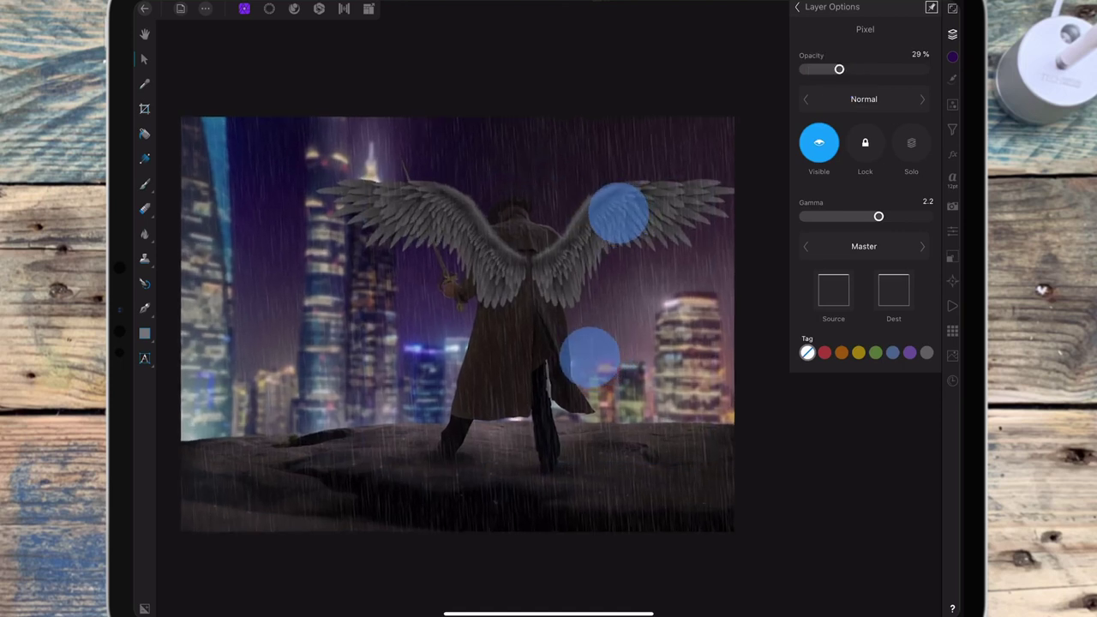
Step: Rotate the wings slightly counter-clockwise, shift them left onto the back, and deselect
{"action": "left_click_drag", "start_coordinate": [520, 149], "coordinate": [515, 142]}
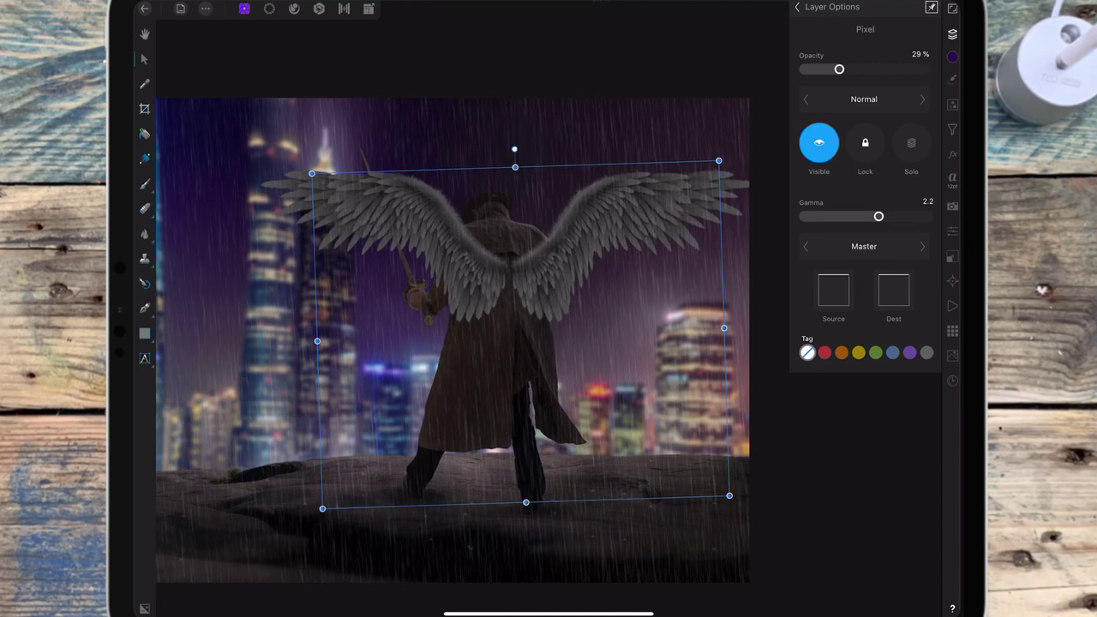
{"action": "left_click_drag", "start_coordinate": [539, 215], "coordinate": [530, 214]}
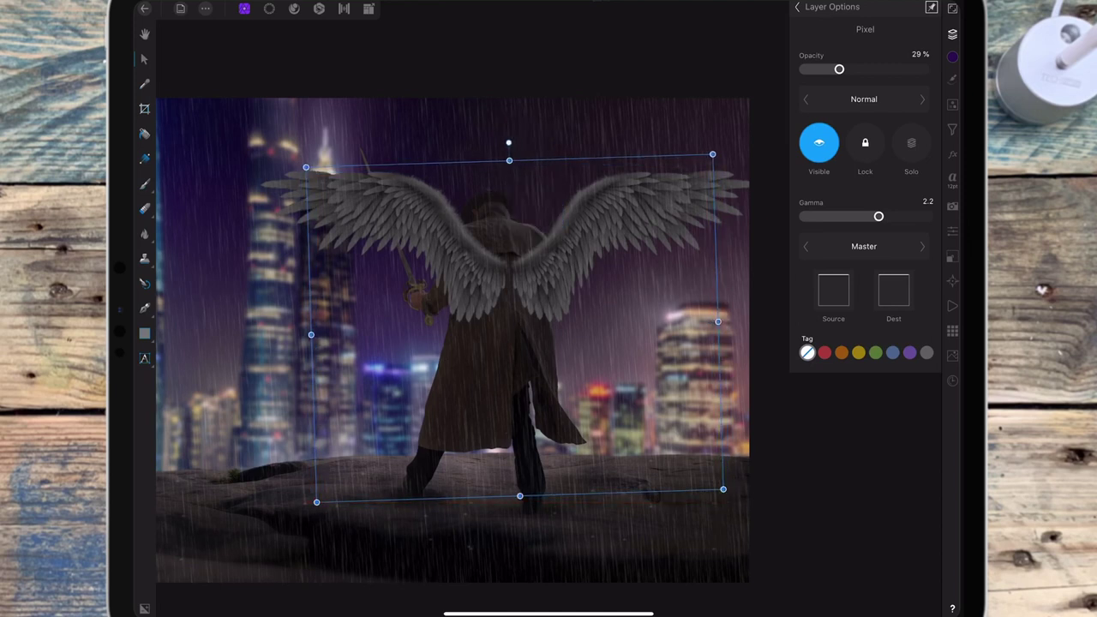
{"action": "scroll", "coordinate": [703, 198], "scroll_direction": "down", "scroll_amount": 2}
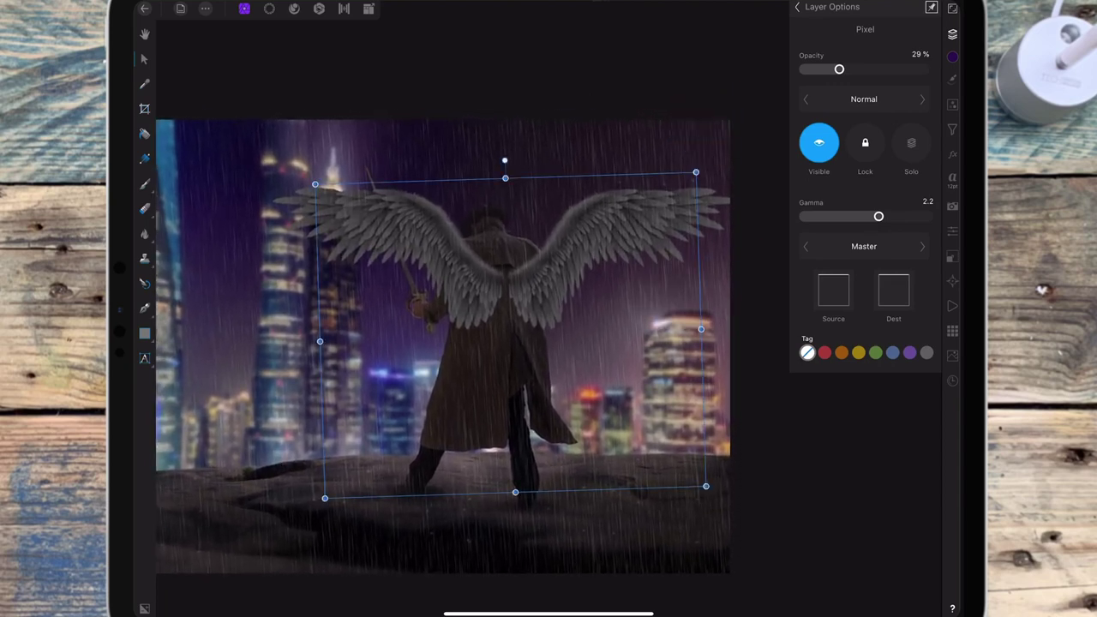
{"action": "left_click_drag", "start_coordinate": [505, 160], "coordinate": [524, 161]}
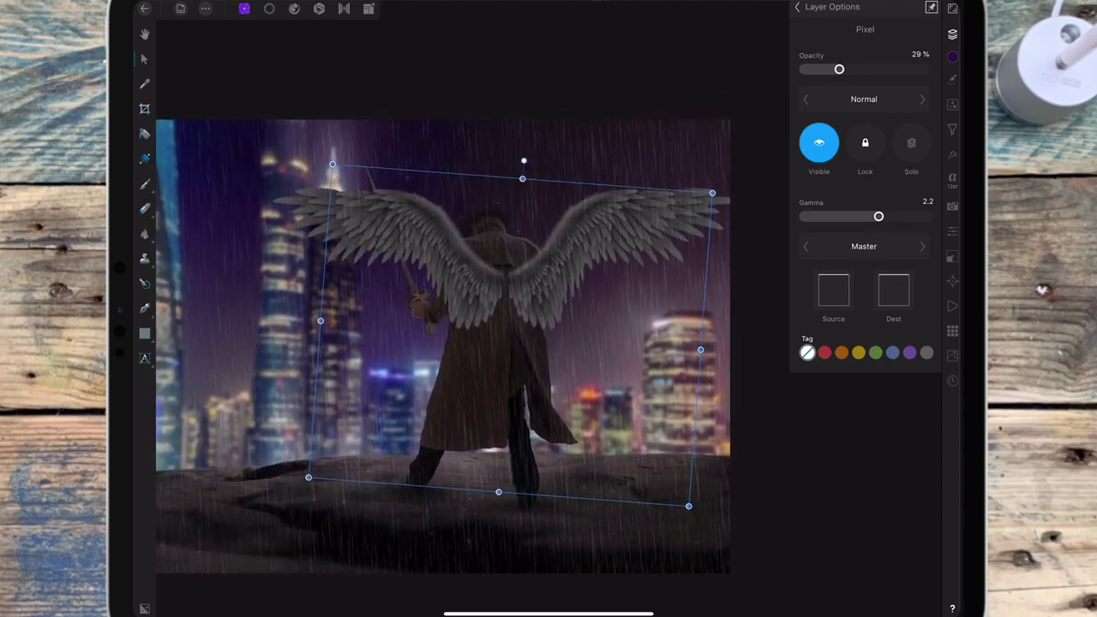
{"action": "left_click_drag", "start_coordinate": [553, 234], "coordinate": [549, 239]}
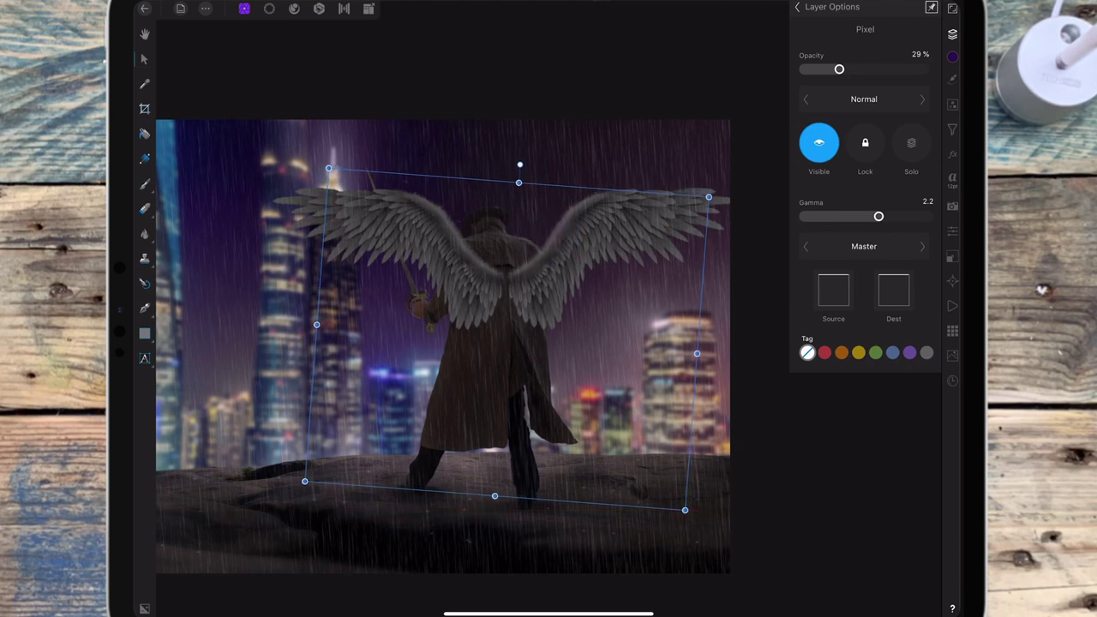
{"action": "left_click_drag", "start_coordinate": [616, 241], "coordinate": [612, 241]}
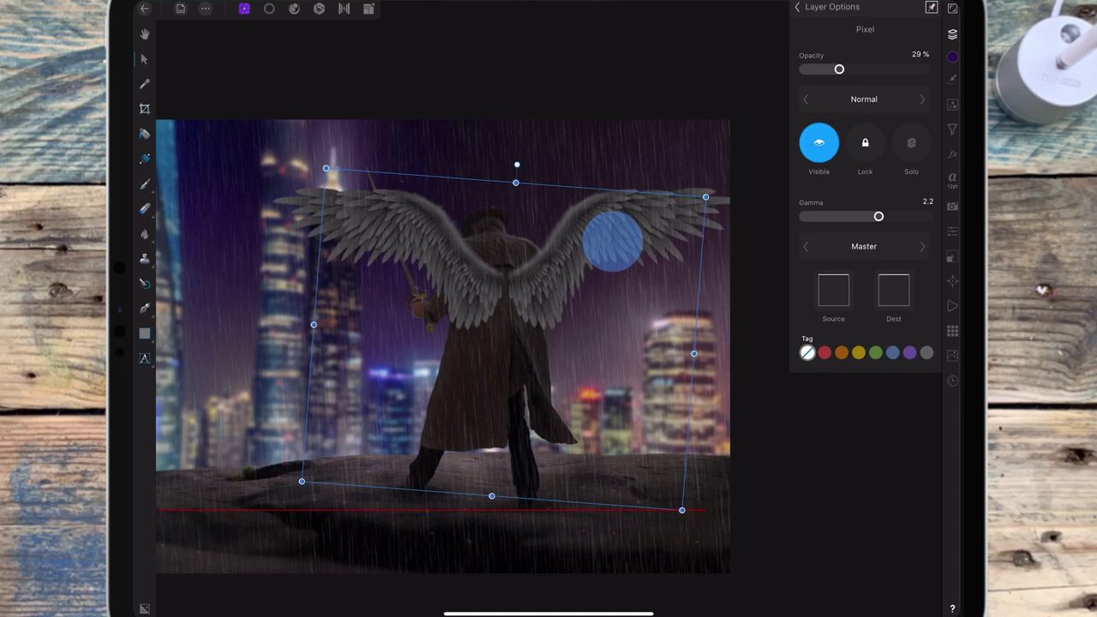
{"action": "left_click_drag", "start_coordinate": [612, 241], "coordinate": [612, 241]}
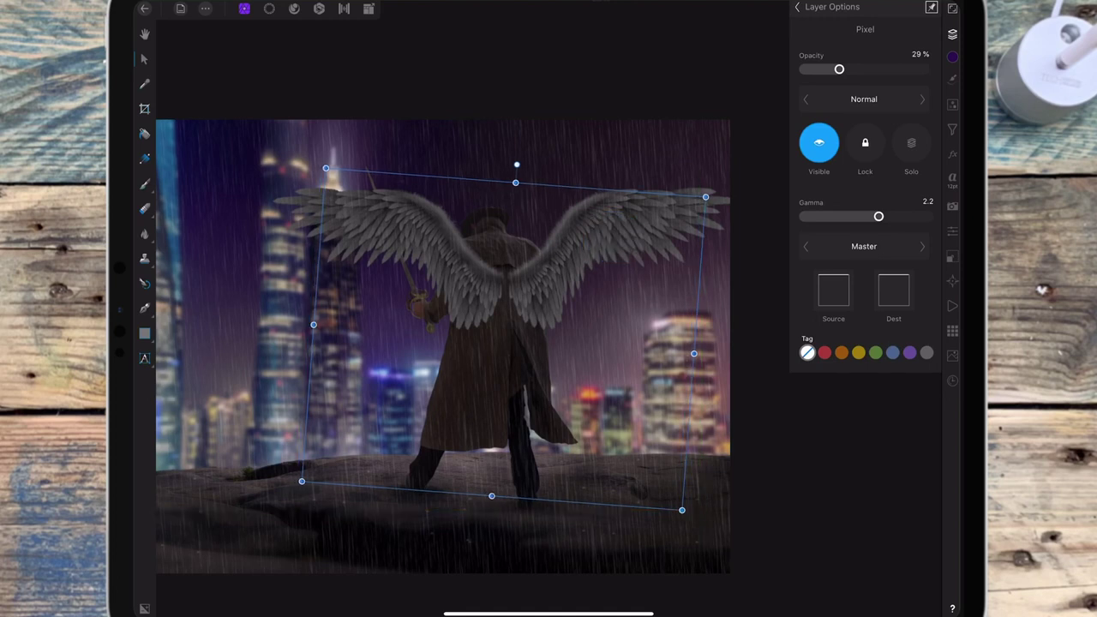
{"action": "scroll", "coordinate": [628, 248], "scroll_direction": "down", "scroll_amount": 5}
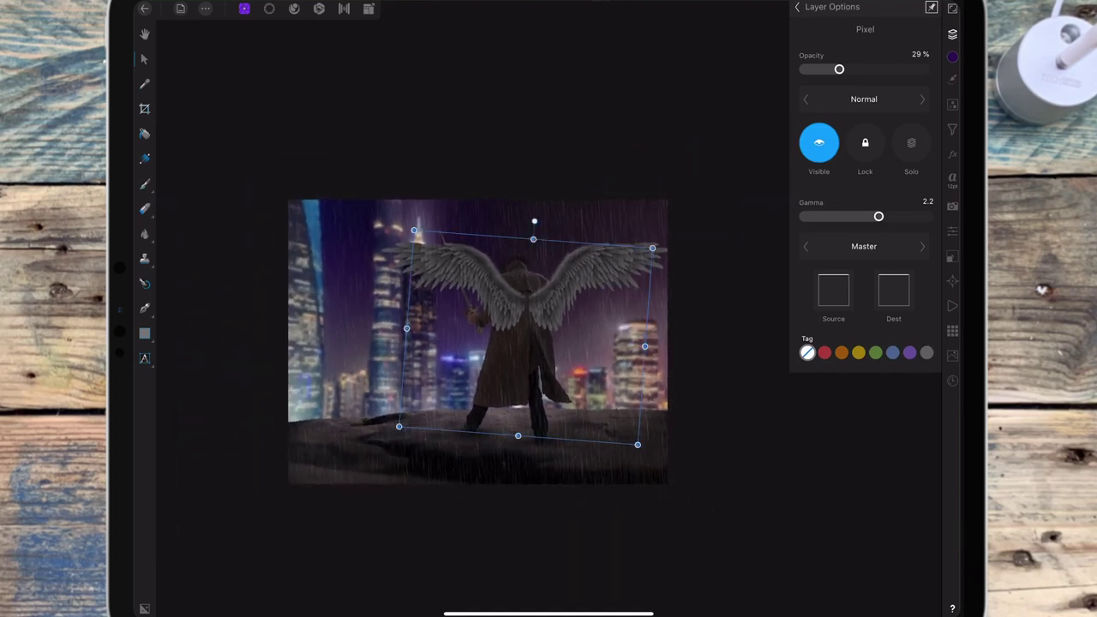
{"action": "key", "text": "ctrl+d"}
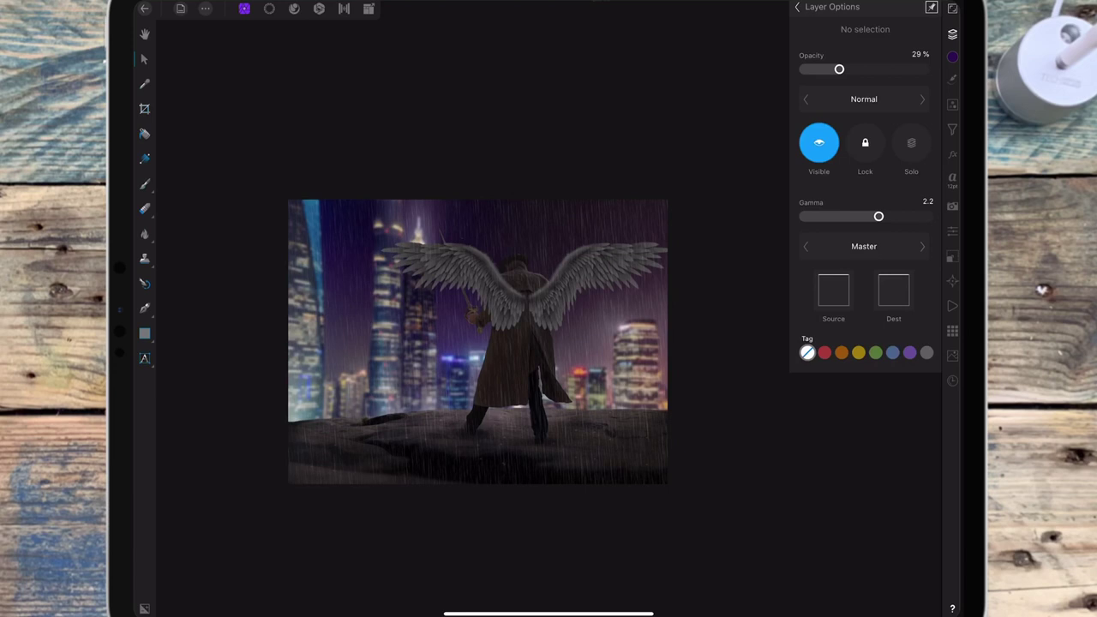
{"action": "left_click", "coordinate": [797, 6]}
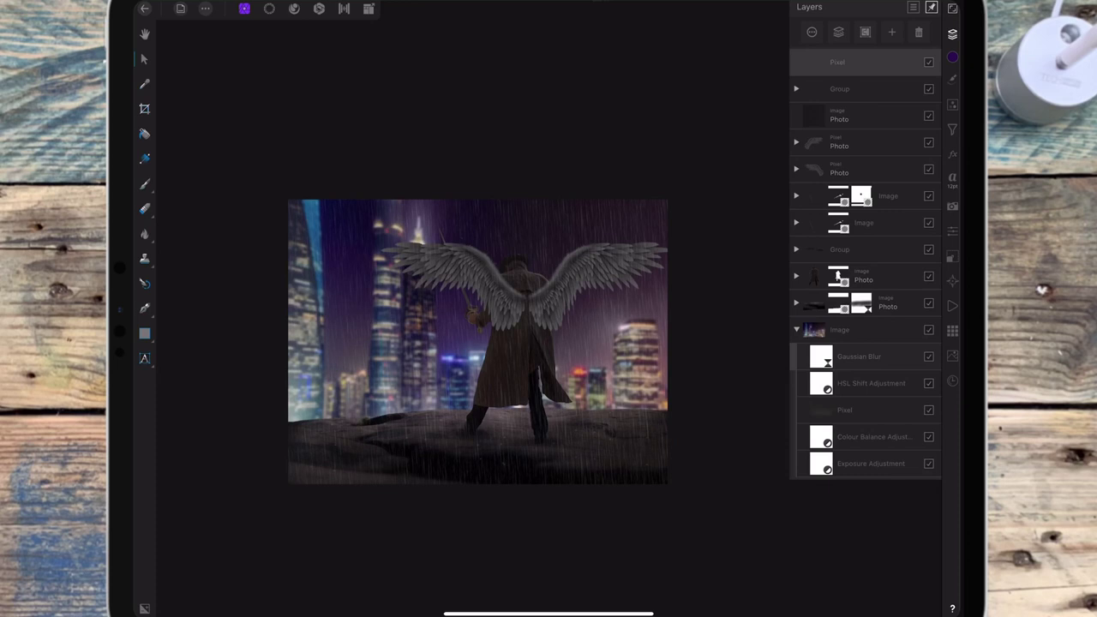
Step: Add a Curves adjustment: darken the highlights, lift the shadows, and add two mid-curve points
{"action": "left_click", "coordinate": [952, 105]}
{"action": "left_click", "coordinate": [874, 152]}
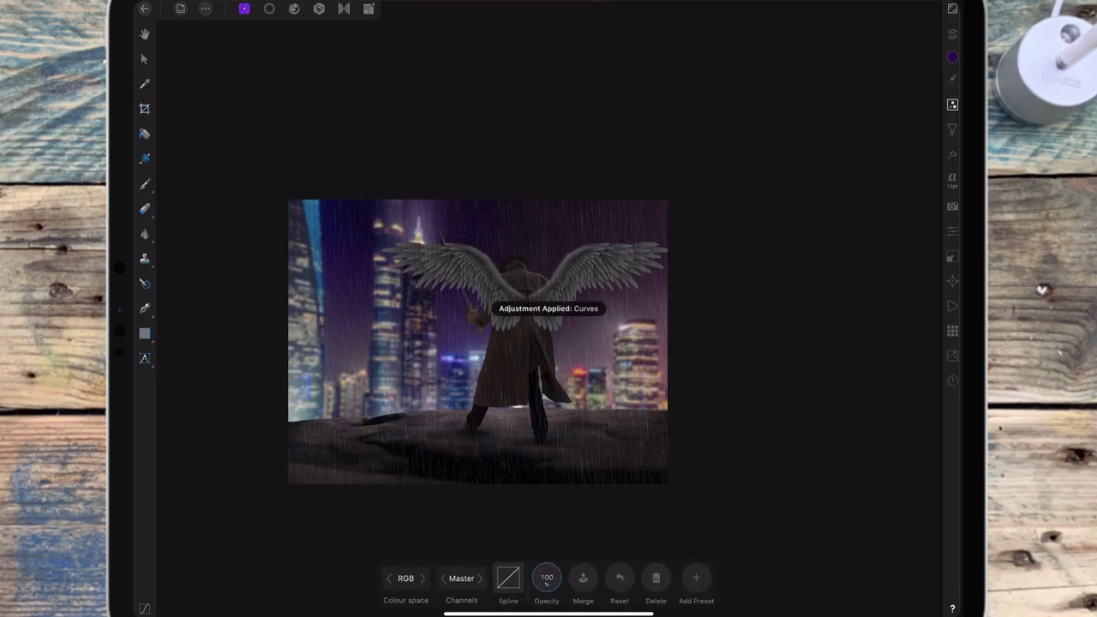
{"action": "left_click_drag", "start_coordinate": [681, 214], "coordinate": [699, 190]}
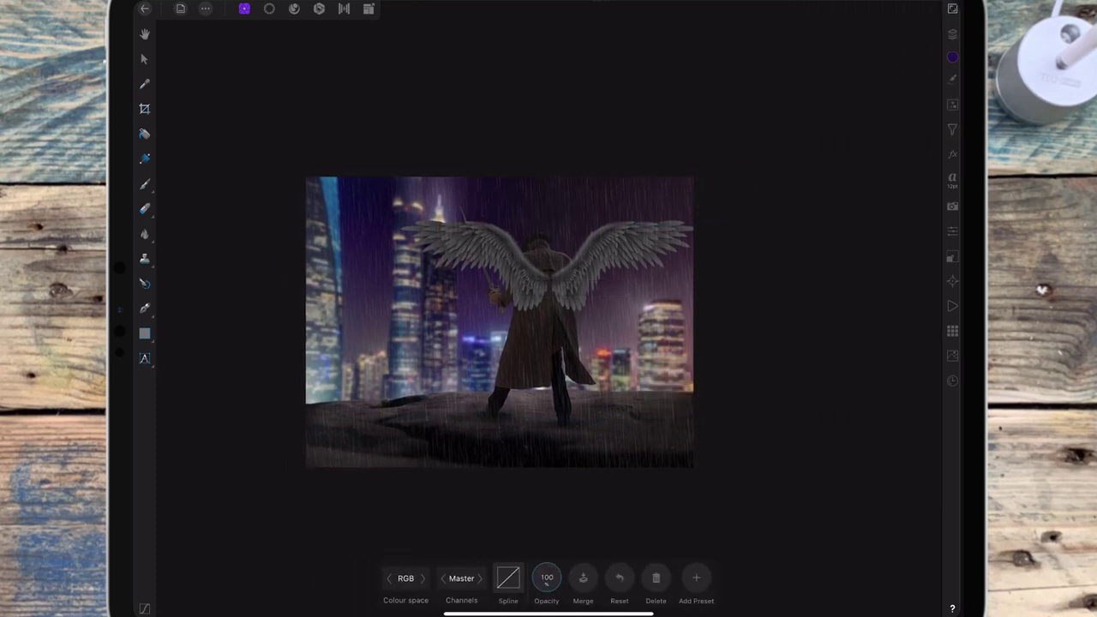
{"action": "left_click", "coordinate": [507, 578]}
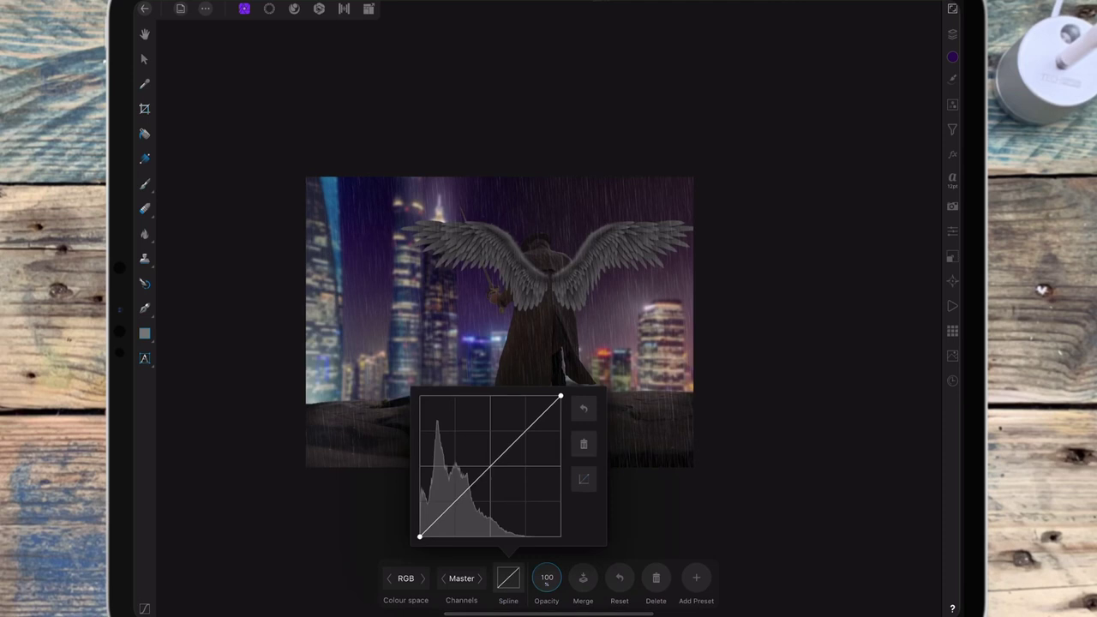
{"action": "left_click_drag", "start_coordinate": [561, 397], "coordinate": [561, 414]}
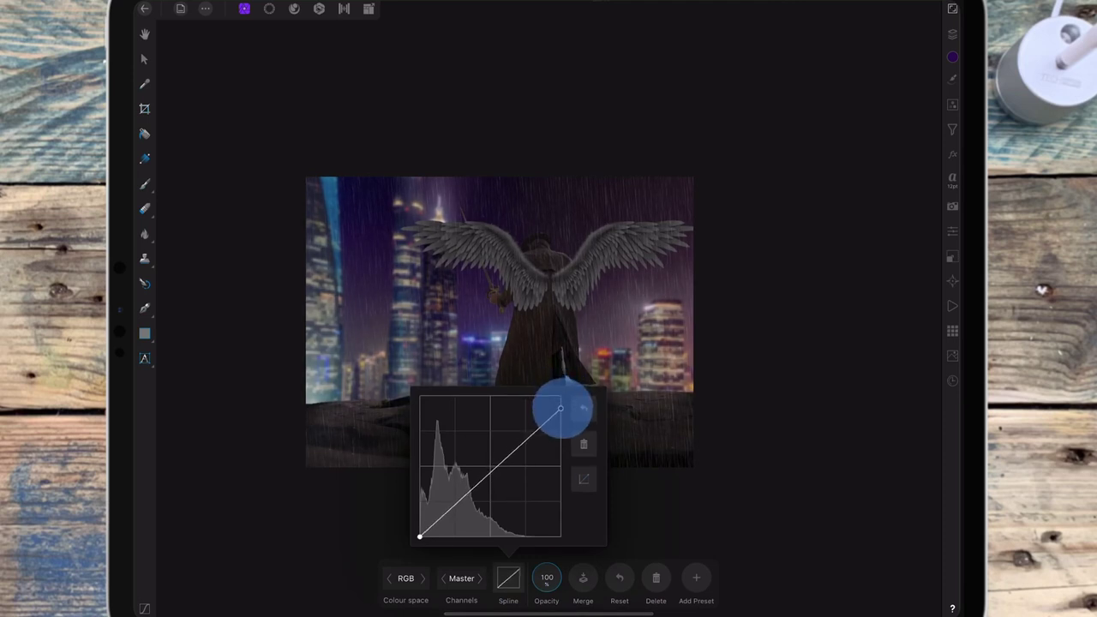
{"action": "left_click_drag", "start_coordinate": [561, 414], "coordinate": [561, 423]}
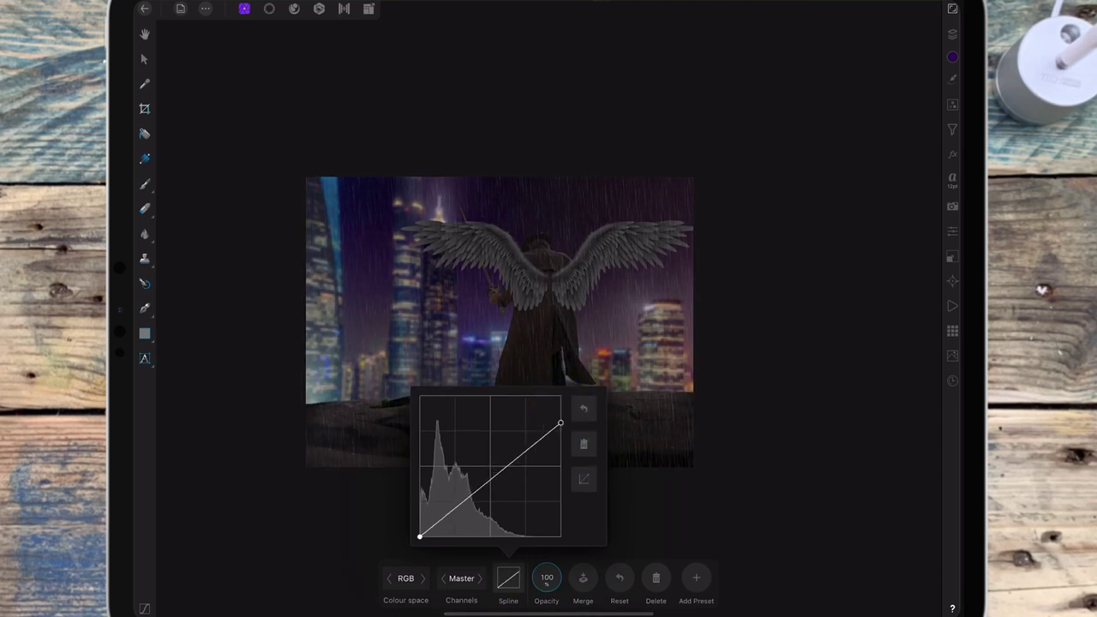
{"action": "left_click_drag", "start_coordinate": [420, 537], "coordinate": [420, 532]}
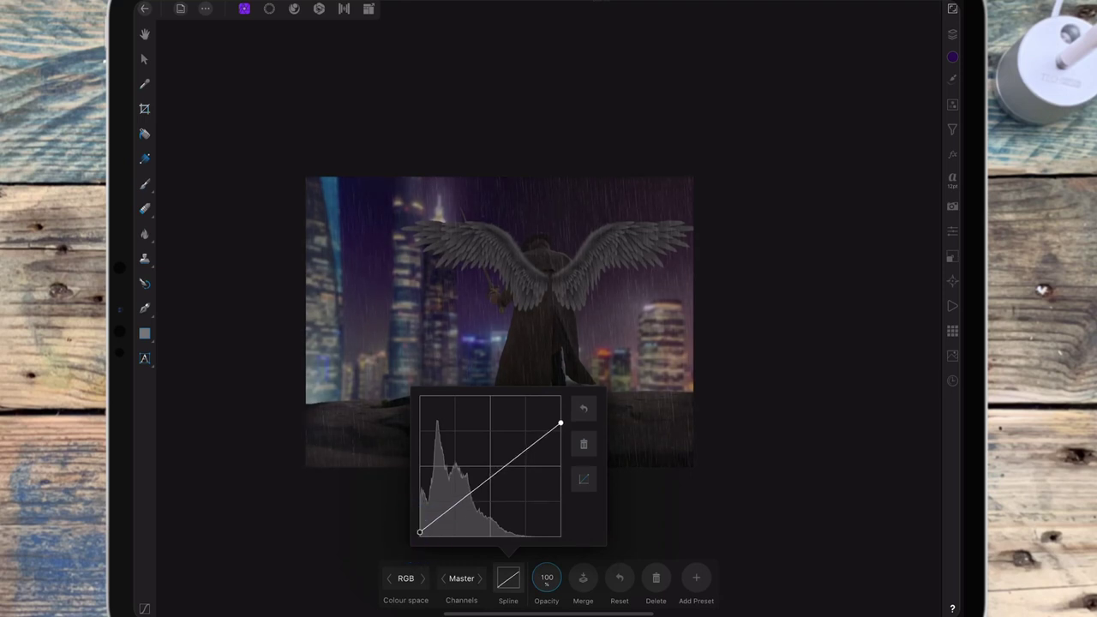
{"action": "left_click_drag", "start_coordinate": [453, 502], "coordinate": [457, 505]}
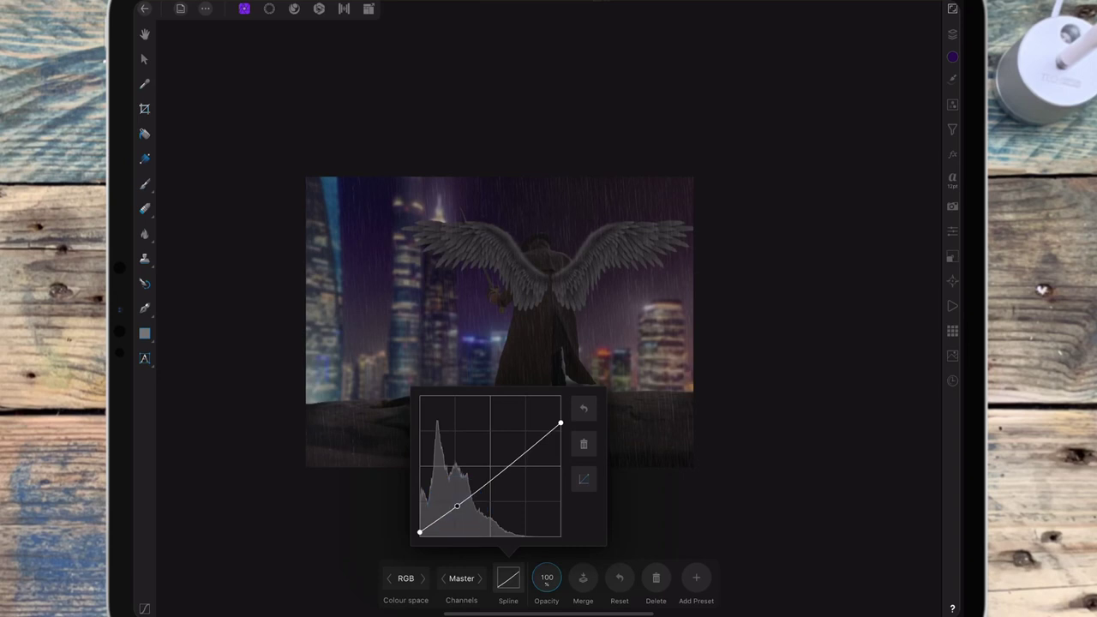
{"action": "left_click_drag", "start_coordinate": [524, 453], "coordinate": [524, 445]}
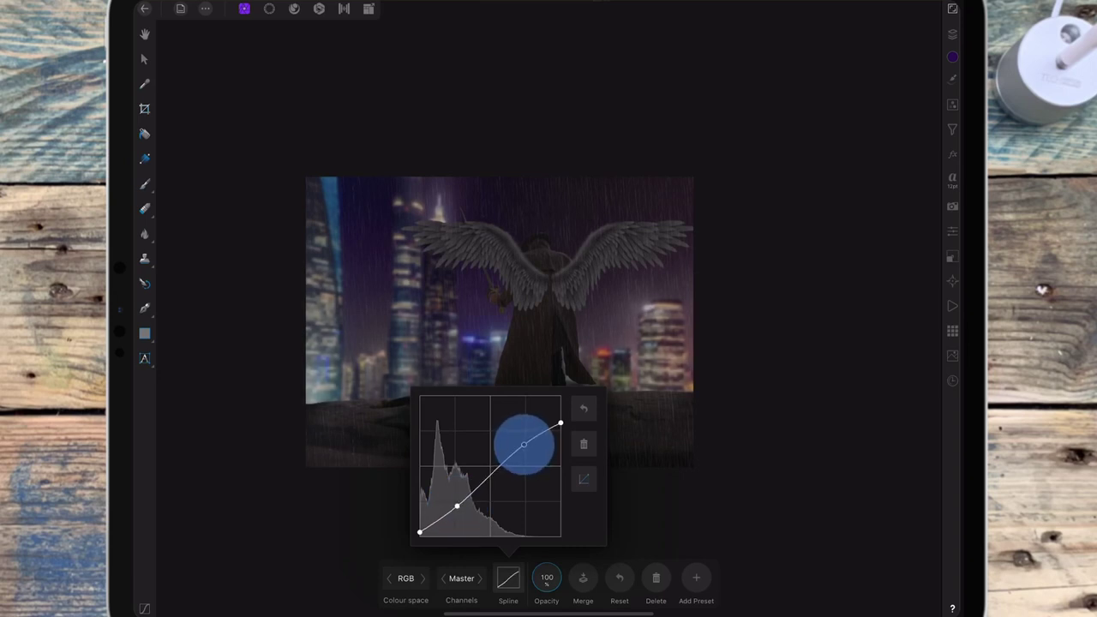
{"action": "left_click", "coordinate": [561, 424]}
{"action": "left_click", "coordinate": [437, 375]}
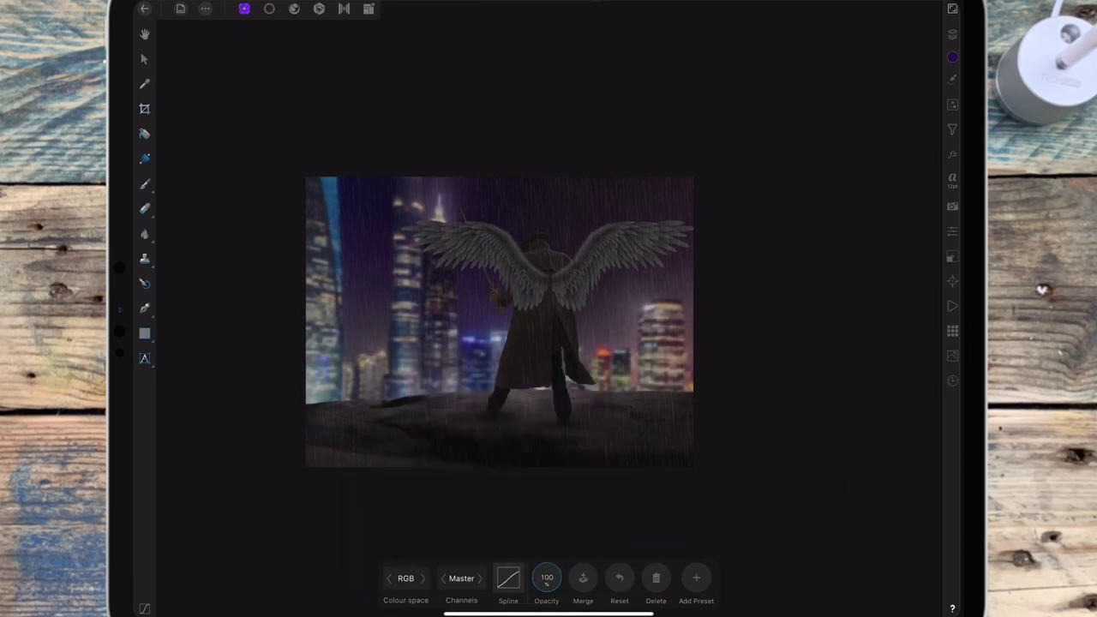
Step: Lift the curve's shadow point a little further and re-centre the view
{"action": "left_click", "coordinate": [509, 579]}
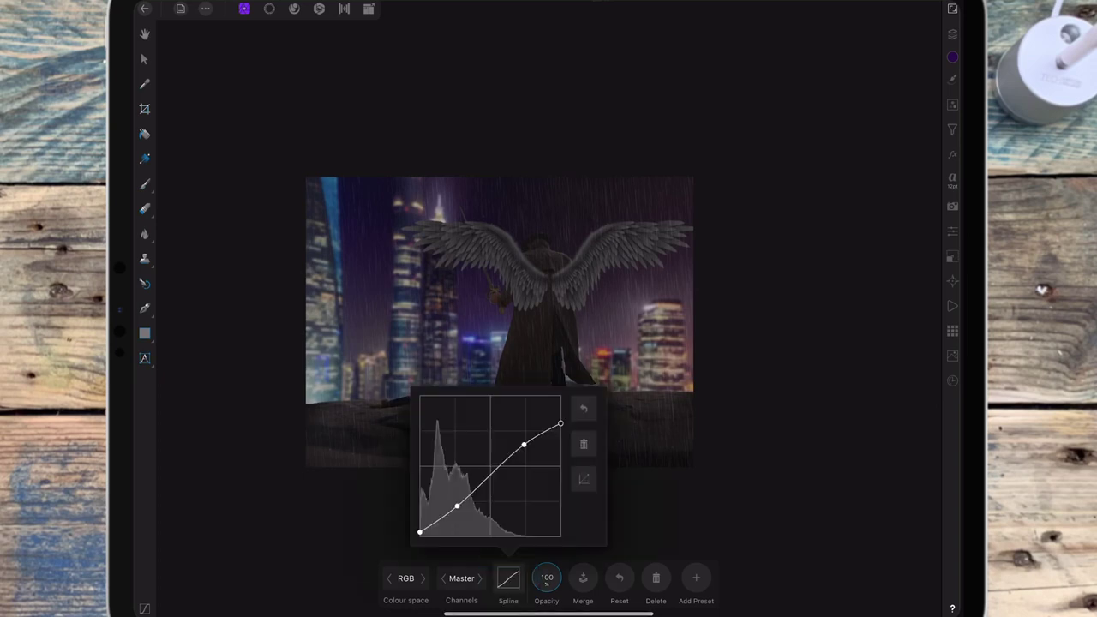
{"action": "left_click_drag", "start_coordinate": [421, 531], "coordinate": [420, 527]}
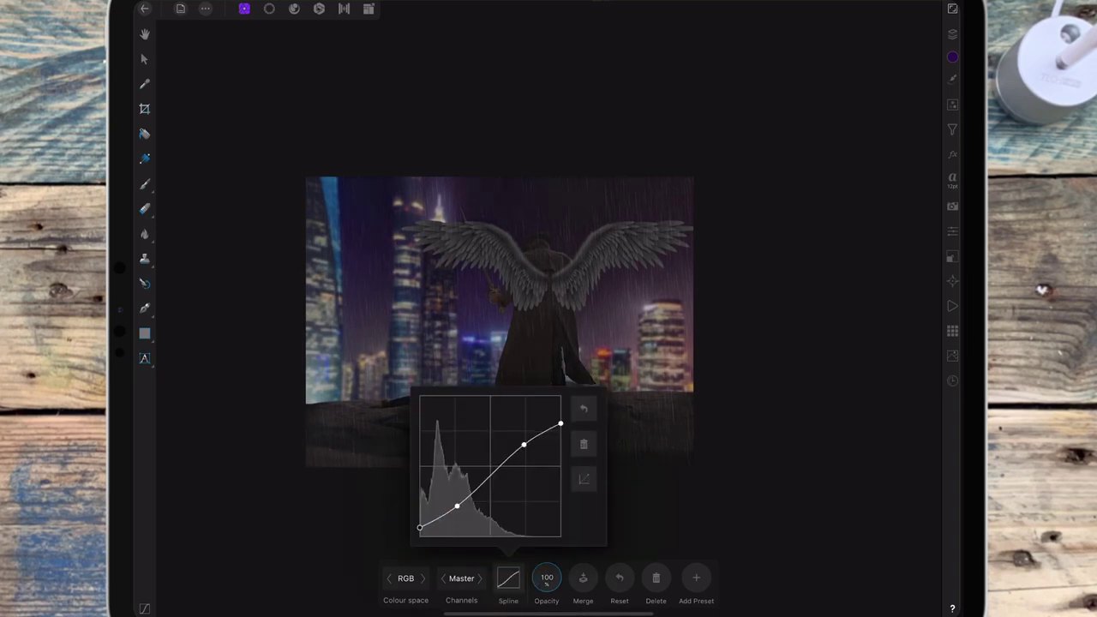
{"action": "left_click", "coordinate": [458, 507]}
{"action": "left_click", "coordinate": [439, 377]}
{"action": "left_click", "coordinate": [693, 257]}
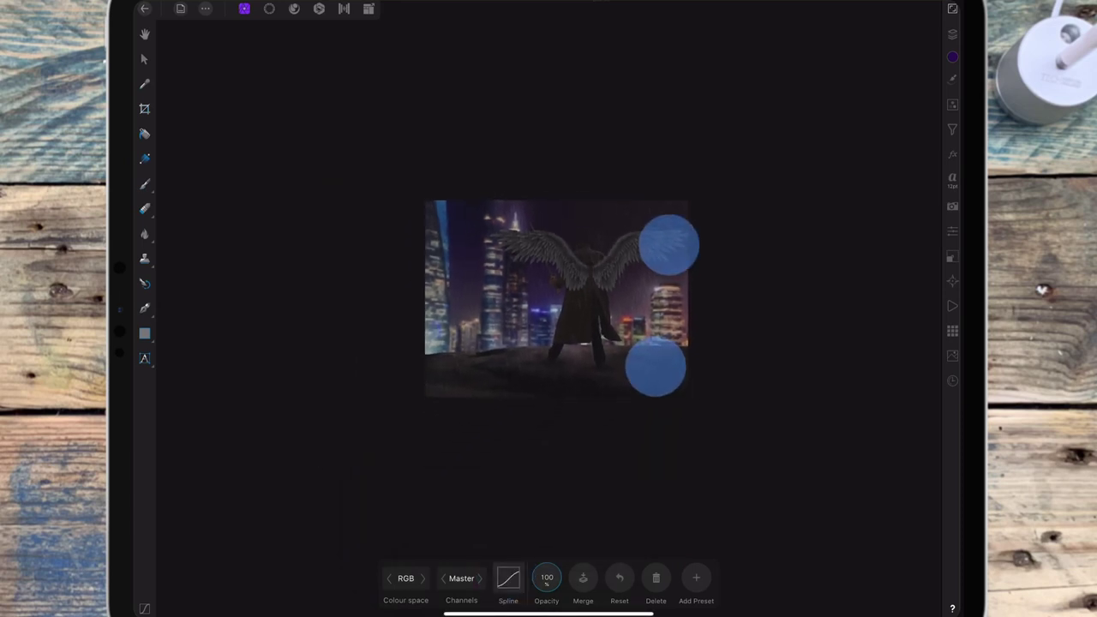
{"action": "left_click_drag", "start_coordinate": [662, 304], "coordinate": [687, 260]}
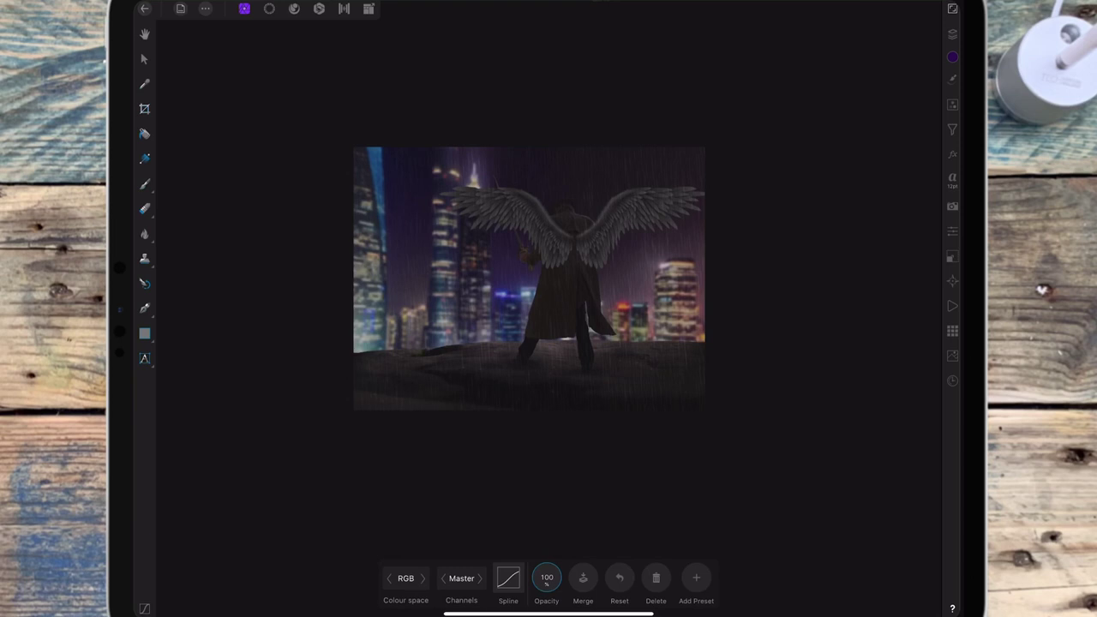
Step: On the Red channel, slightly lower the highlights and raise the shadows
{"action": "left_click", "coordinate": [480, 578]}
{"action": "left_click_drag", "start_coordinate": [561, 397], "coordinate": [564, 405]}
{"action": "left_click_drag", "start_coordinate": [420, 536], "coordinate": [420, 532]}
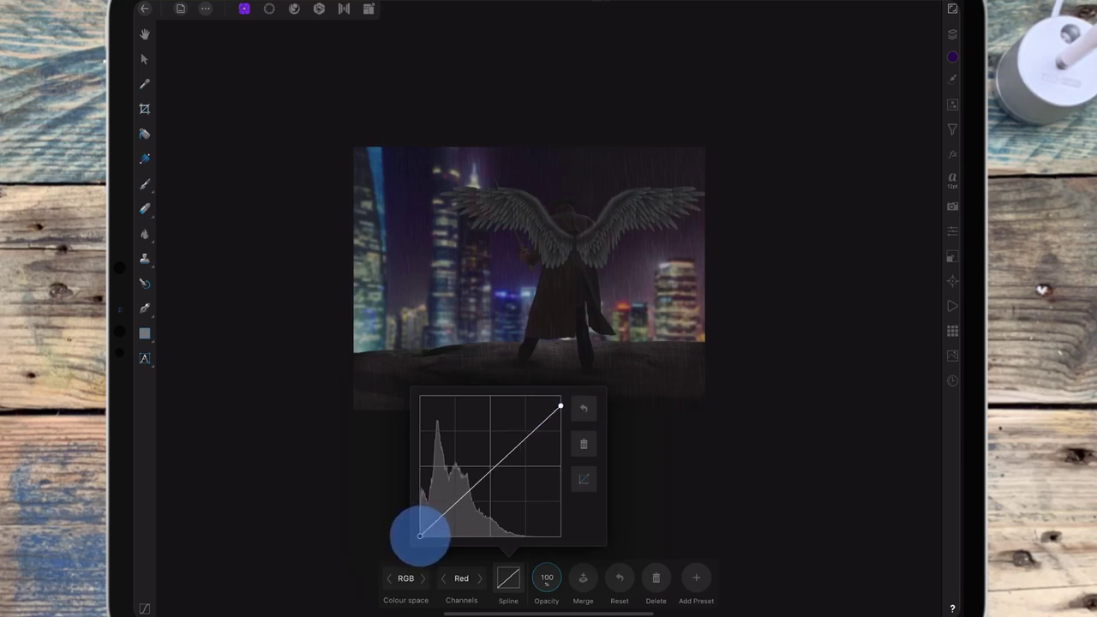
{"action": "left_click_drag", "start_coordinate": [420, 532], "coordinate": [426, 535]}
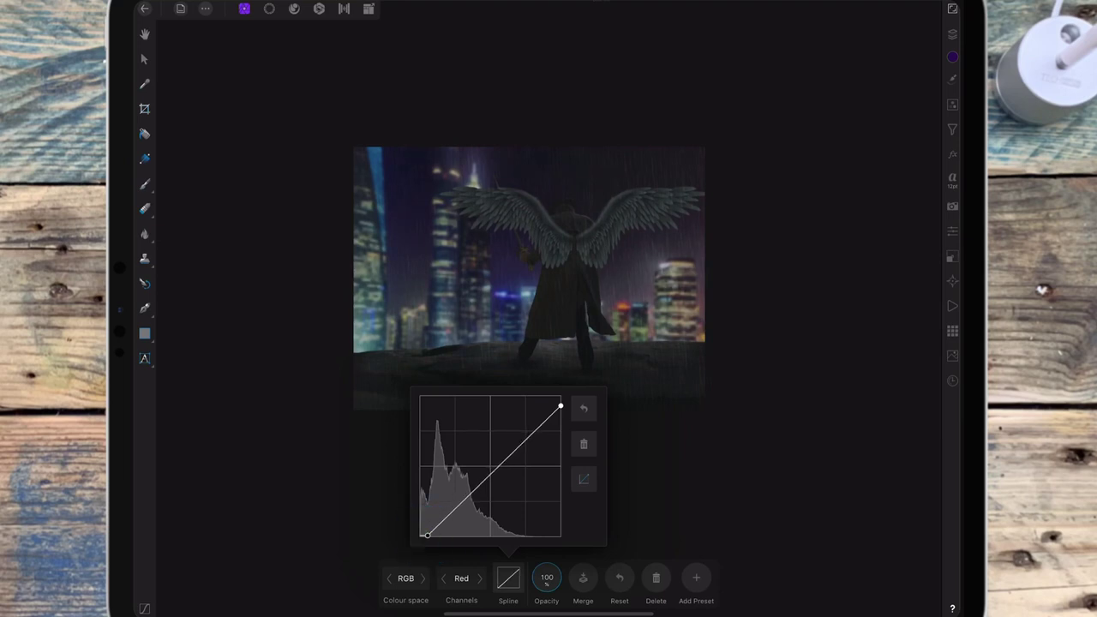
{"action": "mouse_move", "coordinate": [561, 406]}
{"action": "left_mouse_down"}
{"action": "mouse_move", "coordinate": [557, 395]}
{"action": "mouse_move", "coordinate": [569, 404]}
{"action": "left_mouse_up"}
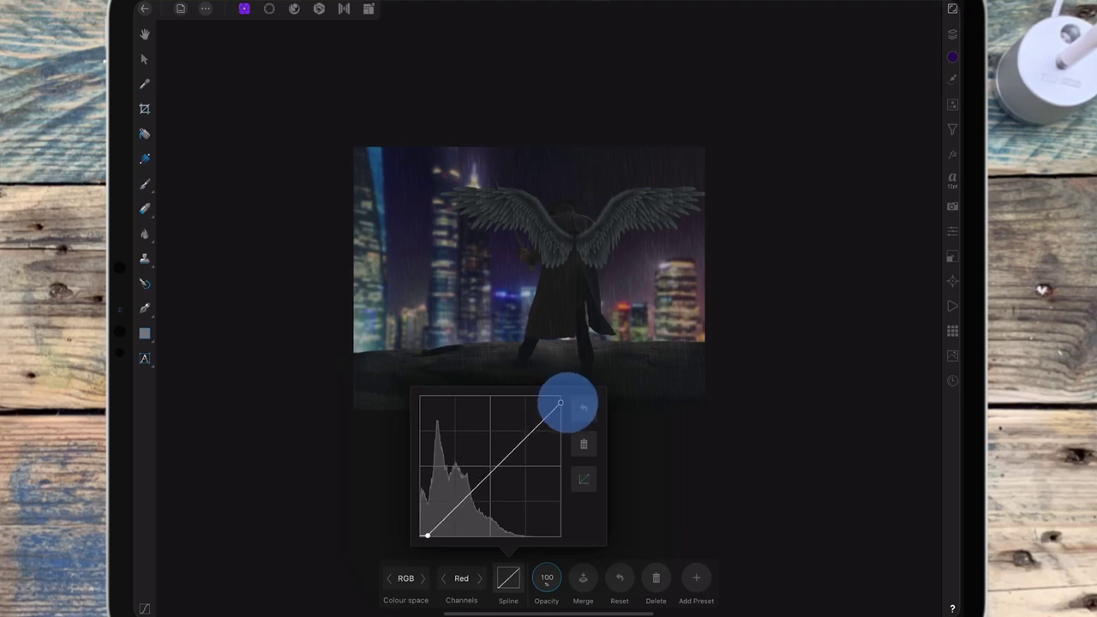
{"action": "left_click_drag", "start_coordinate": [427, 536], "coordinate": [427, 533]}
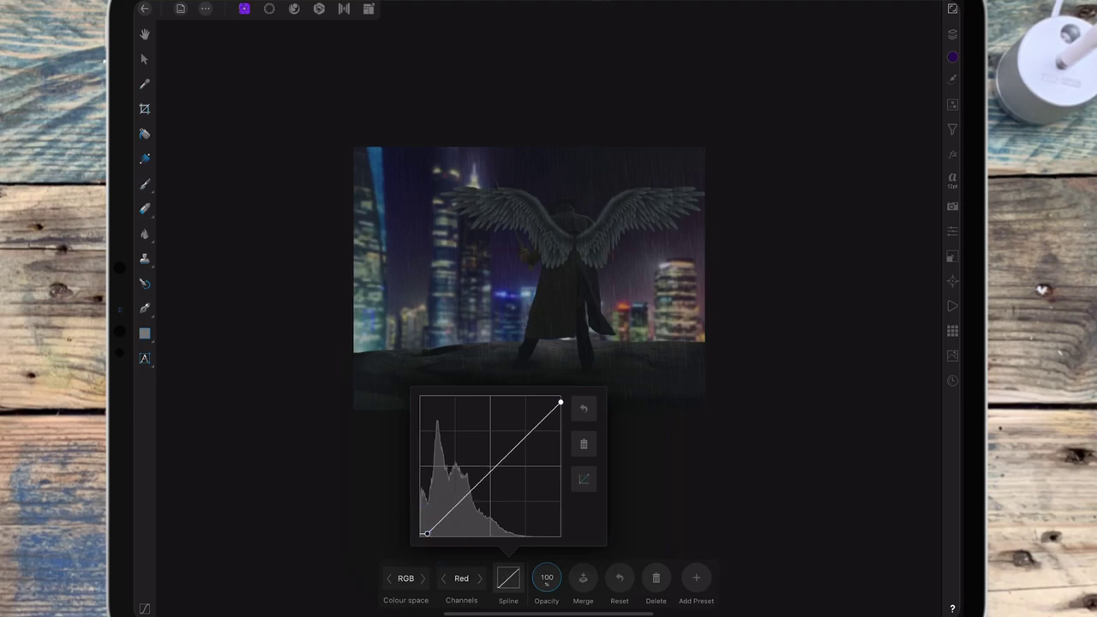
Step: On the Blue channel, lower the highlights and lift the dark end into a gentle S
{"action": "left_click", "coordinate": [479, 579]}
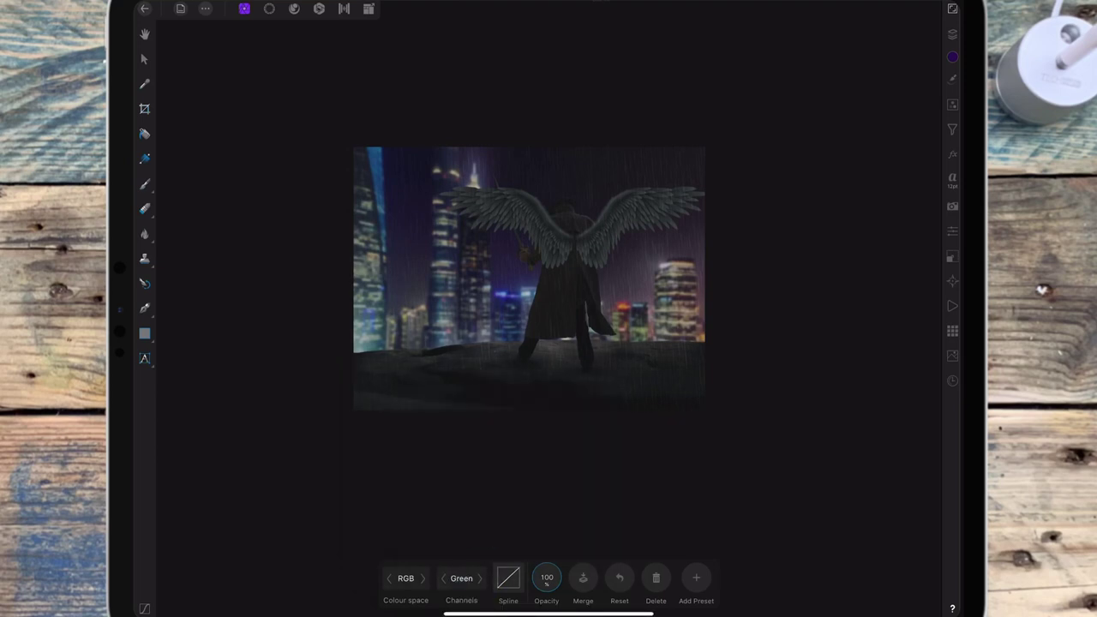
{"action": "left_click", "coordinate": [479, 579]}
{"action": "left_click_drag", "start_coordinate": [560, 408], "coordinate": [537, 427]}
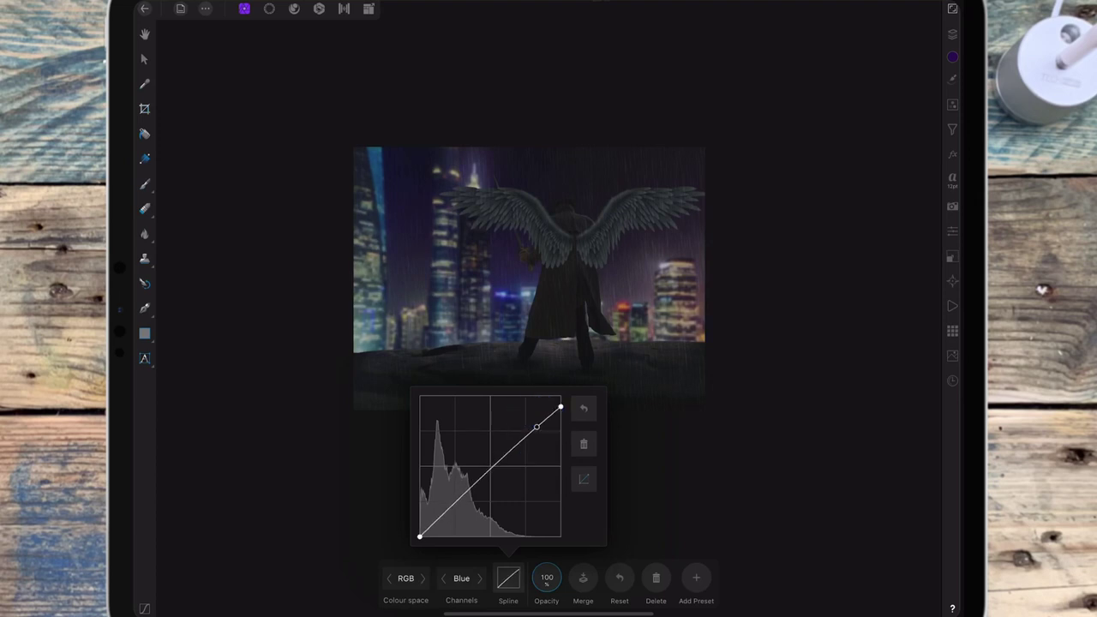
{"action": "left_click_drag", "start_coordinate": [419, 537], "coordinate": [444, 512]}
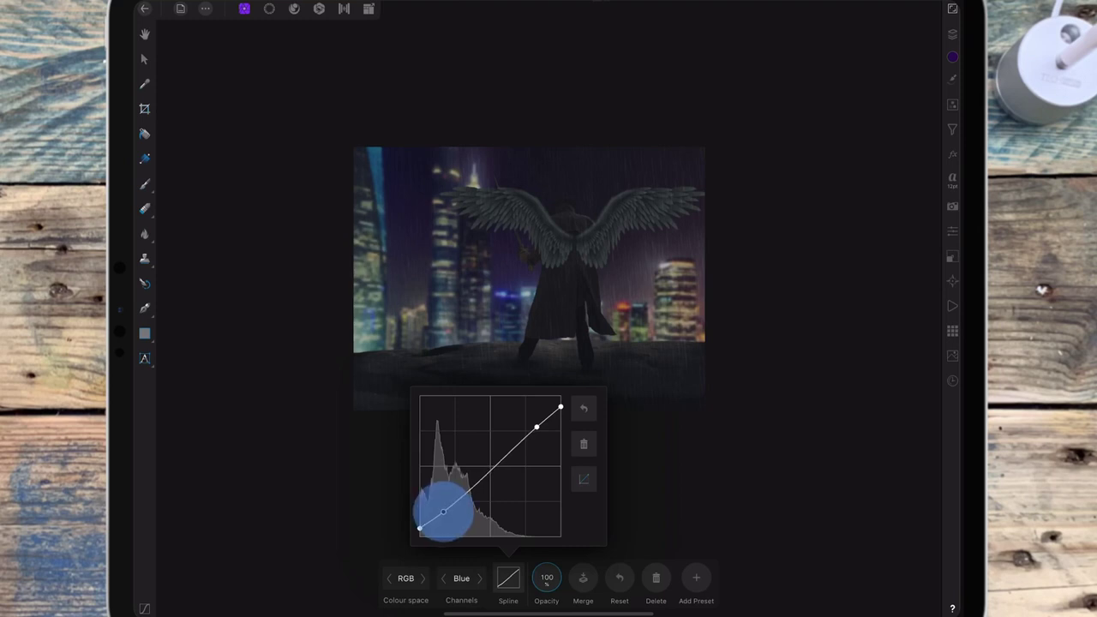
{"action": "left_click_drag", "start_coordinate": [537, 426], "coordinate": [535, 423]}
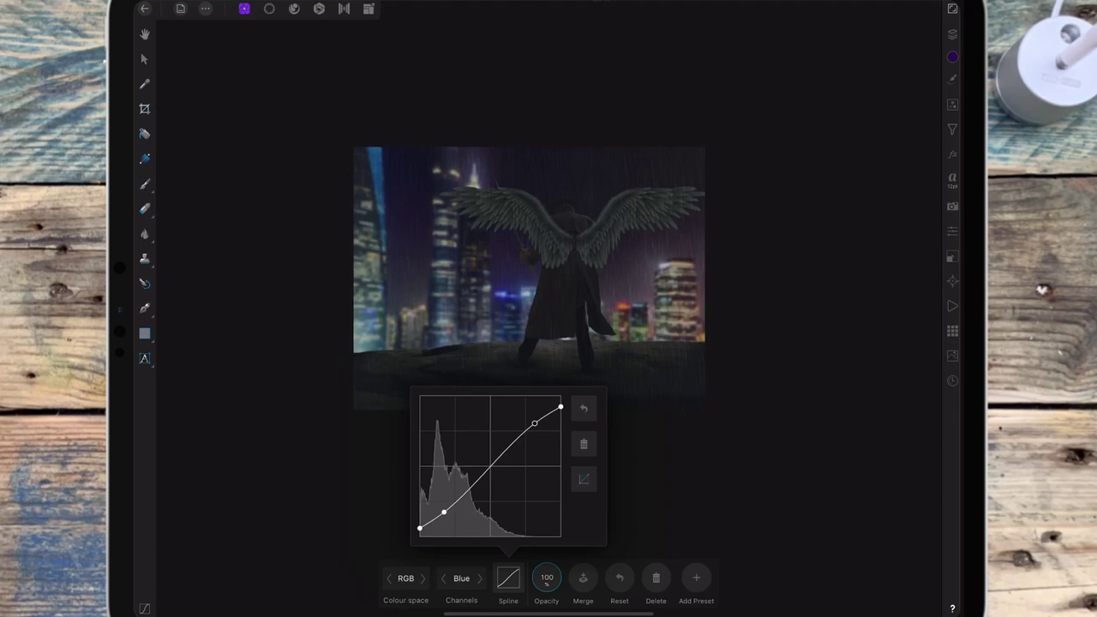
{"action": "left_click", "coordinate": [561, 408]}
{"action": "left_click", "coordinate": [507, 576]}
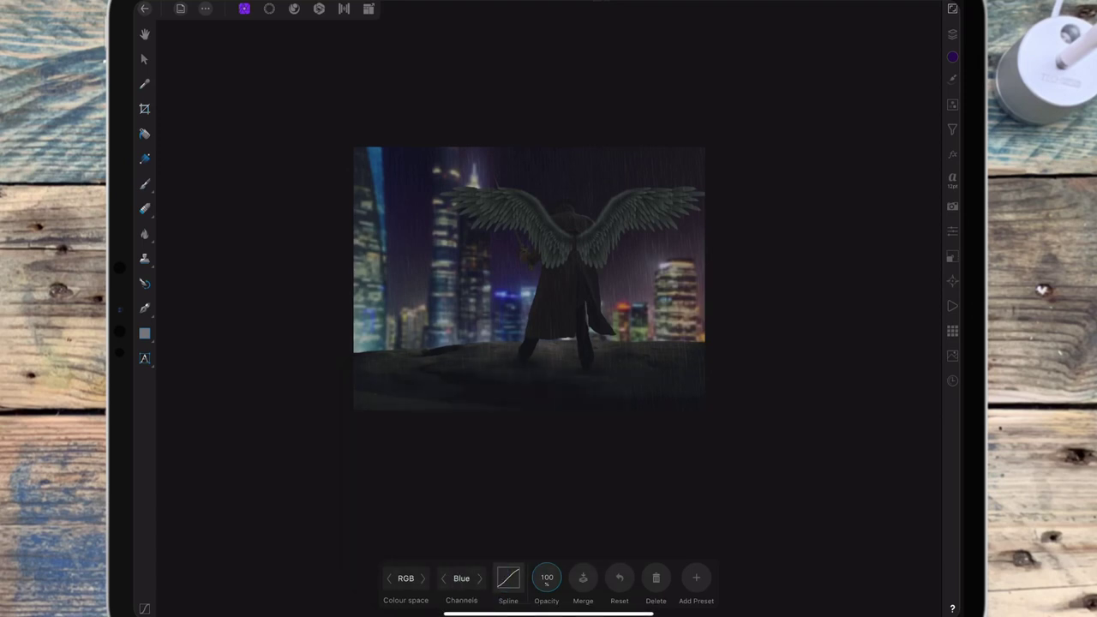
Step: Toggle the Curves adjustment off and on to compare the effect
{"action": "scroll", "coordinate": [738, 360], "scroll_direction": "up", "scroll_amount": 3}
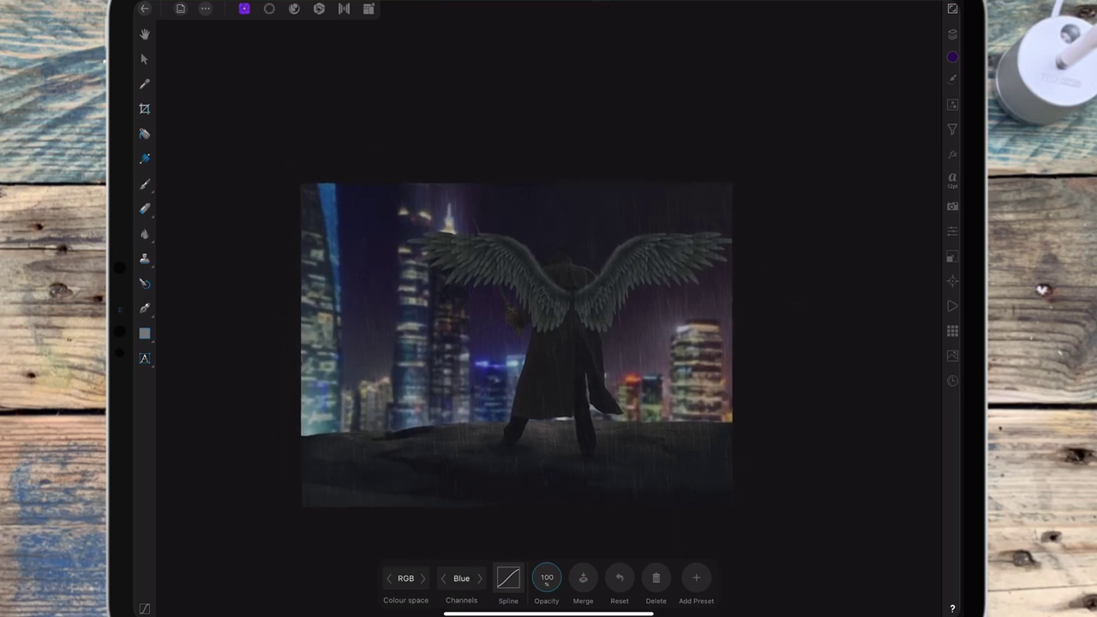
{"action": "left_click", "coordinate": [952, 34]}
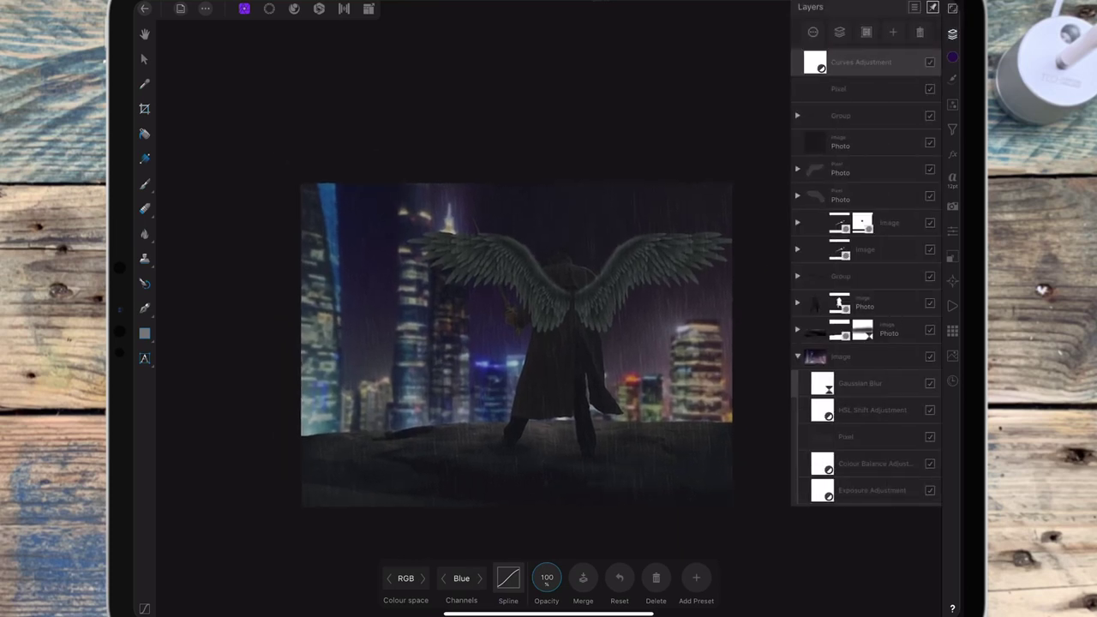
{"action": "left_click", "coordinate": [929, 61]}
{"action": "left_click", "coordinate": [929, 61]}
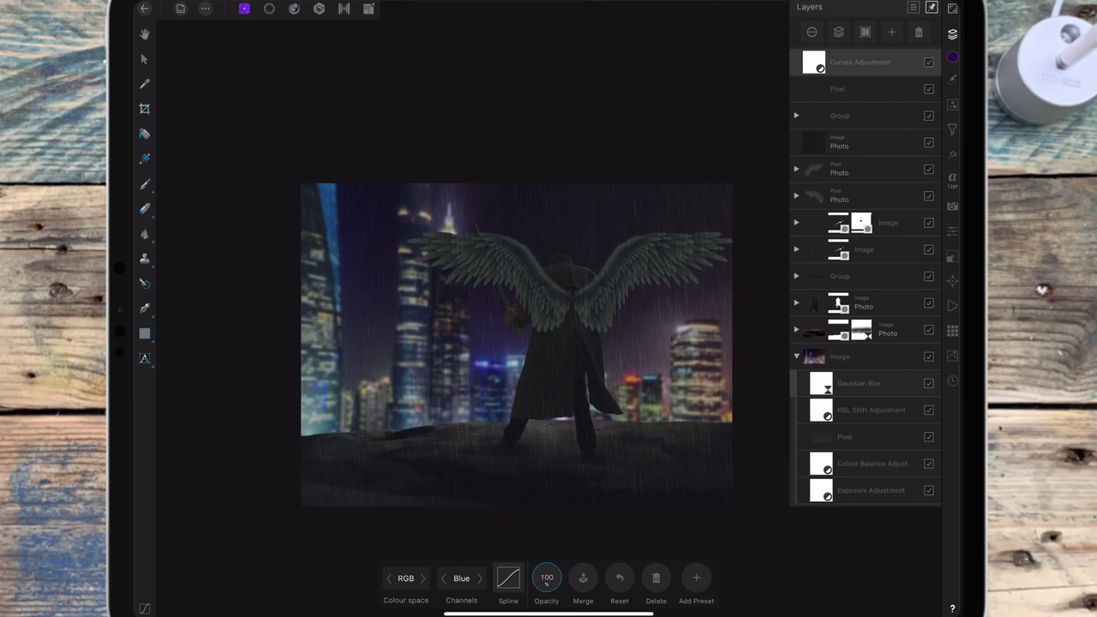
Step: Add an Exposure adjustment set to 0.37 to brighten the composite
{"action": "left_click", "coordinate": [953, 104]}
{"action": "left_click", "coordinate": [896, 257]}
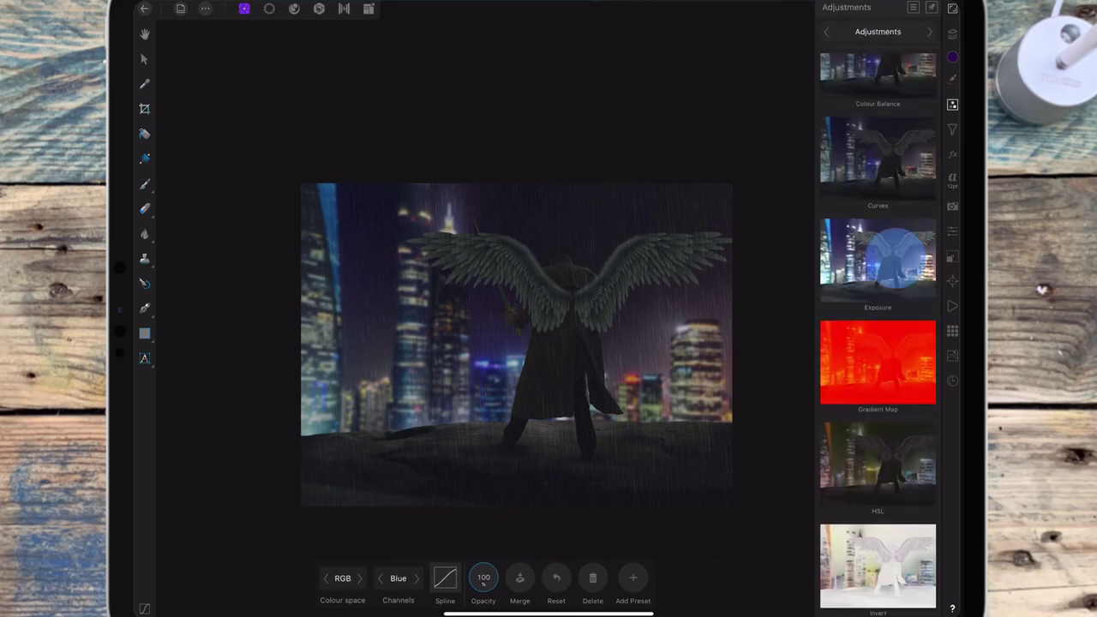
{"action": "left_click_drag", "start_coordinate": [453, 574], "coordinate": [470, 557]}
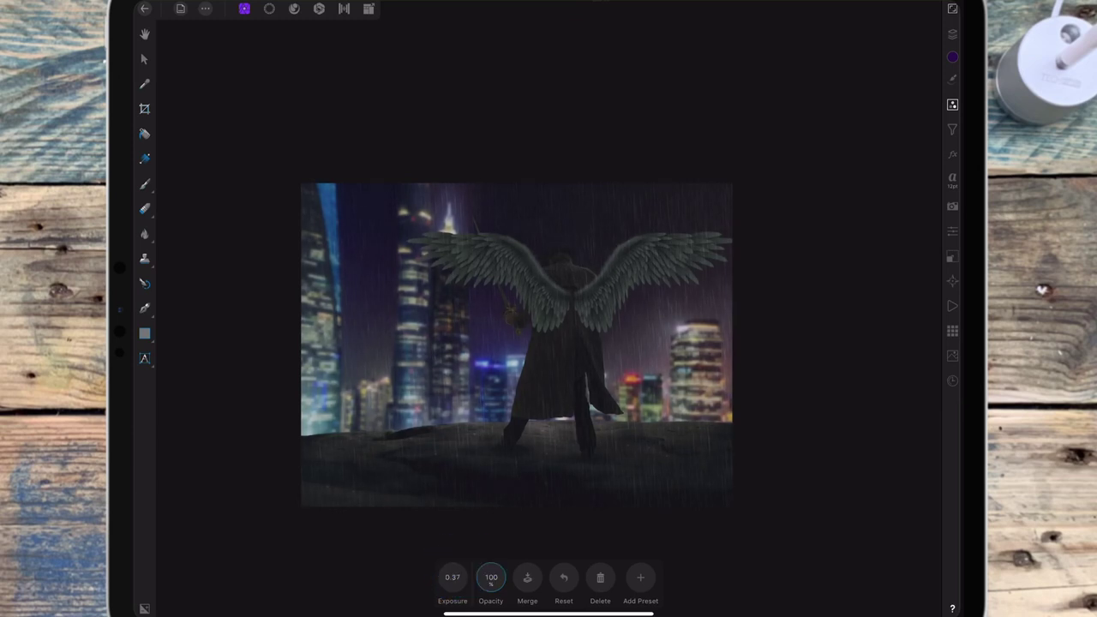
{"action": "scroll", "coordinate": [686, 221], "scroll_direction": "down", "scroll_amount": 2}
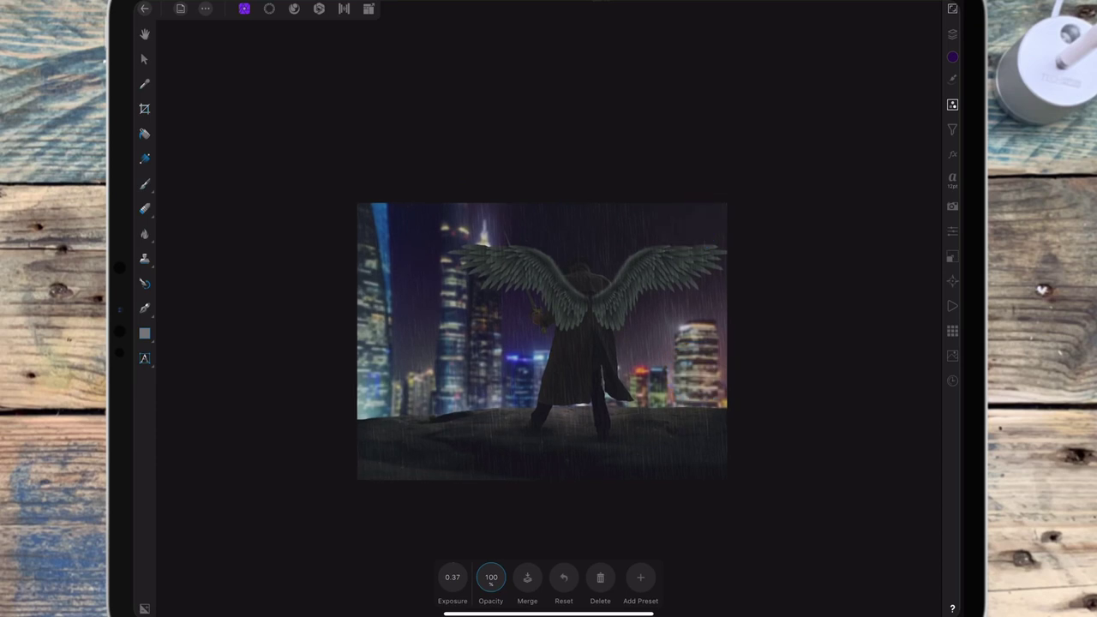
{"action": "left_click", "coordinate": [952, 34]}
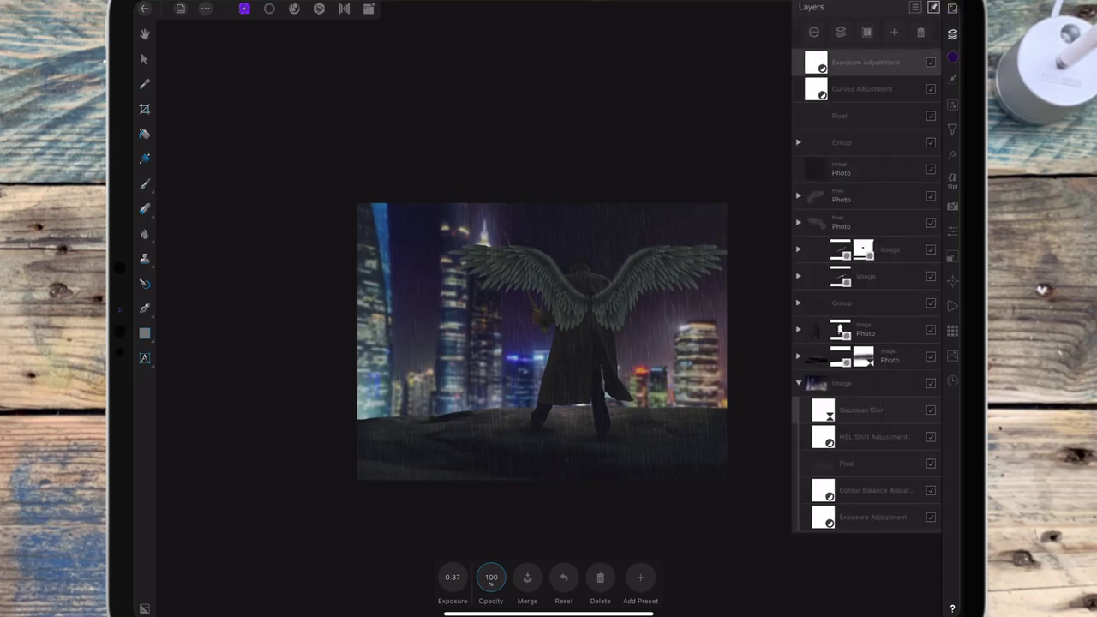
{"action": "left_click", "coordinate": [952, 129]}
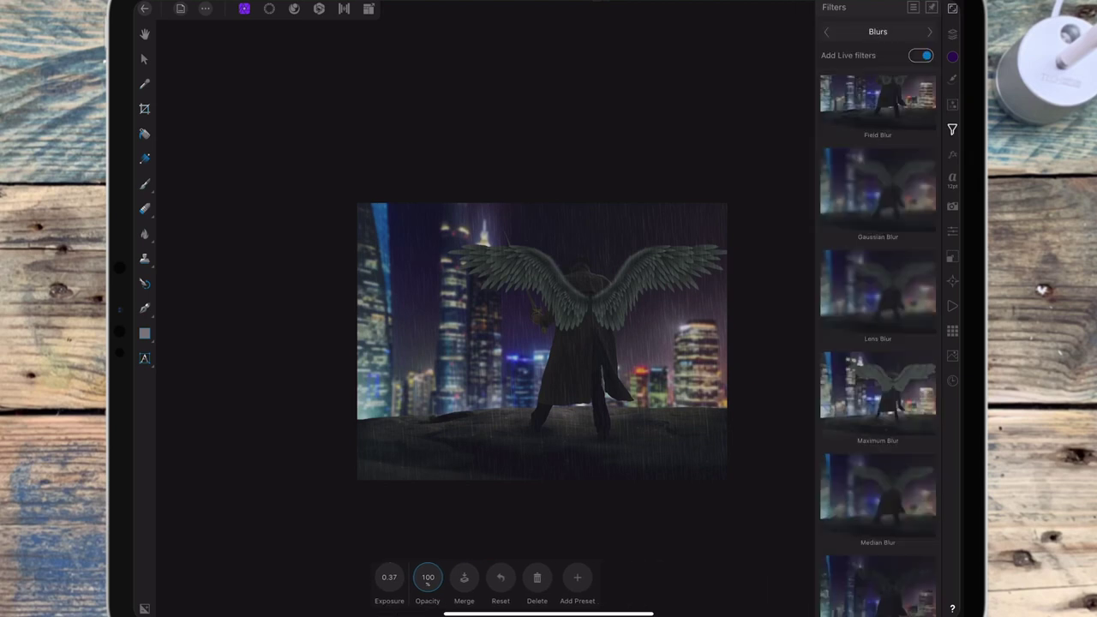
Step: Add a Depth of Field Blur live filter and move it to the top of the stack
{"action": "scroll", "coordinate": [878, 343], "scroll_direction": "up", "scroll_amount": 4}
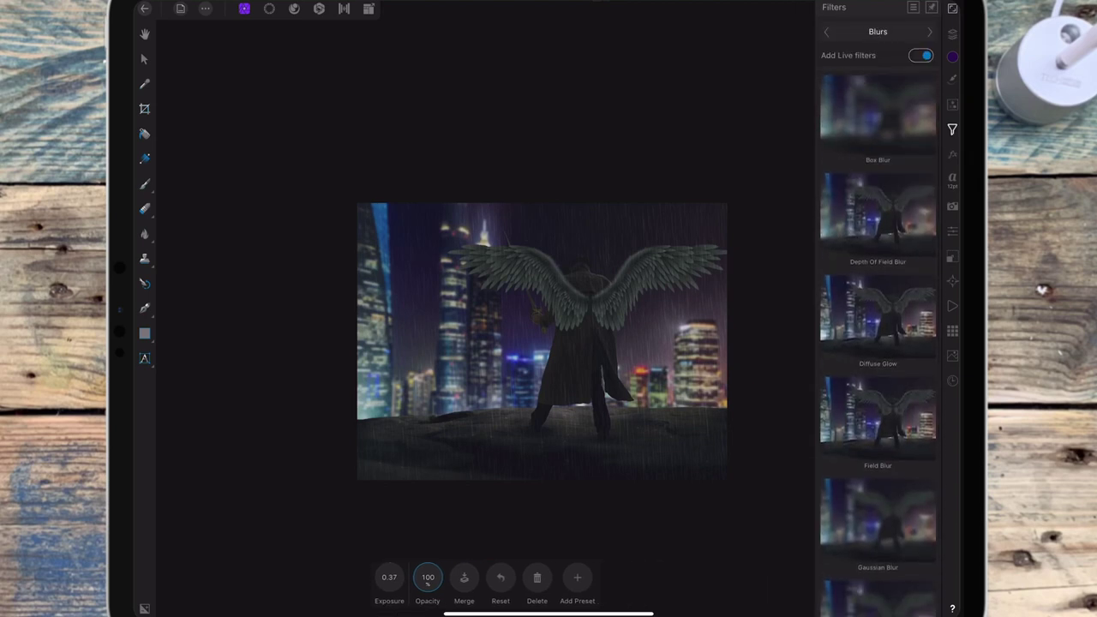
{"action": "left_click", "coordinate": [878, 211]}
{"action": "left_click", "coordinate": [946, 36]}
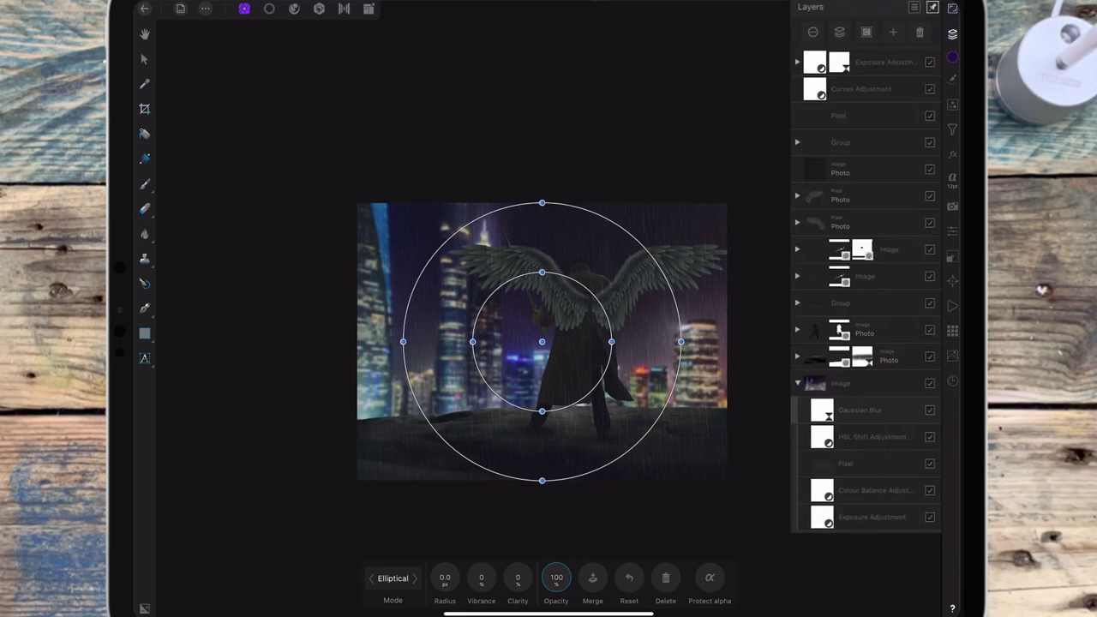
{"action": "left_click_drag", "start_coordinate": [870, 87], "coordinate": [874, 62]}
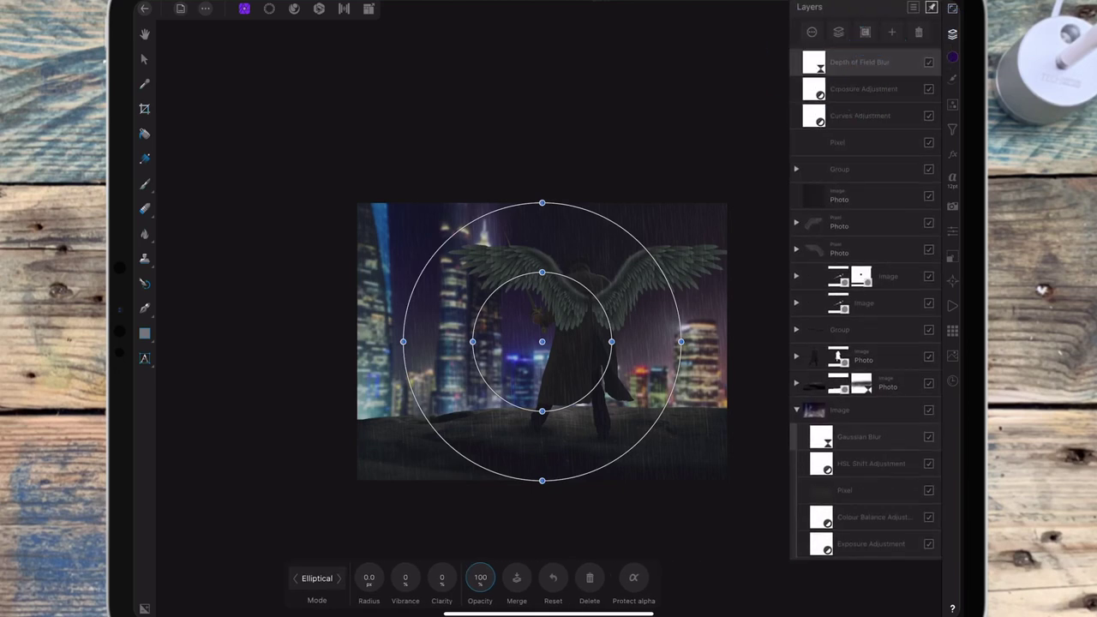
{"action": "left_click", "coordinate": [952, 34]}
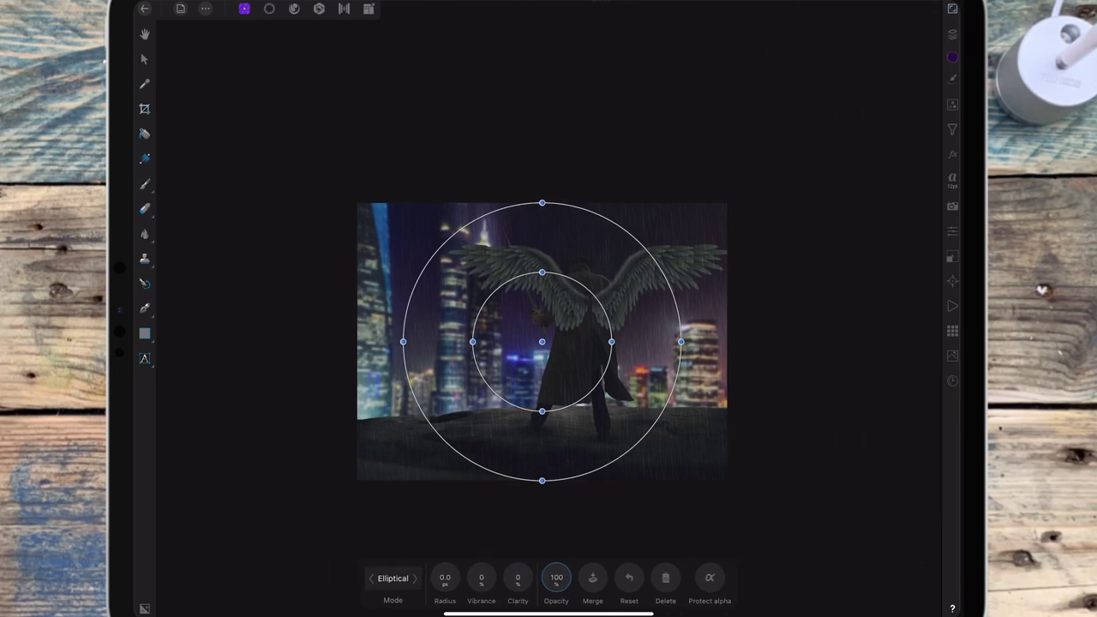
Step: Reshape the focus ellipses into a wide, tall area centred on the swordsman
{"action": "left_click_drag", "start_coordinate": [681, 342], "coordinate": [804, 333]}
{"action": "left_click_drag", "start_coordinate": [537, 200], "coordinate": [537, 159]}
{"action": "left_click_drag", "start_coordinate": [542, 341], "coordinate": [559, 327]}
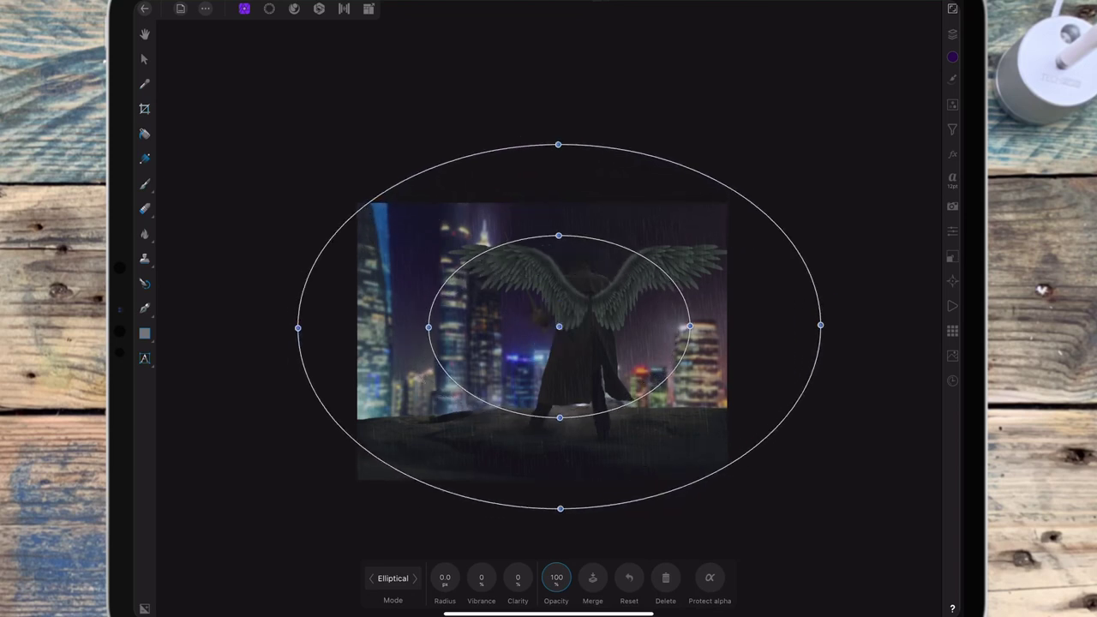
{"action": "left_click_drag", "start_coordinate": [820, 325], "coordinate": [838, 321]}
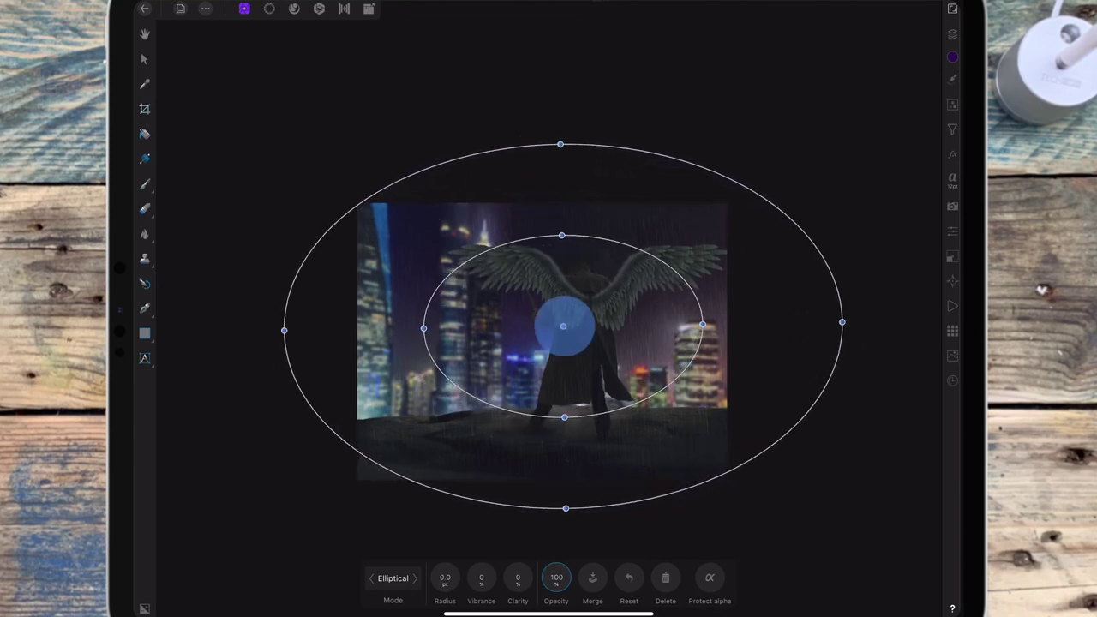
{"action": "left_click_drag", "start_coordinate": [559, 327], "coordinate": [591, 322]}
{"action": "left_click_drag", "start_coordinate": [588, 139], "coordinate": [587, 110]}
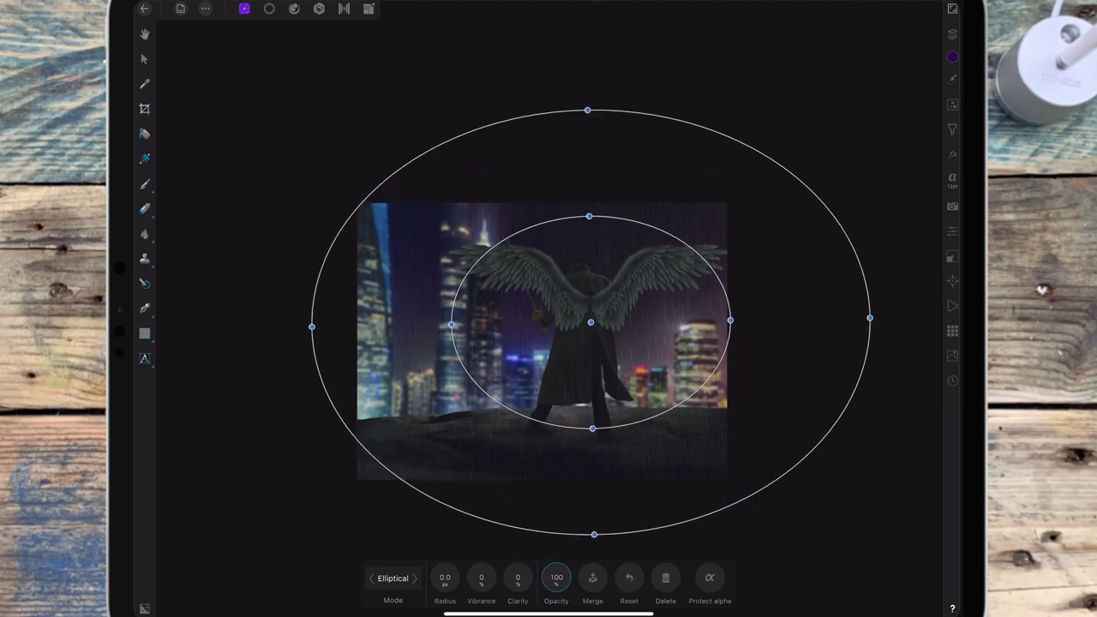
Step: Set the blur to Clarity 5 and Vibrance 6, enable Protect alpha, and reduce the radius
{"action": "mouse_move", "coordinate": [518, 578]}
{"action": "left_mouse_down"}
{"action": "mouse_move", "coordinate": [547, 578]}
{"action": "mouse_move", "coordinate": [544, 566]}
{"action": "left_mouse_up"}
{"action": "mouse_move", "coordinate": [481, 578]}
{"action": "left_mouse_down"}
{"action": "mouse_move", "coordinate": [501, 569]}
{"action": "mouse_move", "coordinate": [448, 571]}
{"action": "mouse_move", "coordinate": [458, 563]}
{"action": "left_mouse_up"}
{"action": "left_click", "coordinate": [710, 578]}
{"action": "left_click_drag", "start_coordinate": [450, 573], "coordinate": [439, 582]}
Step: Move the Photo layer to the top of the layer stack
{"action": "left_click", "coordinate": [953, 33]}
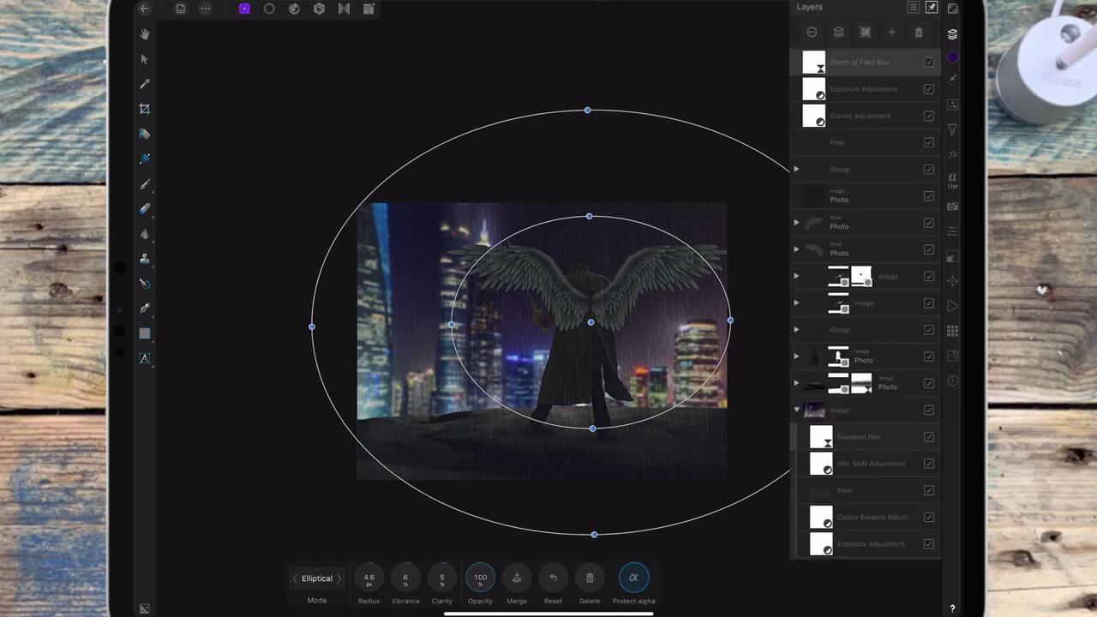
{"action": "left_click", "coordinate": [858, 195]}
{"action": "mouse_move", "coordinate": [857, 196]}
{"action": "left_mouse_down"}
{"action": "mouse_move", "coordinate": [901, 53]}
{"action": "mouse_move", "coordinate": [836, 68]}
{"action": "left_mouse_up"}
Step: Set the Photo overlay layer to 26% opacity and add a Colour Balance adjustment
{"action": "left_click", "coordinate": [812, 31]}
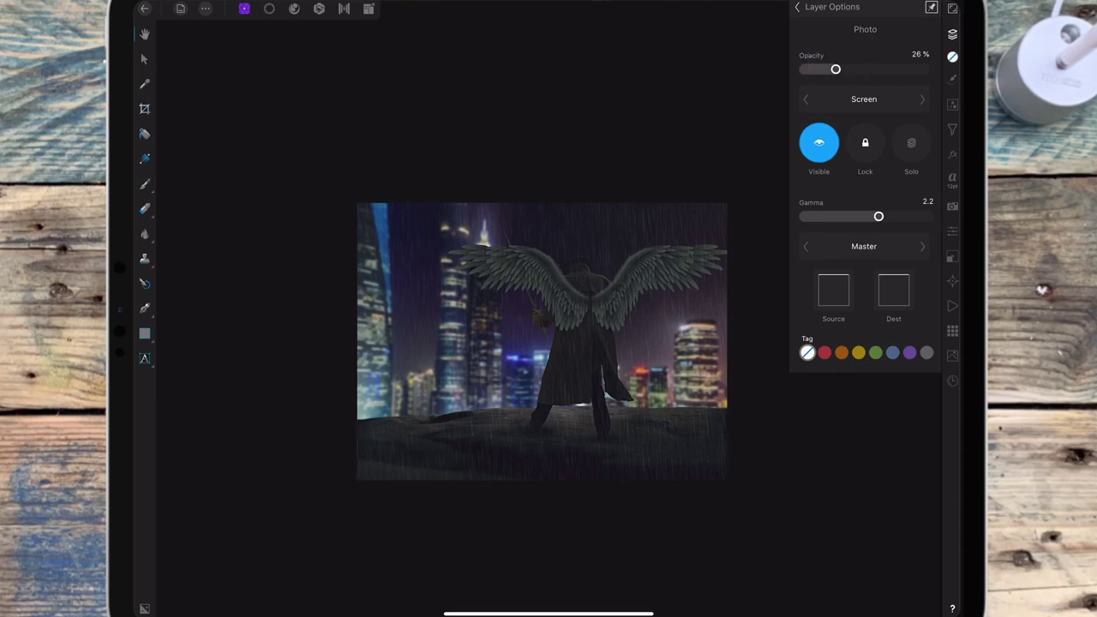
{"action": "left_click", "coordinate": [798, 7]}
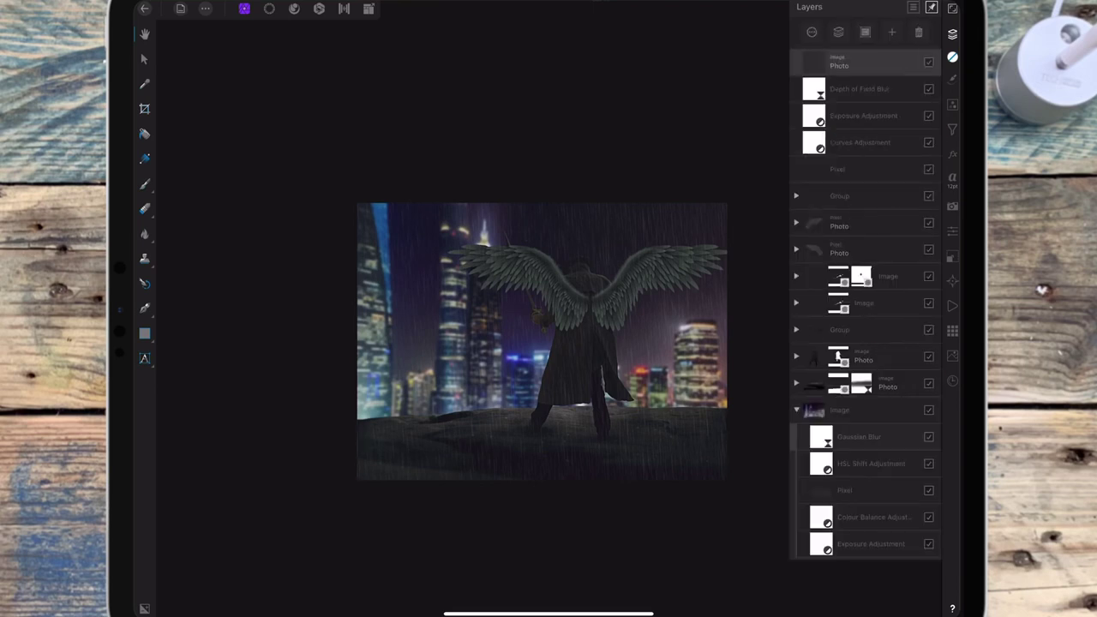
{"action": "left_click", "coordinate": [952, 104]}
{"action": "left_click", "coordinate": [878, 76]}
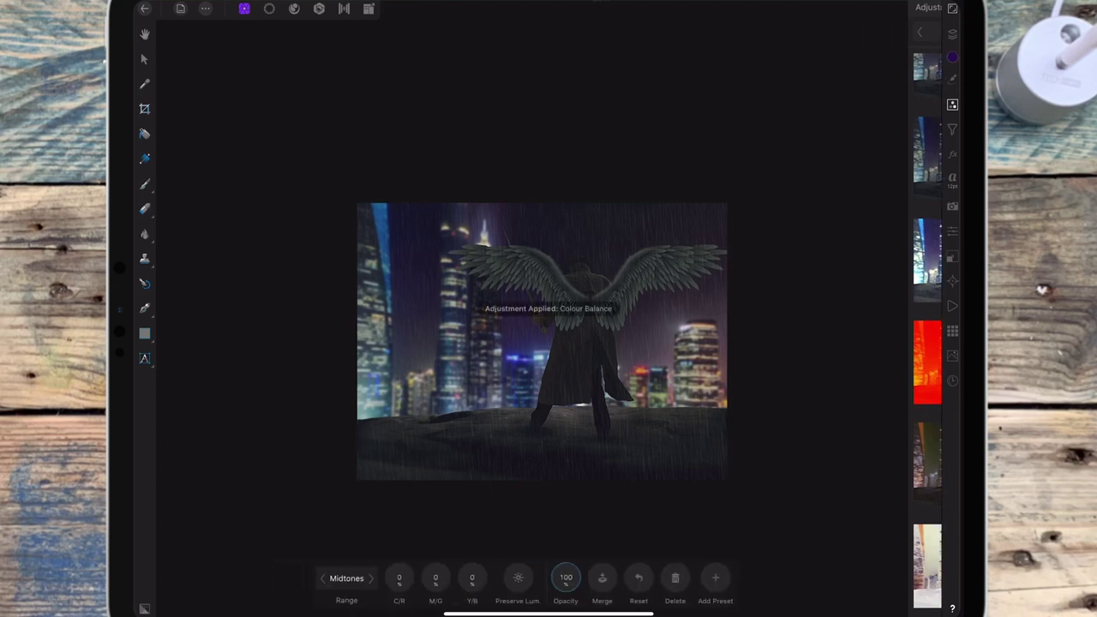
Step: Shift midtones toward yellow, highlights to C/R 17, Y/B −22, shadows to C/R −3, Y/B 9
{"action": "left_click_drag", "start_coordinate": [496, 578], "coordinate": [470, 577]}
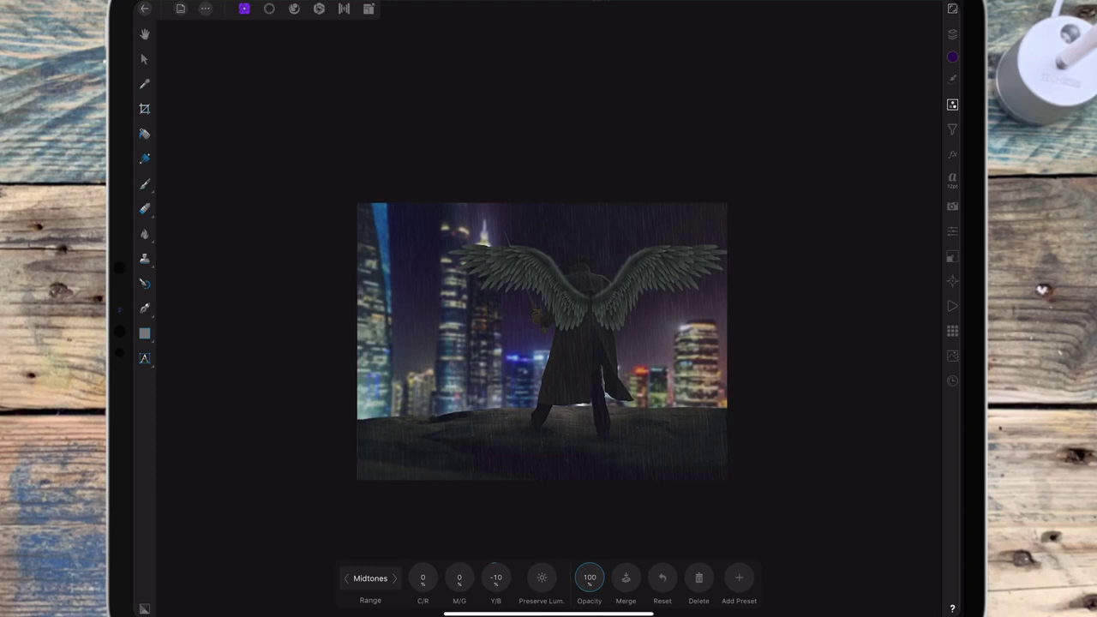
{"action": "left_click", "coordinate": [394, 578]}
{"action": "left_click_drag", "start_coordinate": [496, 578], "coordinate": [492, 577]}
{"action": "left_click_drag", "start_coordinate": [423, 578], "coordinate": [433, 576]}
{"action": "left_click", "coordinate": [395, 578]}
{"action": "left_click", "coordinate": [423, 578]}
{"action": "left_click_drag", "start_coordinate": [423, 577], "coordinate": [425, 577]}
{"action": "left_click_drag", "start_coordinate": [499, 578], "coordinate": [500, 576]}
{"action": "left_click", "coordinate": [952, 33]}
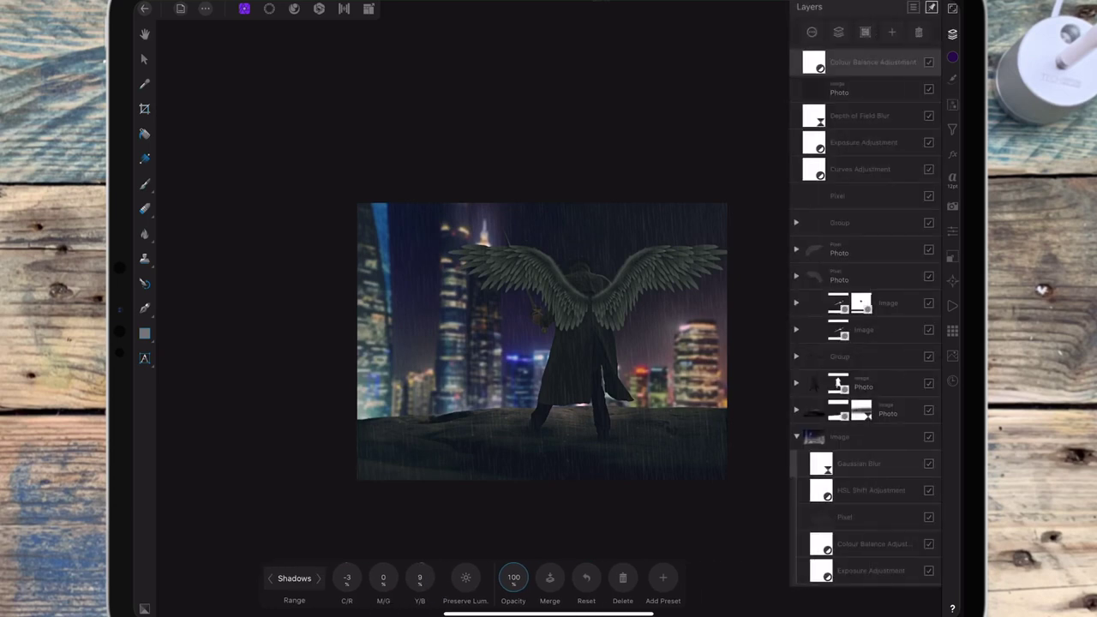
Step: Set up the paint brush with a dark navy blue colour and a larger size
{"action": "left_click", "coordinate": [145, 183]}
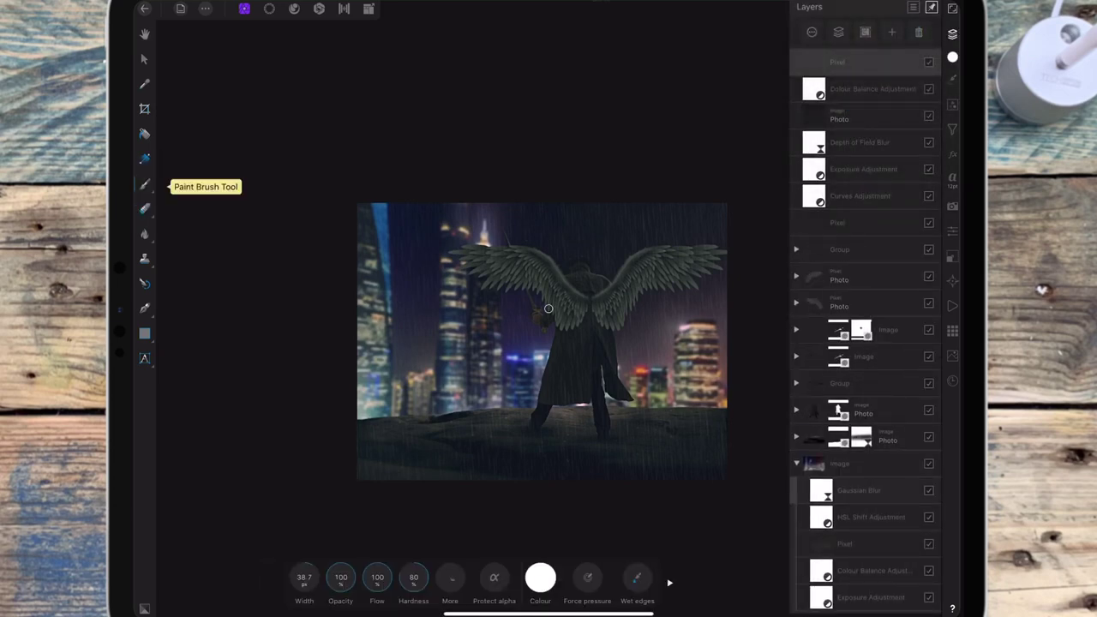
{"action": "left_click", "coordinate": [540, 577]}
{"action": "left_click_drag", "start_coordinate": [513, 397], "coordinate": [497, 408]}
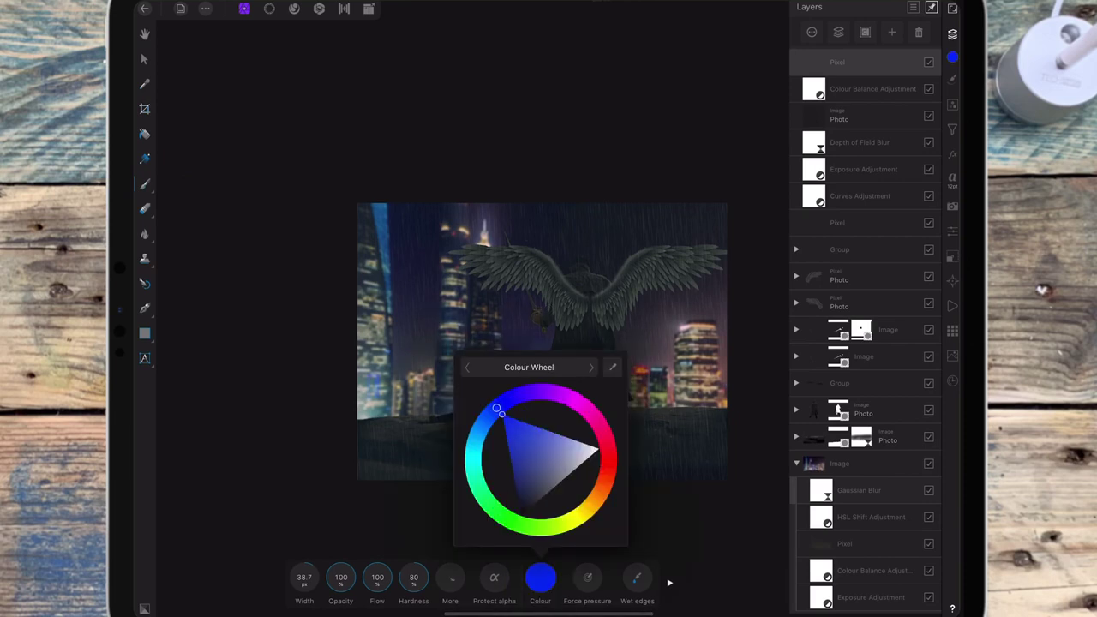
{"action": "left_click", "coordinate": [521, 496]}
{"action": "mouse_move", "coordinate": [304, 577]}
{"action": "left_mouse_down"}
{"action": "mouse_move", "coordinate": [413, 513]}
{"action": "mouse_move", "coordinate": [388, 516]}
{"action": "left_mouse_up"}
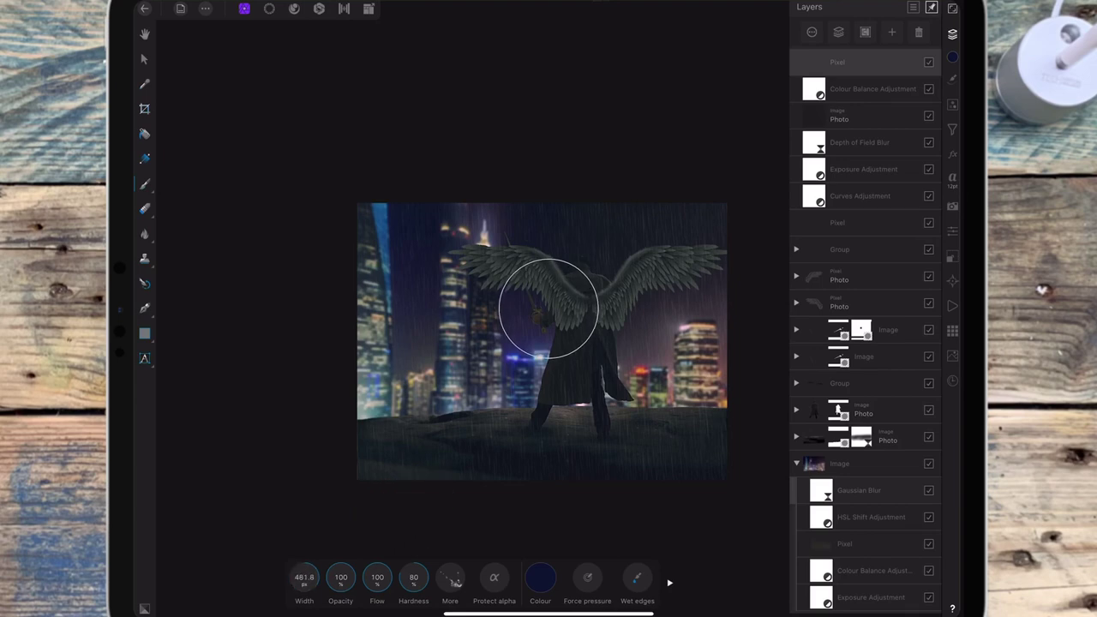
Step: Use a fully soft round Basic brush at flow 44 to paint dark blue over buildings and sky
{"action": "left_click", "coordinate": [953, 78]}
{"action": "left_click", "coordinate": [878, 31]}
{"action": "left_click", "coordinate": [658, 251]}
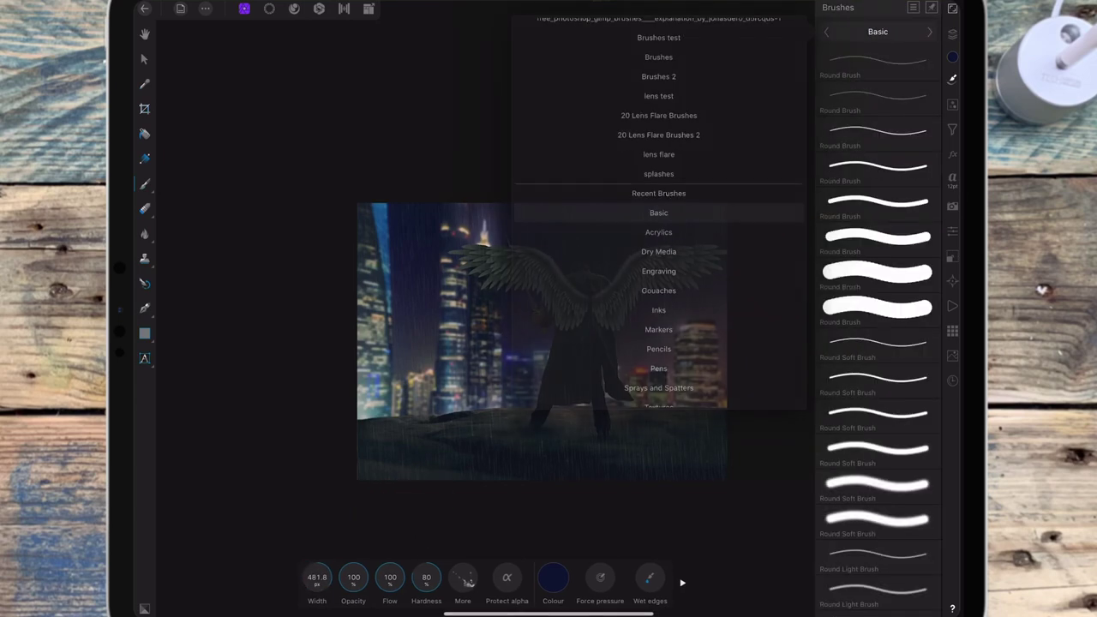
{"action": "left_click", "coordinate": [877, 273]}
{"action": "left_click_drag", "start_coordinate": [489, 578], "coordinate": [217, 503]}
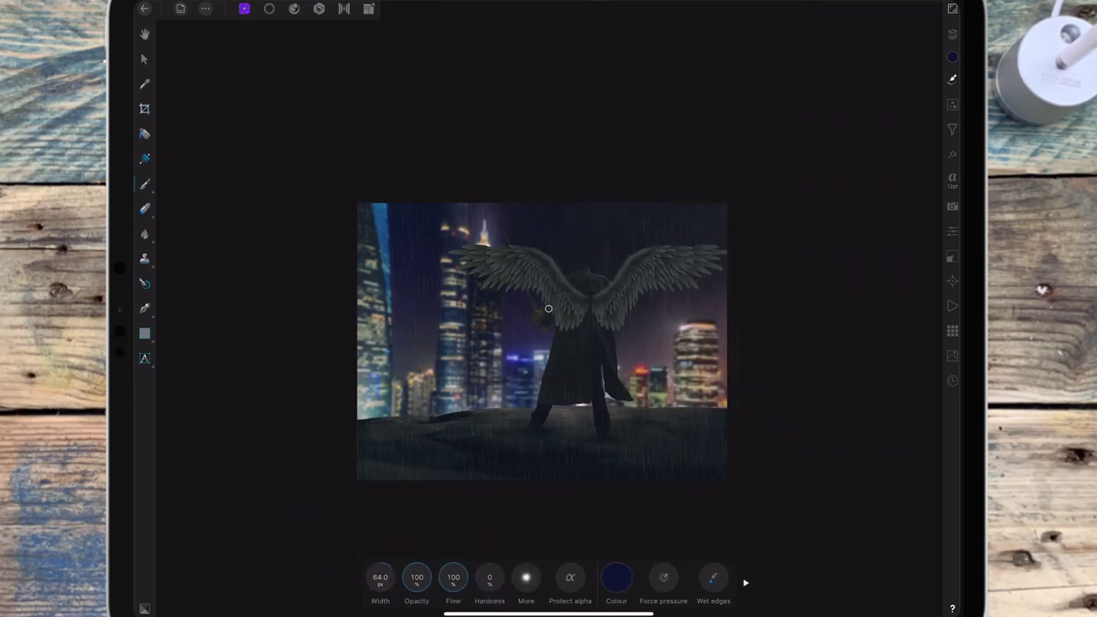
{"action": "left_click_drag", "start_coordinate": [453, 577], "coordinate": [352, 559]}
{"action": "left_click_drag", "start_coordinate": [467, 566], "coordinate": [481, 559]}
{"action": "left_click_drag", "start_coordinate": [380, 577], "coordinate": [818, 262]}
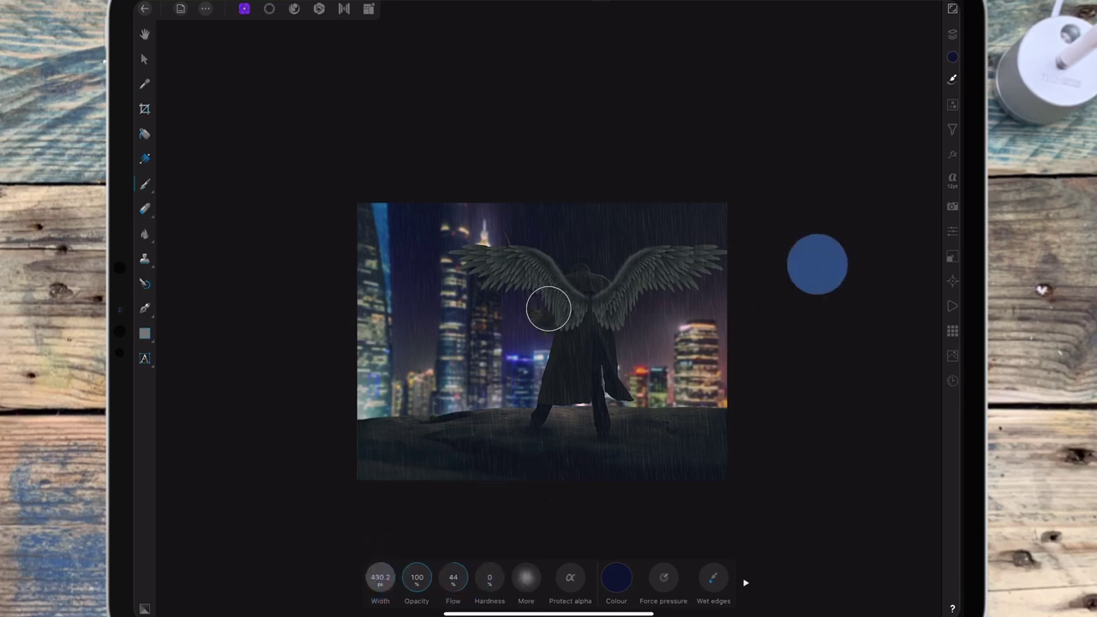
{"action": "mouse_move", "coordinate": [380, 577]}
{"action": "left_mouse_down"}
{"action": "mouse_move", "coordinate": [642, 375]}
{"action": "mouse_move", "coordinate": [557, 417]}
{"action": "left_mouse_up"}
{"action": "left_click_drag", "start_coordinate": [383, 192], "coordinate": [484, 417]}
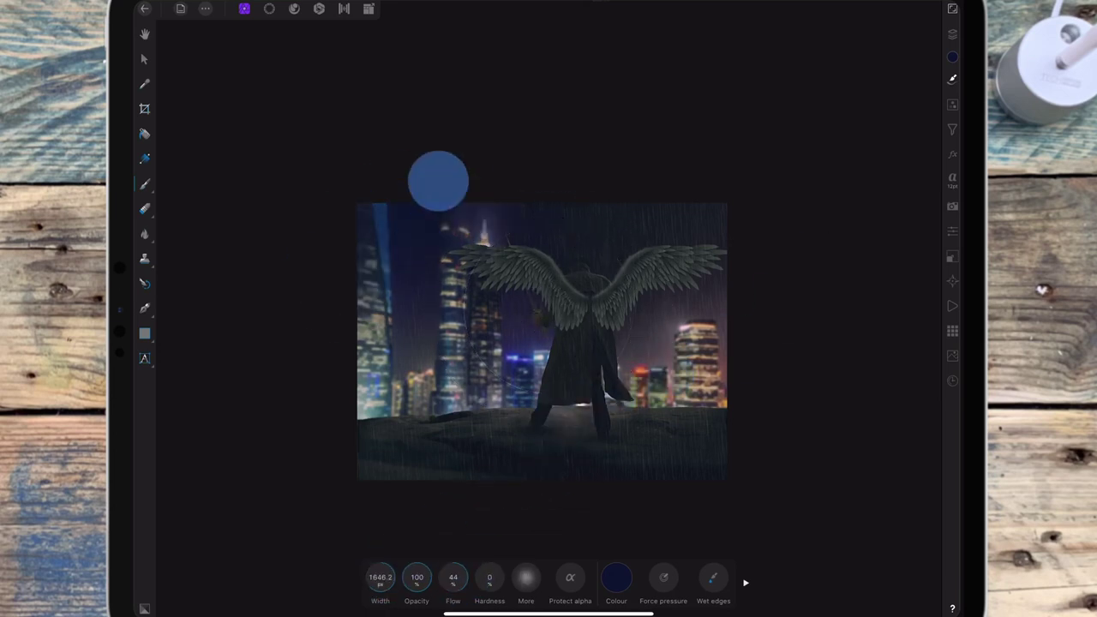
{"action": "mouse_move", "coordinate": [668, 434]}
{"action": "left_mouse_down"}
{"action": "mouse_move", "coordinate": [698, 179]}
{"action": "mouse_move", "coordinate": [710, 455]}
{"action": "mouse_move", "coordinate": [754, 214]}
{"action": "mouse_move", "coordinate": [706, 469]}
{"action": "left_mouse_up"}
Step: Set the blue paint layer to Soft Light blend mode at about 20% opacity
{"action": "left_click", "coordinate": [953, 33]}
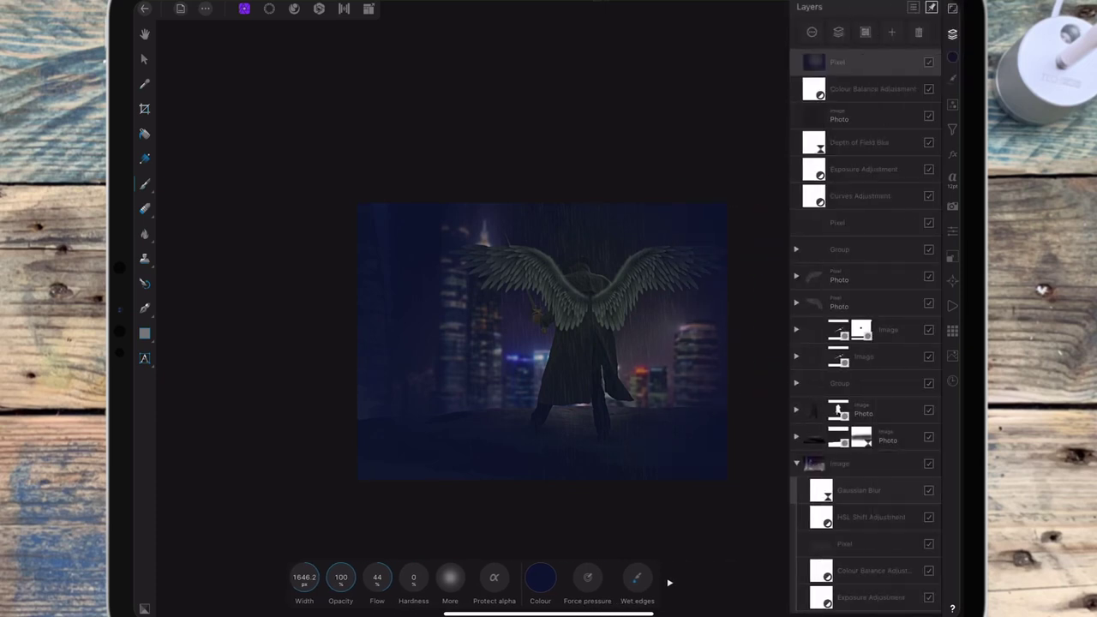
{"action": "left_click", "coordinate": [858, 61]}
{"action": "left_click", "coordinate": [864, 98]}
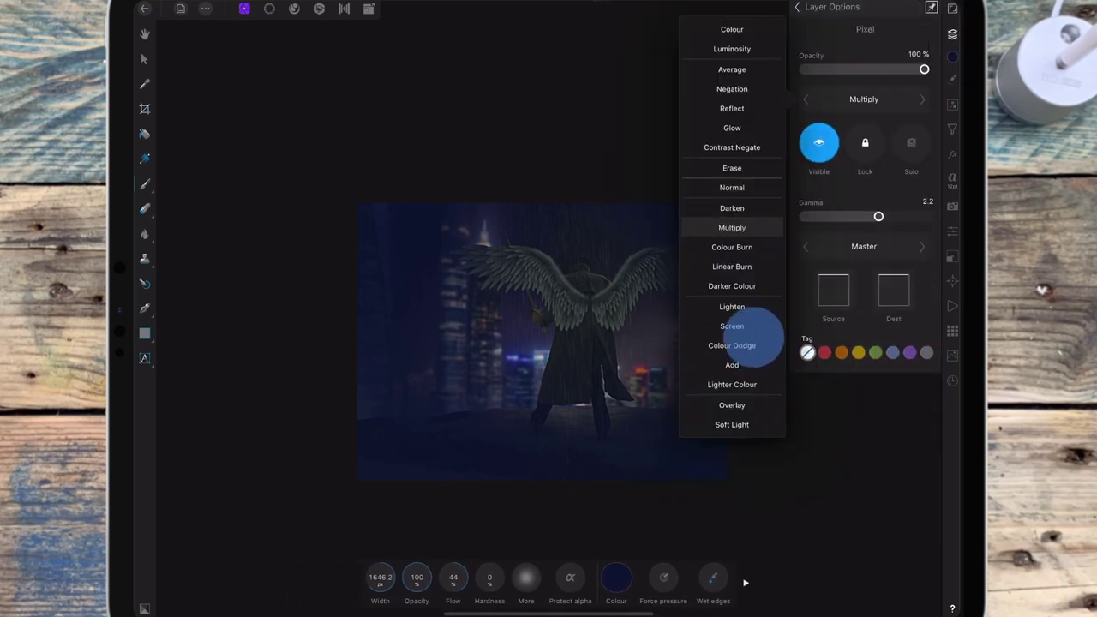
{"action": "left_click_drag", "start_coordinate": [747, 343], "coordinate": [733, 226]}
{"action": "left_click", "coordinate": [733, 344]}
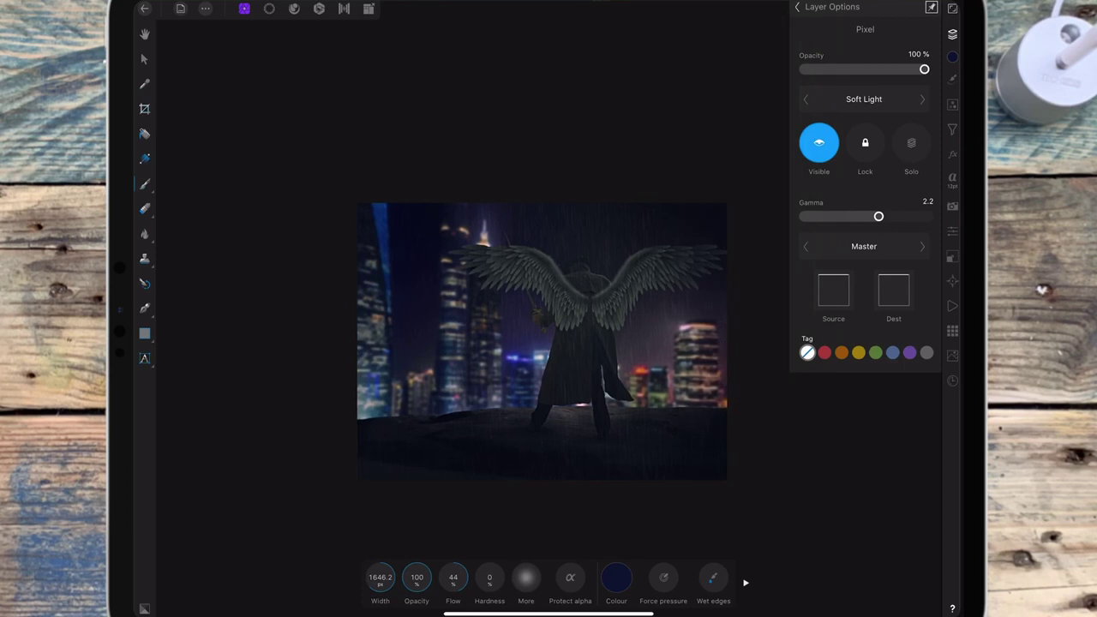
{"action": "mouse_move", "coordinate": [923, 69]}
{"action": "left_mouse_down"}
{"action": "mouse_move", "coordinate": [808, 70]}
{"action": "mouse_move", "coordinate": [828, 69]}
{"action": "left_mouse_up"}
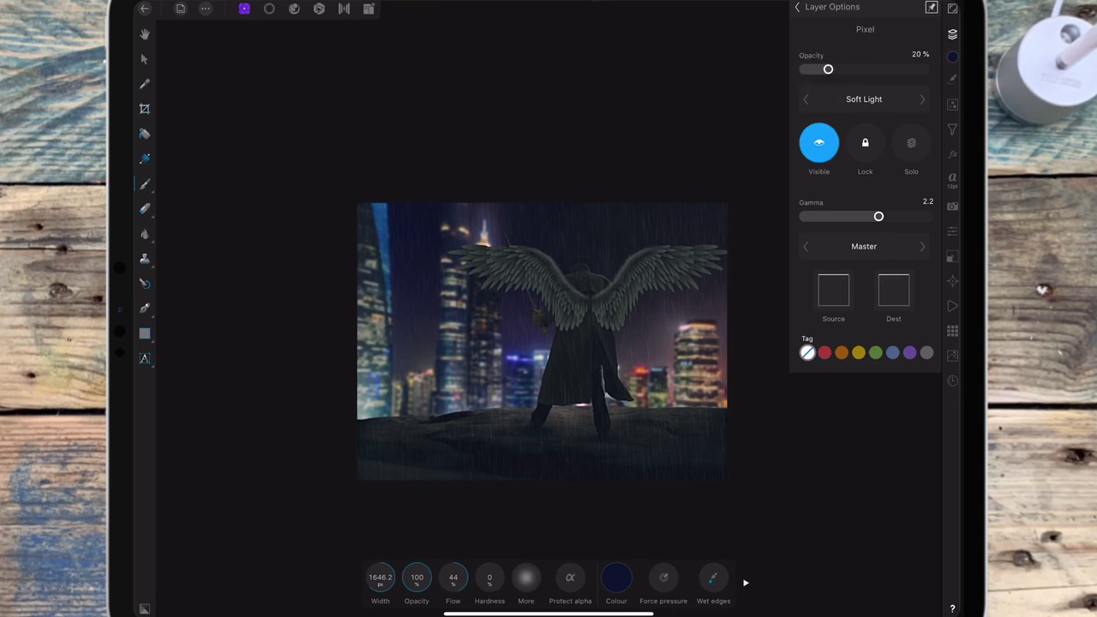
{"action": "left_click", "coordinate": [828, 69]}
{"action": "left_click", "coordinate": [797, 6]}
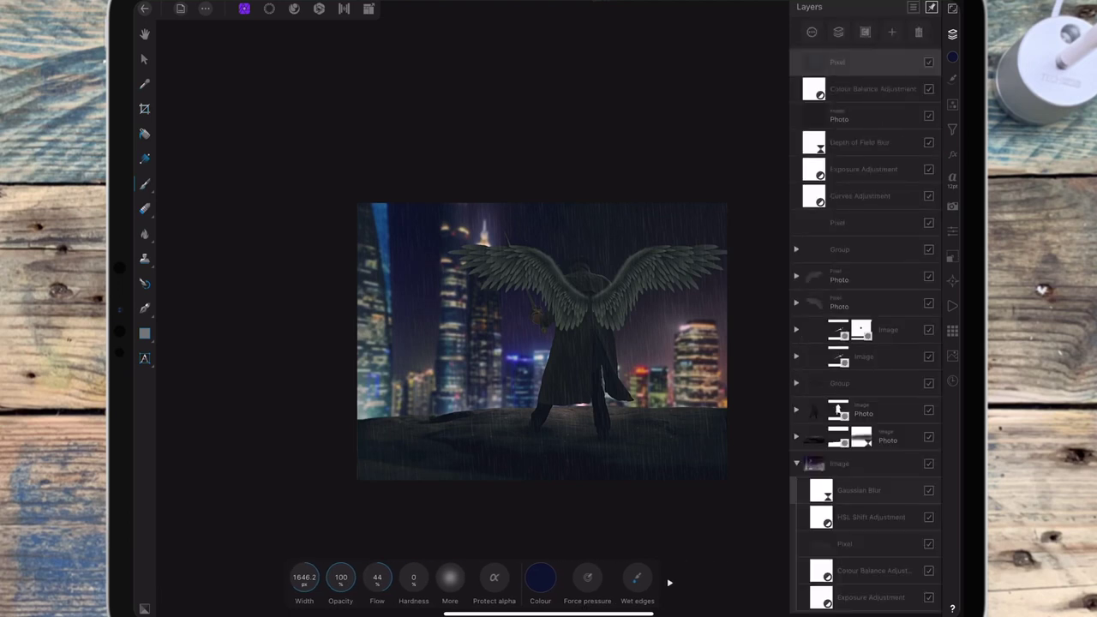
Step: Collapse the Image group and stretch the lower Photo layer slightly to the left
{"action": "left_click", "coordinate": [797, 463]}
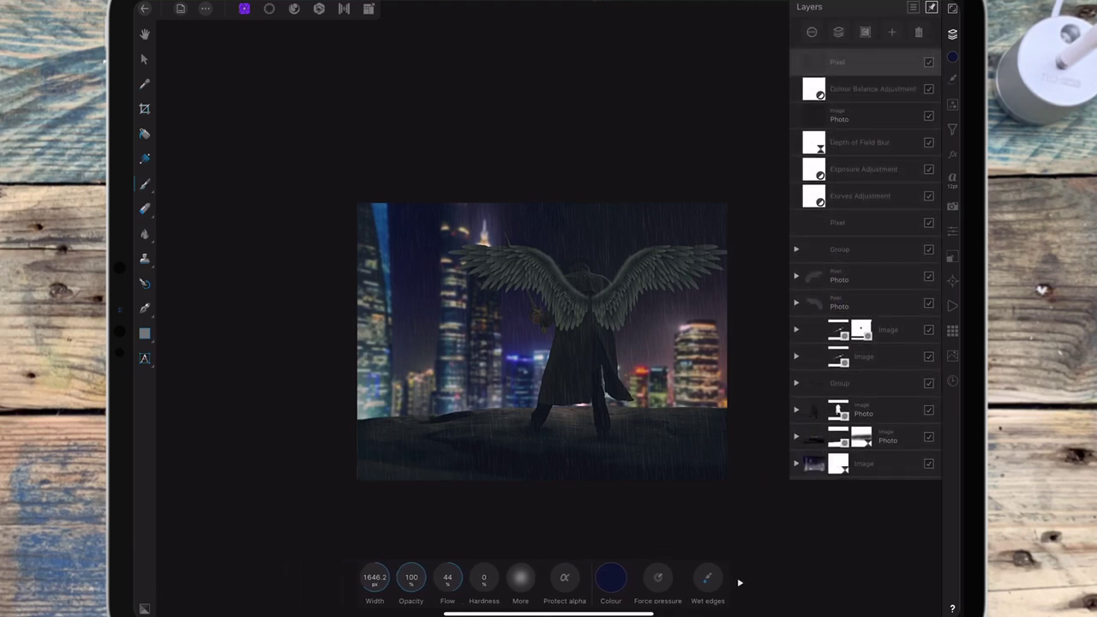
{"action": "left_click", "coordinate": [808, 438]}
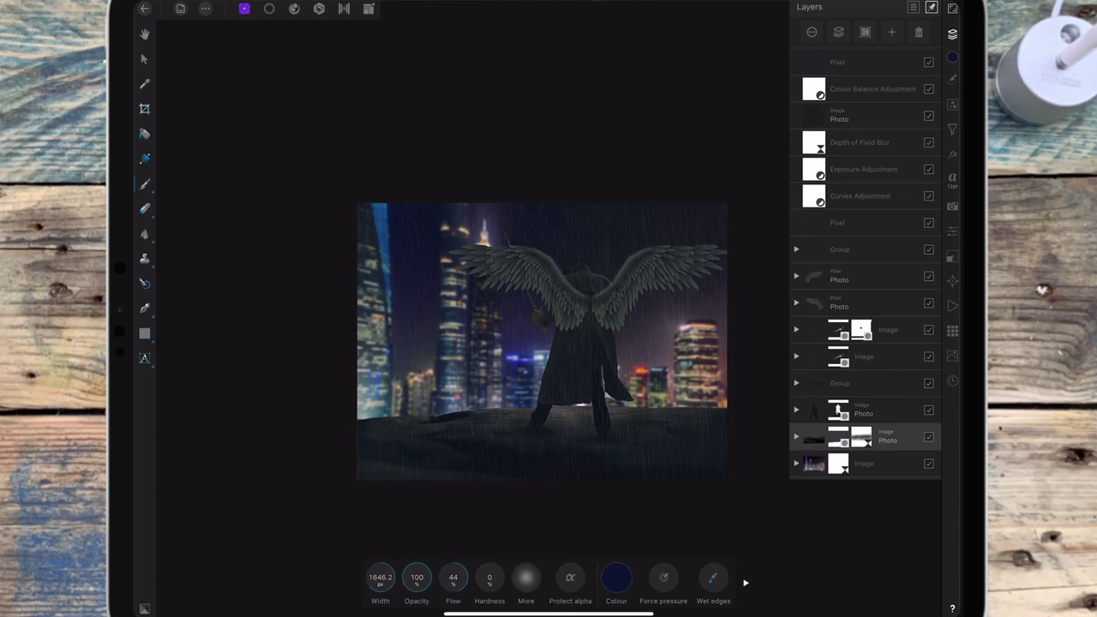
{"action": "left_click", "coordinate": [144, 58]}
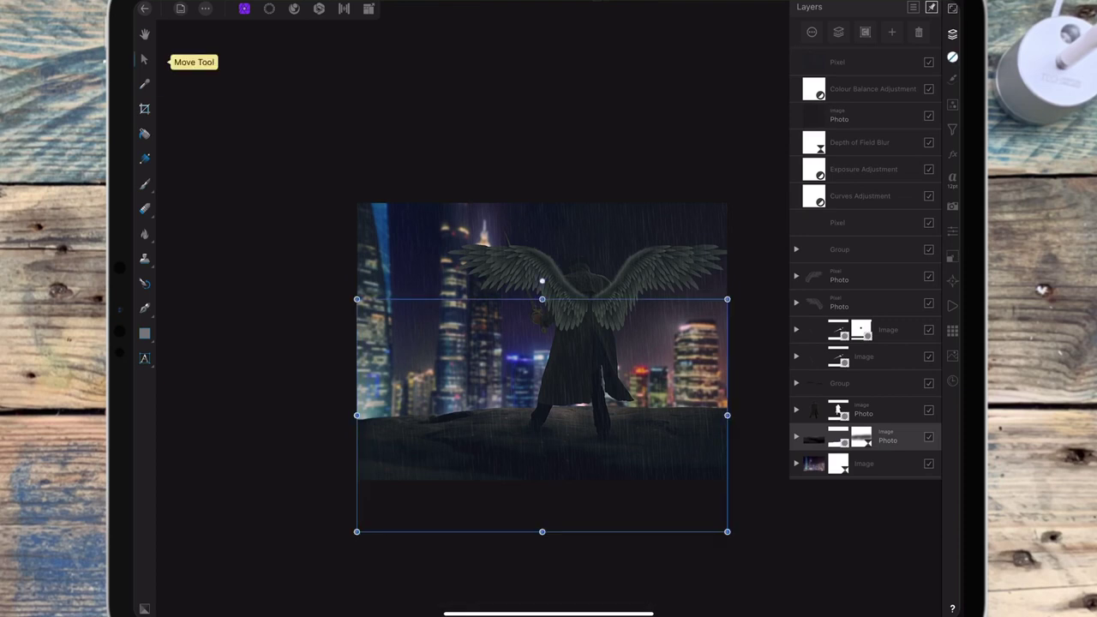
{"action": "left_click_drag", "start_coordinate": [357, 415], "coordinate": [350, 415]}
{"action": "left_click", "coordinate": [269, 345]}
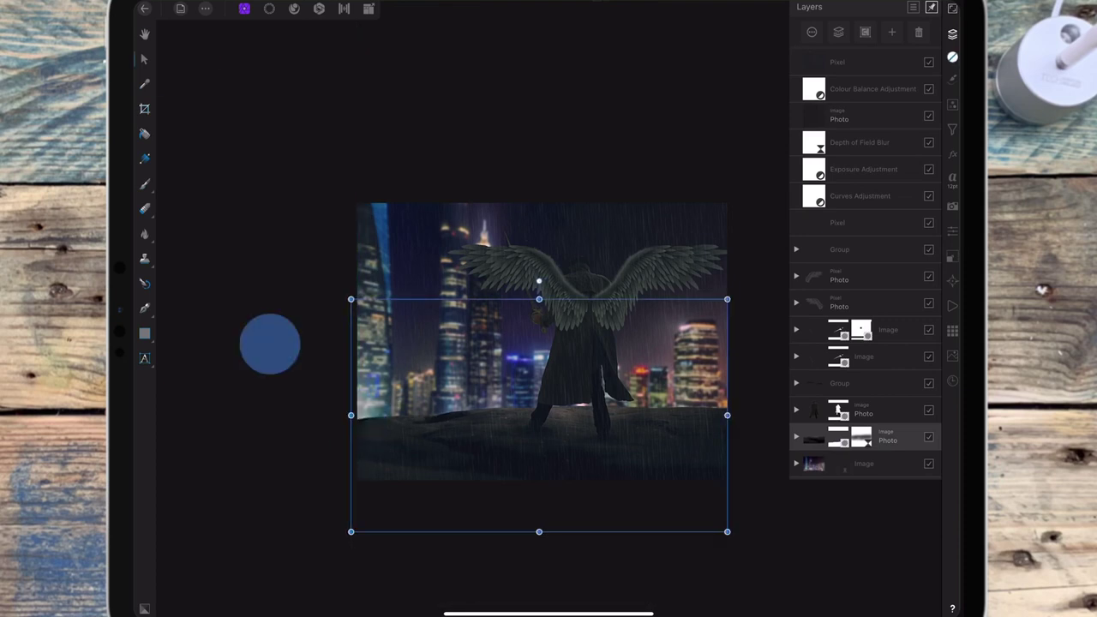
Step: On a new pixel layer, paint a pinkish-mauve tint across the image with a ~1991 px brush
{"action": "left_click", "coordinate": [892, 32]}
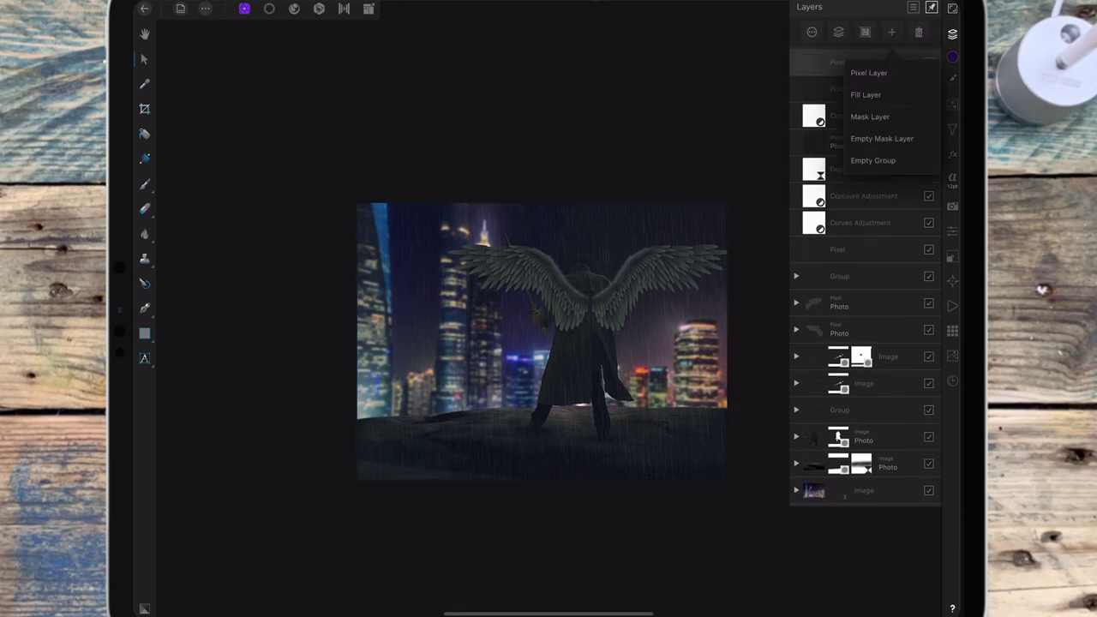
{"action": "left_click", "coordinate": [866, 73]}
{"action": "left_click", "coordinate": [144, 184]}
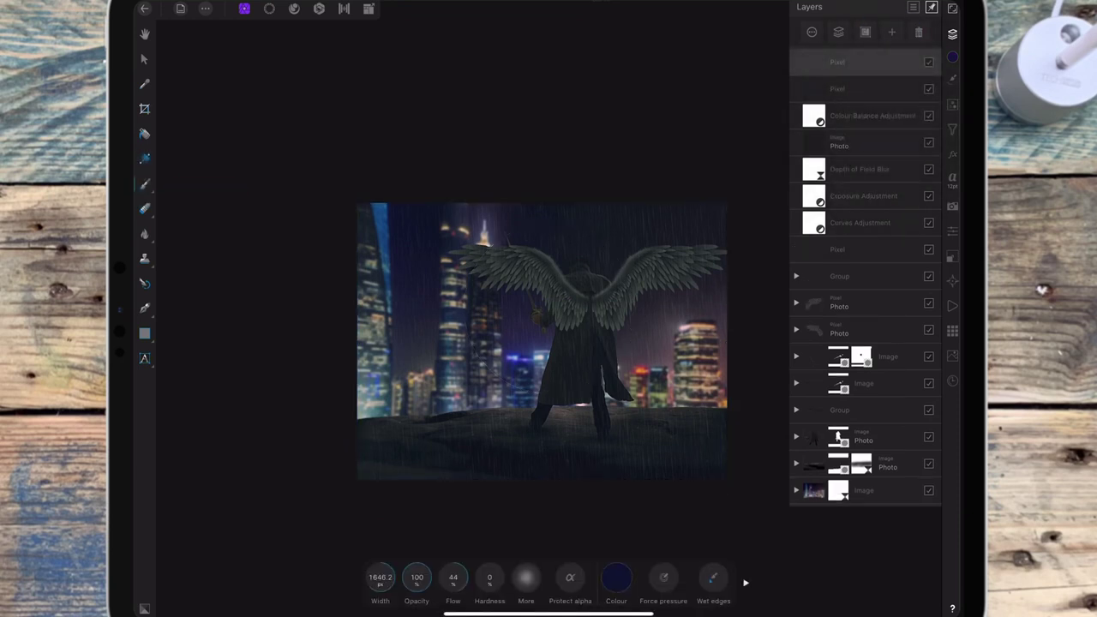
{"action": "left_click", "coordinate": [616, 577]}
{"action": "left_click", "coordinate": [664, 377]}
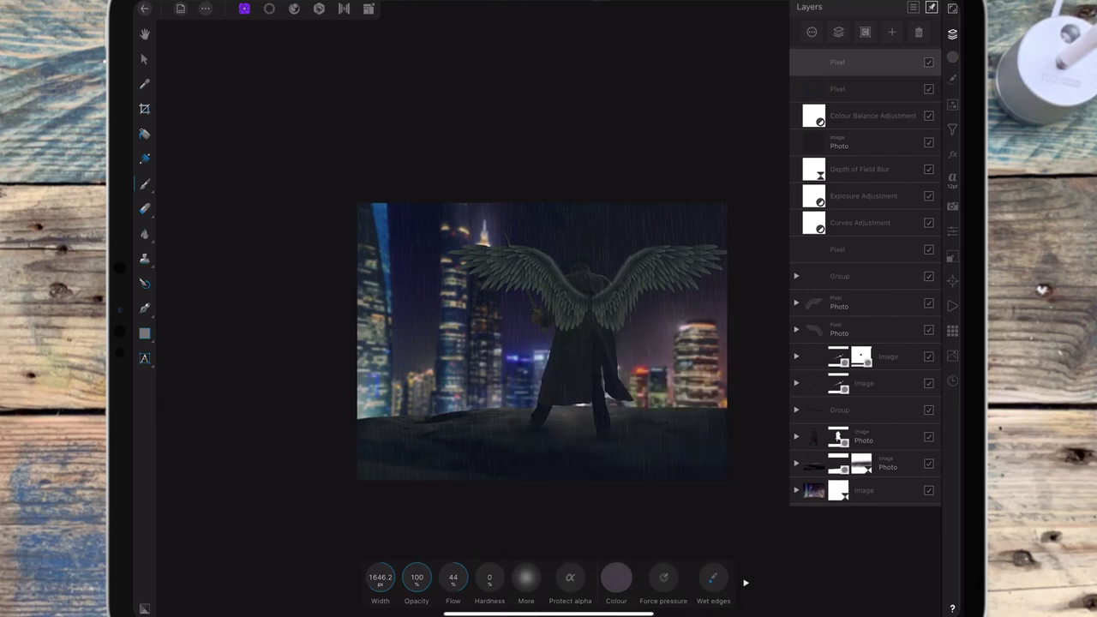
{"action": "left_click", "coordinate": [616, 578]}
{"action": "left_click_drag", "start_coordinate": [706, 368], "coordinate": [720, 407]}
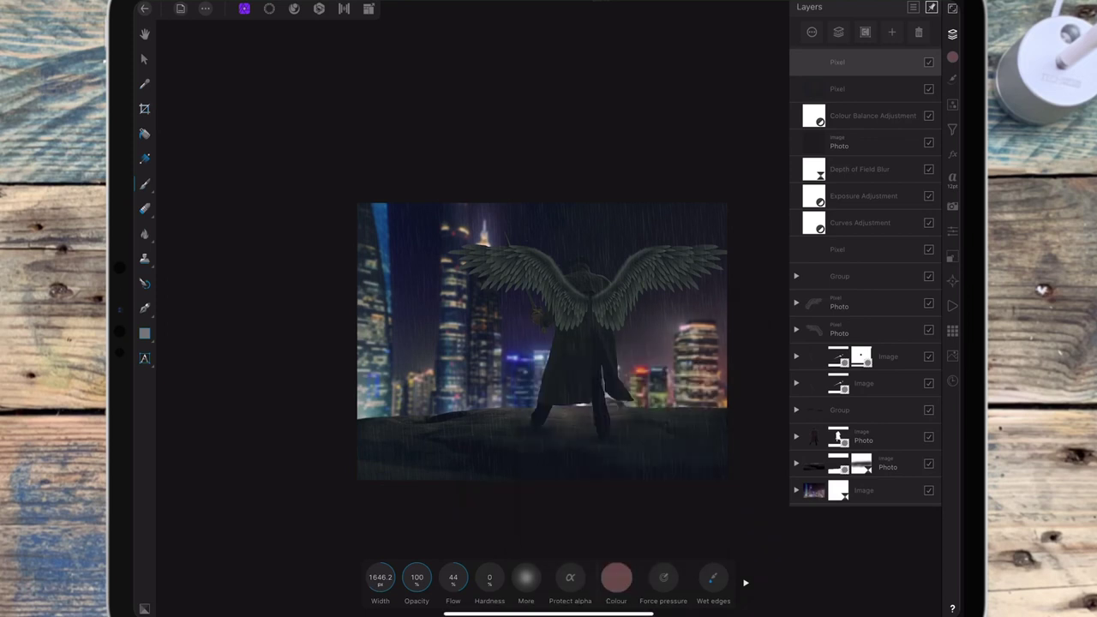
{"action": "left_click_drag", "start_coordinate": [381, 577], "coordinate": [734, 352]}
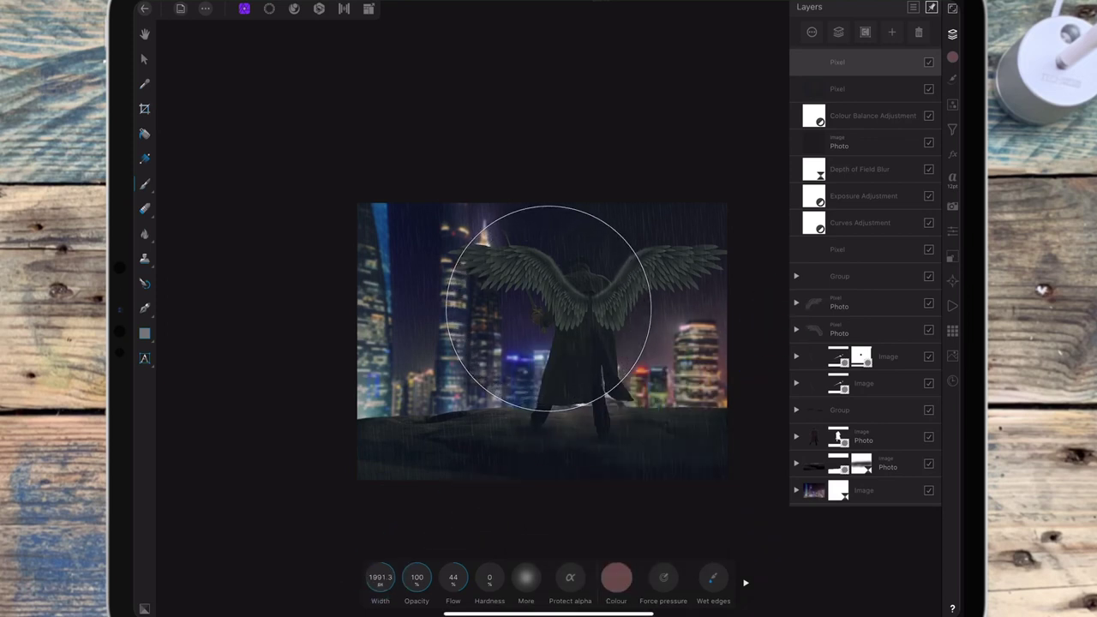
{"action": "left_click_drag", "start_coordinate": [649, 312], "coordinate": [534, 377]}
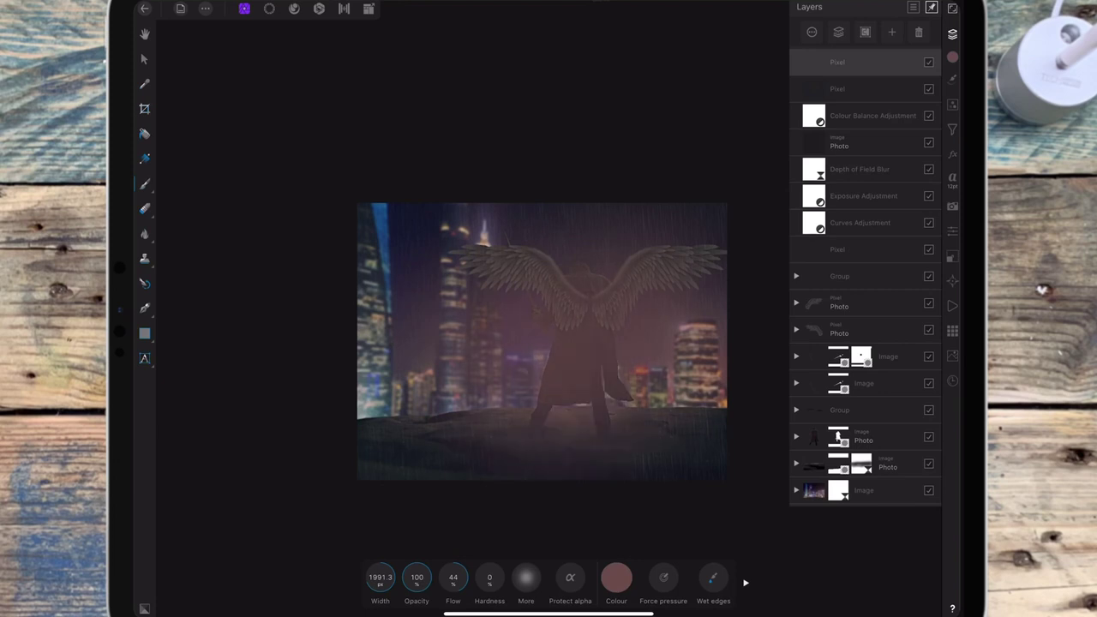
Step: Set the tint layer's blend mode to Screen and reduce its opacity
{"action": "left_click", "coordinate": [814, 31]}
{"action": "left_click", "coordinate": [864, 99]}
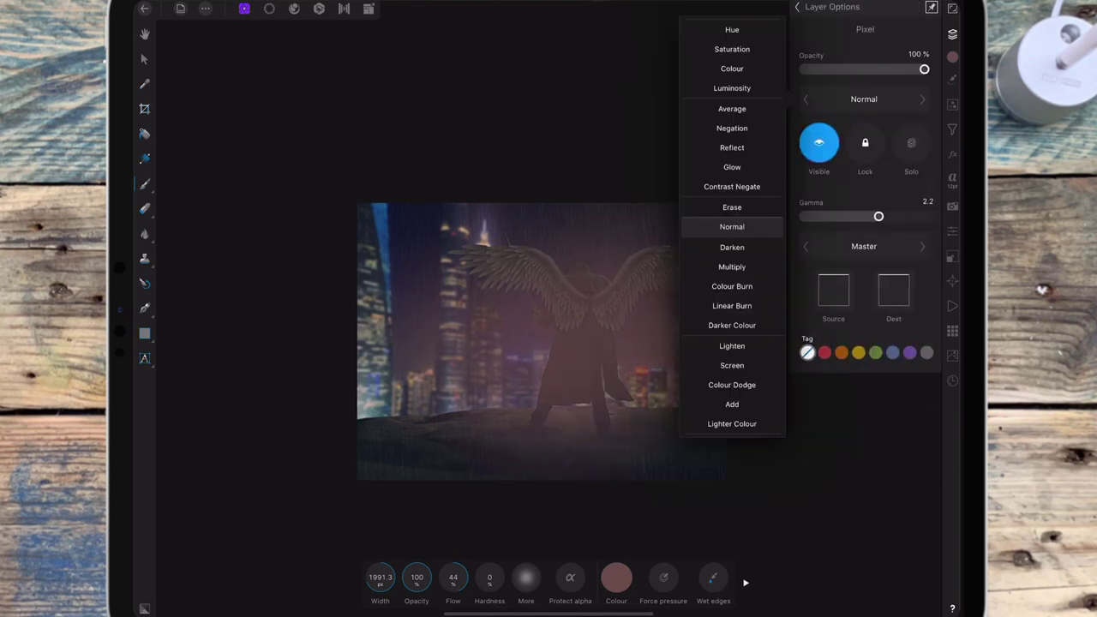
{"action": "left_click", "coordinate": [735, 225]}
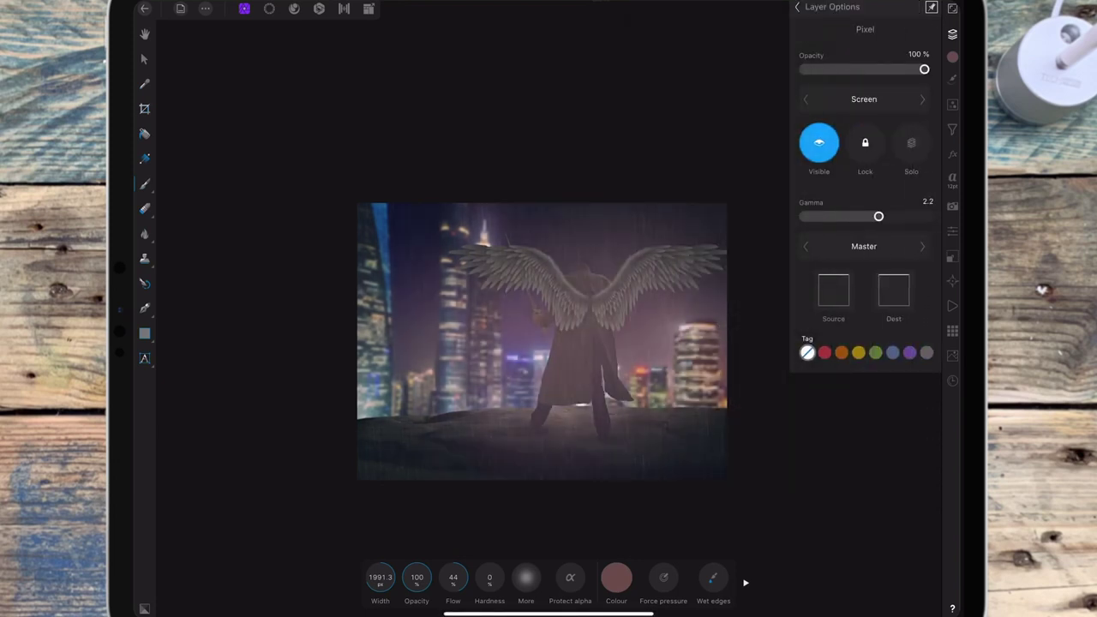
{"action": "left_click_drag", "start_coordinate": [925, 68], "coordinate": [835, 74]}
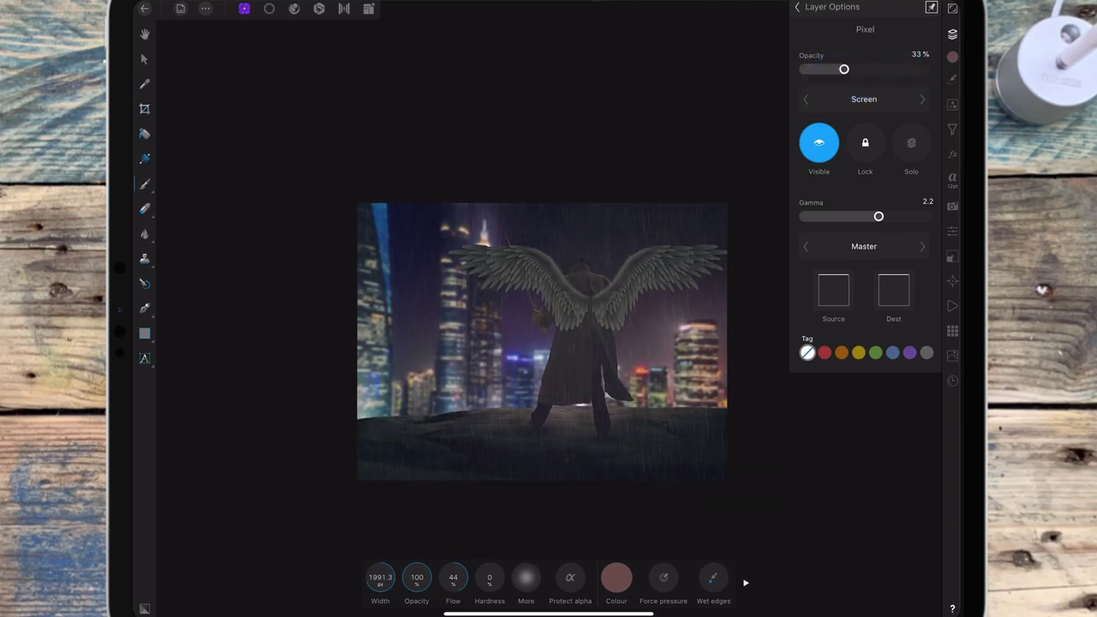
{"action": "left_click", "coordinate": [886, 12]}
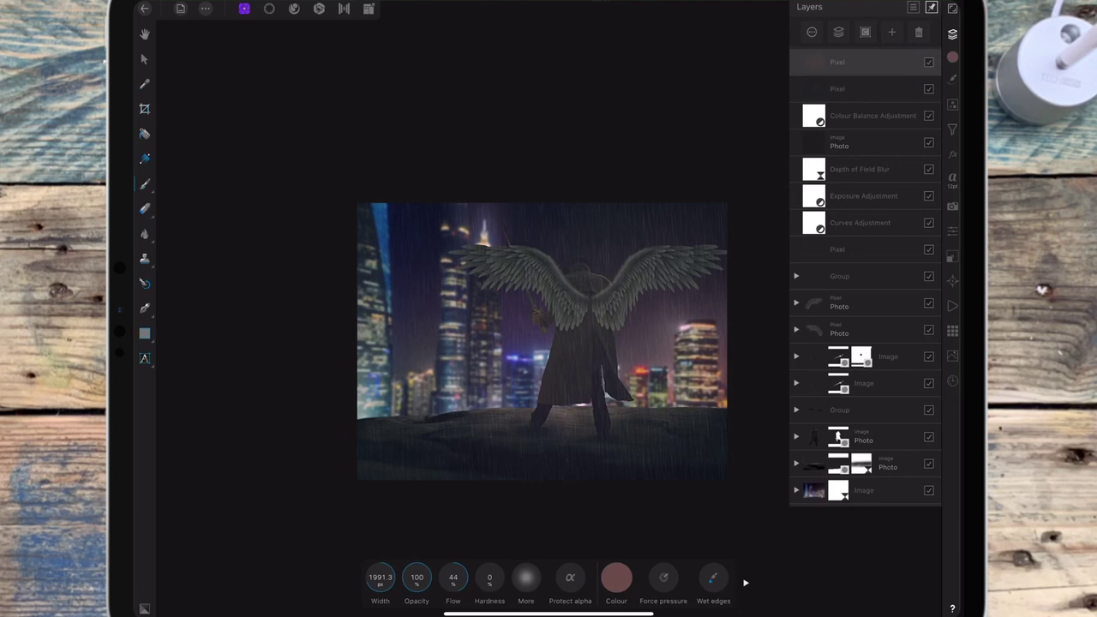
Step: Move the tint layer beneath the swordsman Photo layer and set its opacity to 56%
{"action": "left_click_drag", "start_coordinate": [886, 65], "coordinate": [883, 410]}
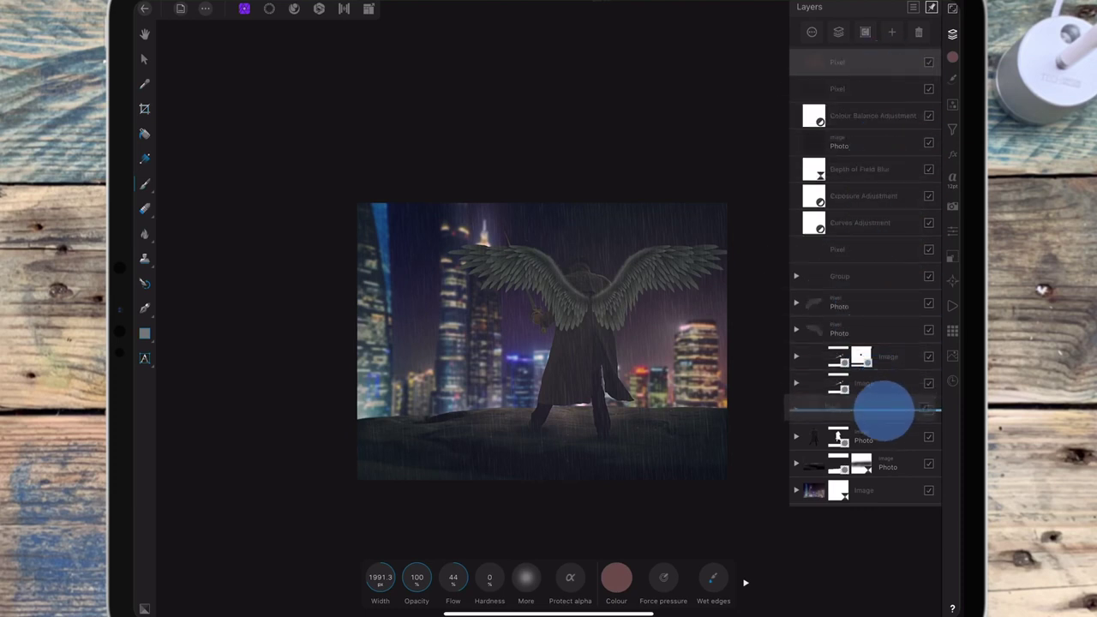
{"action": "left_click_drag", "start_coordinate": [883, 410], "coordinate": [887, 439]}
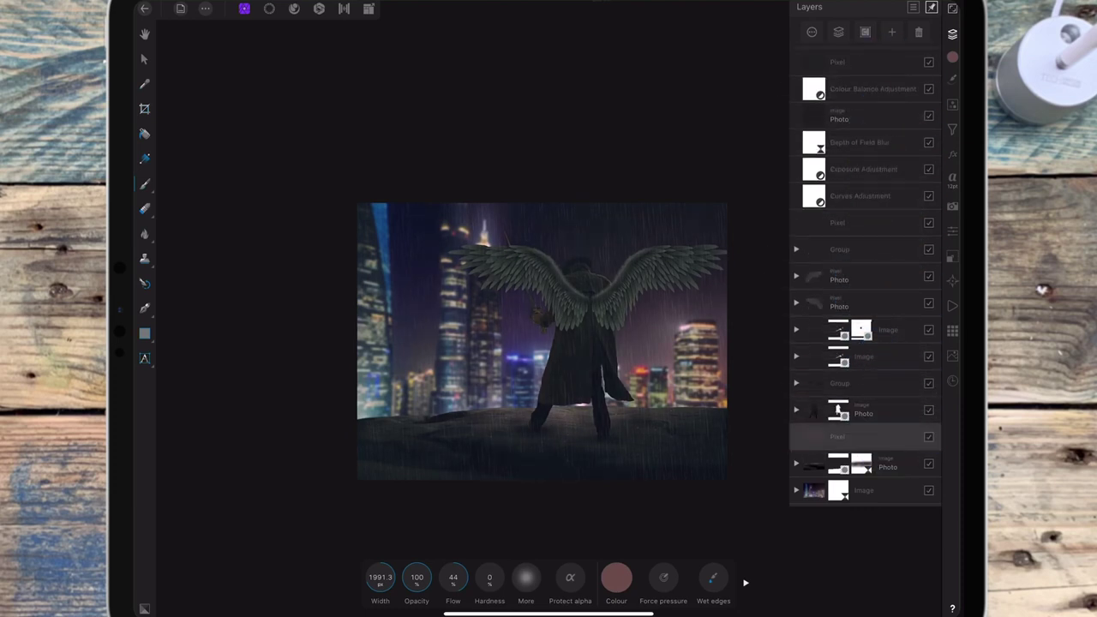
{"action": "left_click", "coordinate": [812, 32]}
{"action": "left_click_drag", "start_coordinate": [851, 70], "coordinate": [871, 69]}
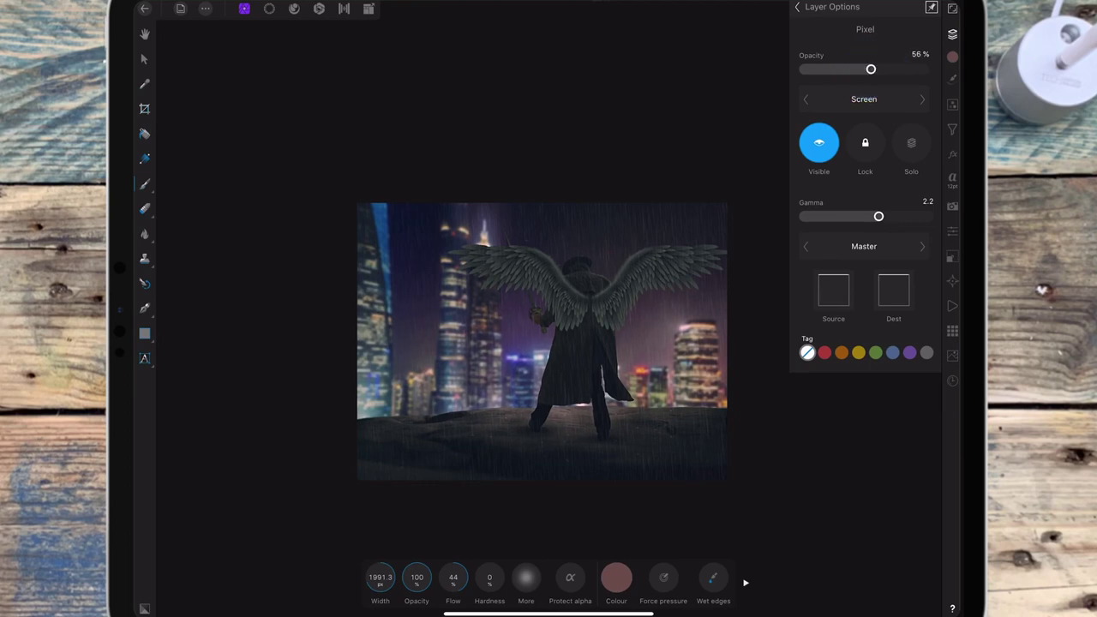
{"action": "left_click", "coordinate": [797, 7]}
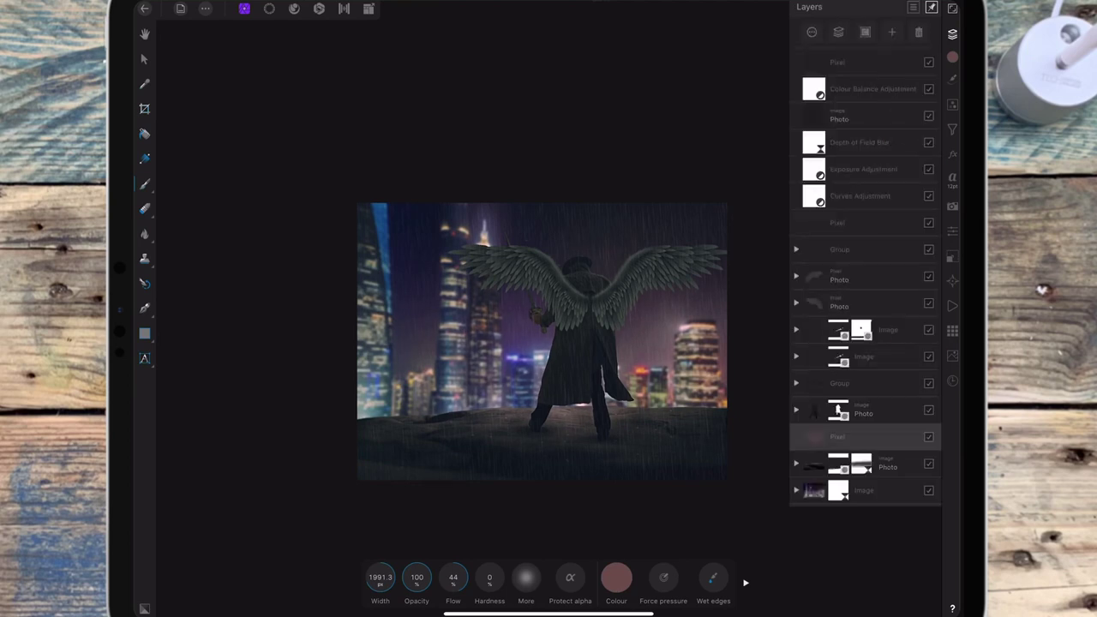
Step: Add a Brightness/Contrast adjustment nested inside the swordsman Photo layer
{"action": "left_click", "coordinate": [953, 104]}
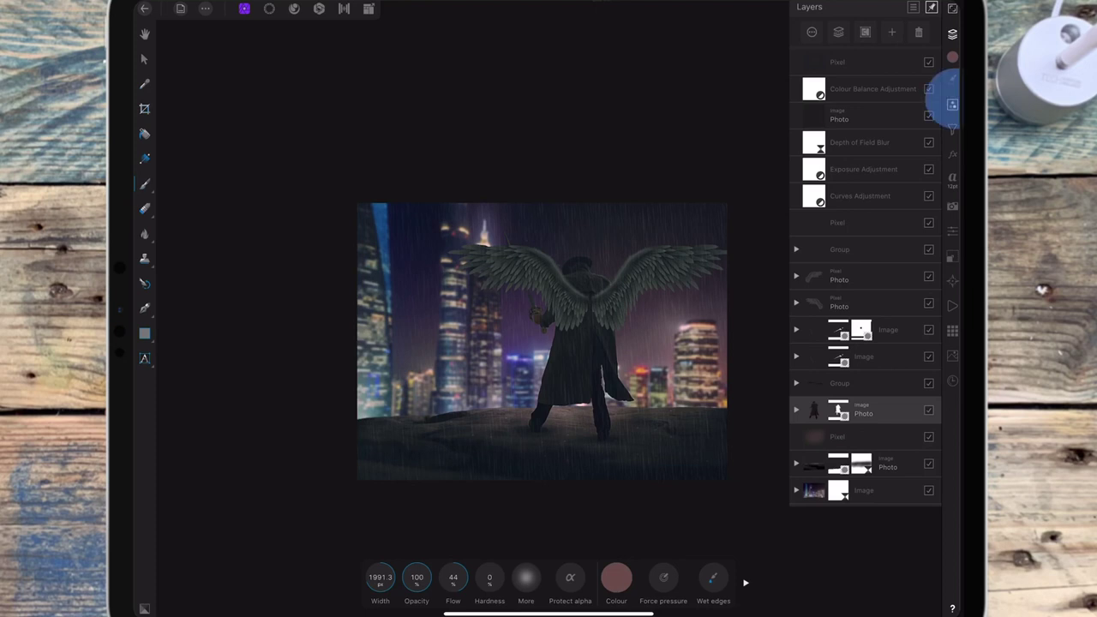
{"action": "left_click", "coordinate": [878, 94]}
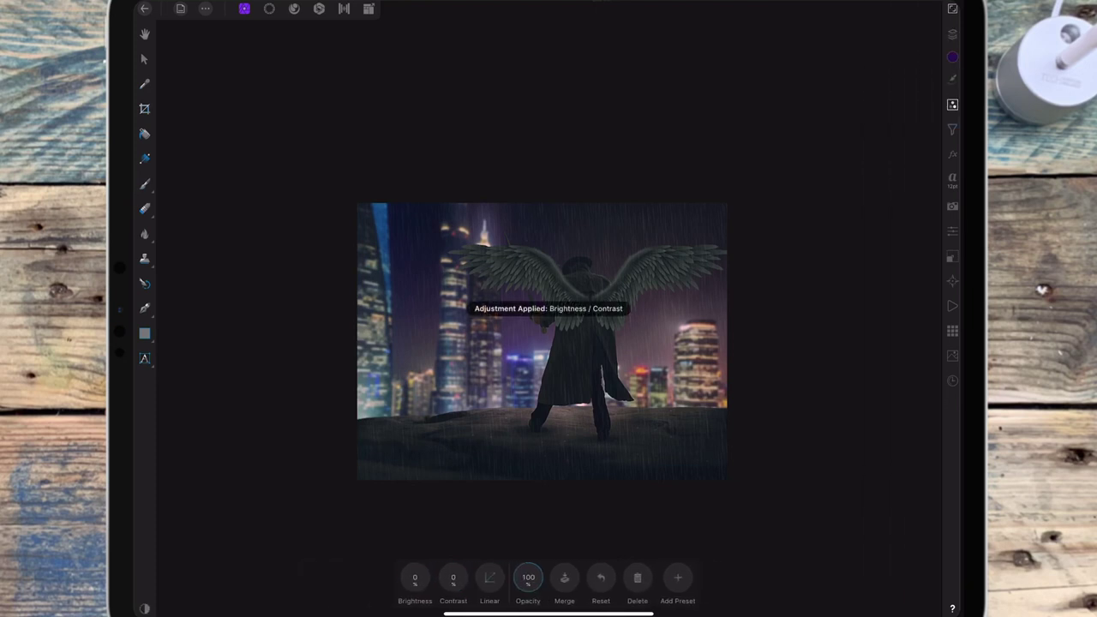
{"action": "left_click", "coordinate": [953, 33]}
{"action": "left_click_drag", "start_coordinate": [870, 410], "coordinate": [875, 436]}
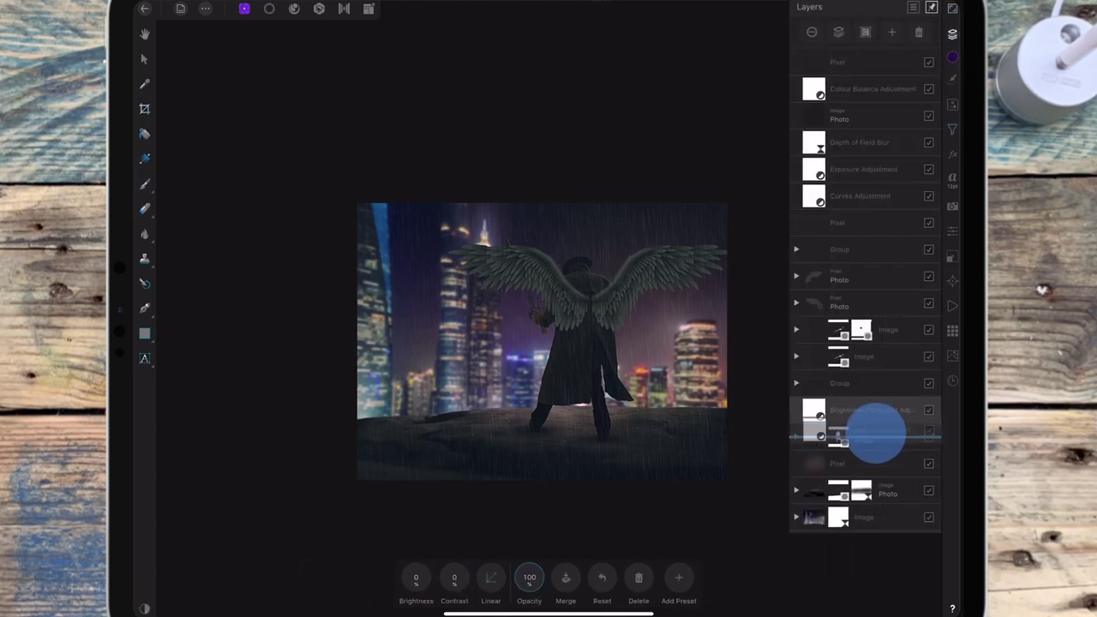
Step: Set the swordsman's contrast to -30 and brightness to -3
{"action": "left_click_drag", "start_coordinate": [378, 577], "coordinate": [319, 573]}
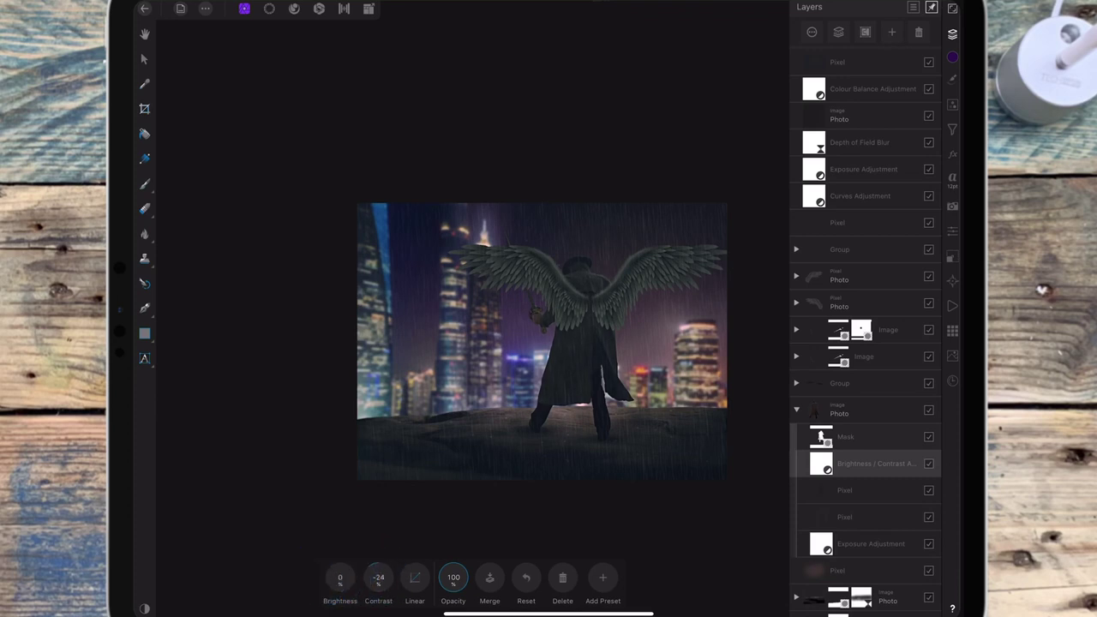
{"action": "mouse_move", "coordinate": [378, 576]}
{"action": "left_mouse_down"}
{"action": "mouse_move", "coordinate": [359, 574]}
{"action": "mouse_move", "coordinate": [370, 573]}
{"action": "left_mouse_up"}
{"action": "left_click_drag", "start_coordinate": [340, 576], "coordinate": [318, 580]}
{"action": "left_click_drag", "start_coordinate": [644, 274], "coordinate": [635, 304]}
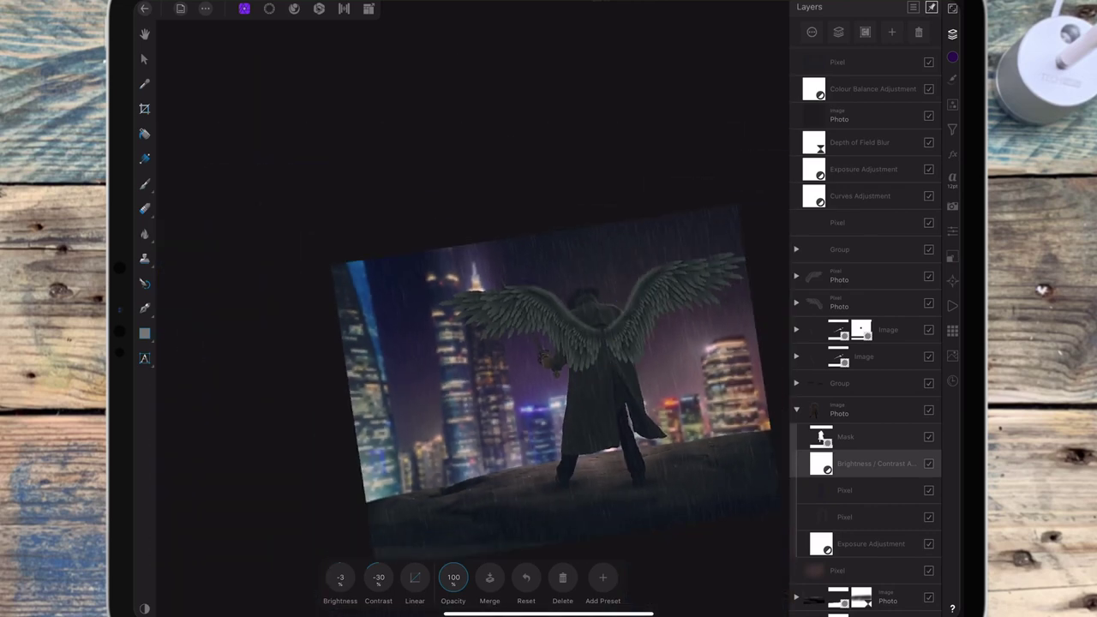
{"action": "left_click", "coordinate": [144, 58]}
{"action": "left_click", "coordinate": [953, 33]}
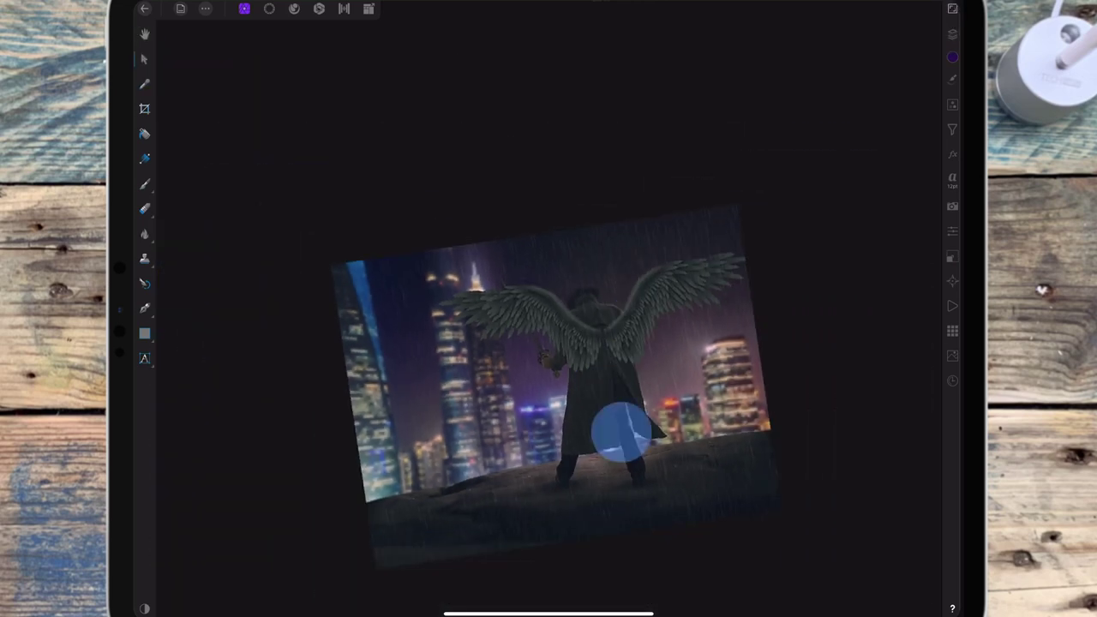
{"action": "left_click_drag", "start_coordinate": [621, 432], "coordinate": [642, 375]}
Step: Search Pixabay stock for 'lightening' and drag a lightning photo onto the canvas
{"action": "left_click", "coordinate": [953, 355]}
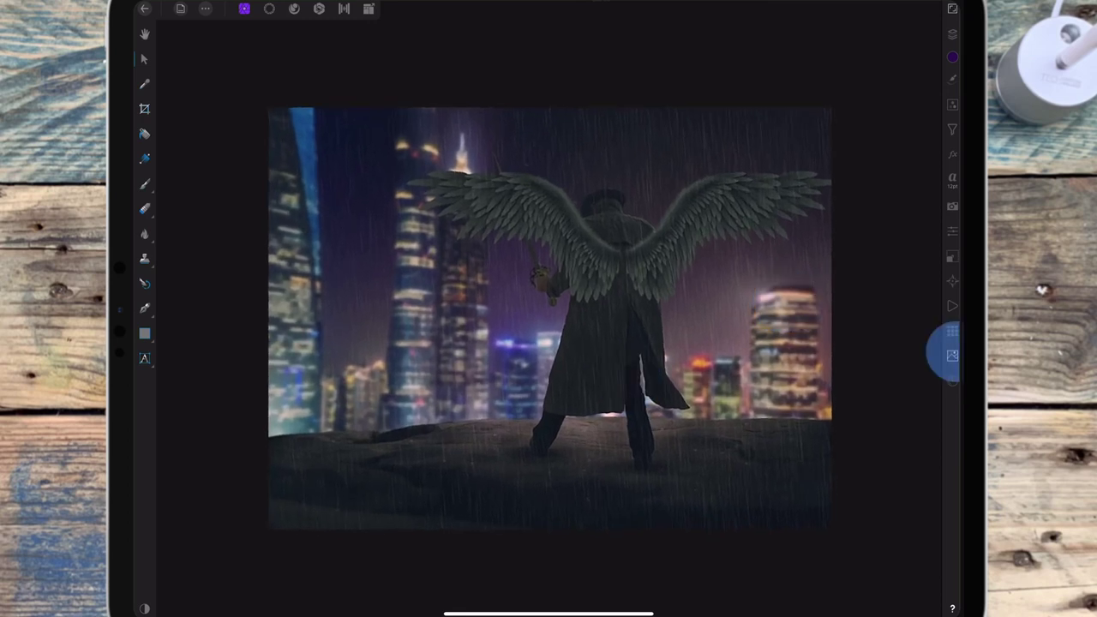
{"action": "left_click", "coordinate": [928, 55]}
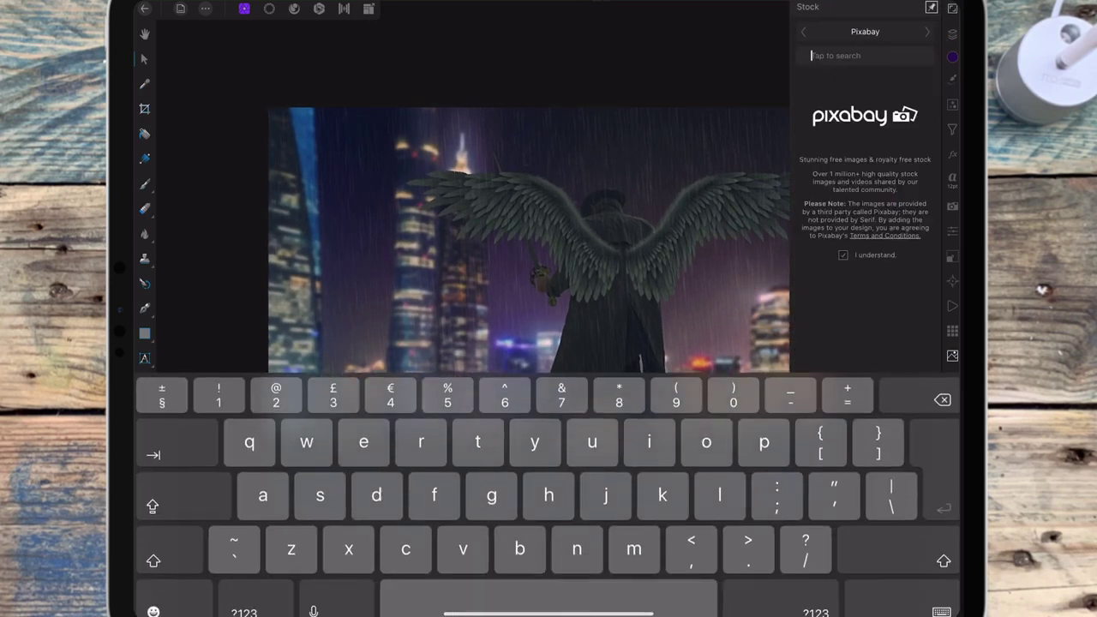
{"action": "type", "text": "ligh"}
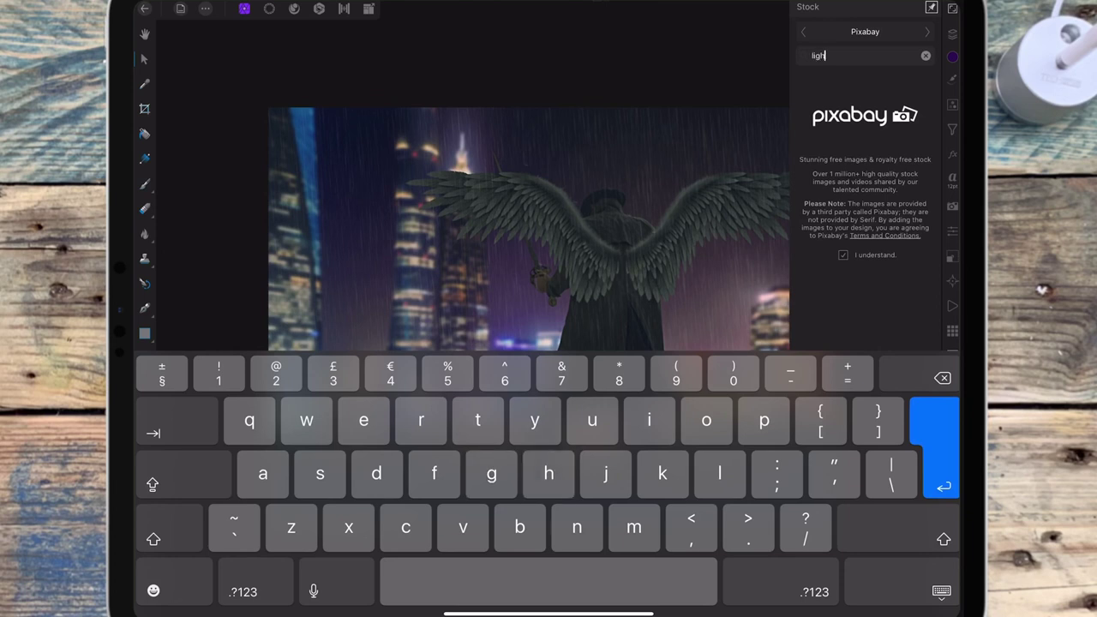
{"action": "type", "text": "tening"}
{"action": "key", "text": "Return"}
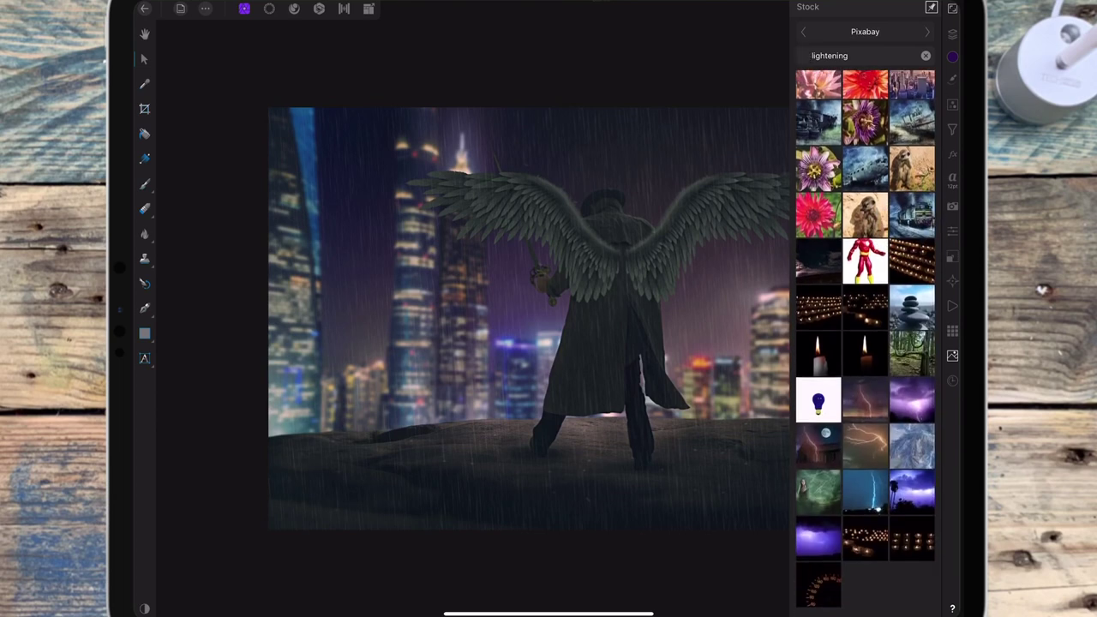
{"action": "left_click", "coordinate": [864, 444]}
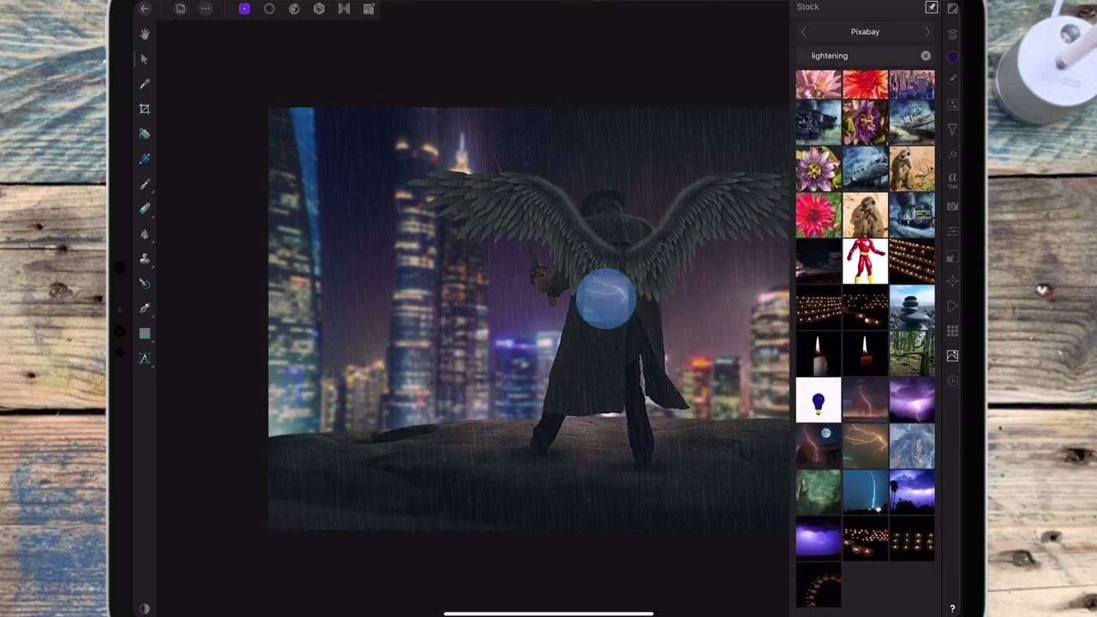
{"action": "left_click_drag", "start_coordinate": [864, 444], "coordinate": [600, 294]}
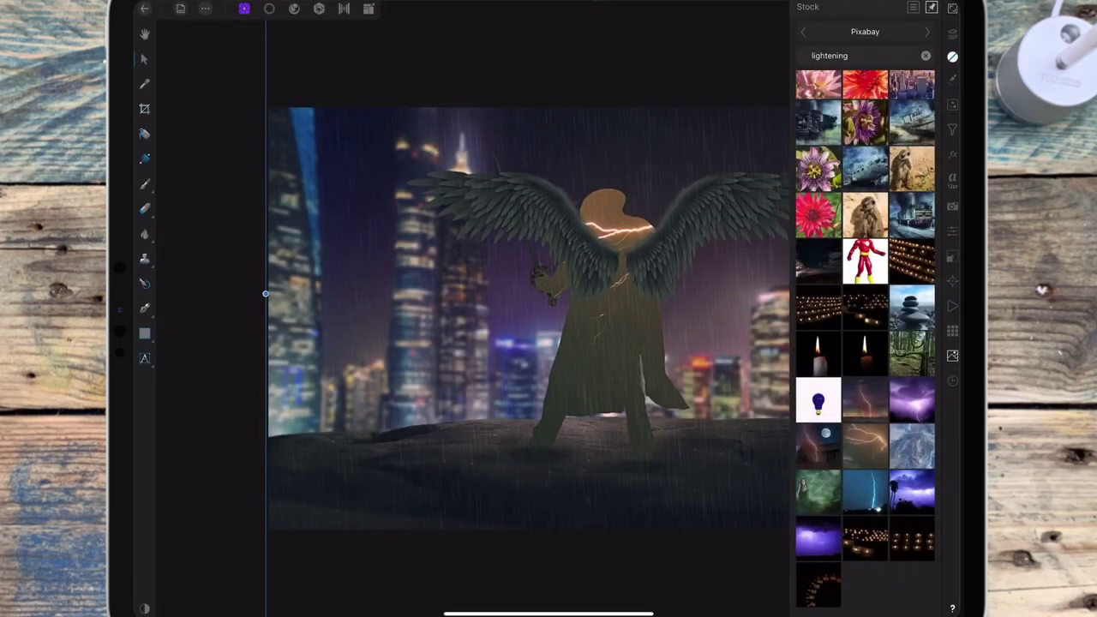
Step: Move the lightning photo to the top of the layer stack, then shrink and centre it over the figure
{"action": "left_click", "coordinate": [953, 33]}
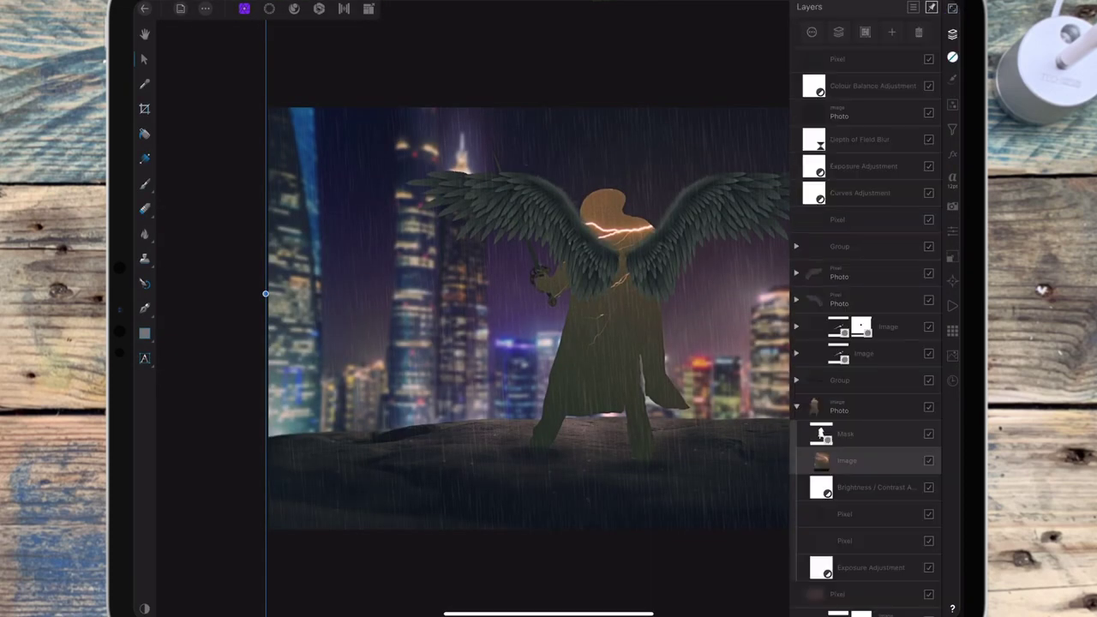
{"action": "left_click_drag", "start_coordinate": [853, 463], "coordinate": [882, 54]}
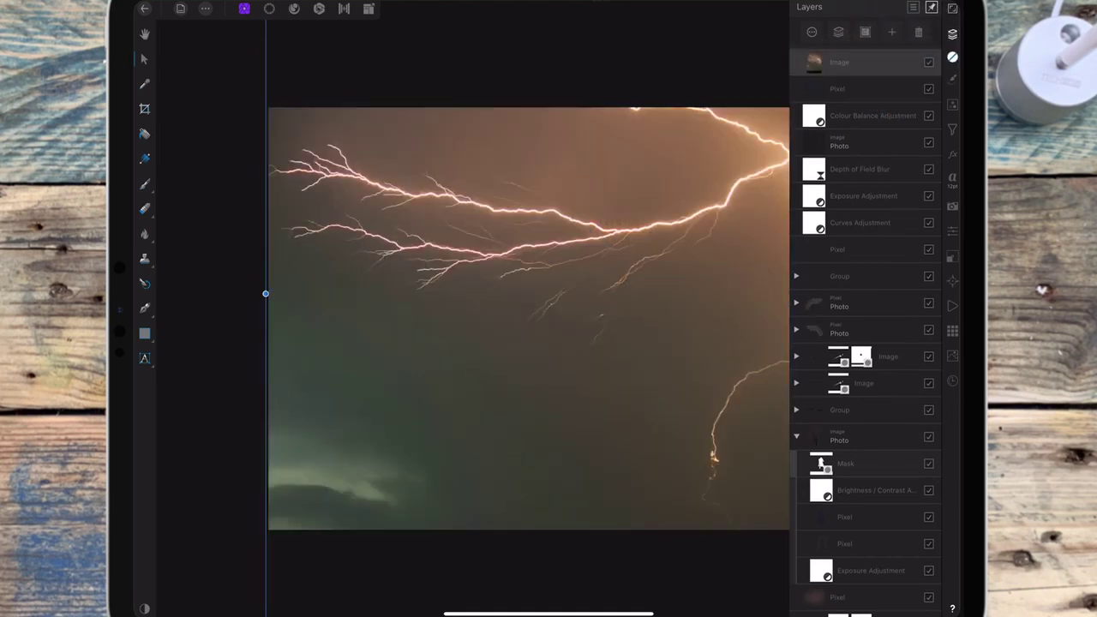
{"action": "scroll", "coordinate": [527, 317], "scroll_direction": "down", "scroll_amount": 5}
{"action": "left_click_drag", "start_coordinate": [583, 82], "coordinate": [508, 216]}
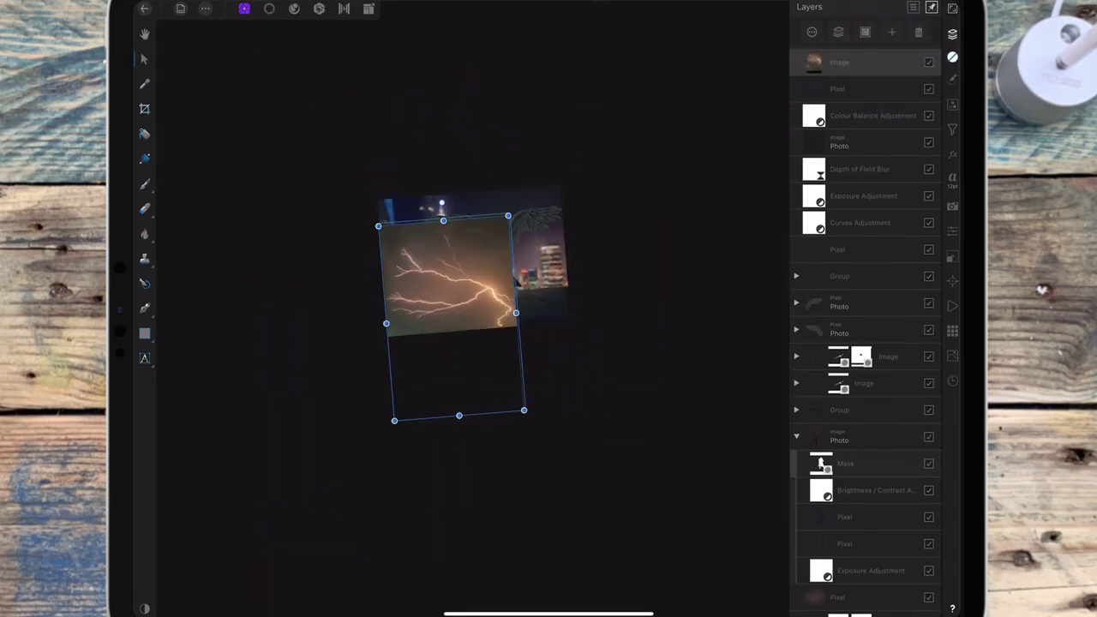
{"action": "left_click_drag", "start_coordinate": [394, 421], "coordinate": [419, 377]}
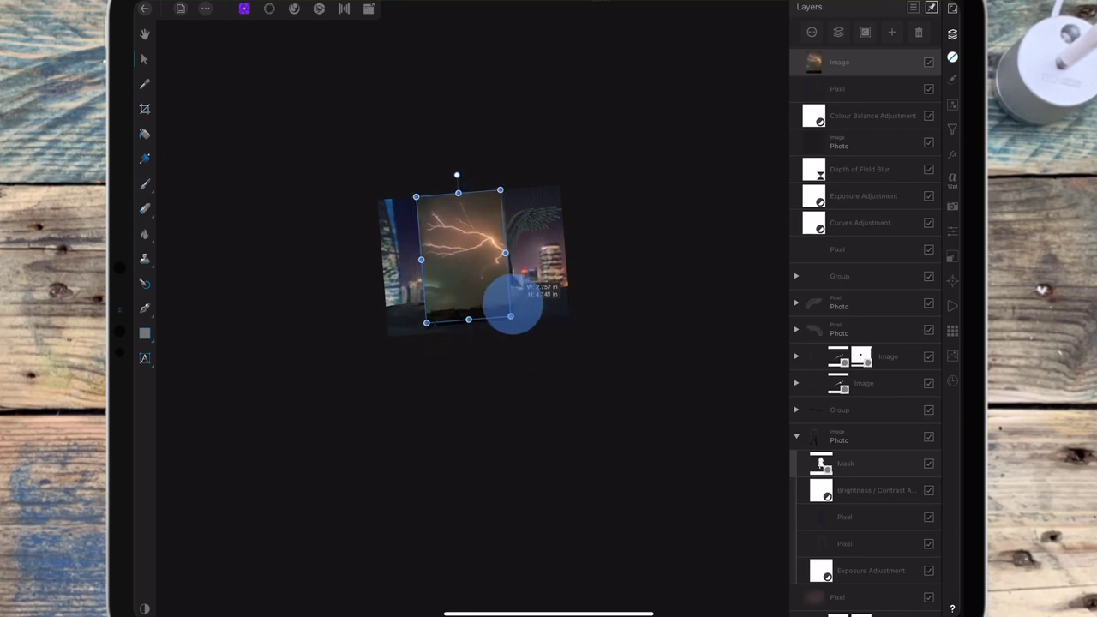
{"action": "left_click_drag", "start_coordinate": [510, 304], "coordinate": [478, 269]}
{"action": "scroll", "coordinate": [583, 356], "scroll_direction": "up", "scroll_amount": 5}
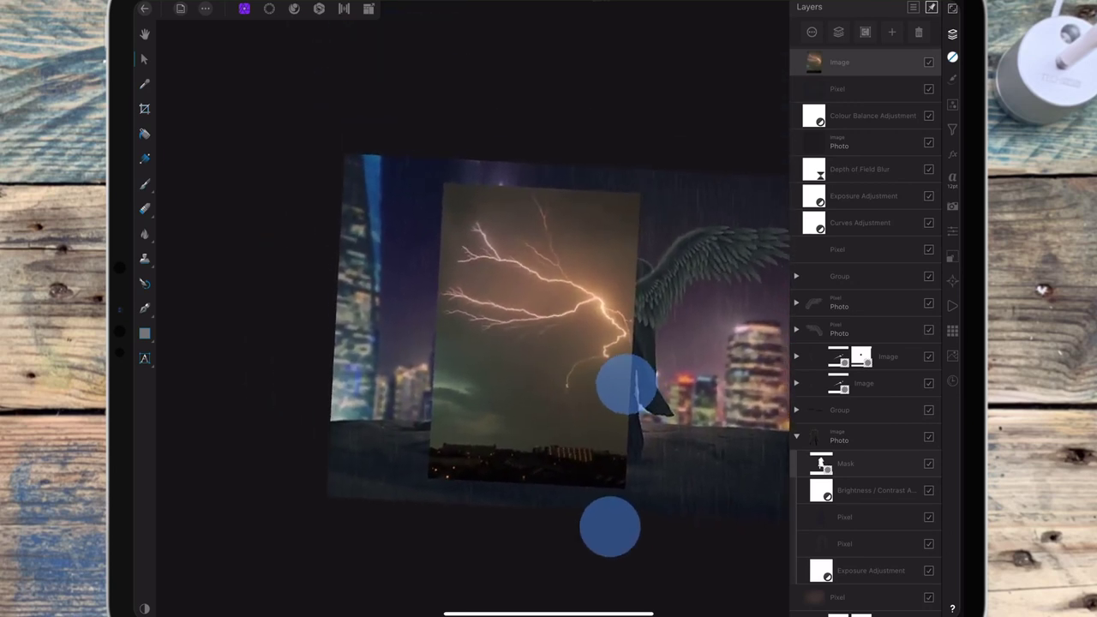
{"action": "left_click", "coordinate": [812, 32]}
Step: Set the lightning layer to Screen blend mode and fade its dark tones with the Source blend range curve
{"action": "left_click", "coordinate": [864, 99]}
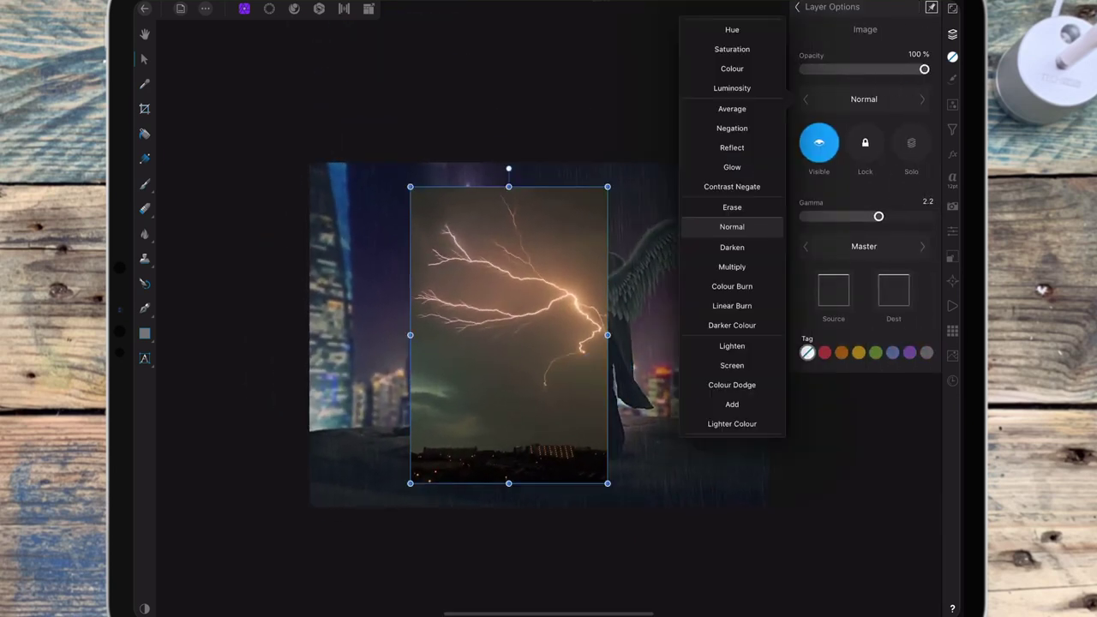
{"action": "left_click_drag", "start_coordinate": [752, 343], "coordinate": [732, 226]}
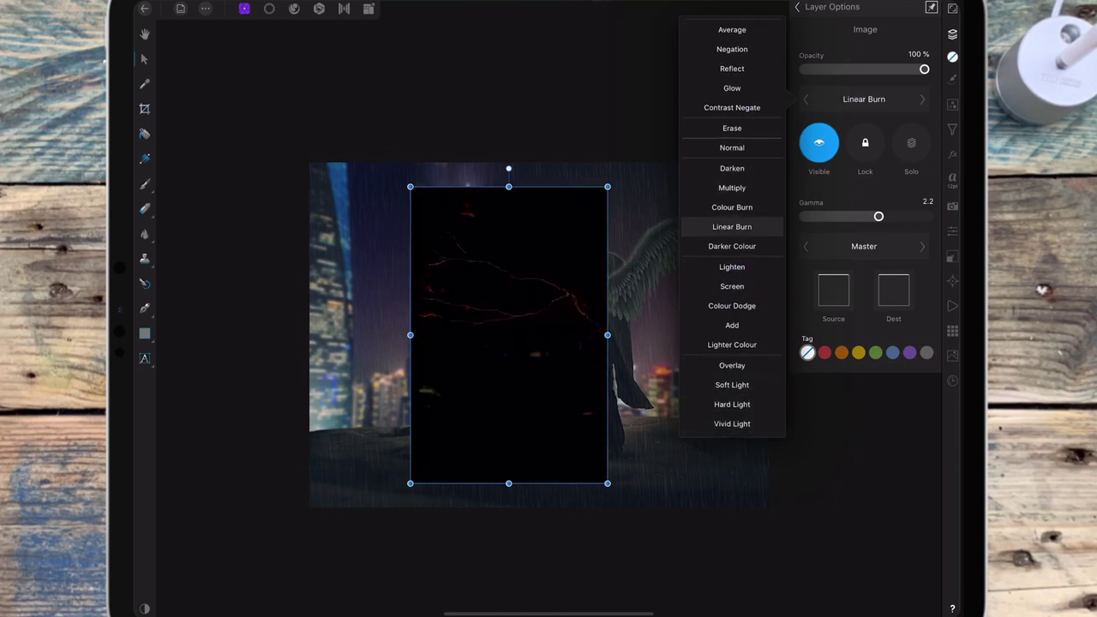
{"action": "left_click", "coordinate": [732, 286]}
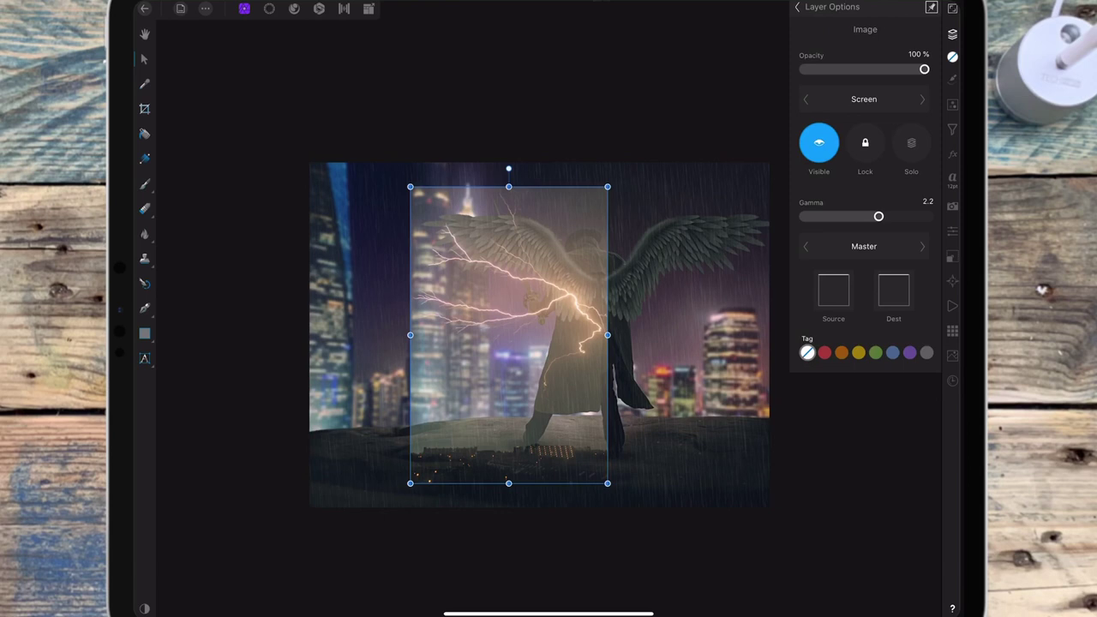
{"action": "left_click", "coordinate": [834, 291]}
{"action": "left_click_drag", "start_coordinate": [611, 226], "coordinate": [590, 511]}
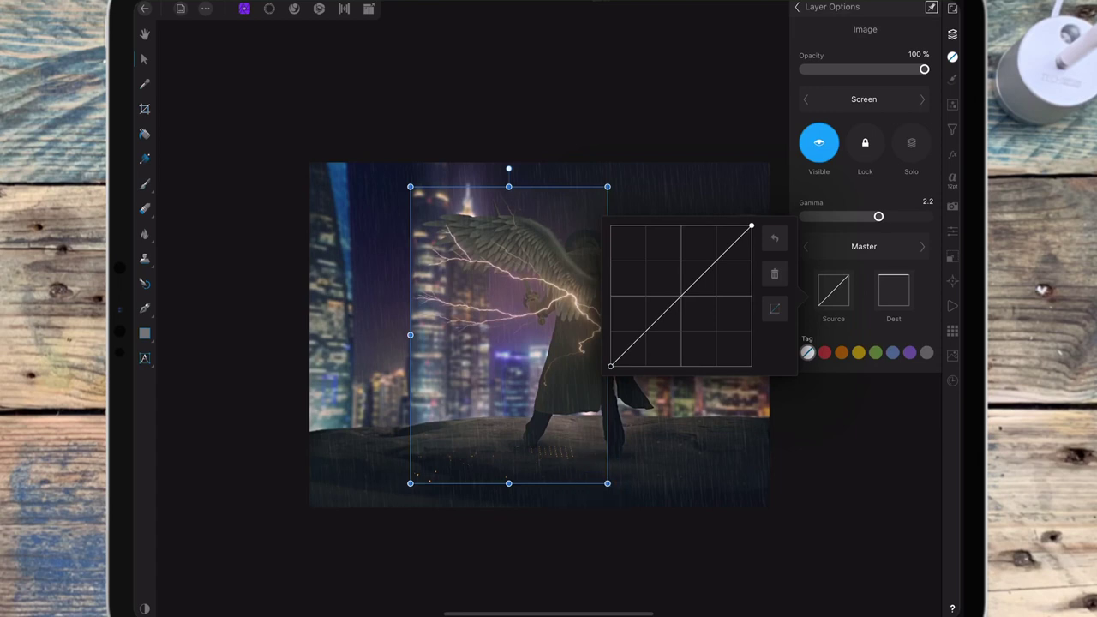
{"action": "left_click", "coordinate": [834, 291]}
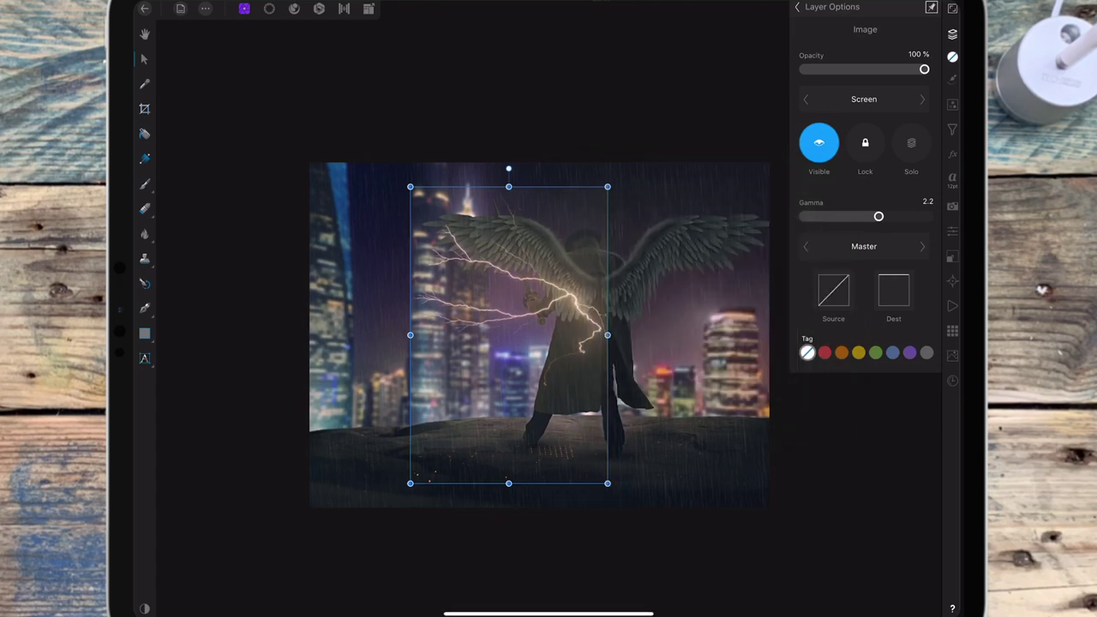
{"action": "left_click", "coordinate": [270, 8]}
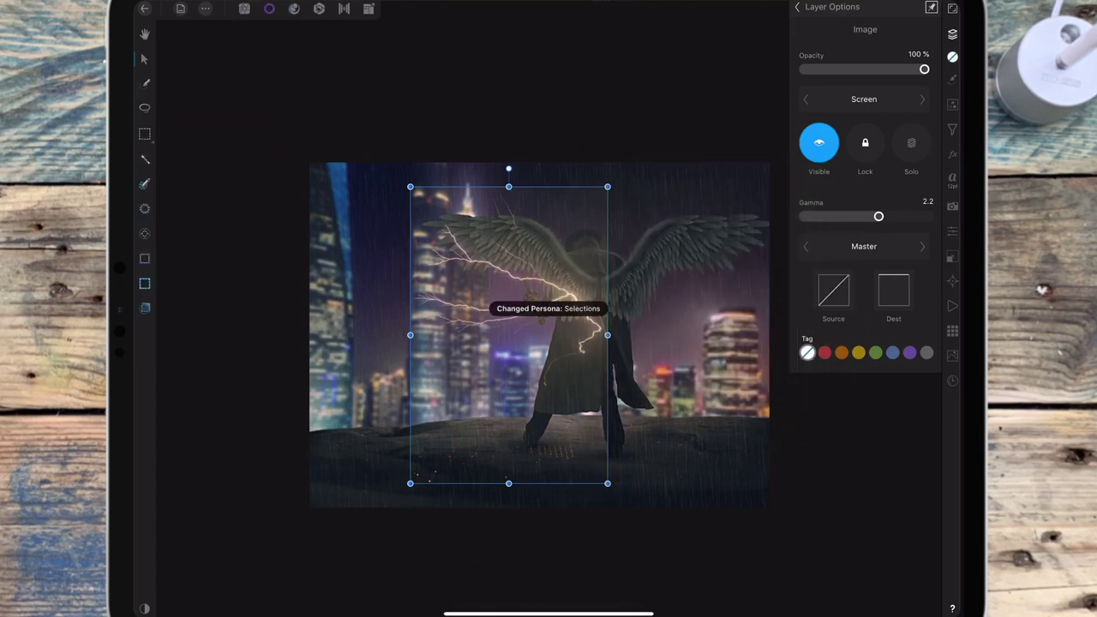
Step: Mask the lightning layer with a rectangular marquee around the figure, then deselect
{"action": "left_click", "coordinate": [144, 134]}
{"action": "left_click_drag", "start_coordinate": [403, 201], "coordinate": [645, 417]}
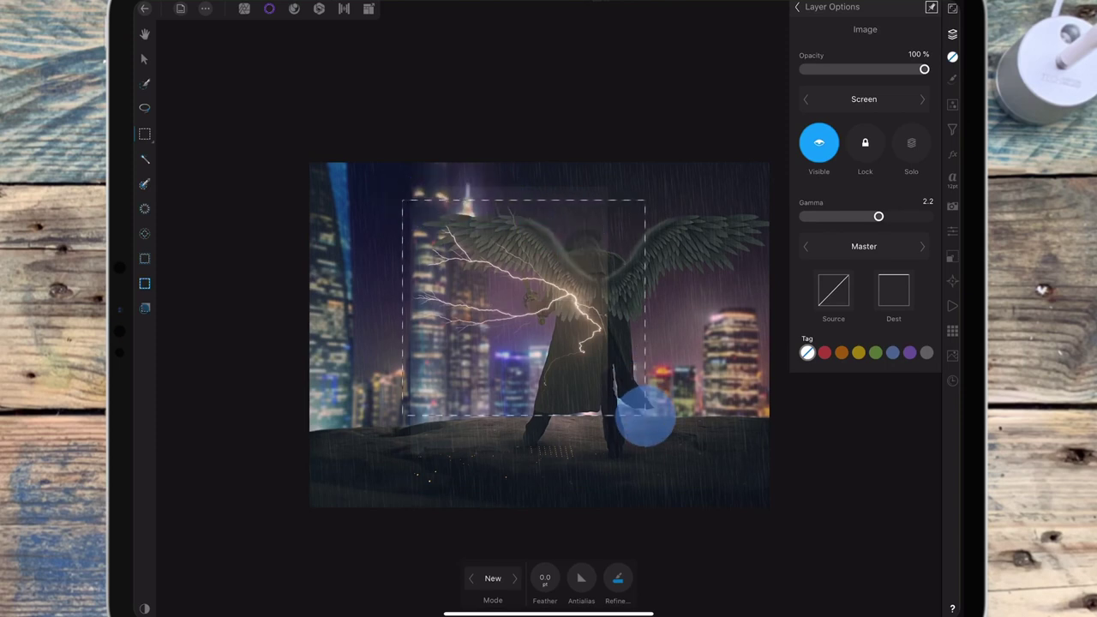
{"action": "left_click", "coordinate": [952, 34]}
{"action": "left_click", "coordinate": [892, 32]}
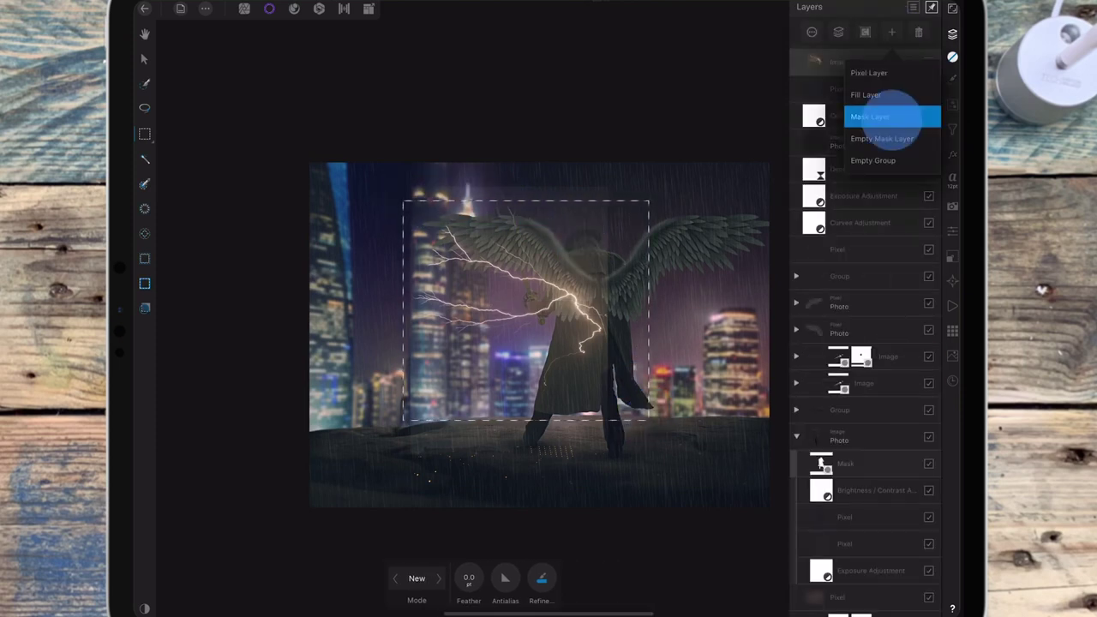
{"action": "left_click", "coordinate": [892, 116]}
{"action": "left_click", "coordinate": [578, 304]}
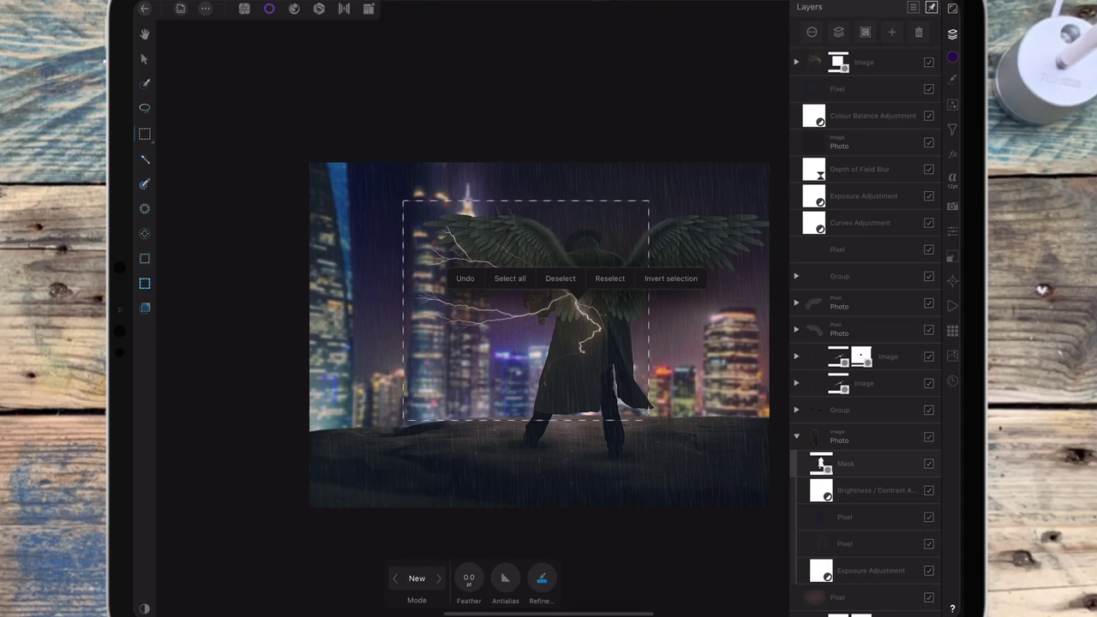
{"action": "left_click", "coordinate": [560, 278]}
Step: Shift the lightning right, tilt it slightly, and move it below the winged figure's layer
{"action": "left_click", "coordinate": [245, 9]}
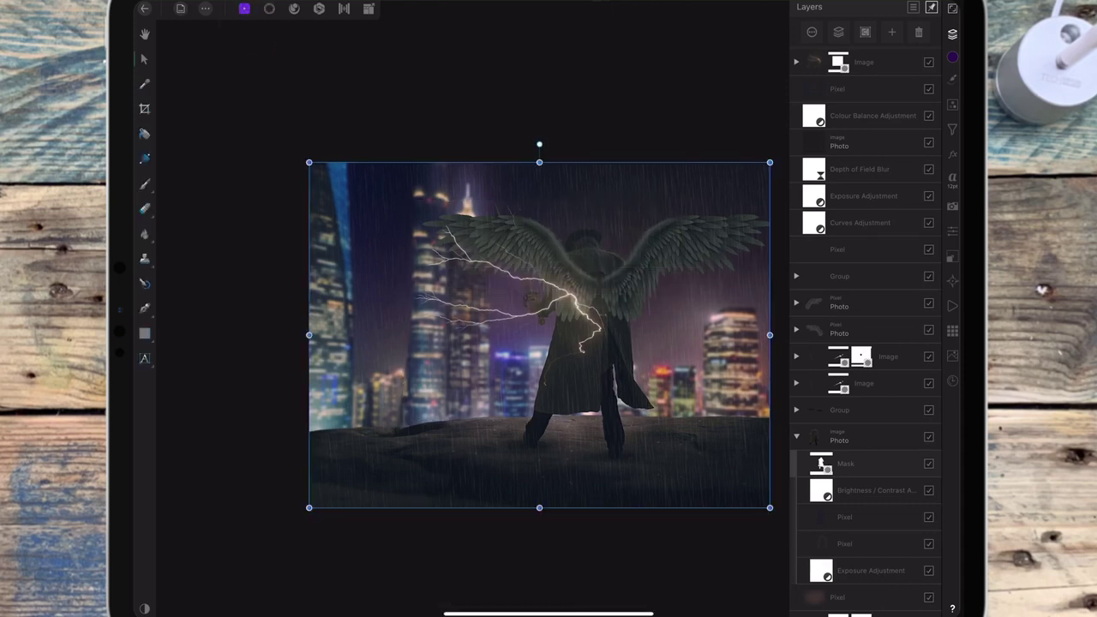
{"action": "left_click", "coordinate": [826, 57]}
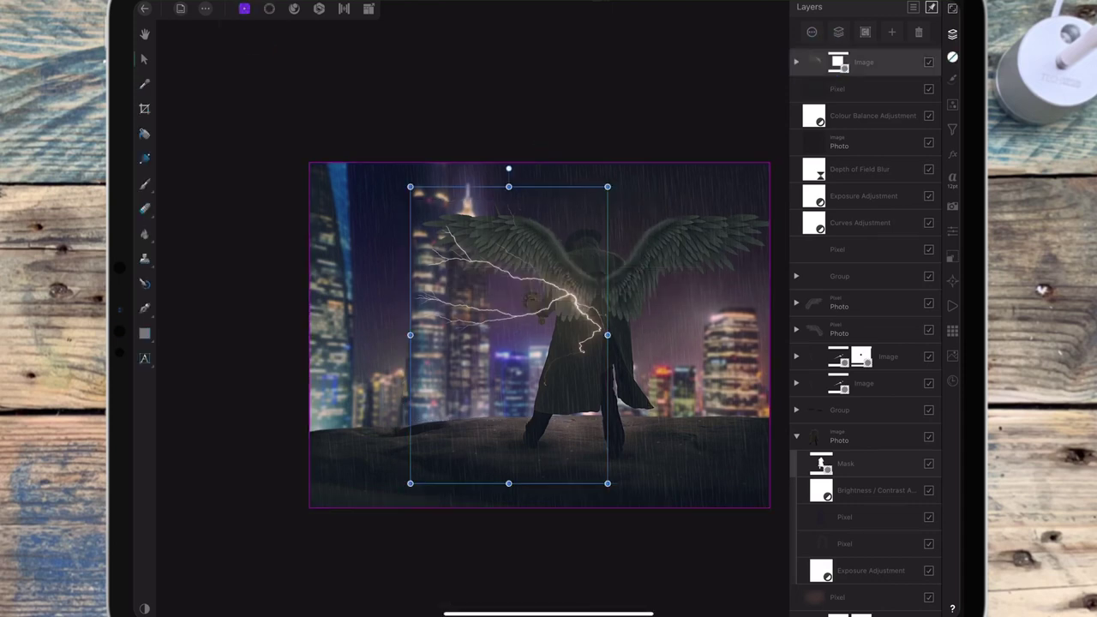
{"action": "left_click_drag", "start_coordinate": [566, 333], "coordinate": [673, 311]}
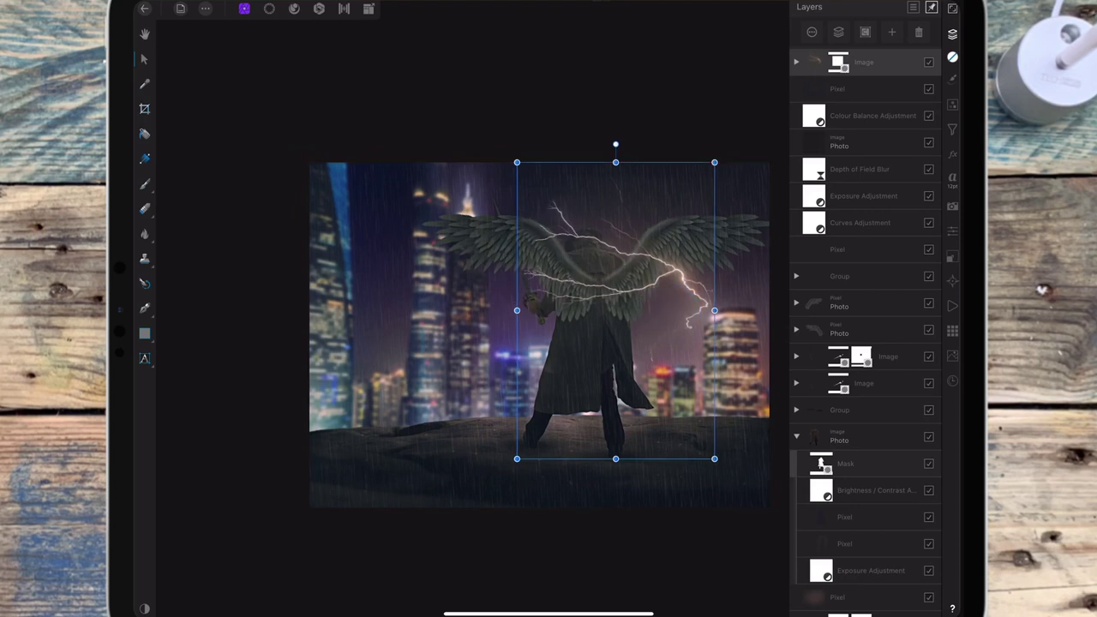
{"action": "left_click_drag", "start_coordinate": [616, 145], "coordinate": [603, 145]}
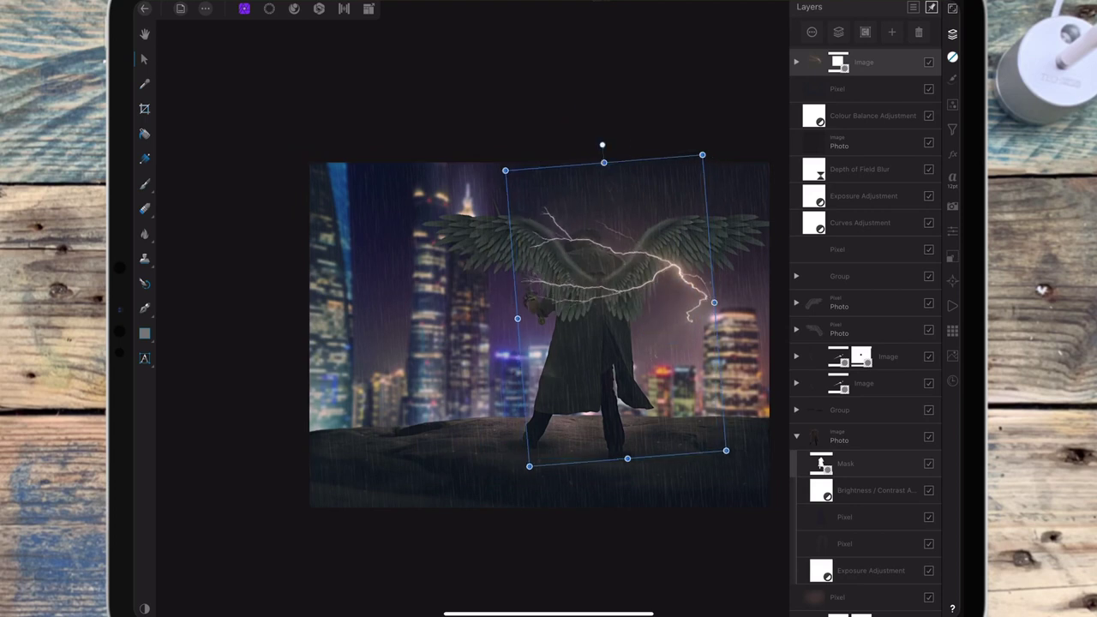
{"action": "left_click", "coordinate": [952, 32]}
{"action": "left_click", "coordinate": [953, 33]}
{"action": "left_click", "coordinate": [796, 437]}
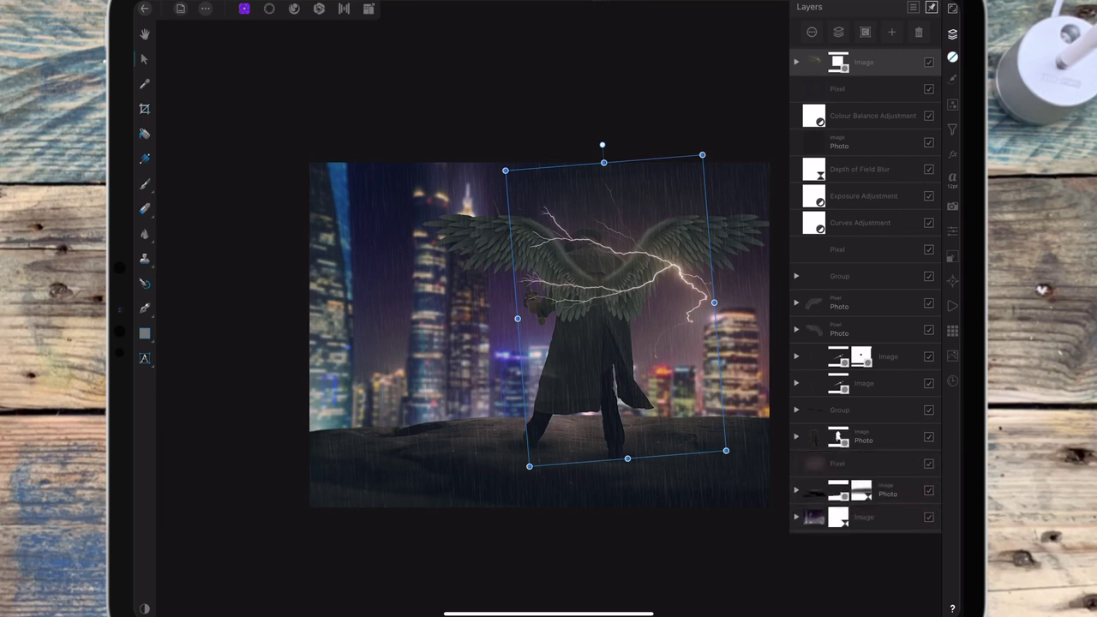
{"action": "left_click_drag", "start_coordinate": [893, 69], "coordinate": [906, 146]}
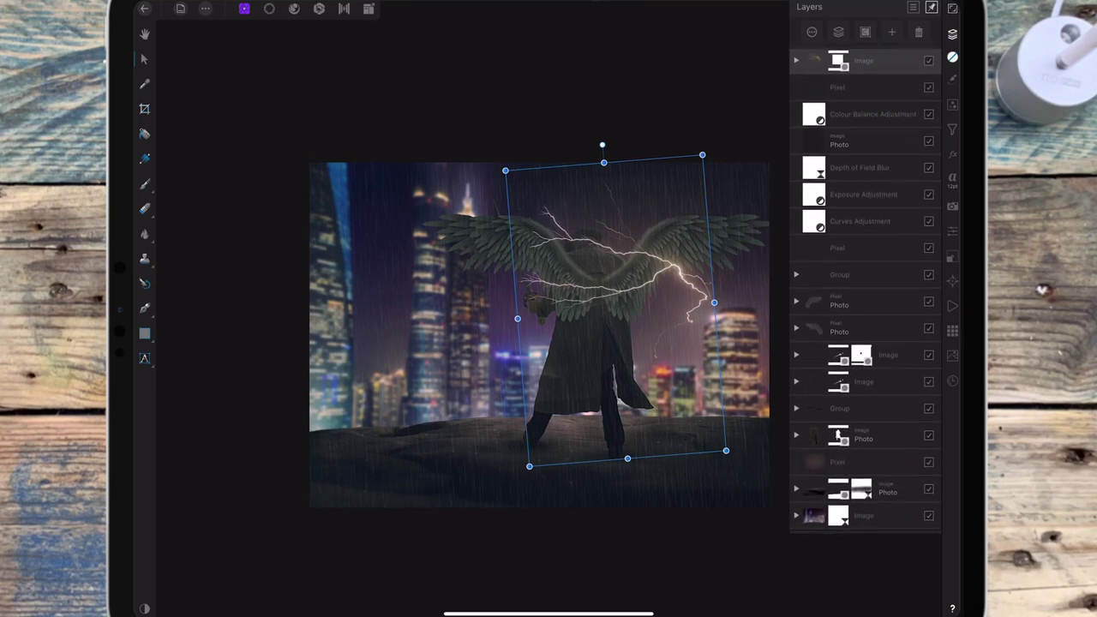
{"action": "left_click_drag", "start_coordinate": [887, 64], "coordinate": [896, 442]}
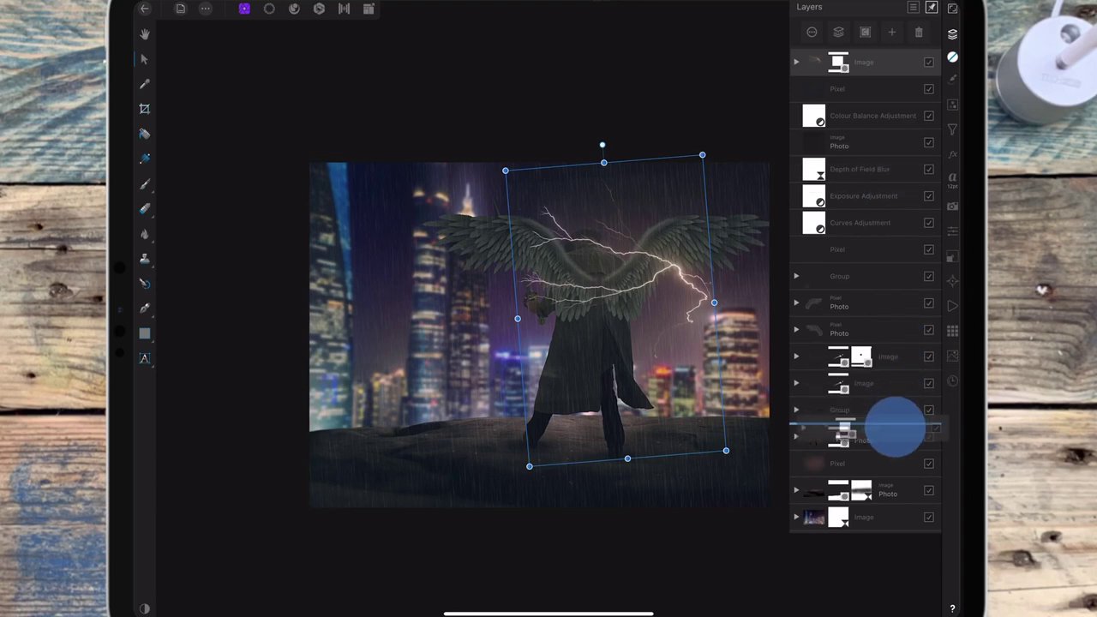
Step: Rotate the lightning about 87°, duplicate it, and place the copy in the upper-left sky
{"action": "mouse_move", "coordinate": [602, 145]}
{"action": "left_mouse_down"}
{"action": "mouse_move", "coordinate": [468, 302]}
{"action": "mouse_move", "coordinate": [429, 232]}
{"action": "left_mouse_up"}
{"action": "left_click", "coordinate": [431, 233]}
{"action": "left_click", "coordinate": [395, 209]}
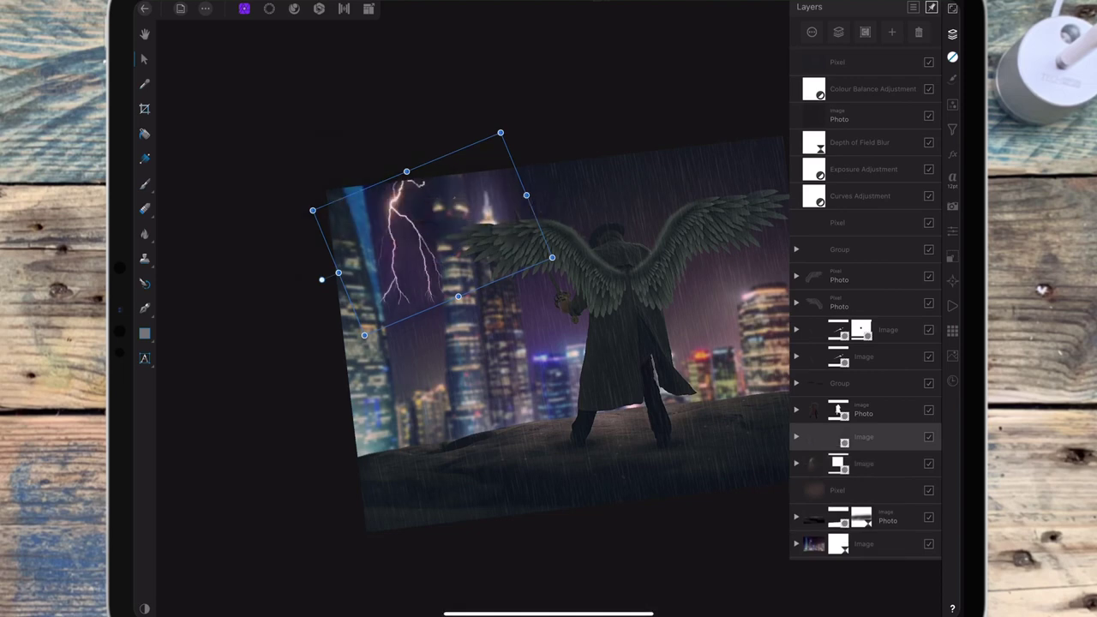
{"action": "scroll", "coordinate": [514, 320], "scroll_direction": "down", "scroll_amount": 3}
{"action": "left_click_drag", "start_coordinate": [362, 317], "coordinate": [540, 238]}
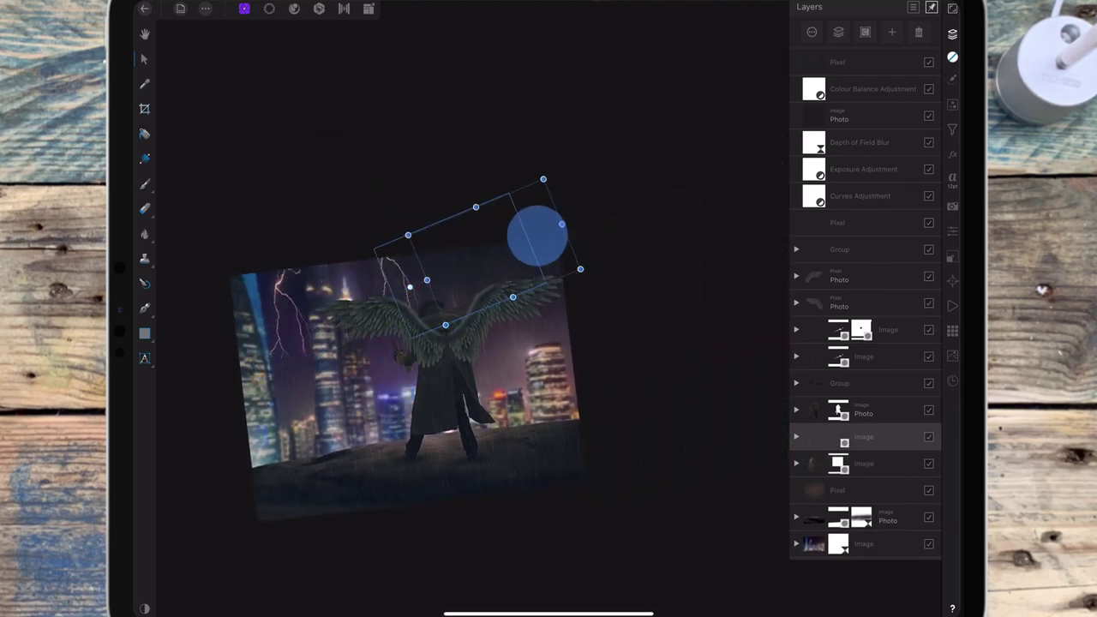
{"action": "key", "text": "ctrl+z"}
{"action": "left_click", "coordinate": [145, 208]}
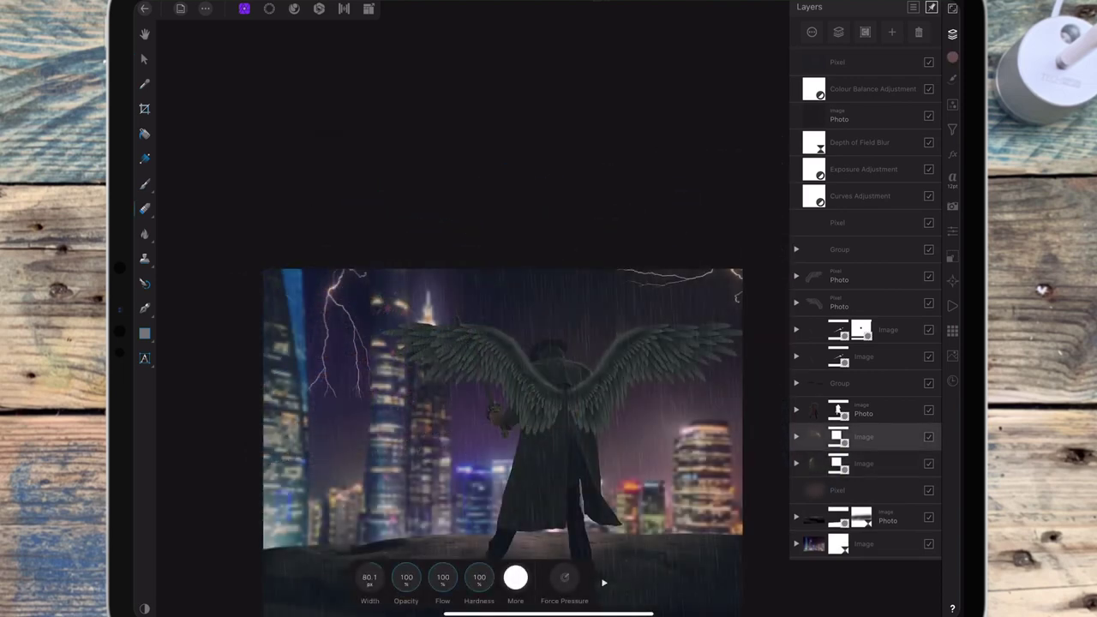
Step: Add a mask to the duplicated lightning layer and pick the Paint Brush
{"action": "left_click", "coordinate": [892, 32]}
{"action": "left_click", "coordinate": [857, 115]}
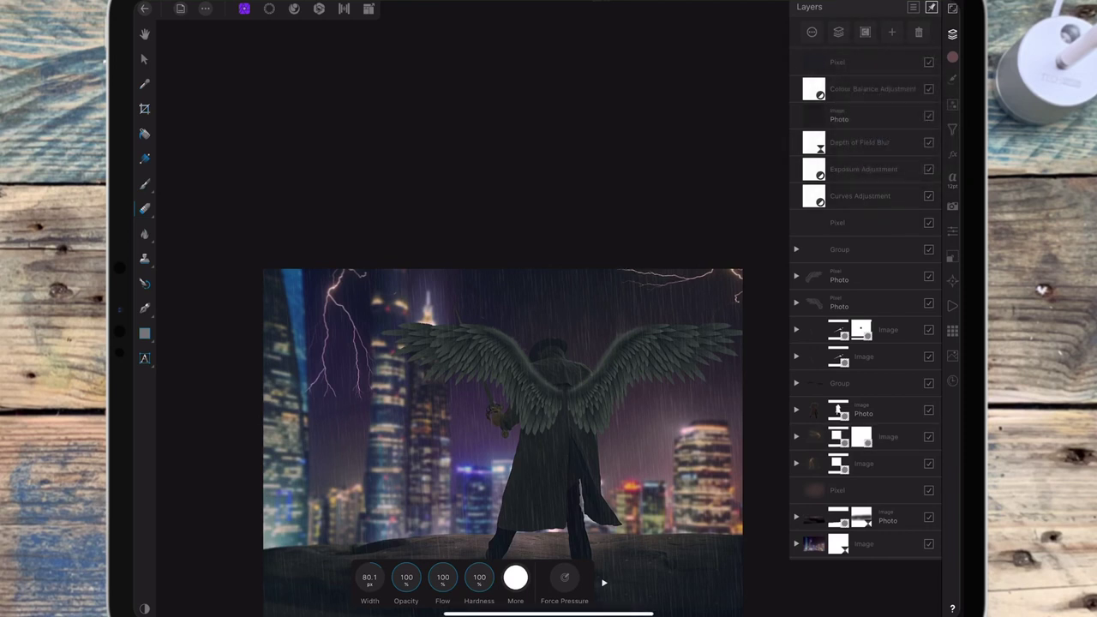
{"action": "left_click", "coordinate": [145, 184]}
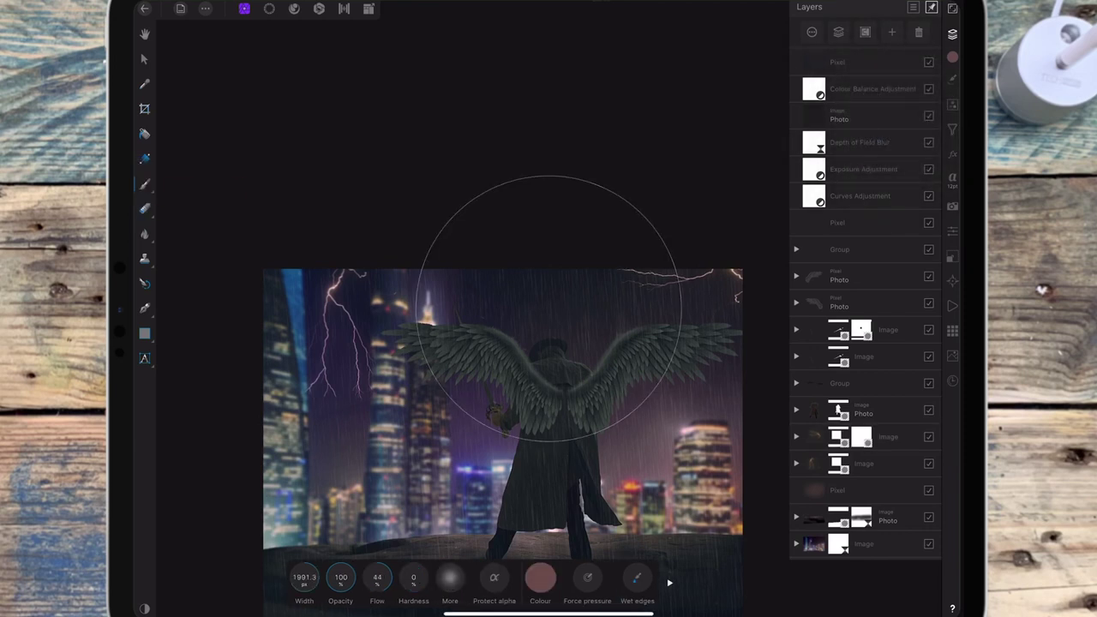
{"action": "left_click", "coordinate": [540, 577]}
{"action": "left_click", "coordinate": [540, 577]}
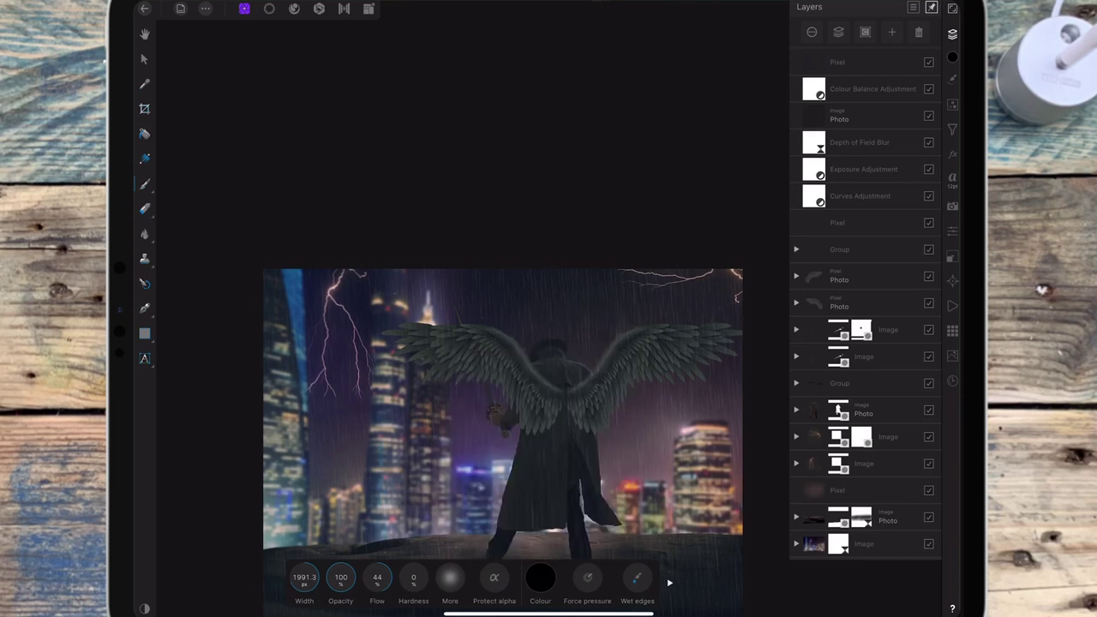
Step: Shrink the brush to 89 px and paint black on the mask over the left-hand buildings
{"action": "left_click_drag", "start_coordinate": [304, 577], "coordinate": [180, 574]}
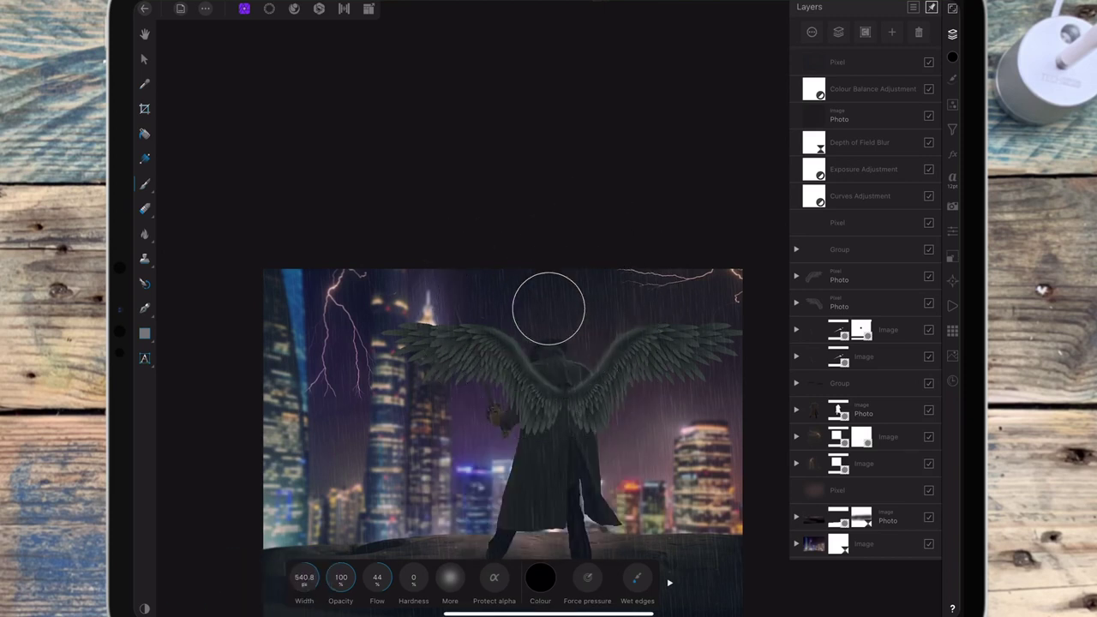
{"action": "left_click_drag", "start_coordinate": [281, 587], "coordinate": [229, 588]}
{"action": "left_click_drag", "start_coordinate": [415, 388], "coordinate": [433, 397]}
{"action": "left_click_drag", "start_coordinate": [352, 407], "coordinate": [340, 424]}
{"action": "left_click_drag", "start_coordinate": [304, 577], "coordinate": [288, 572]}
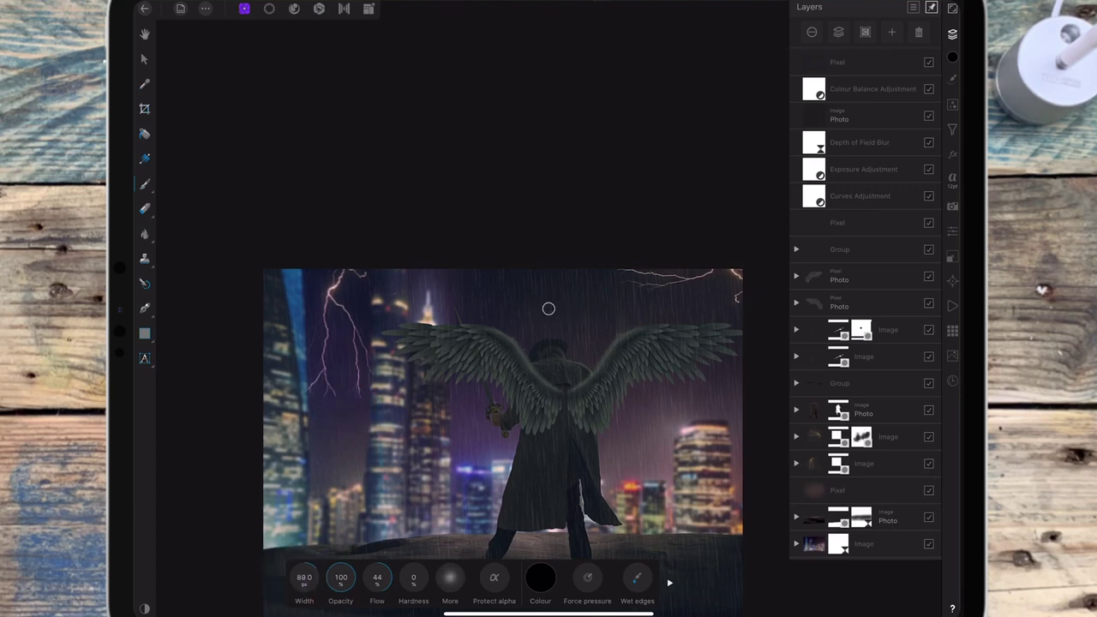
{"action": "left_click_drag", "start_coordinate": [318, 417], "coordinate": [343, 404]}
{"action": "left_click", "coordinate": [883, 463]}
Step: Add a mask to the lower Image layer, hide it left of the figure, and set the brush to 131 px
{"action": "left_click", "coordinate": [892, 32]}
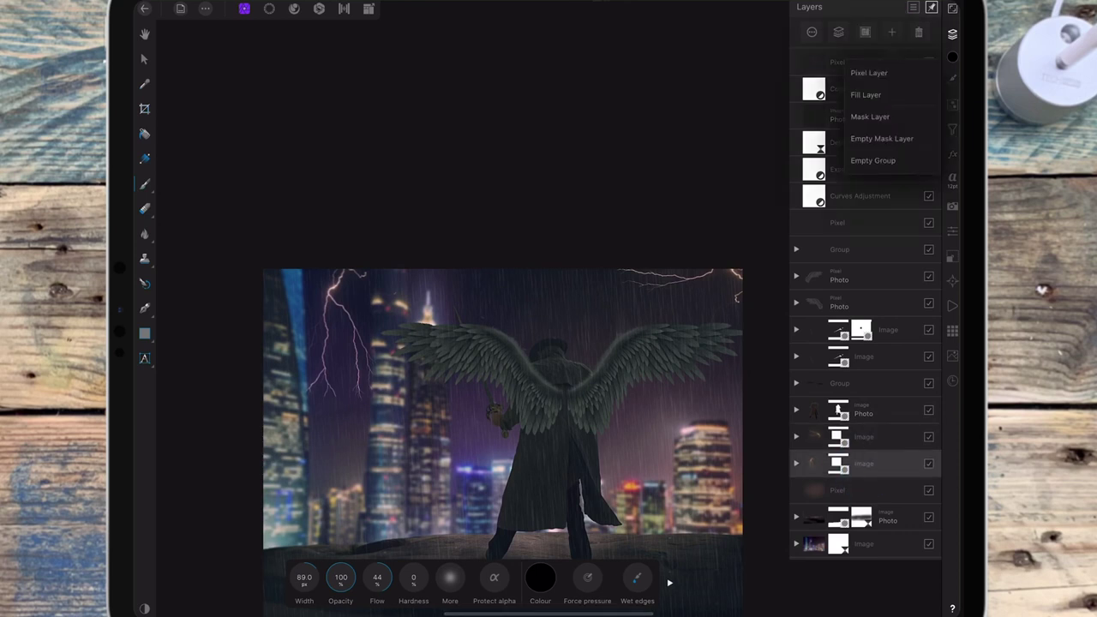
{"action": "left_click", "coordinate": [870, 117]}
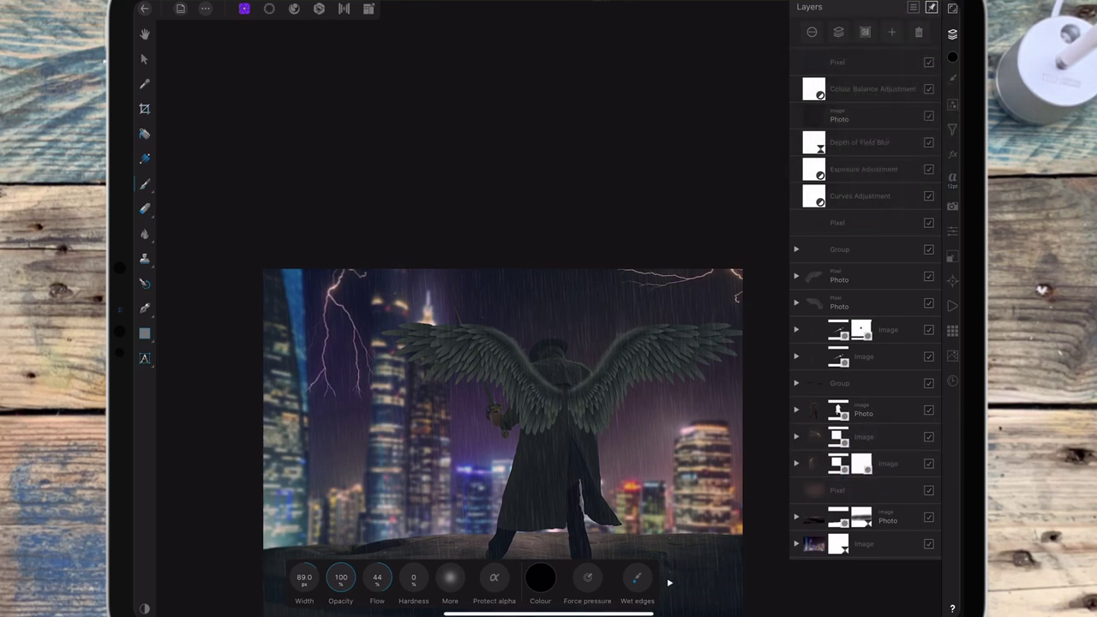
{"action": "mouse_move", "coordinate": [345, 401]}
{"action": "left_mouse_down"}
{"action": "mouse_move", "coordinate": [340, 422]}
{"action": "mouse_move", "coordinate": [343, 412]}
{"action": "left_mouse_up"}
{"action": "left_click_drag", "start_coordinate": [404, 393], "coordinate": [421, 399]}
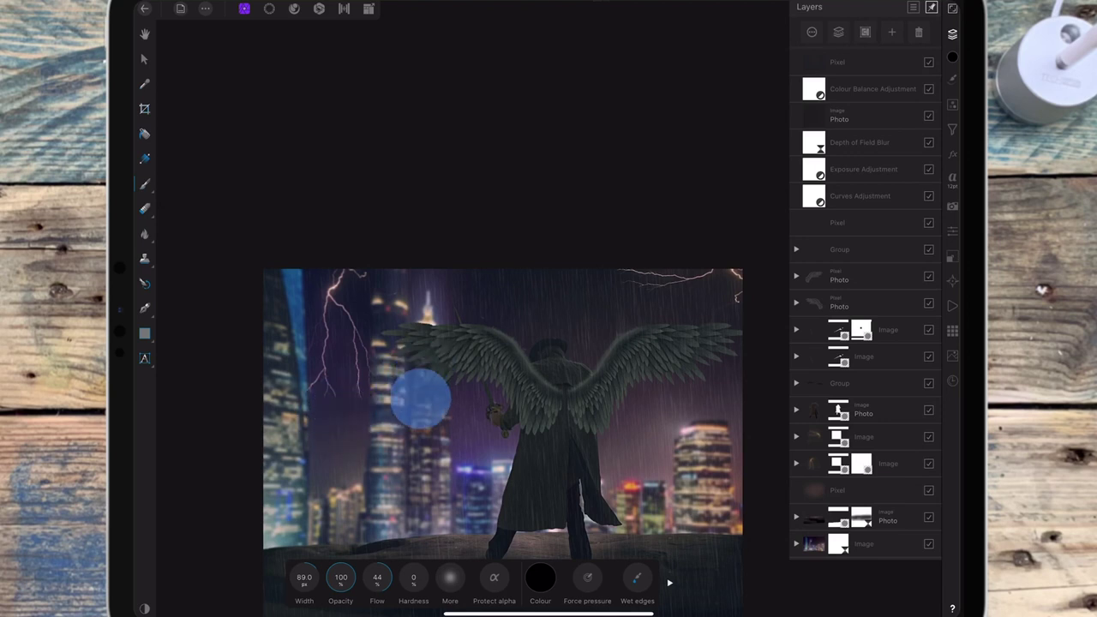
{"action": "left_click_drag", "start_coordinate": [304, 577], "coordinate": [370, 398]}
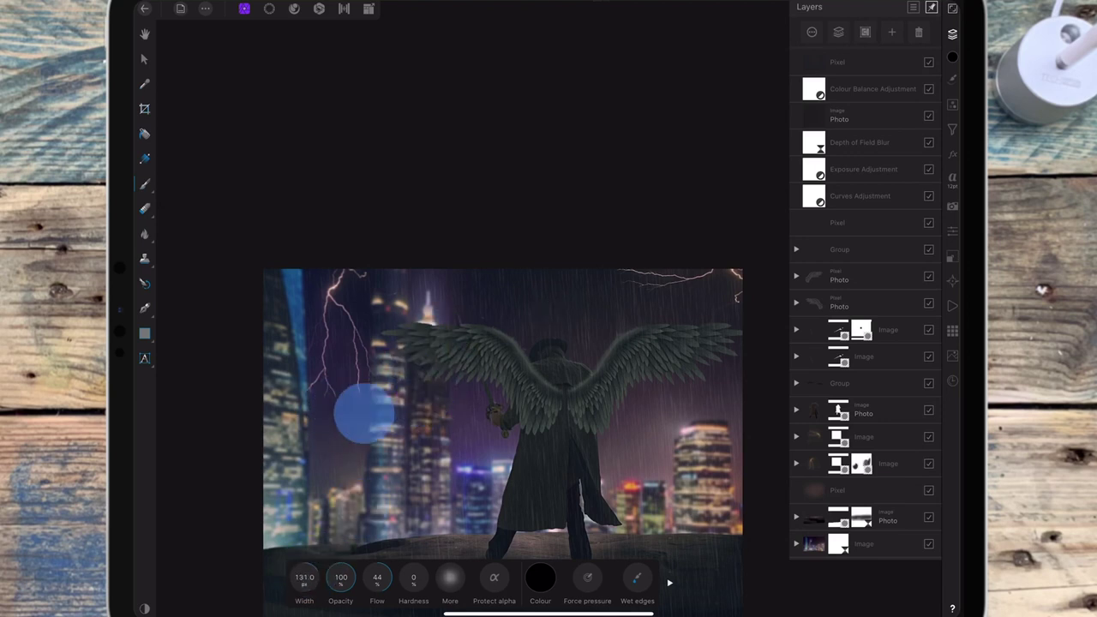
Step: Paint black on the mask to hide the layer over the left sky, buildings and city
{"action": "left_click_drag", "start_coordinate": [434, 281], "coordinate": [463, 352]}
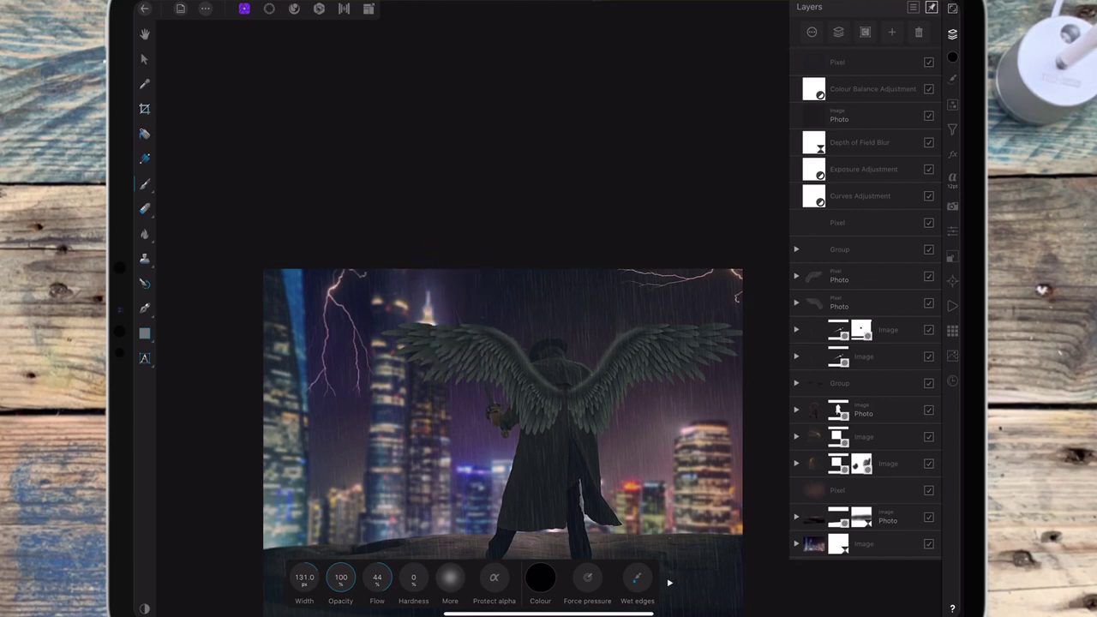
{"action": "left_click", "coordinate": [295, 287]}
{"action": "left_click", "coordinate": [305, 396]}
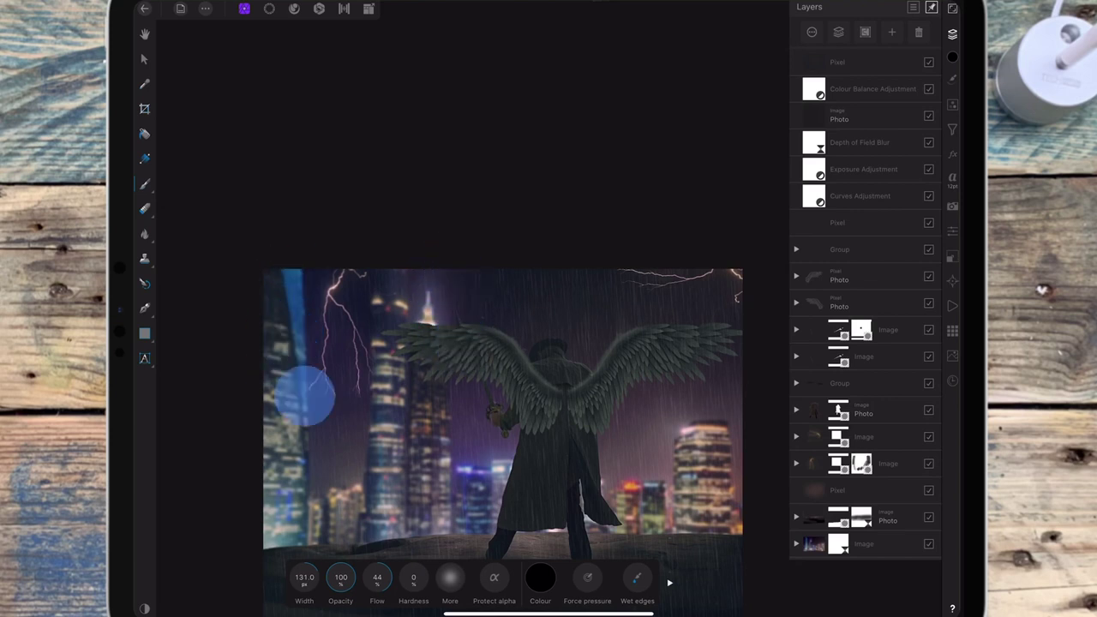
{"action": "left_click", "coordinate": [378, 354]}
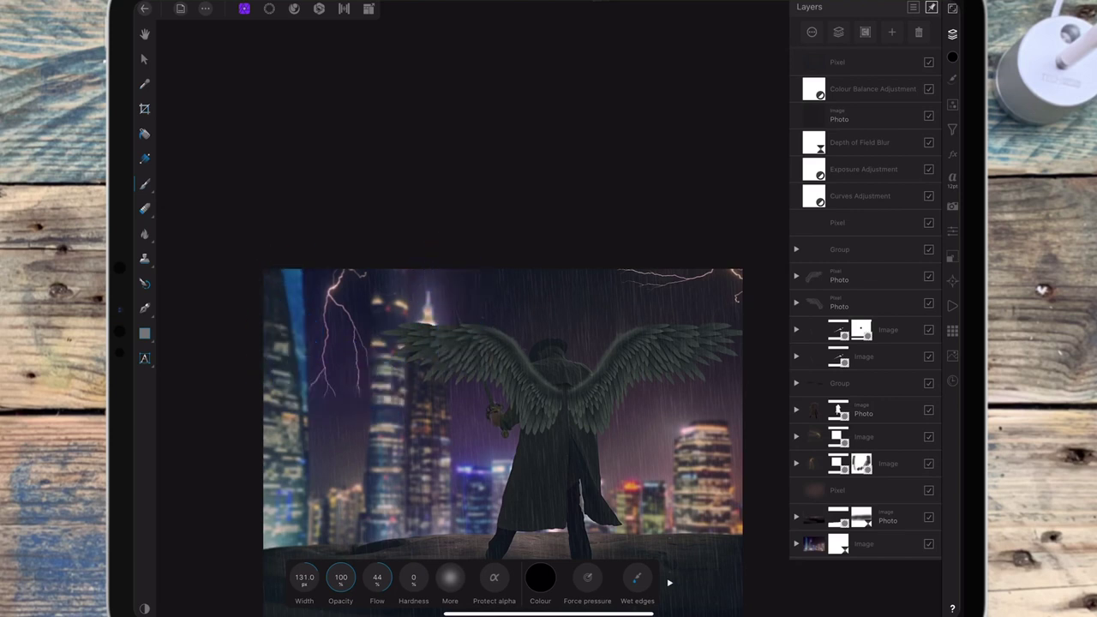
{"action": "left_click_drag", "start_coordinate": [374, 401], "coordinate": [375, 360]}
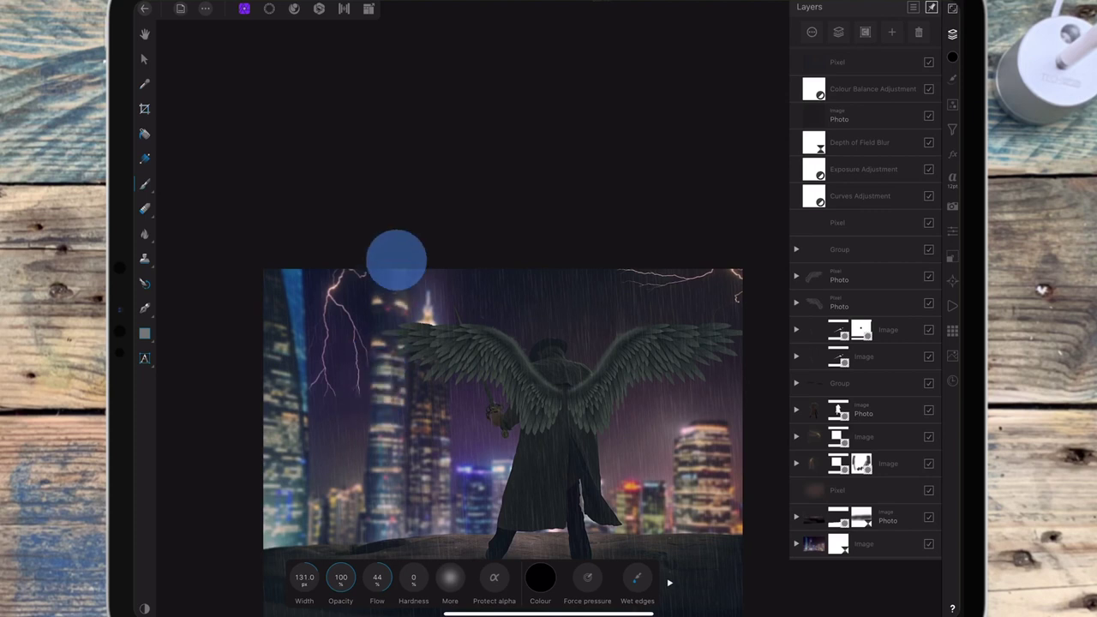
{"action": "left_click", "coordinate": [410, 343]}
{"action": "mouse_move", "coordinate": [397, 259]}
{"action": "left_mouse_down"}
{"action": "mouse_move", "coordinate": [392, 280]}
{"action": "mouse_move", "coordinate": [416, 294]}
{"action": "mouse_move", "coordinate": [404, 264]}
{"action": "left_mouse_up"}
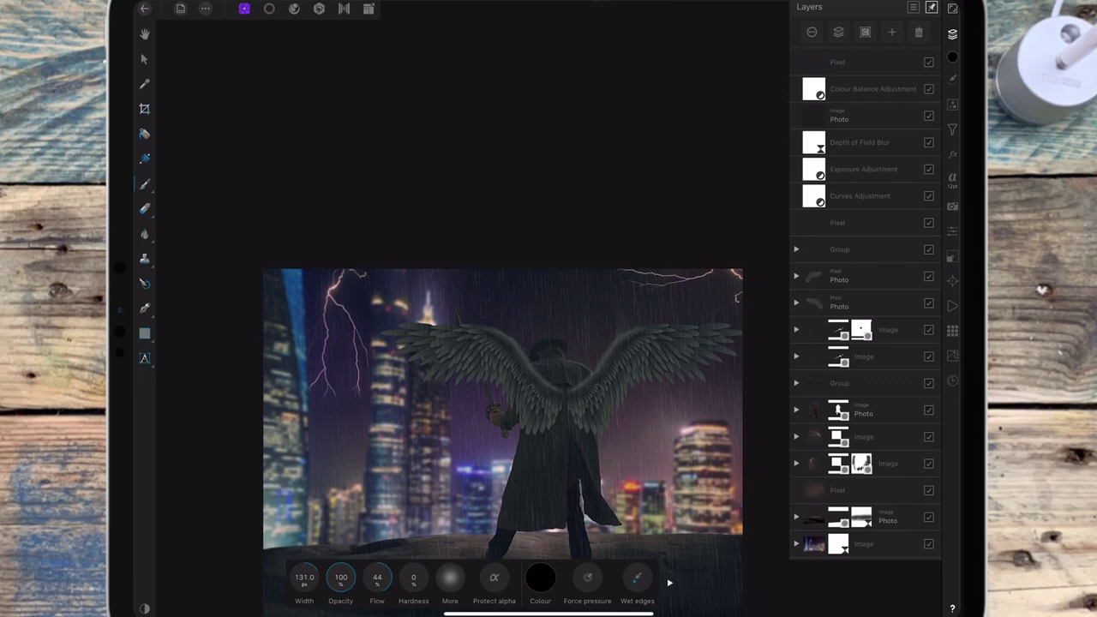
Step: Select both Image layers together and bring up the Blurs filter list
{"action": "left_click", "coordinate": [857, 439]}
{"action": "left_click", "coordinate": [884, 465]}
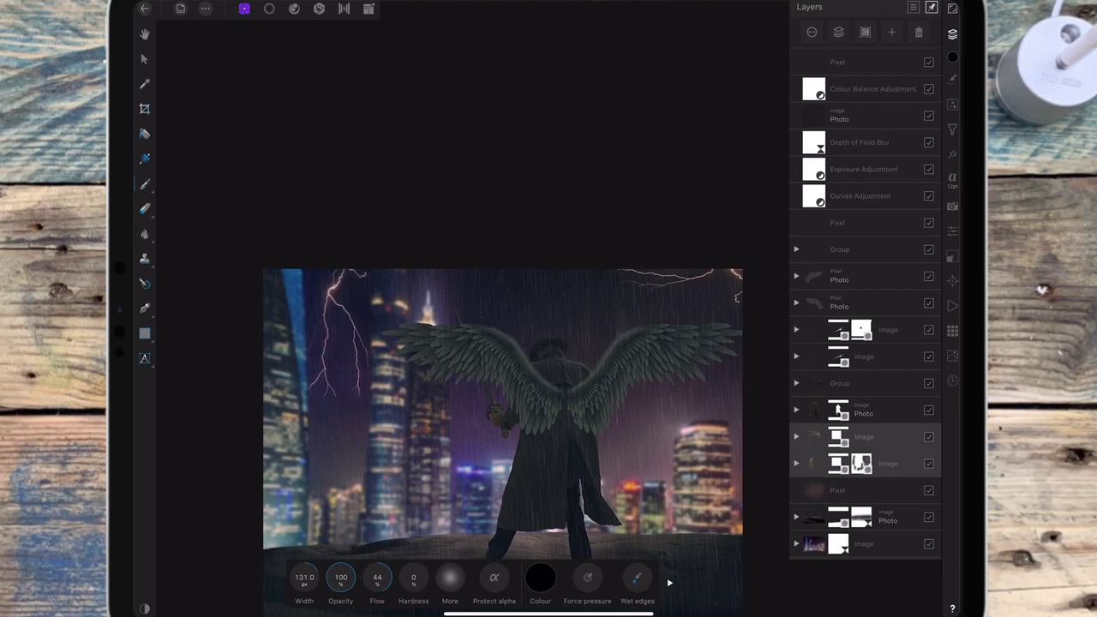
{"action": "left_click", "coordinate": [952, 129]}
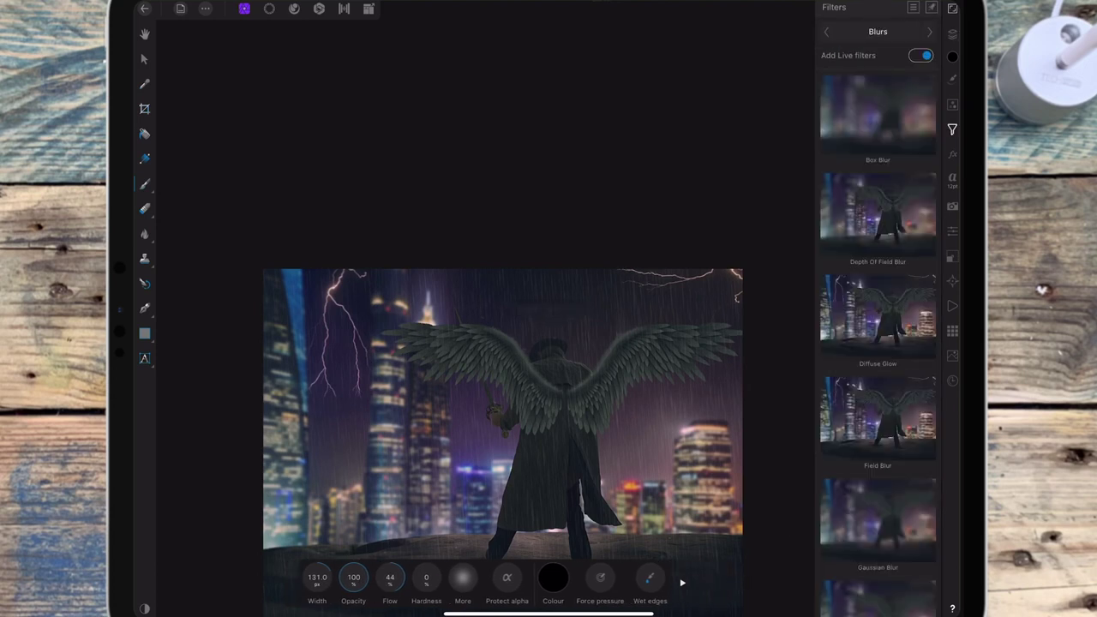
Step: Apply a live blur to both Image layers and raise its radius to about 1.8 px
{"action": "left_click_drag", "start_coordinate": [894, 321], "coordinate": [895, 229]}
{"action": "left_click", "coordinate": [877, 426]}
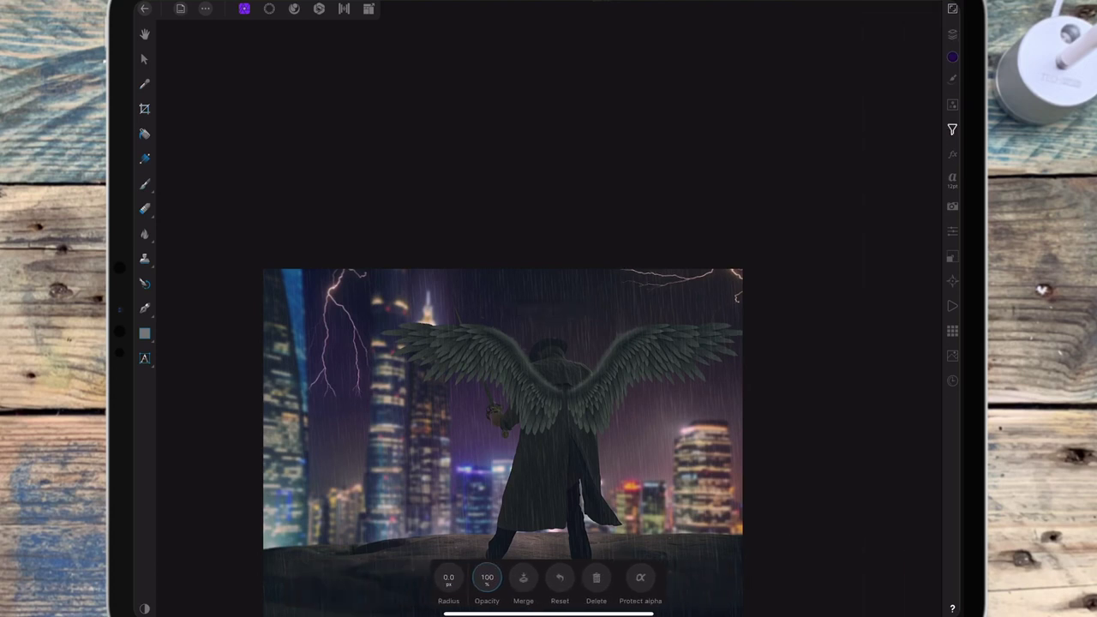
{"action": "left_click", "coordinate": [953, 34]}
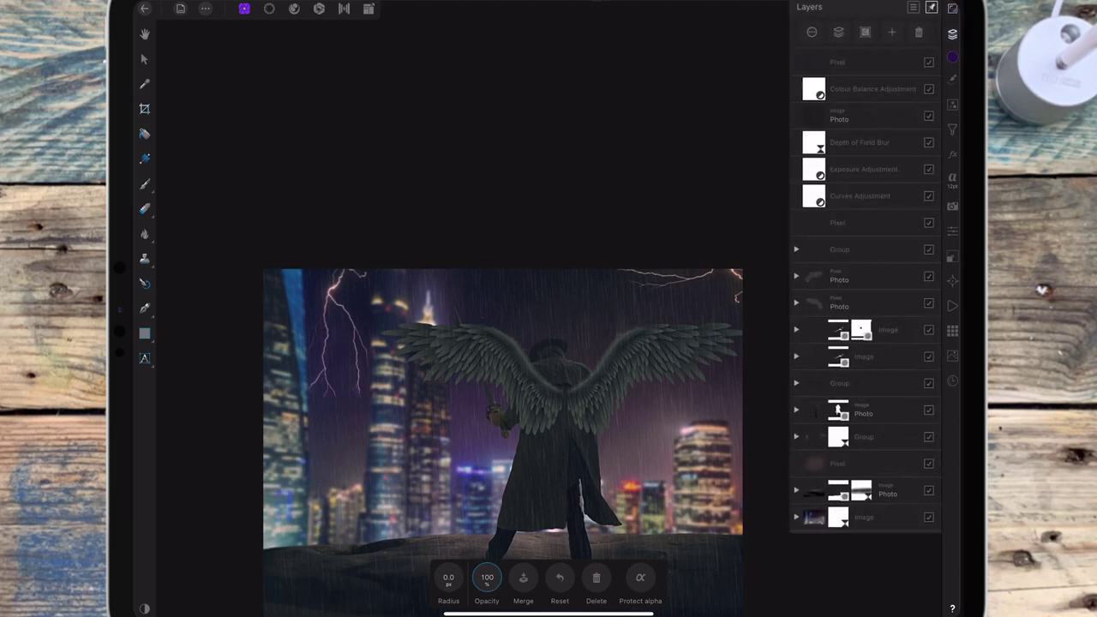
{"action": "left_click_drag", "start_coordinate": [449, 577], "coordinate": [467, 573]}
{"action": "scroll", "coordinate": [686, 343], "scroll_direction": "down", "scroll_amount": 3}
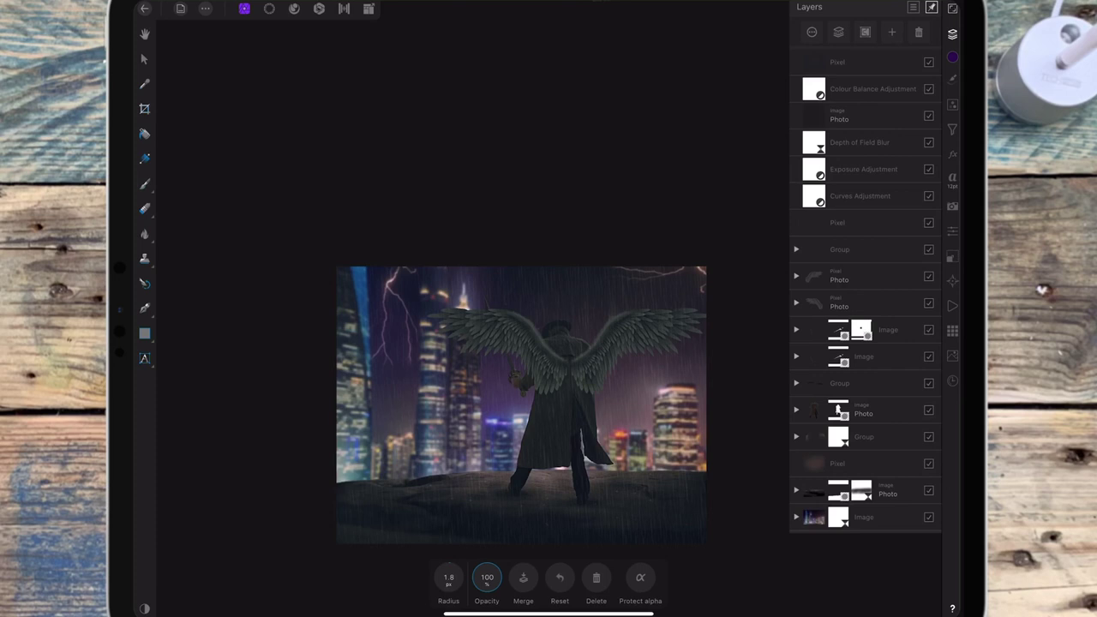
Step: Expand the rock Photo layer and select its Exposure Adjustment for painting
{"action": "left_click", "coordinate": [797, 491]}
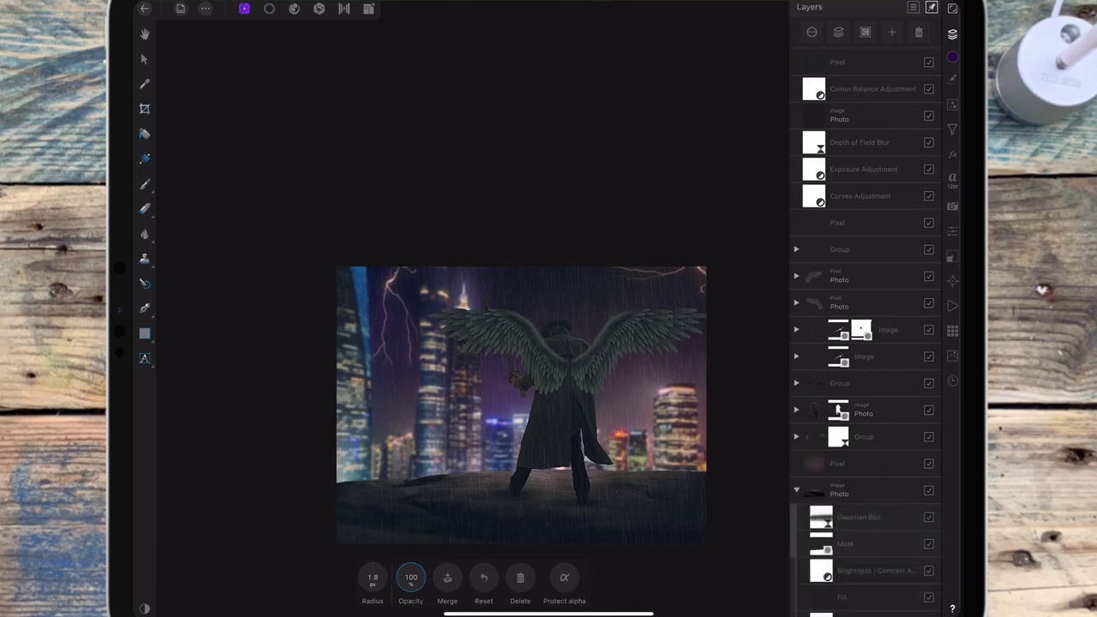
{"action": "left_click_drag", "start_coordinate": [900, 493], "coordinate": [899, 437]}
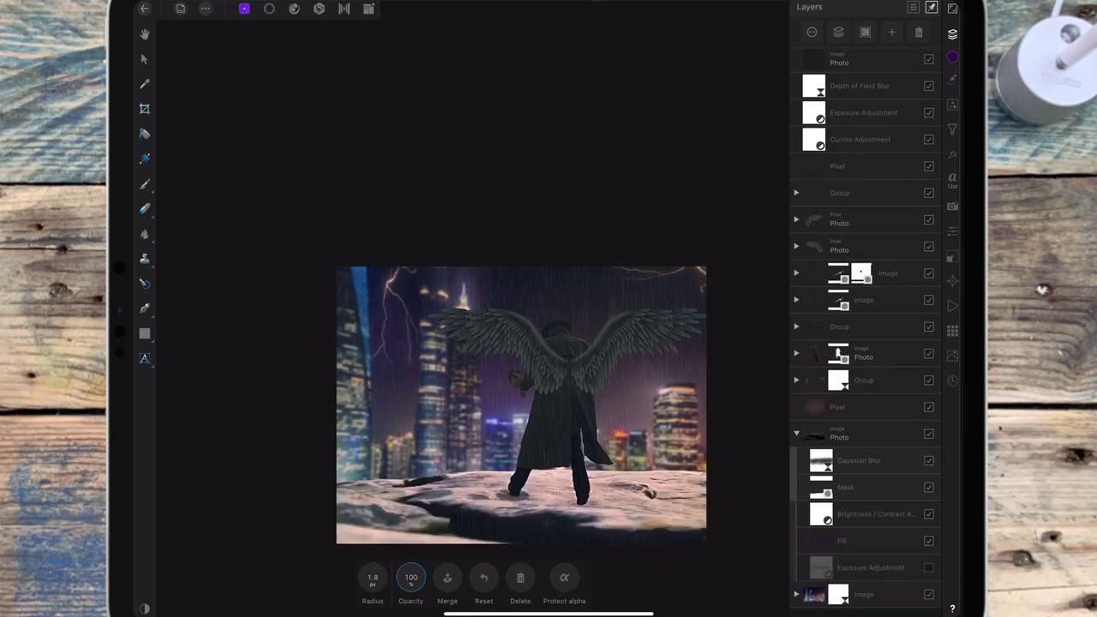
{"action": "left_click", "coordinate": [870, 568]}
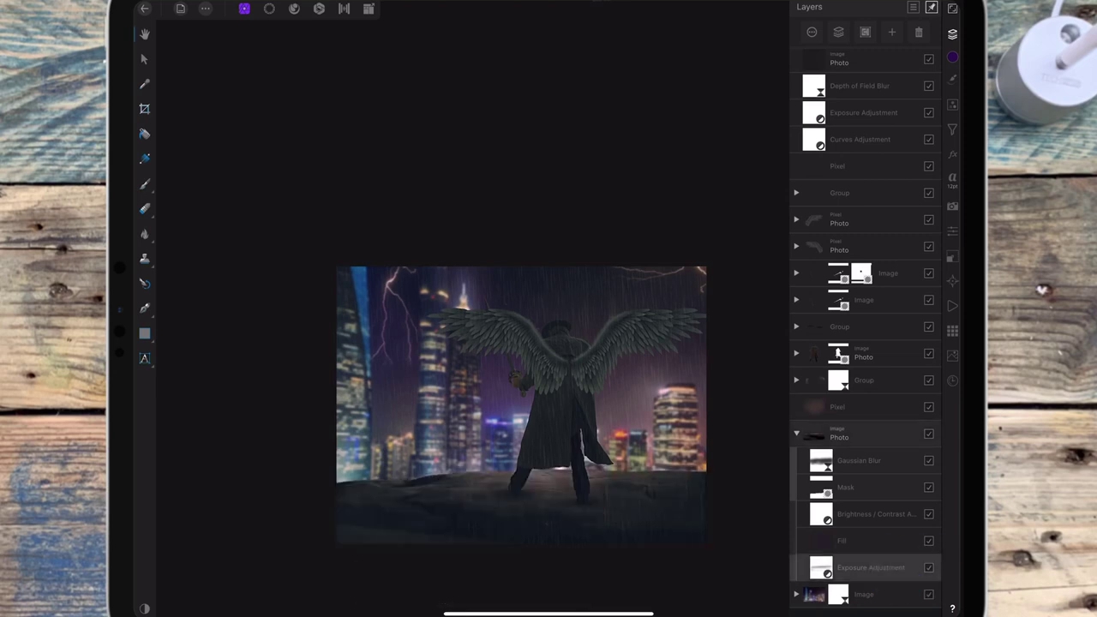
{"action": "left_click", "coordinate": [144, 184]}
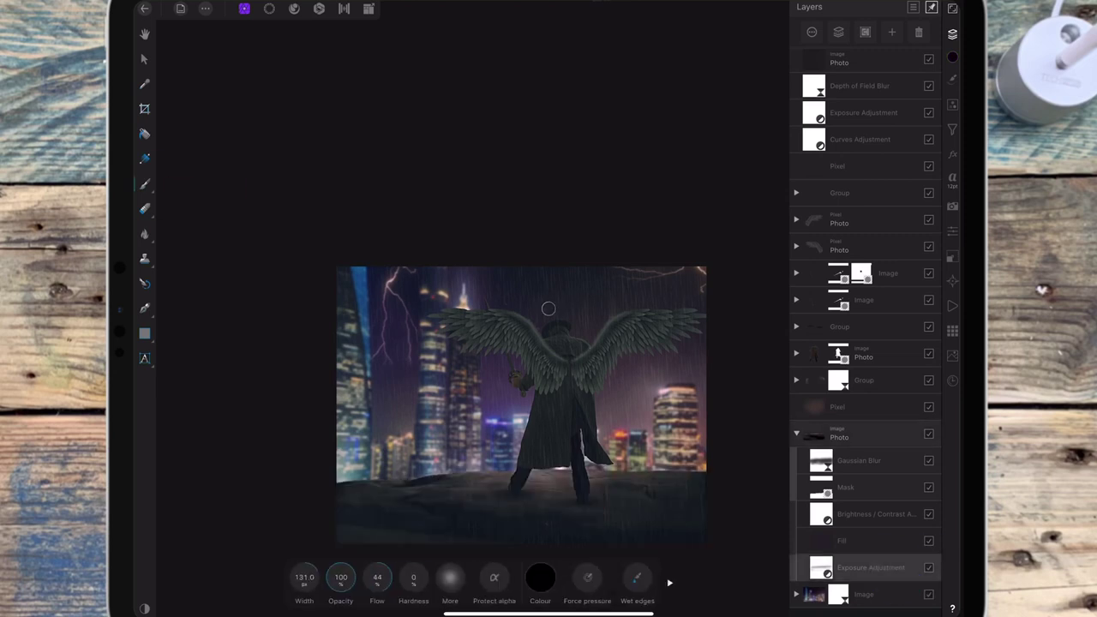
{"action": "left_click", "coordinate": [545, 480]}
{"action": "key", "text": "ctrl+z"}
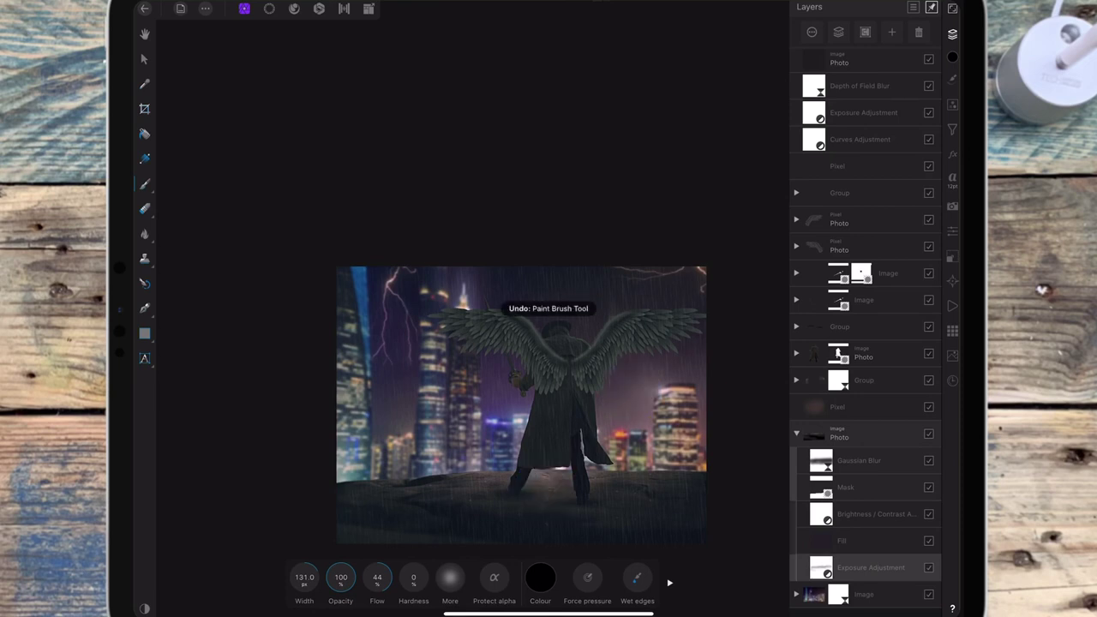
Step: Set the brush to white at 22% opacity and 363 px width
{"action": "left_click", "coordinate": [540, 577]}
{"action": "left_click", "coordinate": [506, 393]}
{"action": "left_click", "coordinate": [540, 577]}
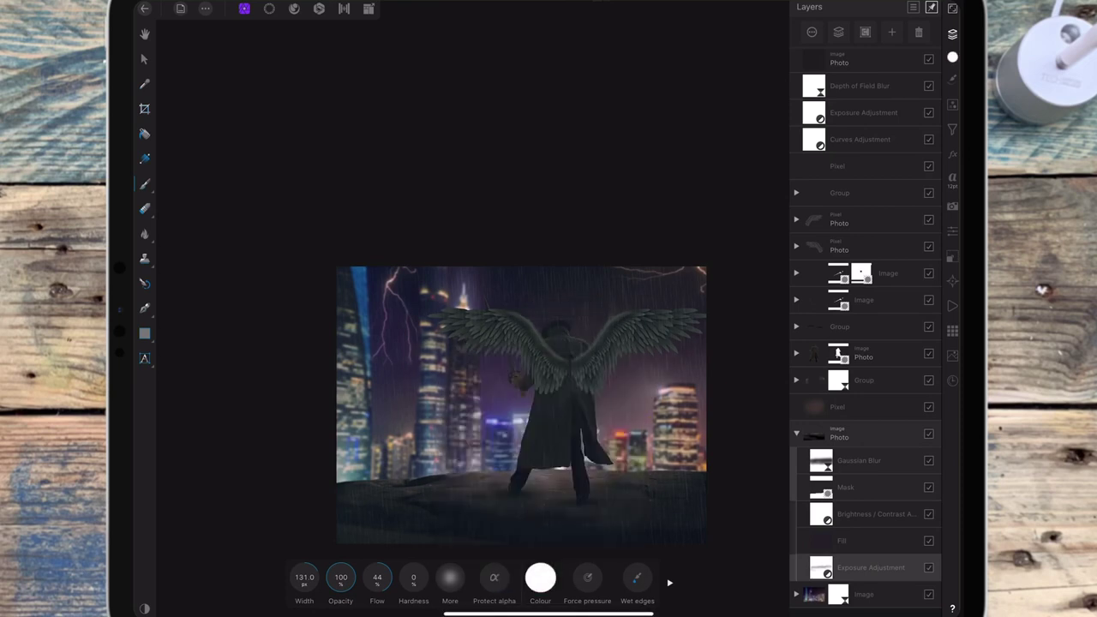
{"action": "left_click_drag", "start_coordinate": [340, 577], "coordinate": [286, 549]}
{"action": "mouse_move", "coordinate": [341, 577]}
{"action": "left_mouse_down"}
{"action": "mouse_move", "coordinate": [306, 568]}
{"action": "mouse_move", "coordinate": [524, 462]}
{"action": "left_mouse_up"}
{"action": "key", "text": "e"}
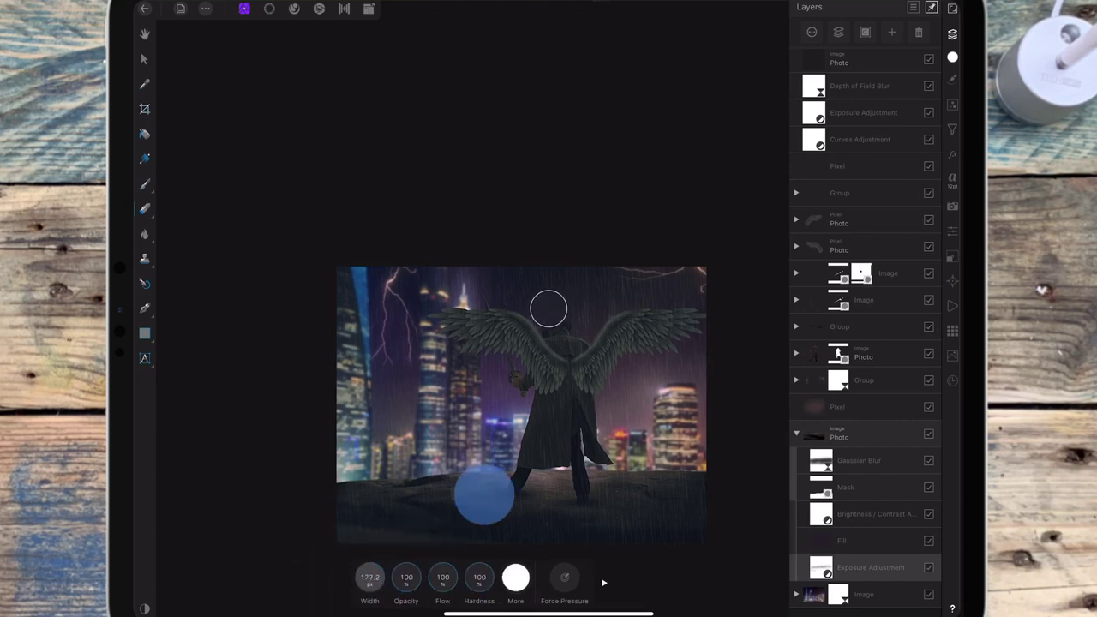
{"action": "left_click", "coordinate": [144, 183]}
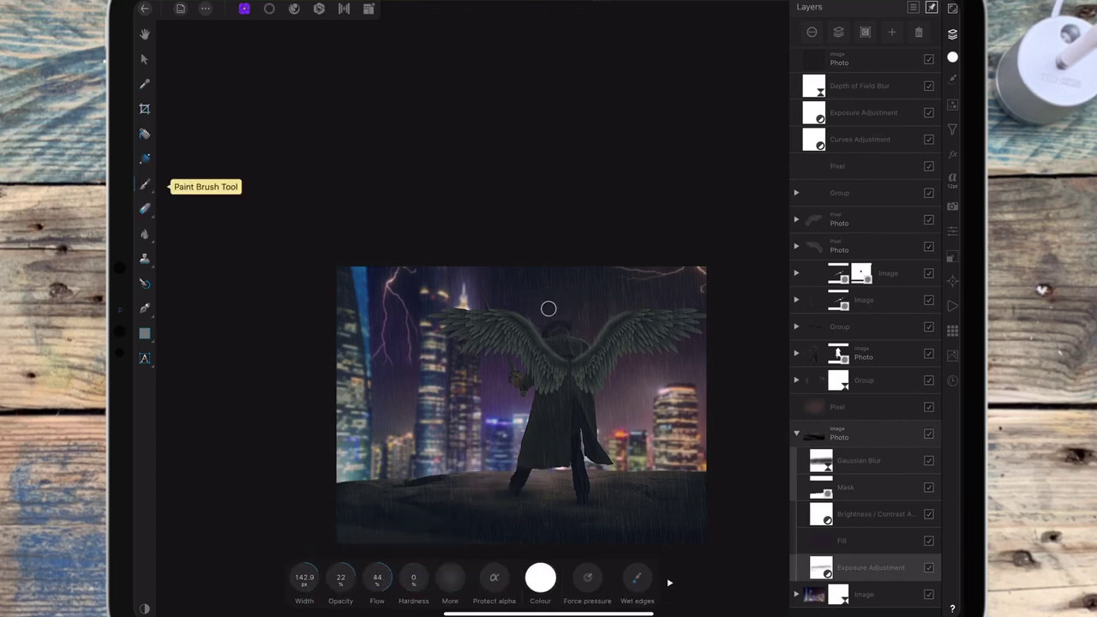
{"action": "left_click_drag", "start_coordinate": [304, 578], "coordinate": [442, 511]}
{"action": "left_click_drag", "start_coordinate": [312, 574], "coordinate": [441, 518]}
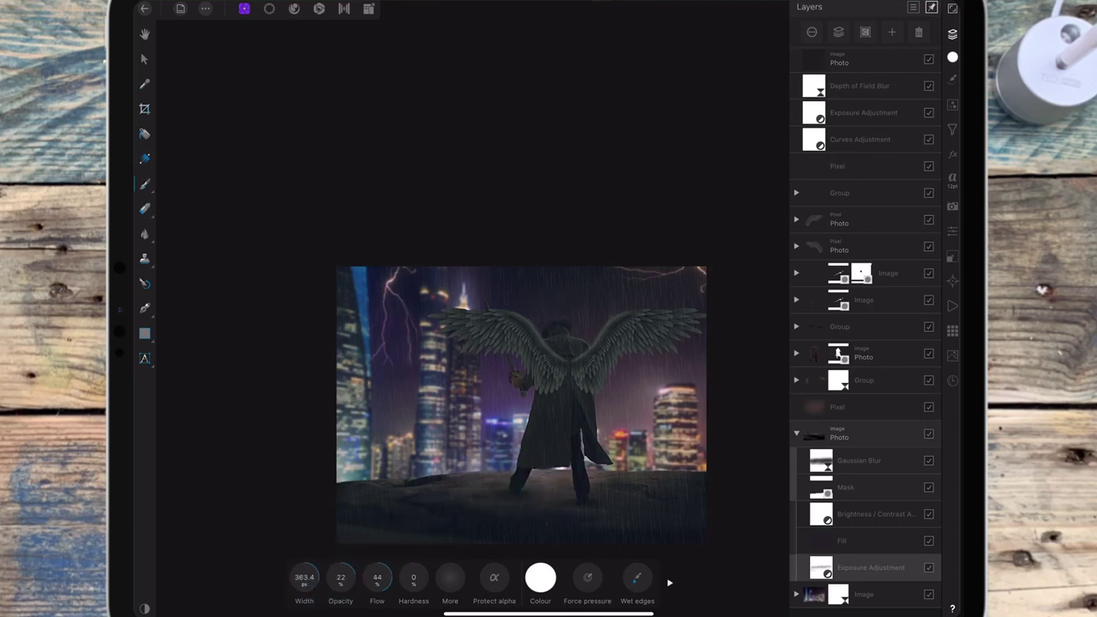
Step: Brighten the rock between and beside the figure's feet with soft white strokes
{"action": "left_click_drag", "start_coordinate": [552, 487], "coordinate": [563, 490]}
{"action": "left_click", "coordinate": [592, 470]}
{"action": "left_click_drag", "start_coordinate": [484, 480], "coordinate": [494, 502]}
{"action": "left_click", "coordinate": [590, 506]}
{"action": "left_click_drag", "start_coordinate": [606, 503], "coordinate": [595, 519]}
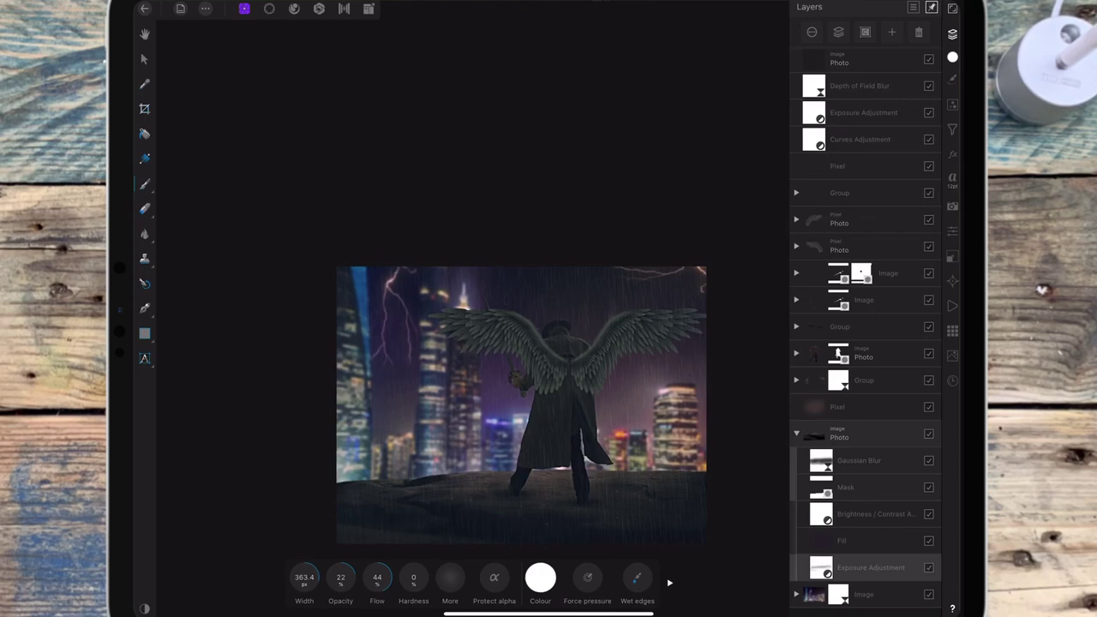